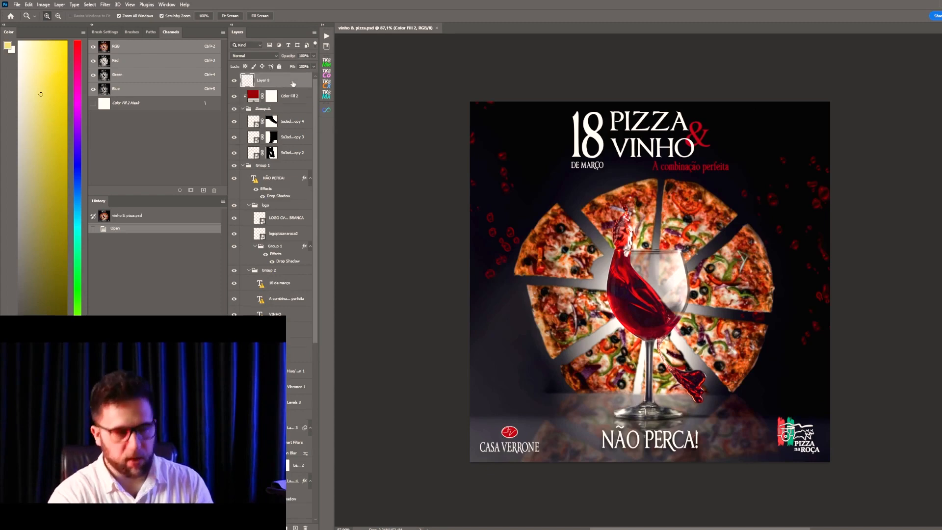
- Set the Soft Round brush to 5 px at 100% opacity and outline the poster's title block in white
key(b)
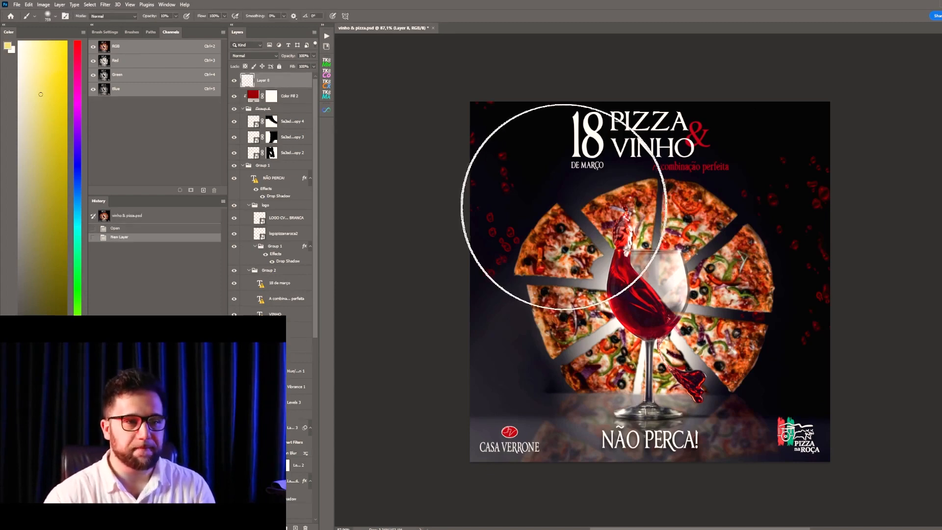
right_click(571, 208)
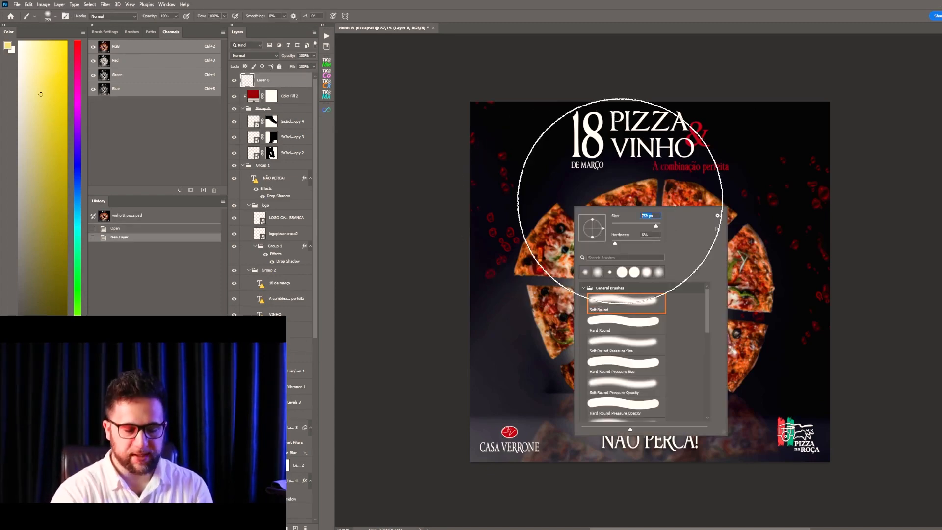
text(5)
key(Return)
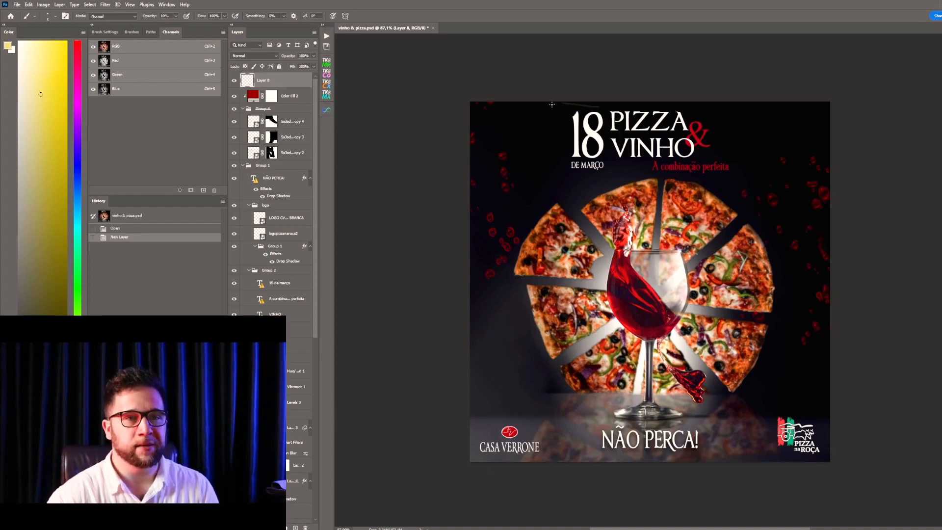
drag(563, 104, 544, 168)
key(x)
drag(151, 17, 207, 20)
mouse_move(593, 106)
mouse_down()
mouse_move(549, 189)
mouse_move(728, 185)
mouse_move(608, 105)
mouse_up()
- Switch the brush colour to bright red and circle the pizza and the wine glass on the poster
drag(59, 42, 67, 41)
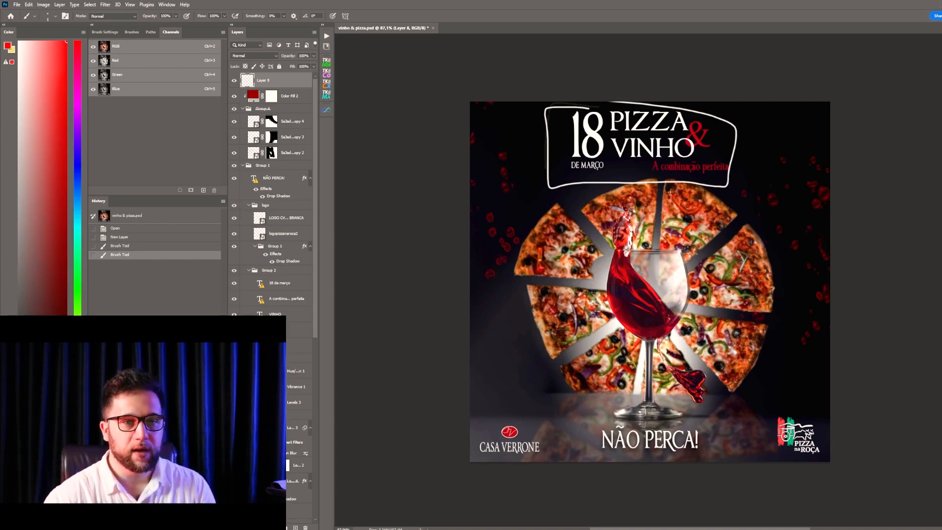
mouse_move(660, 179)
mouse_down()
mouse_move(535, 221)
mouse_move(528, 316)
mouse_move(553, 378)
mouse_move(628, 412)
mouse_move(757, 378)
mouse_move(736, 226)
mouse_up()
mouse_move(658, 240)
mouse_down()
mouse_move(601, 306)
mouse_move(669, 348)
mouse_move(653, 234)
mouse_move(625, 234)
mouse_move(624, 345)
mouse_move(662, 421)
mouse_move(674, 336)
mouse_up()
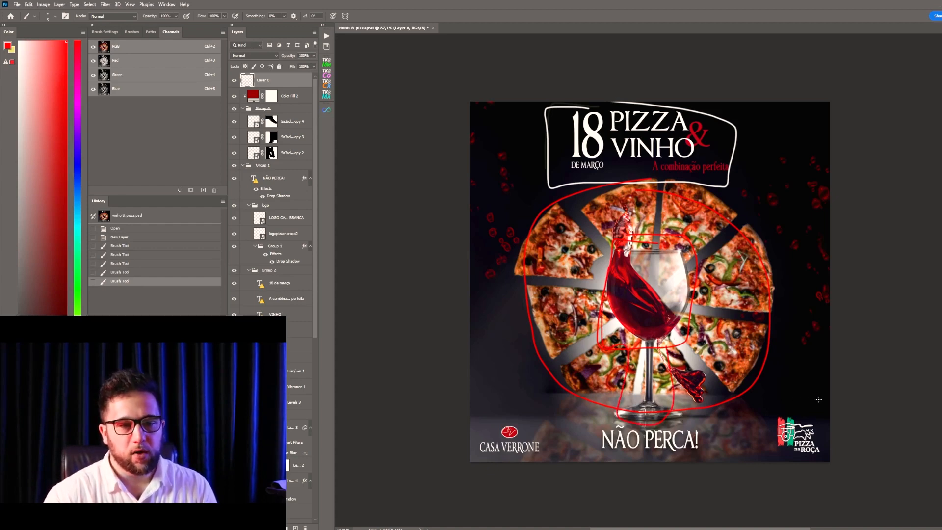
- Circle the Pizza na Roça logo, the Casa Verrone logo and the NÃO PERCA! text in red
mouse_move(818, 414)
mouse_down()
mouse_move(762, 428)
mouse_move(780, 461)
mouse_up()
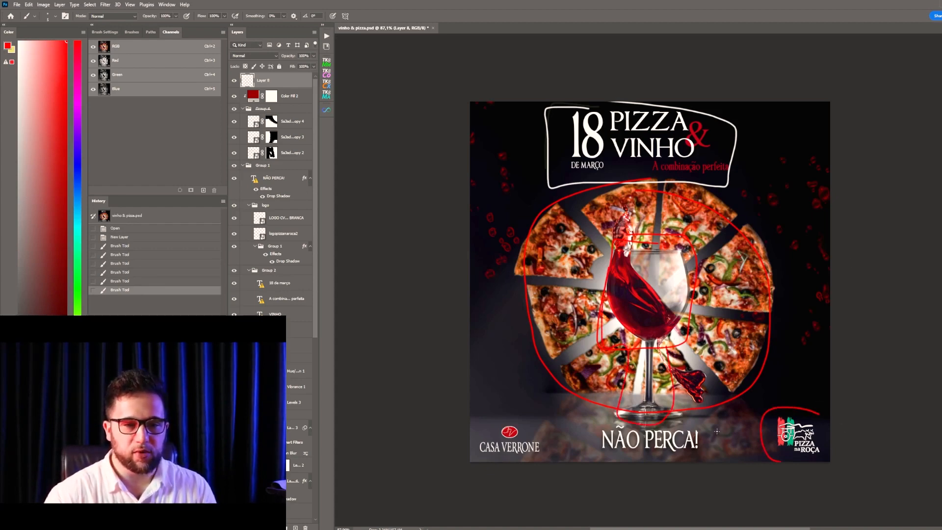
drag(517, 421, 542, 460)
mouse_move(626, 425)
mouse_down()
mouse_move(576, 425)
mouse_move(694, 423)
mouse_move(598, 419)
mouse_up()
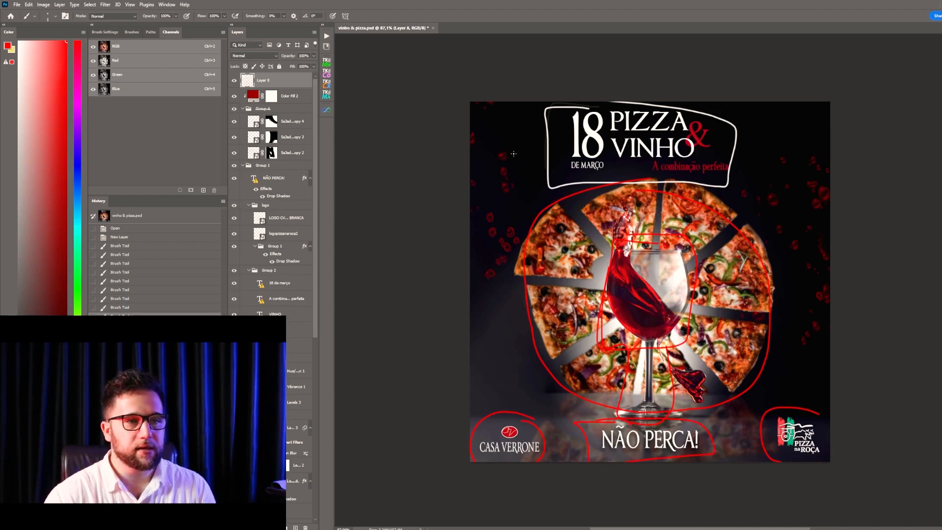
- Mark the red droplets along the poster's left side with freehand red strokes
mouse_move(530, 120)
mouse_down()
mouse_move(507, 216)
mouse_move(519, 213)
mouse_move(493, 218)
mouse_up()
key(z)
mouse_move(516, 275)
mouse_down()
mouse_move(566, 252)
mouse_move(508, 284)
mouse_up()
key(b)
scroll(526, 201, down, 2)
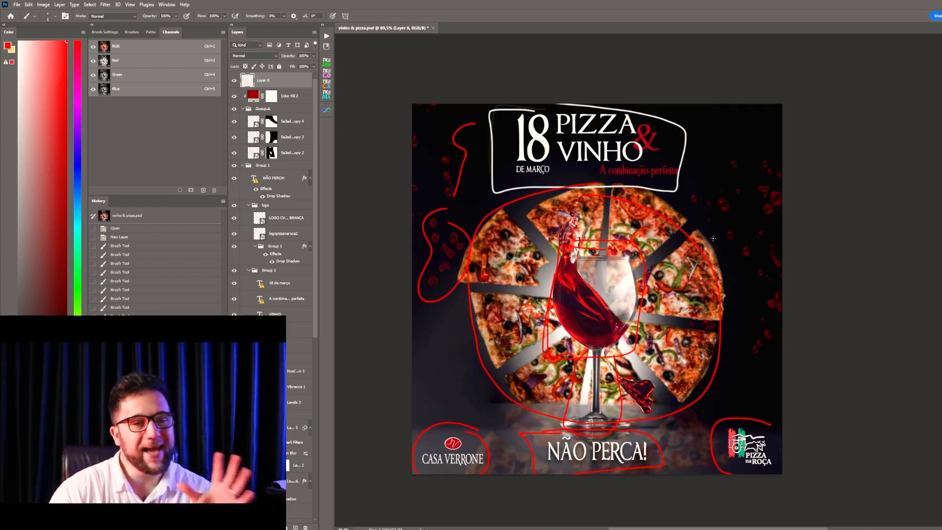
- Draw red arrows from the poster's right side toward the title, the wine glass and the pizza
mouse_move(752, 118)
mouse_down()
mouse_move(703, 131)
mouse_move(714, 135)
mouse_up()
mouse_move(754, 277)
mouse_down()
mouse_move(643, 289)
mouse_move(657, 295)
mouse_up()
mouse_move(752, 174)
mouse_down()
mouse_move(709, 202)
mouse_move(699, 224)
mouse_up()
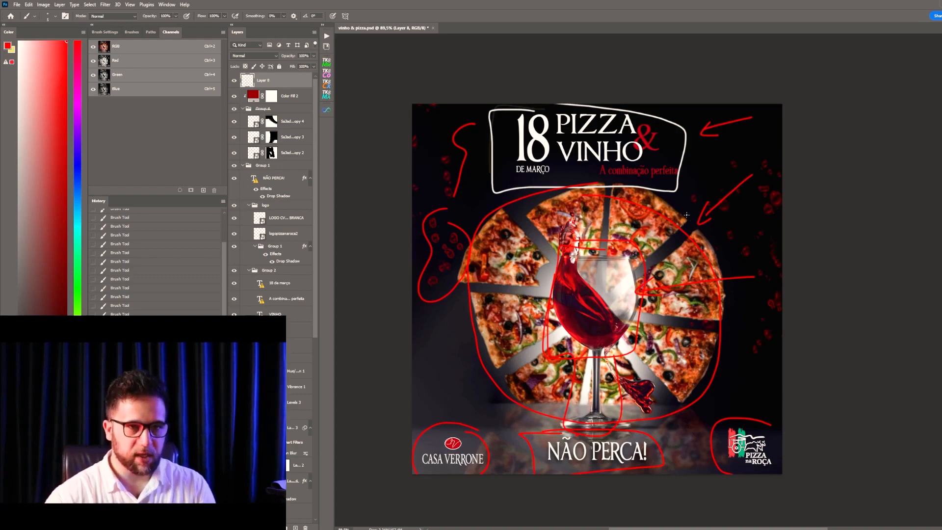
- Create a new 1080 x 1080 px document at 72 ppi in RGB Color with a white background
scroll(687, 209, down, 5)
key(c)
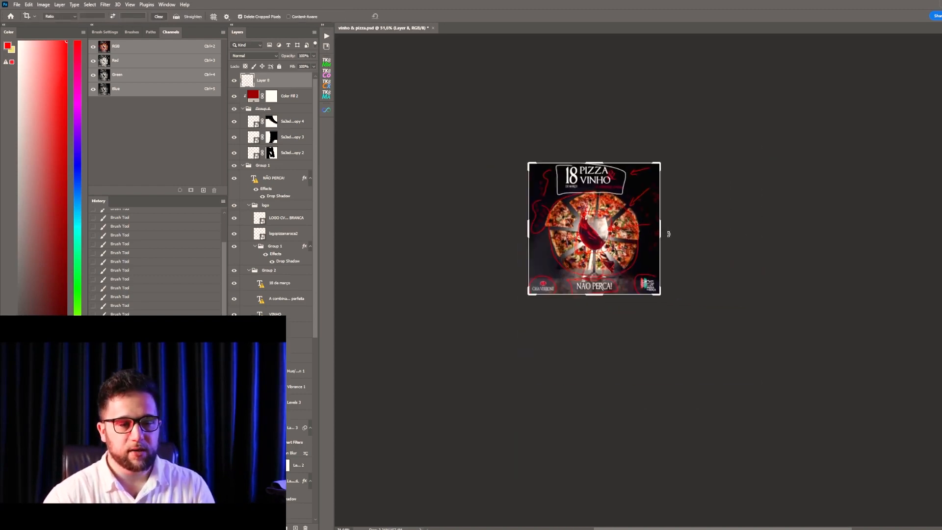
key(v)
click(16, 4)
click(25, 12)
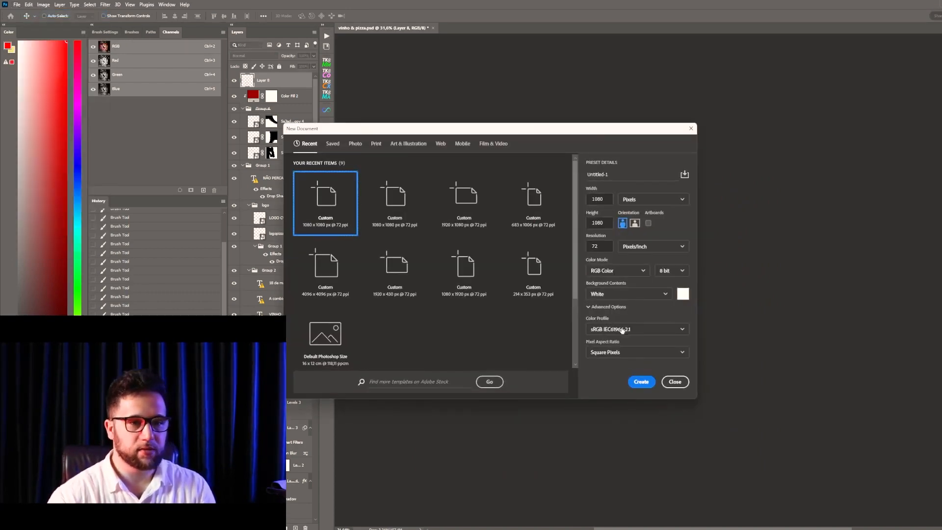
click(641, 382)
- Sketch a title box labelled DATA. at the top of the canvas and a large pizza circle below it in red
key(b)
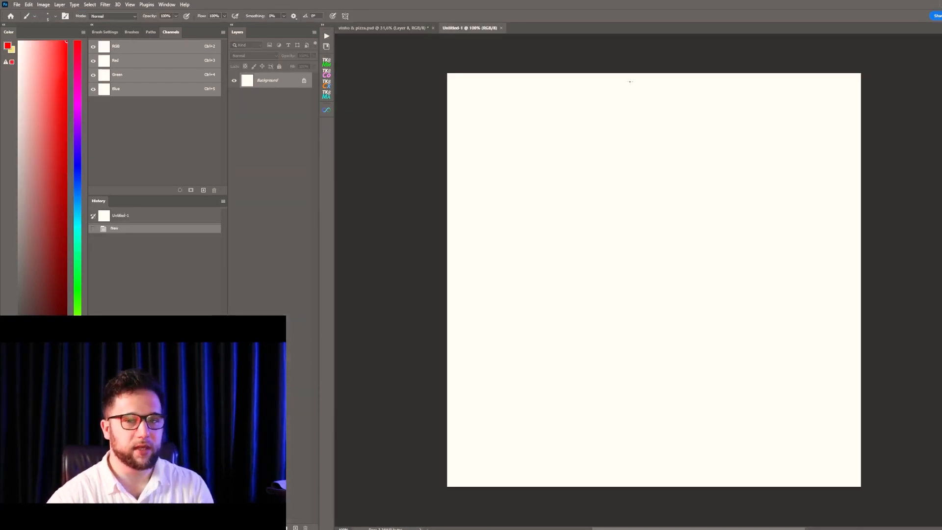
mouse_move(540, 83)
mouse_down()
mouse_move(654, 162)
mouse_move(721, 74)
mouse_up()
mouse_move(687, 183)
mouse_down()
mouse_move(743, 204)
mouse_move(648, 195)
mouse_up()
- Sketch the wine glass over the circle with its bowl, stem and base, and a wine splash inside
mouse_move(622, 238)
mouse_down()
mouse_move(625, 283)
mouse_move(690, 248)
mouse_up()
mouse_move(653, 297)
mouse_down()
mouse_move(640, 419)
mouse_move(608, 440)
mouse_up()
drag(646, 415, 681, 442)
mouse_move(604, 441)
mouse_down()
mouse_move(679, 447)
mouse_move(617, 438)
mouse_up()
mouse_move(559, 229)
mouse_down()
mouse_move(624, 240)
mouse_move(553, 224)
mouse_up()
mouse_move(613, 265)
mouse_down()
mouse_move(541, 278)
mouse_move(570, 269)
mouse_move(522, 189)
mouse_move(525, 227)
mouse_move(558, 280)
mouse_up()
- Draw pairs of lines radiating from the glass to divide the circle into separated pizza slices
drag(687, 111, 675, 145)
mouse_move(591, 215)
mouse_down()
mouse_move(549, 276)
mouse_move(600, 247)
mouse_up()
drag(648, 270, 638, 310)
mouse_move(630, 364)
mouse_down()
mouse_move(596, 346)
mouse_move(575, 390)
mouse_move(511, 324)
mouse_up()
mouse_move(511, 324)
mouse_down()
mouse_move(465, 398)
mouse_move(488, 319)
mouse_move(415, 341)
mouse_up()
drag(464, 282, 485, 293)
drag(484, 293, 408, 305)
drag(428, 269, 463, 283)
drag(449, 232, 503, 262)
drag(506, 210, 506, 262)
mouse_move(489, 142)
mouse_down()
mouse_move(493, 170)
mouse_move(473, 185)
mouse_up()
mouse_move(473, 160)
mouse_down()
mouse_move(502, 161)
mouse_move(521, 185)
mouse_up()
drag(505, 177, 517, 176)
drag(690, 336, 713, 195)
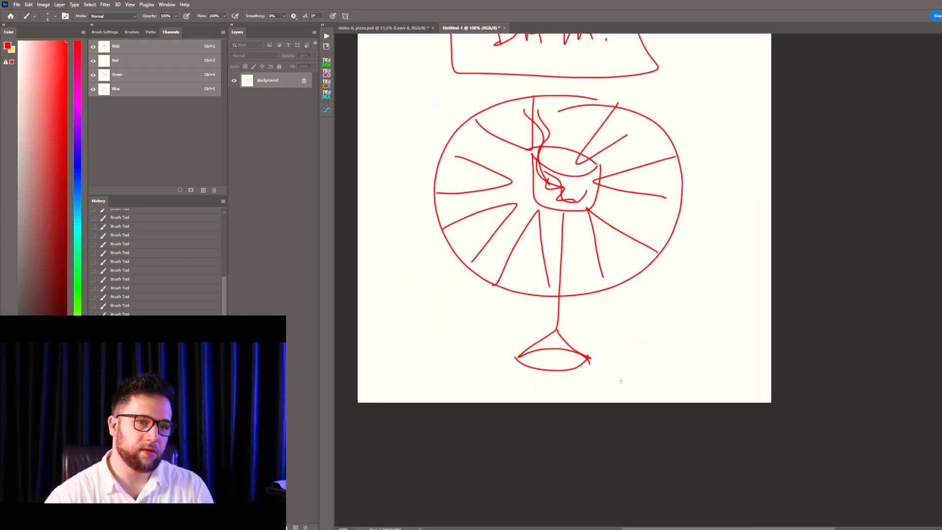
- Return to the vinho & pizza.psd document, hide the annotation layer and fit the poster in view
mouse_move(777, 316)
mouse_down()
mouse_move(770, 329)
mouse_move(810, 348)
mouse_up()
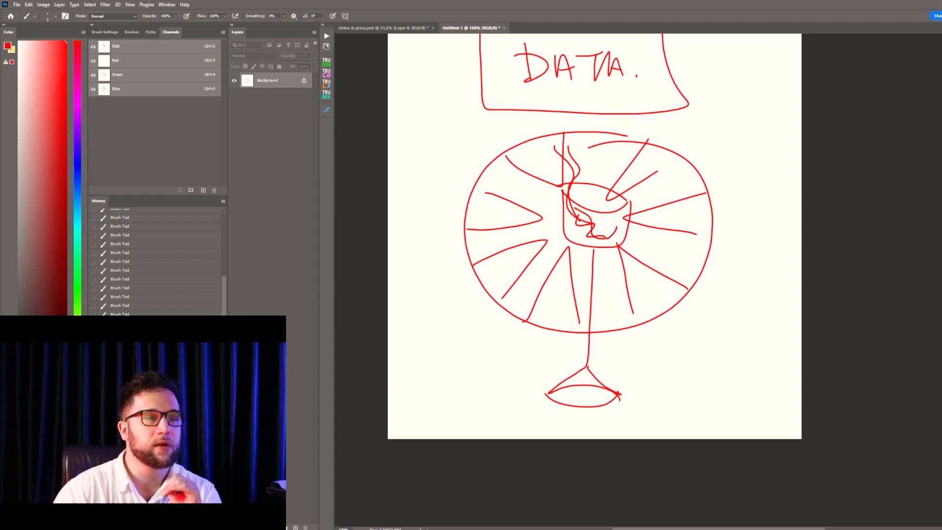
click(378, 28)
click(233, 81)
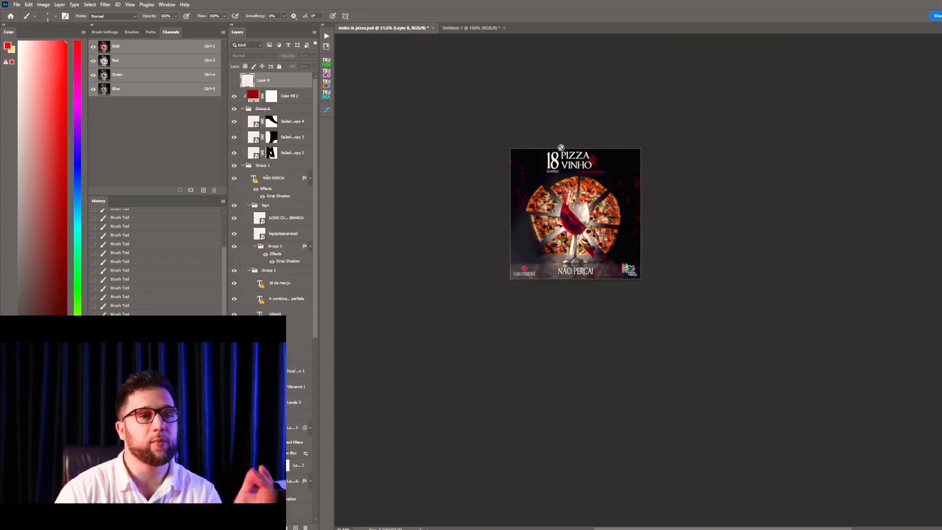
key(ctrl+0)
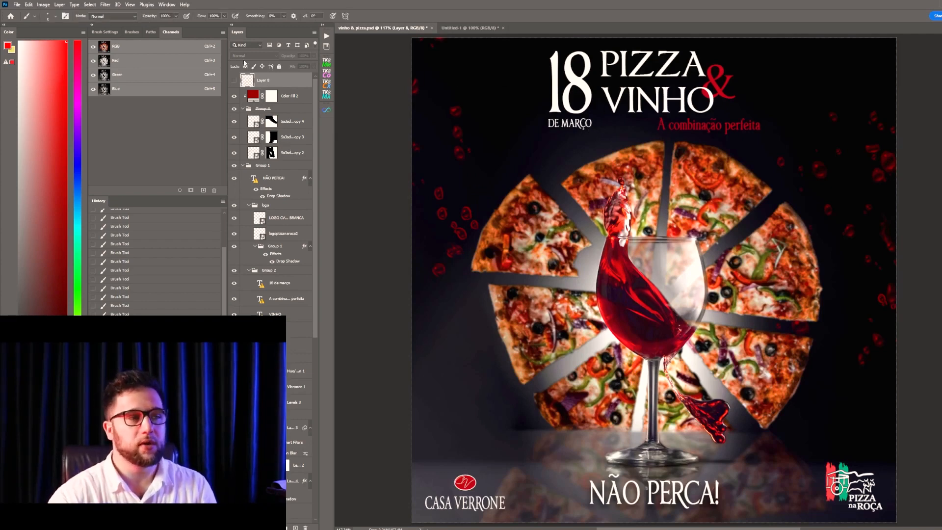
- Add a new layer and circle the glass bowl, a pizza slice and the title text in red
key(ctrl+shift+alt+n)
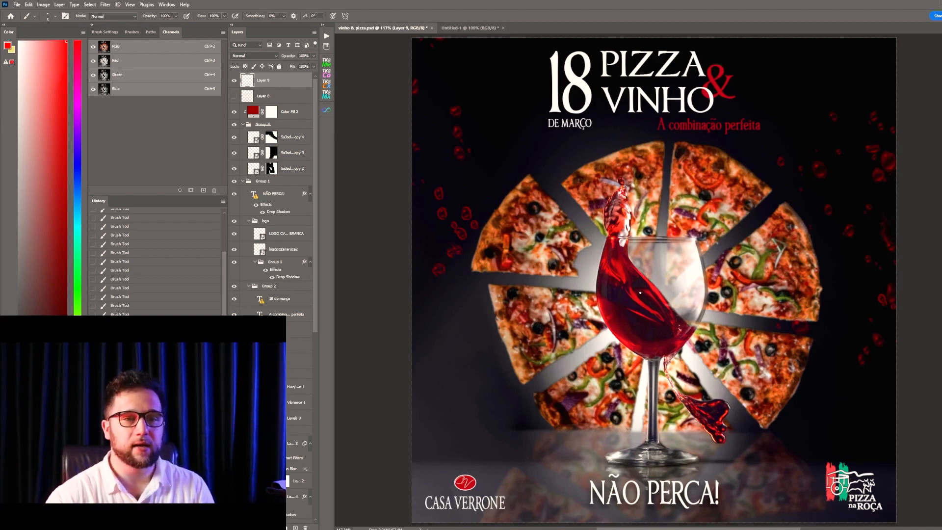
mouse_move(640, 271)
mouse_down()
mouse_move(667, 314)
mouse_move(660, 248)
mouse_up()
drag(745, 245, 757, 237)
drag(681, 68, 663, 69)
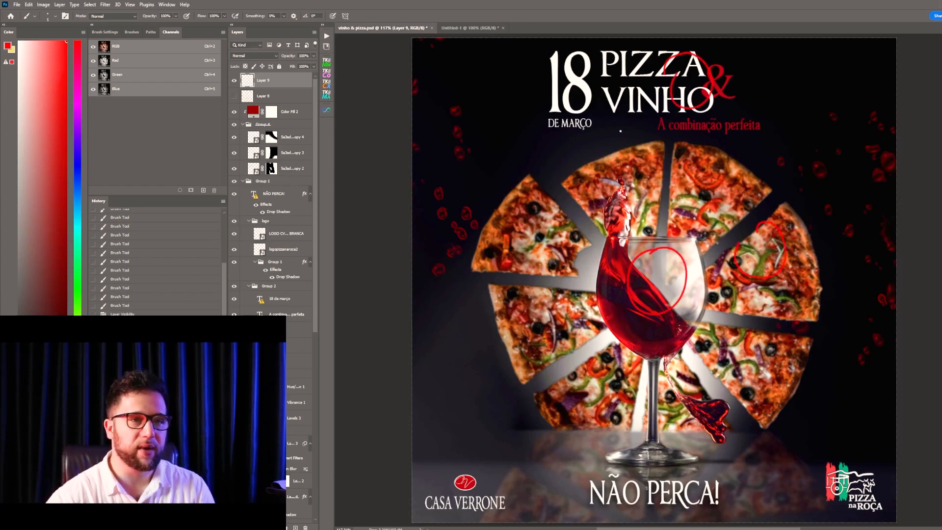
- Circle both logos and the NÃO PERCA! text, and outline the droplets on the poster's right side in red
drag(442, 462, 448, 442)
mouse_move(657, 511)
mouse_down()
mouse_move(655, 486)
mouse_move(686, 480)
mouse_up()
drag(849, 471, 834, 490)
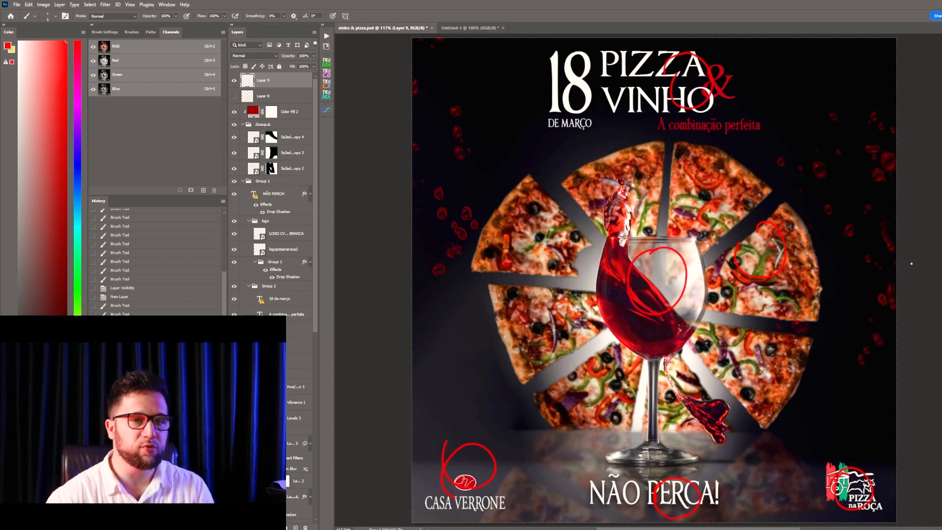
mouse_move(861, 138)
mouse_down()
mouse_move(883, 245)
mouse_move(889, 129)
mouse_up()
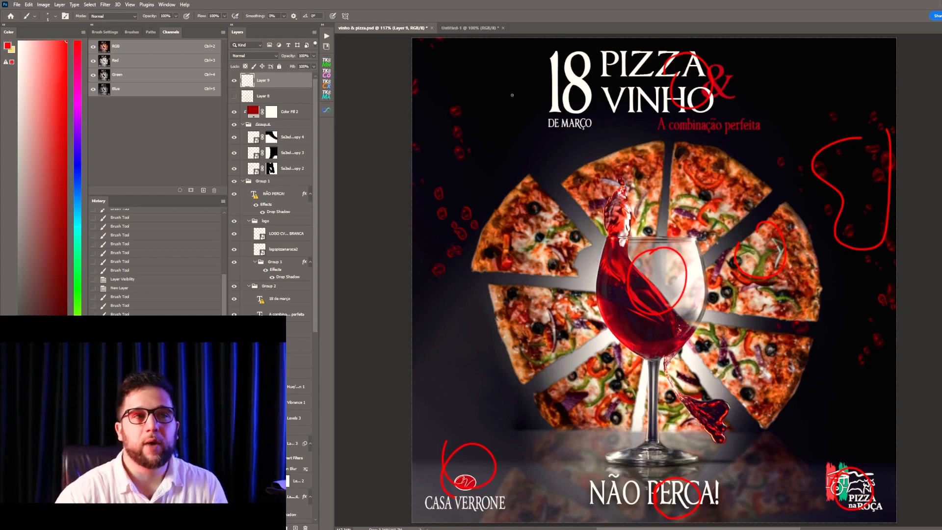
- Return to the Untitled-1 sketch, add a new layer and hide the Background layer
click(475, 28)
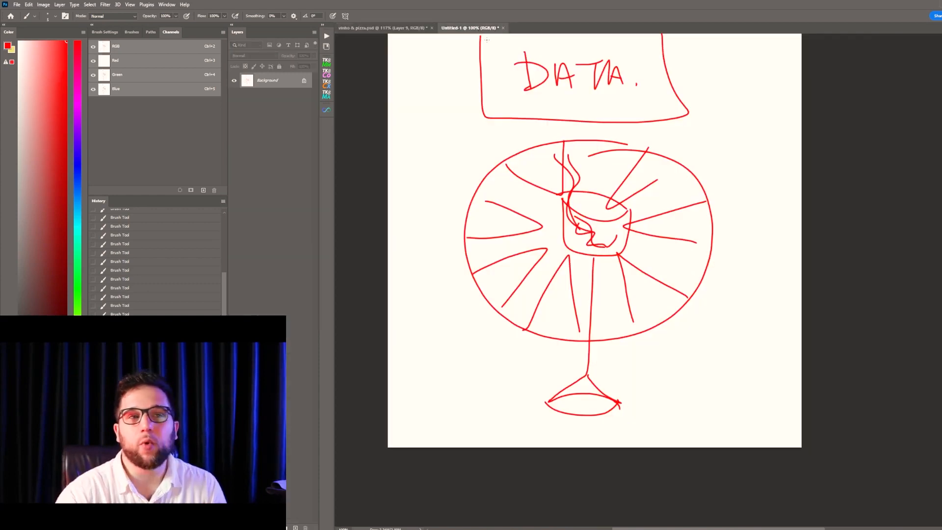
click(410, 28)
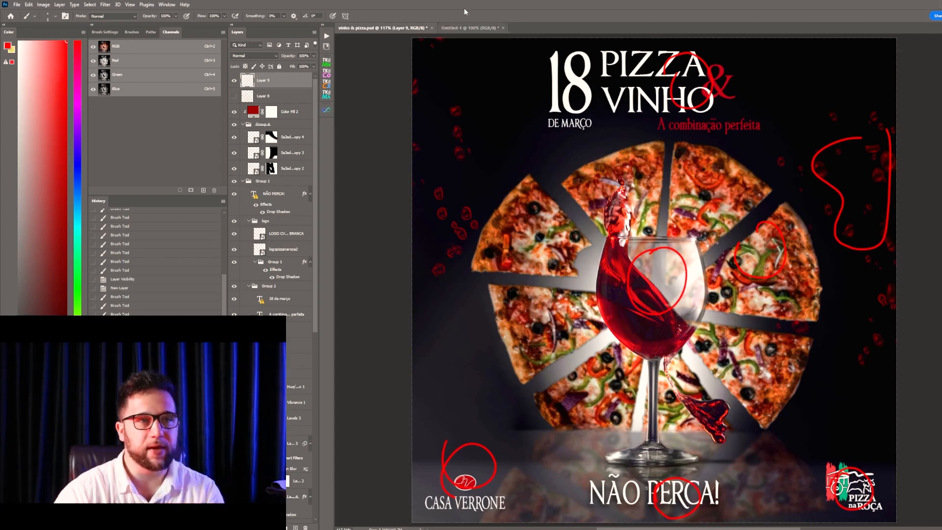
click(472, 28)
key(v)
scroll(604, 237, down, 3)
key(ctrl+shift+alt+n)
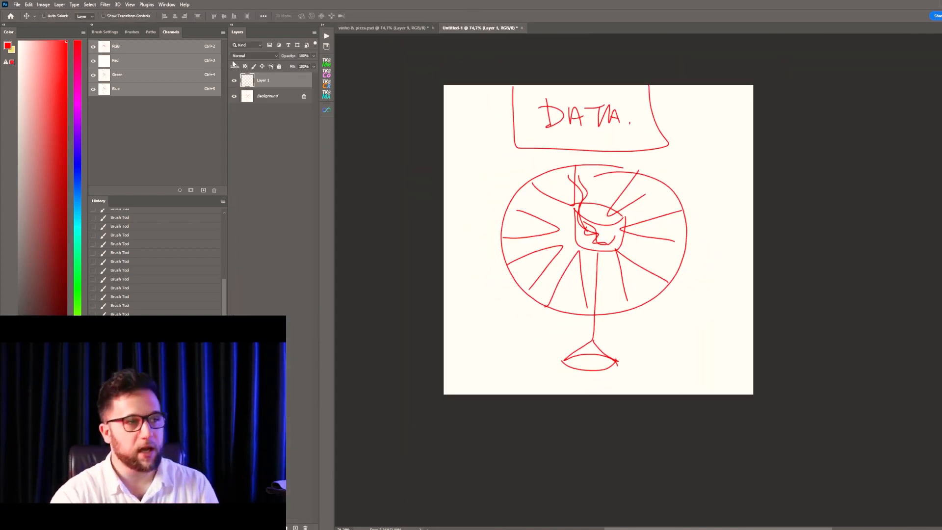
click(234, 96)
key(b)
drag(441, 281, 754, 259)
key(ctrl+z)
drag(441, 298, 764, 203)
- Reset the colours to black and white, fill the current layer with white and add another empty layer
key(d)
key(ctrl+BackSpace)
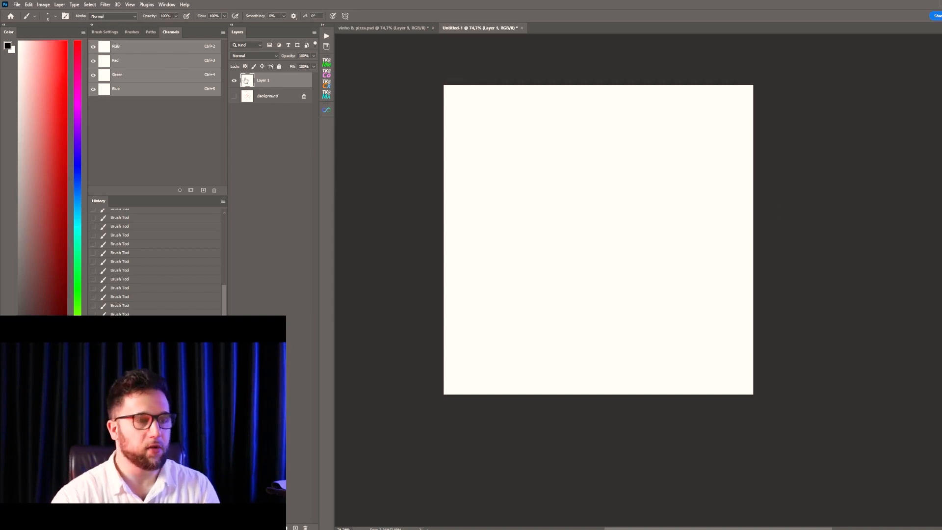
key(ctrl+shift+alt+n)
- Draw a black line rising diagonally from the canvas's left edge across to its right edge
mouse_move(443, 323)
mouse_down()
mouse_move(585, 258)
mouse_move(753, 201)
mouse_up()
key(ctrl+z)
drag(444, 281, 751, 201)
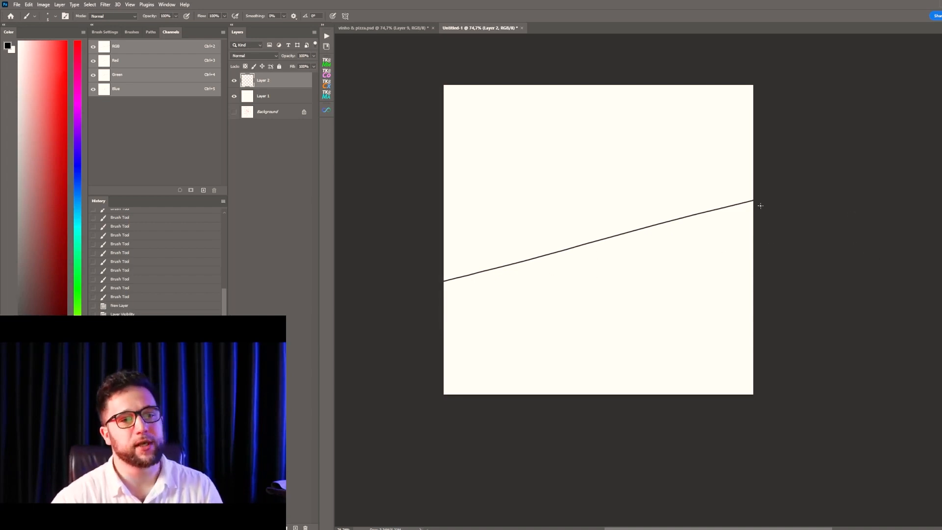
- Draw two converging lines for a pizza slice entering from the right edge and erase the diagonal line inside it
mouse_move(763, 158)
mouse_down()
mouse_move(630, 250)
mouse_move(753, 244)
mouse_up()
key(ctrl+z)
key(ctrl+z)
mouse_move(757, 167)
mouse_down()
mouse_move(558, 302)
mouse_move(628, 303)
mouse_move(818, 274)
mouse_up()
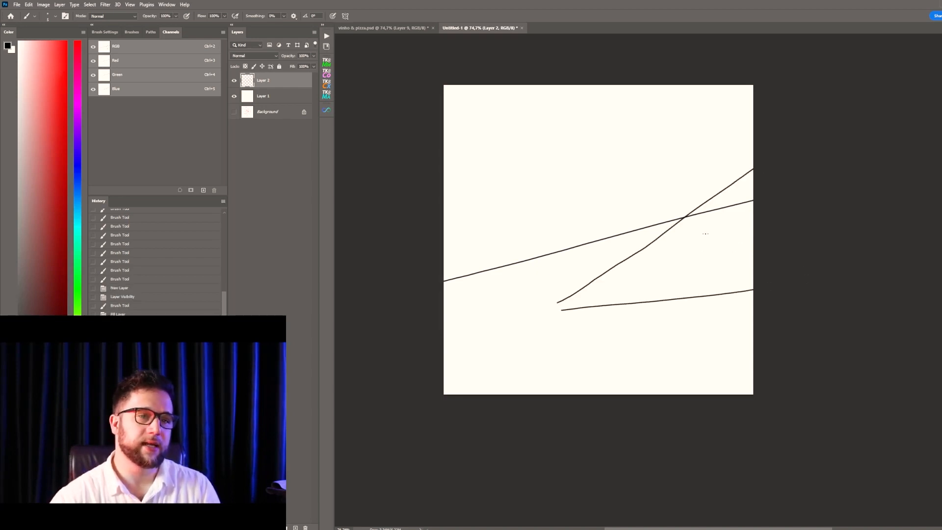
key(e)
drag(760, 199, 695, 221)
- Close the slice's tip, redraw its lower edge and sketch melted cheese dripping from the tip
key(b)
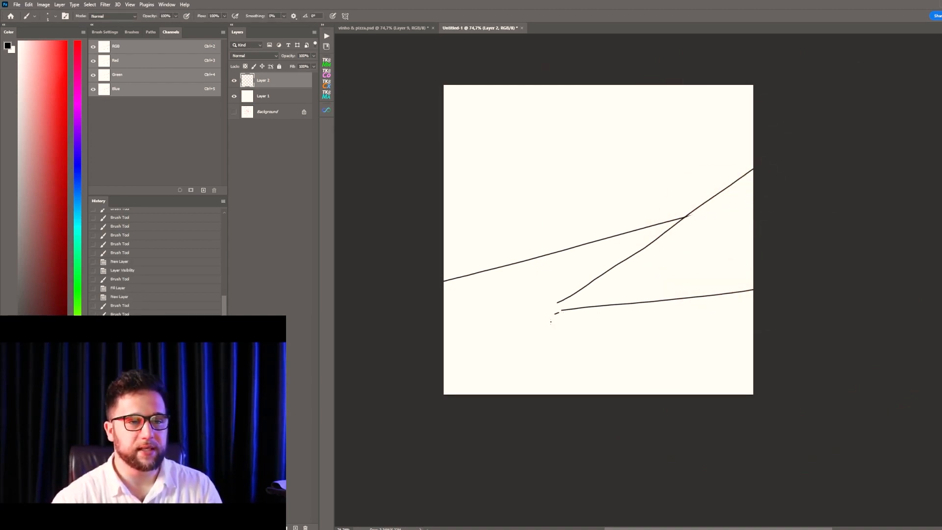
mouse_move(551, 322)
mouse_down()
mouse_move(548, 374)
mouse_move(586, 304)
mouse_move(562, 300)
mouse_move(612, 310)
mouse_up()
mouse_move(554, 313)
mouse_down()
mouse_move(788, 309)
mouse_move(692, 293)
mouse_move(564, 310)
mouse_up()
key(e)
key(b)
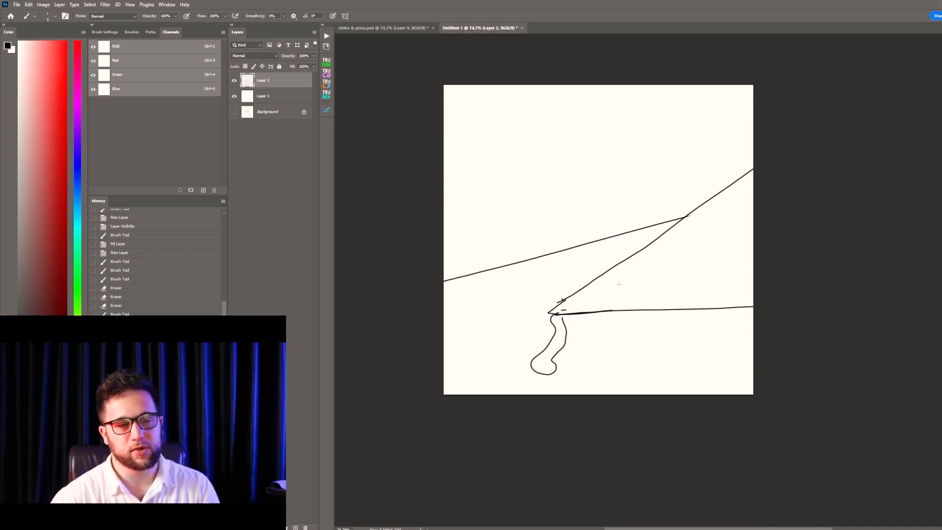
drag(614, 331, 627, 297)
mouse_move(577, 266)
mouse_down()
mouse_move(559, 288)
mouse_move(560, 321)
mouse_move(583, 333)
mouse_move(579, 289)
mouse_up()
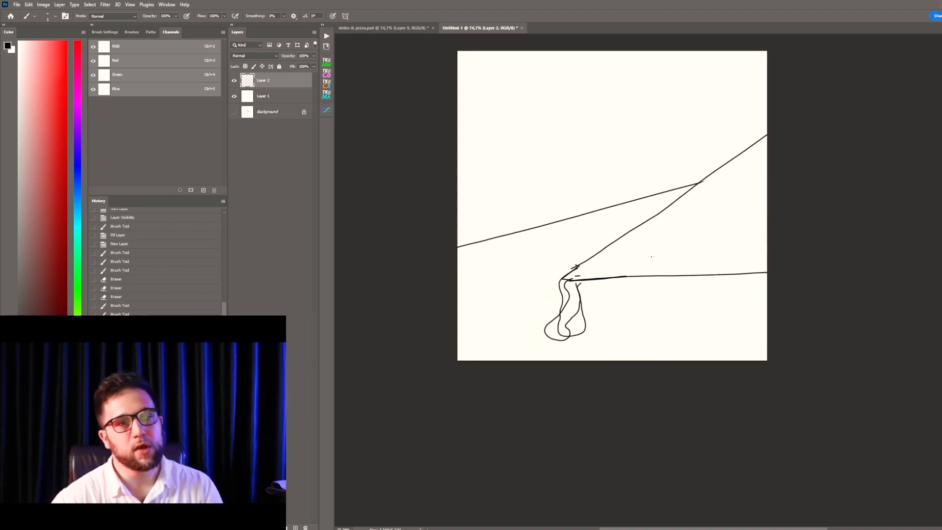
- Sketch toppings on the slice: a round piece near the tip and two wavy strips farther back
mouse_move(608, 250)
mouse_down()
mouse_move(648, 264)
mouse_move(613, 242)
mouse_up()
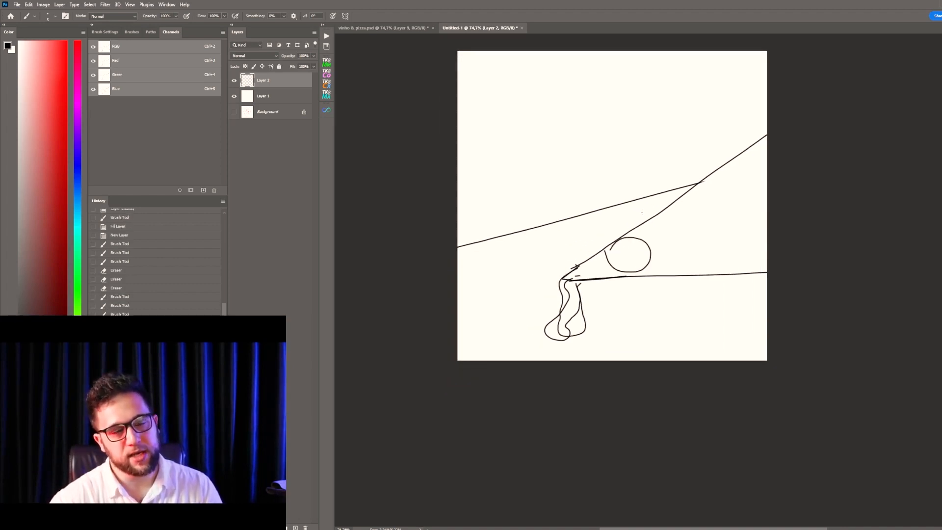
mouse_move(648, 263)
mouse_down()
mouse_move(628, 243)
mouse_move(709, 259)
mouse_move(738, 245)
mouse_up()
mouse_move(661, 254)
mouse_down()
mouse_move(723, 252)
mouse_move(734, 243)
mouse_move(726, 262)
mouse_up()
drag(687, 206, 766, 161)
mouse_move(687, 207)
mouse_down()
mouse_move(759, 180)
mouse_move(851, 80)
mouse_move(740, 200)
mouse_up()
- Draw a second line beneath the slice's lower edge, from the tip to the right edge, to show its thickness
drag(582, 293, 779, 309)
key(ctrl+z)
mouse_move(580, 290)
mouse_down()
mouse_move(761, 306)
mouse_move(779, 324)
mouse_move(747, 392)
mouse_move(756, 392)
mouse_move(755, 285)
mouse_move(754, 309)
mouse_up()
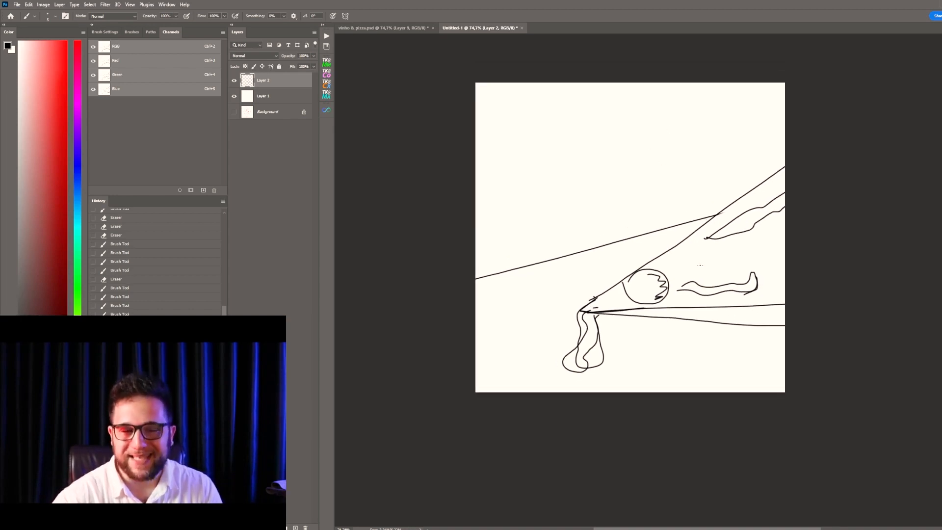
- Draw a second line below the diagonal one from the left edge to the slice and erase its overlap
drag(748, 293, 759, 288)
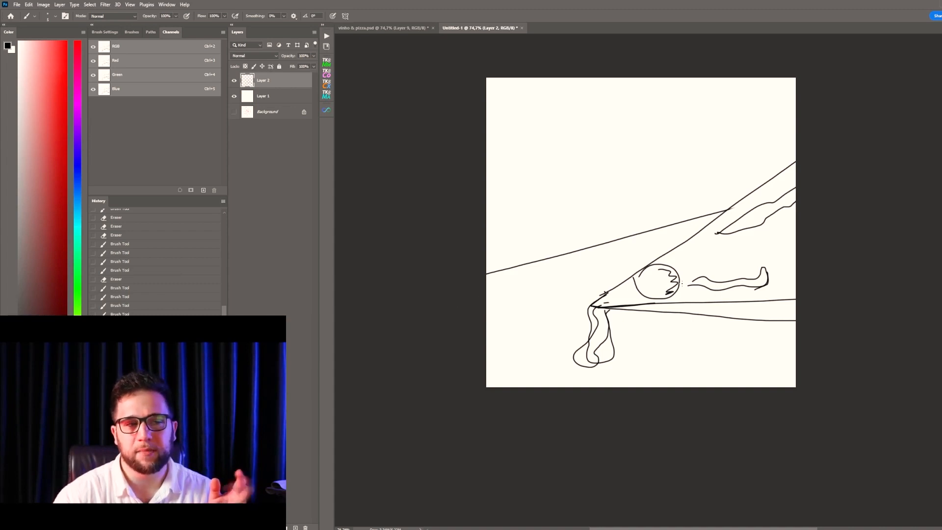
drag(489, 299, 694, 251)
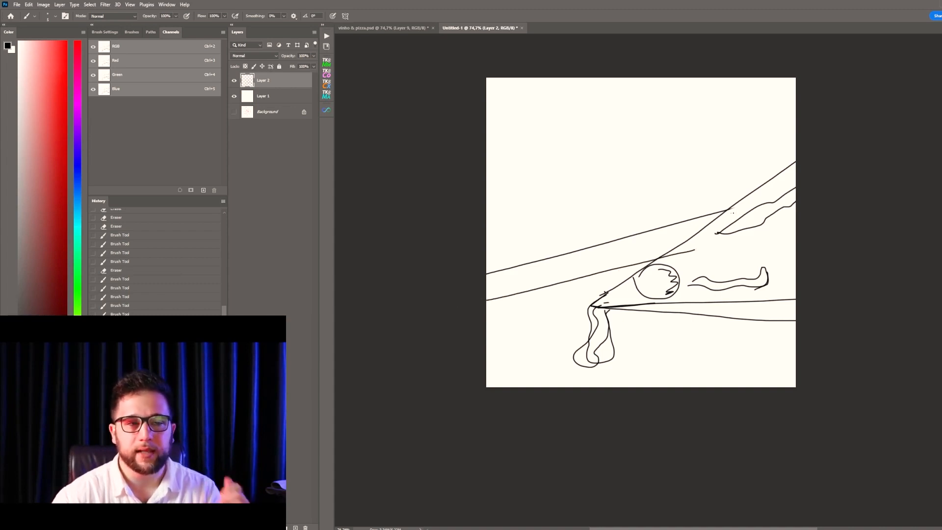
key(ctrl+z)
mouse_move(487, 299)
mouse_down()
mouse_move(697, 241)
mouse_move(683, 251)
mouse_up()
key(e)
key(b)
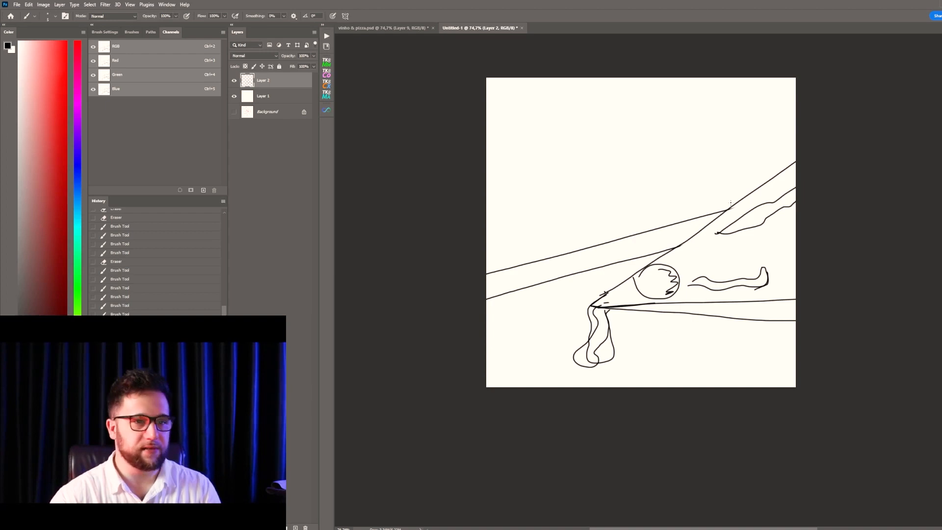
scroll(724, 150, down, 2)
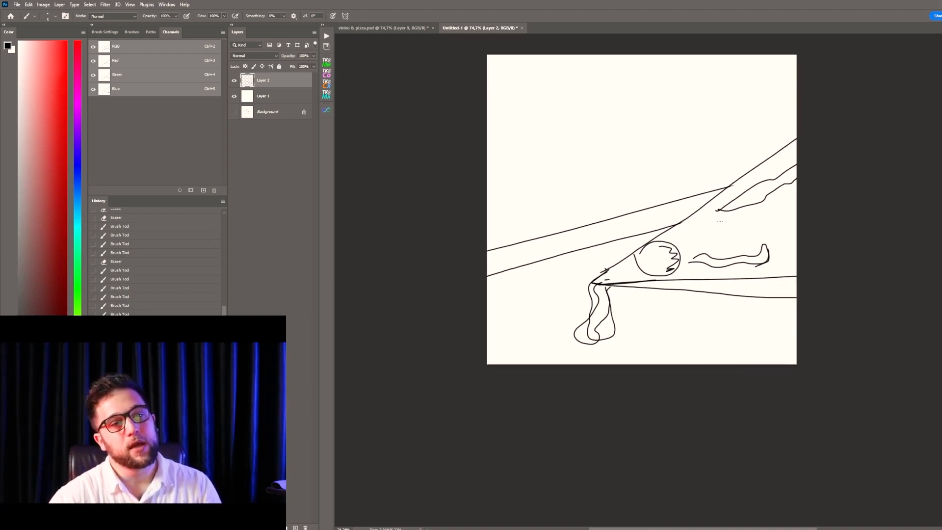
scroll(720, 221, up, 2)
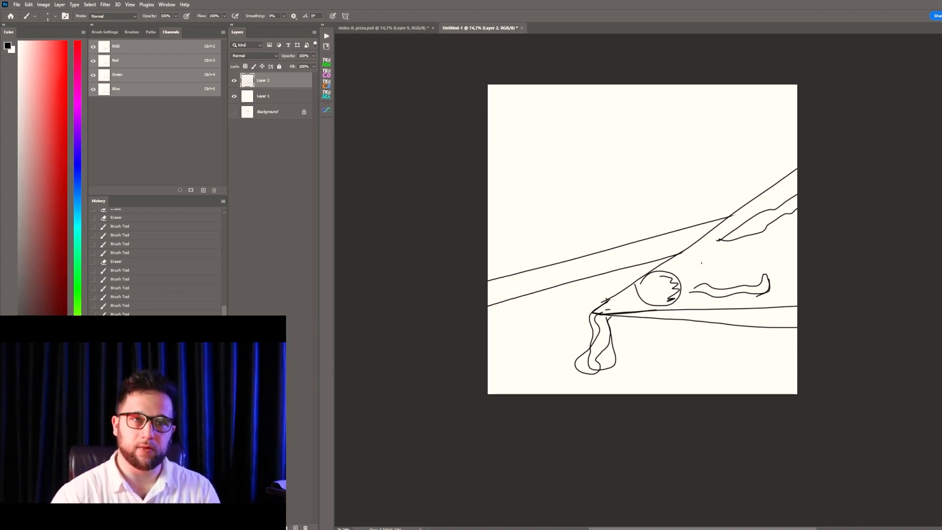
drag(702, 263, 699, 268)
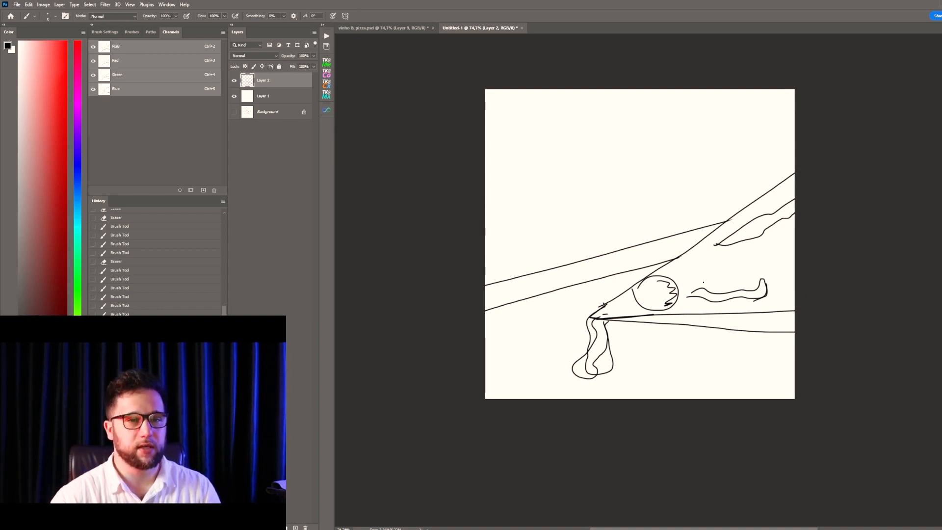
scroll(687, 220, down, 2)
drag(682, 220, 681, 228)
key(v)
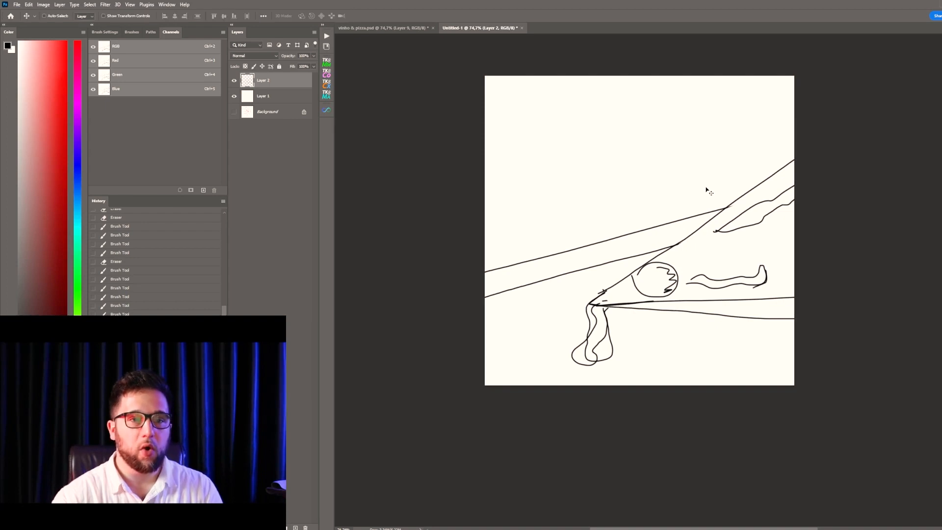
- Sketch the U-shaped bowl of a wine glass above the slice, with a stem running down to the slice's edge
key(b)
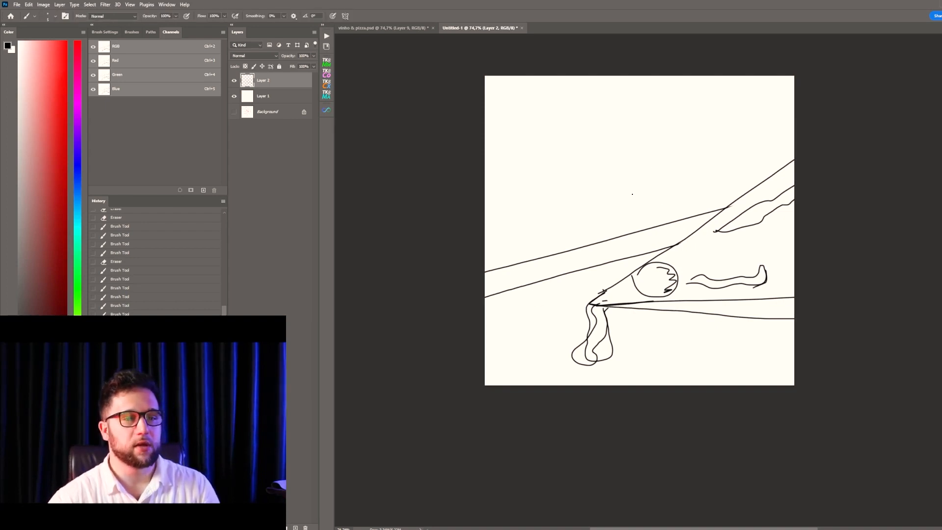
mouse_move(604, 167)
mouse_down()
mouse_move(628, 210)
mouse_move(652, 209)
mouse_move(605, 198)
mouse_move(682, 157)
mouse_up()
key(ctrl+z)
drag(646, 219, 640, 267)
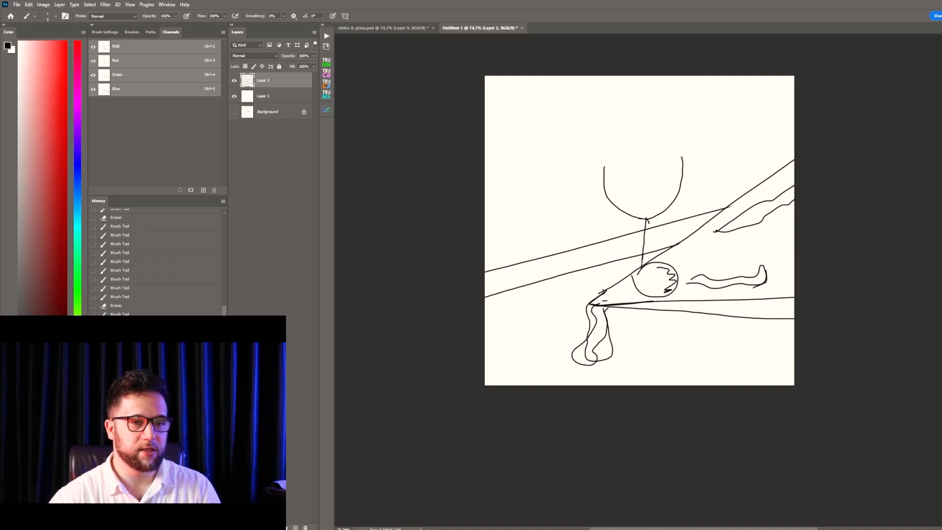
- Draw the glass's flared foot beneath the slice and close the top of the bowl with an elliptical rim
click(620, 297)
drag(618, 308, 604, 333)
drag(654, 309, 672, 346)
drag(614, 314, 605, 329)
drag(672, 346, 613, 347)
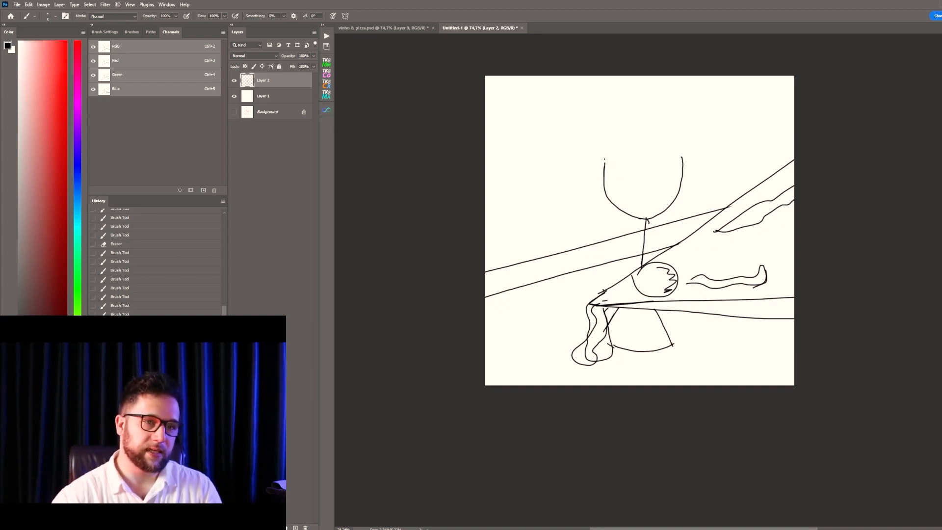
mouse_move(604, 161)
mouse_down()
mouse_move(652, 169)
mouse_move(685, 156)
mouse_move(625, 153)
mouse_move(685, 158)
mouse_up()
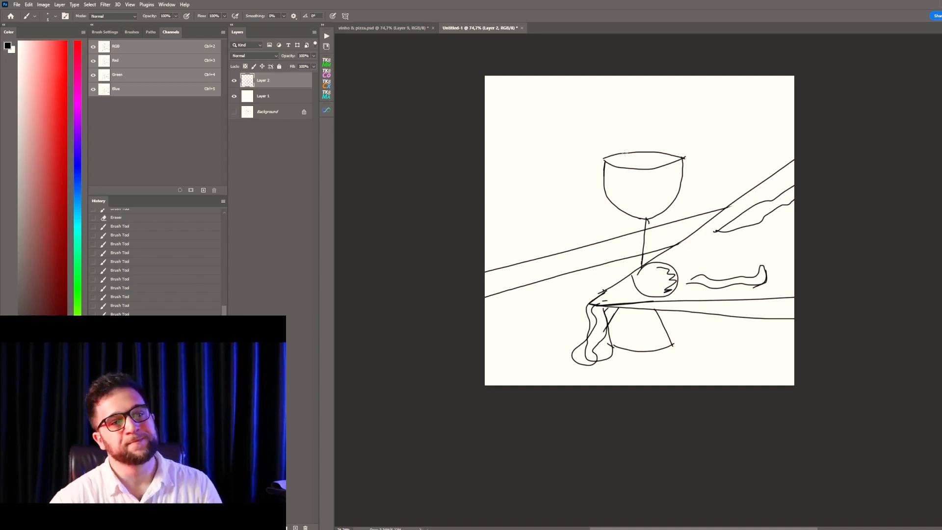
scroll(612, 182, up, 3)
mouse_move(611, 177)
mouse_down()
mouse_move(601, 140)
mouse_move(612, 184)
mouse_up()
key(e)
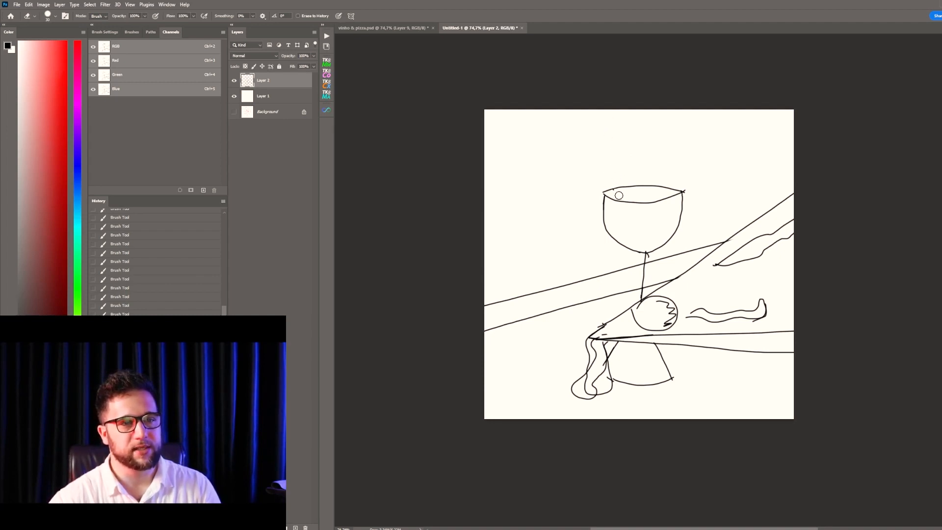
key(b)
drag(639, 244, 648, 267)
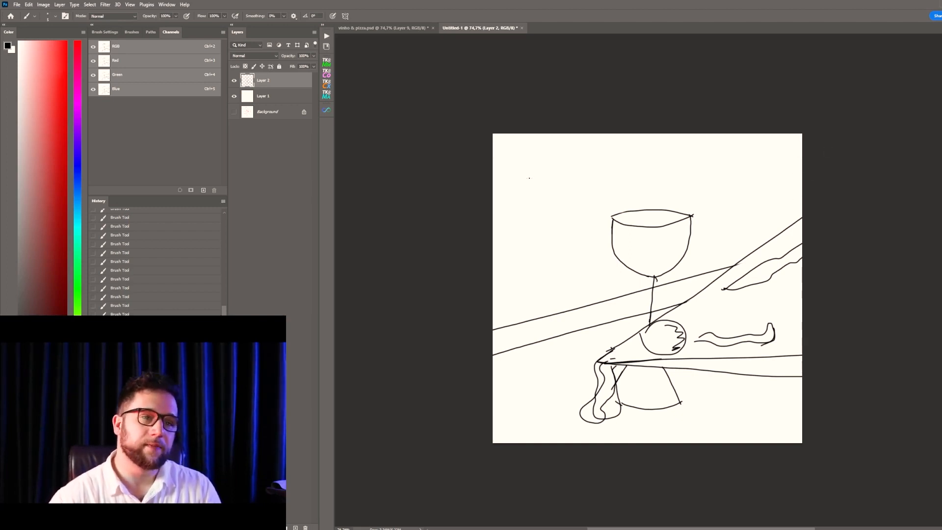
- Handwrite the notes "FUNDO DESFOCADO." and "Ref." in the area left of the glass, and add wavy strokes in the background
mouse_move(529, 178)
mouse_down()
mouse_move(565, 168)
mouse_move(549, 175)
mouse_move(562, 184)
mouse_move(573, 166)
mouse_move(574, 175)
mouse_move(621, 173)
mouse_up()
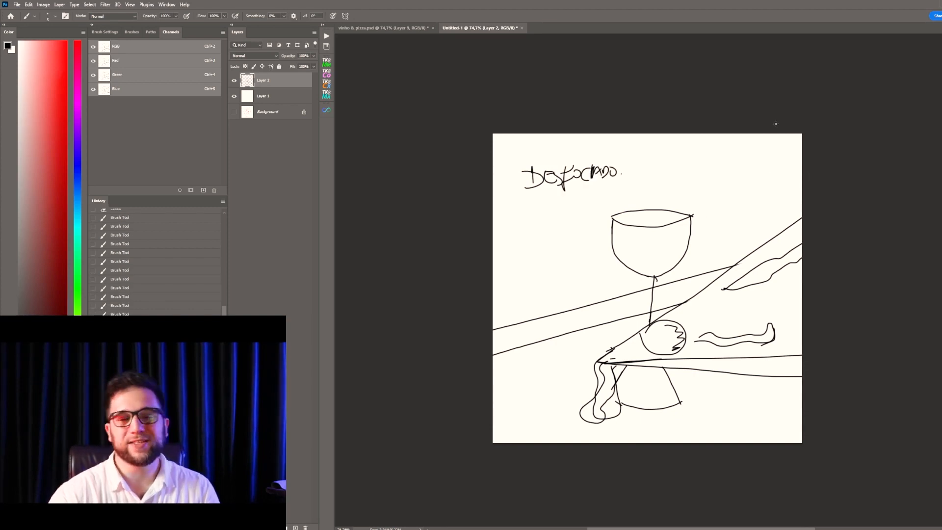
drag(768, 165, 780, 197)
drag(647, 148, 650, 178)
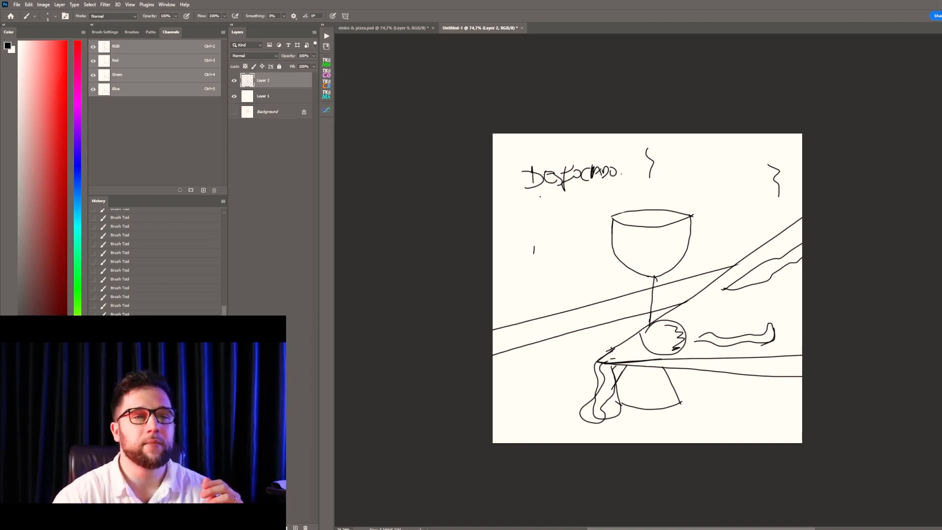
mouse_move(530, 146)
mouse_down()
mouse_move(521, 165)
mouse_move(566, 156)
mouse_up()
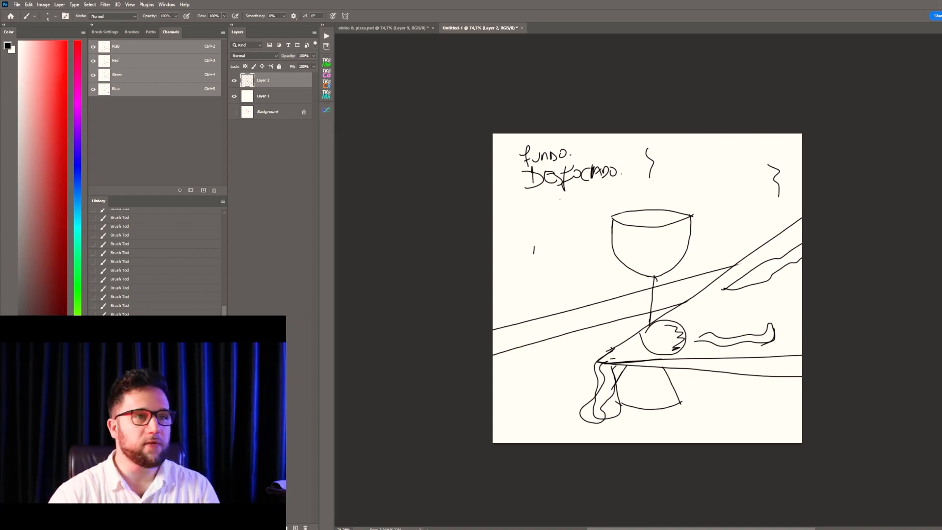
mouse_move(534, 252)
mouse_down()
mouse_move(532, 262)
mouse_move(550, 248)
mouse_move(552, 257)
mouse_up()
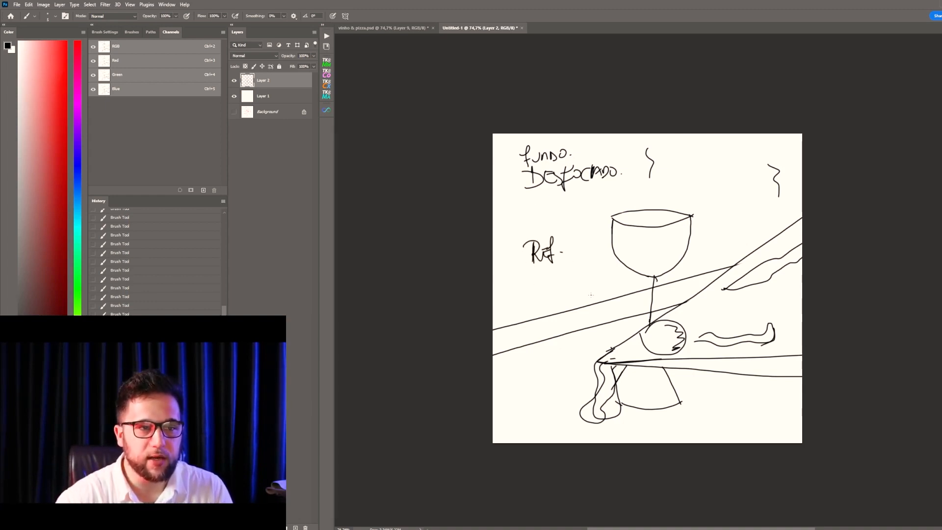
click(561, 252)
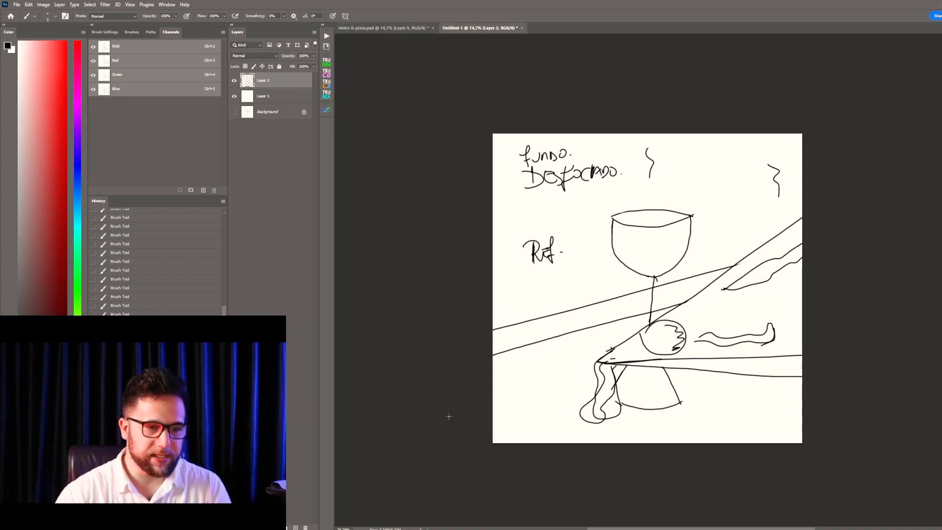
- Switch to a new browser window and open shutterstock.com
mouse_move(487, 528)
click(487, 501)
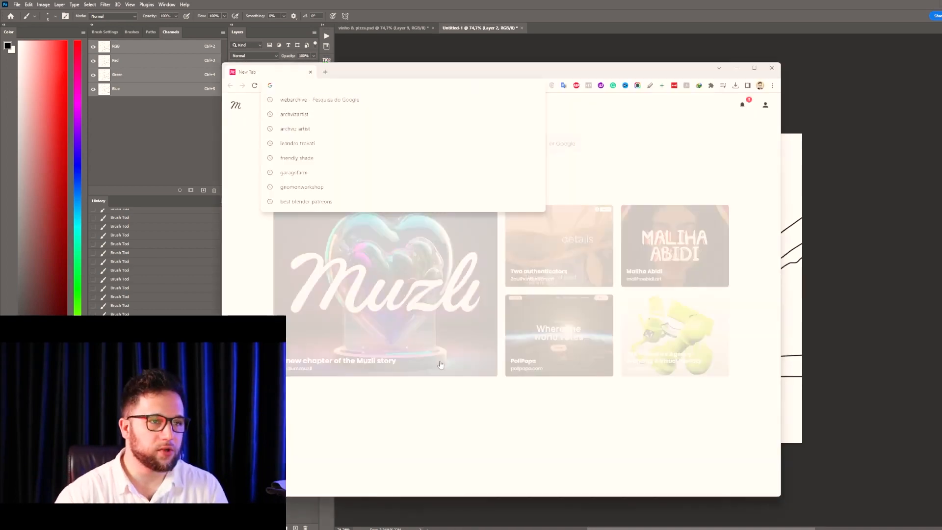
text(shu)
key(Return)
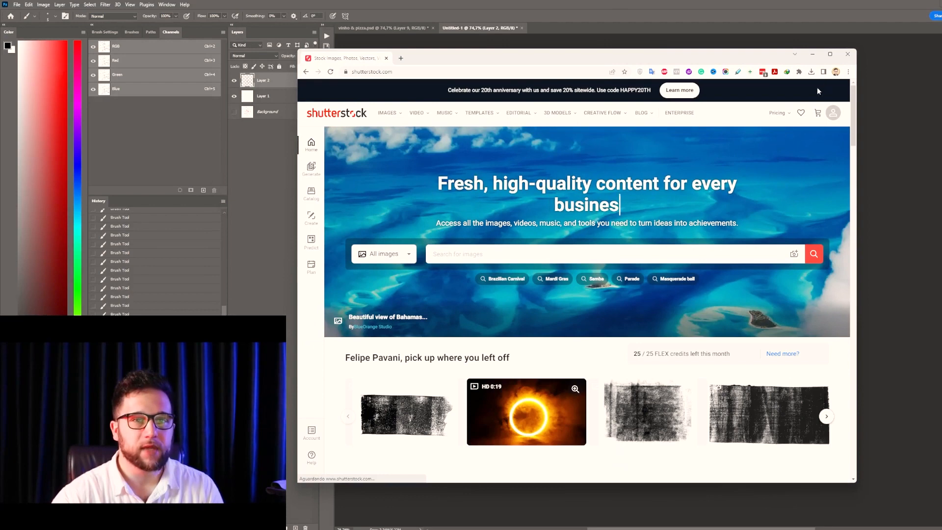
- Search the Shutterstock images for "pizza" and skim the results
text(zp)
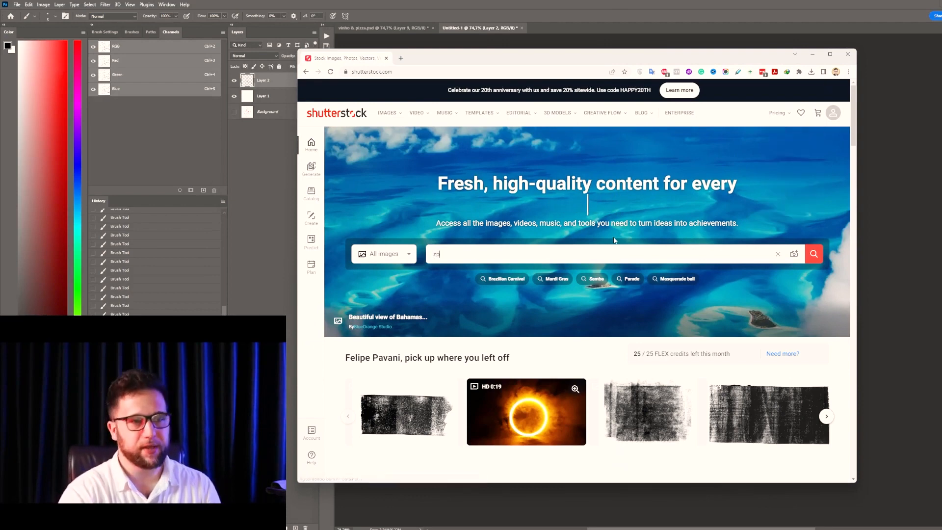
text(pizza)
key(Return)
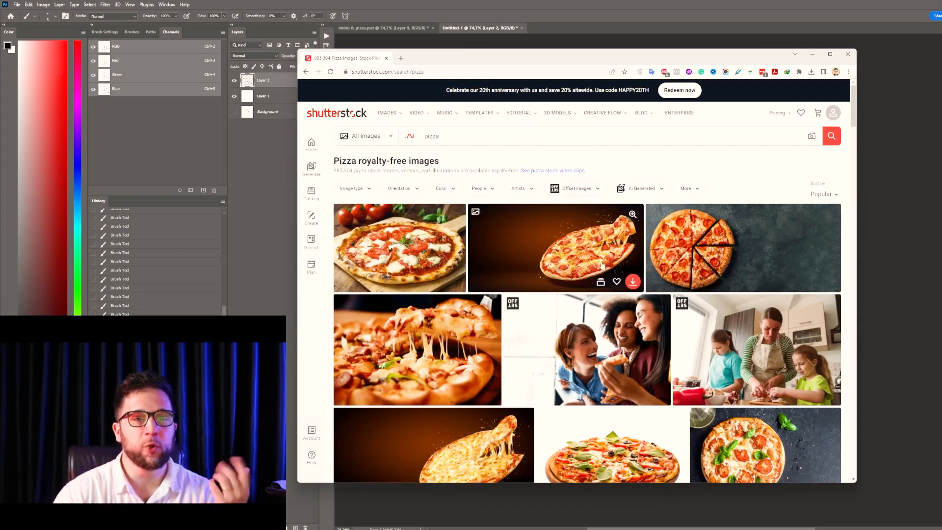
scroll(599, 280, down, 3)
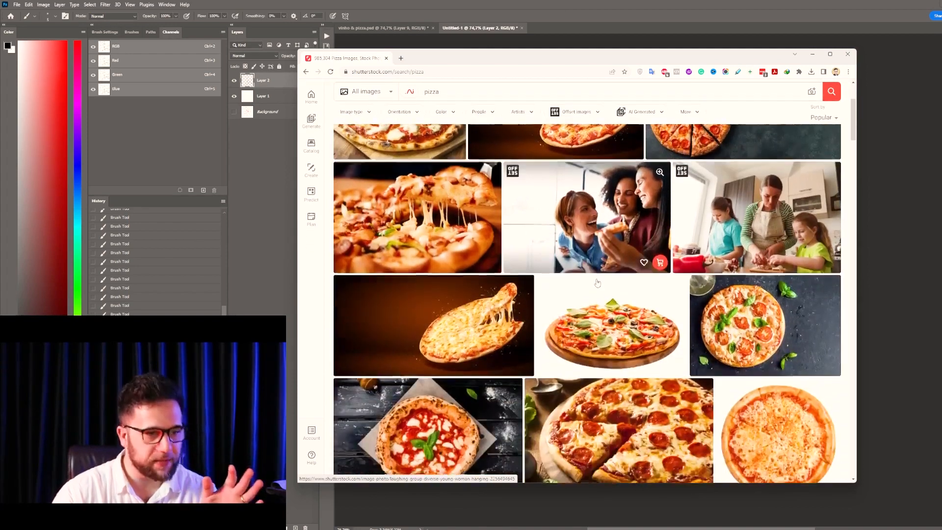
- Refine the image search to "pizza slice"
scroll(597, 283, up, 3)
click(460, 142)
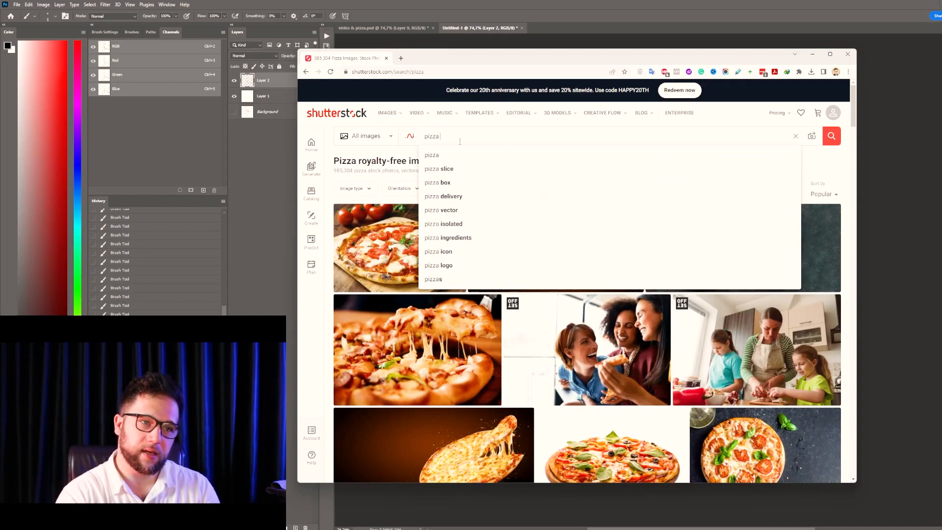
click(772, 167)
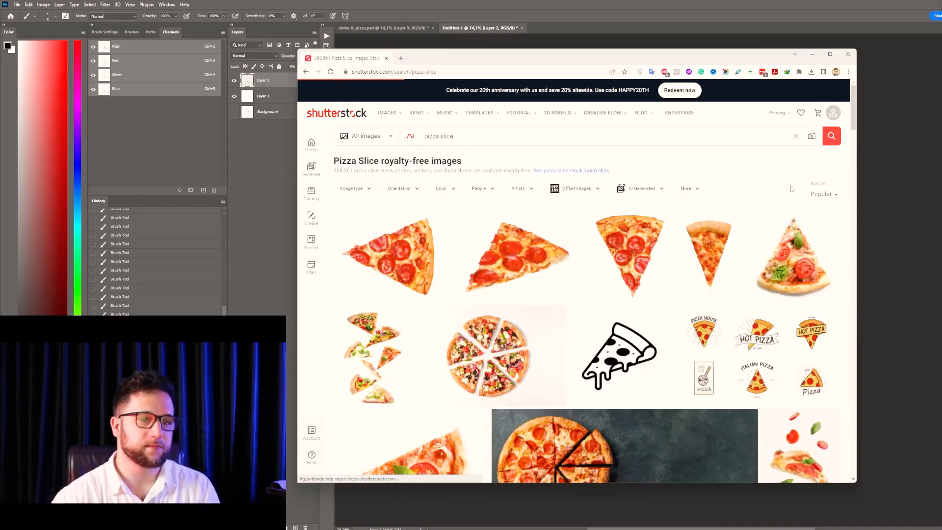
- Browse the pizza slice results for a reference and open the "Slice Hot Pizza Large Cheese" image in a new tab
scroll(737, 236, down, 5)
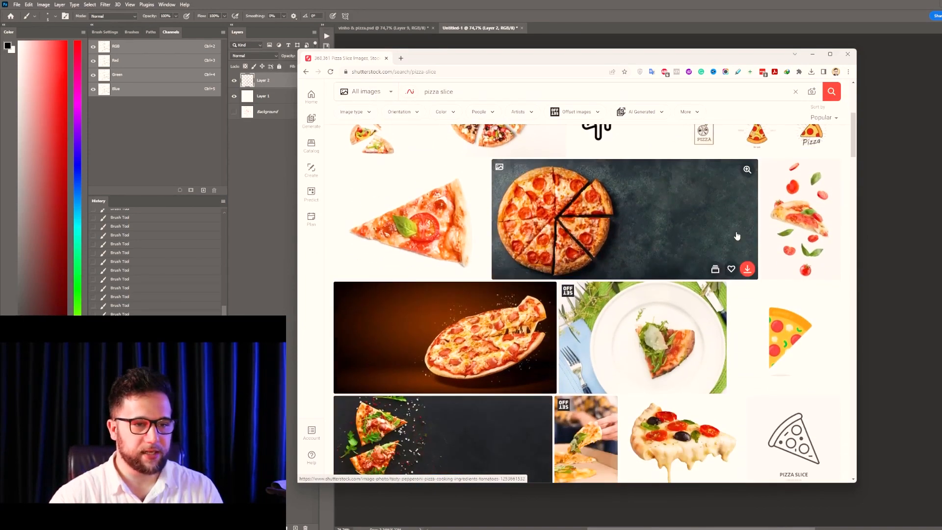
scroll(737, 236, down, 3)
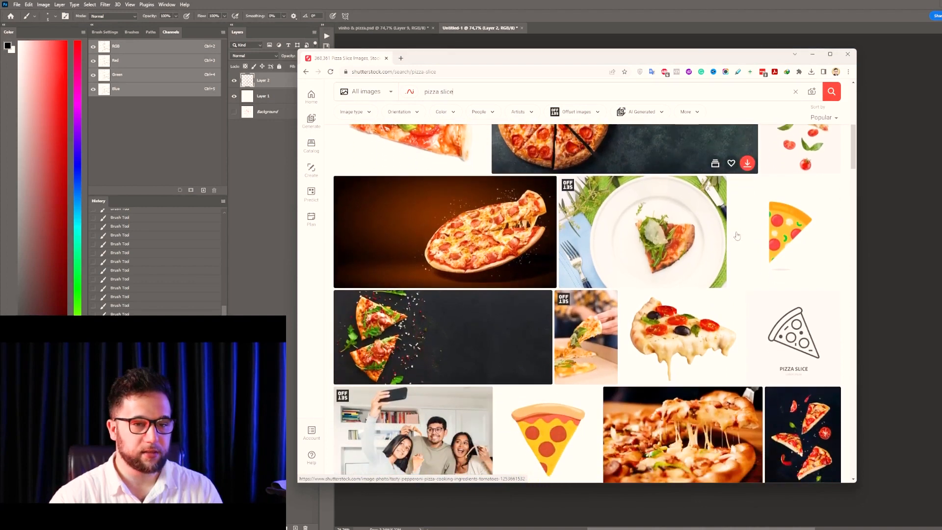
scroll(676, 199, down, 2)
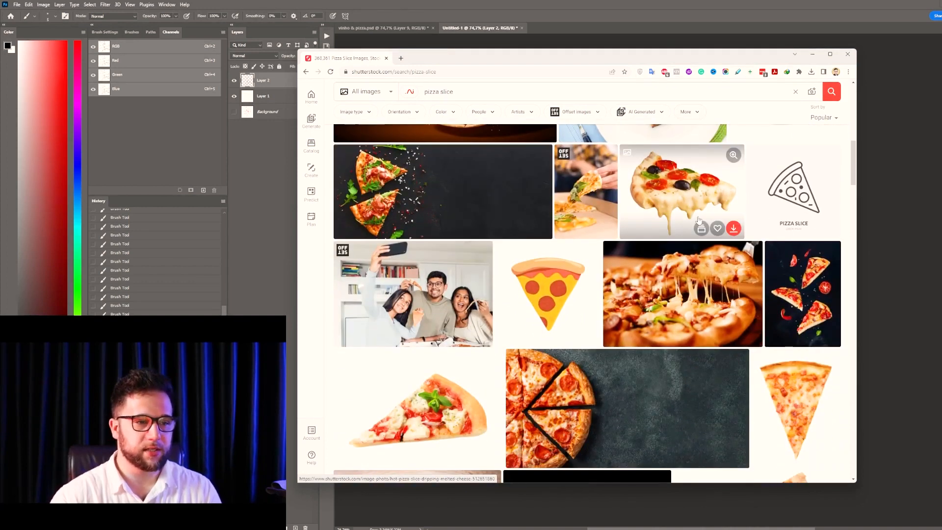
scroll(760, 277, down, 1)
middle_click(812, 204)
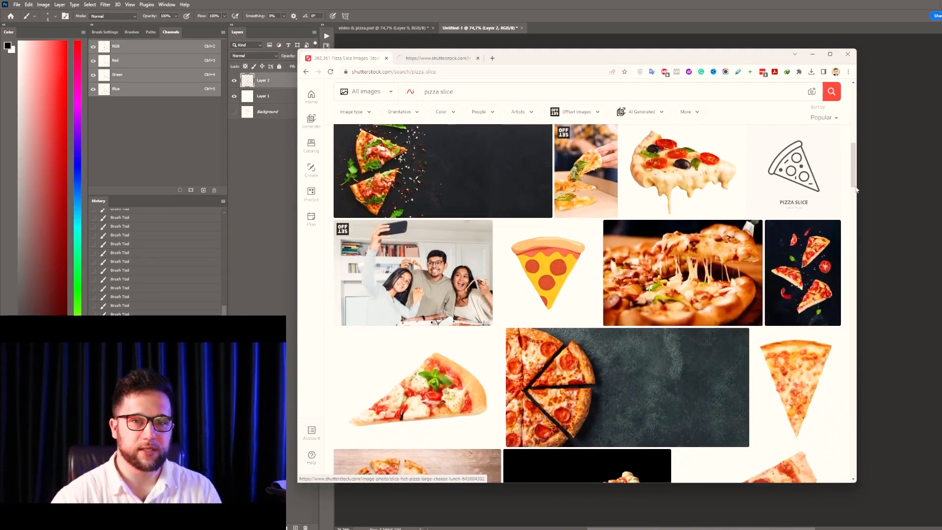
- Filter the pizza slice results by image type to show only photos
scroll(855, 192, down, 2)
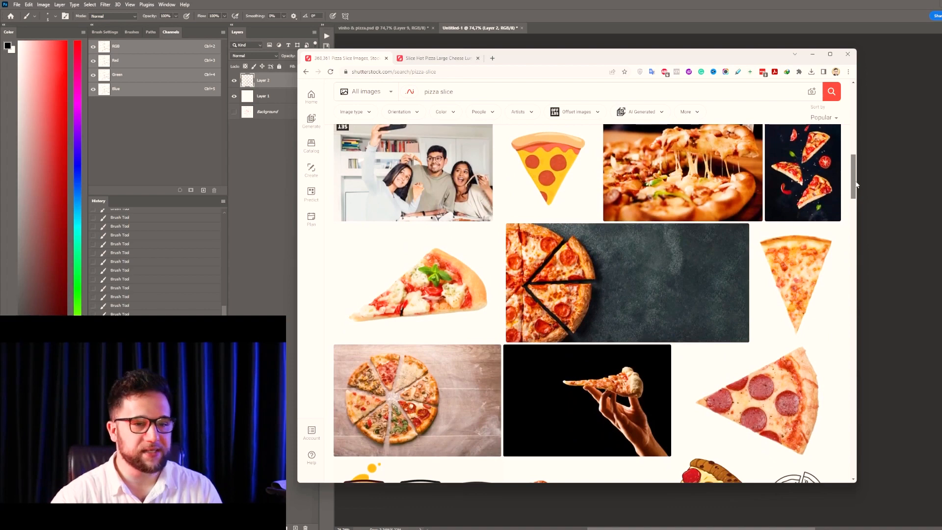
drag(856, 184, 856, 198)
click(361, 113)
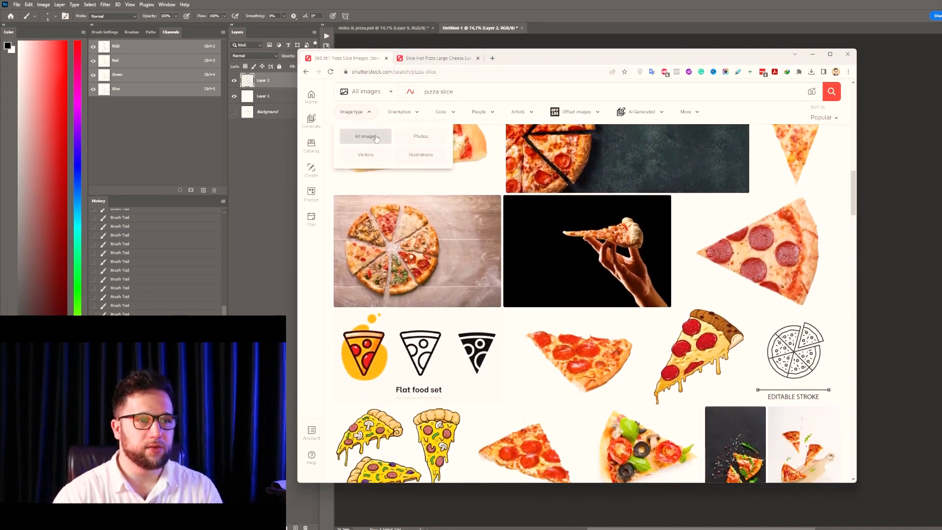
click(429, 141)
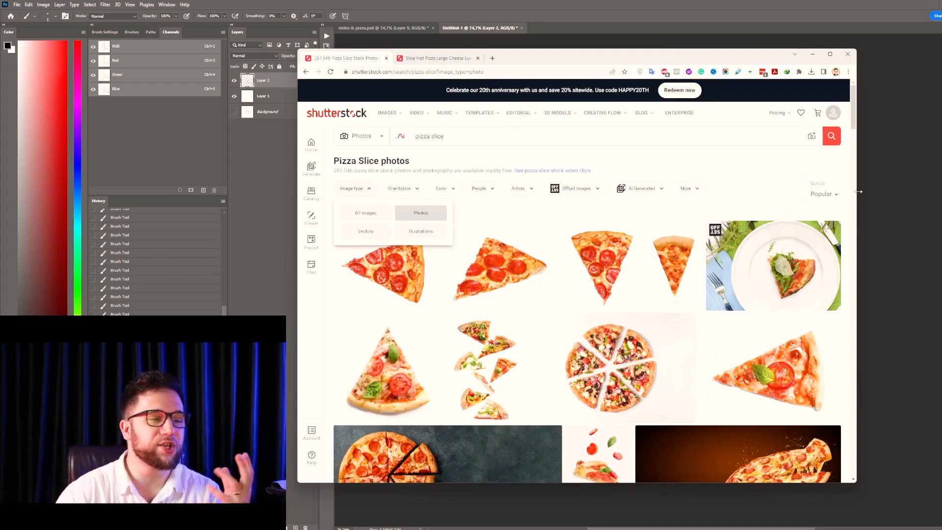
- Open the "Hot Pizza Slice Melting Cheese" photo with stretching cheese on dark wood in a new tab
drag(854, 115, 841, 218)
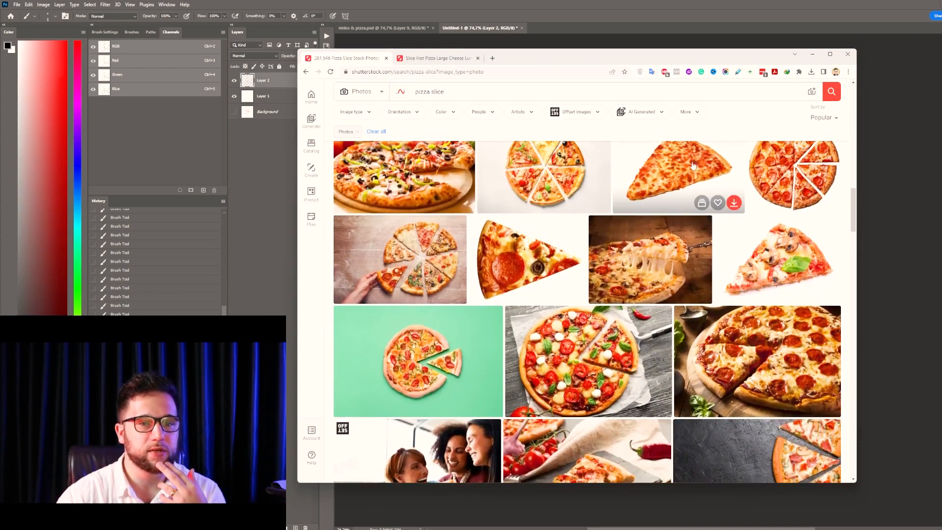
right_click(651, 244)
click(678, 250)
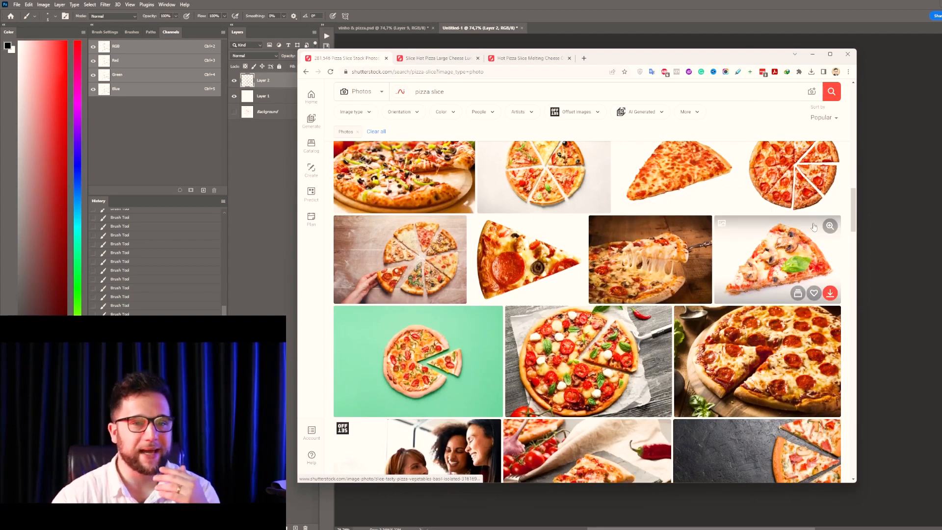
- Check the Photoshop sketch, return to the browser results and open the isolated pepperoni and tomato pizza slice in a new tab
click(841, 28)
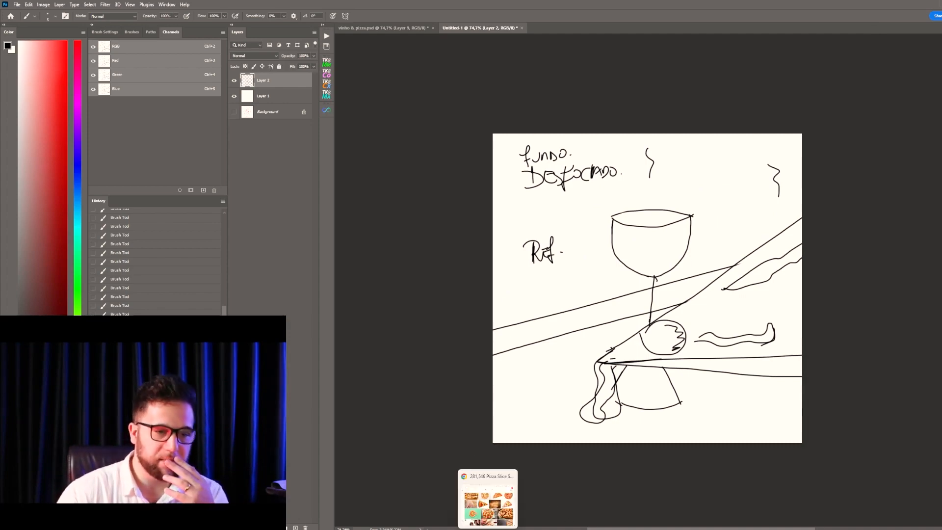
key(alt+Tab)
drag(854, 235, 859, 247)
right_click(456, 380)
click(472, 386)
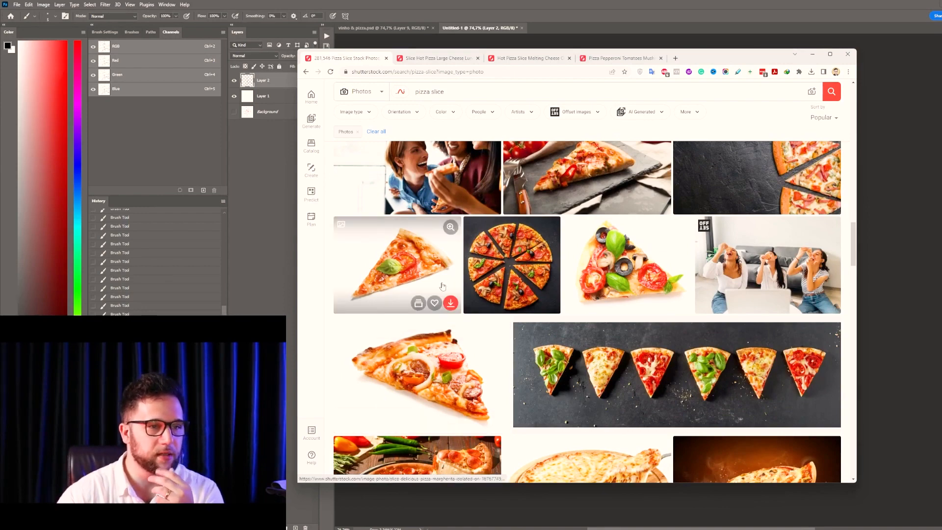
- Open the "Pizza Margherita Mozzarella" photo from further down the results in a new tab
scroll(540, 354, down, 3)
right_click(607, 320)
click(632, 325)
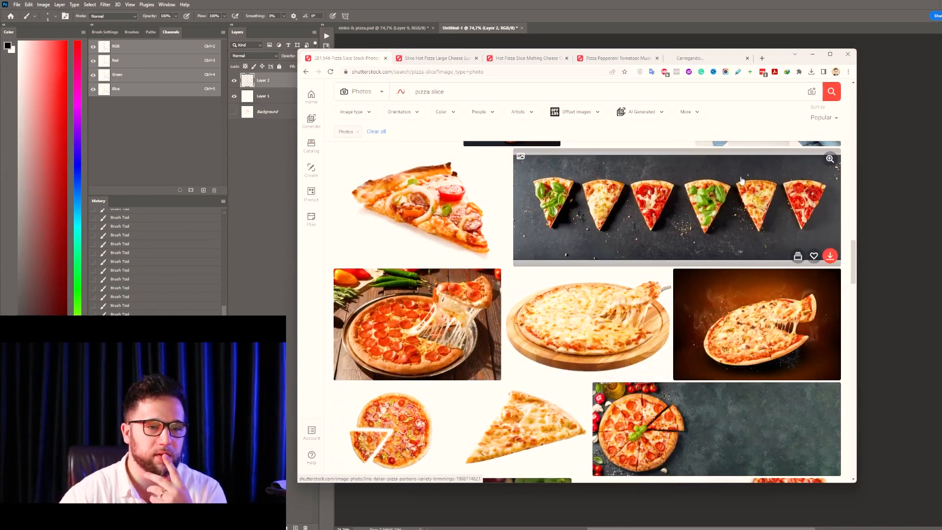
- Open the isolated cheese pizza slice and the pepperoni pizza with a lifted slice on a wooden table in new tabs
right_click(511, 423)
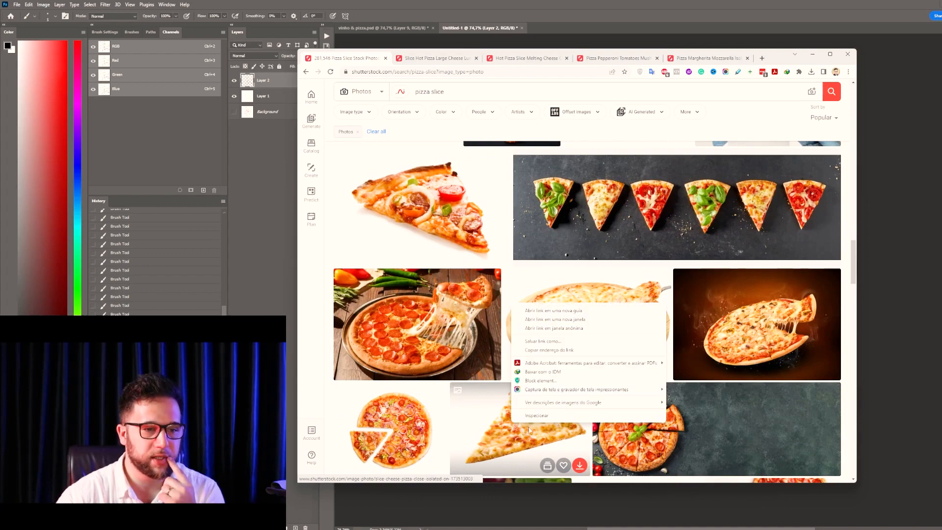
click(554, 310)
right_click(447, 324)
click(472, 330)
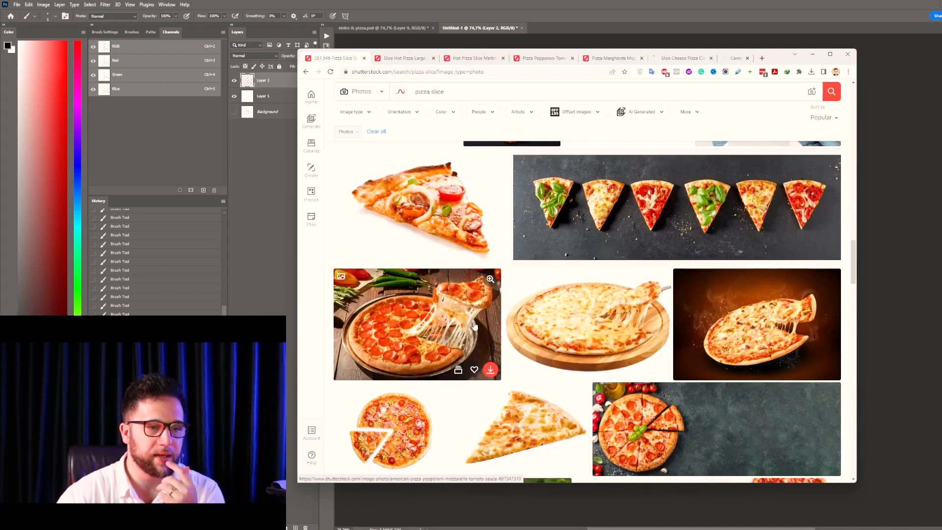
- Open the dripping-cheese slice on a black background and the dark cheese-pull pizza photo in new tabs
scroll(490, 343, down, 5)
right_click(400, 346)
click(424, 351)
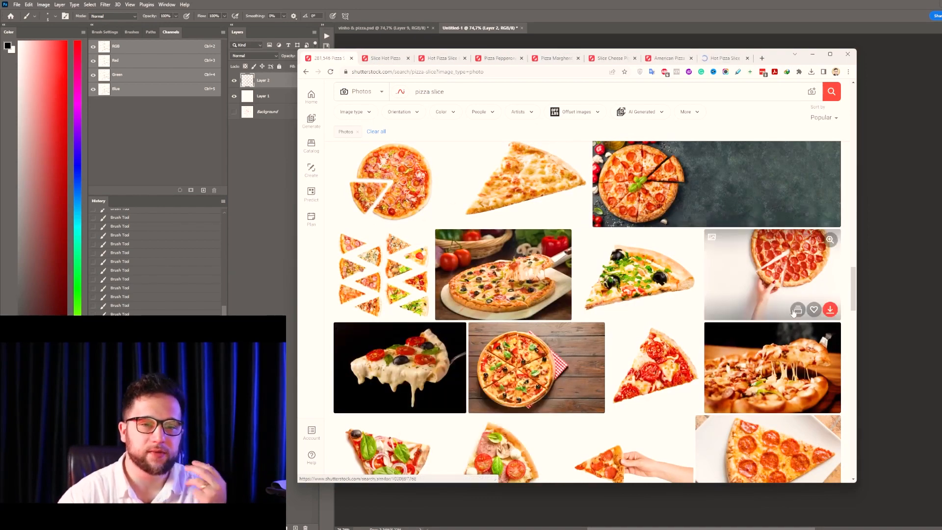
right_click(783, 358)
click(808, 365)
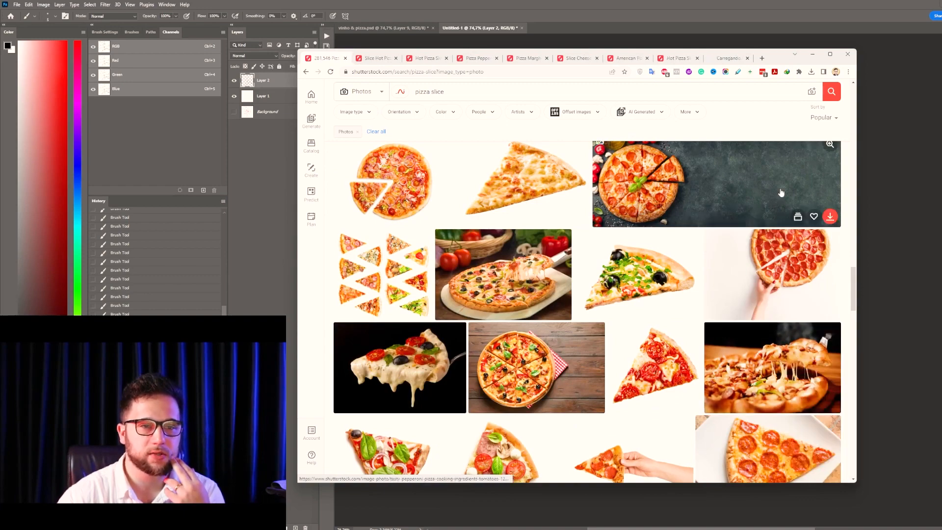
- Open the isolated pepperoni pizza slice on a white background from further down the results in a new tab
scroll(780, 334, down, 3)
scroll(758, 353, down, 2)
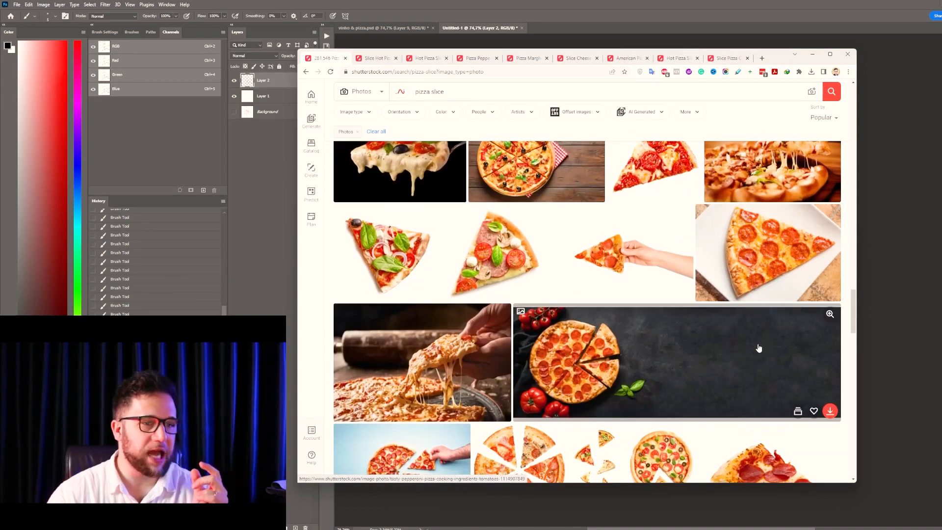
scroll(758, 351, down, 3)
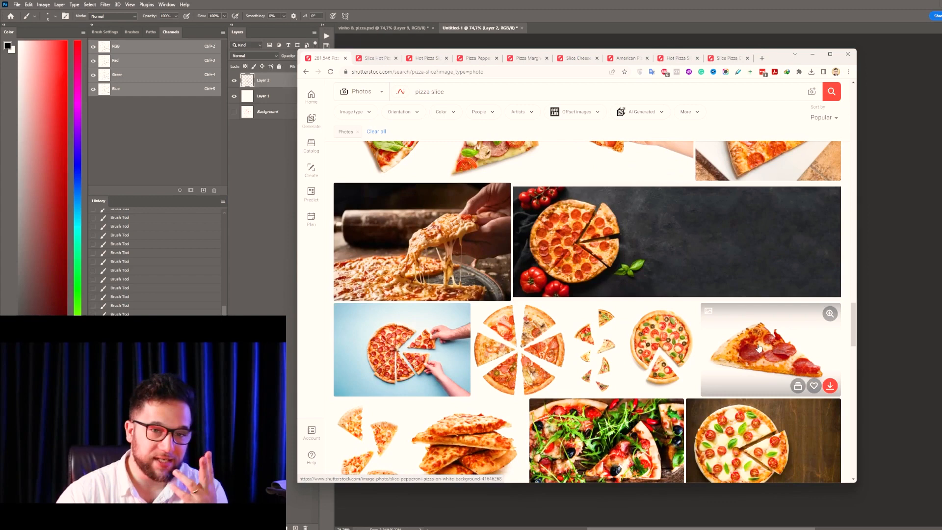
scroll(758, 347, down, 2)
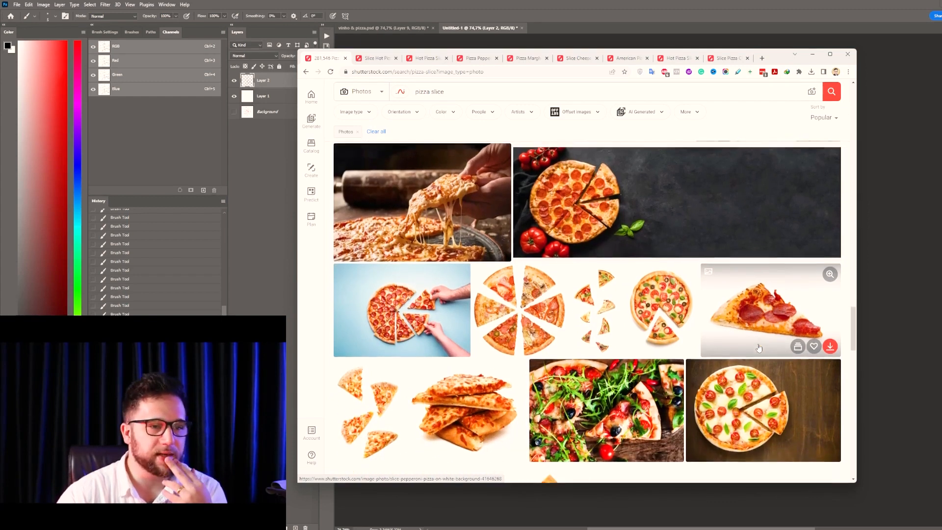
right_click(791, 249)
click(793, 250)
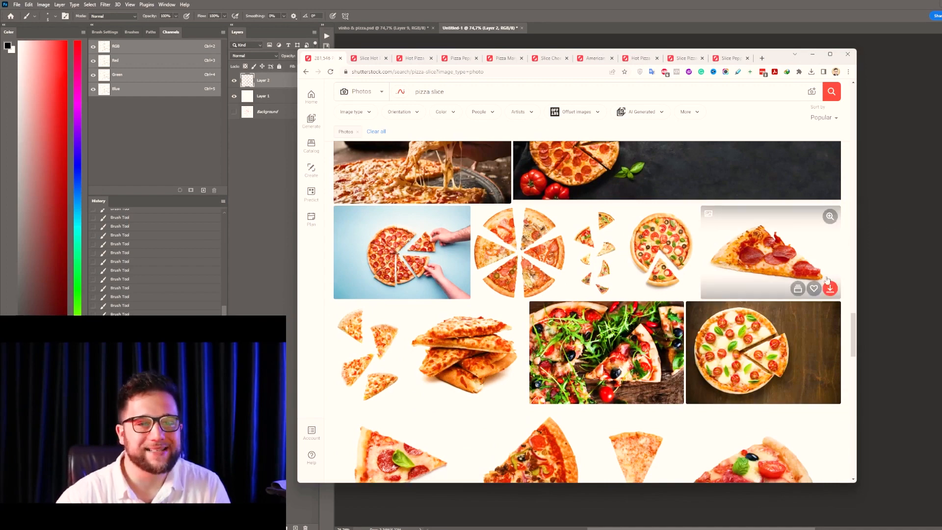
- Open the close-up Italian pizza photo with a lifted slice and thick melted cheese strands in a new tab
scroll(834, 343, down, 5)
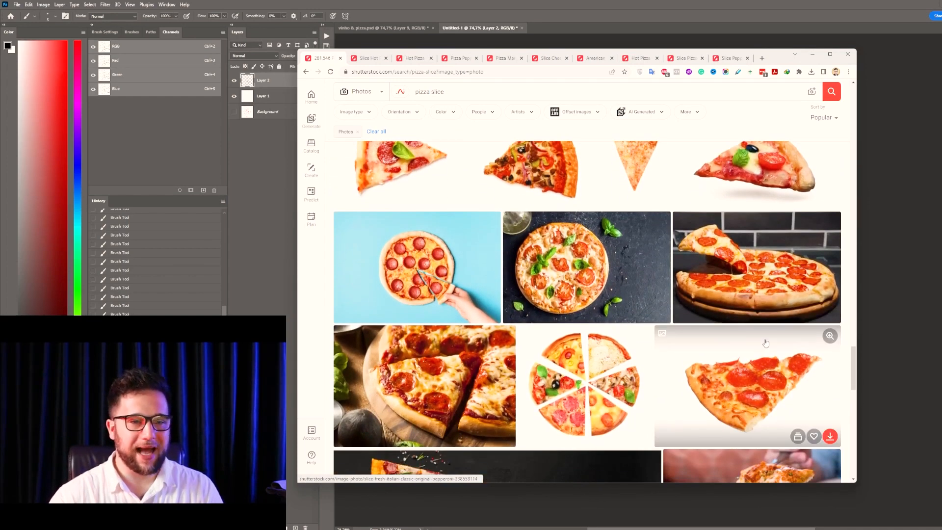
scroll(824, 344, down, 3)
scroll(766, 385, down, 3)
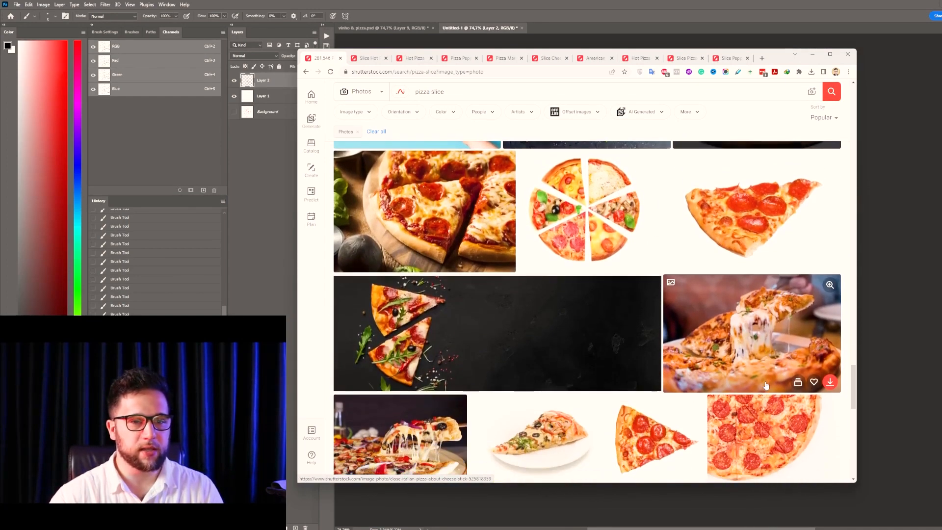
scroll(767, 385, up, 3)
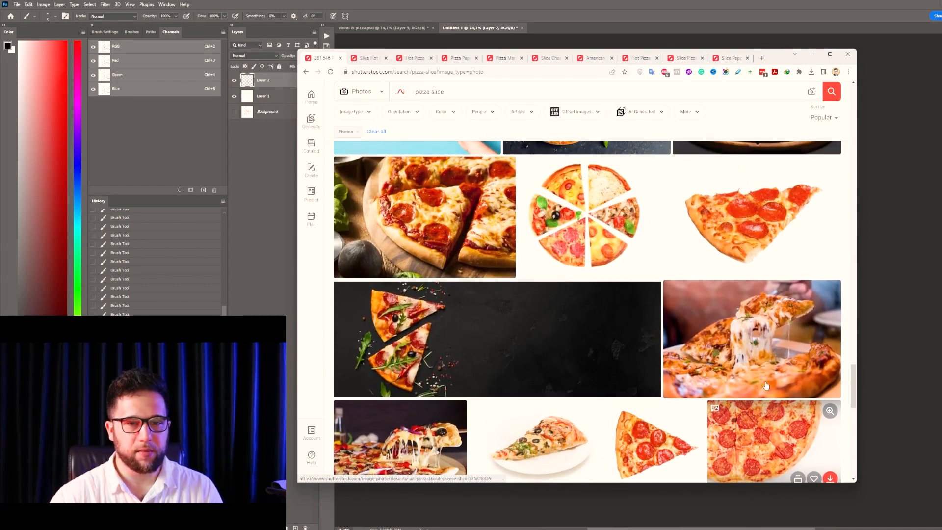
right_click(760, 355)
click(789, 363)
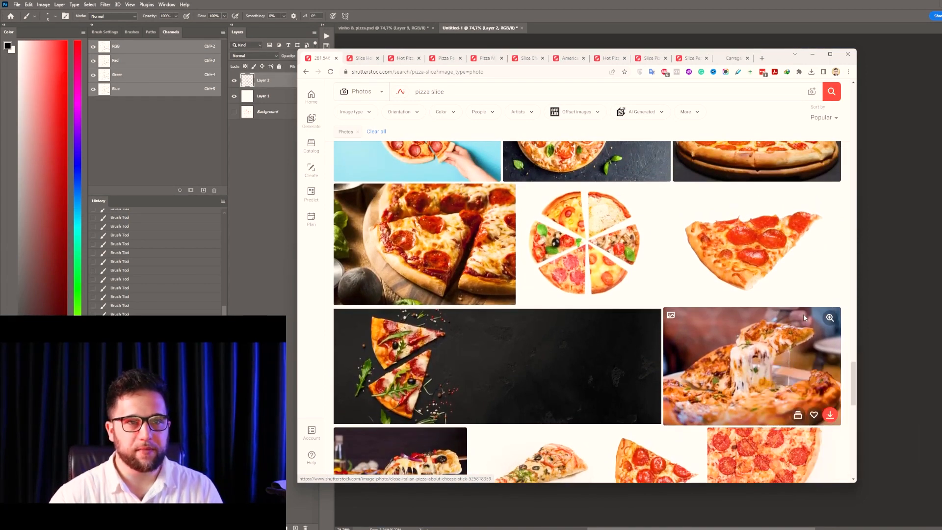
- Open the photo of a hand lifting a cheesy slice from a basil and tomato pizza in a new tab
drag(853, 385, 853, 426)
right_click(487, 232)
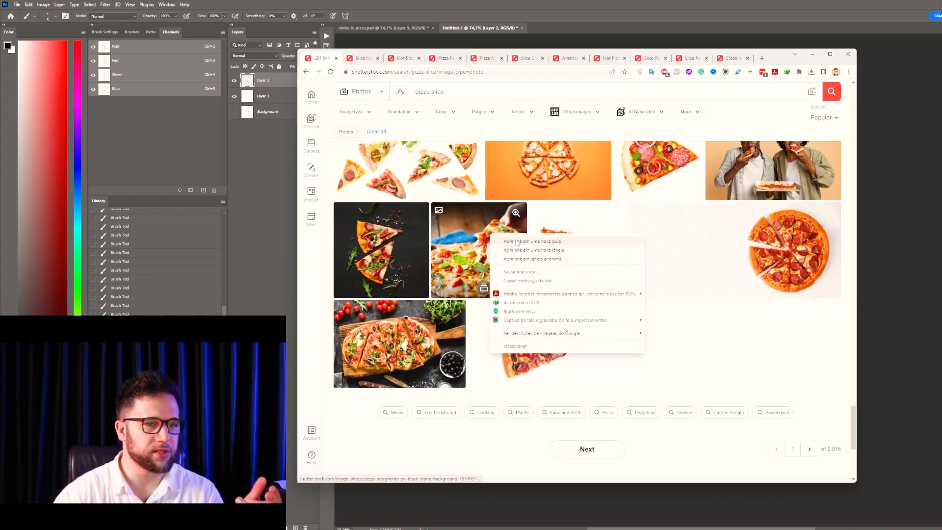
click(508, 244)
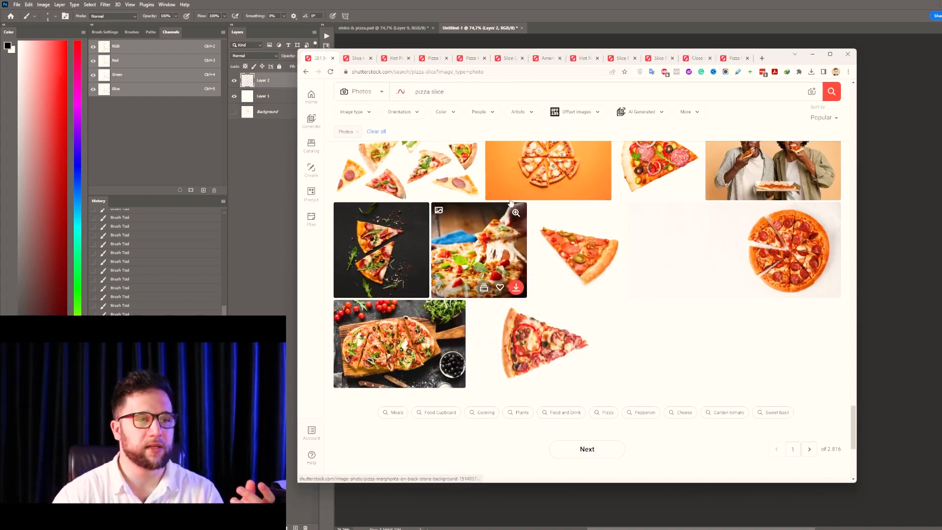
right_click(469, 232)
click(480, 238)
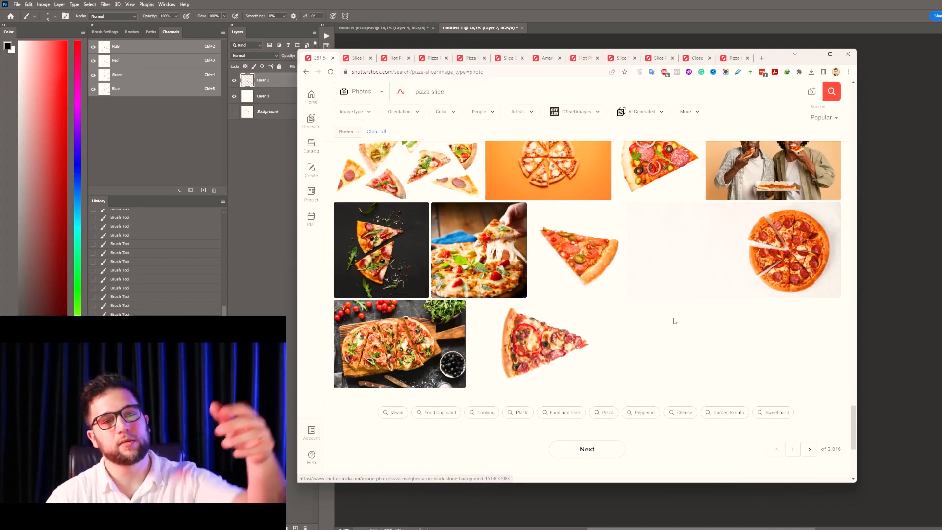
- Go to page 2 of the pizza slice results and open the cheese pizza slice on a server in a new tab
scroll(674, 321, up, 3)
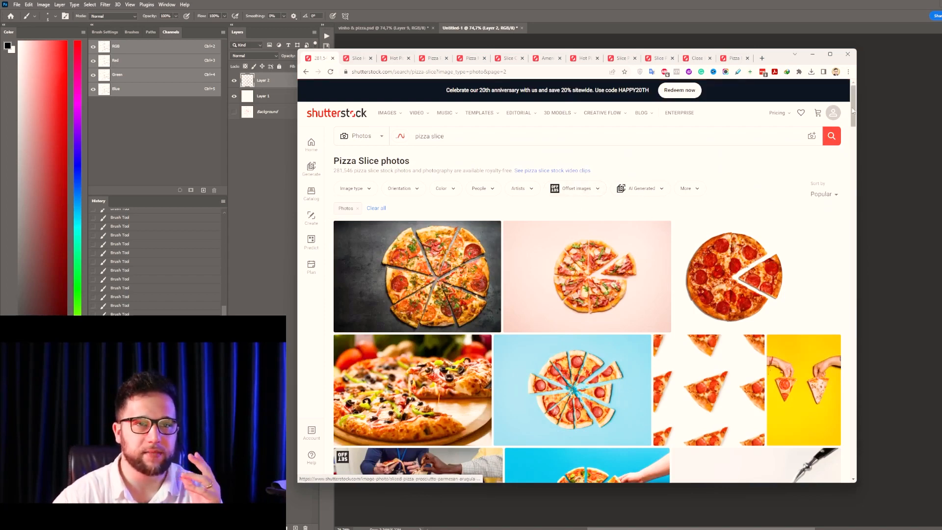
drag(852, 107, 852, 122)
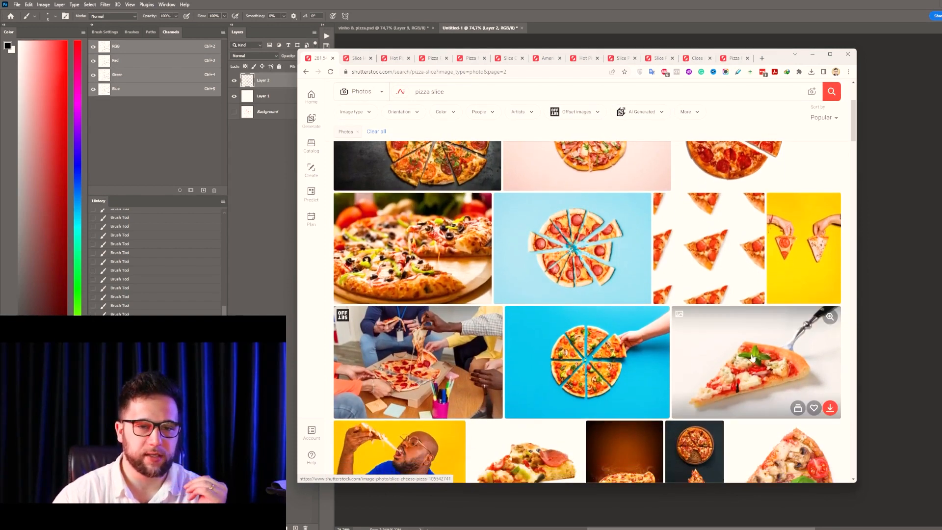
right_click(752, 357)
click(768, 363)
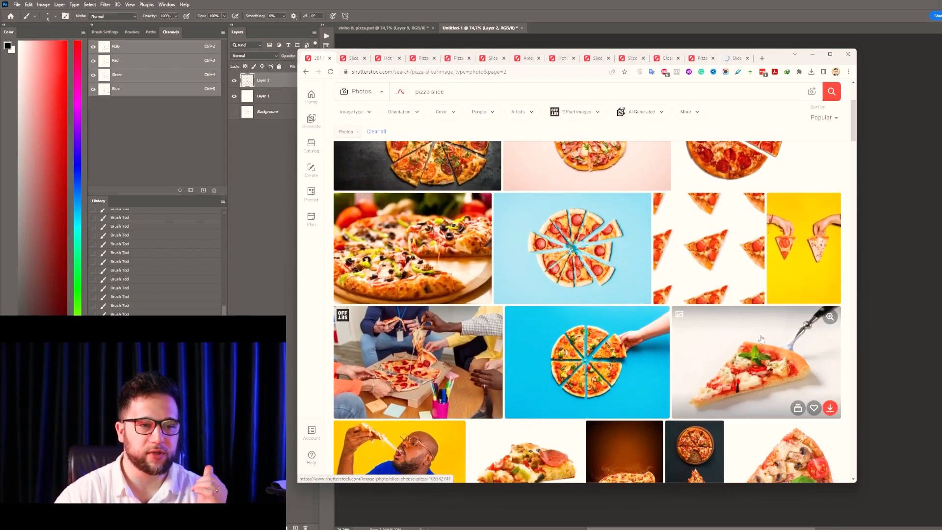
- Open the "very much cheese melting" pizza and the close-up very cheesy lifted slice from page 2 in new tabs
scroll(762, 338, down, 2)
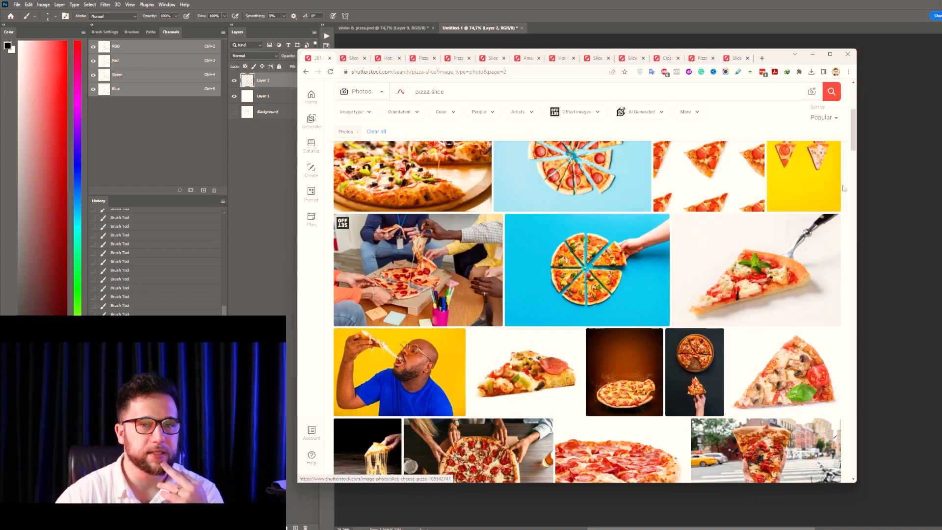
scroll(800, 245, down, 4)
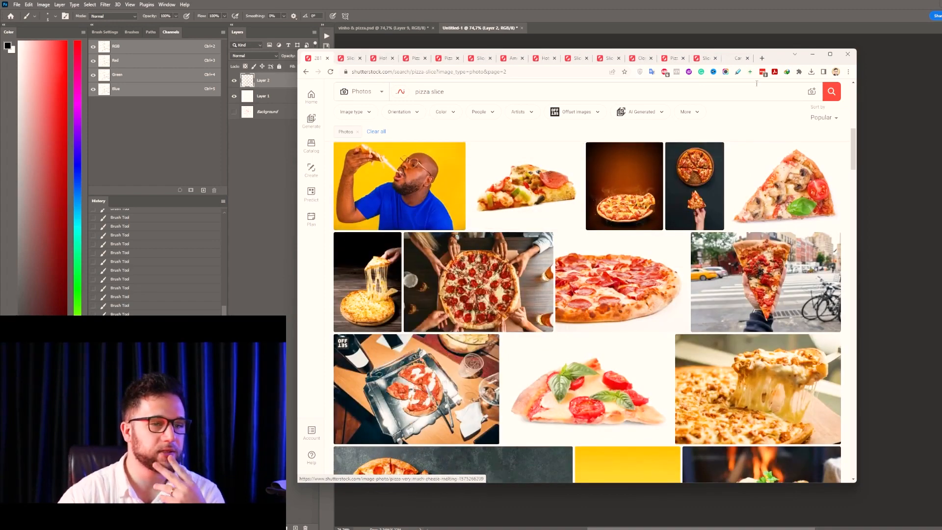
right_click(769, 398)
click(787, 405)
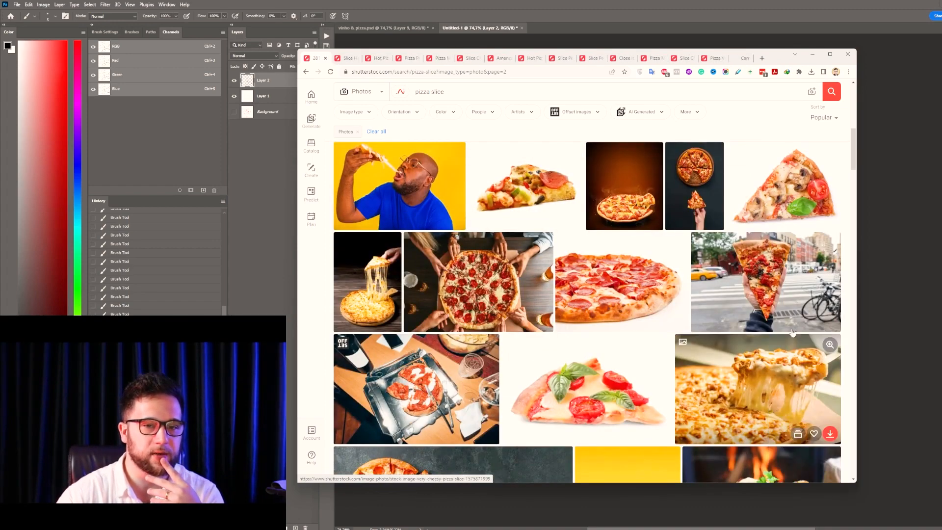
- Open the "Hot Pizza Slice Melting Cheese" photo and further pizza slice photos from the rest of page 2 in new tabs
scroll(742, 323, down, 6)
scroll(741, 323, down, 10)
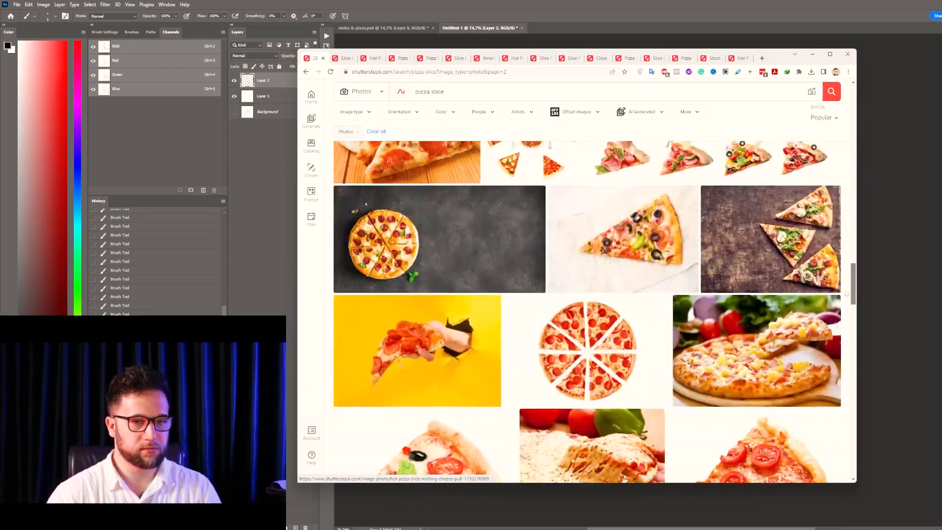
scroll(846, 293, down, 5)
middle_click(628, 231)
middle_click(785, 339)
scroll(785, 338, down, 3)
scroll(803, 270, down, 10)
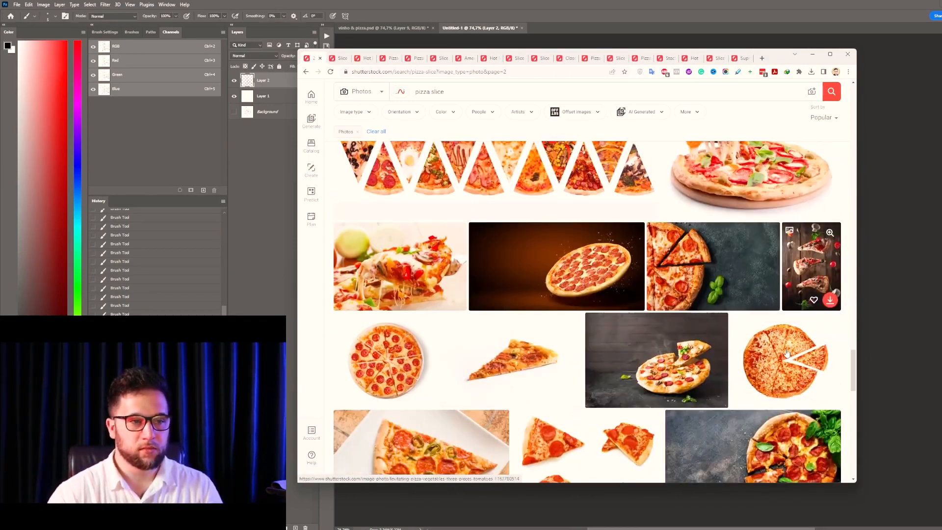
middle_click(805, 258)
- Go to page 3 of the results and open the close-up of a hand lifting a stringy cheese slice in a new tab
scroll(804, 257, down, 6)
click(592, 388)
scroll(827, 328, down, 3)
scroll(827, 327, down, 3)
middle_click(609, 274)
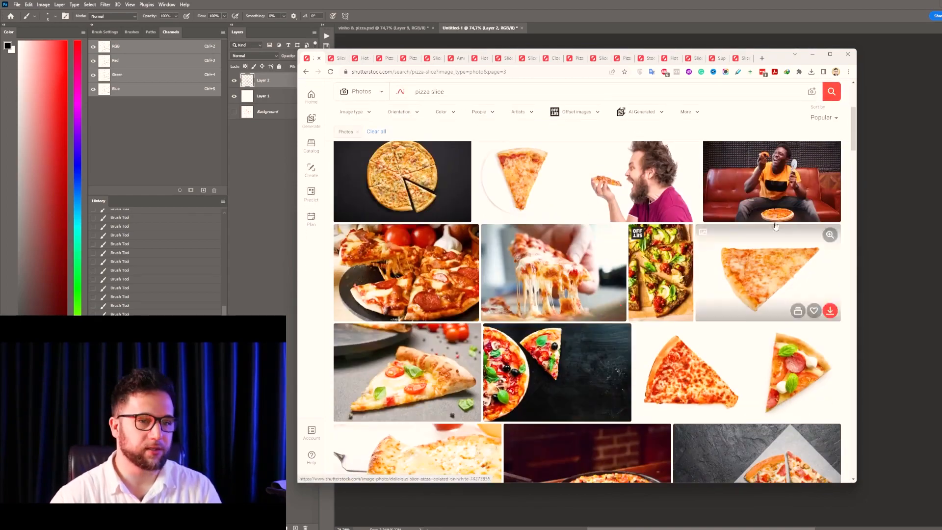
- Open the cheese-pull pizza on a round wooden board and another pizza photo from page 3 in new tabs
middle_click(707, 309)
scroll(777, 355, down, 8)
middle_click(777, 353)
scroll(778, 355, down, 12)
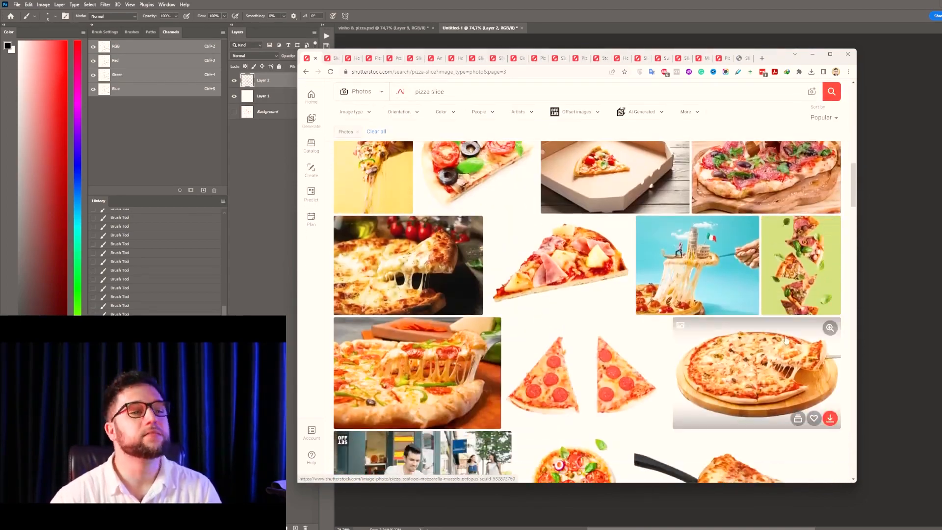
- Open the stretching-cheese slice on a white background and the cheesy pizza with a slice lifted on a shovel in new tabs
scroll(809, 324, down, 3)
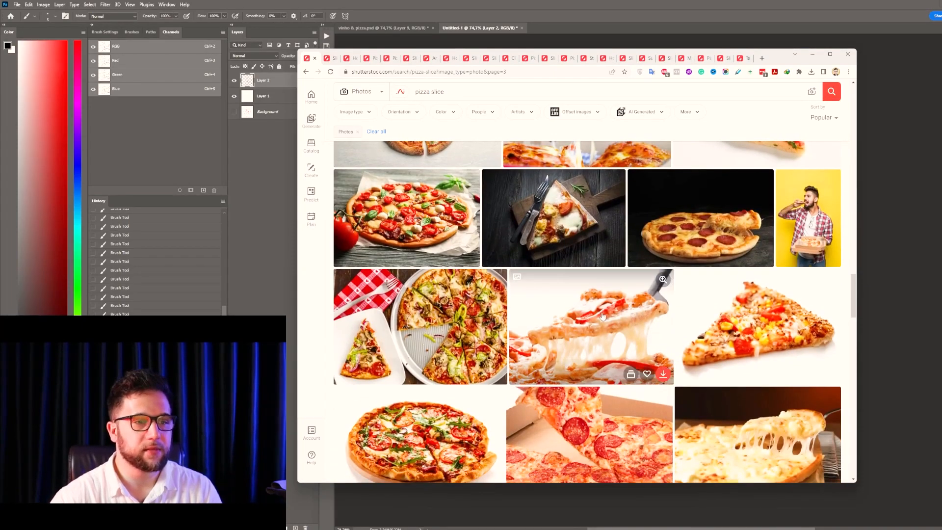
middle_click(603, 316)
scroll(821, 354, down, 2)
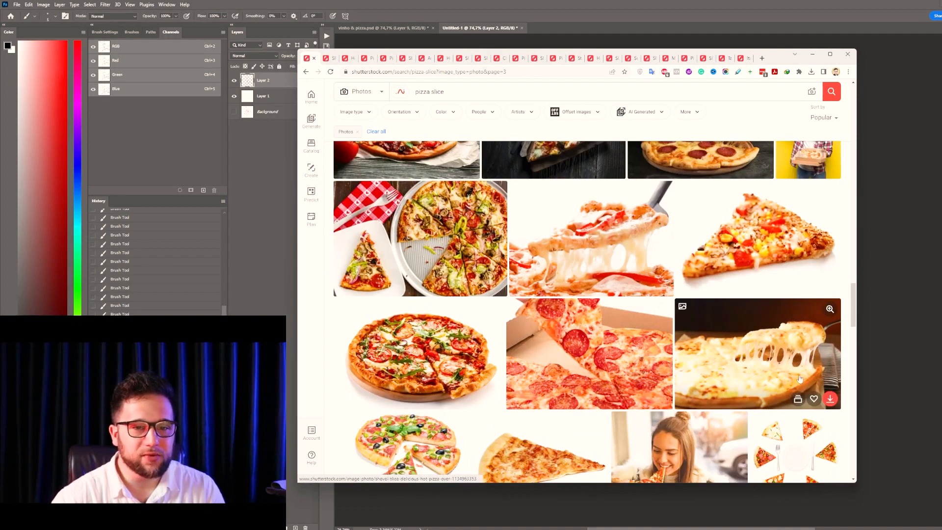
middle_click(801, 352)
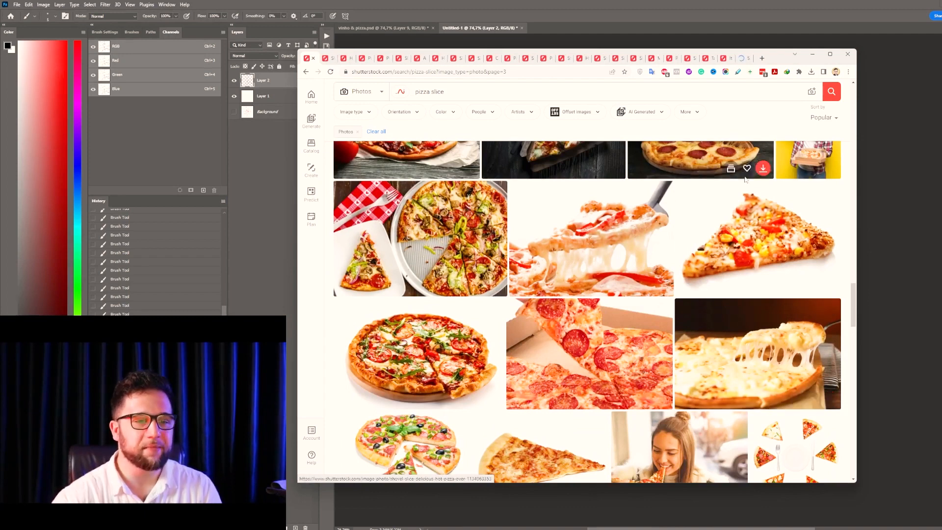
- Look through the rest of page 3 and go to page 4 of the pizza slice results
drag(852, 309, 852, 412)
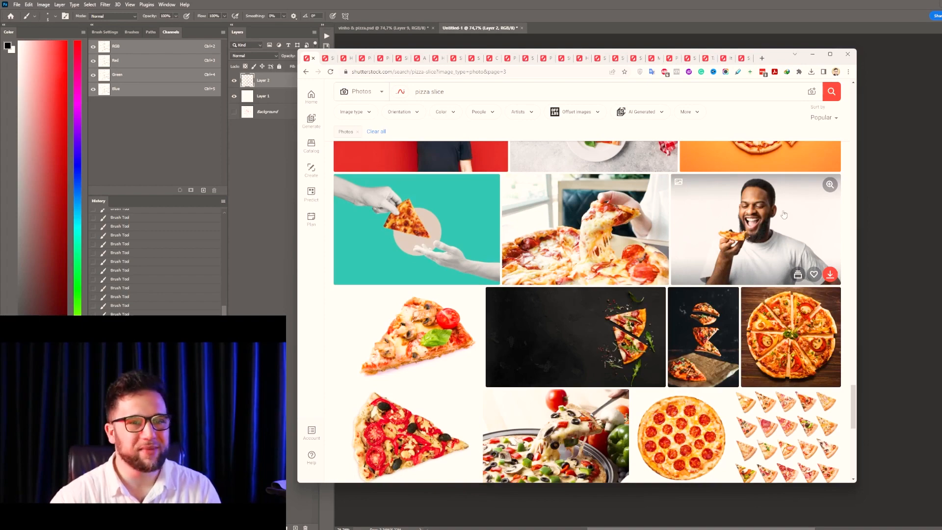
scroll(799, 366, down, 2)
scroll(799, 365, down, 3)
click(595, 393)
drag(851, 124, 851, 160)
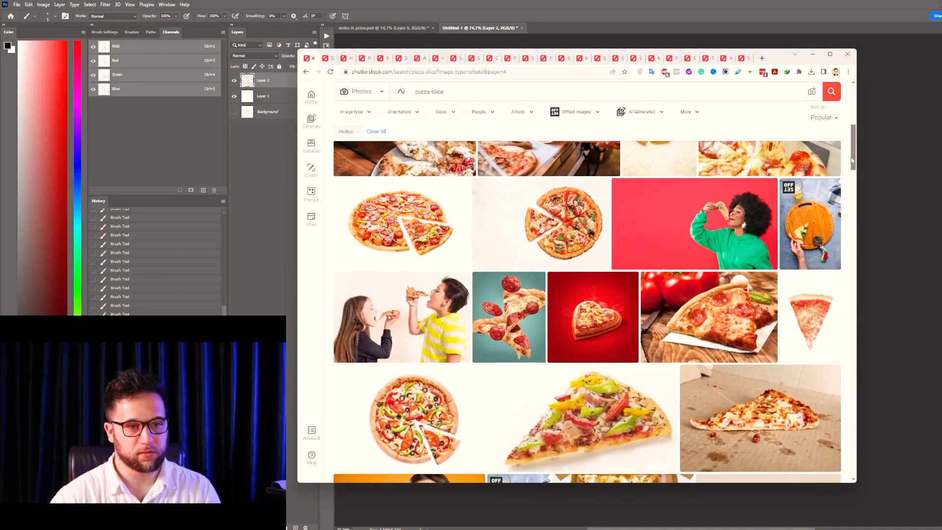
- Browse page 4 for more cheese-pull photos and open the white-background pizza with a lifted cheesy slice in a new tab
scroll(406, 248, down, 9)
scroll(406, 248, down, 10)
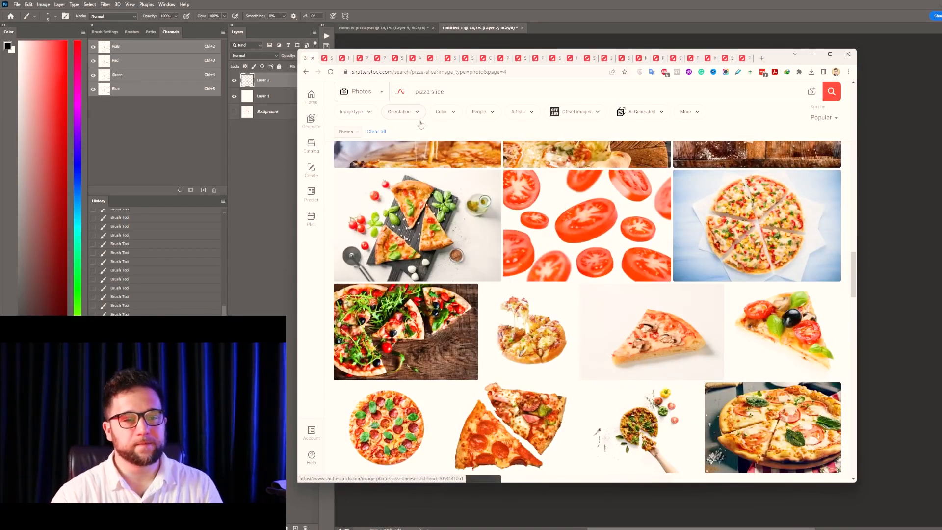
scroll(406, 267, down, 10)
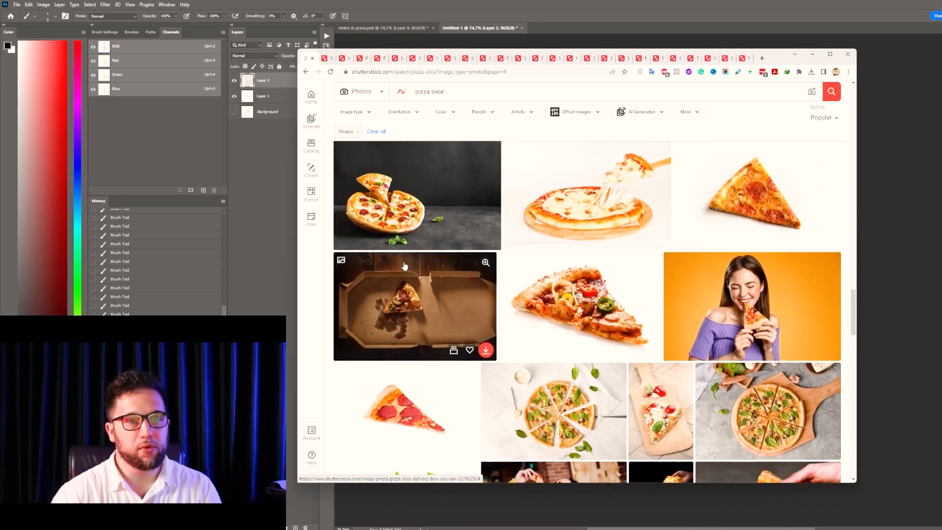
scroll(405, 266, up, 2)
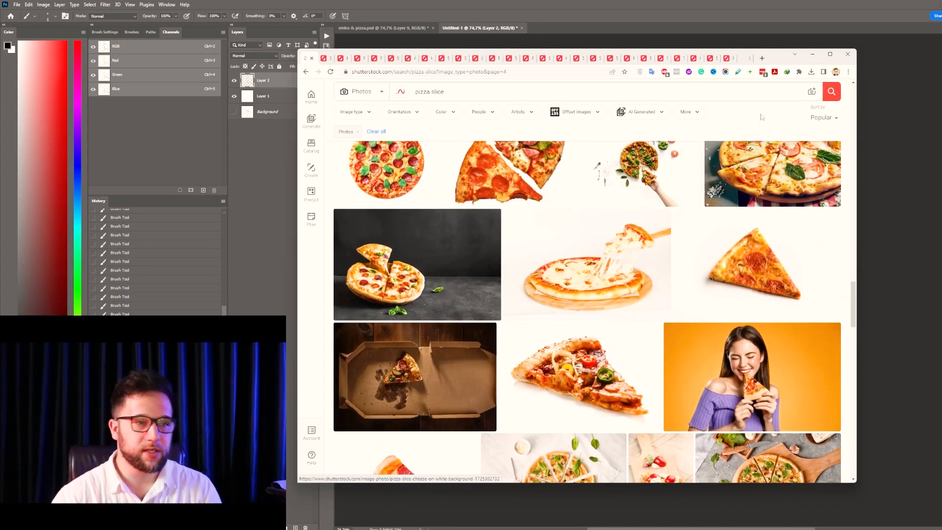
scroll(854, 319, down, 5)
drag(854, 334, 857, 382)
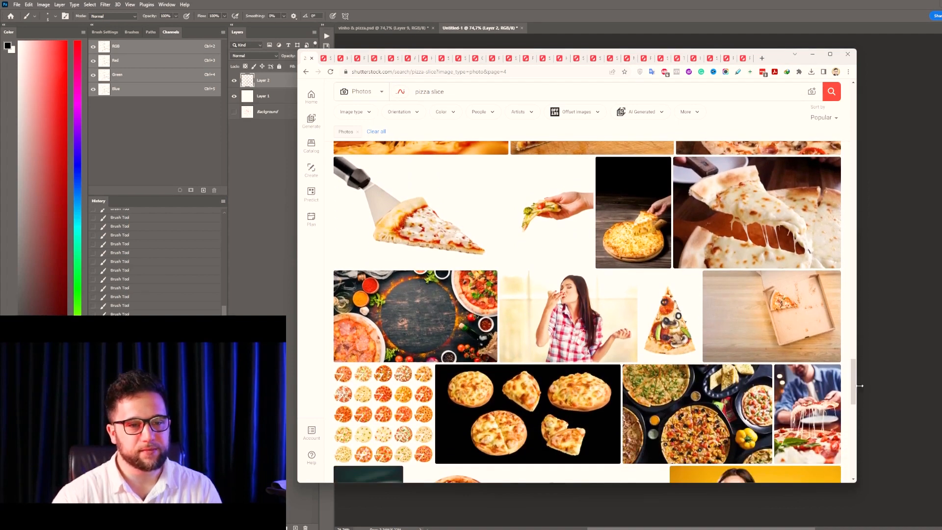
- Search the photos for "pizza and wine" and look through the results for combined pizza and wine compositions
click(431, 91)
key(BackSpace)
key(BackSpace)
key(BackSpace)
key(BackSpace)
key(BackSpace)
key(BackSpace)
text(and wine)
key(Return)
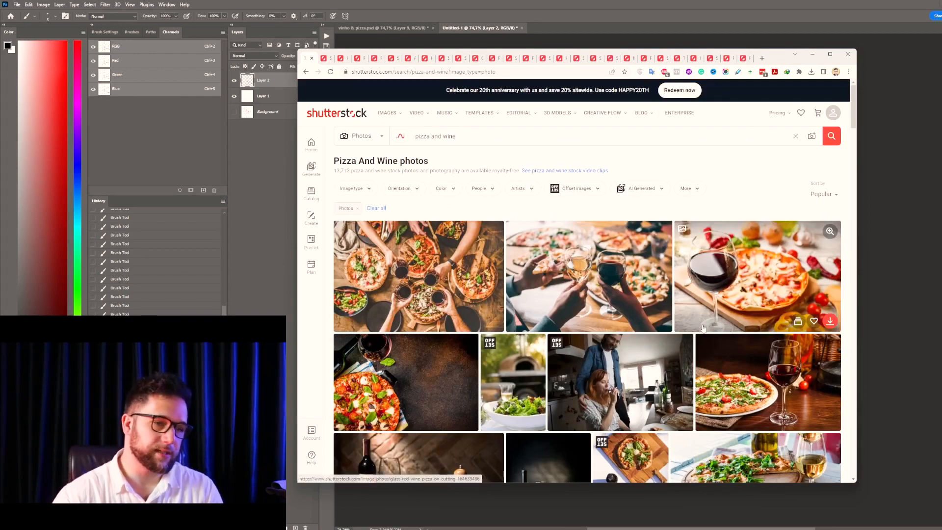
scroll(704, 328, down, 3)
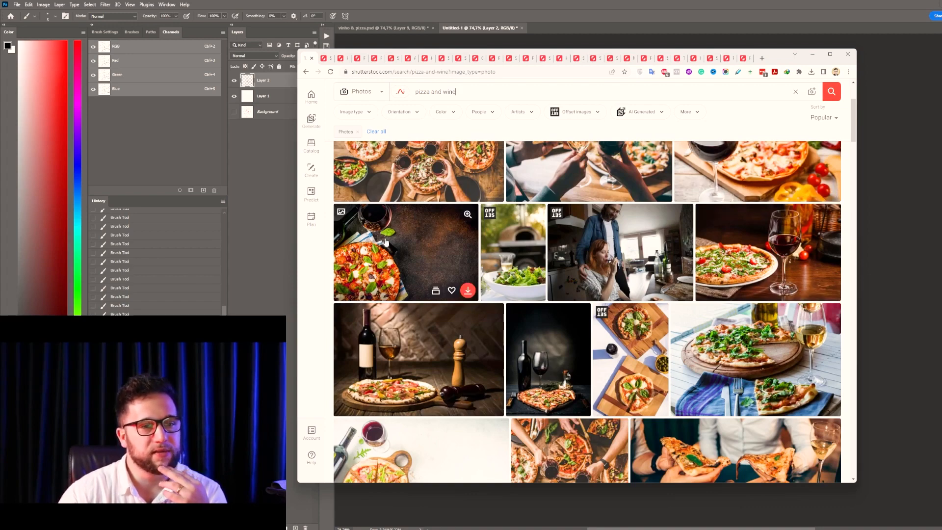
scroll(493, 345, down, 4)
scroll(492, 345, down, 4)
scroll(492, 345, up, 2)
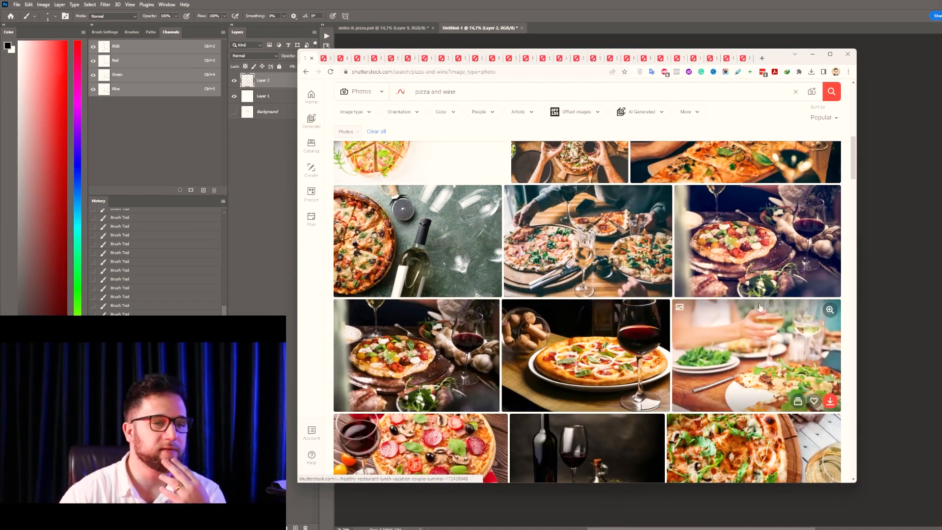
- Browse the pizza and wine results and open the pepperoni pizza with a red wine glass and lying bottle in a new tab
drag(854, 165, 847, 230)
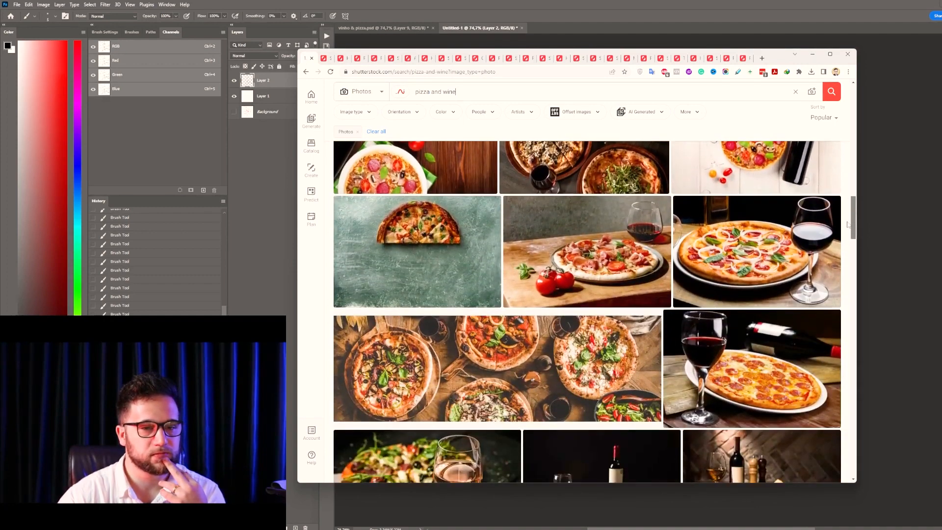
right_click(727, 343)
click(754, 353)
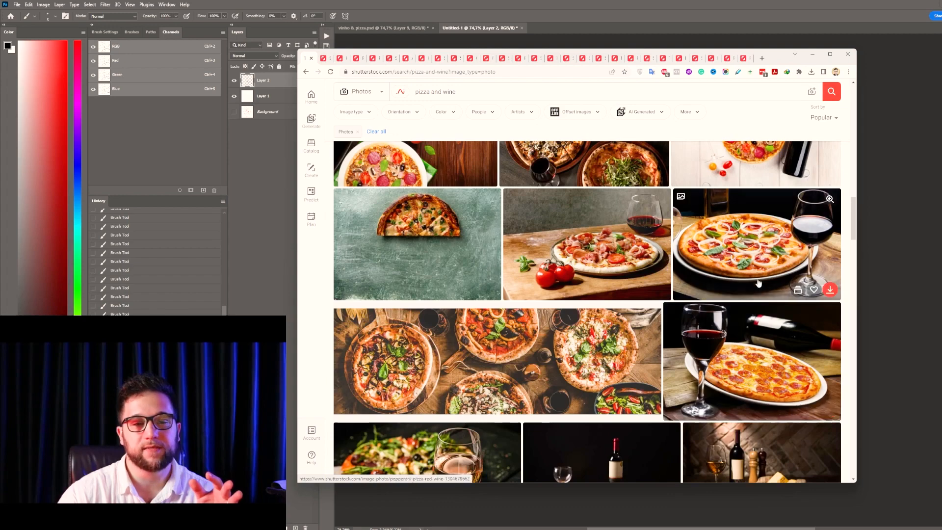
scroll(764, 363, down, 2)
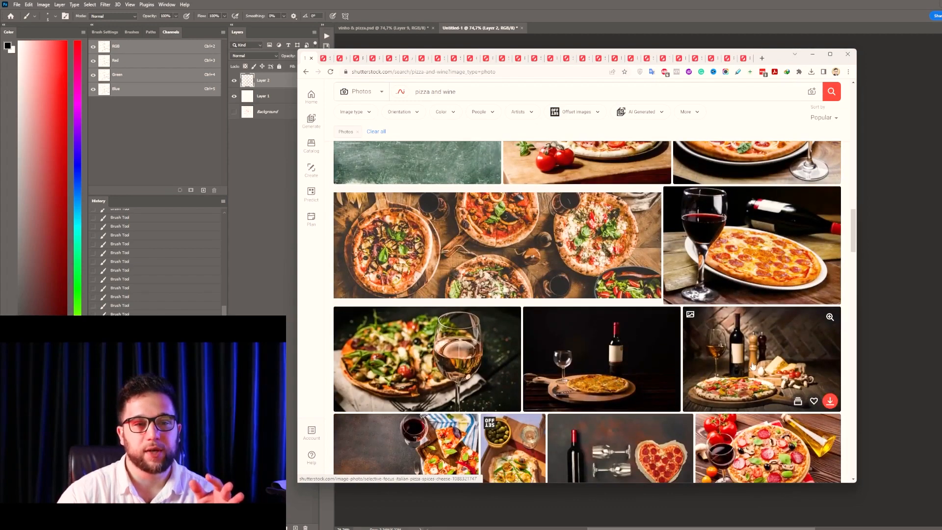
scroll(756, 337, up, 2)
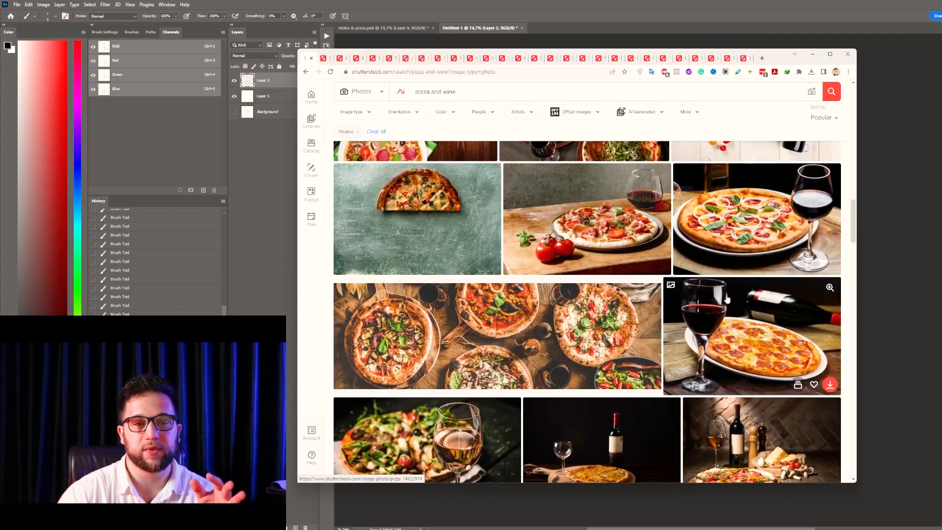
click(744, 315)
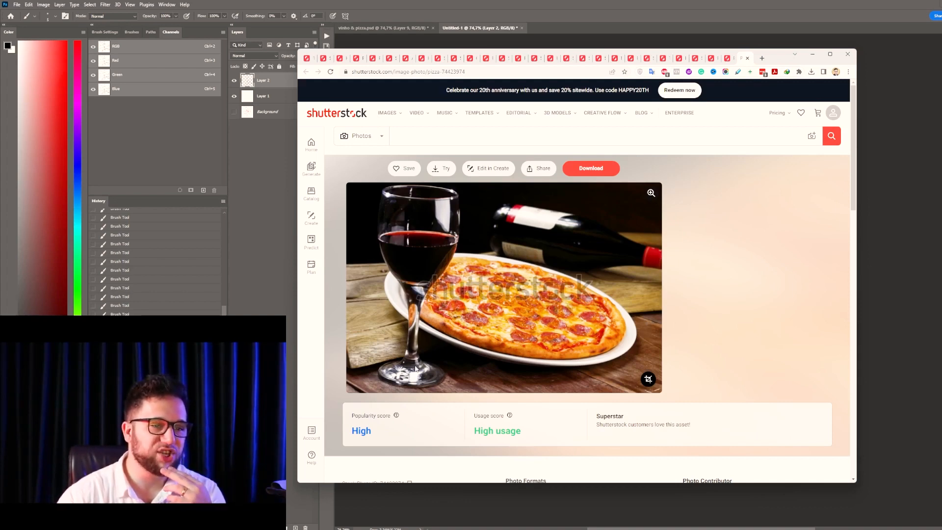
- Return to the pizza and wine results and look further down for more combined compositions
click(325, 62)
click(308, 60)
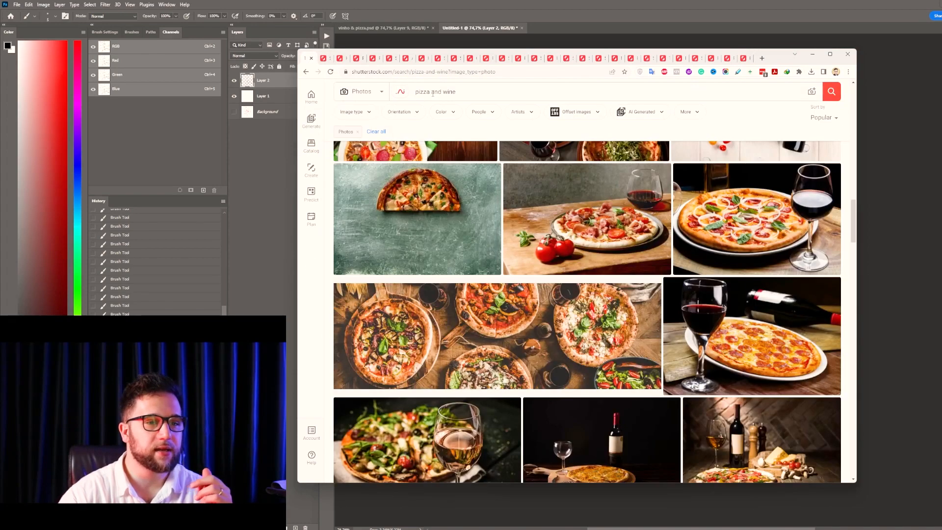
scroll(857, 241, down, 3)
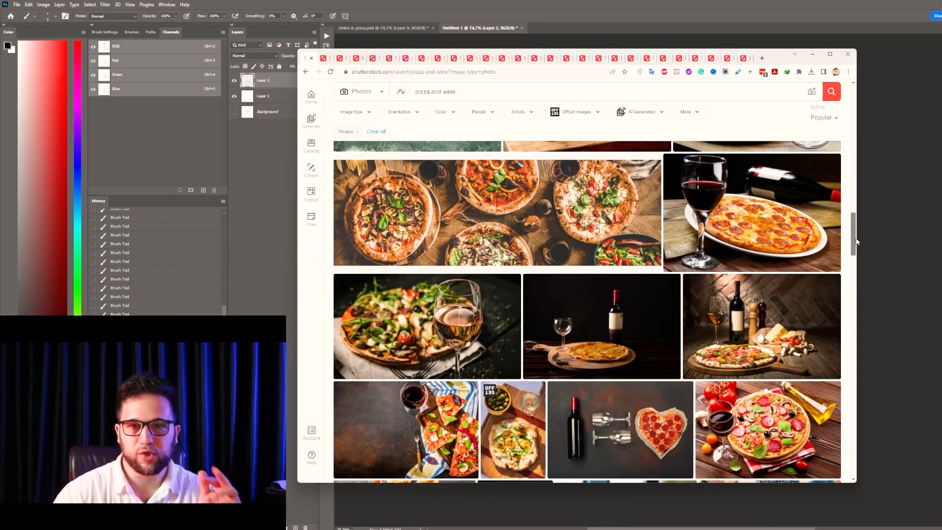
drag(857, 241, 889, 237)
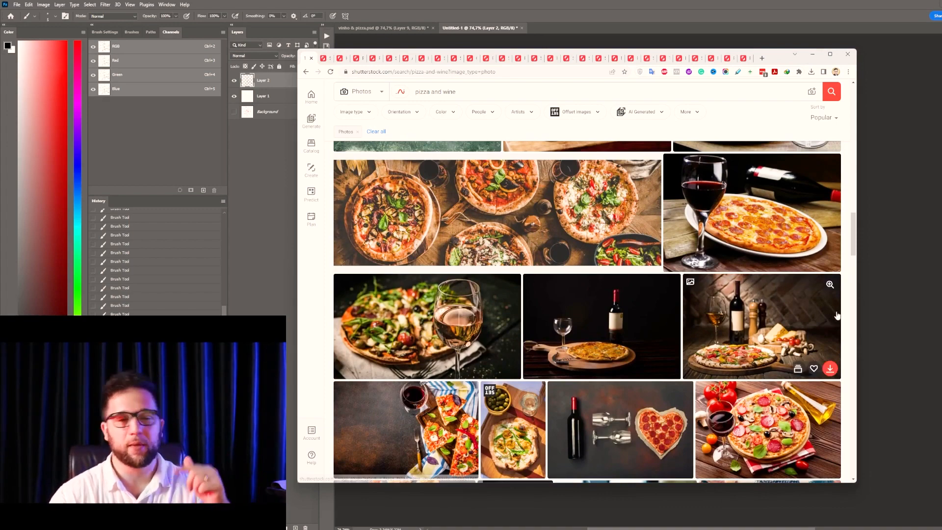
scroll(857, 273, down, 5)
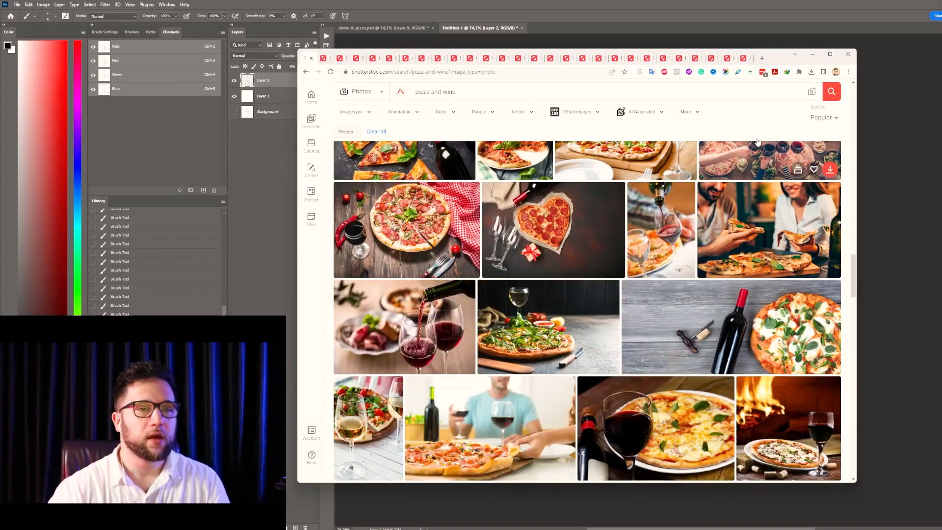
- Review the first opened cheese-pull photos and close the pepperoni, tomato and mushroom slice on white
click(326, 60)
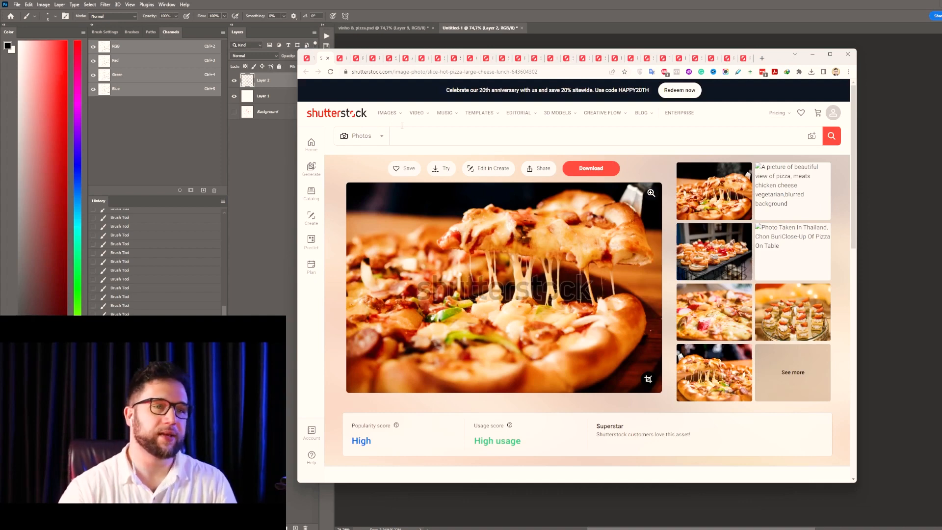
click(345, 60)
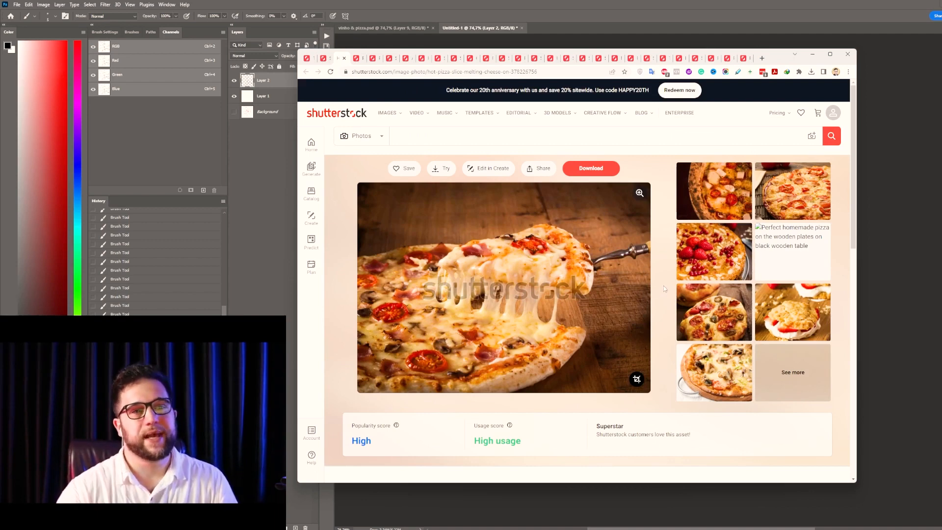
mouse_move(688, 180)
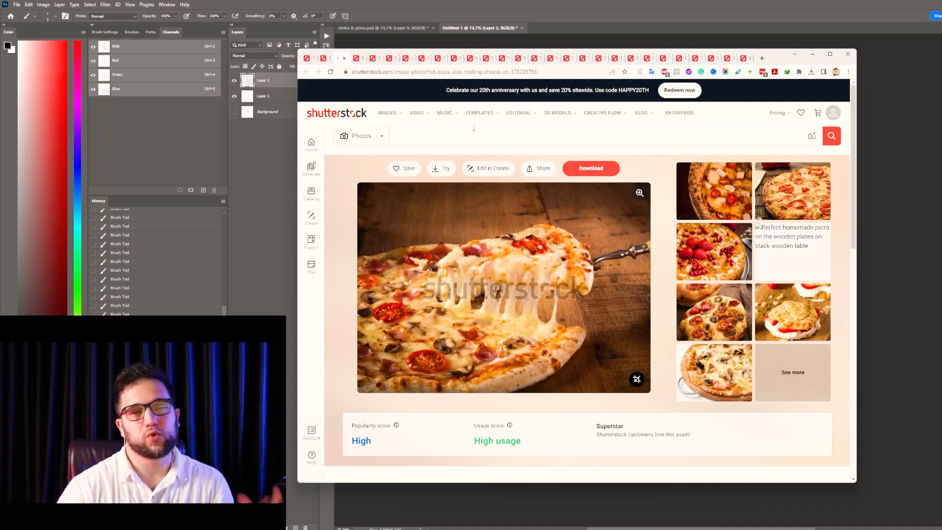
click(355, 59)
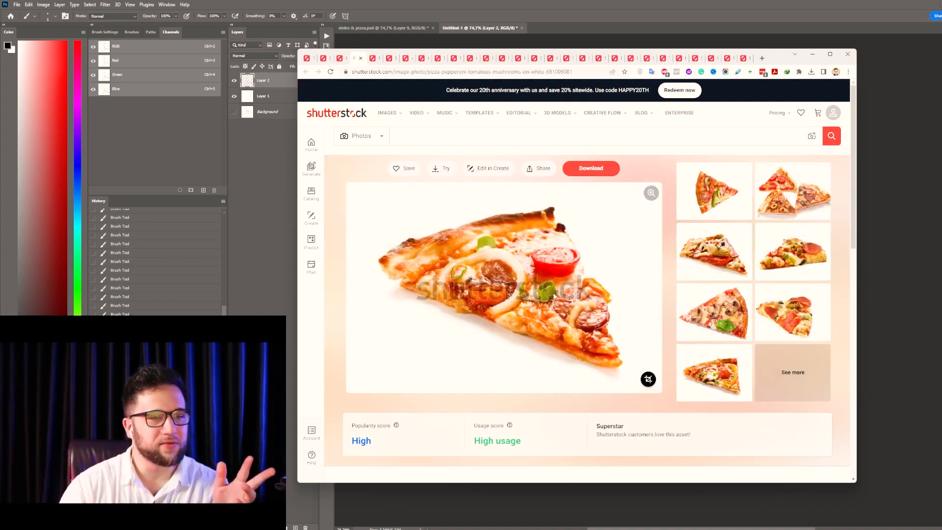
click(361, 58)
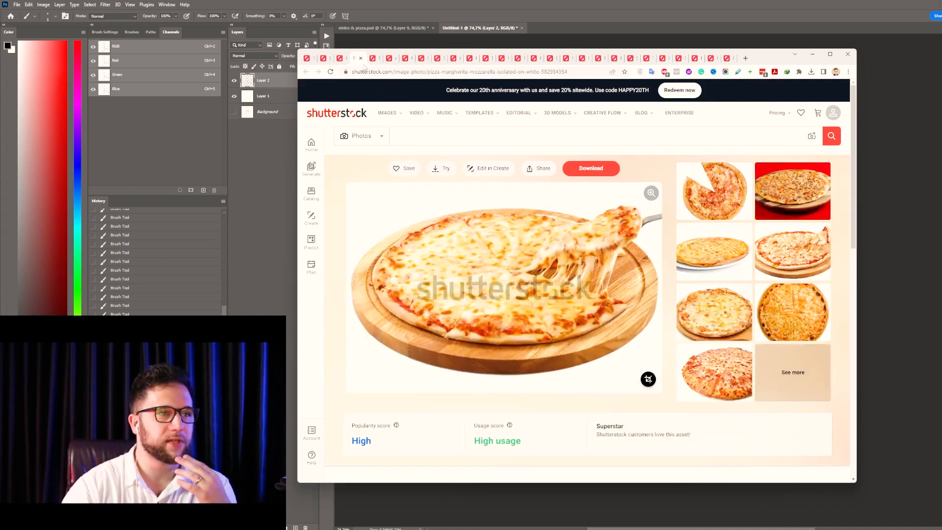
- Review the white-background mozzarella pizza, then close the plain cheese slice and the American pepperoni pizza photos
mouse_move(759, 228)
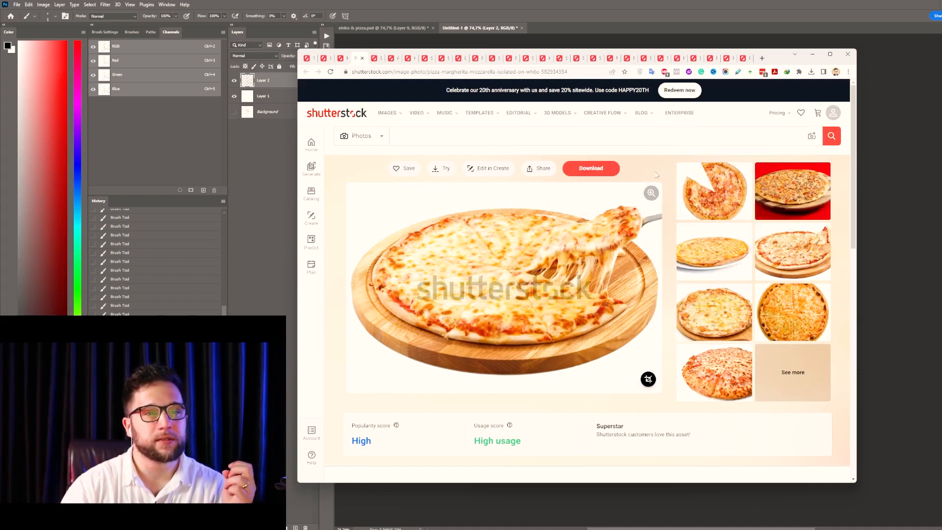
click(376, 59)
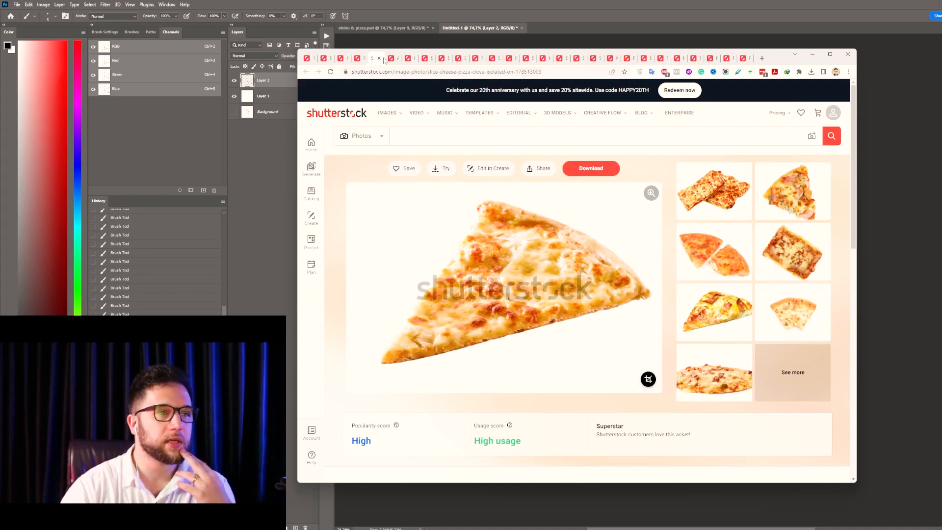
click(379, 59)
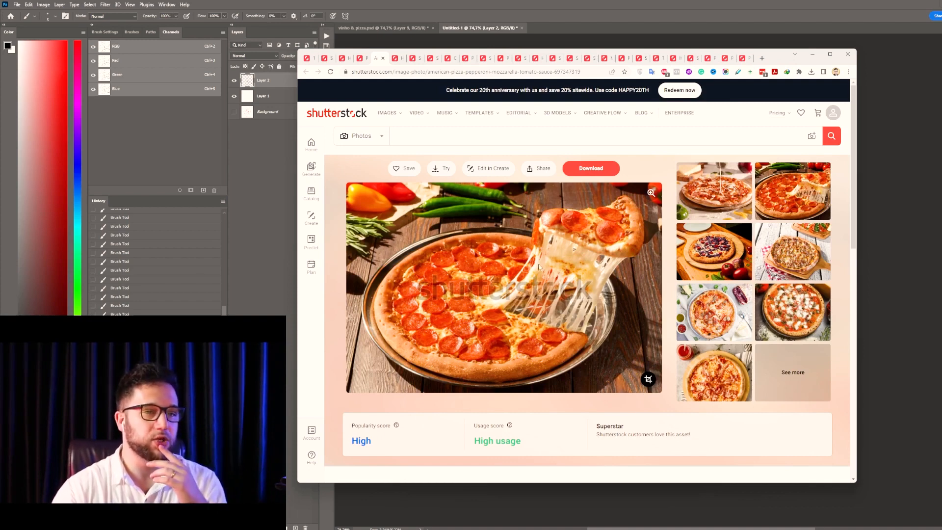
click(383, 58)
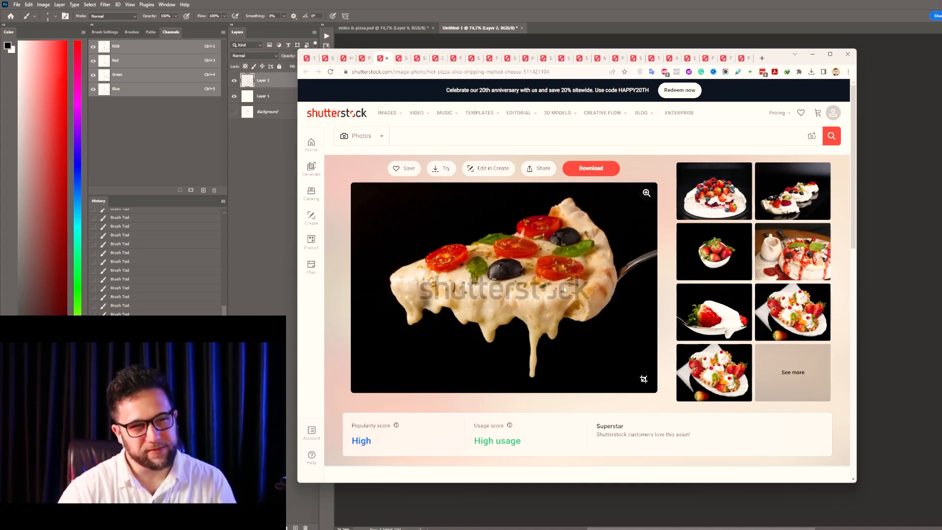
- Compare the seafood-topped slice, white-background pepperoni slice, dripping-cheese slice and lifted Italian pizza slice photos
click(401, 60)
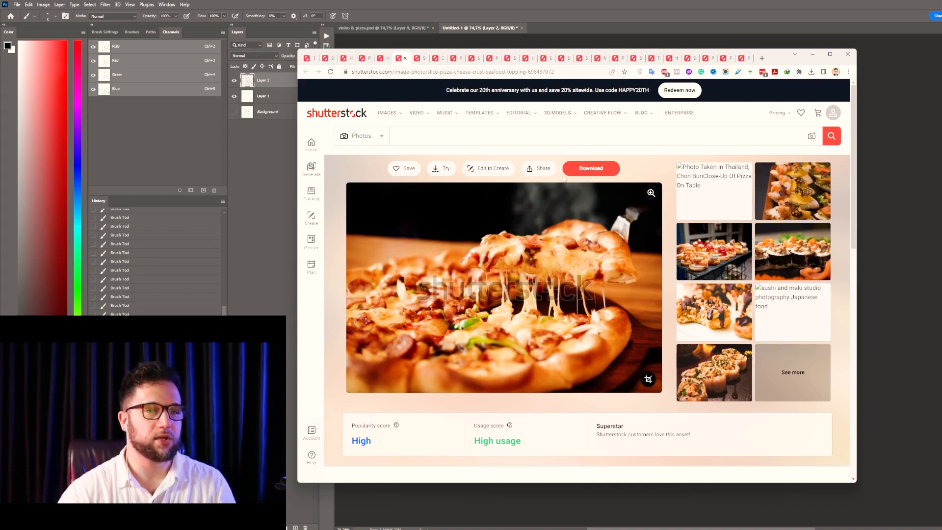
click(420, 59)
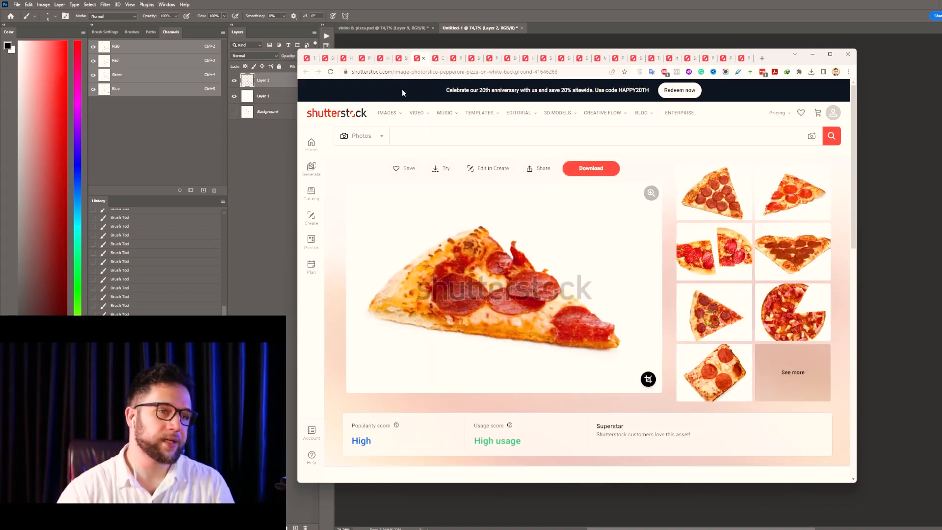
click(390, 58)
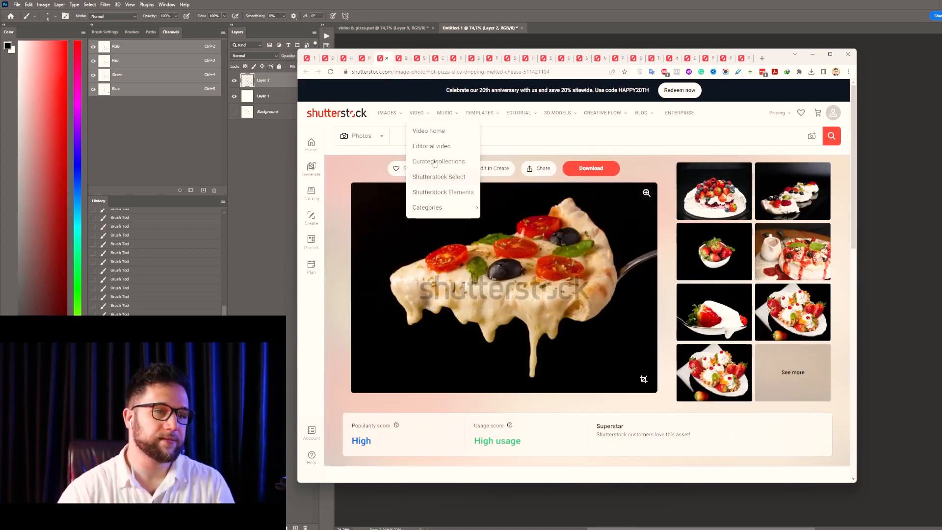
click(420, 60)
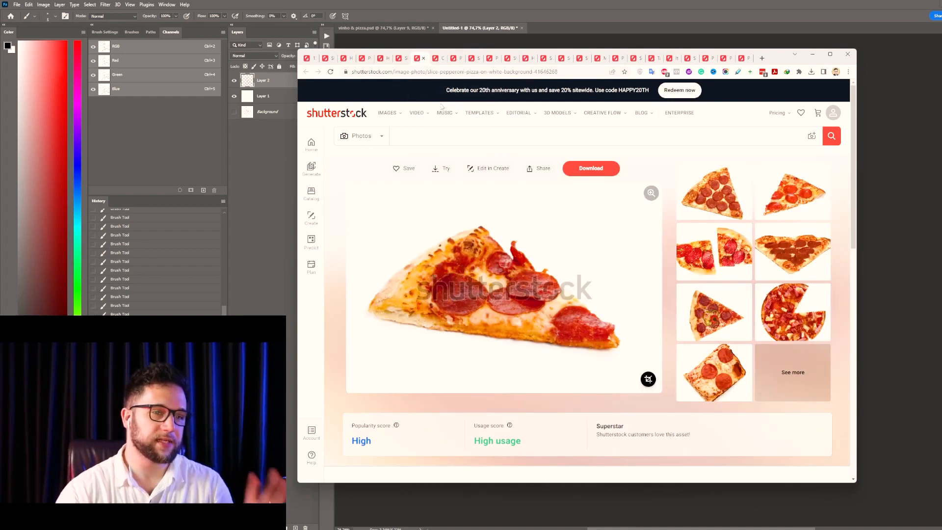
click(439, 59)
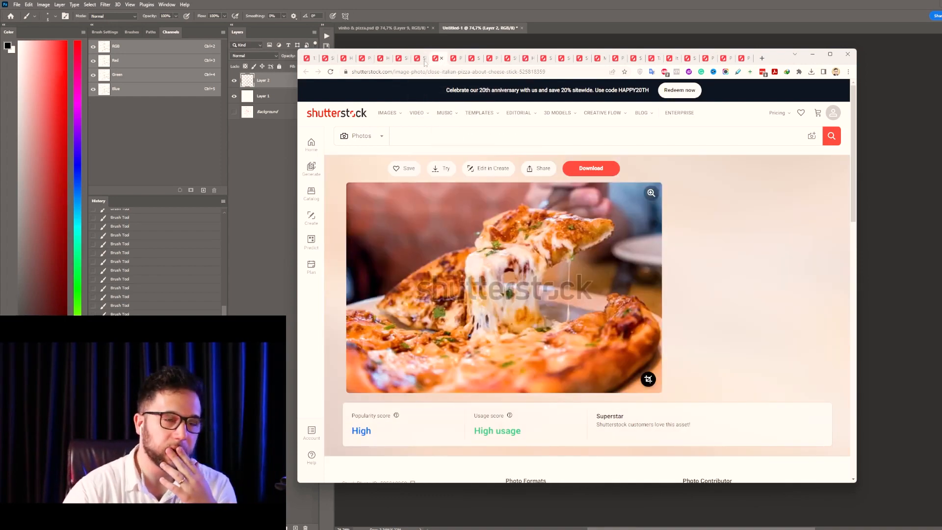
click(421, 59)
scroll(461, 269, down, 3)
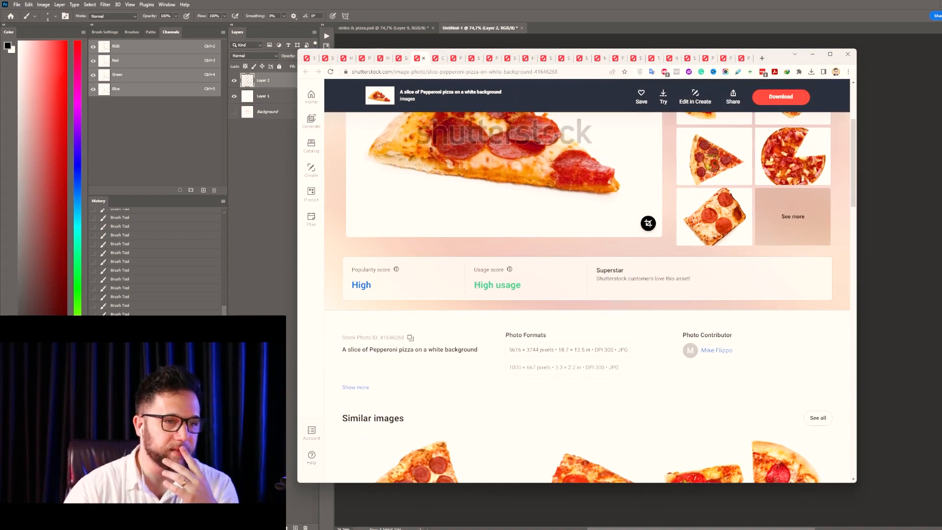
scroll(471, 313, up, 3)
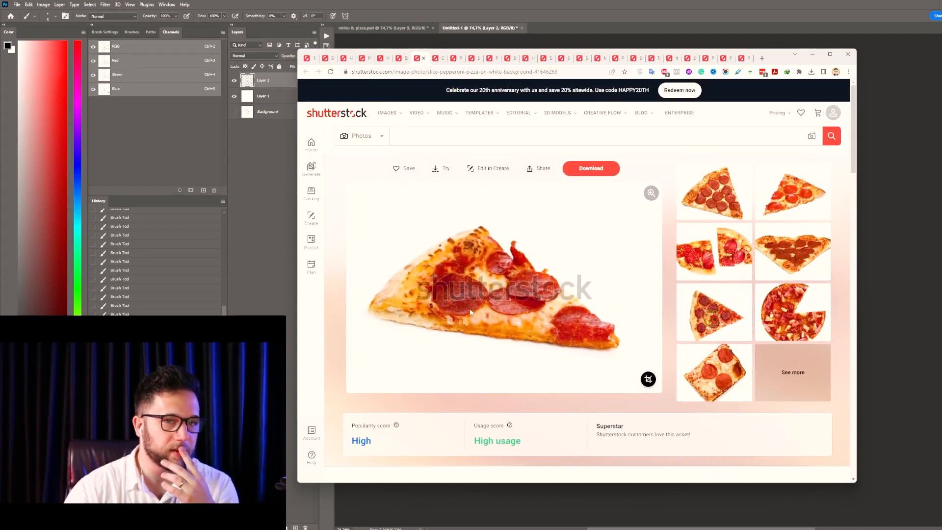
click(438, 59)
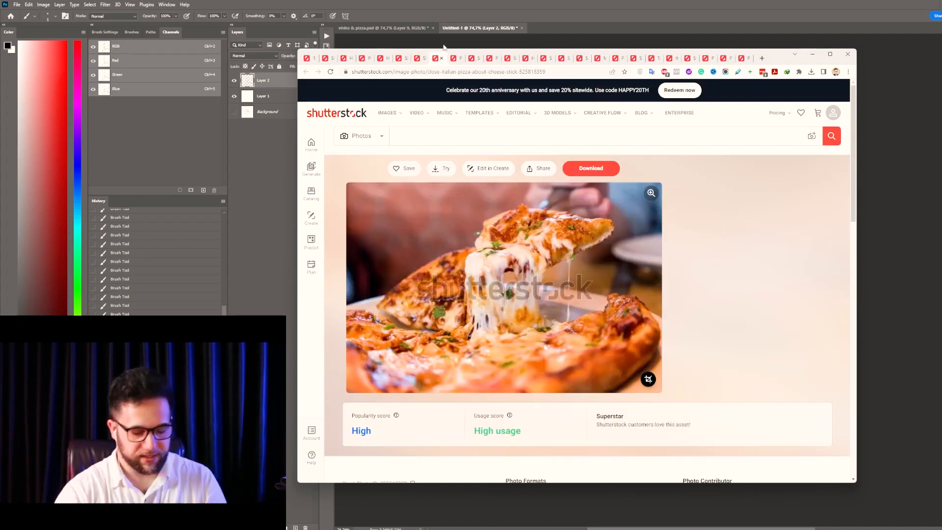
- Look up the English translation of the Portuguese "pizza de calabresa" in Google Translate, and close the translator
key(ctrl+t)
text(trans)
key(Return)
click(449, 138)
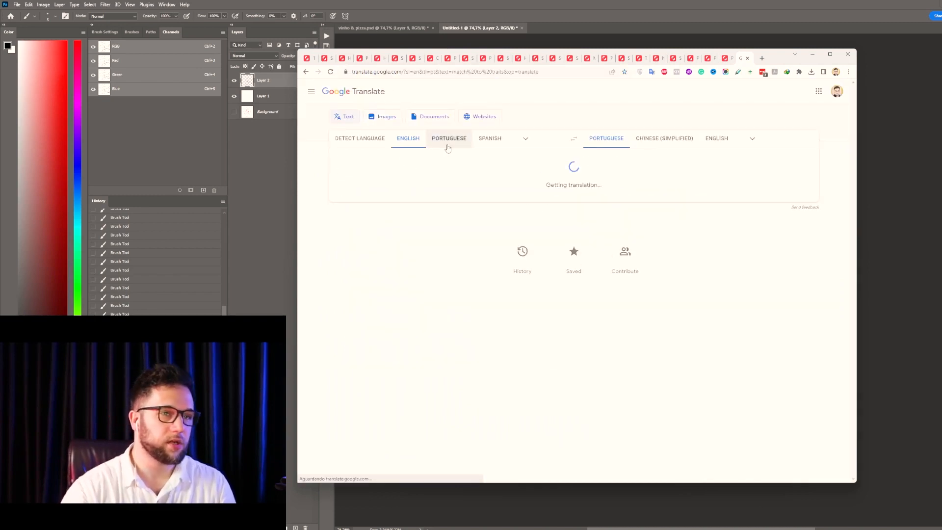
key(ctrl+a)
text(pizza)
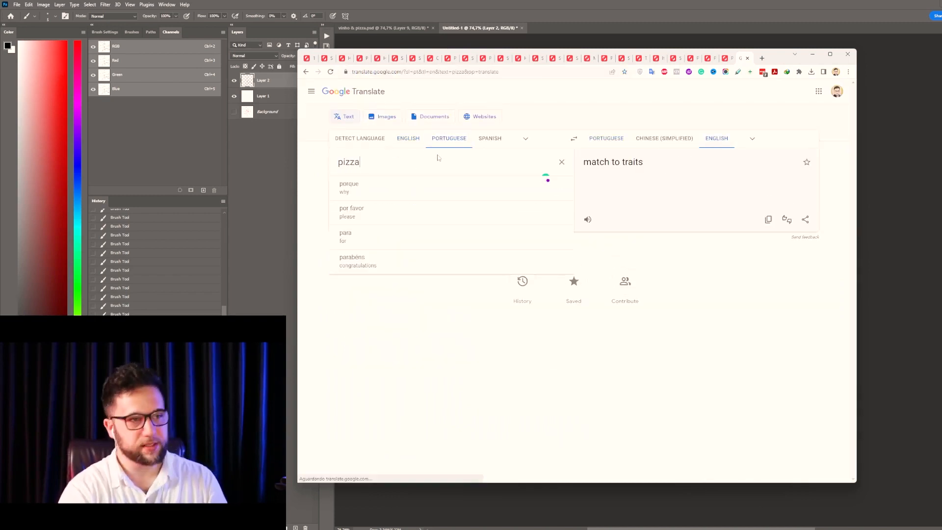
text( de calabresa)
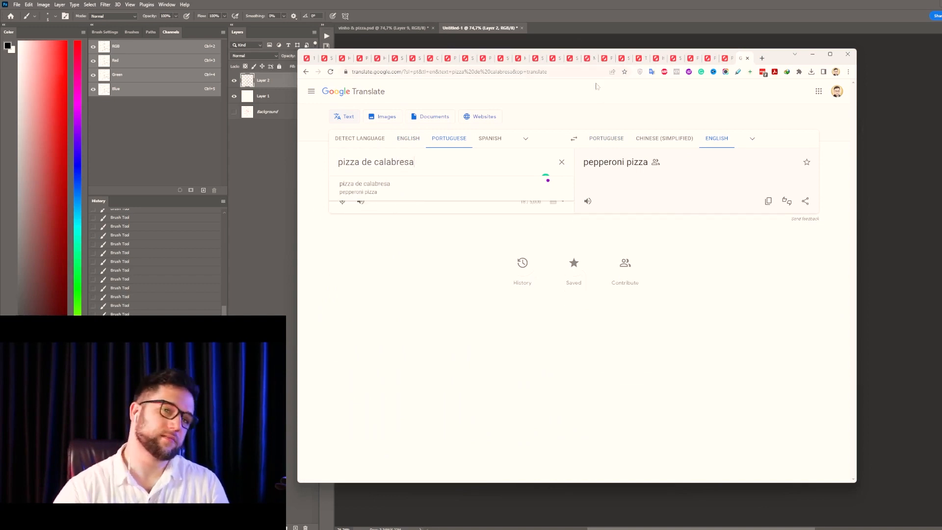
click(710, 241)
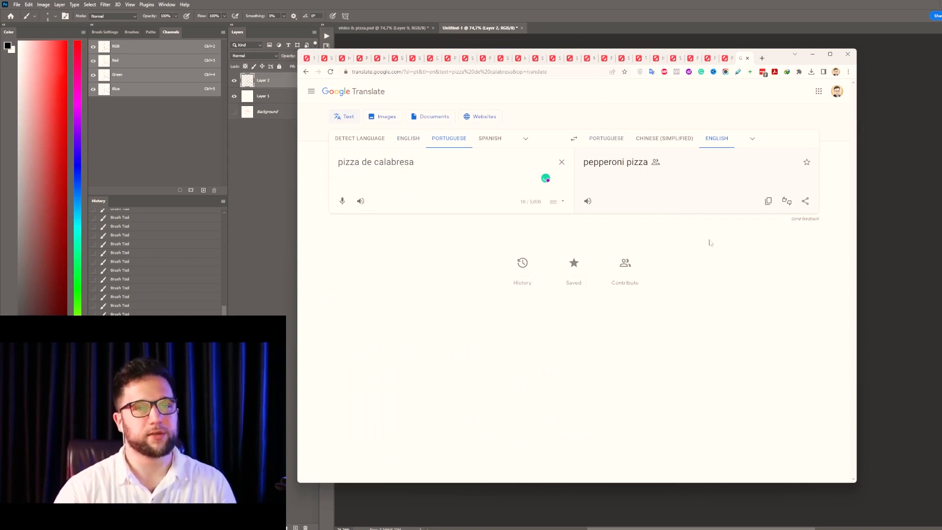
click(748, 58)
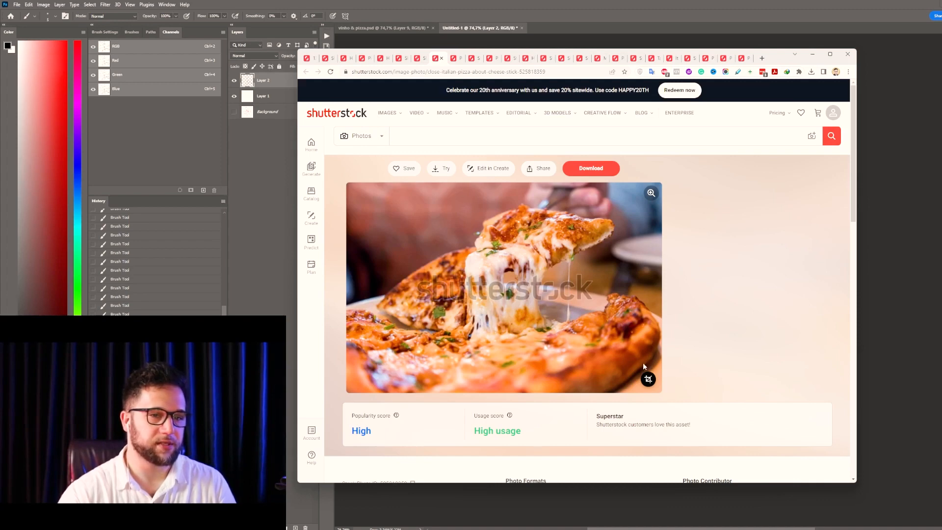
- Close the lifted Italian pizza slice photo and the white-background slice on a server, keeping the margherita cheese-pull photo open
click(441, 58)
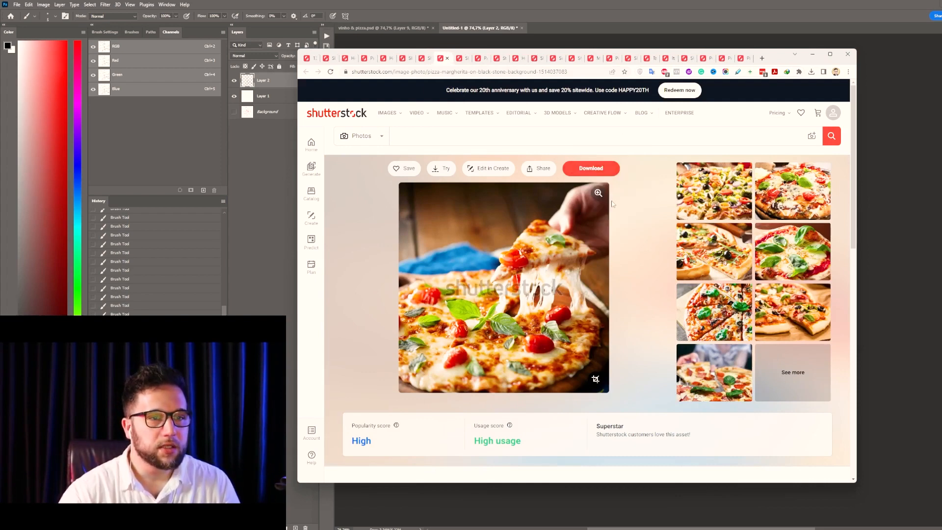
mouse_move(616, 120)
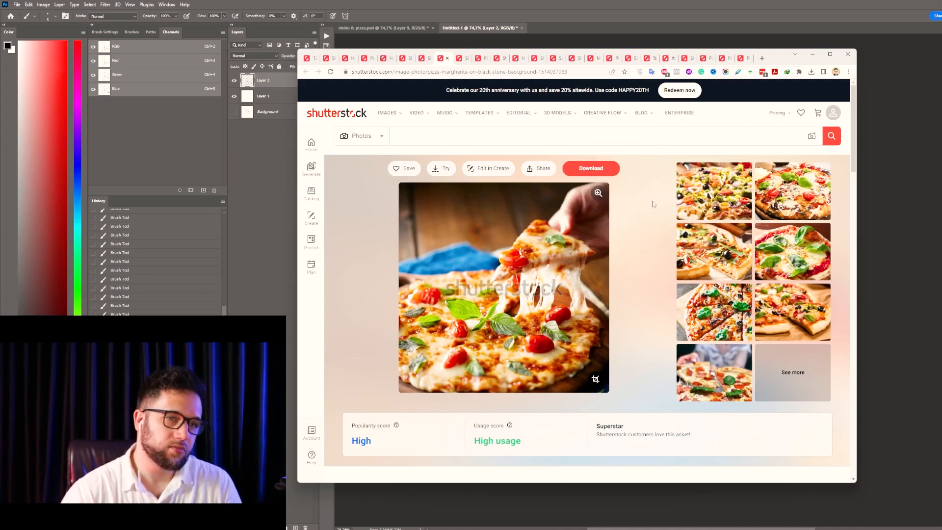
key(ctrl+Tab)
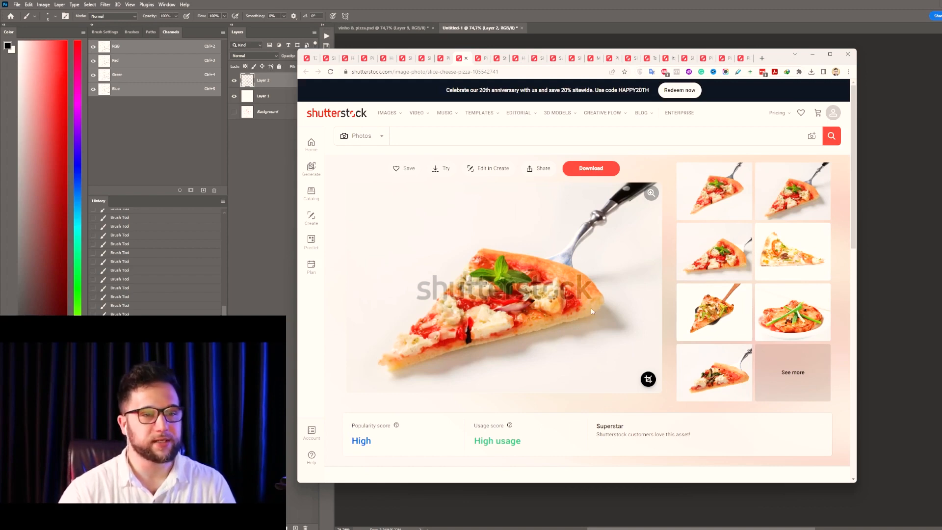
key(ctrl+w)
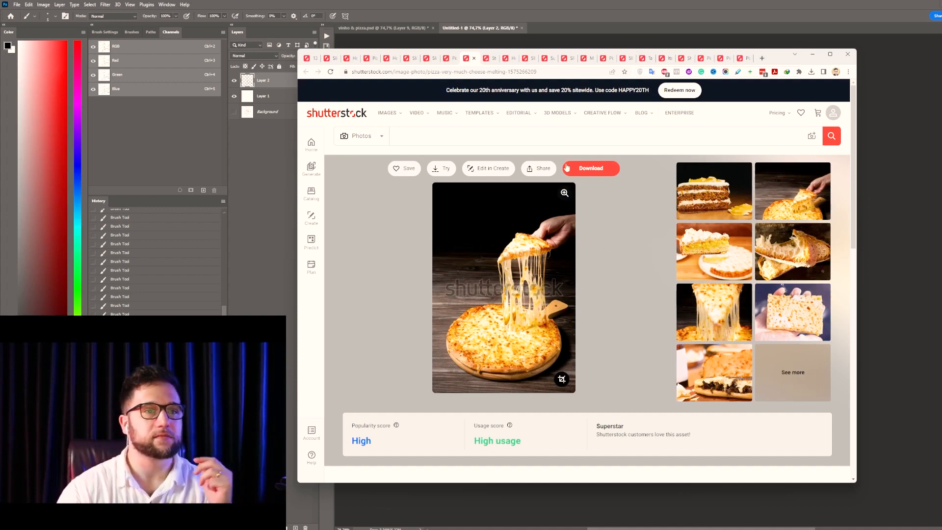
- Compare the very cheesy pizza slice photo with the cherry-tomato-and-basil hot pizza, then close the very cheesy slice photo
click(489, 60)
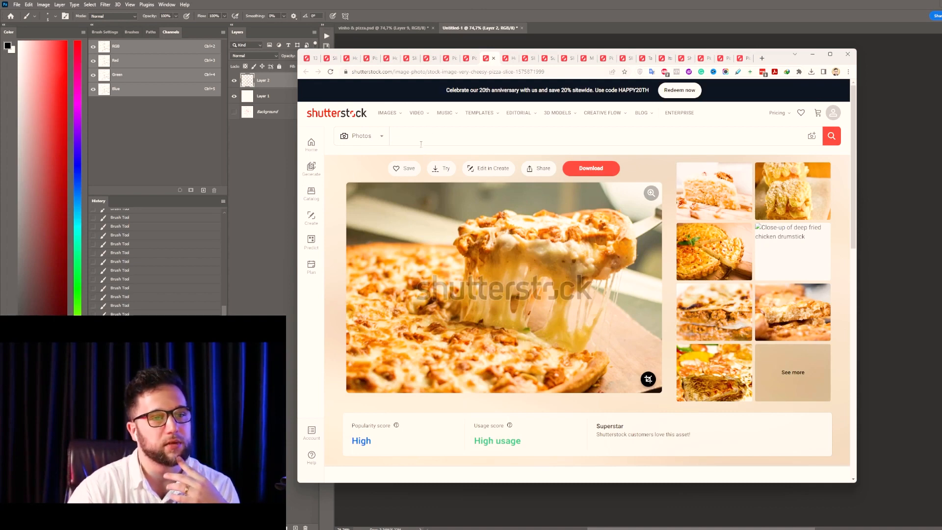
click(509, 59)
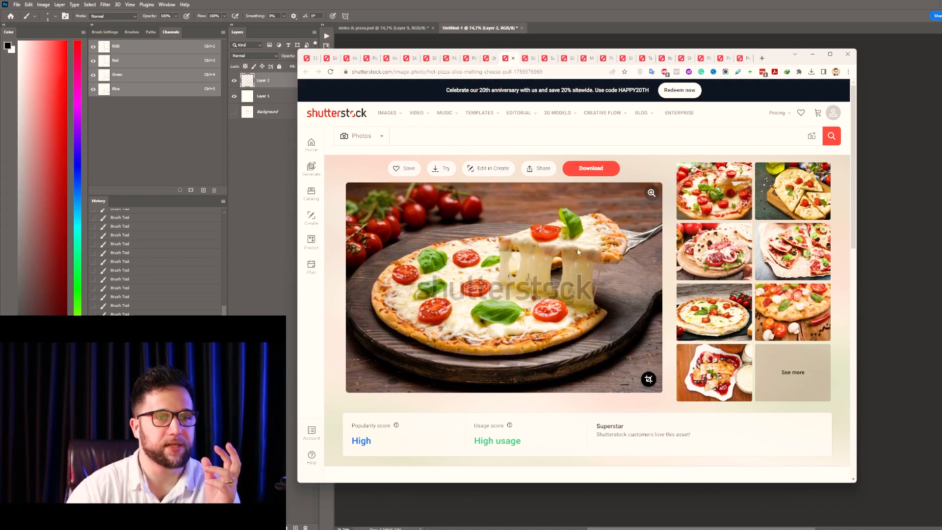
click(485, 58)
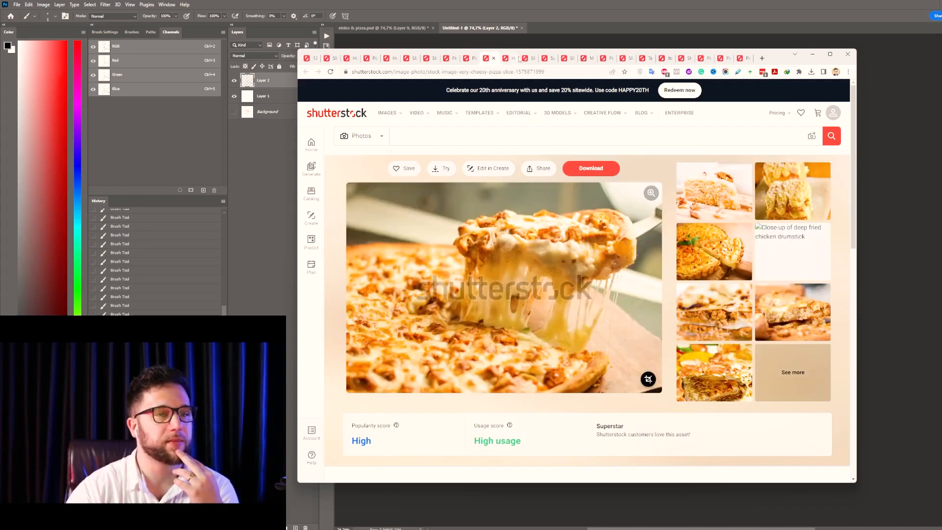
click(494, 59)
- Compare the lifted margherita slice, the cherry-tomato hot pizza and the dark-background melting-cheese pizza photos
click(505, 58)
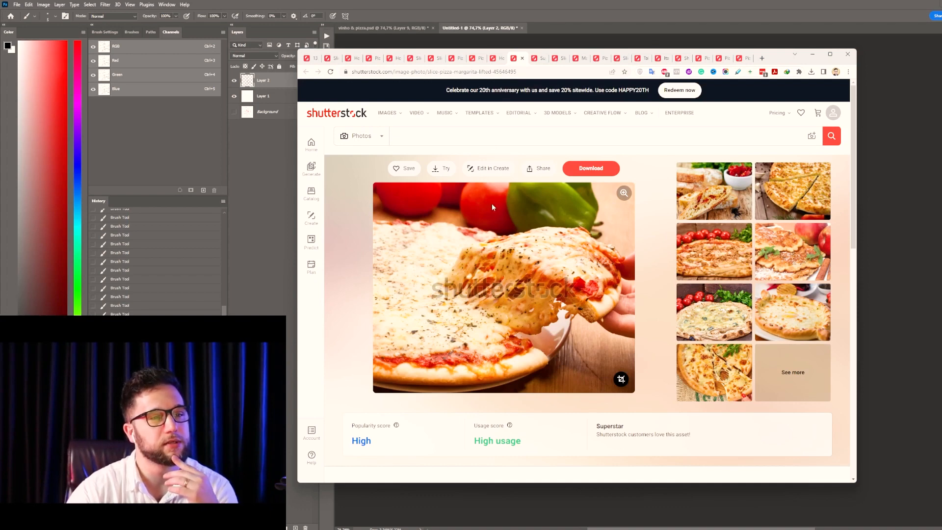
click(499, 57)
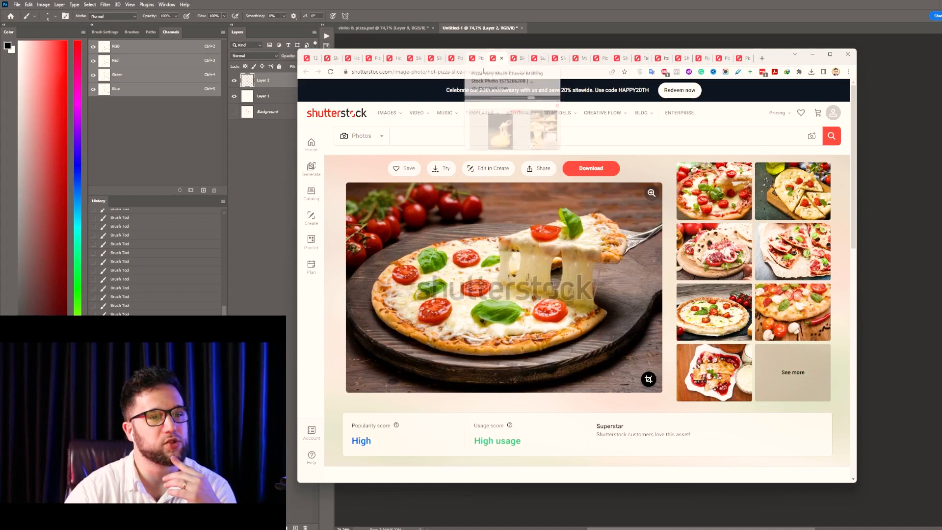
click(479, 63)
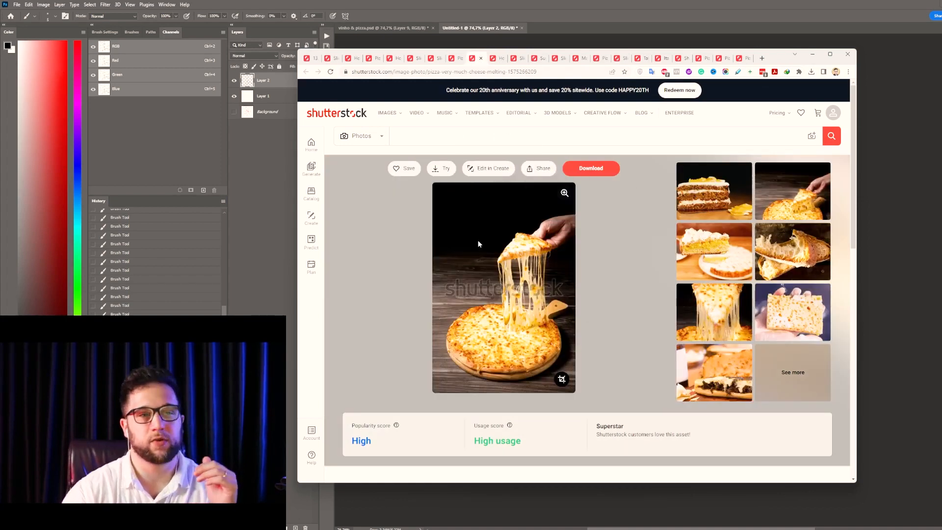
click(517, 58)
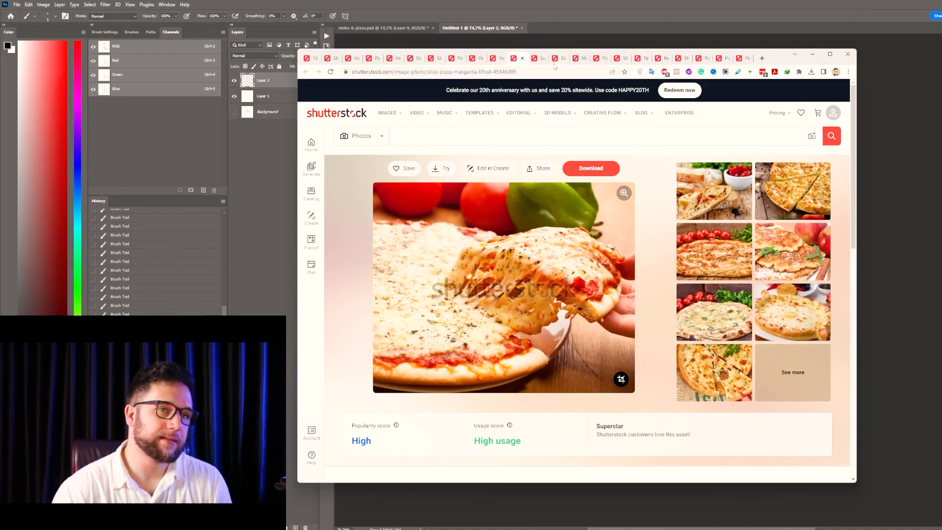
- Review the supreme tuna-paprika pizza, open its related white-background variant with a hand-held server separately, and close that variant after viewing
click(535, 59)
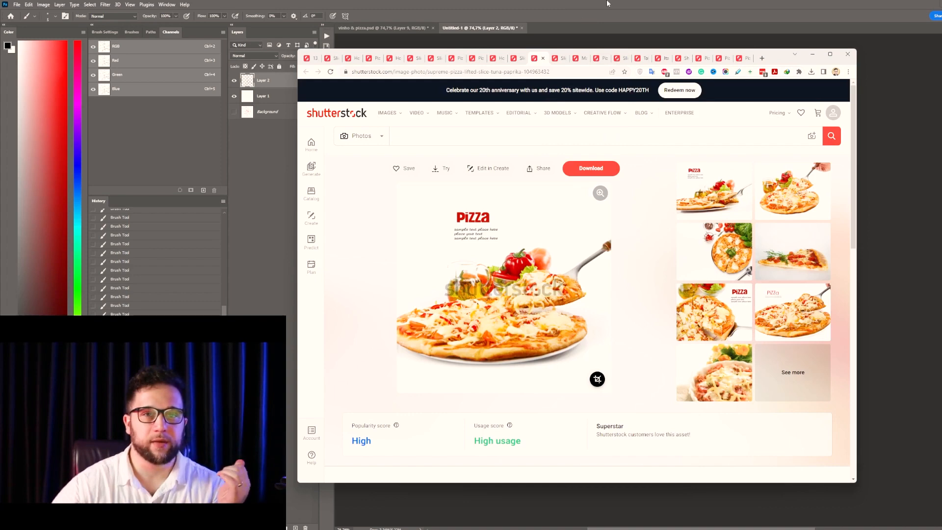
right_click(812, 190)
click(831, 199)
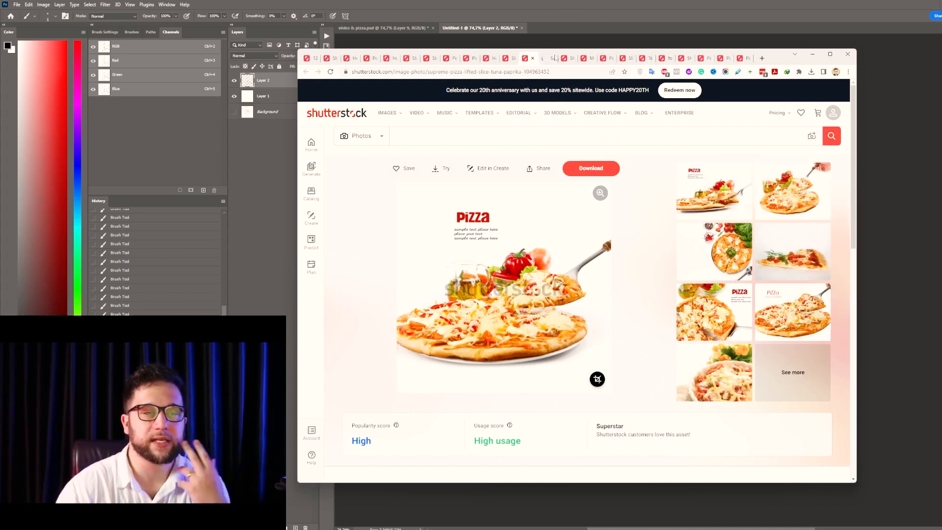
mouse_move(546, 62)
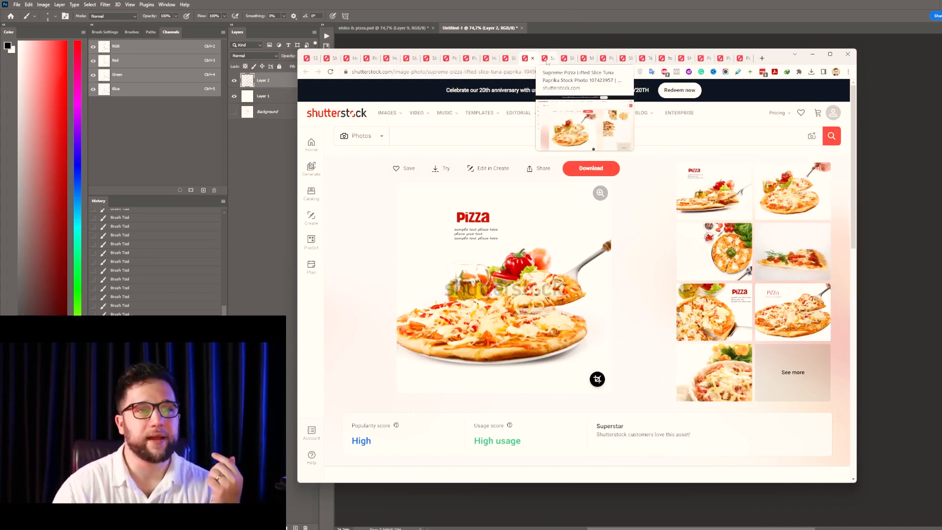
click(548, 59)
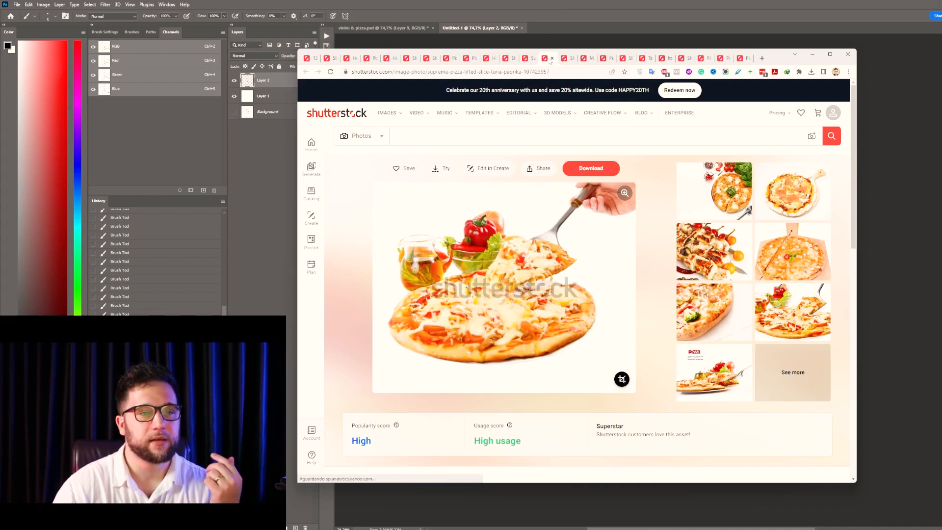
click(552, 59)
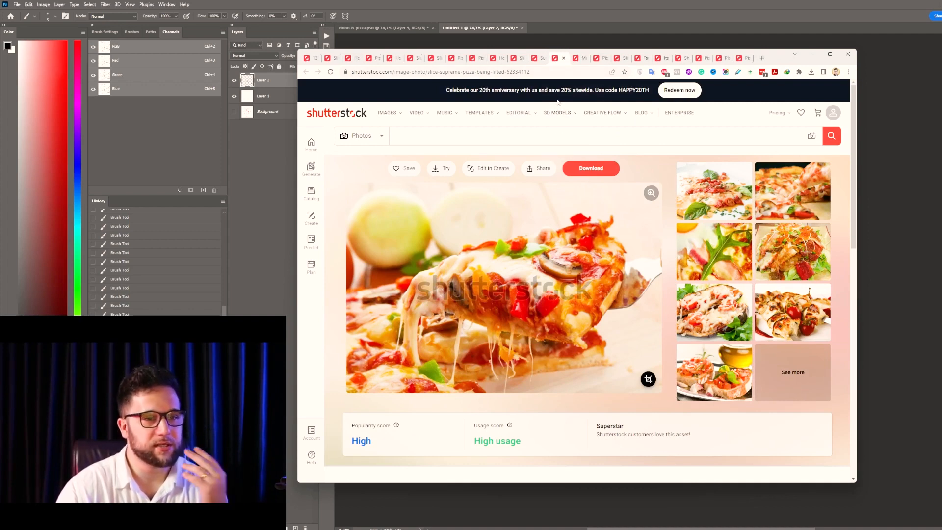
- Close the lifted supreme slice, the male-arm cheesy slice and the dark-background pepperoni photos, keeping the quattro formaggi and hot Italian pizzas
click(564, 58)
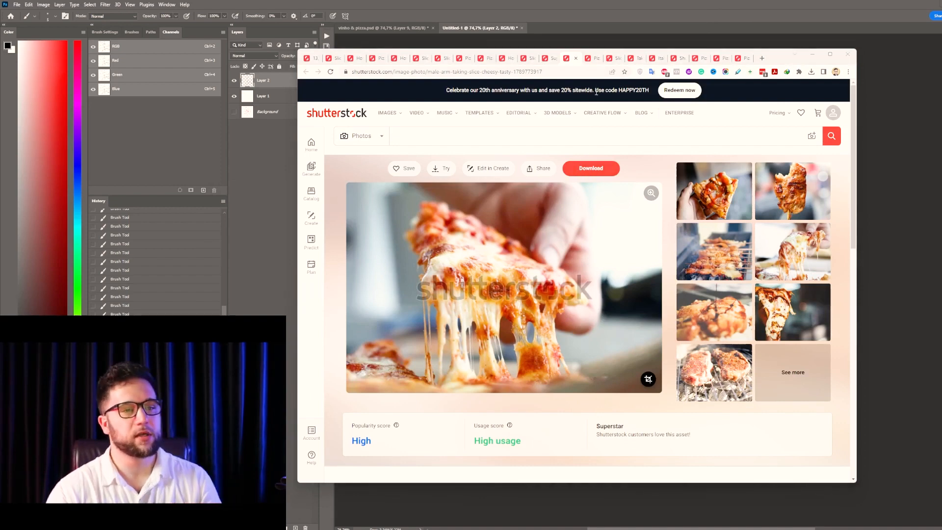
click(576, 58)
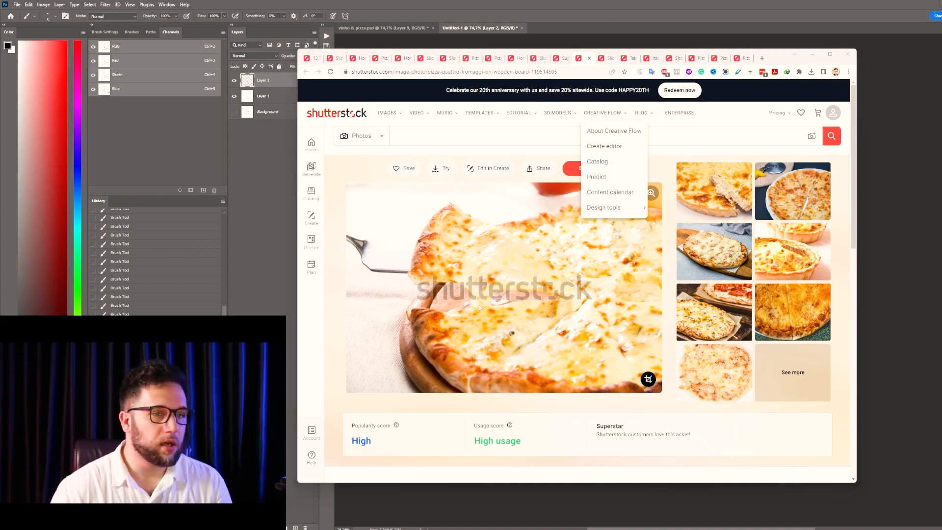
click(607, 58)
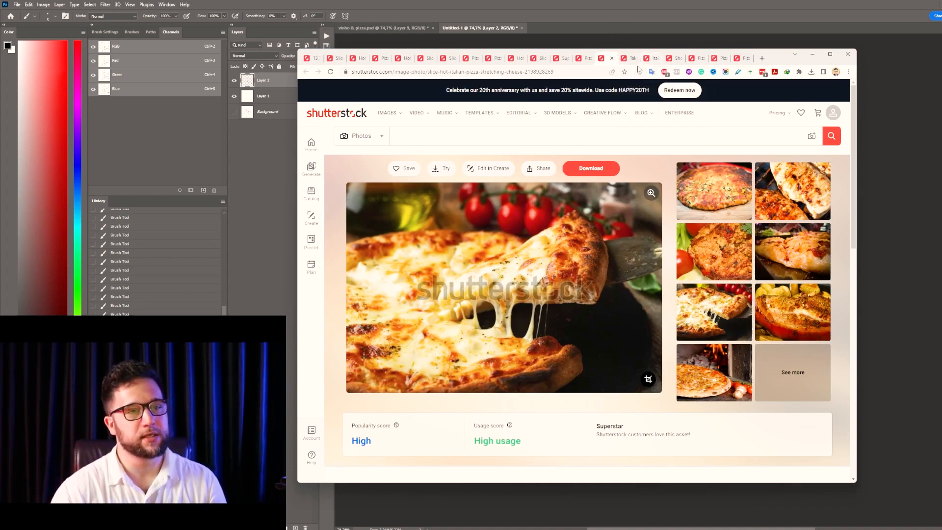
click(633, 59)
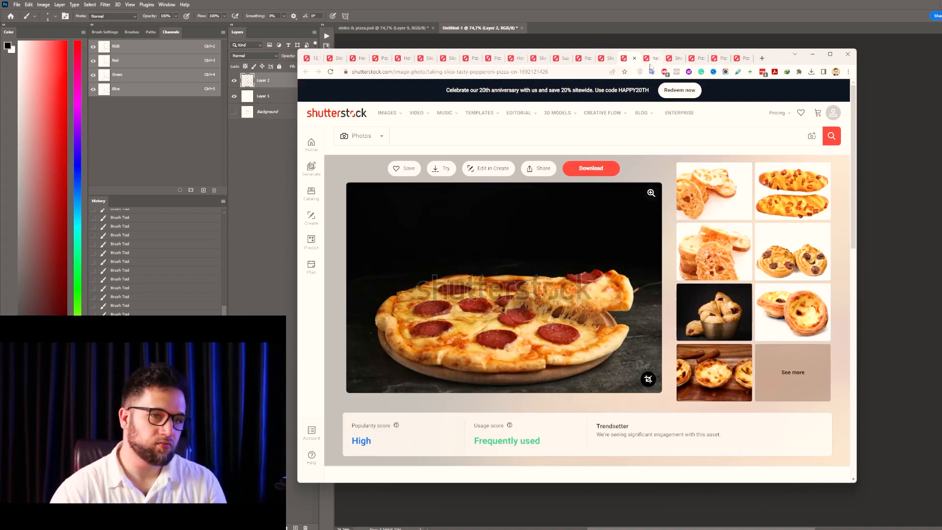
click(652, 58)
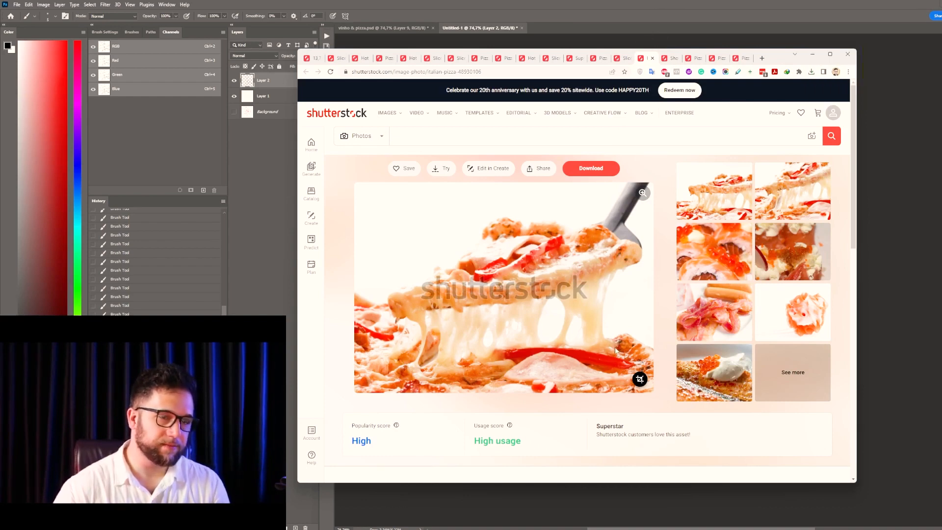
- Close the shovel-lifted slice, the floating pepperoni slices and the remaining white-background cheese pizza photos
click(670, 58)
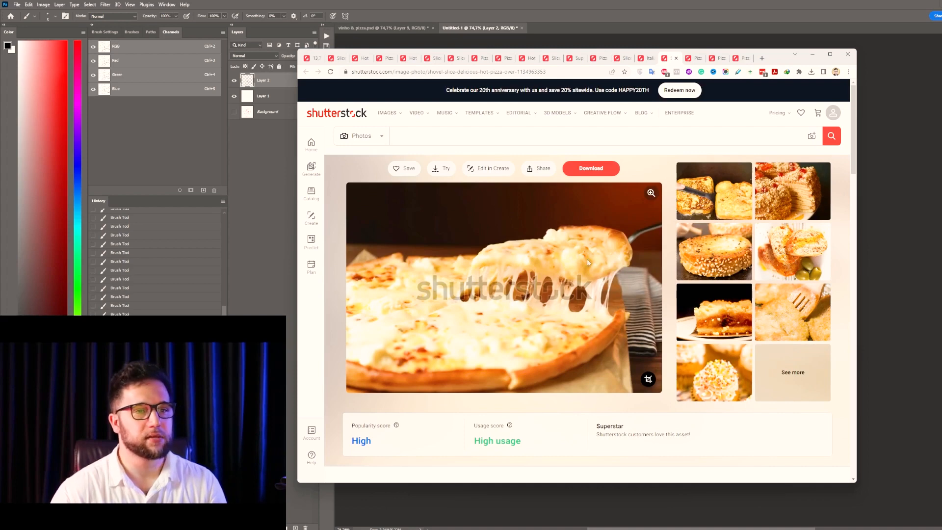
click(676, 58)
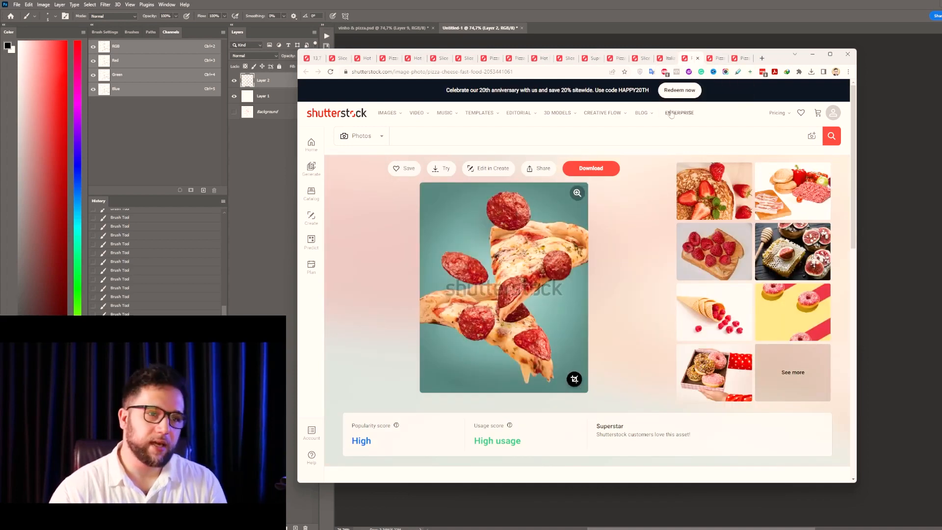
click(676, 58)
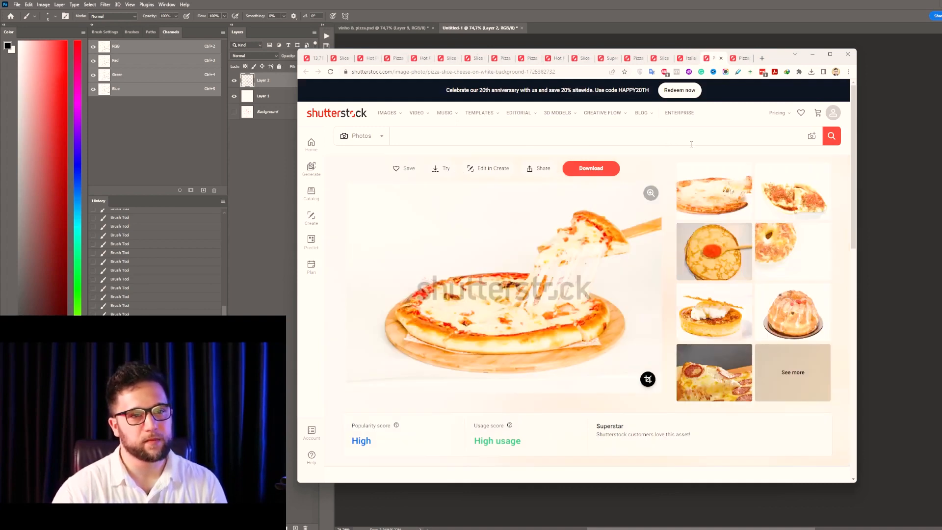
key(ctrl+w)
key(ctrl+w)
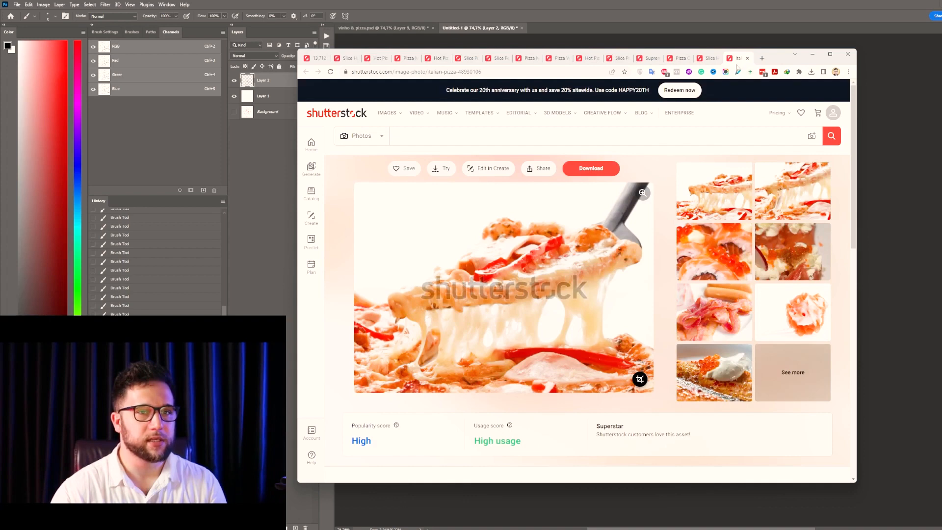
- Review the remaining Italian, quattro formaggi and supreme pizza photos, and close the lifted margherita slice photo
click(711, 58)
click(740, 61)
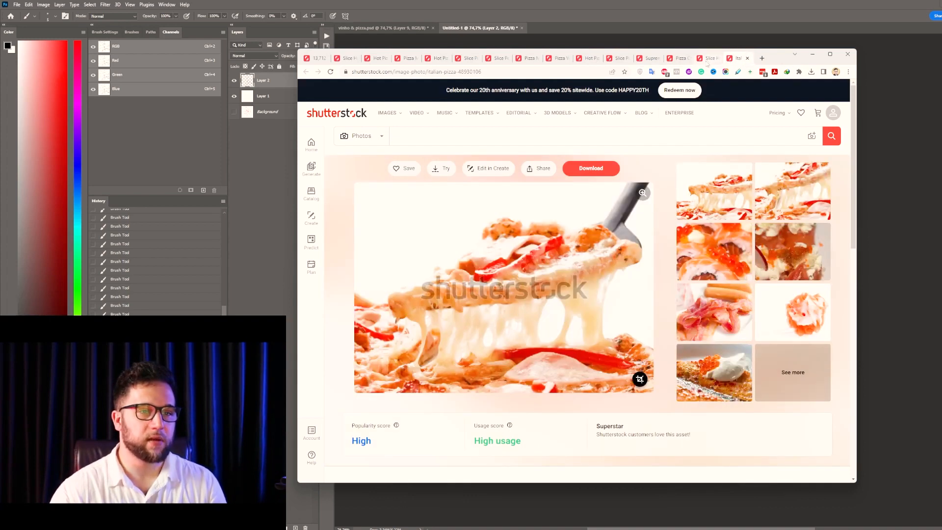
click(704, 61)
click(678, 61)
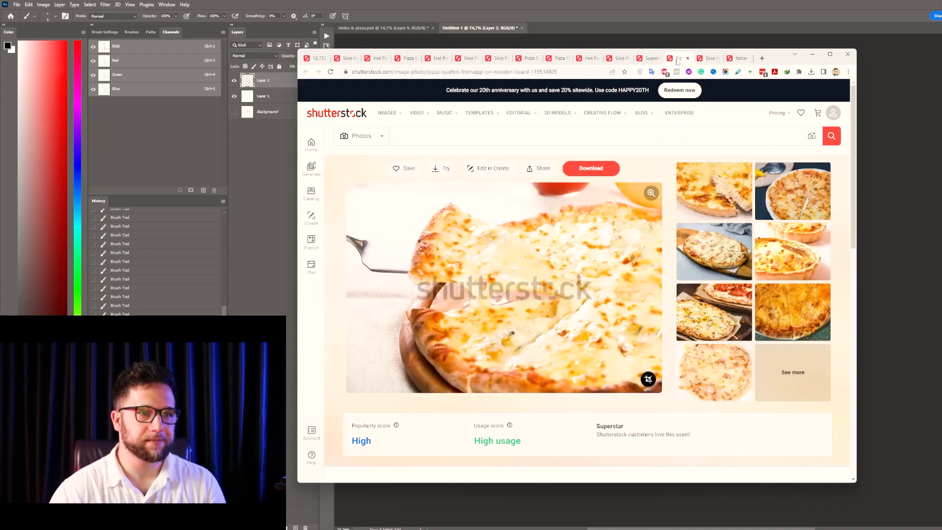
click(647, 60)
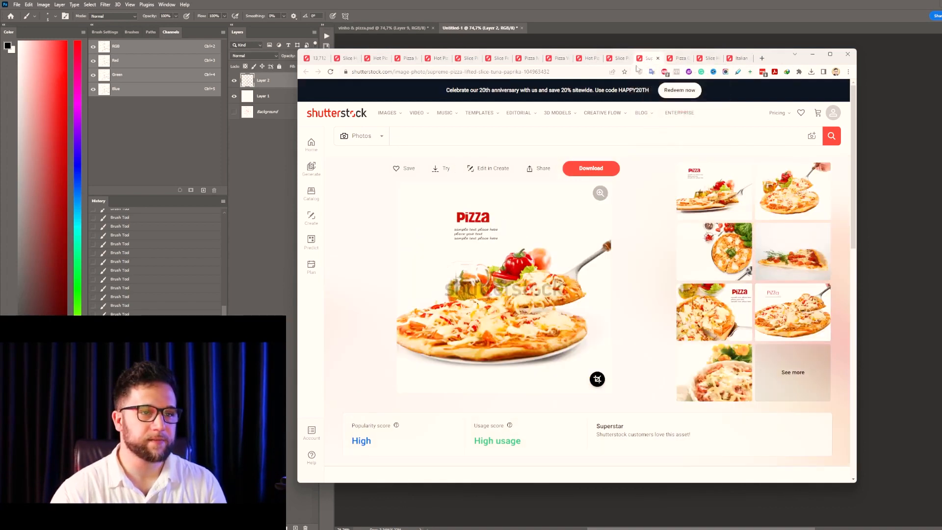
click(606, 62)
key(ctrl+w)
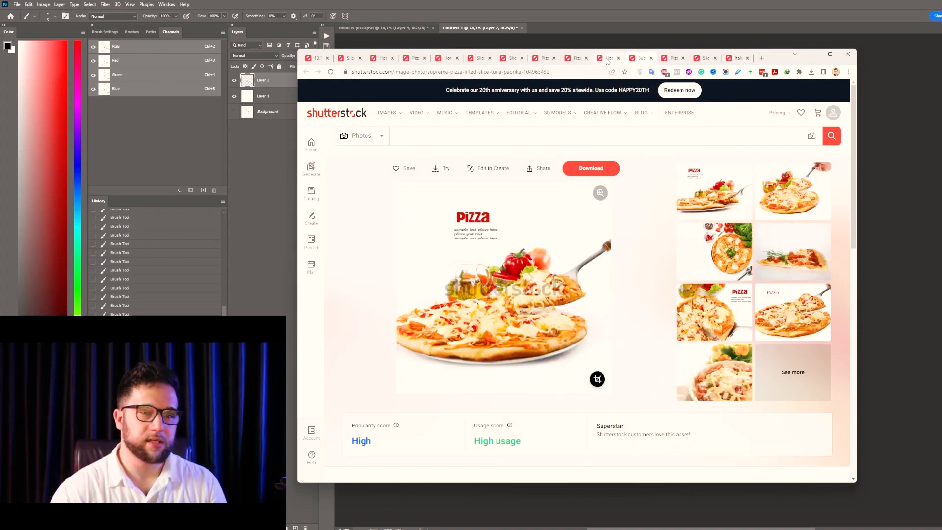
- Enlarge the "Pizza with very much cheese melting" photo, copy its image, and switch back to the sketch in Photoshop
click(611, 61)
click(573, 61)
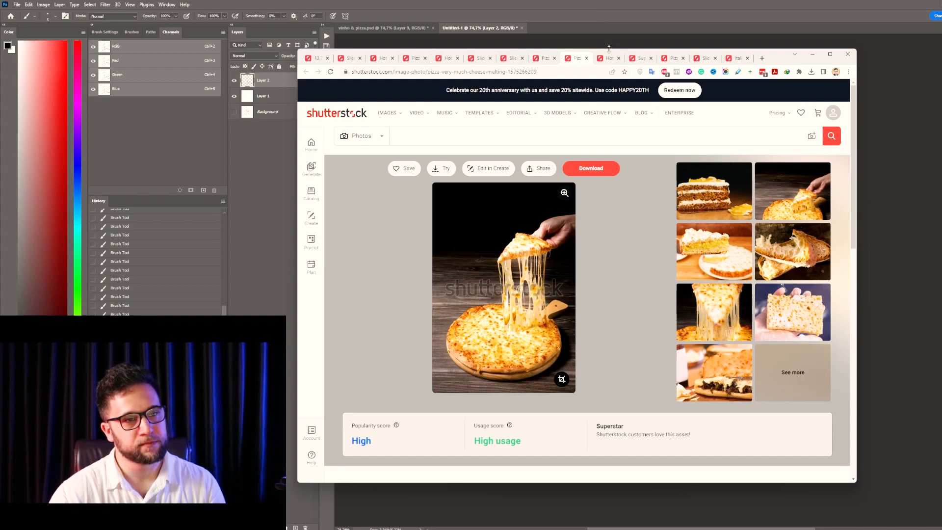
click(565, 193)
right_click(588, 259)
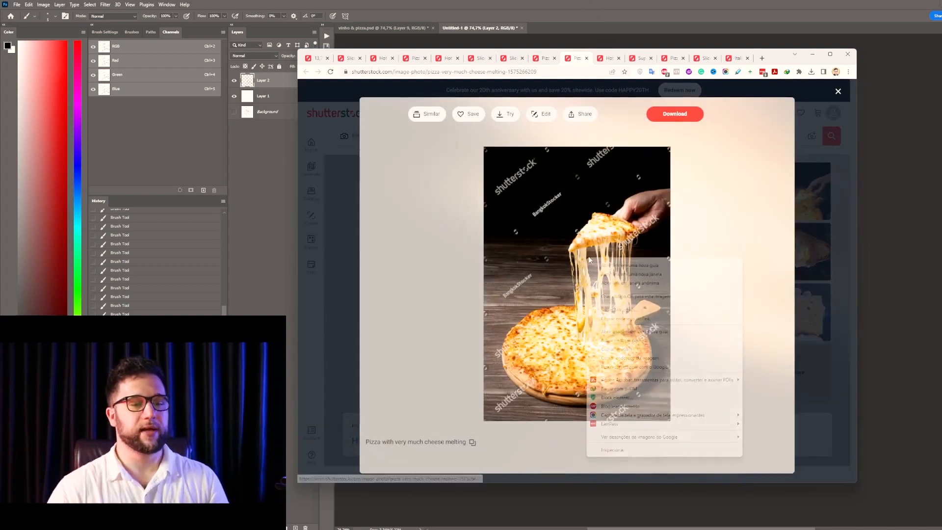
click(617, 349)
click(884, 115)
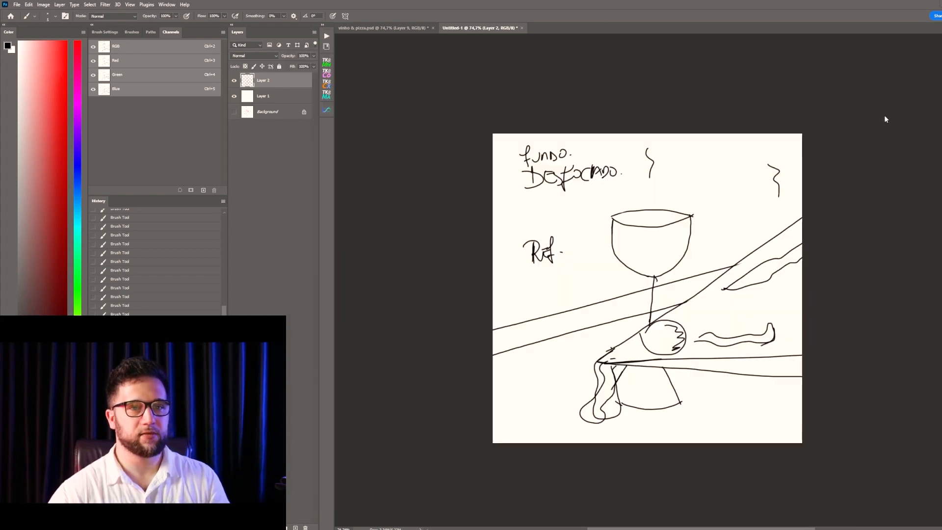
- Rename the sketch layer as Ref and hide it
double_click(263, 80)
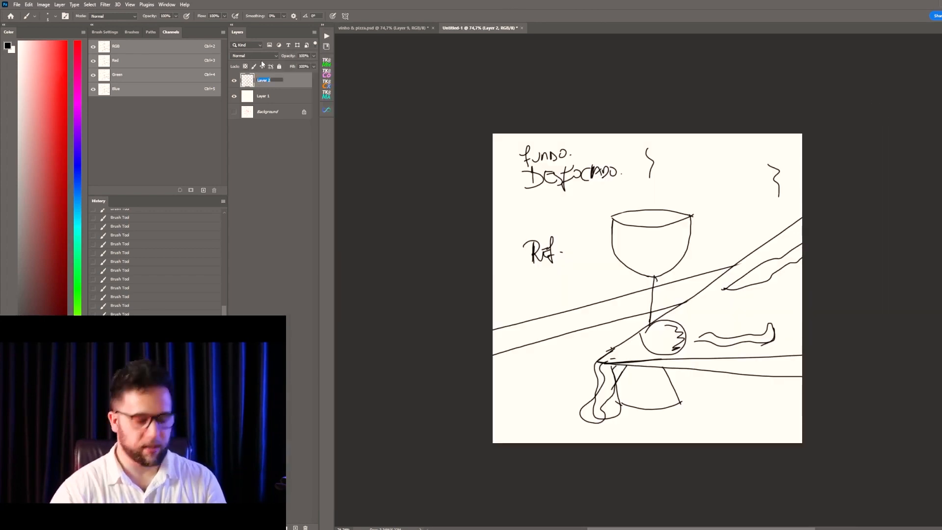
text(Ref)
key(Return)
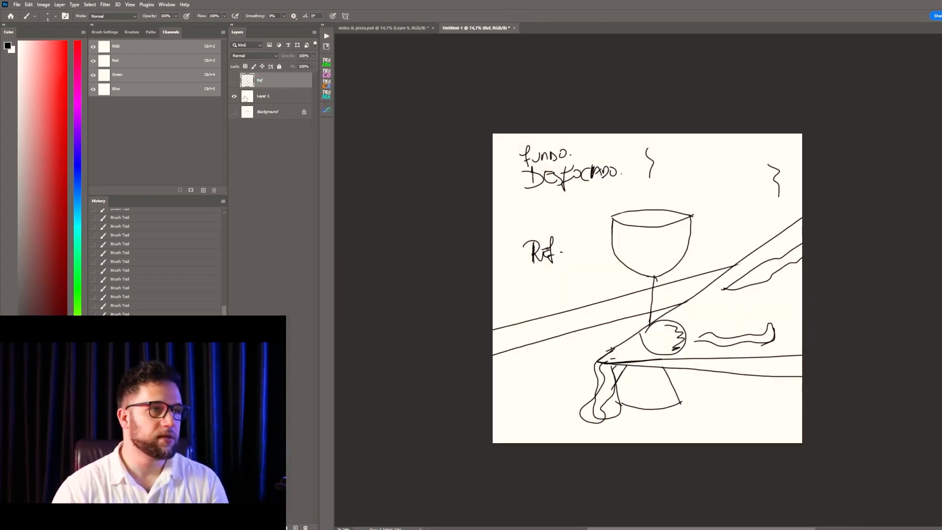
click(235, 80)
- Delete the Background layer and the white Layer 1, keeping only the Ref layer
click(271, 100)
click(270, 115)
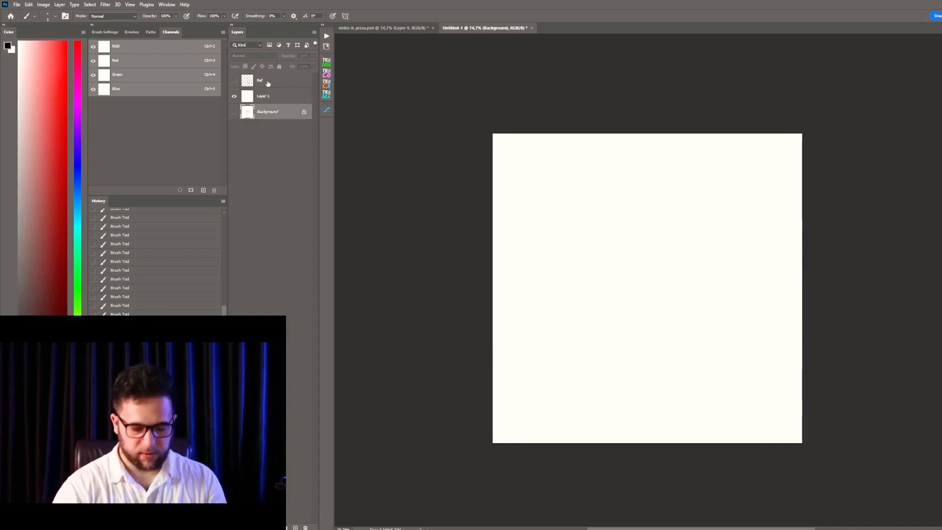
key(Delete)
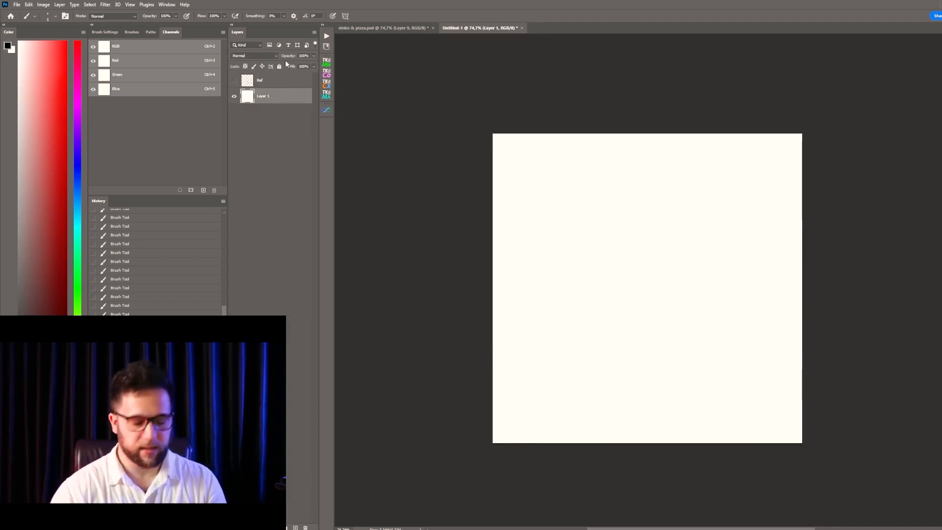
key(Delete)
- Paste the copied cheesy pizza photo, place it beneath the Ref layer, and enlarge it to about 122%
key(ctrl+v)
drag(268, 83, 269, 103)
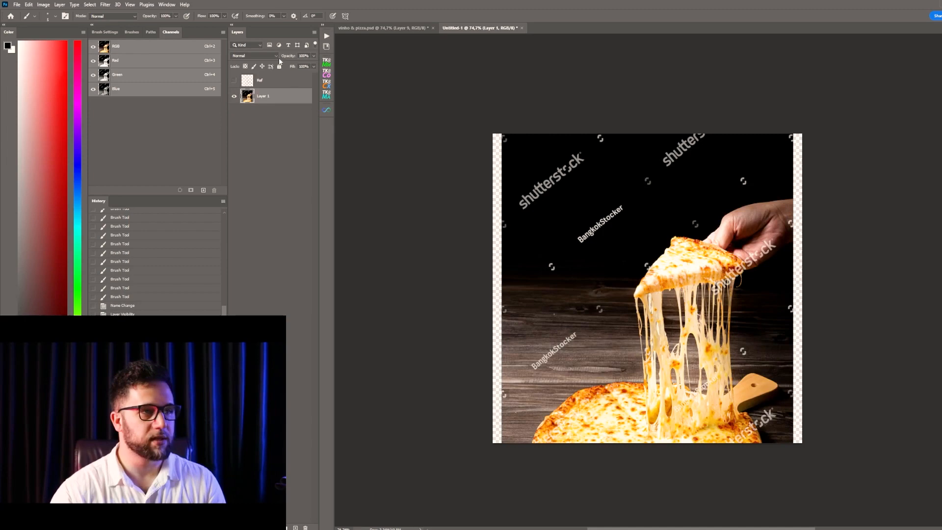
key(ctrl+t)
drag(793, 135, 837, 77)
drag(744, 295, 748, 245)
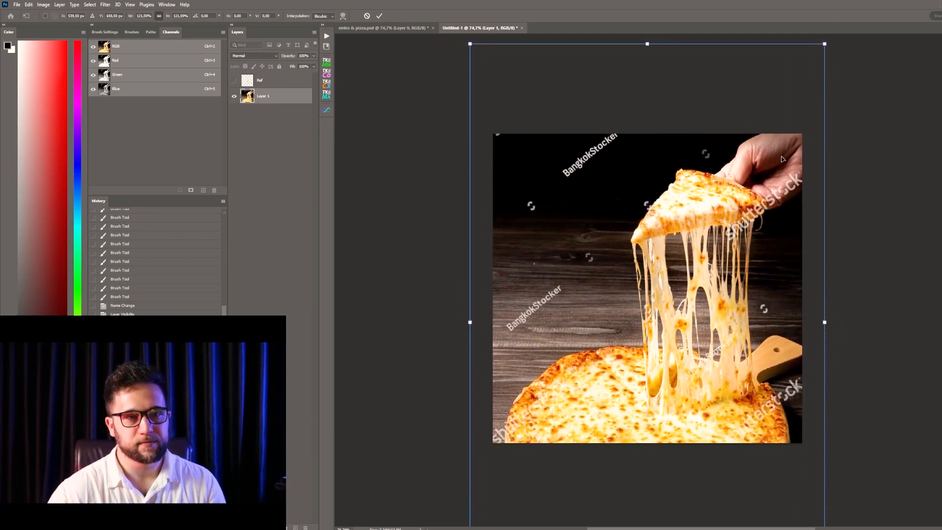
- Refine the pizza photo's scale and position so the lifted slice and melting cheese fill the canvas, and apply the transform
key(ctrl+minus)
key(ctrl+minus)
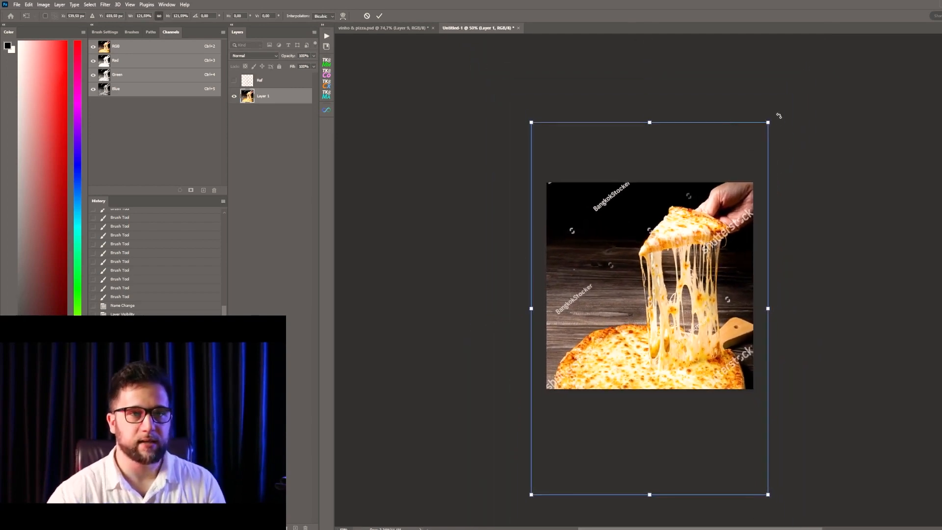
drag(768, 122, 807, 61)
drag(756, 181, 785, 242)
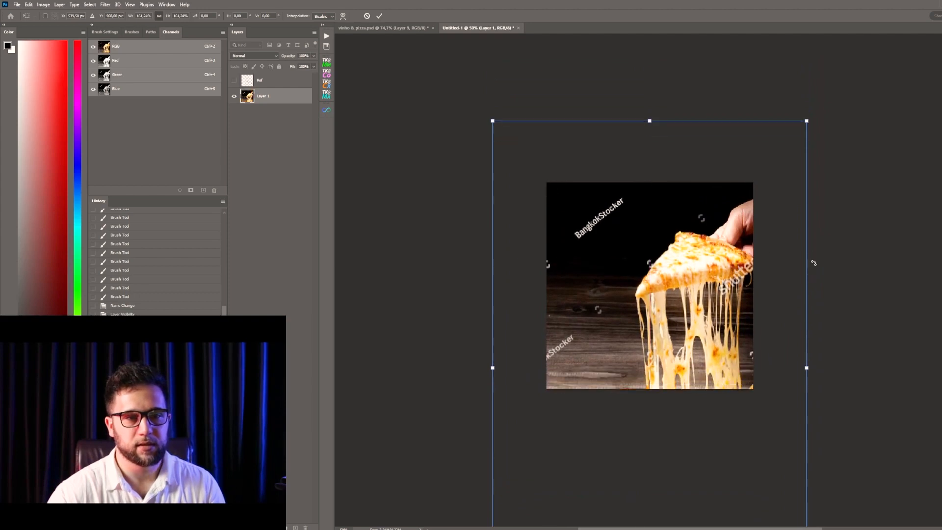
drag(779, 158, 777, 106)
drag(807, 69, 777, 93)
key(Return)
- Shift the cheesy pizza photo slightly right and down within the canvas
key(z)
drag(693, 239, 732, 240)
drag(733, 240, 730, 175)
key(v)
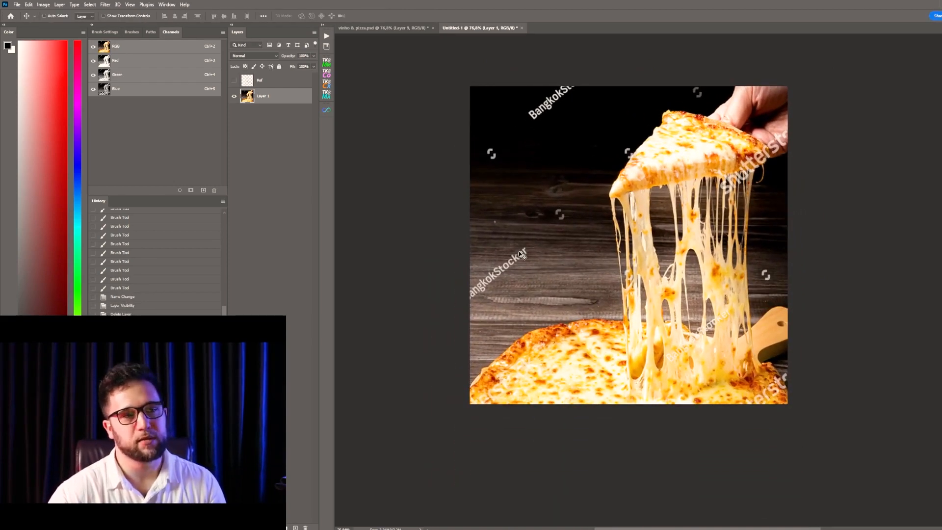
drag(686, 203, 687, 251)
drag(721, 271, 688, 269)
drag(728, 271, 703, 276)
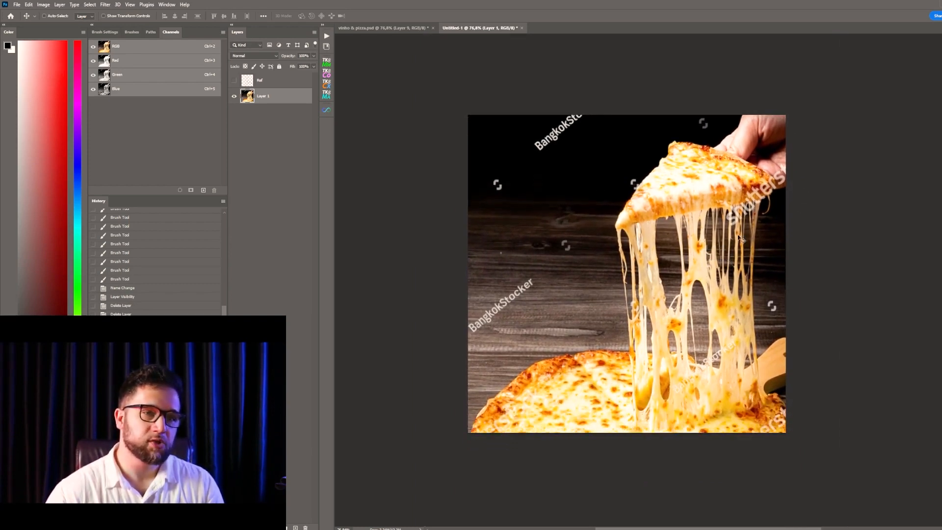
- Check the hot pizza slice with melting cheese pull photo in the browser and return to Photoshop
scroll(737, 257, down, 2)
key(alt+Tab)
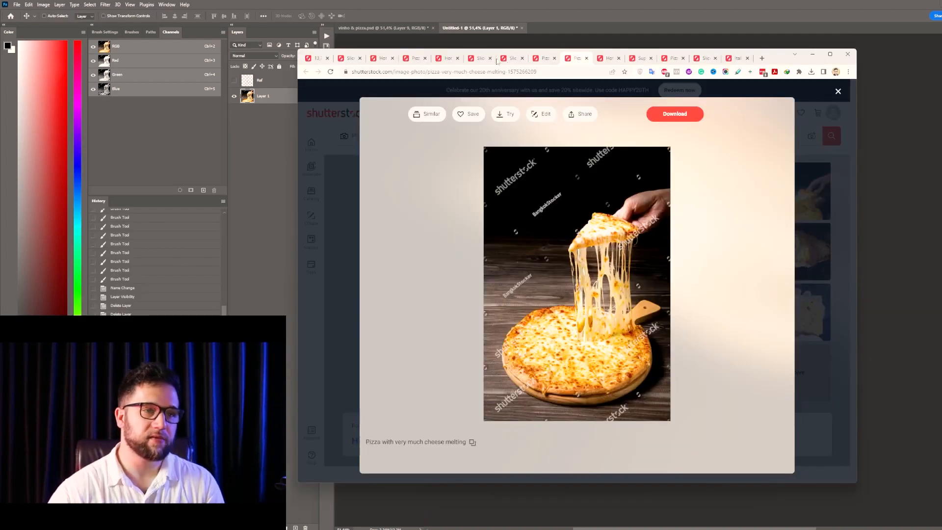
click(608, 59)
right_click(596, 267)
click(599, 277)
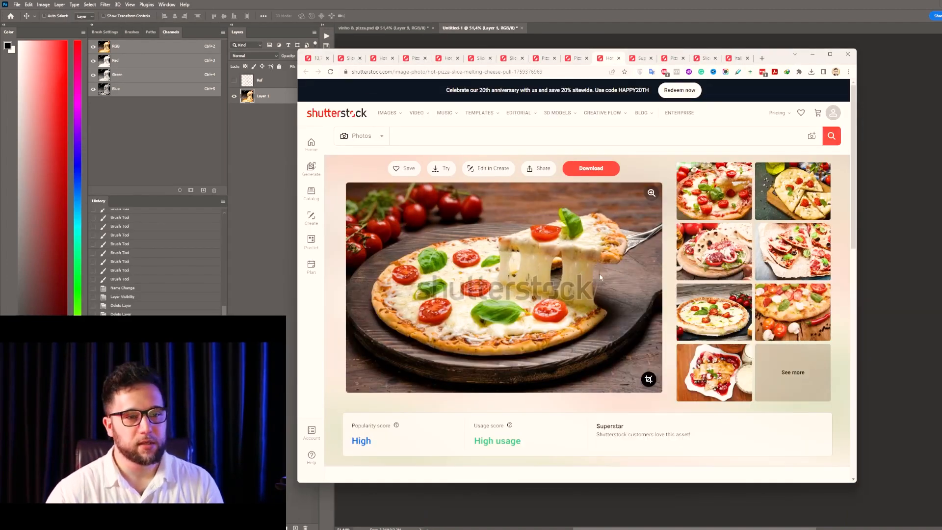
click(633, 17)
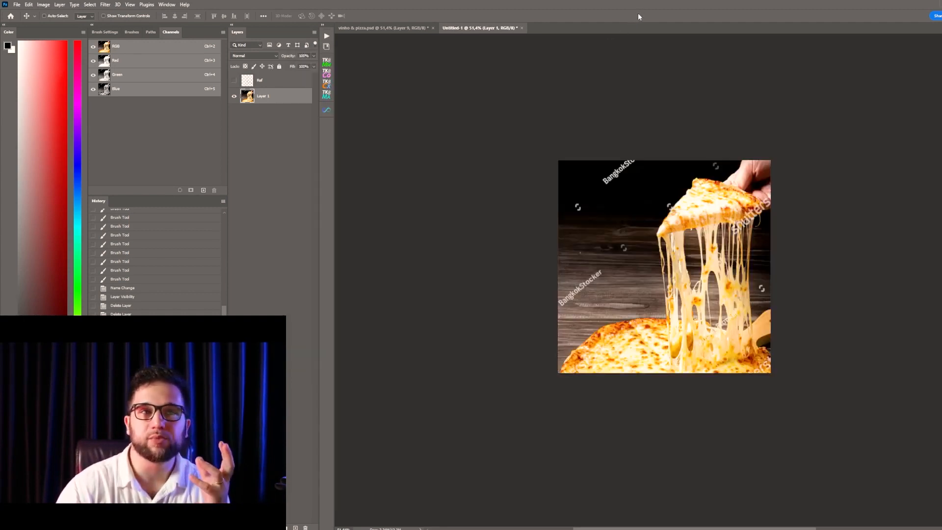
- Examine the logos and the NÃO PERCA! text in vinho & pizza.psd, and return to the Untitled-1 document
click(364, 27)
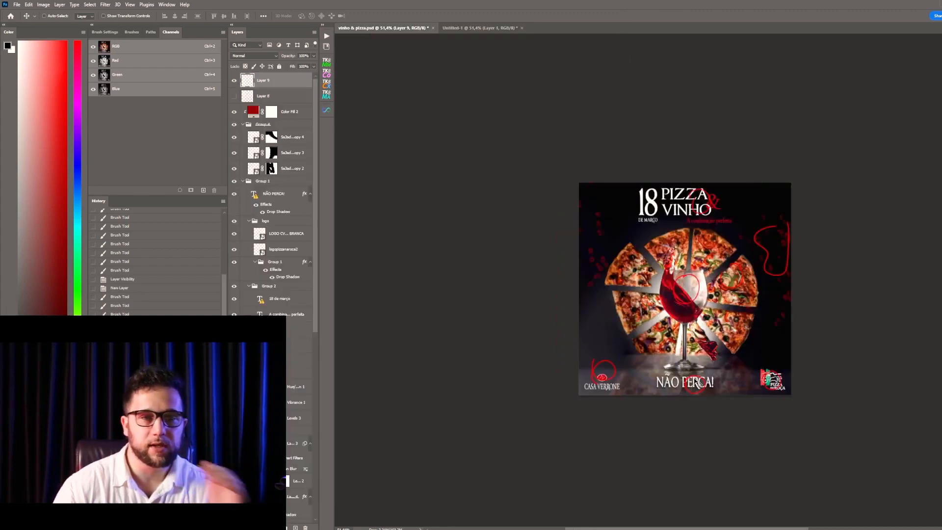
key(z)
drag(731, 393, 803, 375)
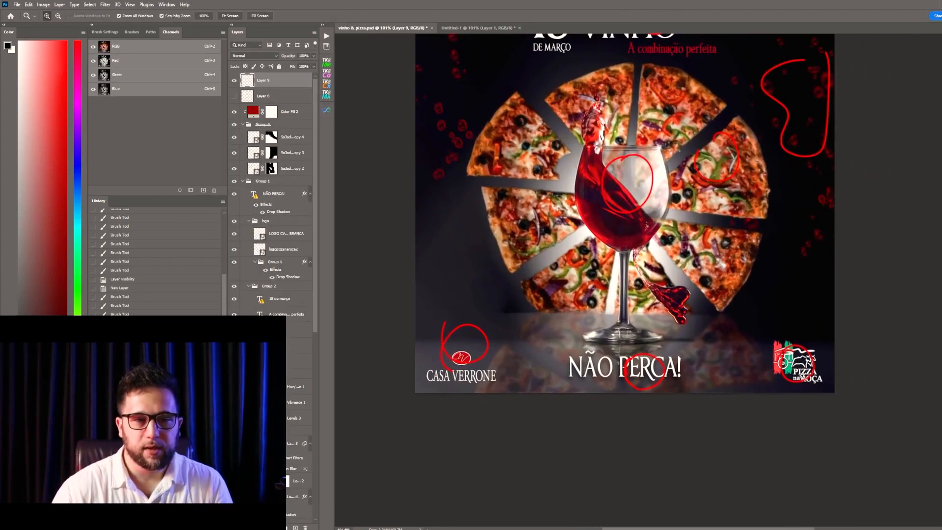
drag(492, 375, 506, 383)
drag(758, 391, 580, 390)
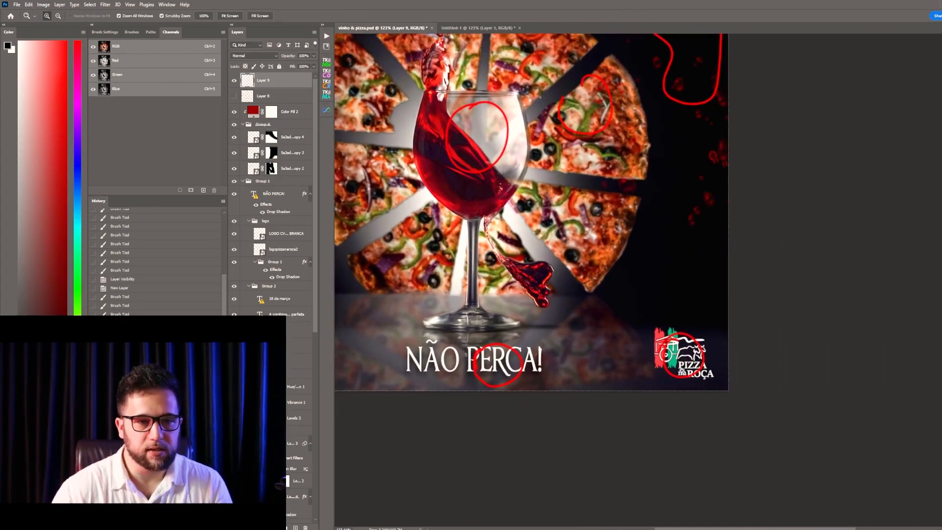
drag(589, 357, 724, 369)
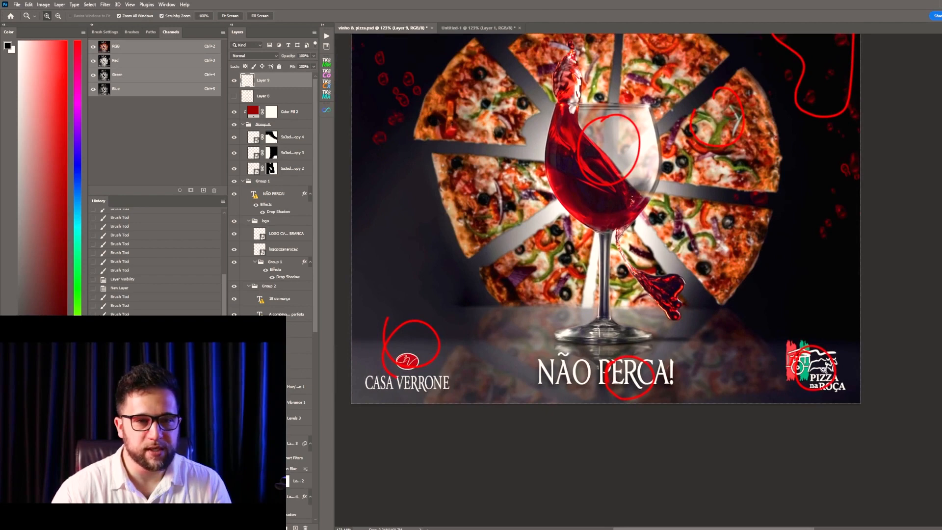
drag(822, 364, 814, 424)
drag(816, 359, 764, 381)
key(v)
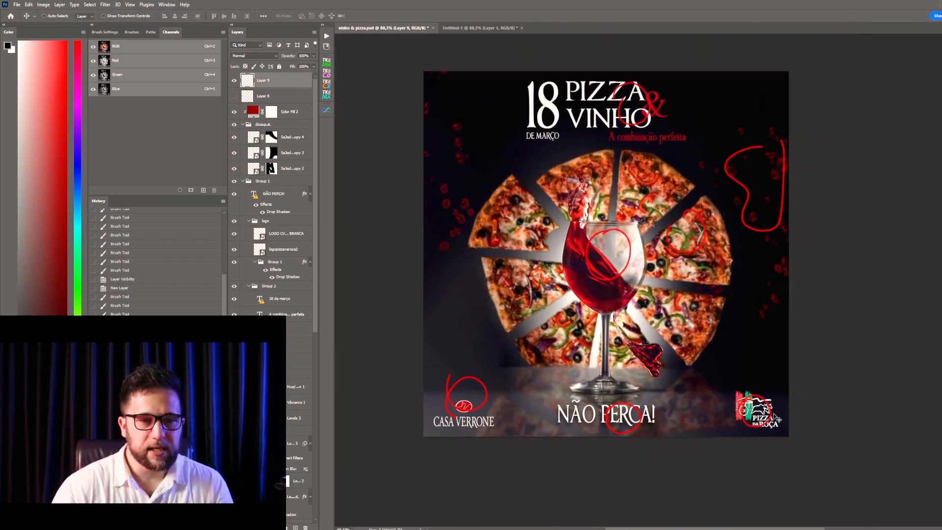
click(490, 29)
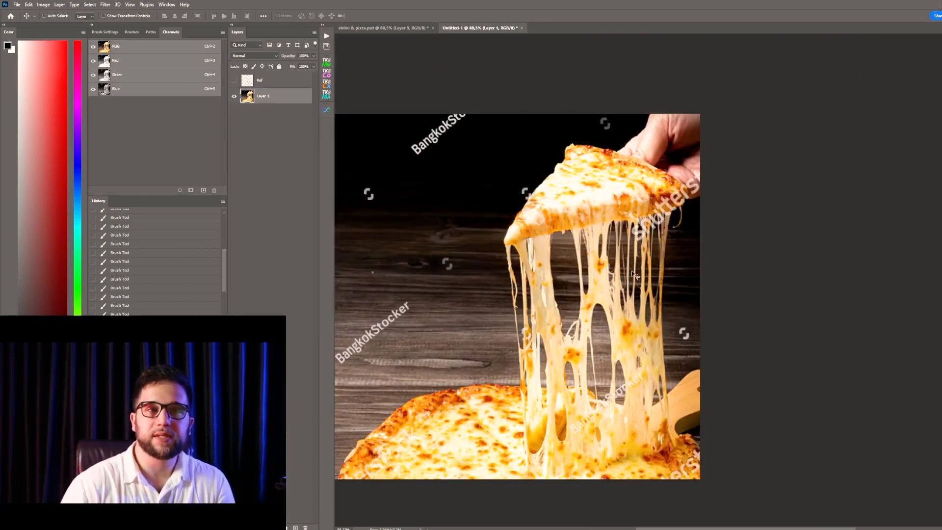
drag(636, 231, 688, 242)
drag(663, 283, 675, 263)
- Enlarge the "Hot pizza and slice with melting cheese pull" photo in the browser, copy its image, and switch back to Photoshop
mouse_move(488, 529)
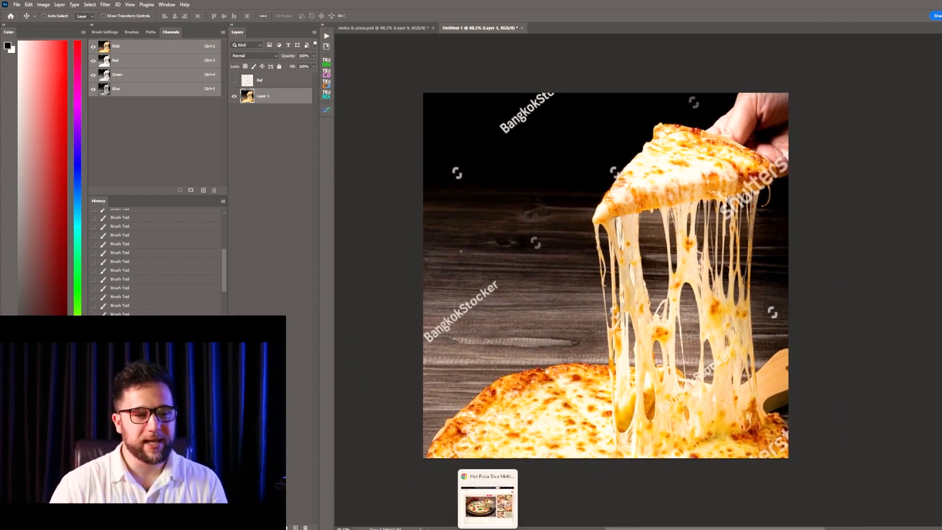
click(494, 507)
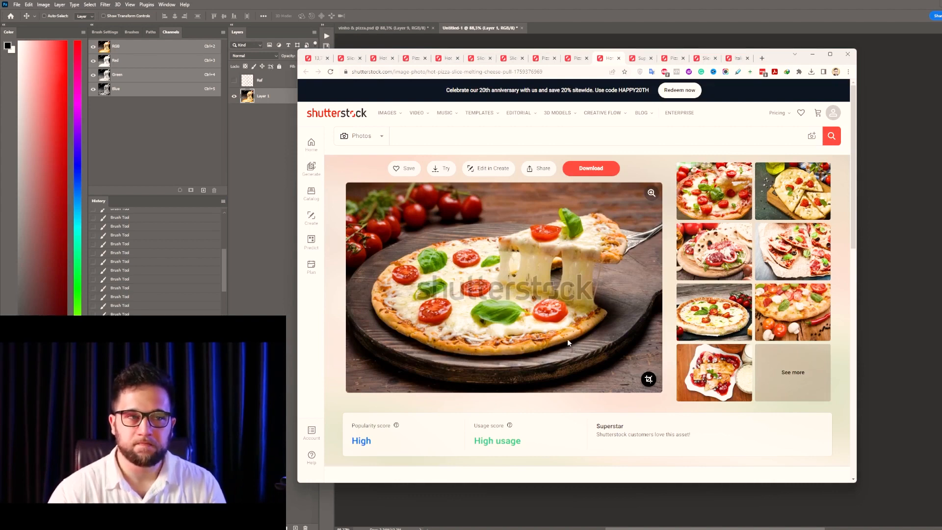
click(652, 192)
right_click(603, 244)
click(633, 336)
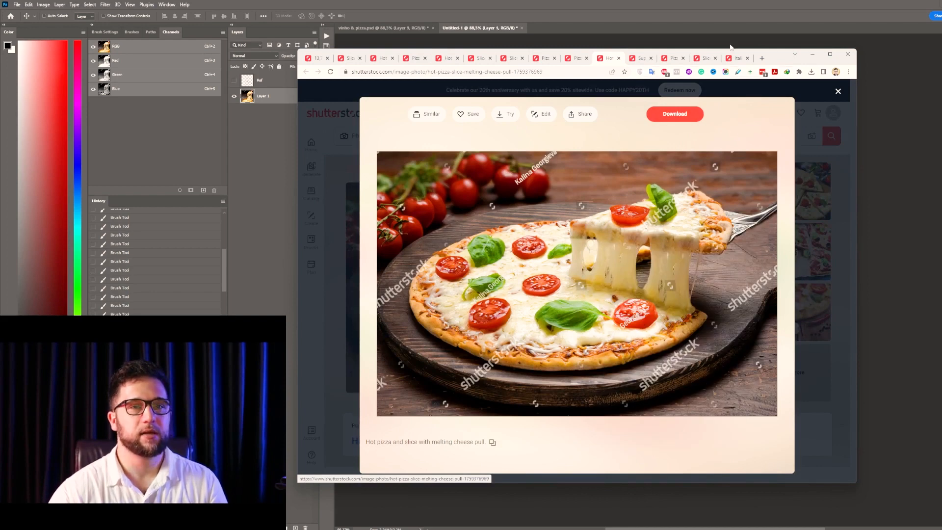
click(726, 3)
- Paste the tomato and basil pizza photo, enlarge it beyond the canvas, and tilt it slightly counterclockwise
key(ctrl+v)
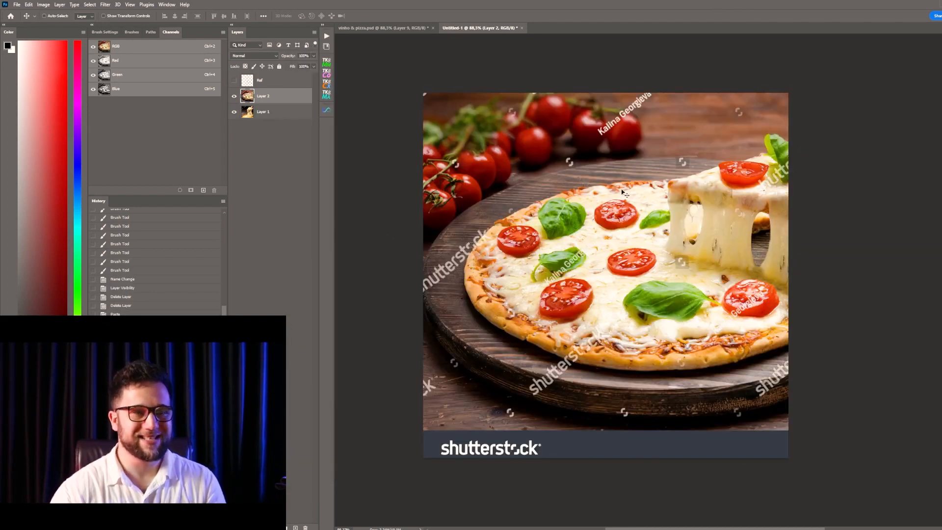
key(ctrl+t)
drag(838, 122, 898, 76)
drag(782, 131, 731, 189)
drag(896, 178, 855, 172)
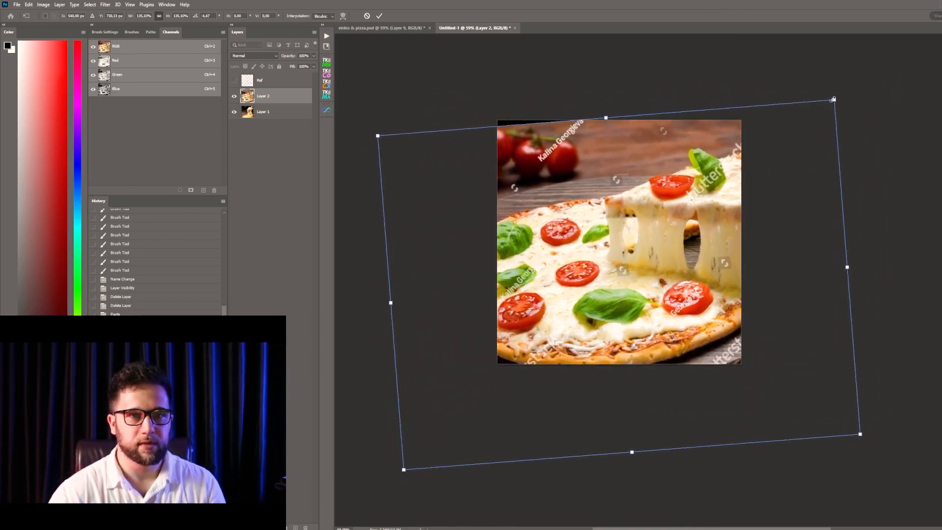
drag(834, 101, 867, 76)
drag(696, 189, 667, 230)
key(Return)
- Scale the tomato and basil pizza photo down and move it lower so the lifted slice fits inside the canvas
key(ctrl+t)
drag(863, 96, 847, 114)
drag(693, 219, 667, 276)
drag(862, 242, 773, 225)
drag(815, 151, 769, 186)
drag(727, 252, 752, 240)
key(Return)
- Compare the two pizza photos by toggling their layers, leaving Layer 1 hidden and Layer 2 visible and selected
key(z)
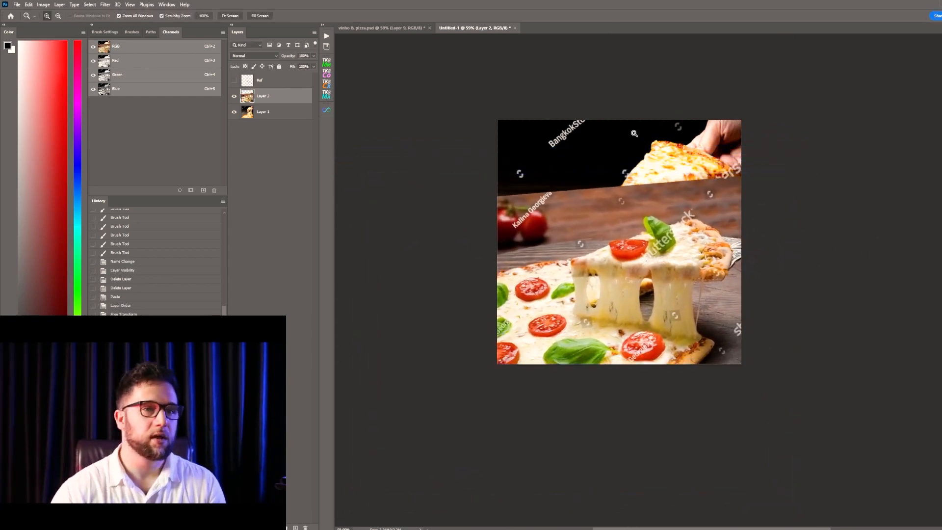
click(234, 97)
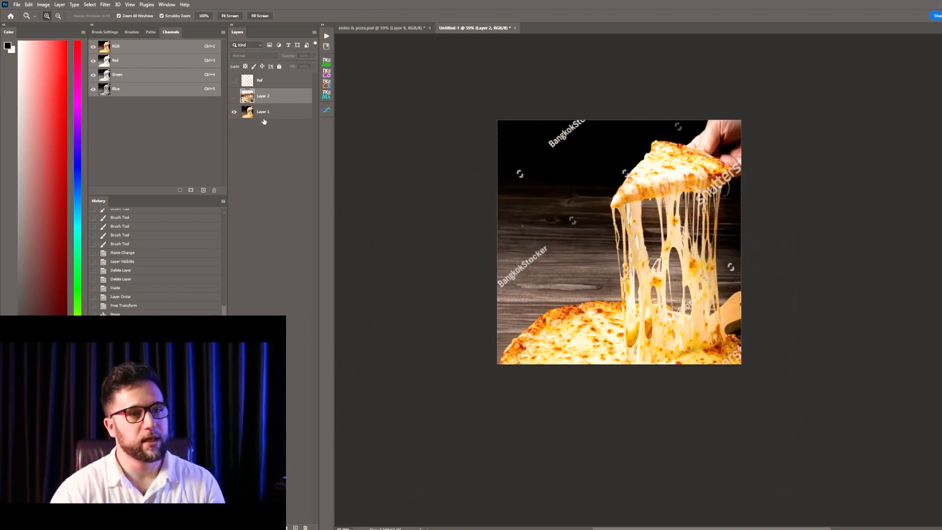
click(282, 114)
click(234, 112)
click(234, 112)
click(235, 96)
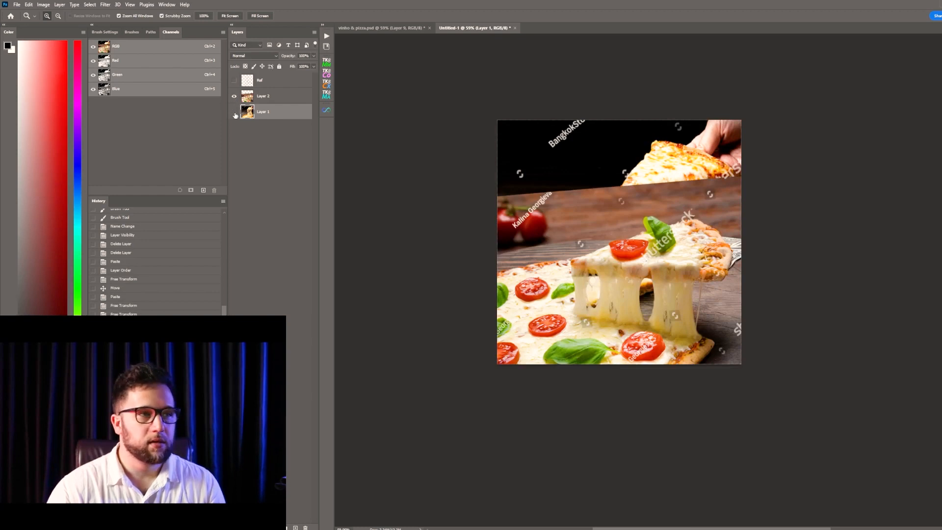
click(235, 113)
click(281, 103)
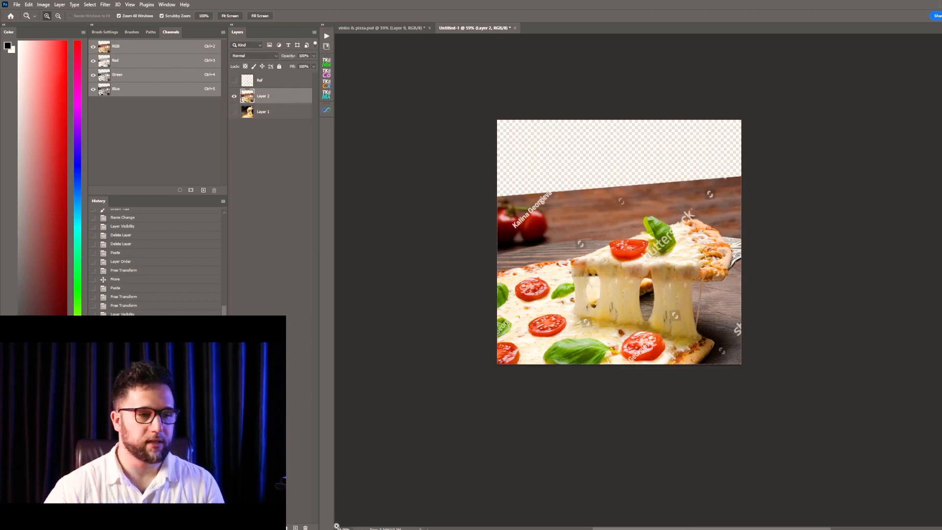
- Add a layer mask to Layer 2 and paint it black with a soft brush to fade the photo's upper edge
click(267, 528)
key(b)
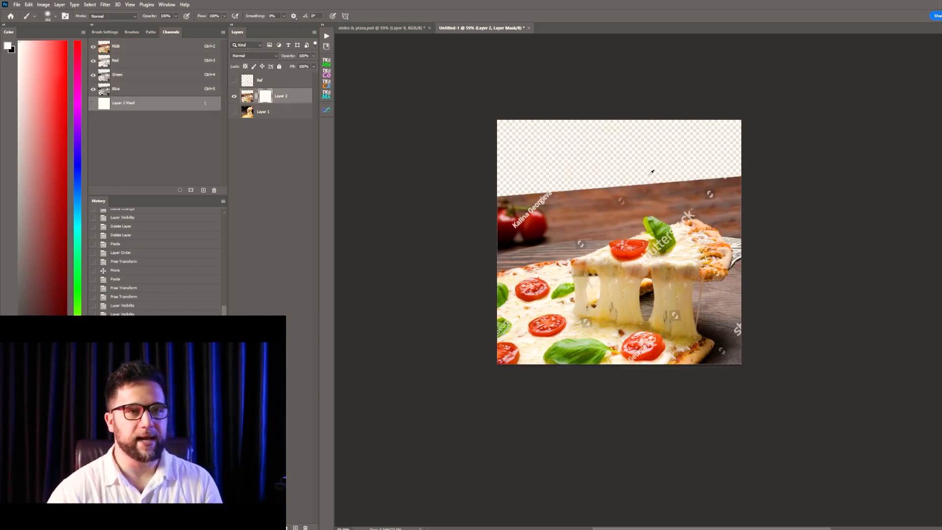
key(x)
mouse_move(757, 169)
mouse_down()
mouse_move(617, 170)
mouse_move(630, 174)
mouse_move(476, 196)
mouse_move(672, 174)
mouse_move(774, 199)
mouse_up()
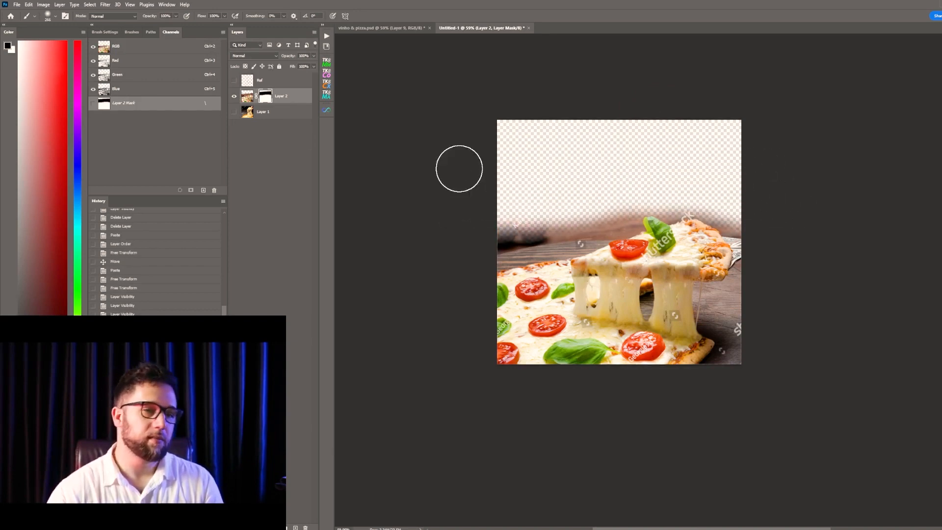
key(v)
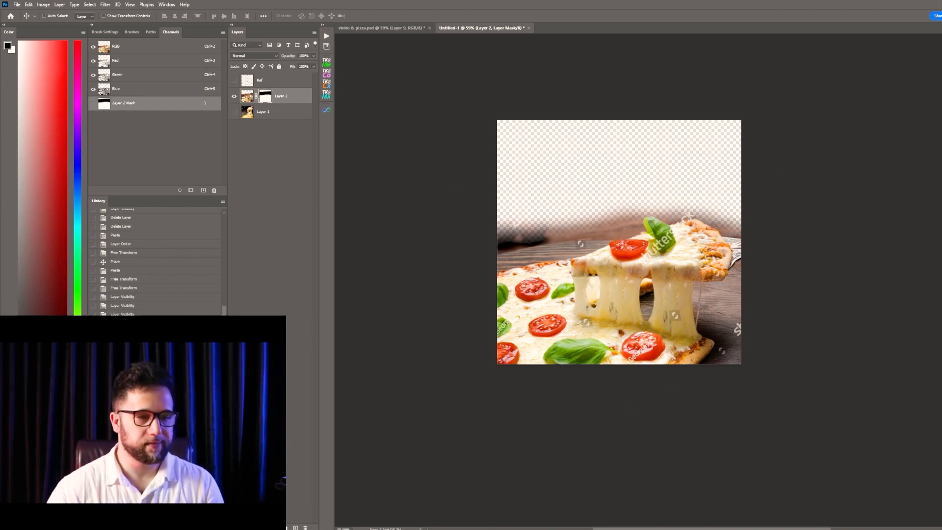
- Switch to the browser and close the large-cheese slice photo, the margherita on white, and the neighbouring hot pizza photo
key(alt+Tab)
click(355, 60)
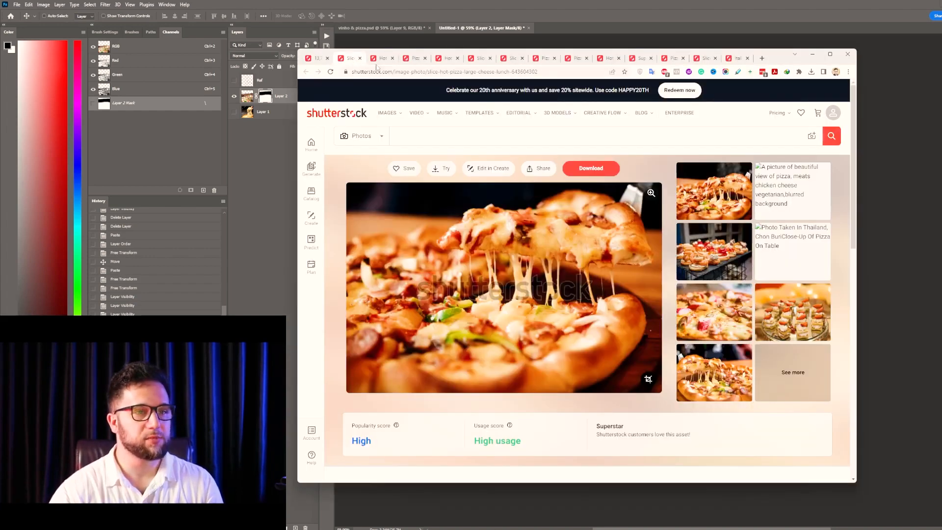
click(360, 58)
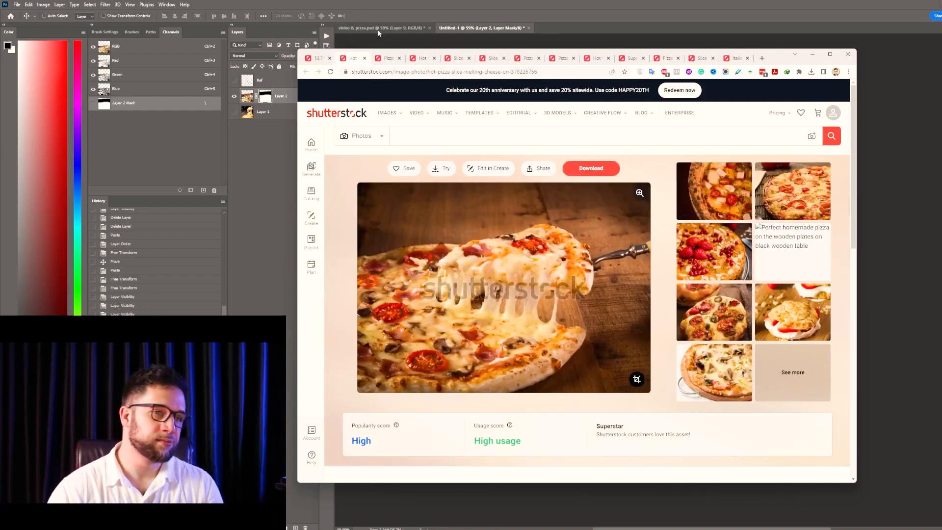
click(390, 62)
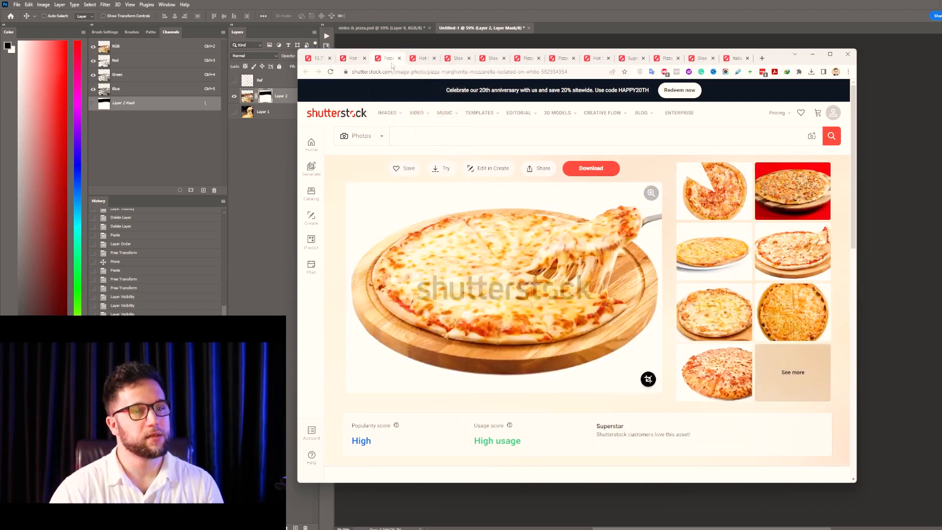
key(ctrl+w)
key(ctrl+w)
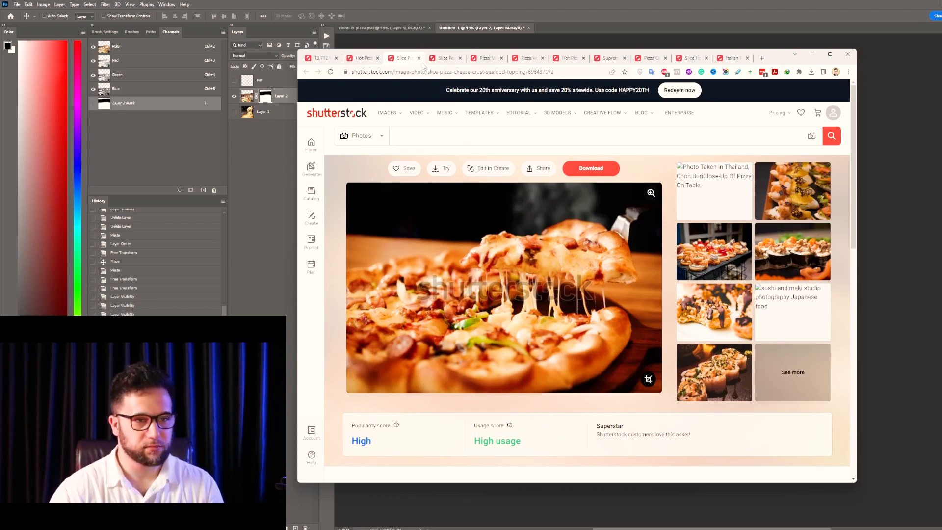
- Close the pepperoni slice and black-stone margherita photos, and bring up the hot pizza slice photo on the wooden table
click(447, 60)
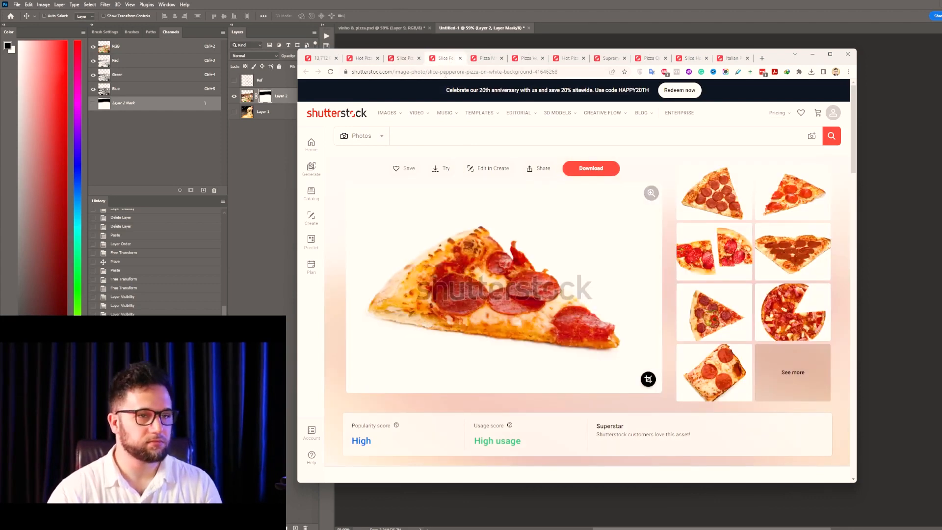
key(ctrl+w)
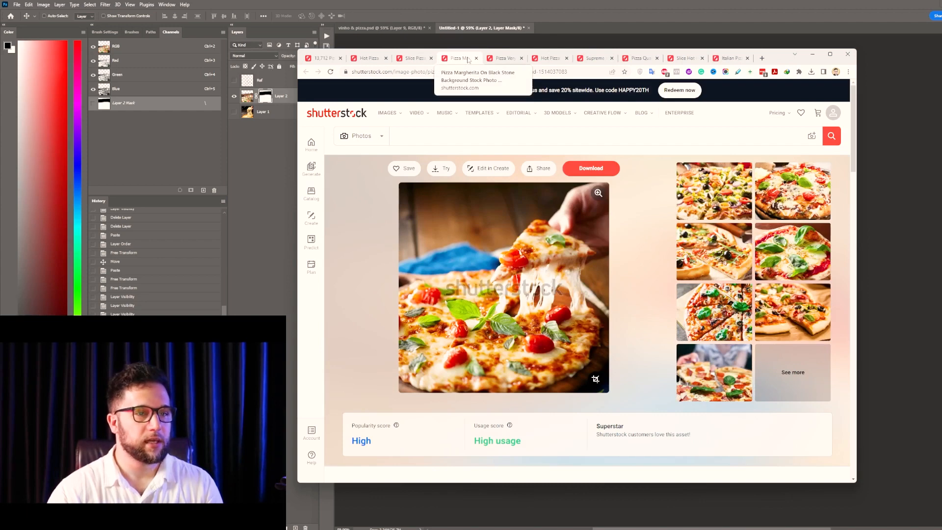
key(ctrl+w)
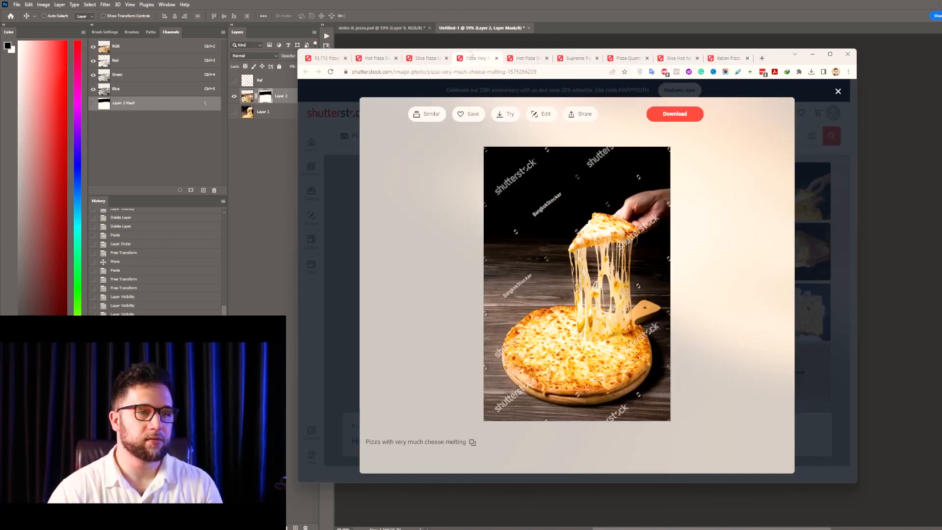
click(430, 60)
click(373, 59)
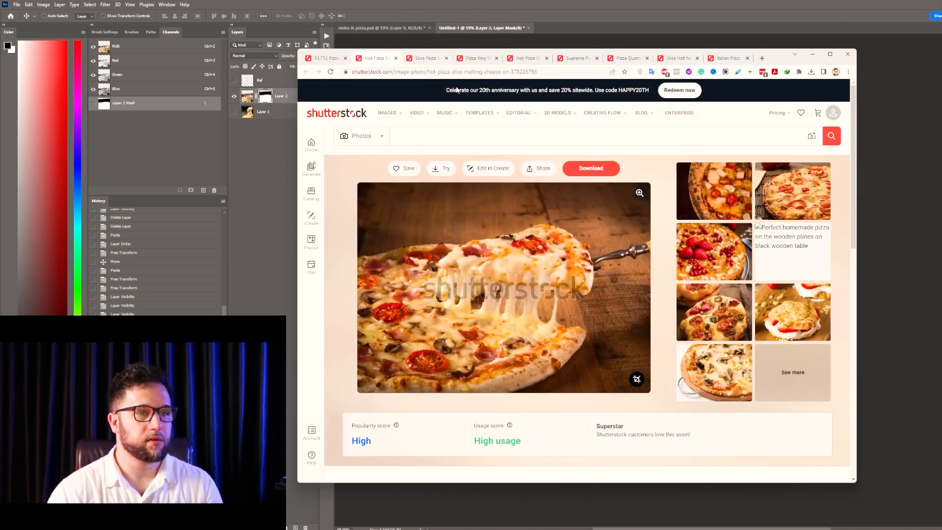
- Review the remaining candidate photos in the browser, comparing the Italian, sliced hot, quattro formaggi, supreme, melting-cheese and seafood-topping pizzas
click(733, 60)
click(681, 59)
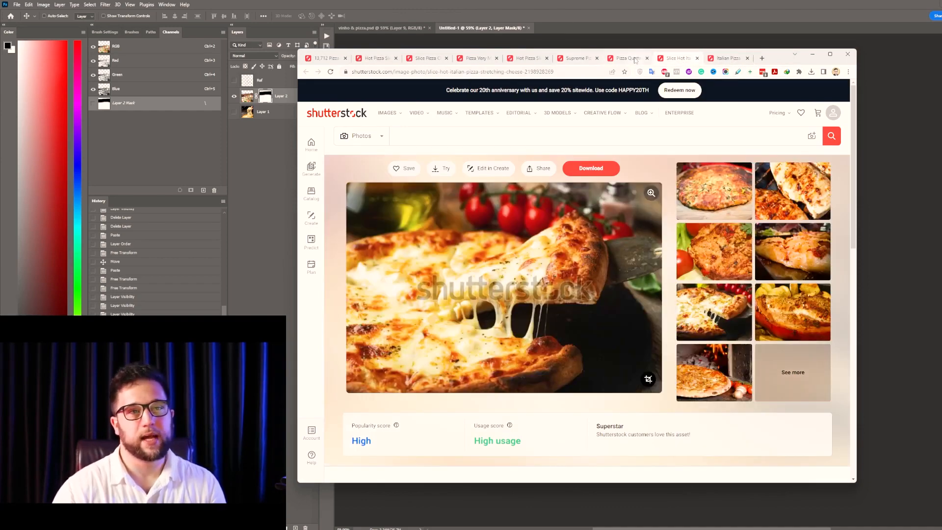
click(635, 60)
click(680, 61)
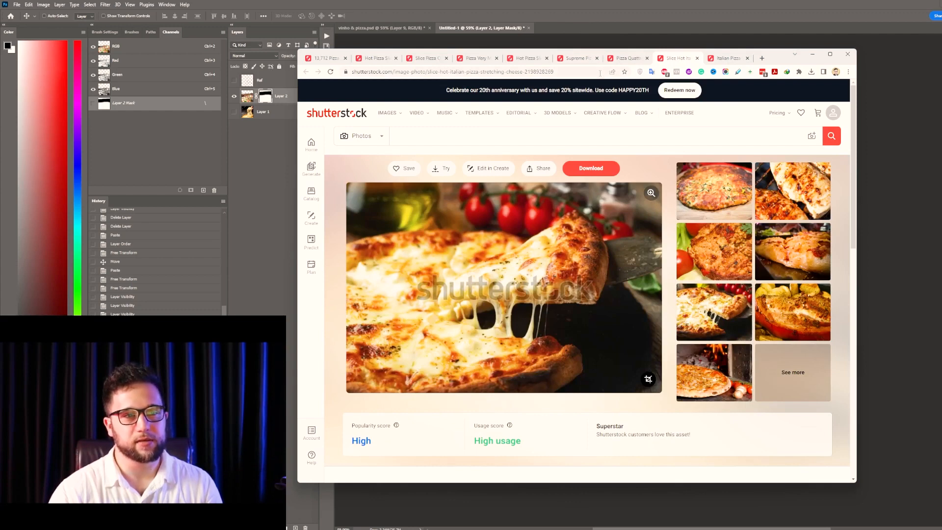
click(630, 61)
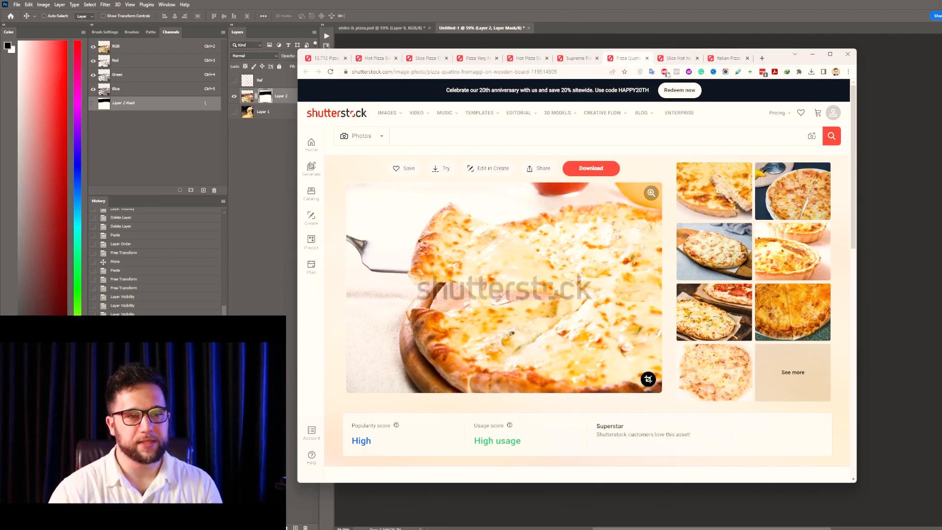
click(573, 61)
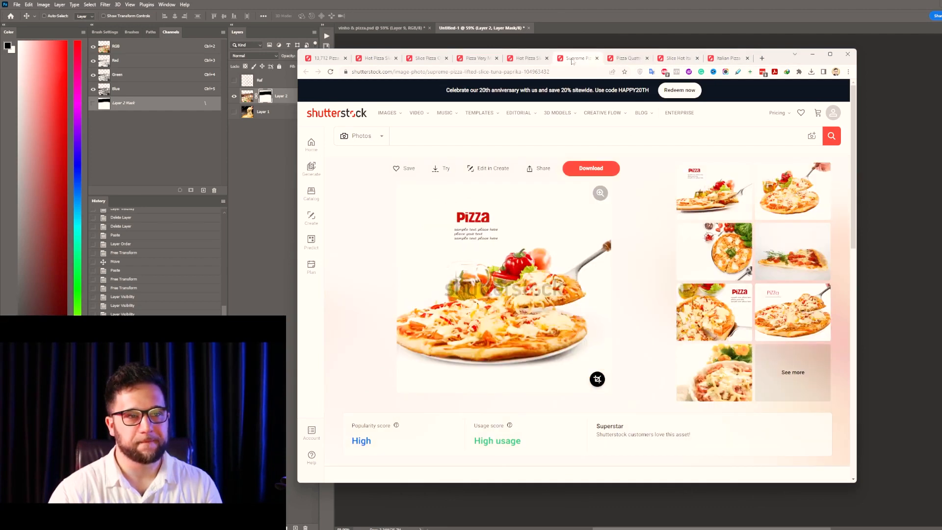
click(533, 62)
click(488, 57)
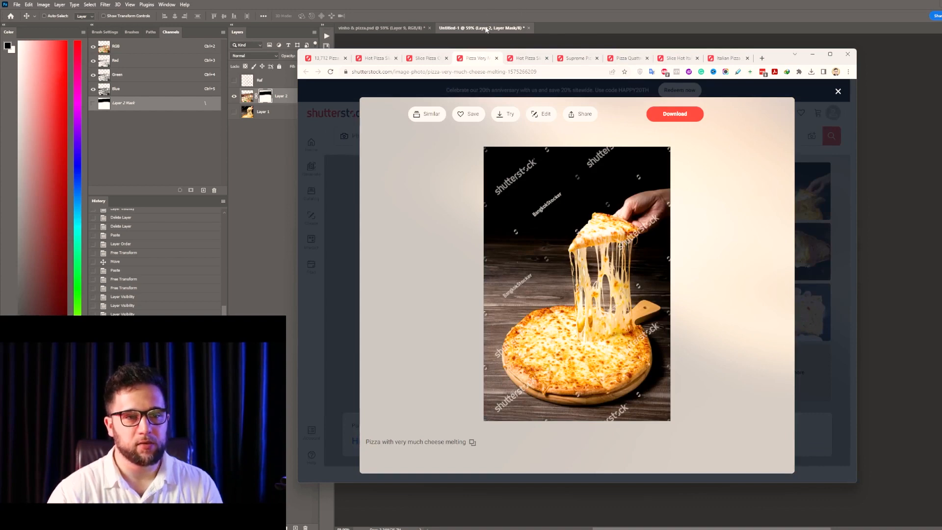
click(427, 61)
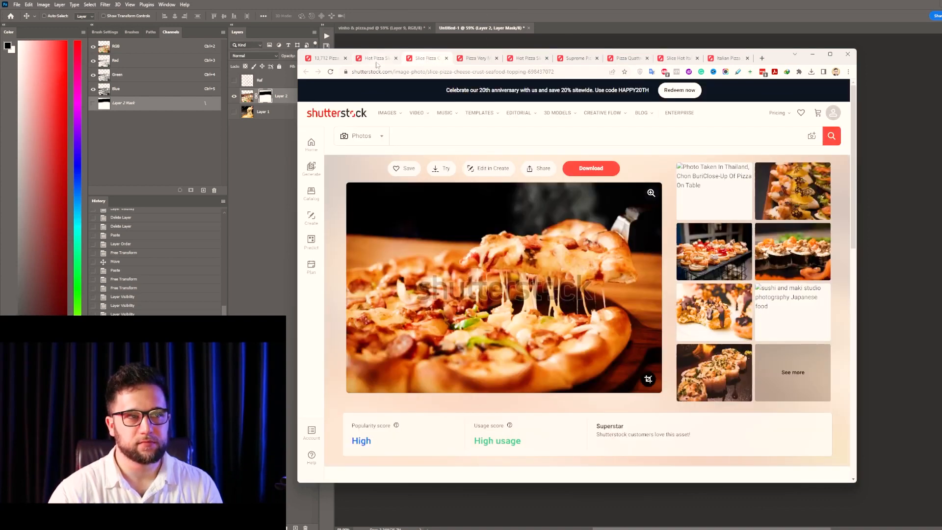
click(378, 59)
- Return to the "pizza and wine" photo results and scan them for images that could suit the poster
click(331, 59)
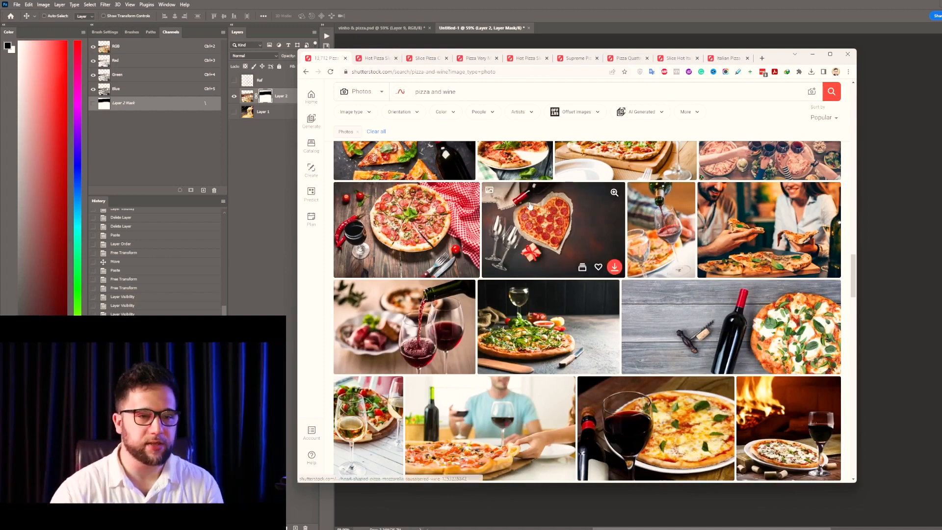
scroll(518, 245, down, 3)
scroll(519, 244, down, 2)
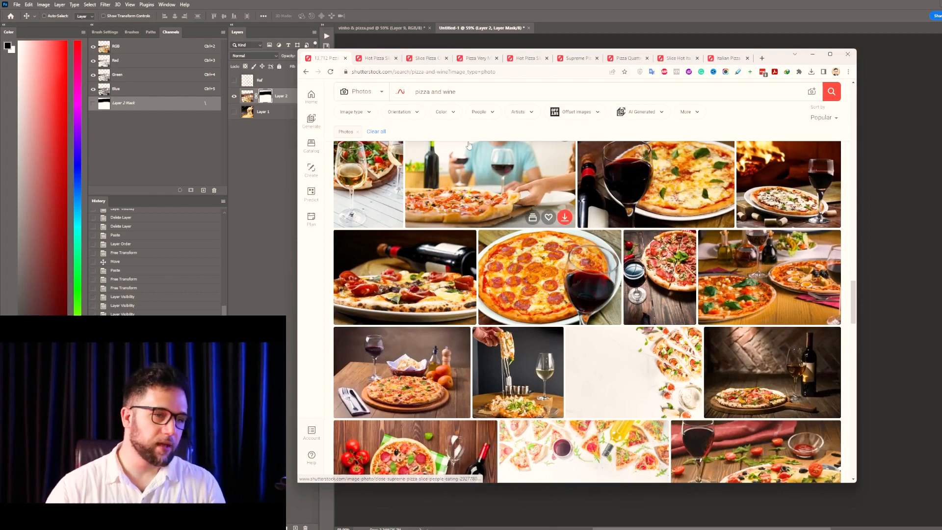
scroll(479, 288, down, 4)
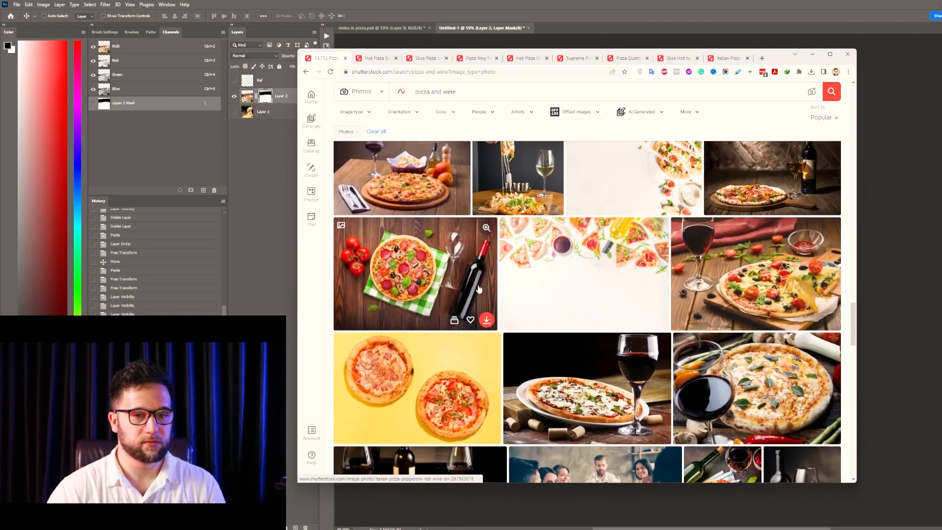
scroll(478, 288, down, 5)
scroll(478, 289, down, 5)
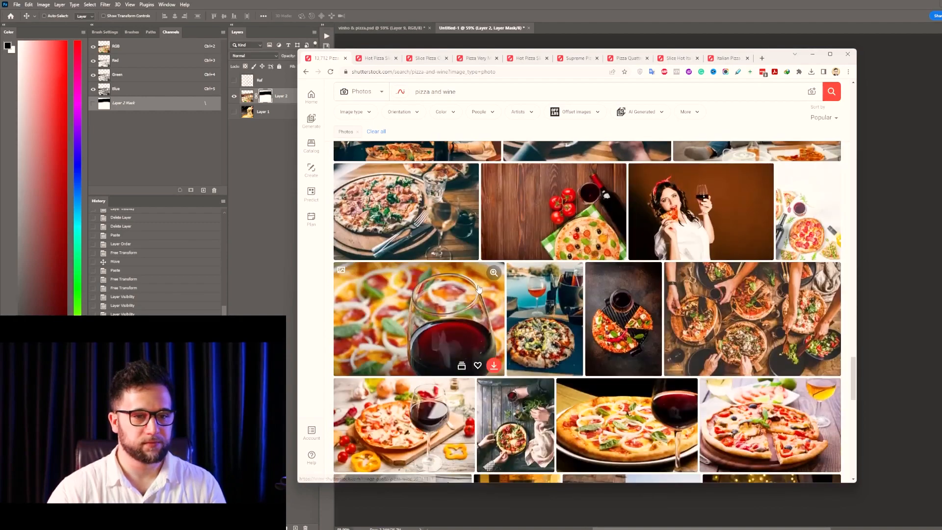
scroll(479, 288, down, 8)
scroll(479, 289, down, 5)
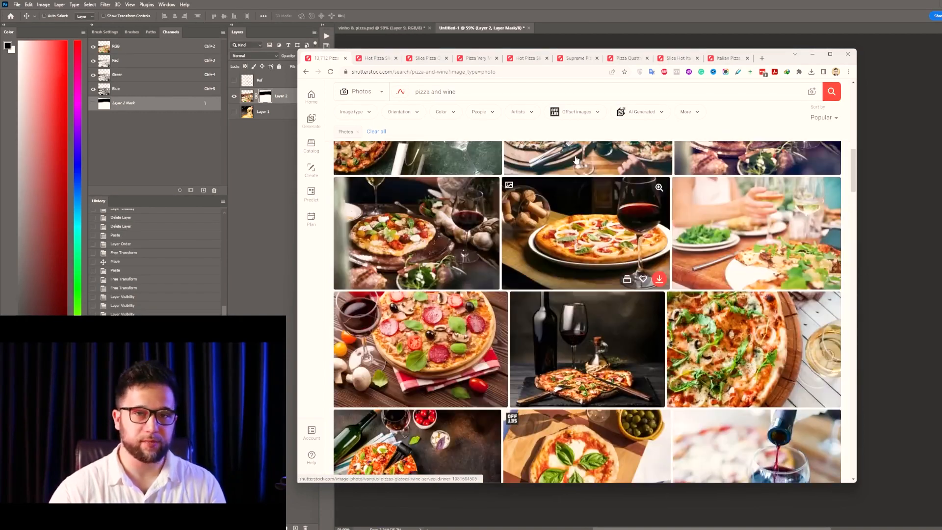
- Switch to Photoshop, shift the masked pizza photo on Layer 2 slightly to the right, and return to the browser
click(746, 13)
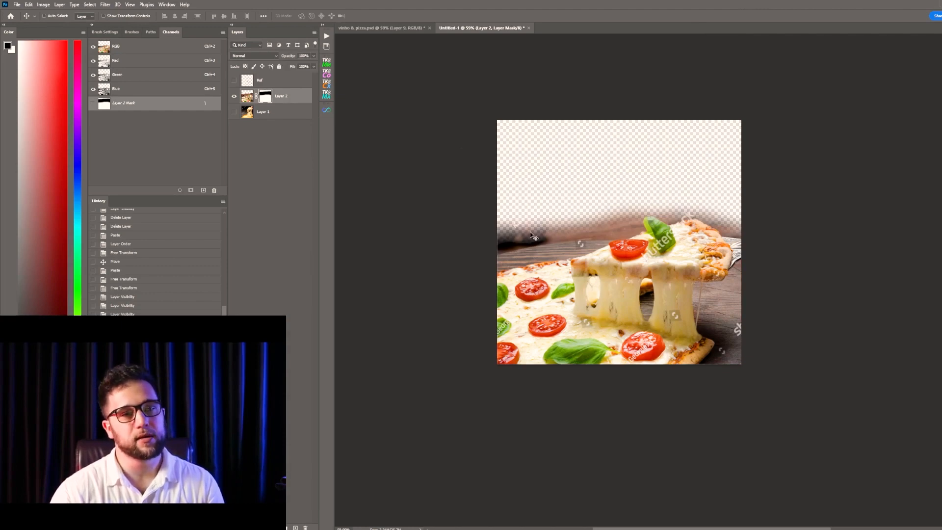
drag(684, 270, 699, 205)
key(alt+Tab)
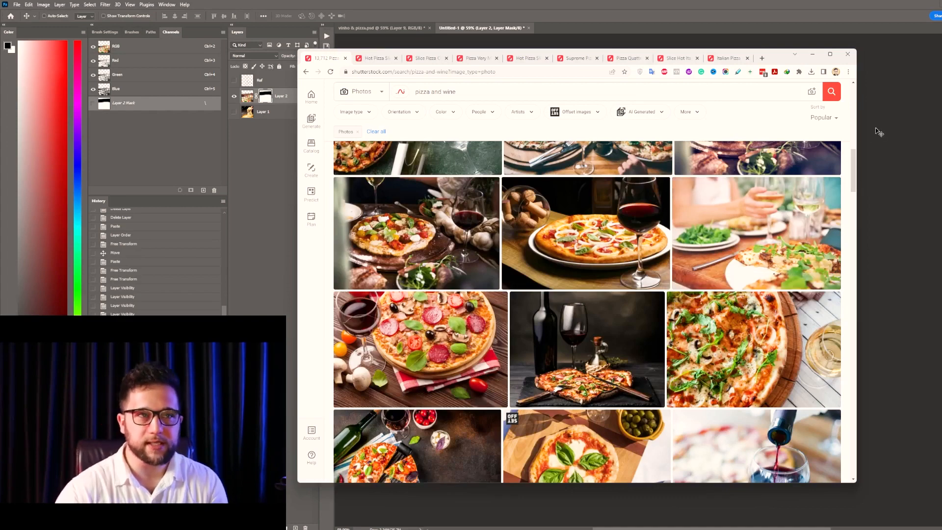
- Compare the pizza and wine results with the Photoshop composite, and revisit the hot pizza, seafood-topping and melting-cheese photos
drag(851, 173, 873, 225)
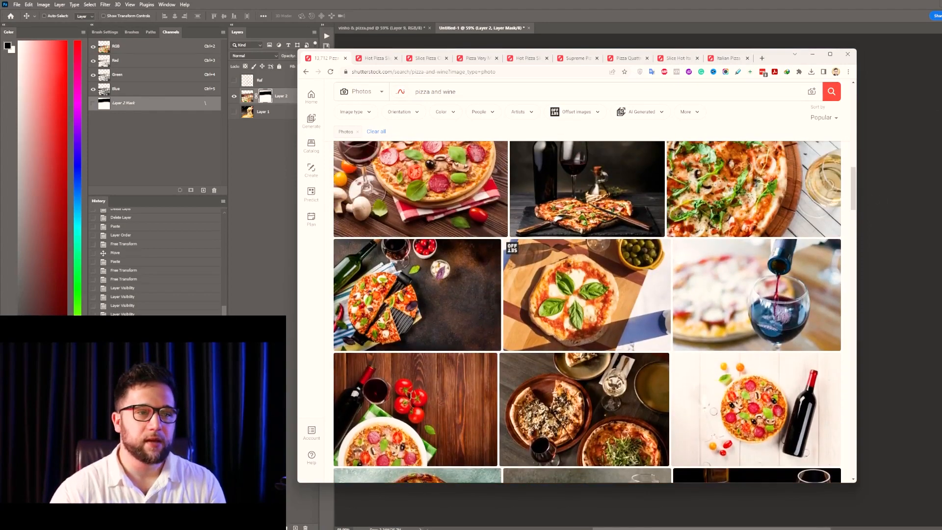
click(883, 179)
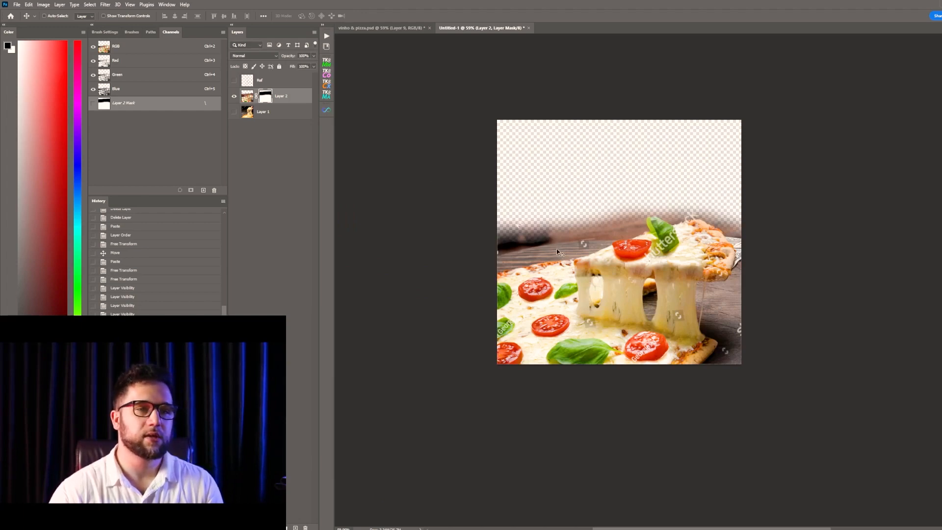
key(alt+Tab)
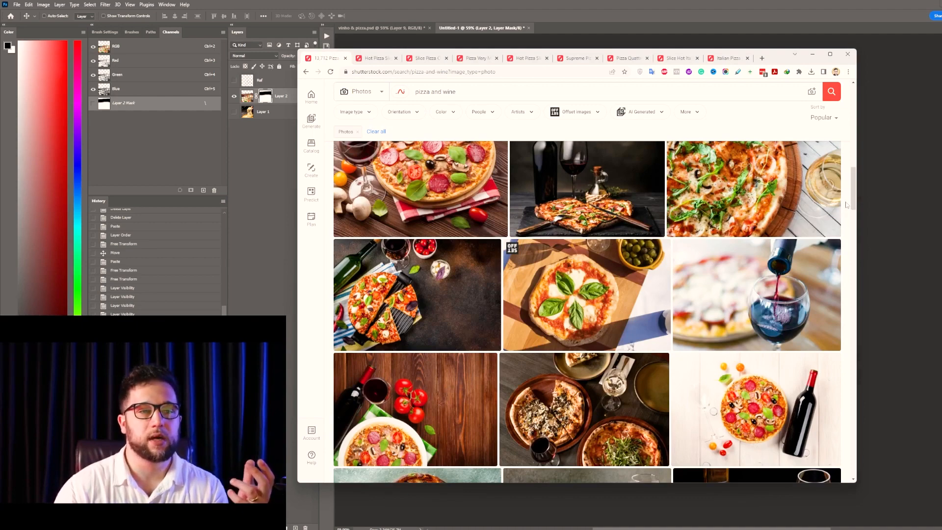
drag(853, 192, 849, 268)
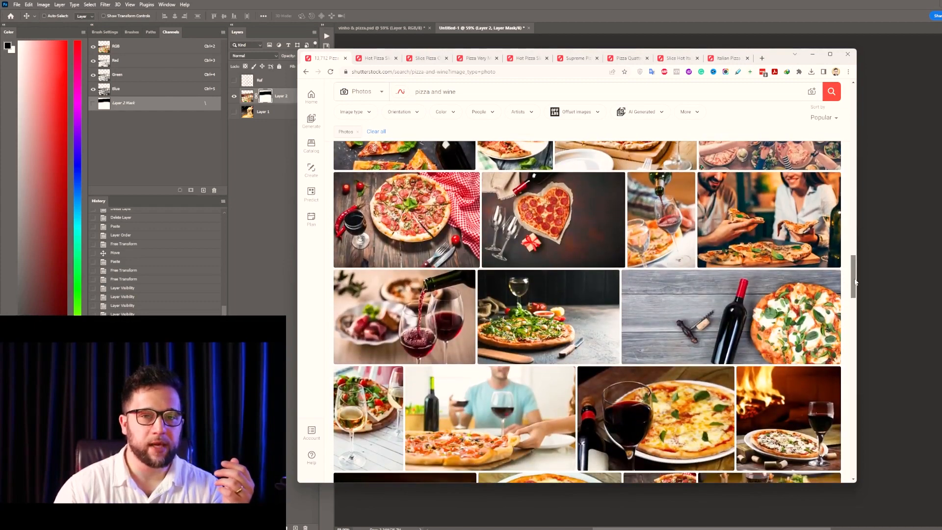
drag(855, 281, 858, 68)
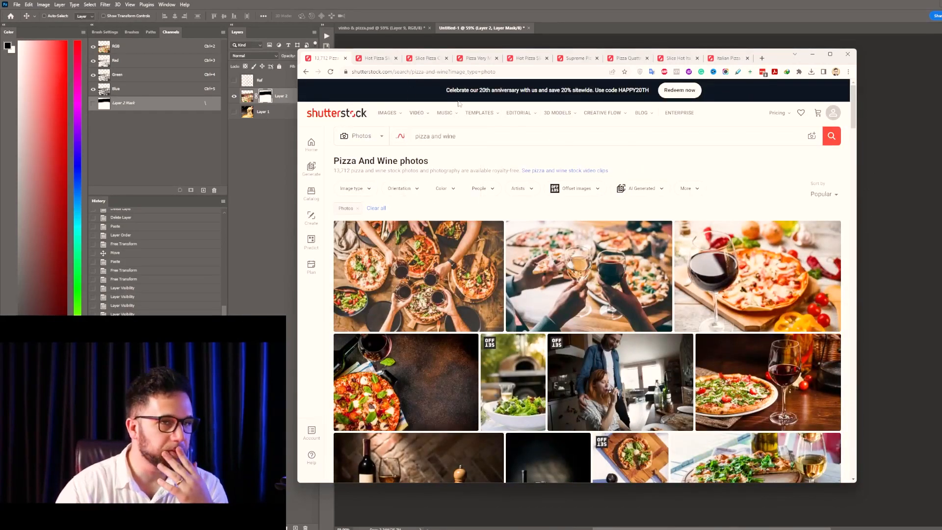
mouse_move(418, 112)
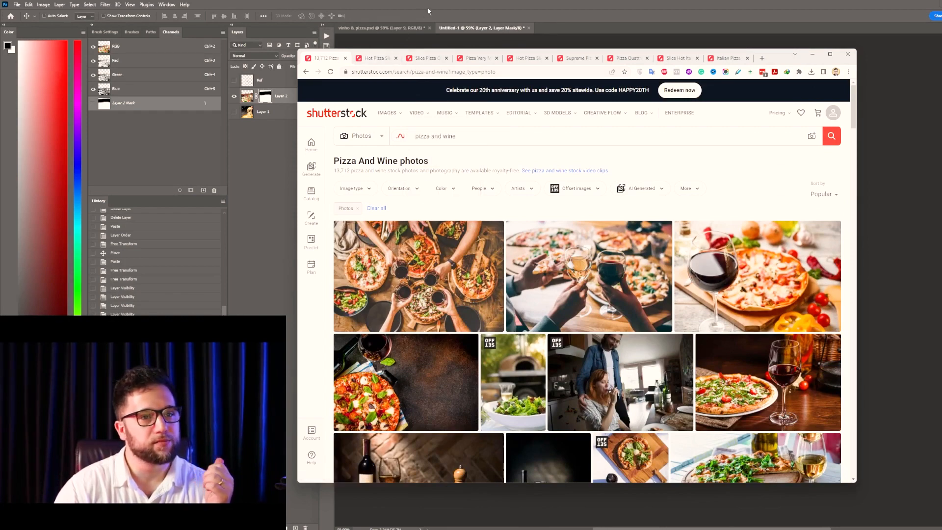
click(381, 60)
click(430, 61)
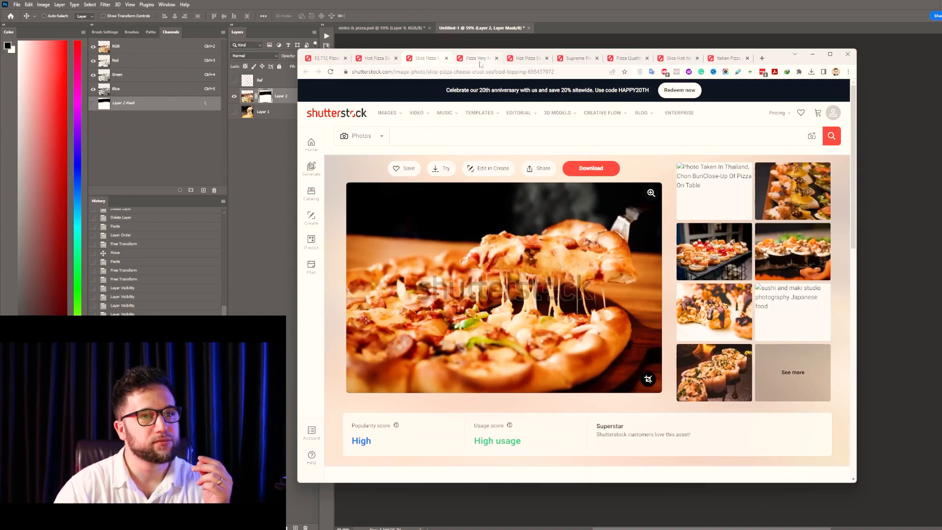
click(479, 63)
- Search Shutterstock photos for "wood table" and browse the results for a surface matching the pizza photo
click(332, 57)
click(510, 141)
triple_click(430, 143)
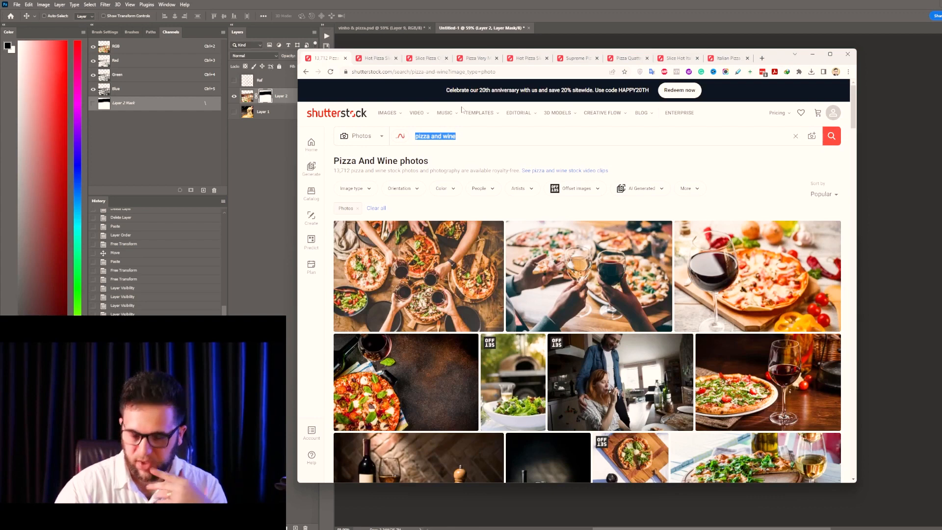
text(wood table)
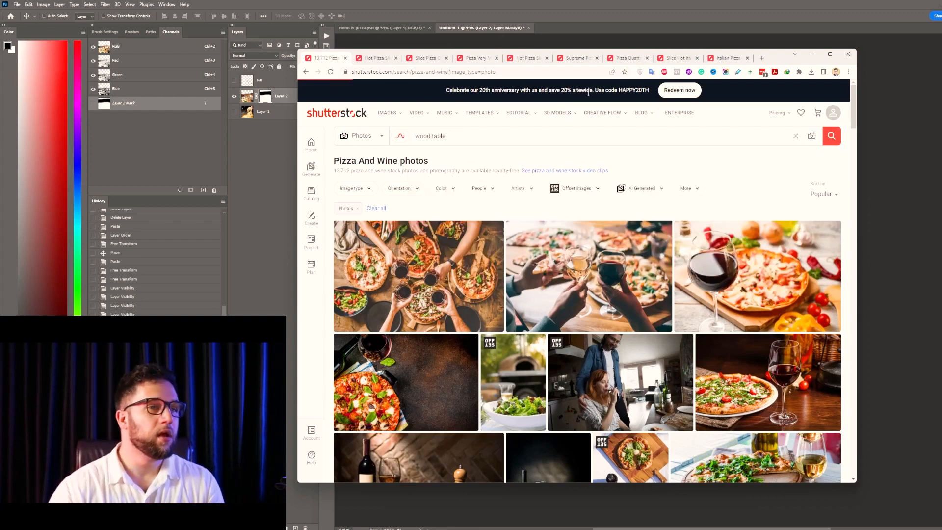
mouse_move(472, 172)
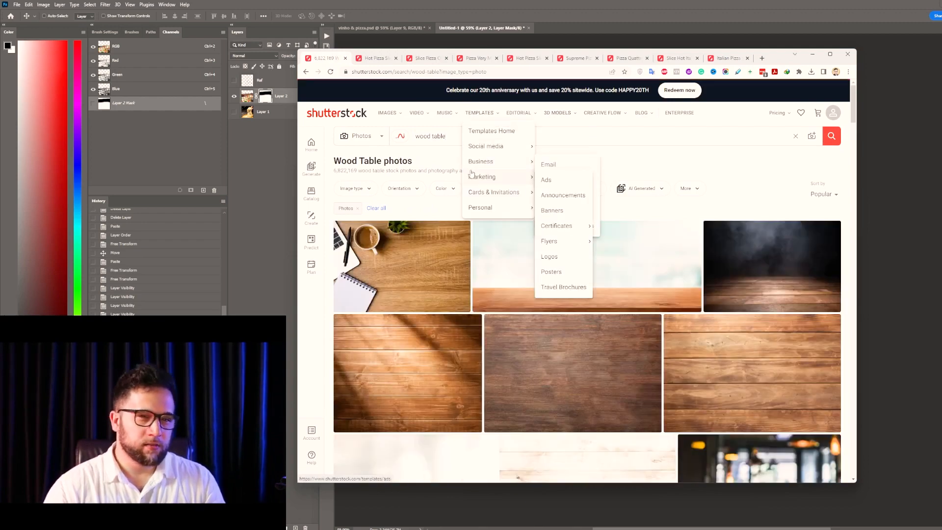
mouse_move(468, 191)
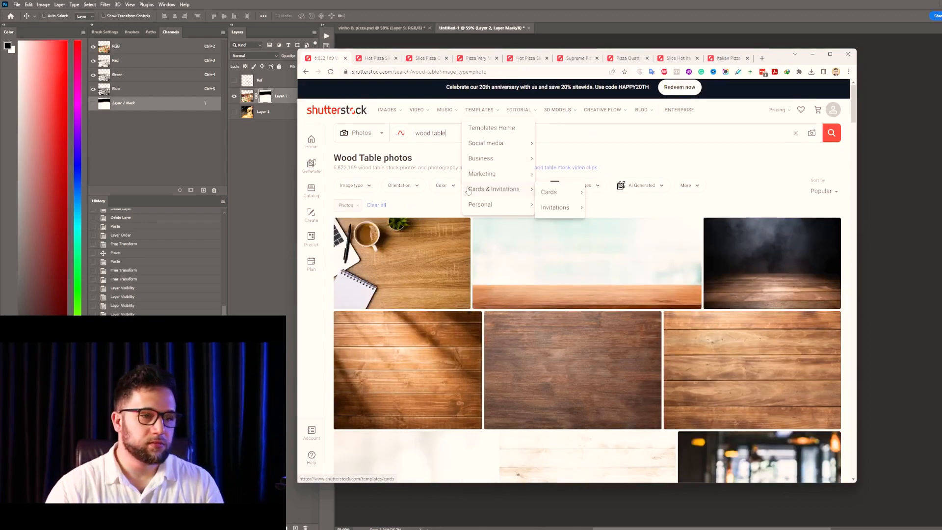
scroll(452, 221, down, 5)
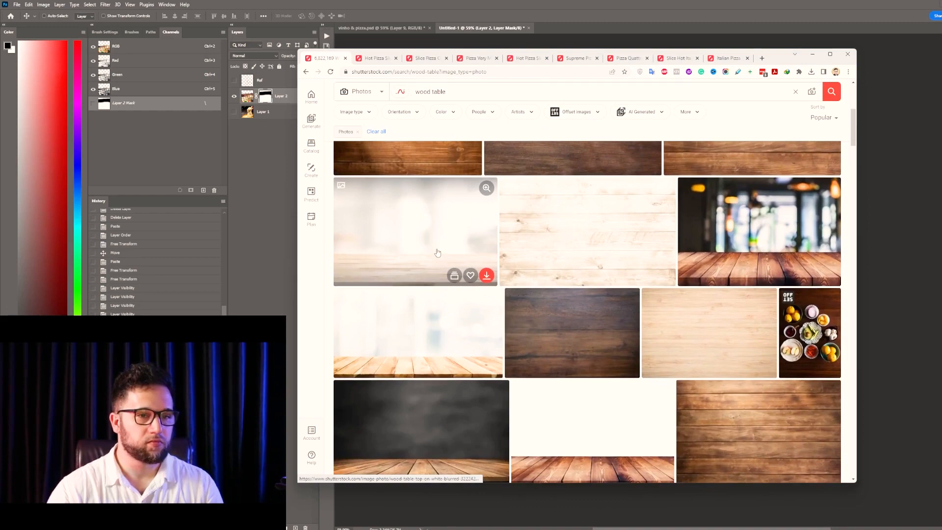
scroll(438, 253, down, 6)
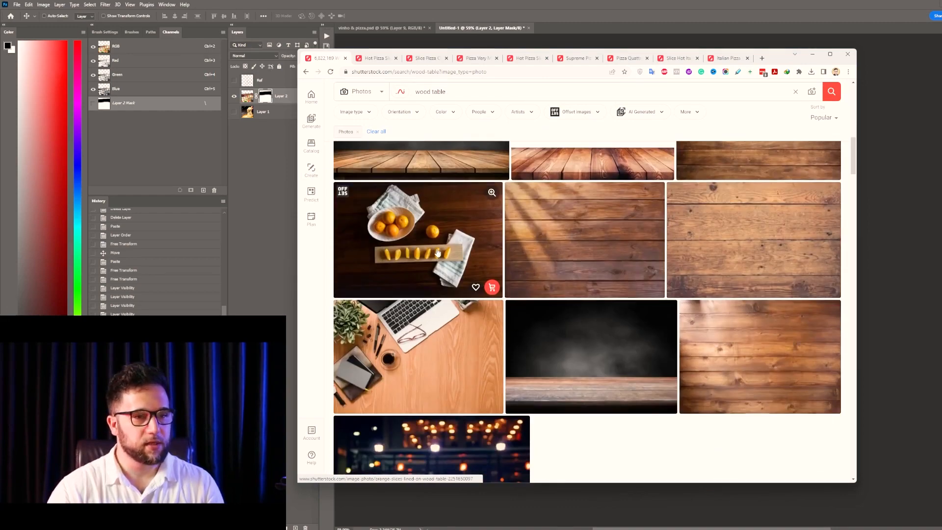
scroll(438, 252, down, 4)
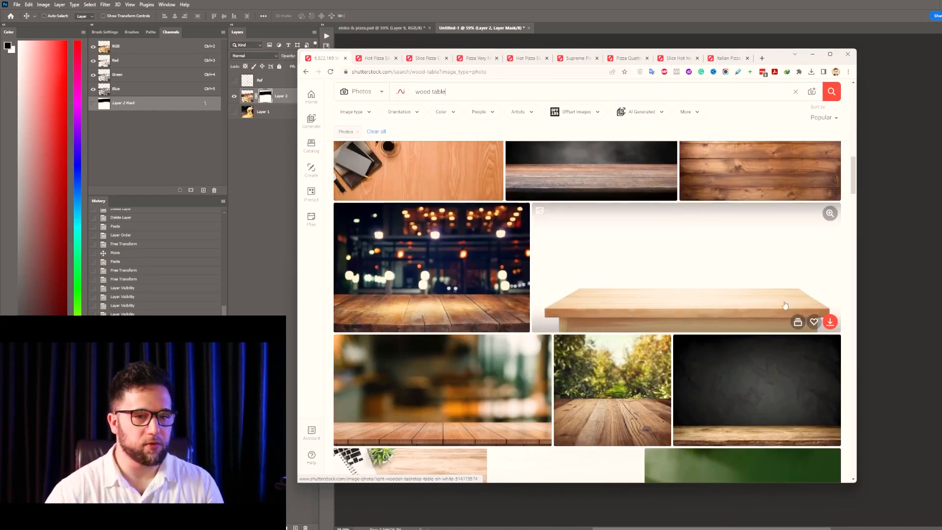
scroll(783, 298, down, 3)
scroll(754, 299, down, 5)
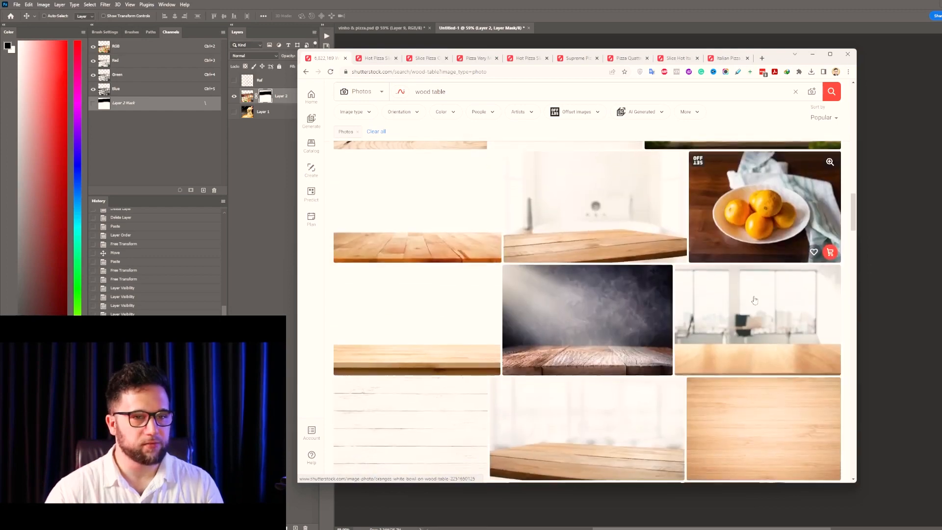
scroll(754, 300, up, 1)
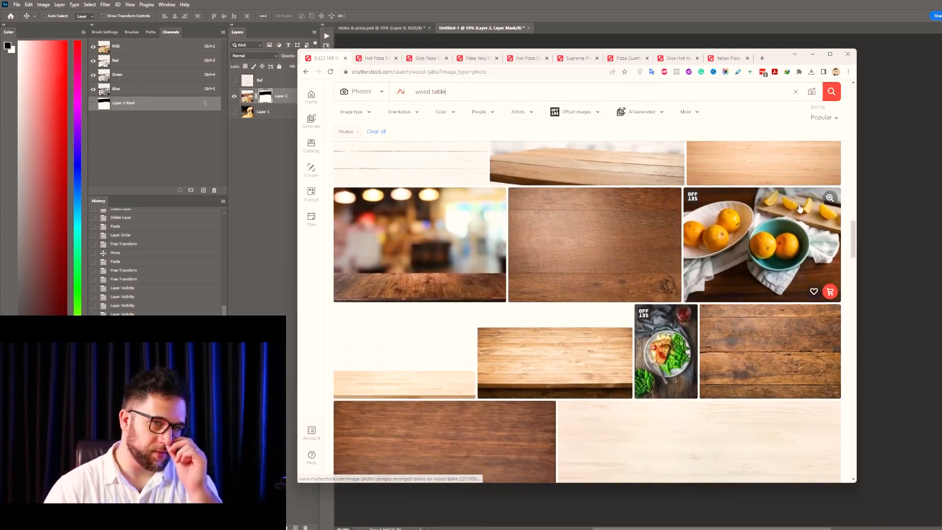
- Compare the wood results with the Photoshop composite, and disable Layer 2's mask to reveal the photo's original wooden background
key(alt+Tab)
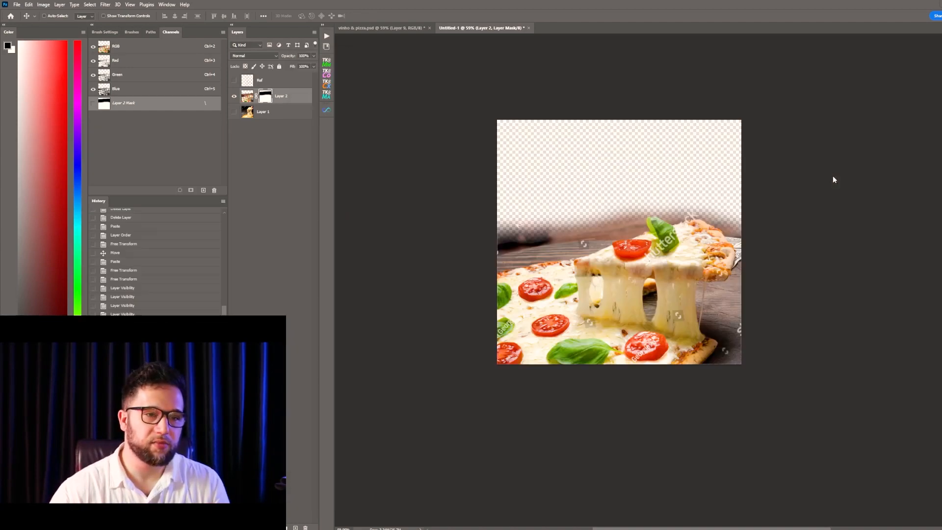
key(alt+Tab)
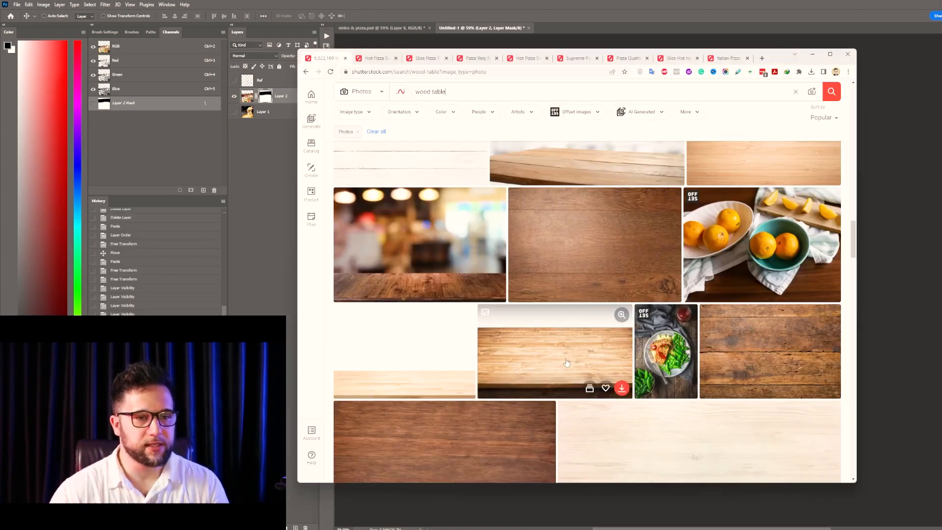
key(alt+Tab)
shift+click(269, 98)
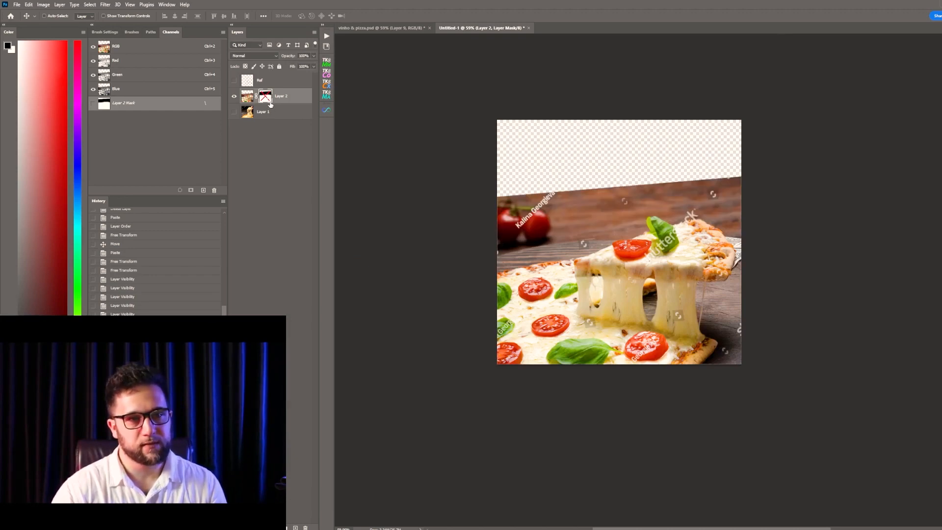
- Switch back to the browser and open the dark brown wood texture photo in a new tab for a closer look
key(alt+Tab)
scroll(482, 322, down, 3)
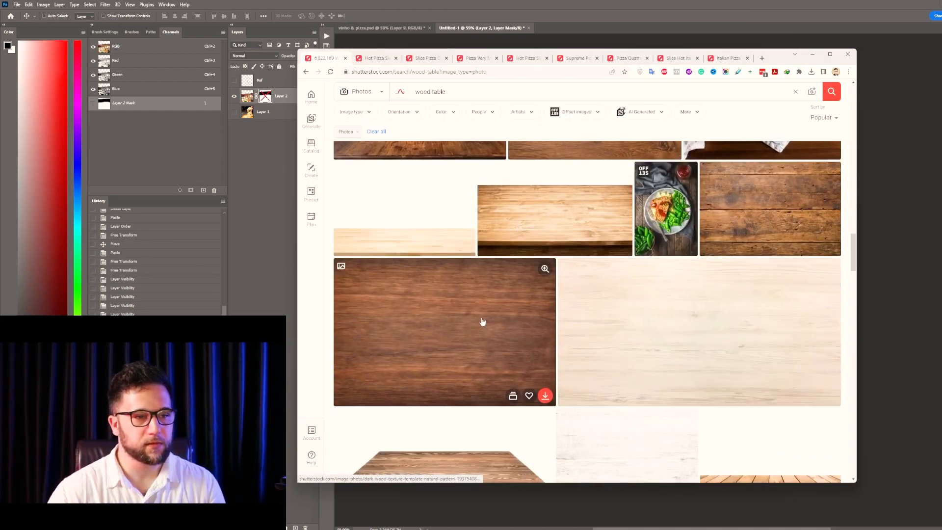
right_click(475, 314)
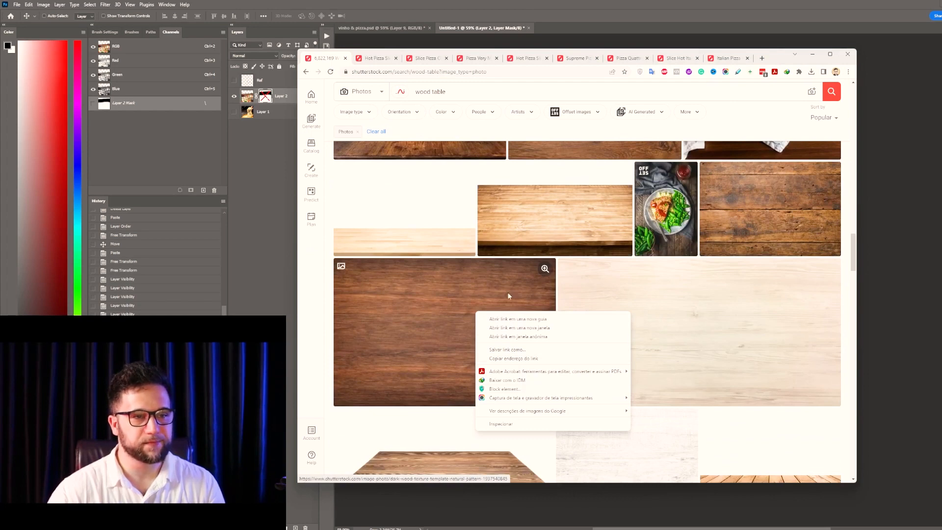
click(520, 320)
click(372, 58)
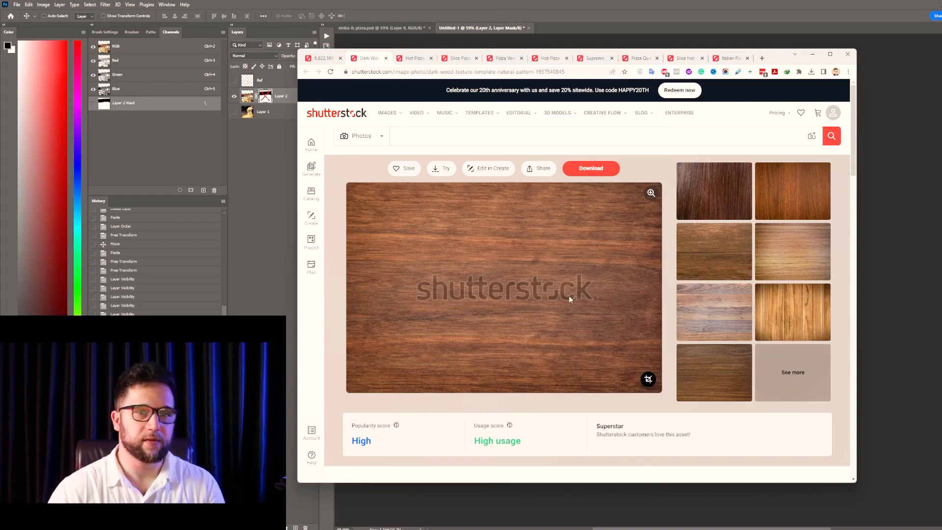
- Open the enlarged preview of the dark wood texture photo, copy the image and paste it as a new layer into the Photoshop composite
click(651, 193)
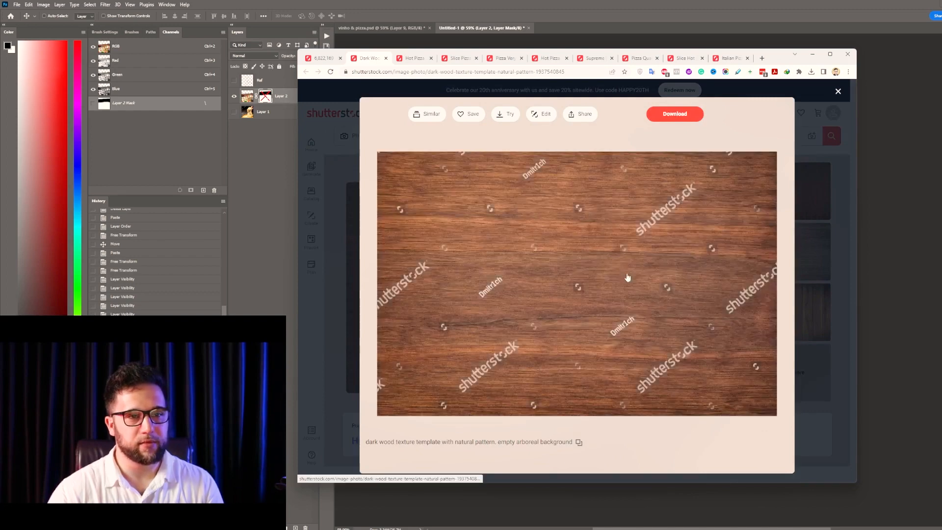
right_click(620, 256)
click(653, 347)
key(alt+Tab)
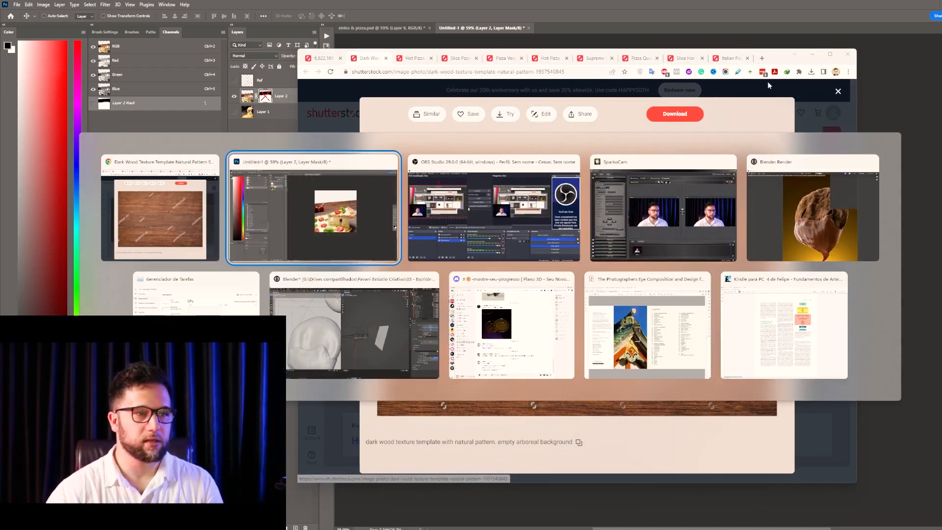
key(ctrl+v)
key(ctrl+t)
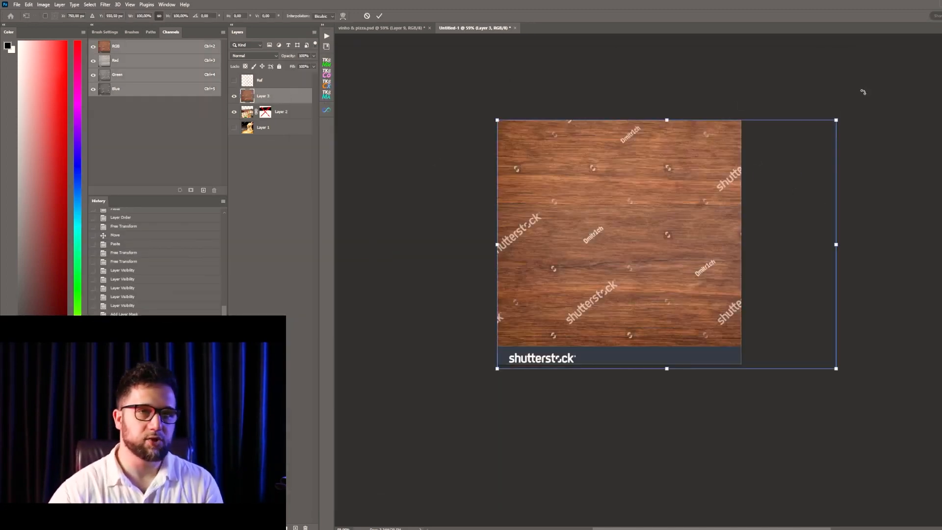
drag(835, 119, 796, 134)
drag(754, 181, 693, 157)
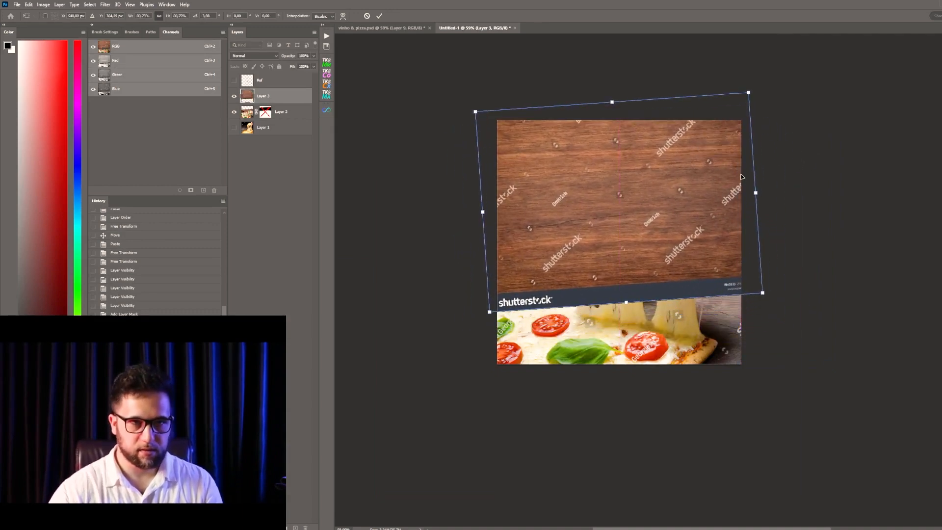
key(Escape)
- Scale the pasted wood texture down, place its layer below Layer 2, and shift the texture to cover the canvas's upper area
key(ctrl+t)
drag(830, 374, 772, 322)
key(Return)
drag(274, 97, 288, 119)
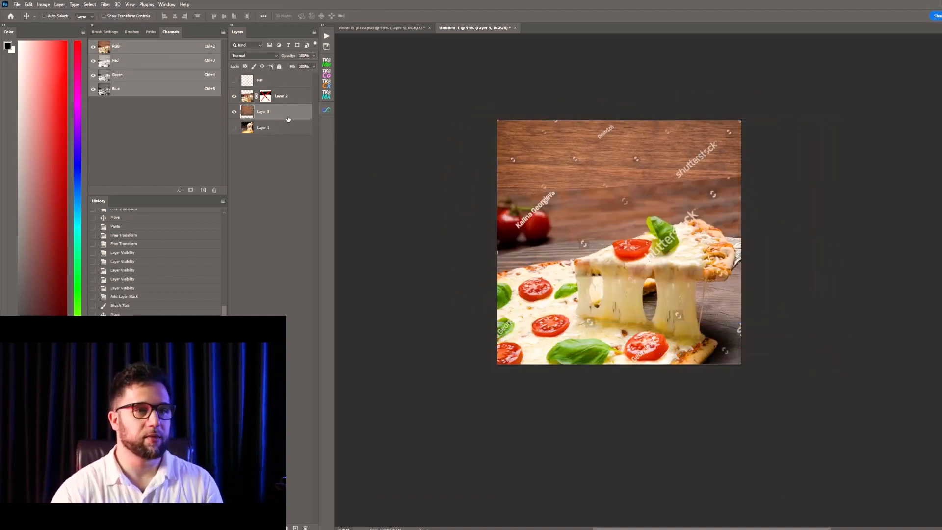
drag(658, 168, 635, 161)
- Enlarge the wood texture on Layer 3 so that it extends well beyond the canvas
key(ctrl+t)
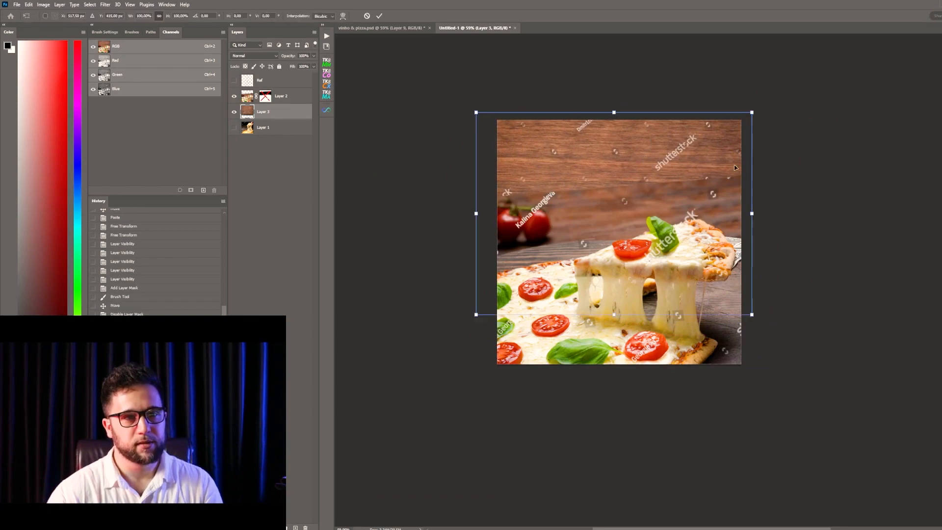
drag(742, 317, 929, 353)
key(Return)
- Try tilting the enlarged wood texture about 4° counterclockwise
key(ctrl+t)
drag(924, 253, 824, 168)
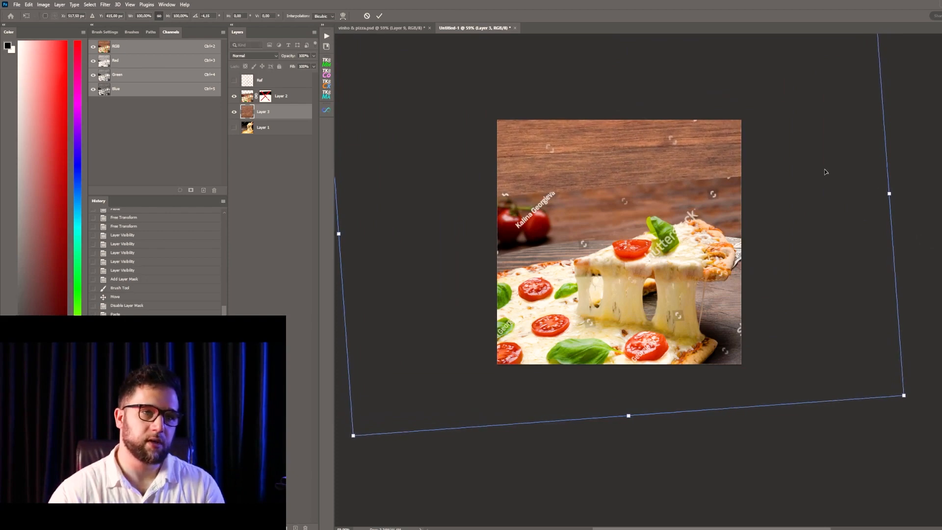
key(Return)
- Rotate the wood texture about 5° counterclockwise and apply a Perspective transform that widens its near edge to resemble a tabletop
key(ctrl+t)
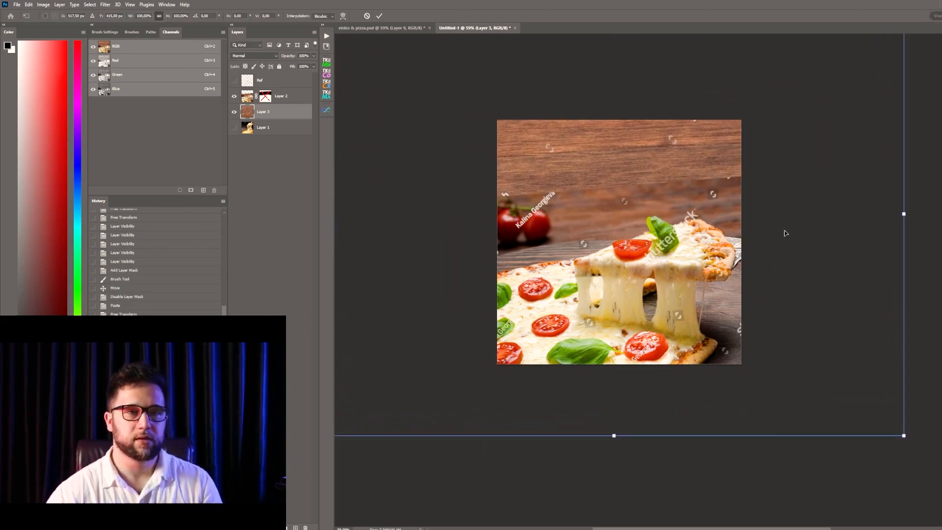
drag(894, 340, 927, 330)
right_click(644, 253)
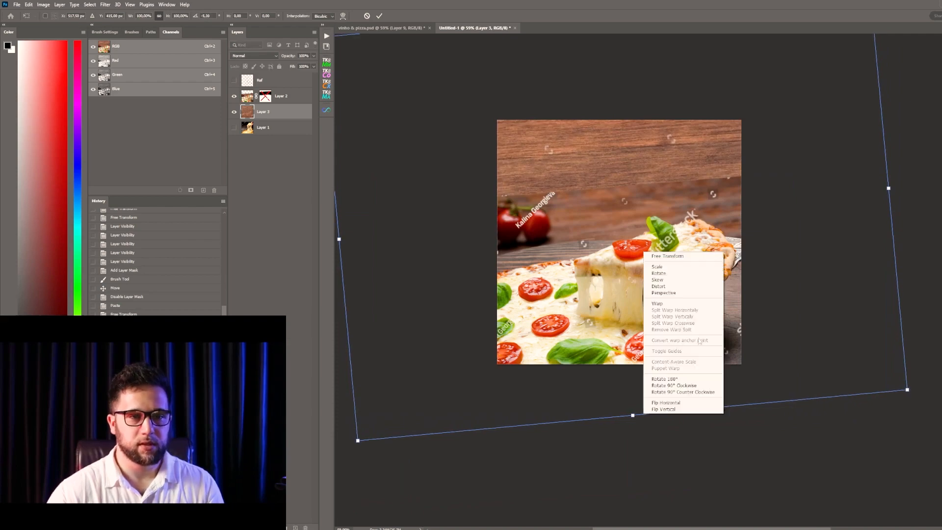
click(677, 293)
drag(763, 169, 775, 255)
key(ctrl+minus)
drag(817, 392, 941, 380)
drag(778, 53, 764, 71)
drag(811, 373, 648, 309)
drag(817, 313, 903, 289)
drag(568, 278, 821, 346)
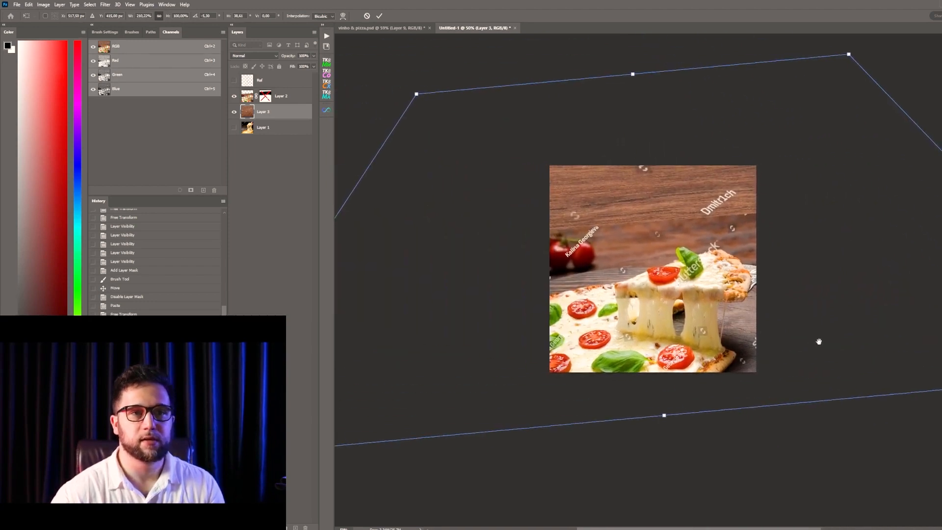
key(Return)
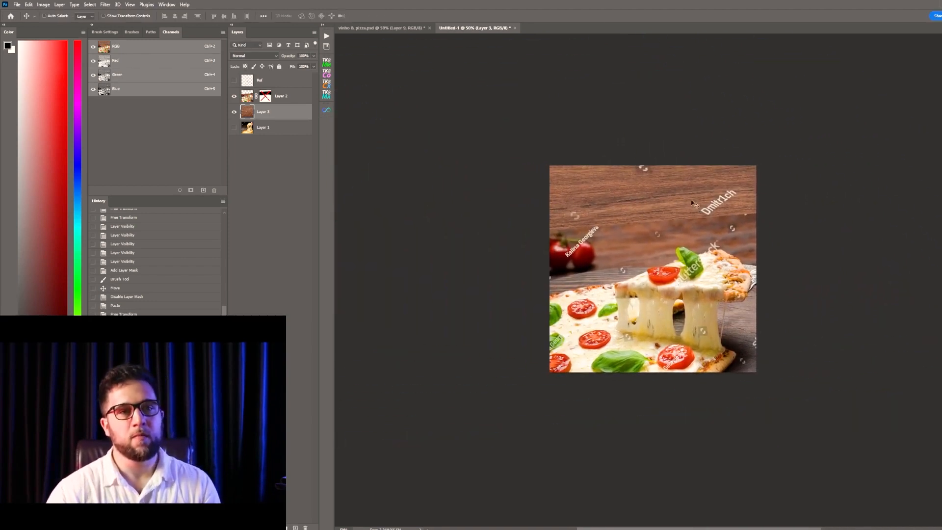
- Apply a Gaussian Blur with a 6 pixel radius to the wood texture layer
click(96, 4)
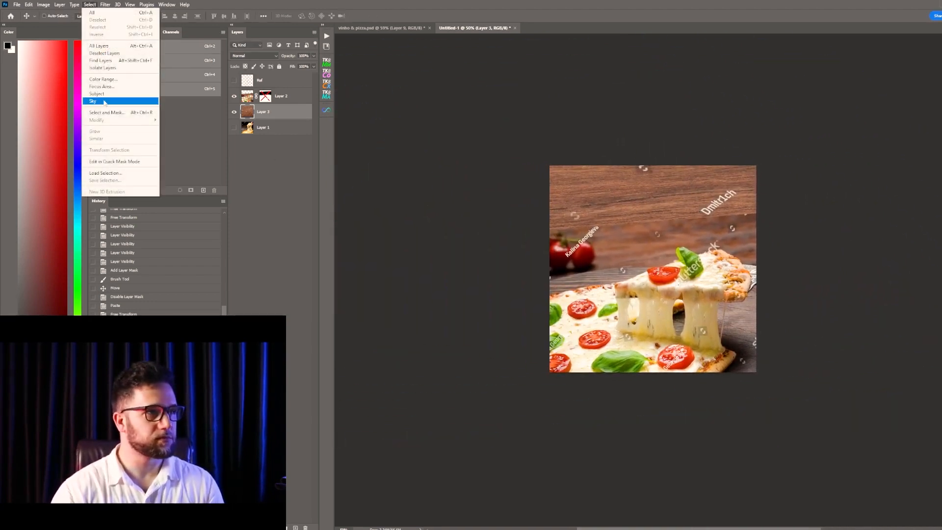
mouse_move(106, 5)
mouse_move(113, 103)
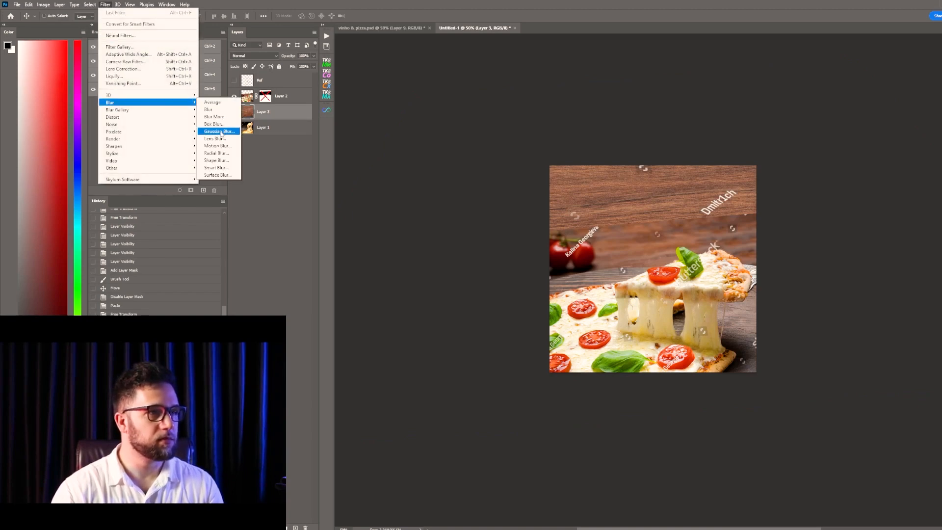
click(216, 129)
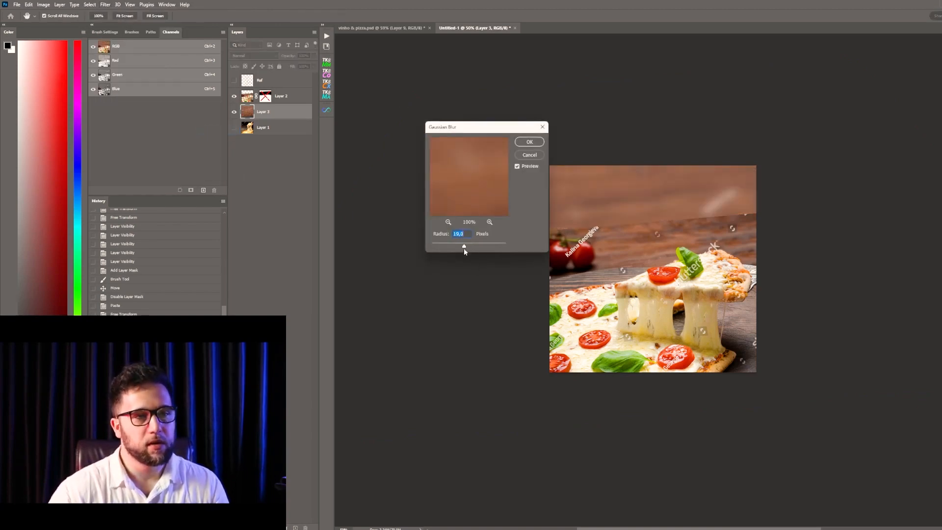
text(5)
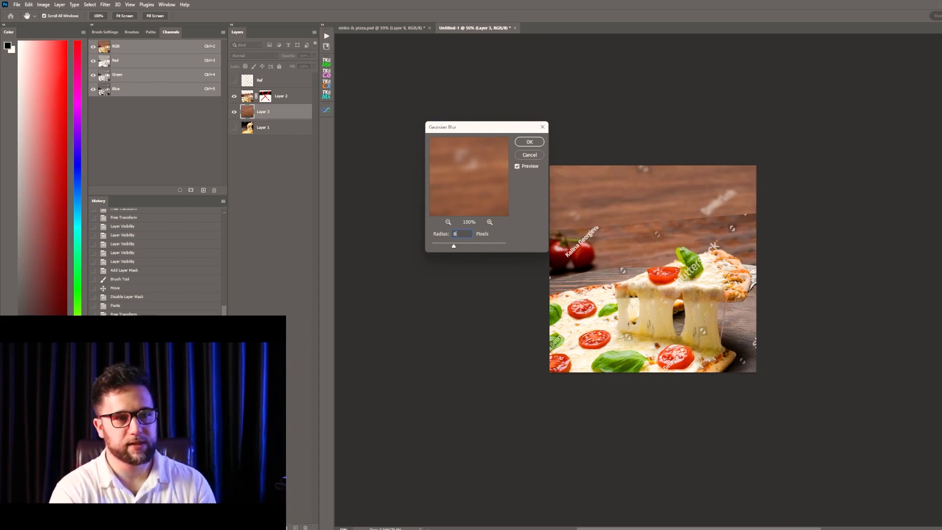
key(Return)
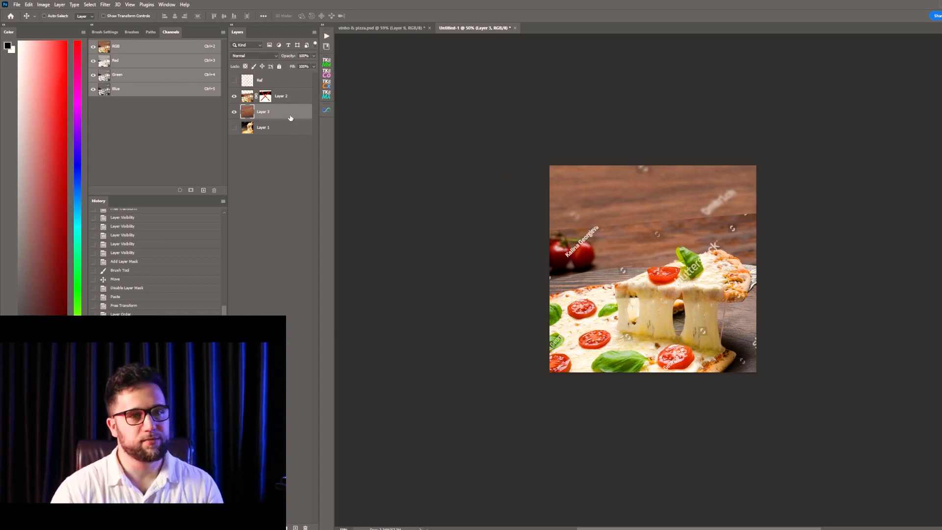
- Enable Layer 2's mask and paint out the background tomatoes above the pizza, checking the blend by toggling Layer 3's visibility
click(273, 99)
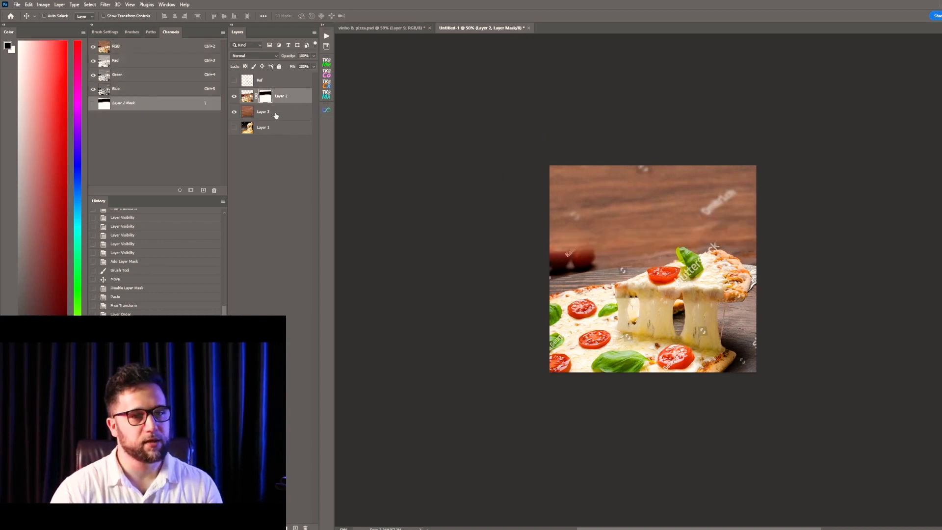
key(b)
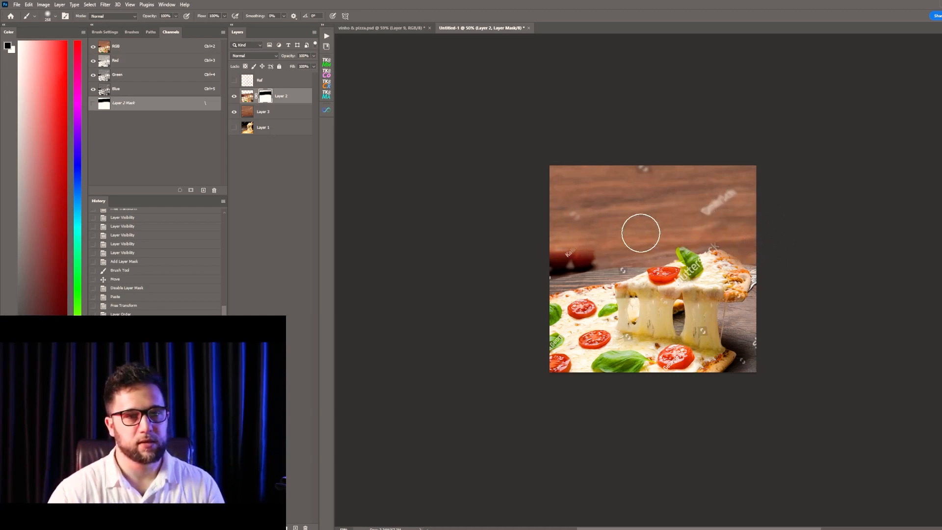
mouse_move(652, 240)
mouse_down()
mouse_move(566, 242)
mouse_move(585, 241)
mouse_move(528, 252)
mouse_up()
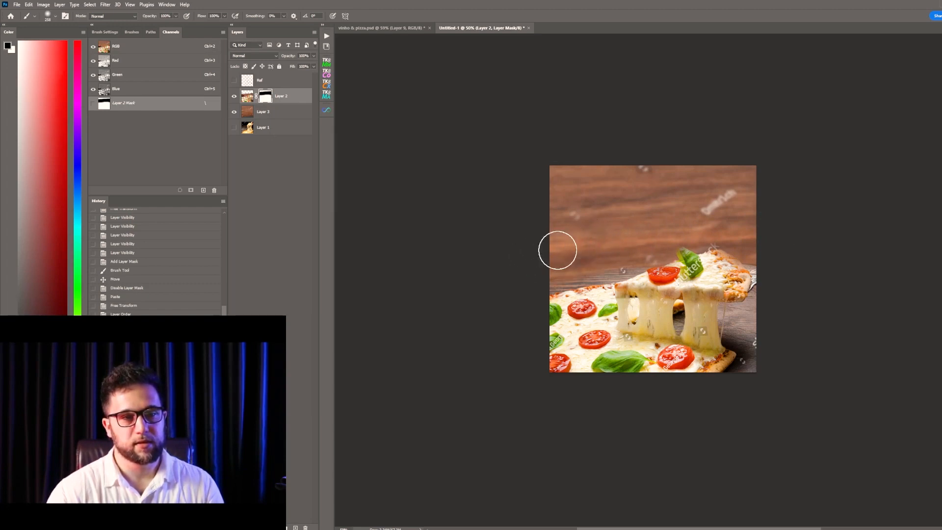
key(v)
click(234, 112)
click(234, 112)
key(ctrl+t)
right_click(639, 227)
key(Escape)
key(Escape)
click(293, 114)
key(ctrl+t)
right_click(661, 214)
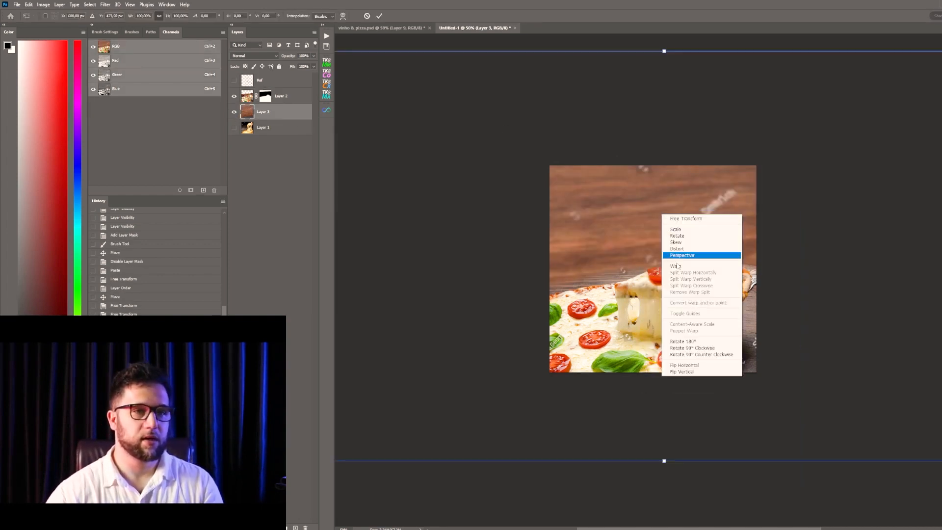
key(Escape)
drag(790, 416, 602, 400)
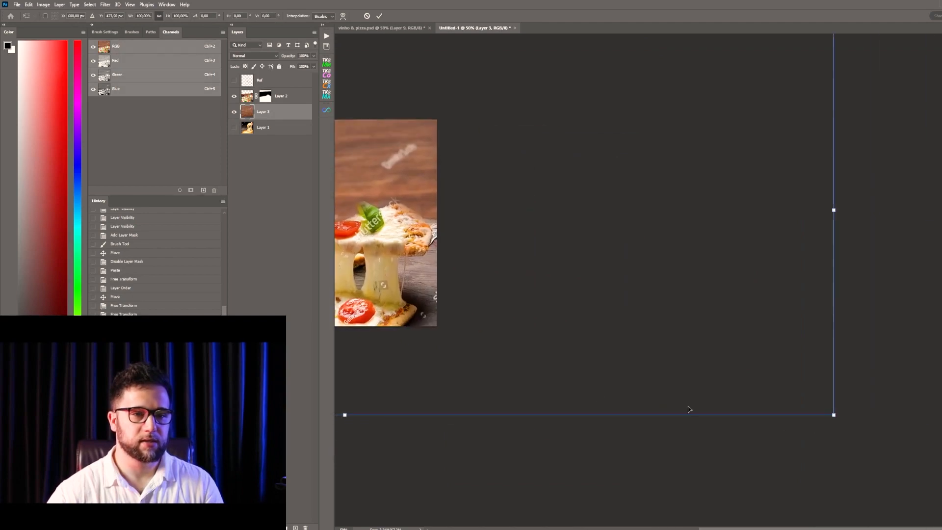
drag(836, 414, 934, 410)
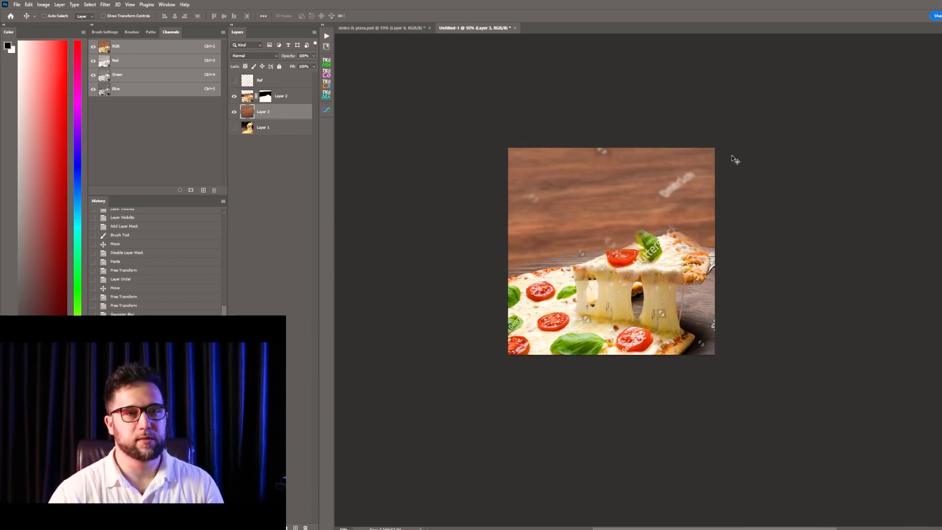
- Toggle Layer 2's mask off and on to compare the masked pizza with the original photo
click(267, 98)
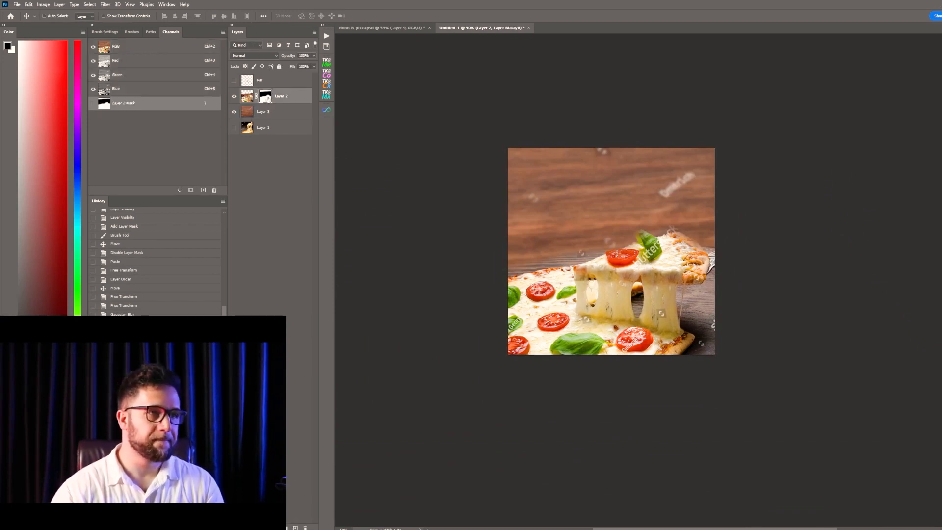
shift+click(268, 98)
key(b)
shift+click(268, 98)
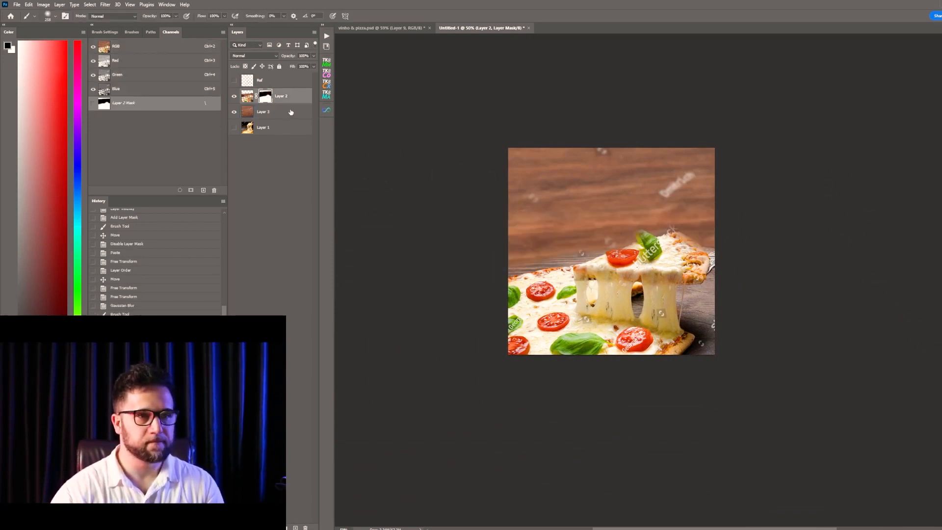
- Paint white on Layer 2's mask with a smaller brush to restore the lifted slice's upper edge, its crust and the table edge
key(bracketleft)
key(bracketleft)
key(bracketleft)
key(bracketleft)
key(bracketleft)
key(bracketleft)
key(bracketleft)
key(x)
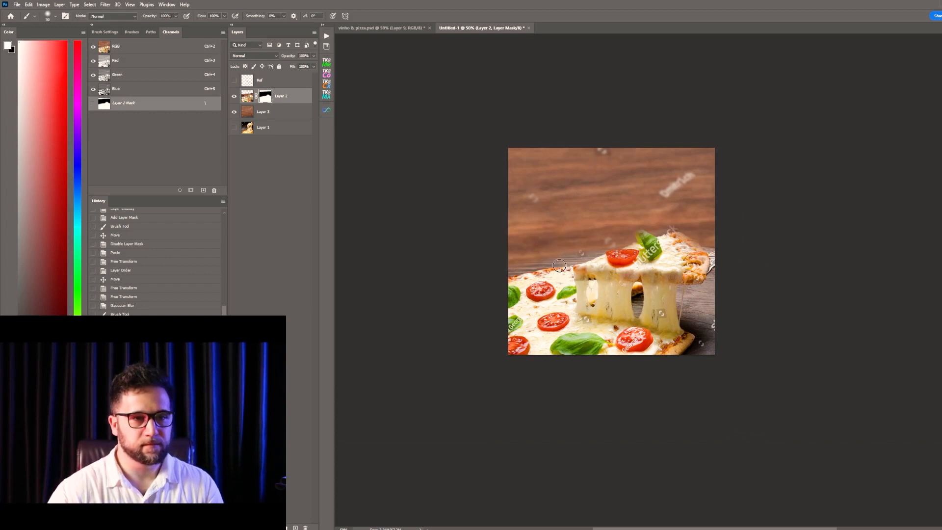
click(605, 262)
click(615, 256)
click(631, 250)
mouse_move(640, 239)
mouse_down()
mouse_move(667, 232)
mouse_move(700, 249)
mouse_up()
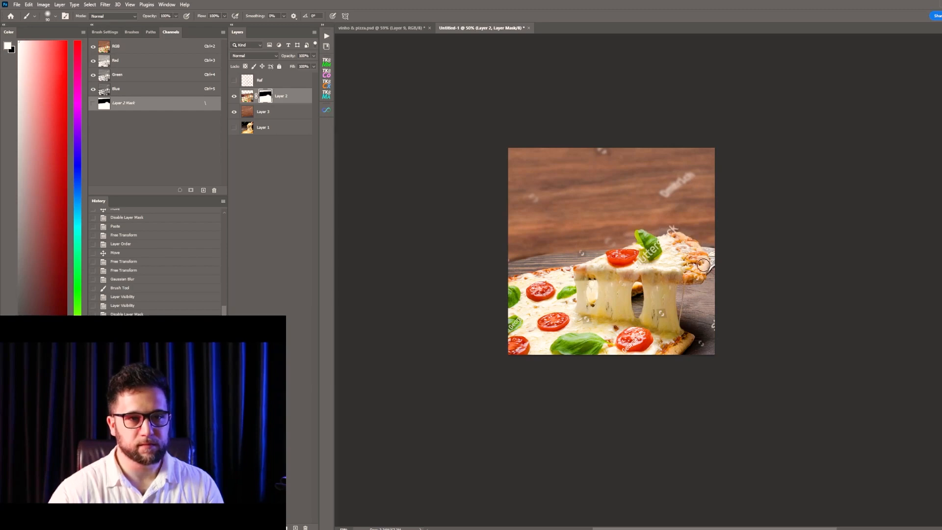
click(570, 256)
- Refine Layer 2's mask close up around the basil and slice crust, hiding leftover original background with black
key(z)
mouse_move(554, 243)
mouse_down()
mouse_move(632, 242)
mouse_move(604, 243)
mouse_up()
drag(660, 239, 574, 323)
drag(703, 241, 738, 203)
drag(744, 248, 685, 260)
key(x)
drag(733, 239, 728, 245)
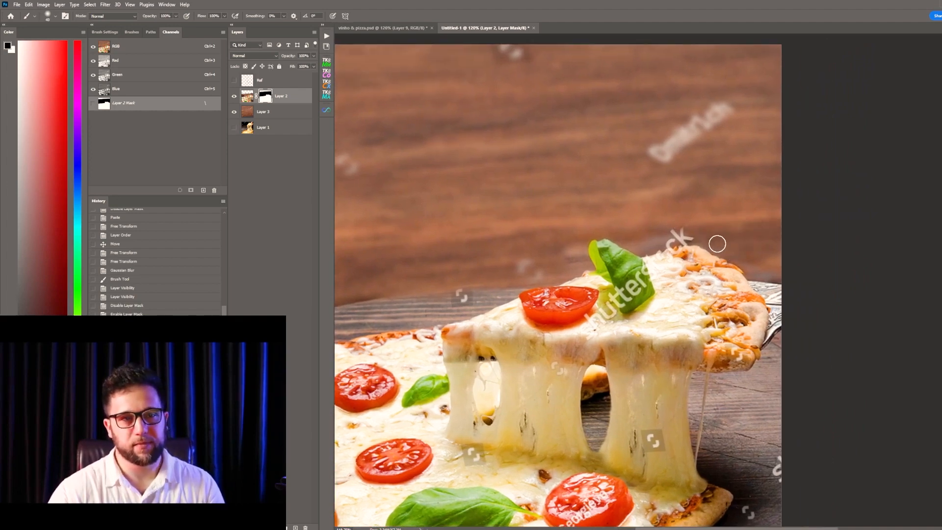
drag(762, 271, 804, 283)
mouse_move(653, 229)
mouse_down()
mouse_move(641, 238)
mouse_move(698, 227)
mouse_move(639, 242)
mouse_up()
mouse_move(515, 255)
mouse_down()
mouse_move(600, 236)
mouse_move(682, 233)
mouse_move(486, 265)
mouse_move(435, 297)
mouse_move(506, 275)
mouse_move(446, 296)
mouse_up()
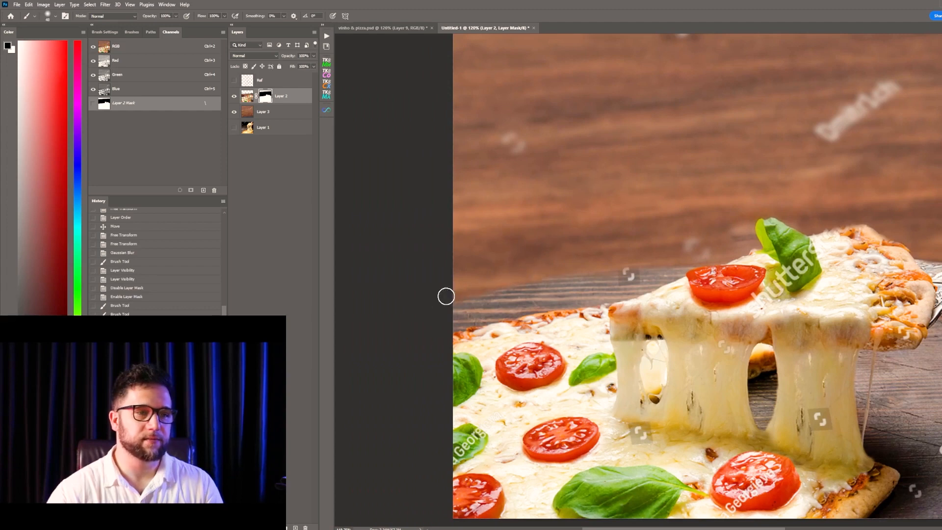
- Review the whole composite of the masked pizza over the blurred wood background
key(z)
drag(578, 252, 505, 252)
mouse_move(602, 309)
mouse_down()
mouse_move(565, 284)
mouse_move(623, 263)
mouse_move(607, 266)
mouse_up()
drag(606, 266, 642, 273)
key(v)
click(251, 98)
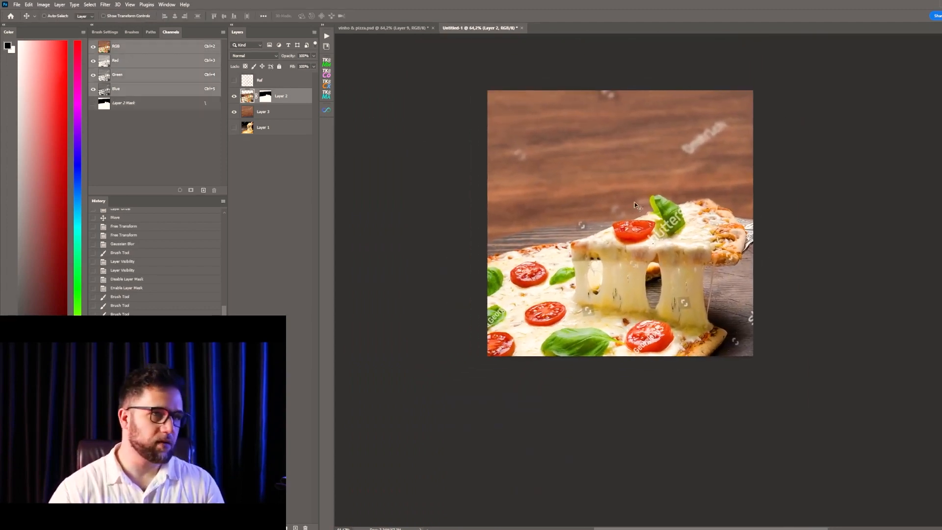
drag(647, 299, 647, 279)
drag(633, 198, 629, 216)
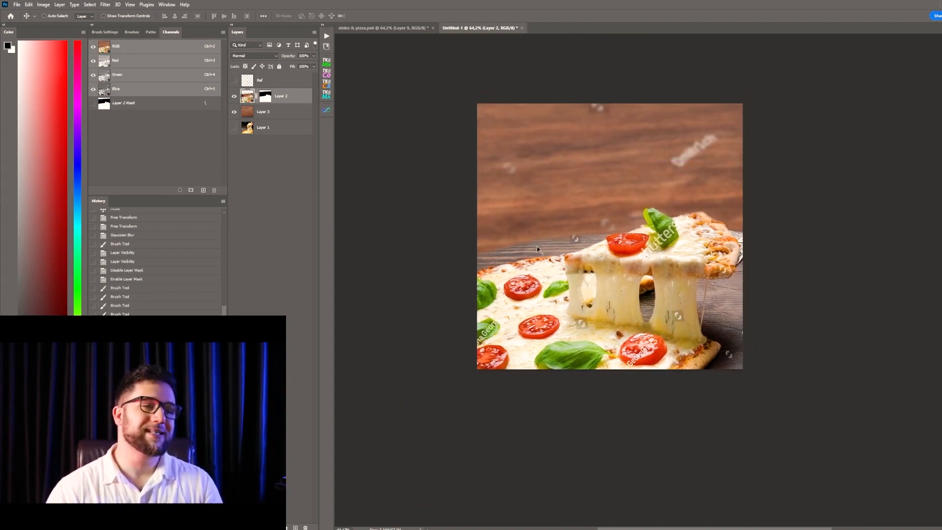
drag(567, 276, 564, 265)
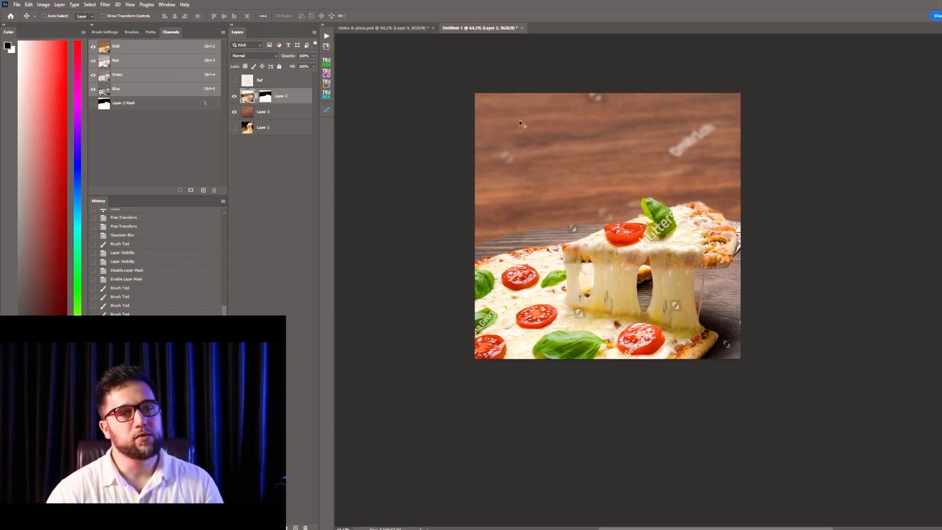
drag(690, 170, 687, 155)
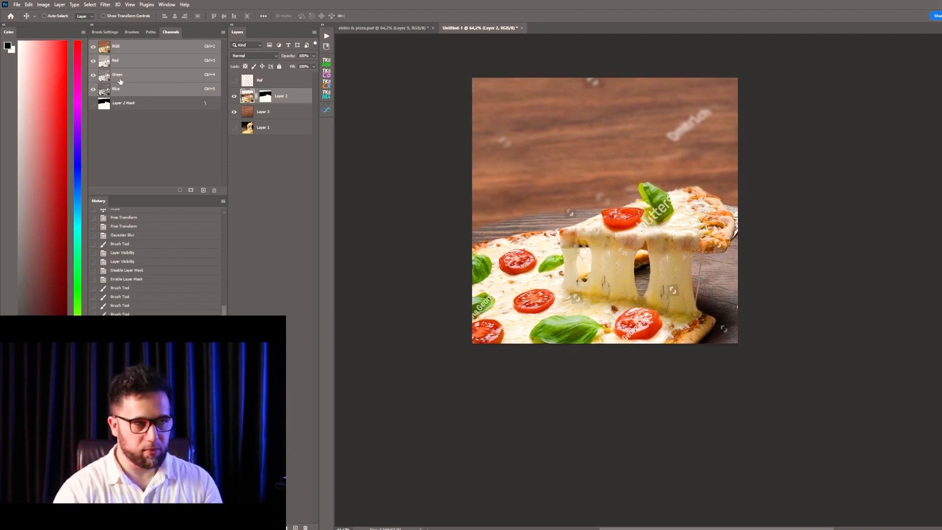
- Add a new layer above the Ref layer and sketch a black rectangle in the canvas's upper-left area with a hard 5 px brush
click(256, 82)
key(ctrl+shift+alt+n)
key(b)
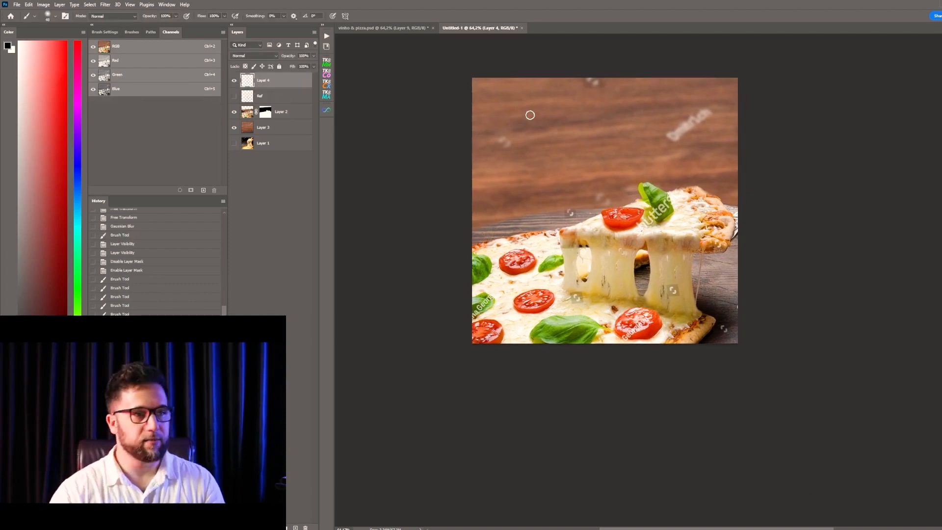
right_click(533, 121)
click(584, 130)
text(5)
drag(591, 157, 646, 153)
key(Return)
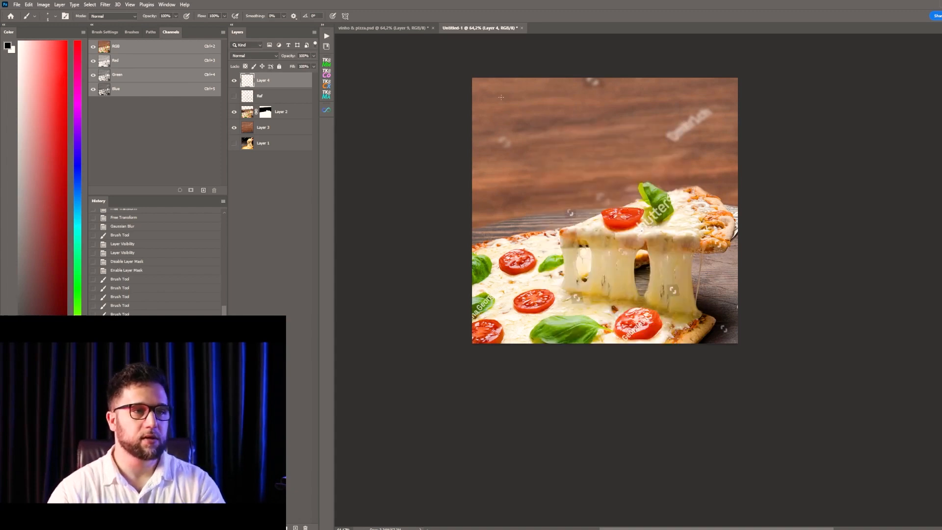
mouse_move(484, 103)
mouse_down()
mouse_move(581, 104)
mouse_move(486, 104)
mouse_move(492, 140)
mouse_move(600, 139)
mouse_move(601, 107)
mouse_move(564, 104)
mouse_up()
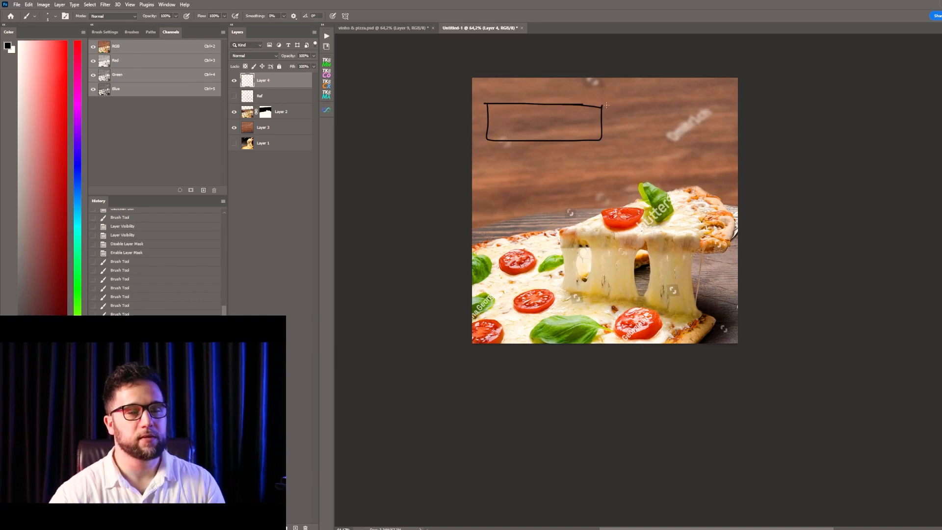
- Sketch a black ellipse on Layer 4 around the lower-right tomato and crust, running off the canvas edge
drag(622, 188, 617, 173)
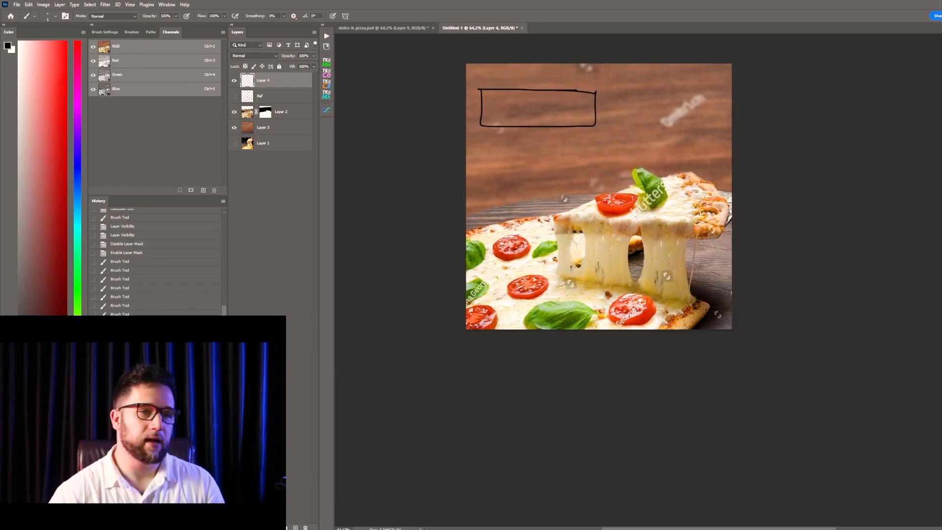
mouse_move(716, 283)
mouse_down()
mouse_move(651, 283)
mouse_move(607, 294)
mouse_move(593, 309)
mouse_move(624, 333)
mouse_up()
drag(703, 286, 715, 318)
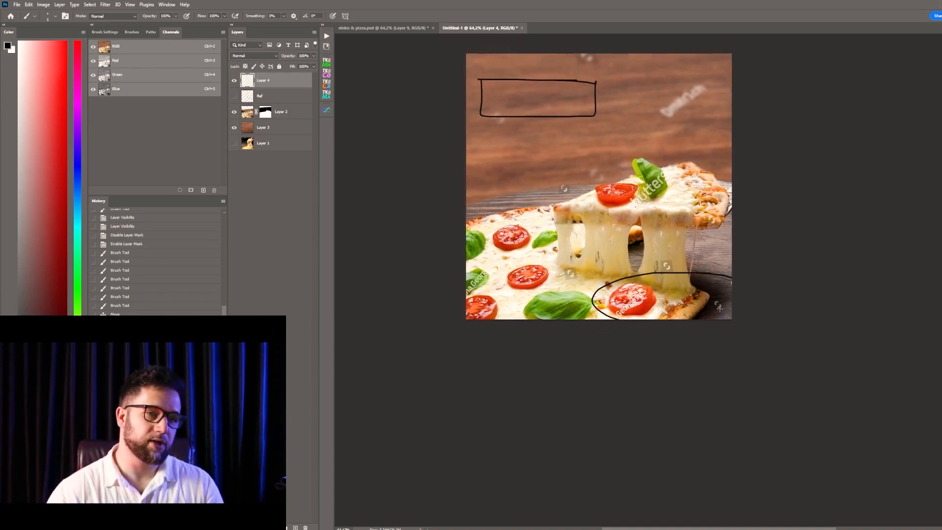
- Check the sketched layout against the Crop tool's Rule of Thirds overlay, keeping the canvas size
key(c)
click(214, 15)
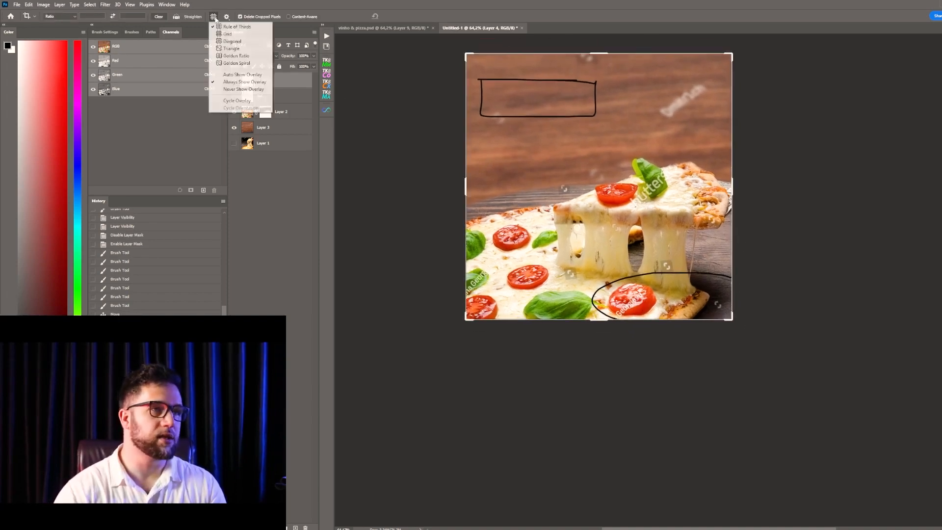
click(245, 29)
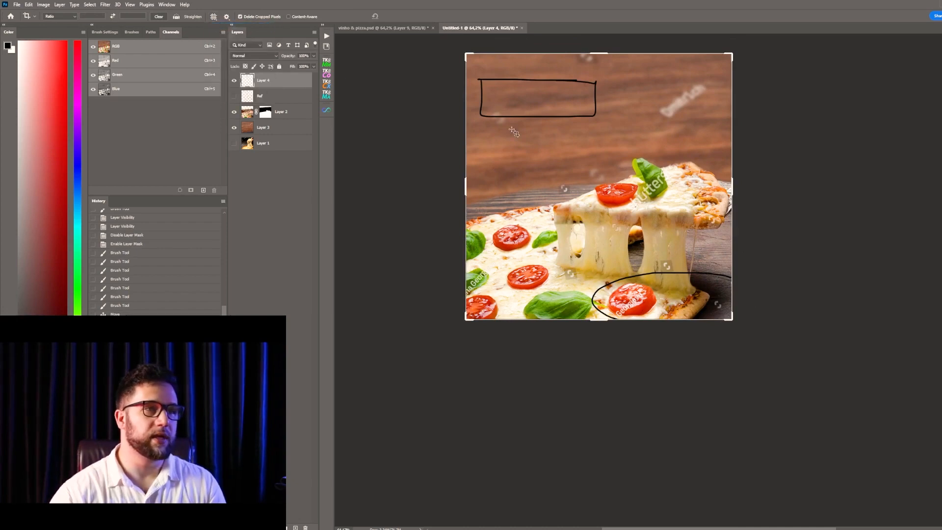
click(587, 215)
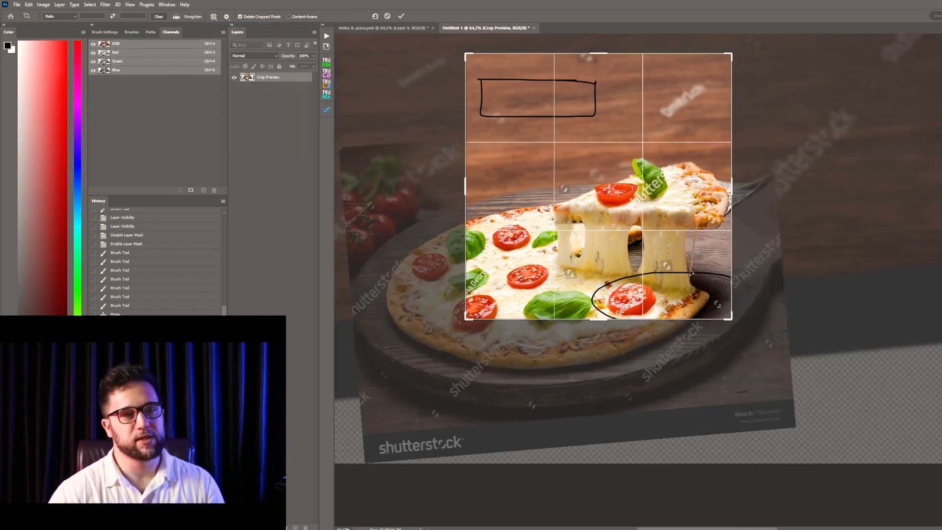
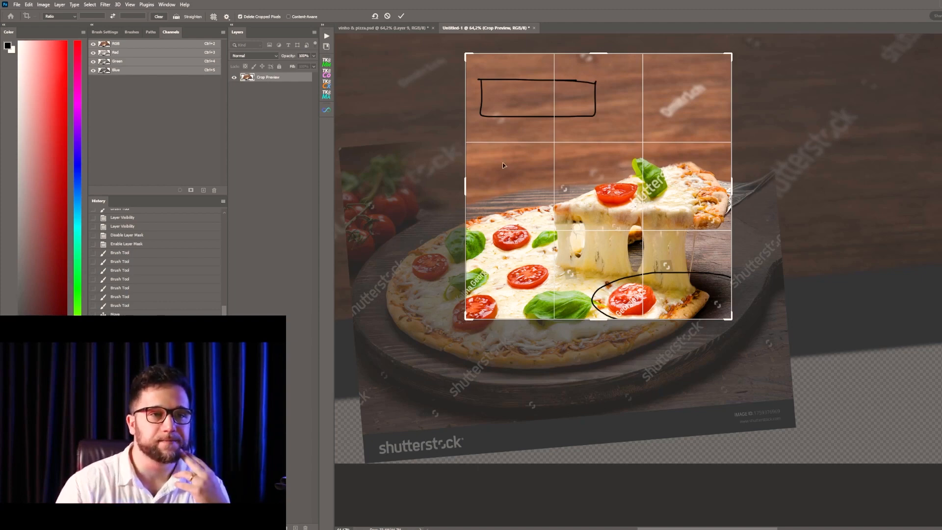
key(Return)
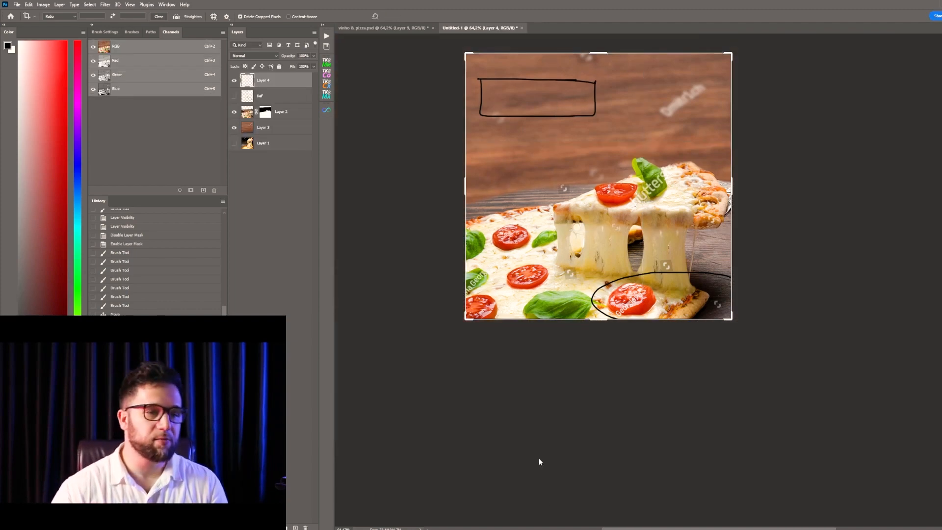
- Hide the Layer 4 sketch, switch to Shutterstock in the browser and download the dark wood texture as a Large JPG
click(234, 80)
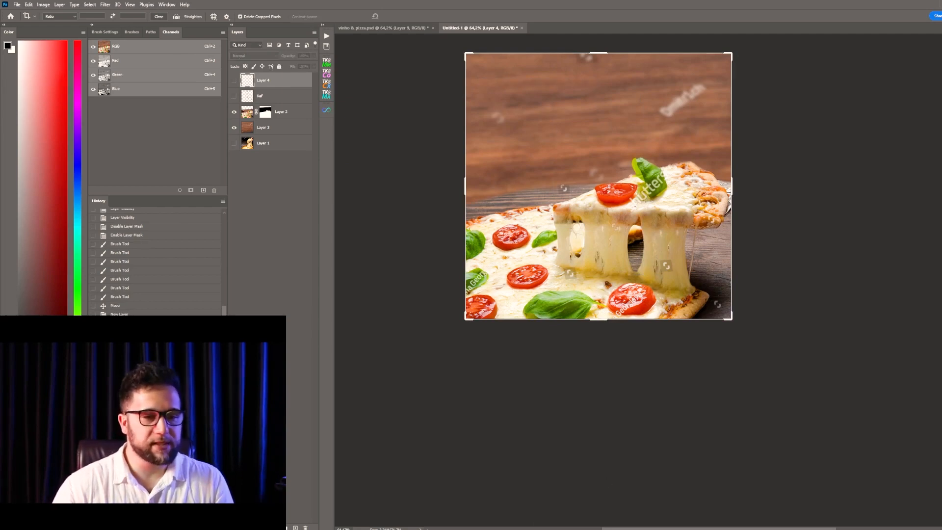
mouse_move(488, 527)
click(488, 498)
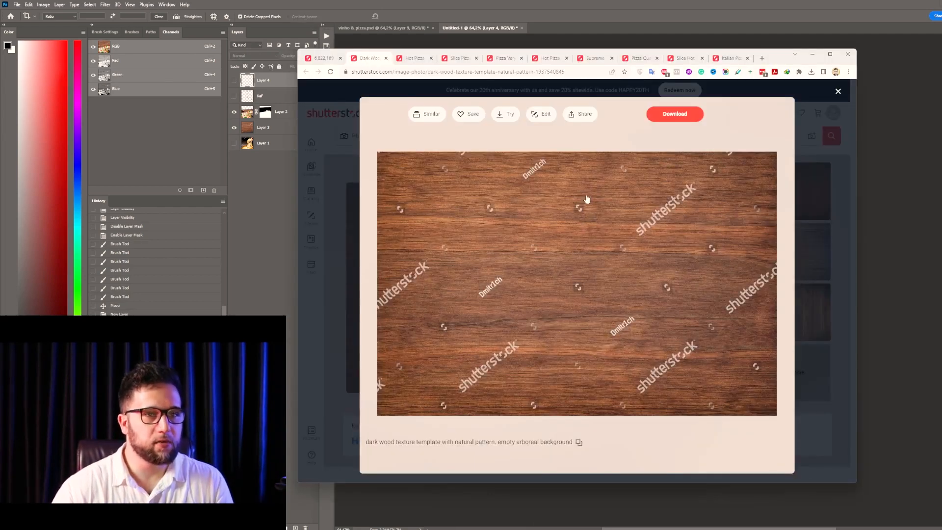
click(674, 114)
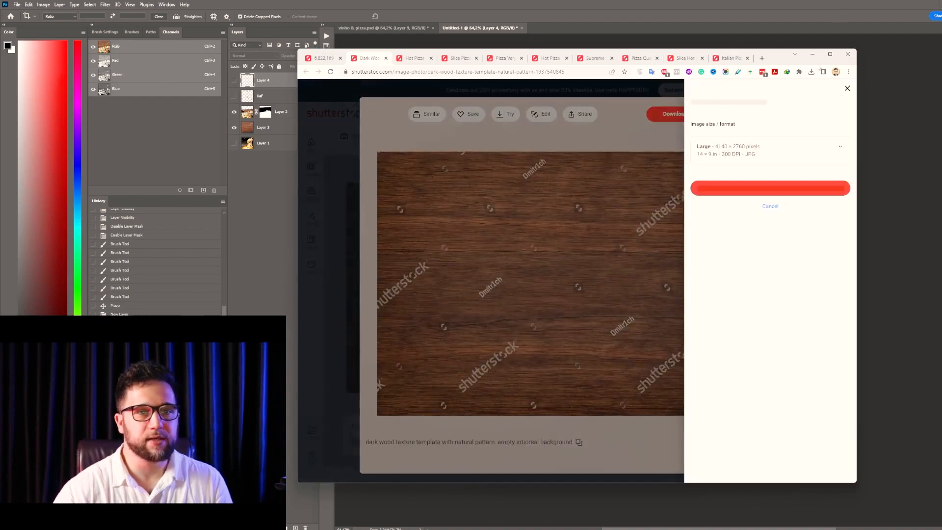
click(815, 379)
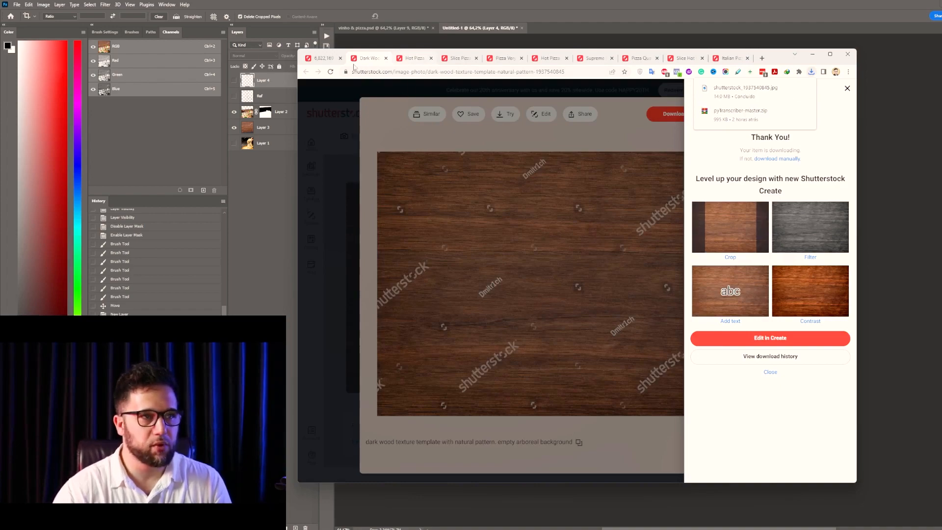
- Compare the candidate pizza photos in the open Shutterstock pages, including the tall cheese-melting one
click(412, 58)
click(504, 58)
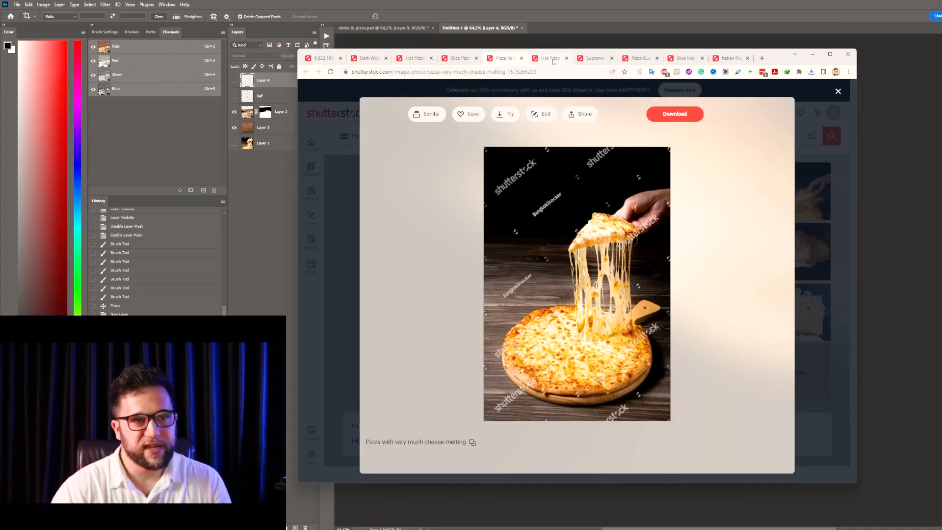
click(548, 58)
click(505, 59)
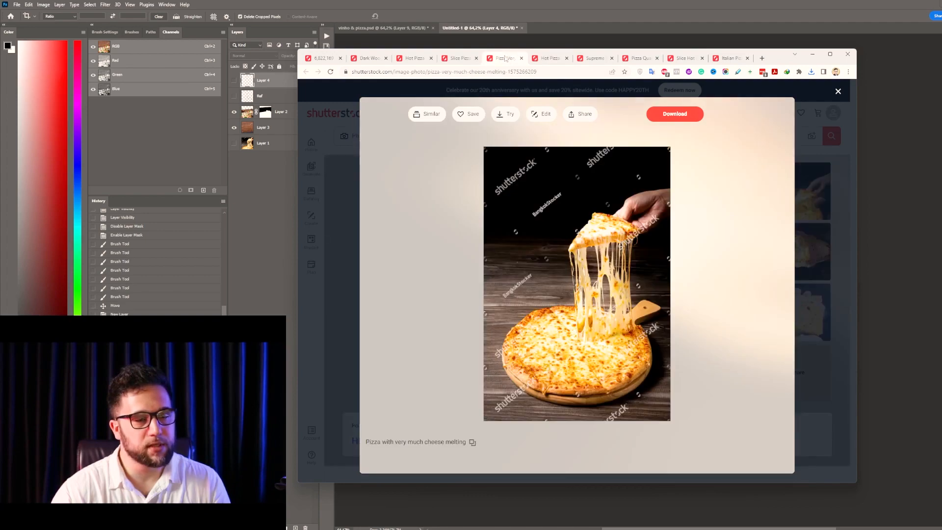
click(545, 60)
click(496, 59)
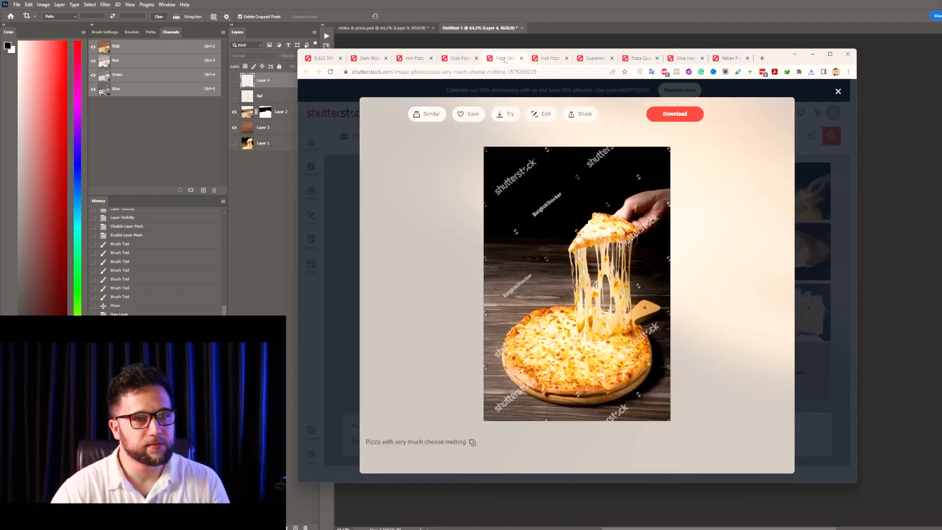
- Return to Photoshop, hide Layer 2, show Layer 1 above Layer 3 and reposition its cheese-pull photo on the canvas
click(259, 145)
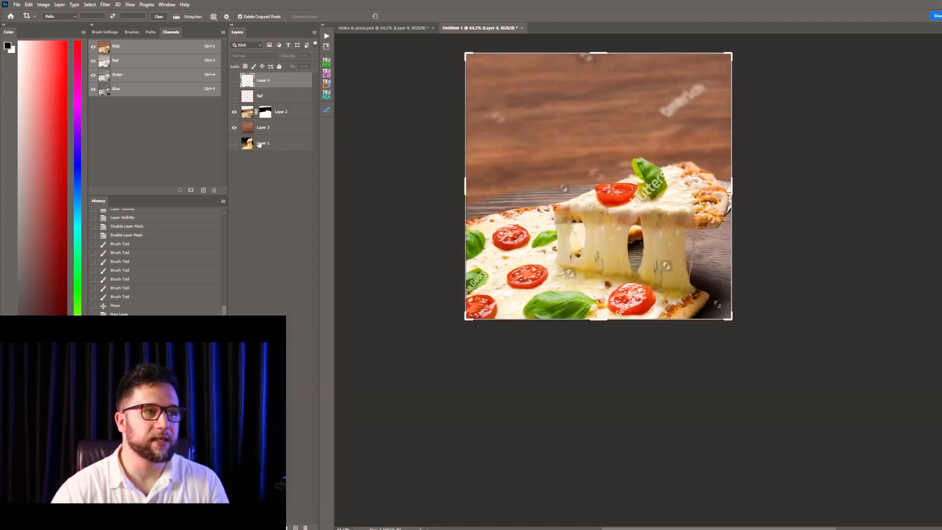
click(234, 112)
click(234, 142)
drag(276, 146, 277, 132)
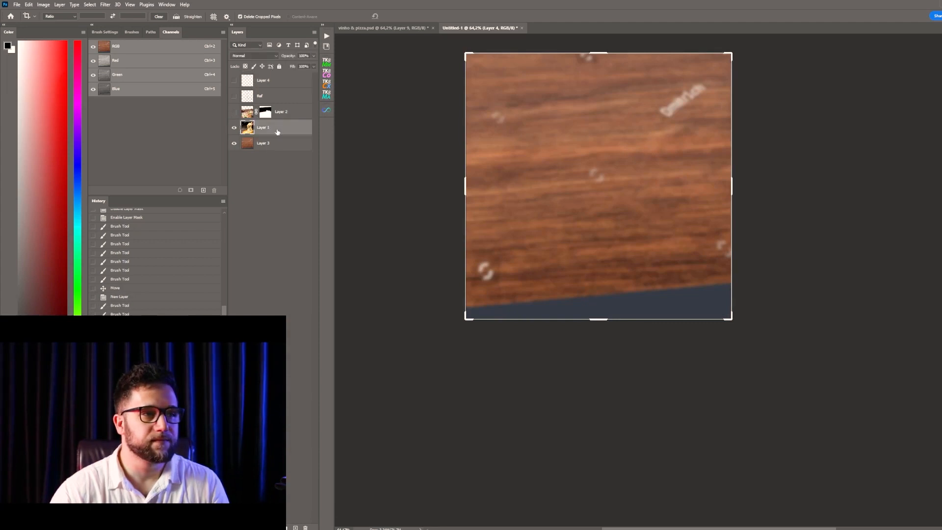
key(v)
drag(669, 125, 655, 173)
drag(626, 248, 628, 223)
drag(629, 260, 627, 285)
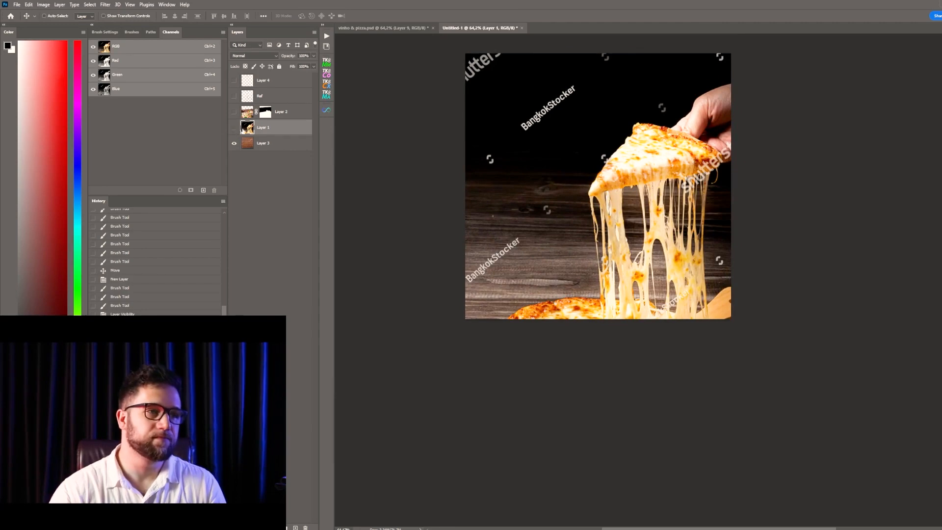
- Hide Layer 1, put it back beneath Layer 3 and show Layer 2 again
click(234, 128)
drag(248, 128, 248, 146)
click(234, 112)
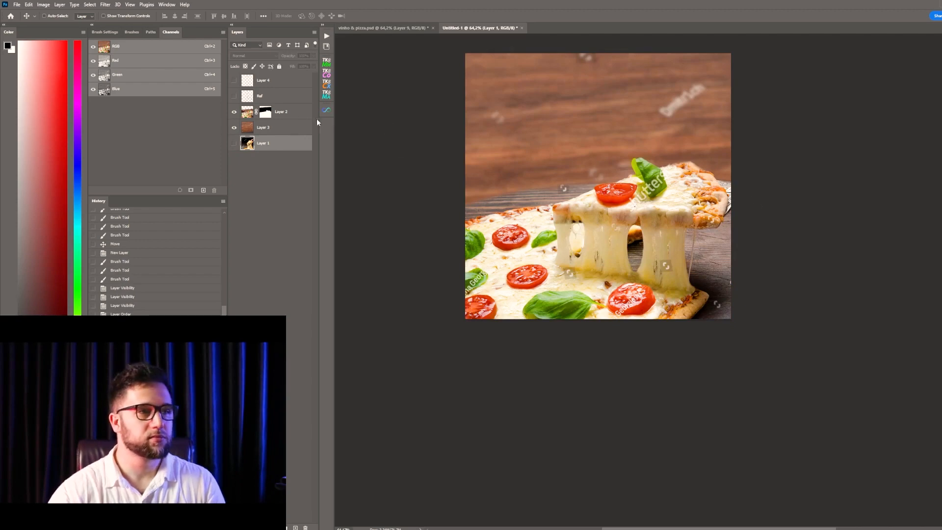
drag(301, 115, 309, 146)
click(283, 148)
- Switch to Shutterstock and download the hot pizza slice photo as a Large 7156 × 4760 JPG with the Standard license
key(alt+Tab)
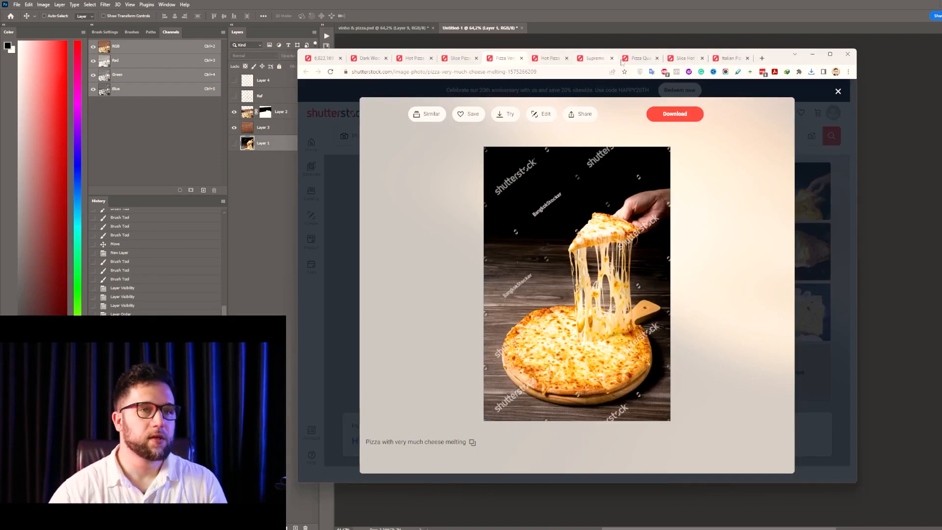
click(551, 58)
click(681, 119)
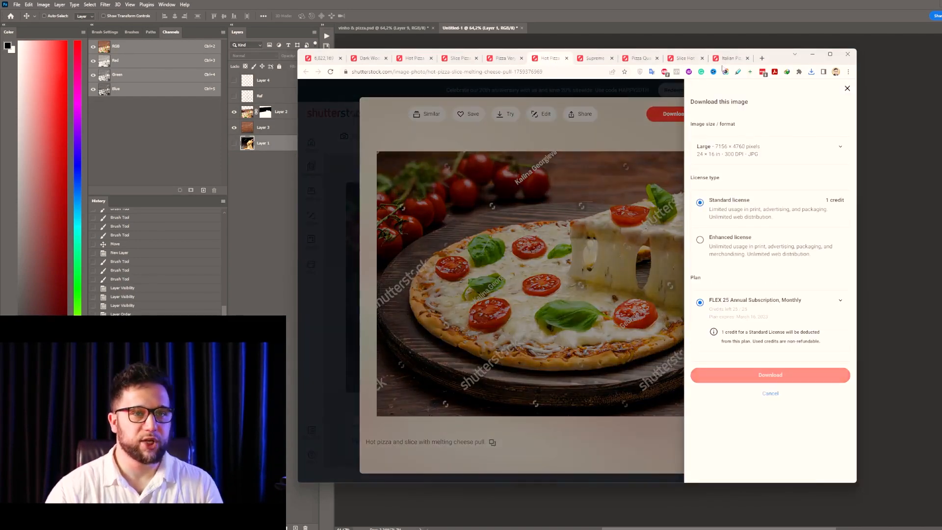
click(770, 375)
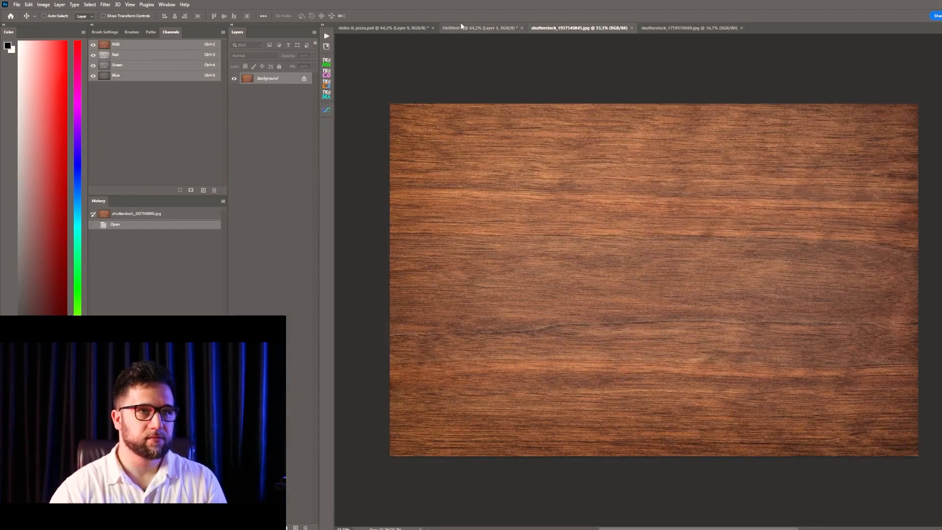
- Bring the downloaded pizza photo into Untitled-1 beneath Layer 3 as a Smart Object named img_pizza
click(686, 30)
drag(537, 59, 546, 210)
right_click(278, 144)
click(326, 256)
double_click(263, 143)
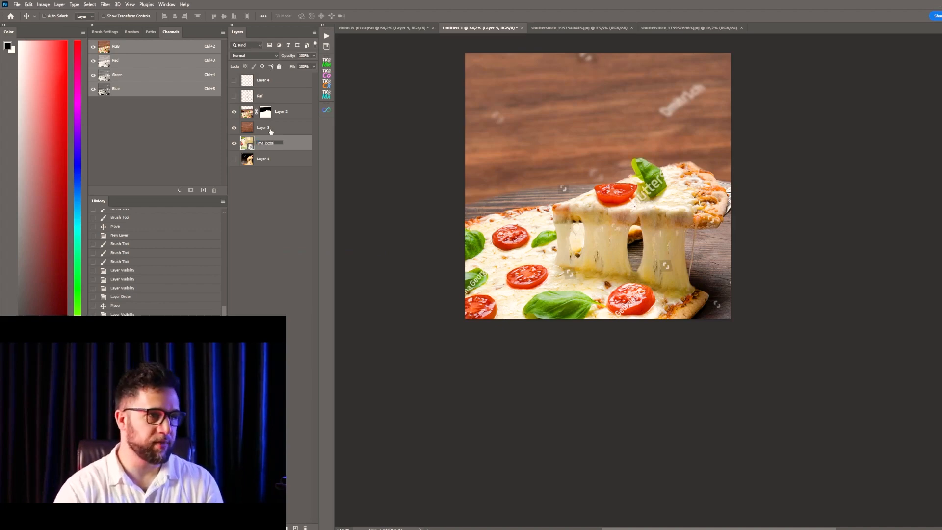
key(Return)
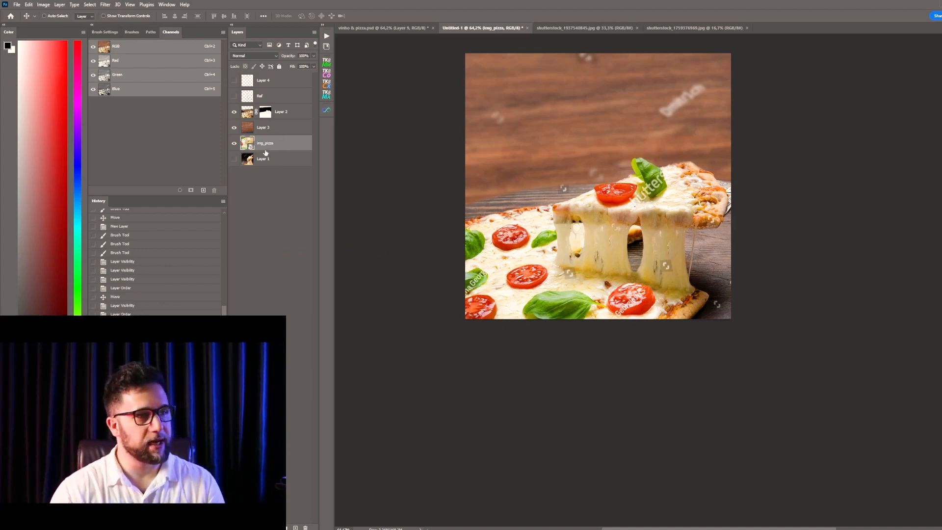
- Delete the watermarked Layer 3, Layer 2 and Layer 1, leaving img_pizza visible
click(269, 130)
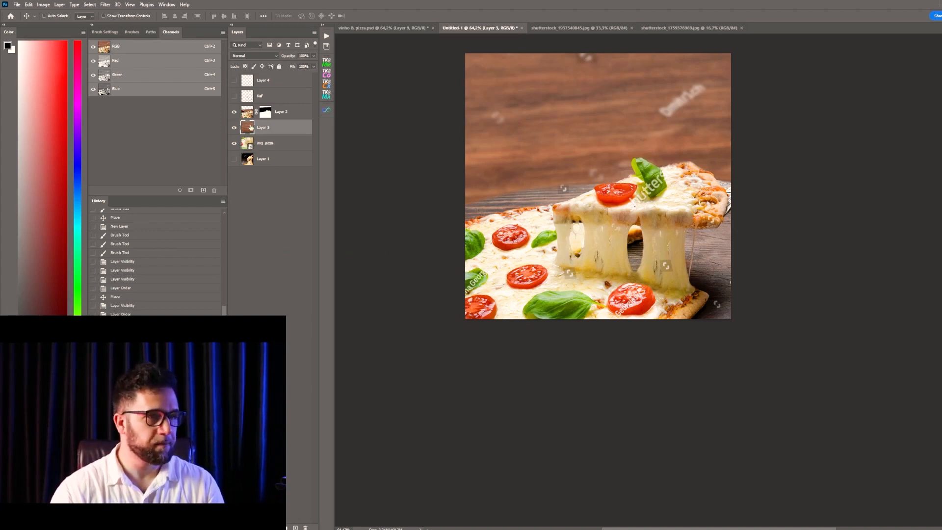
click(234, 142)
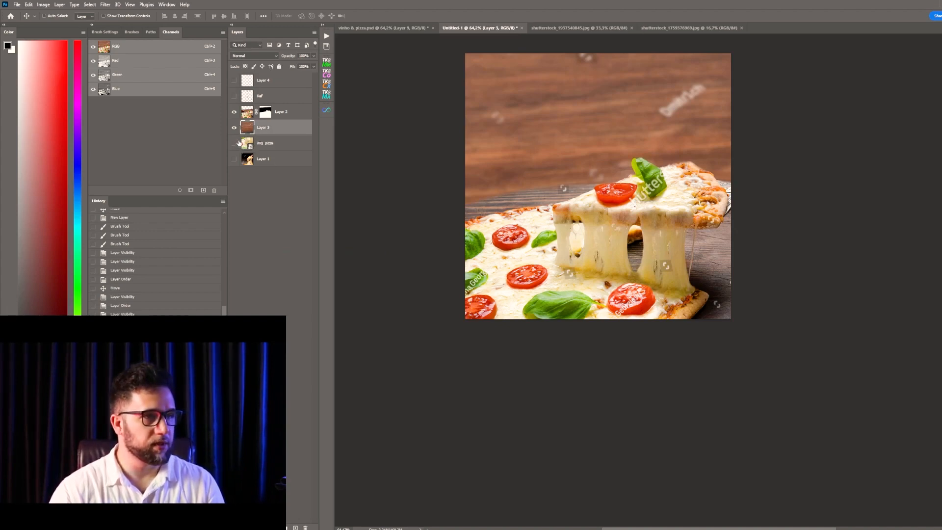
click(235, 128)
click(235, 129)
key(Delete)
click(248, 112)
key(Delete)
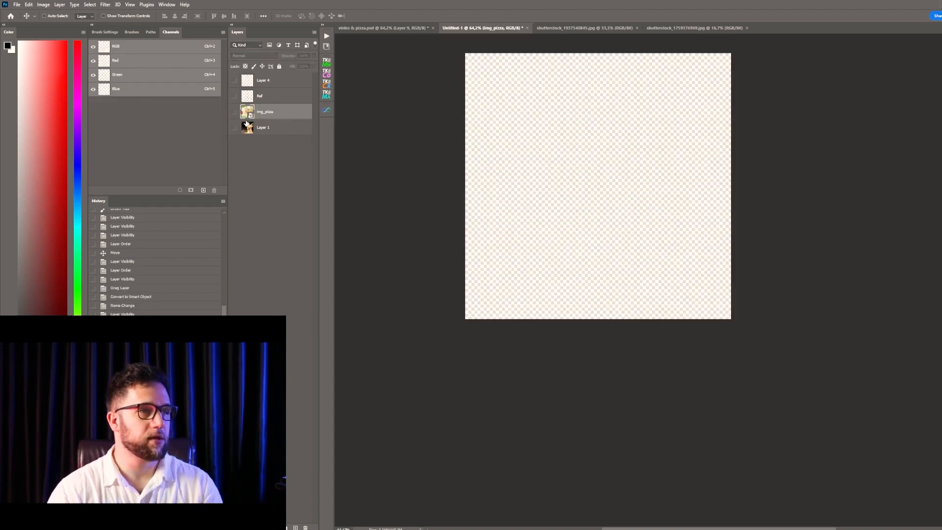
click(261, 129)
key(Delete)
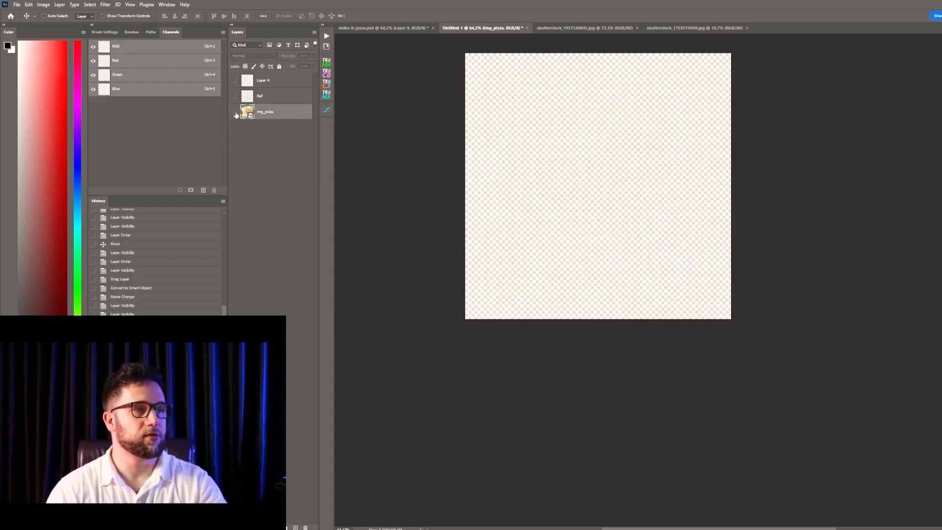
click(234, 112)
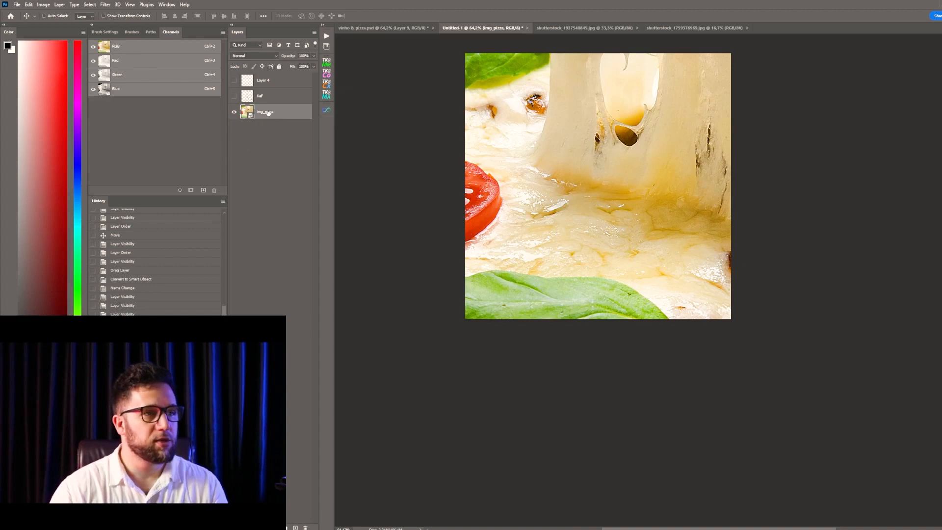
- Bring the downloaded wood texture into Untitled-1 above img_pizza and convert it to a Smart Object
click(602, 28)
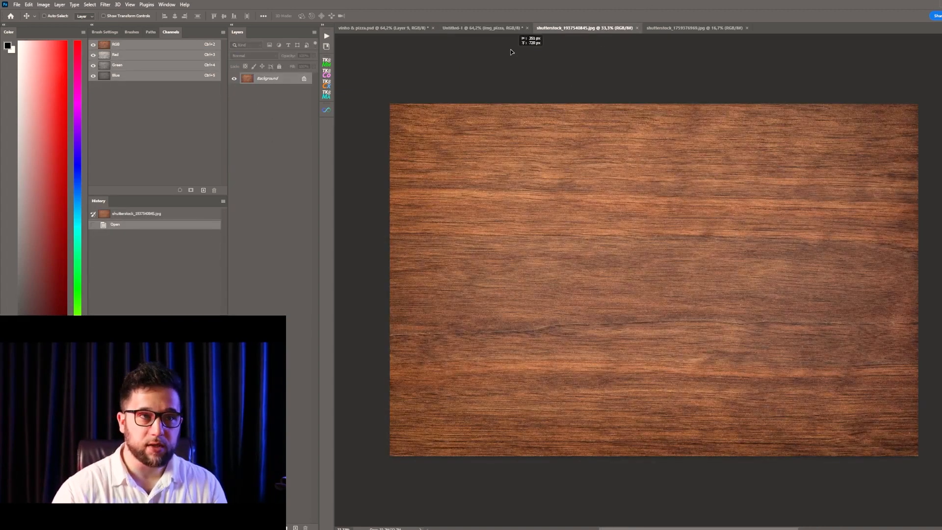
click(500, 28)
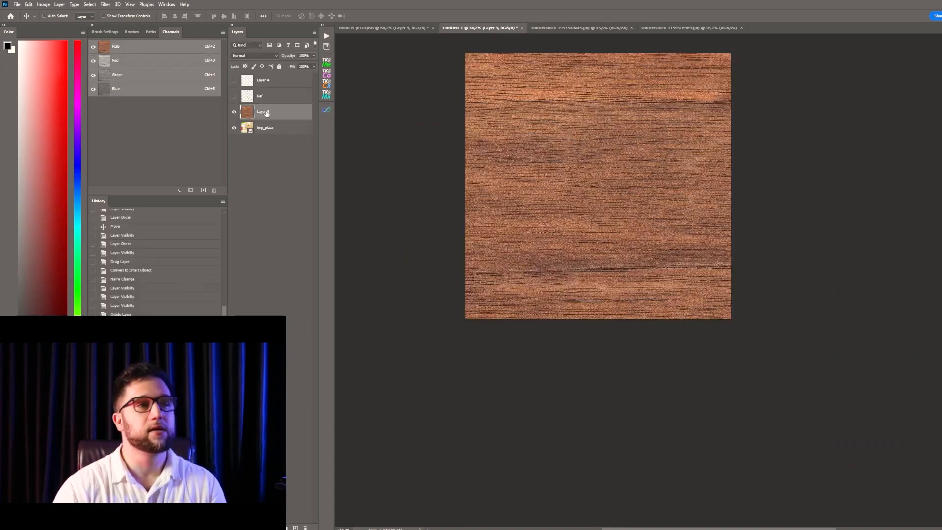
right_click(265, 112)
click(323, 223)
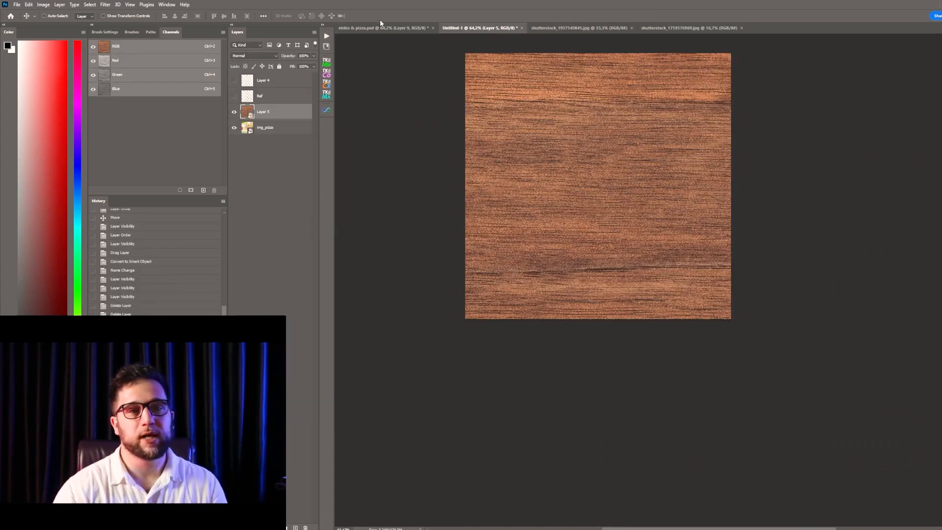
- Rename the wood texture layer img-mesaMadeira and select the Ref layer
double_click(265, 113)
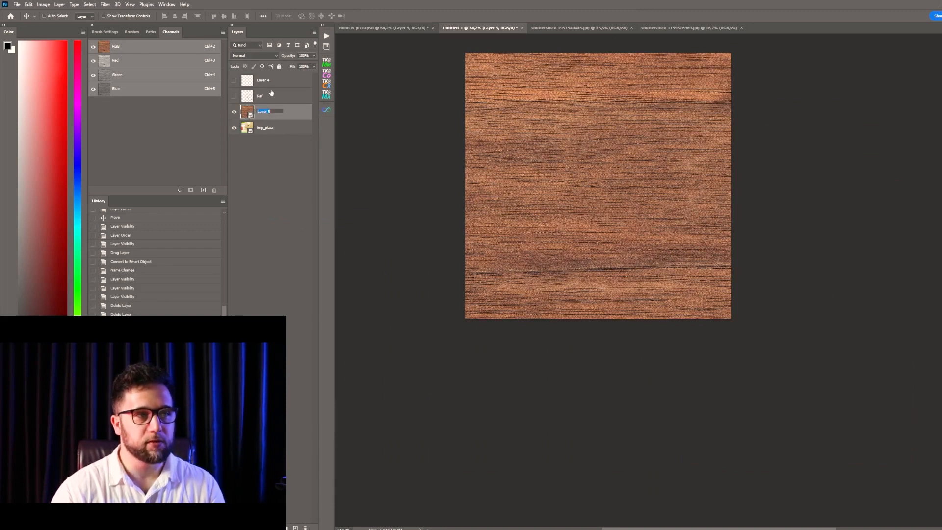
text(img_m)
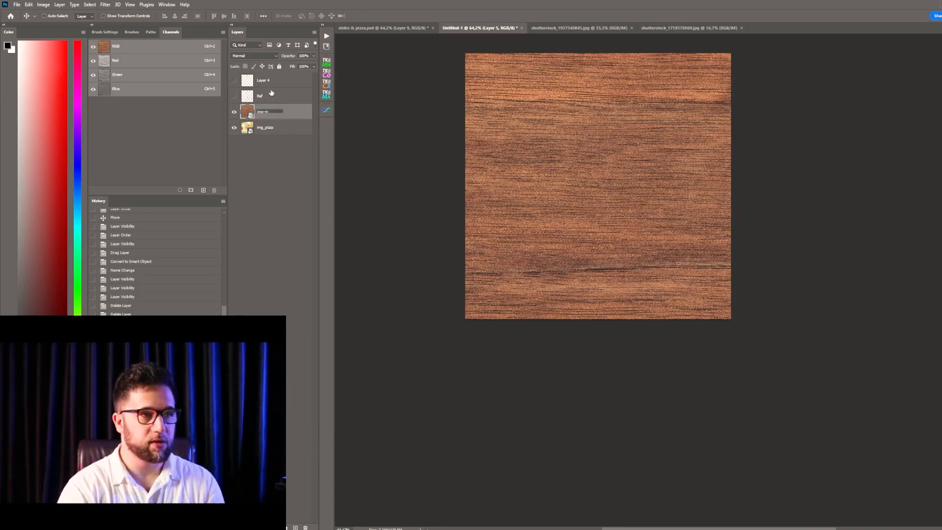
text(-mesaMadeira)
key(Return)
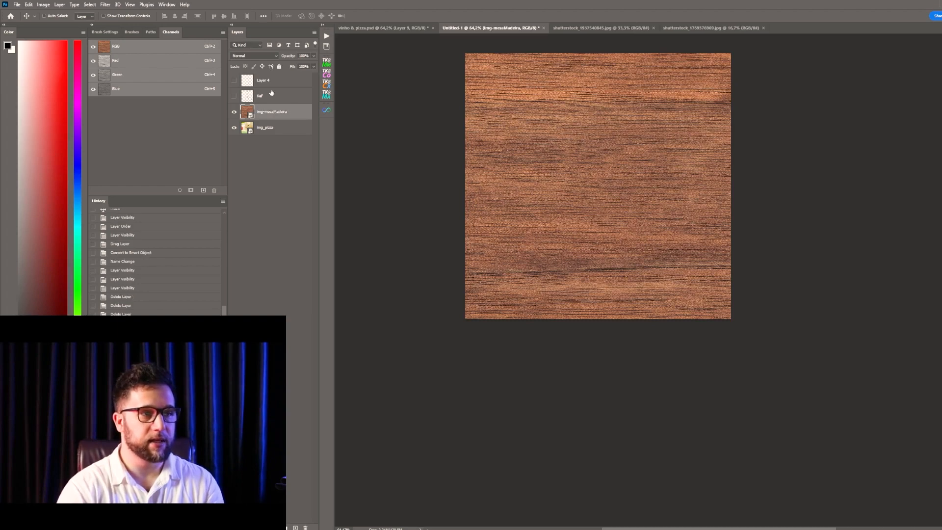
click(244, 101)
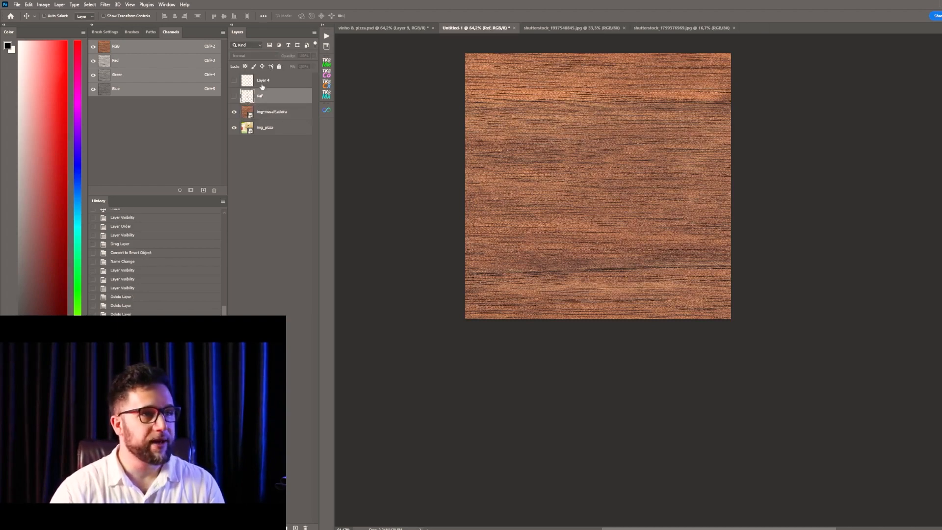
- Show Layer 4 with the sketched outlines, rename it Notes, and hide it again
click(262, 87)
click(234, 80)
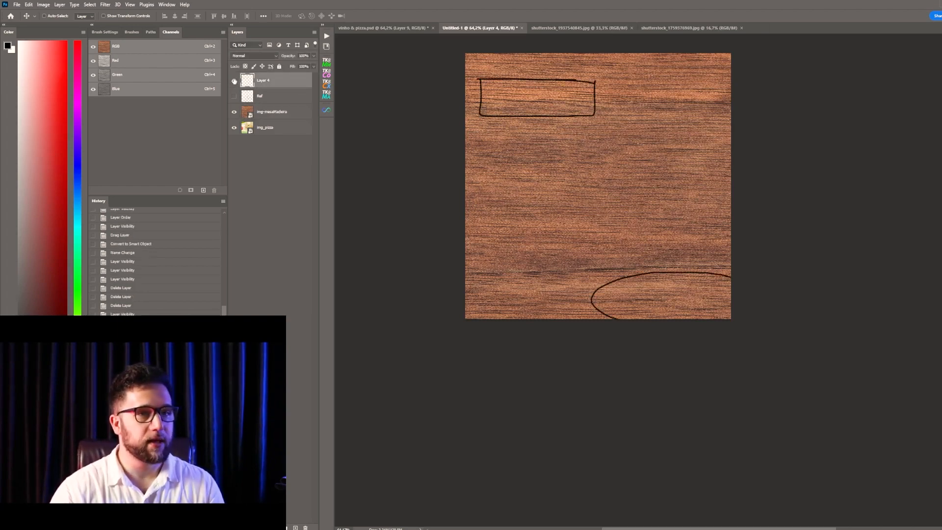
double_click(265, 82)
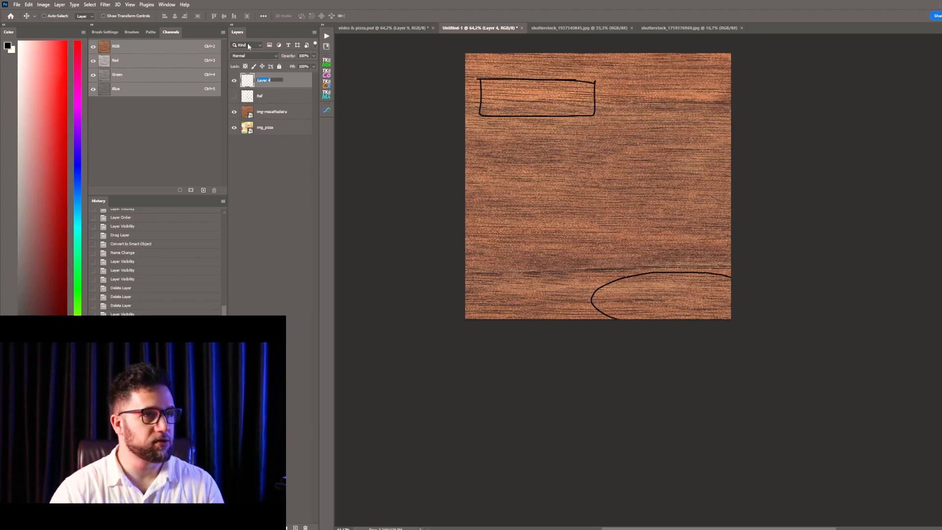
text(Notes)
key(Return)
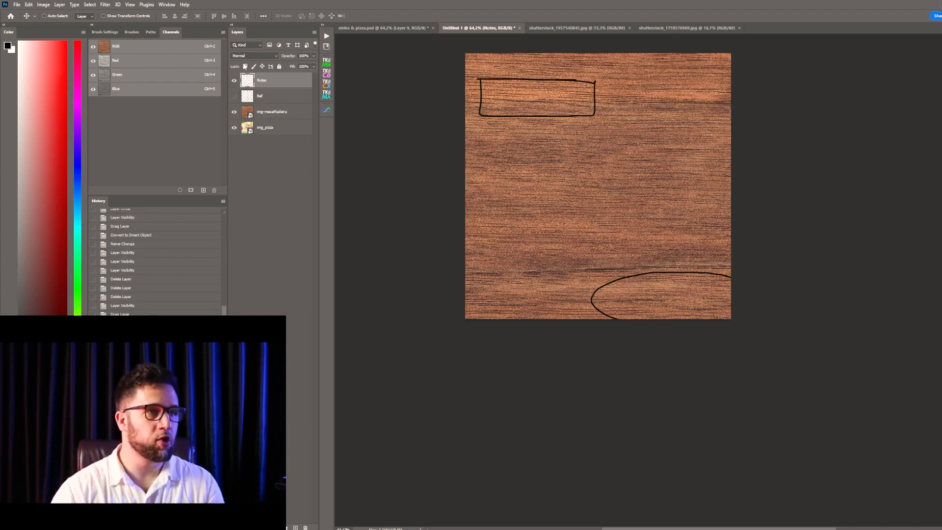
click(234, 80)
- Hide the img-mesaMadeira layer and put img_pizza into a layer group named Img_Pizza
click(272, 112)
click(265, 128)
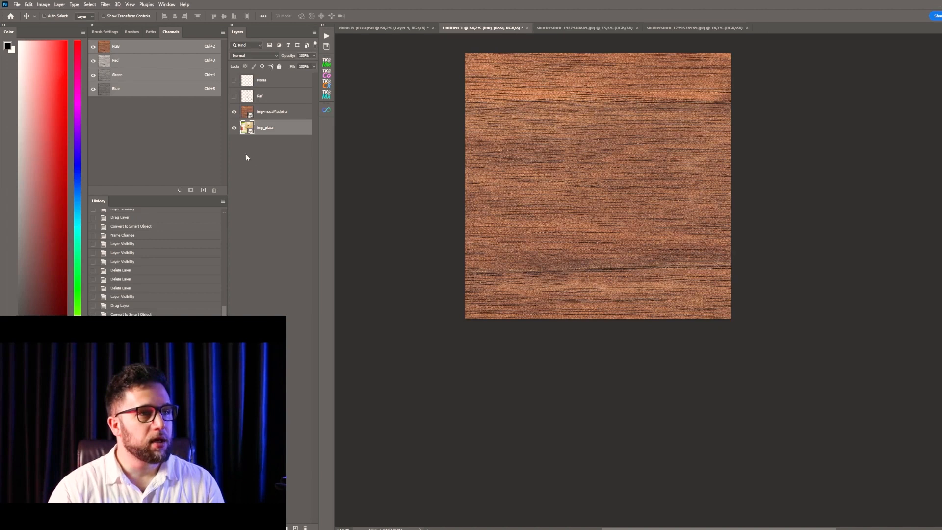
click(234, 112)
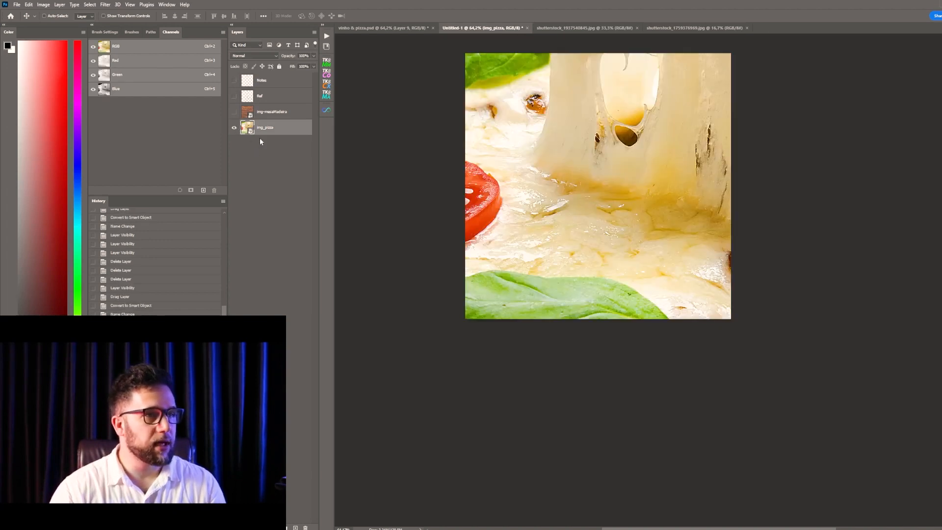
key(ctrl+g)
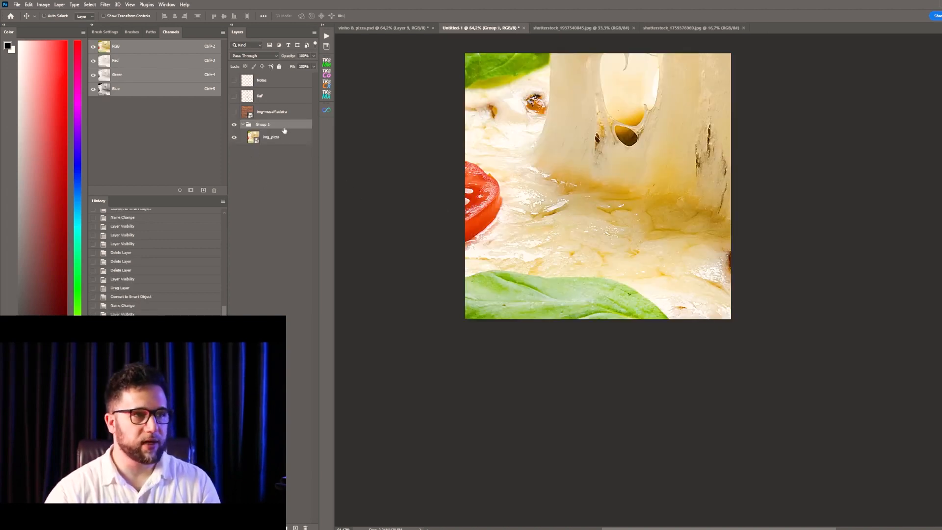
double_click(263, 125)
text(Img)
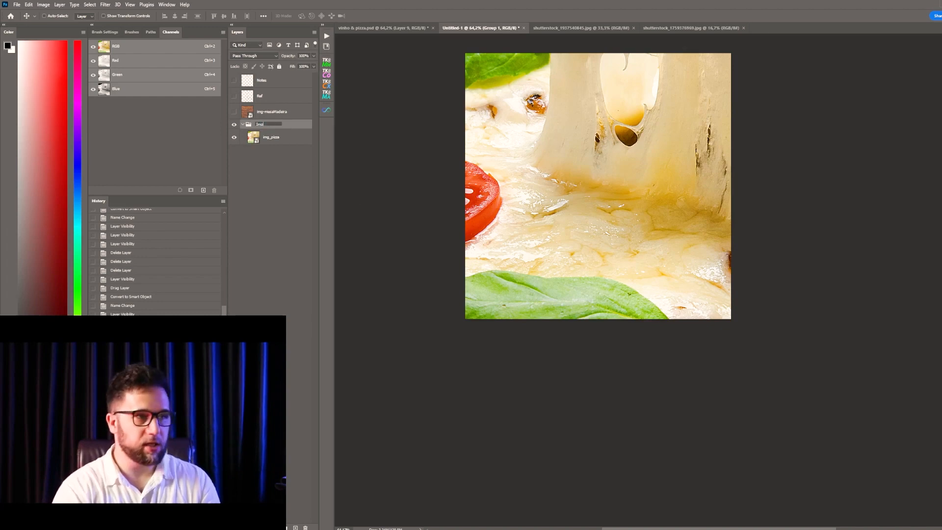
text(_Pizza)
key(Return)
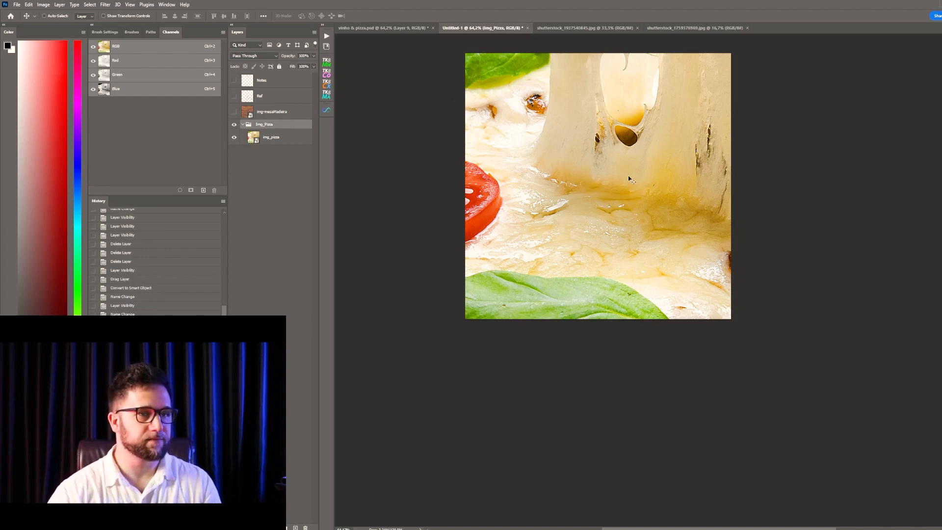
- Free-transform the img_pizza layer, scaling it to about 21.33% and rotating it about 8° counterclockwise
key(z)
click(281, 140)
drag(668, 194, 591, 240)
key(ctrl+t)
drag(938, 245, 708, 245)
drag(674, 163, 651, 187)
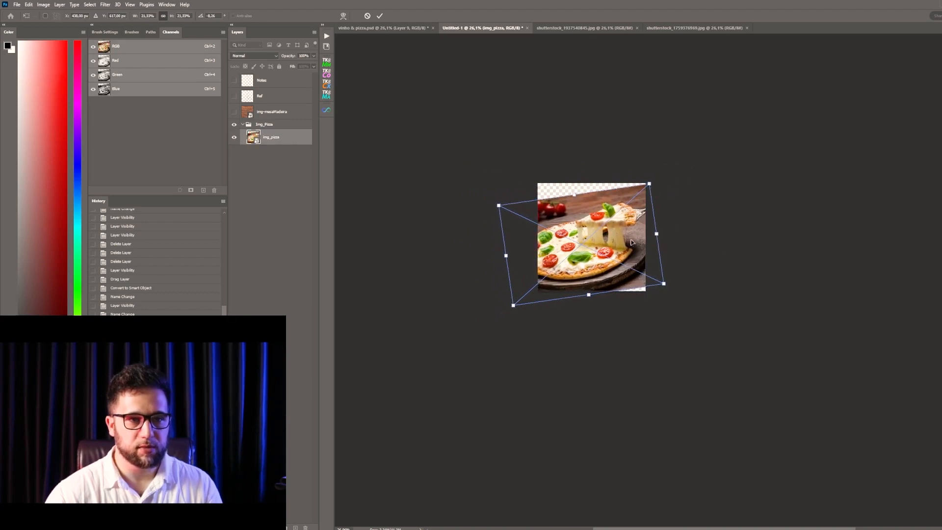
- Reposition the pizza photo to fill the lower canvas with the lifted slice near the right edge, reducing its tilt to about 4° counterclockwise
drag(629, 243, 673, 261)
key(ctrl+plus)
key(ctrl+plus)
key(ctrl+plus)
key(ctrl+plus)
drag(592, 195, 724, 331)
drag(720, 231, 736, 258)
drag(875, 270, 882, 261)
drag(745, 291, 785, 306)
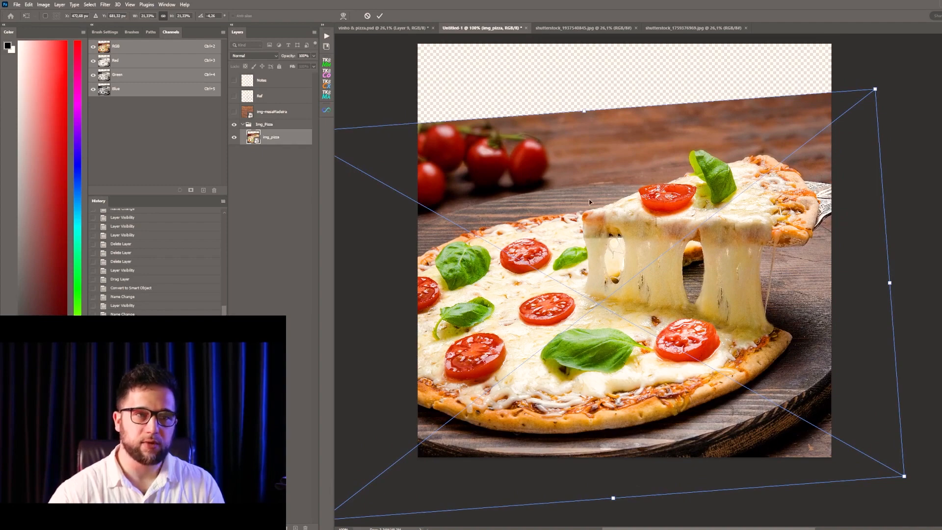
- Reposition the tilted pizza photo so it fills the lower part of the canvas, and apply its transform
drag(775, 250, 780, 271)
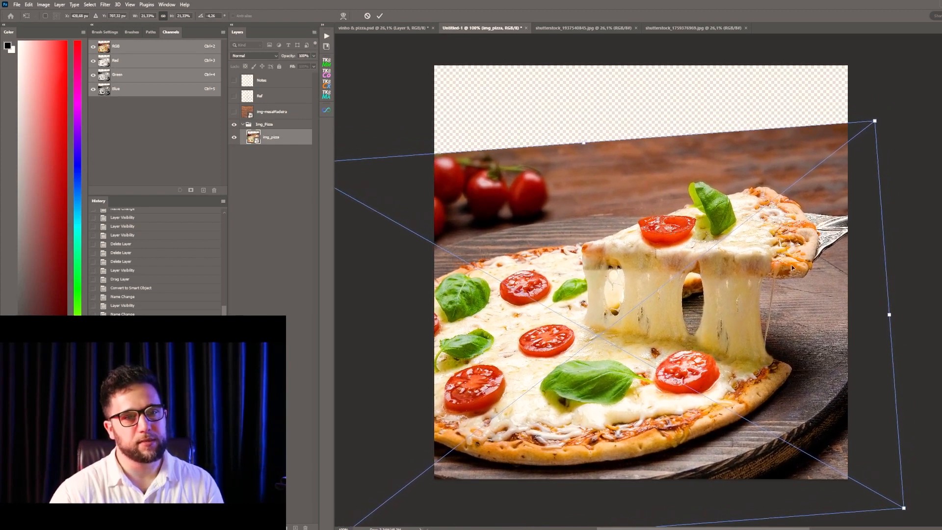
key(Return)
key(c)
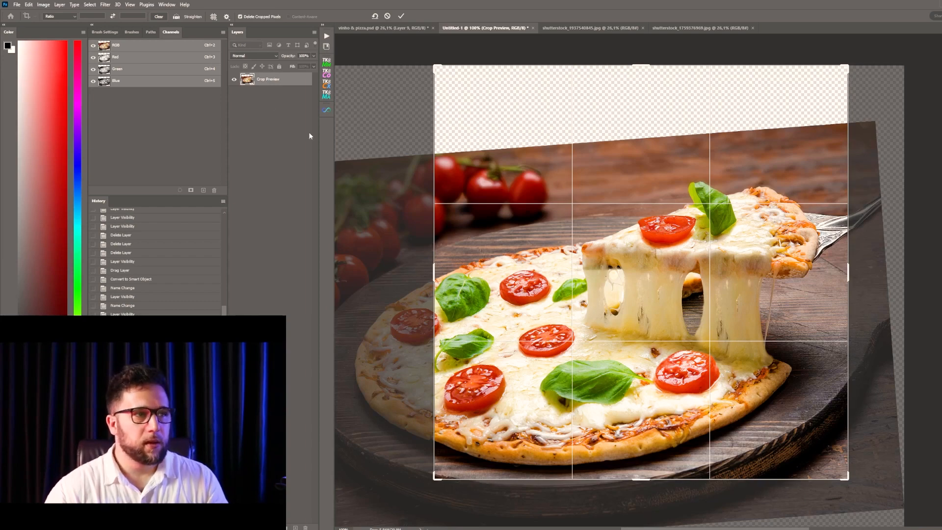
key(Return)
key(v)
drag(711, 269, 721, 258)
key(z)
drag(773, 295, 744, 288)
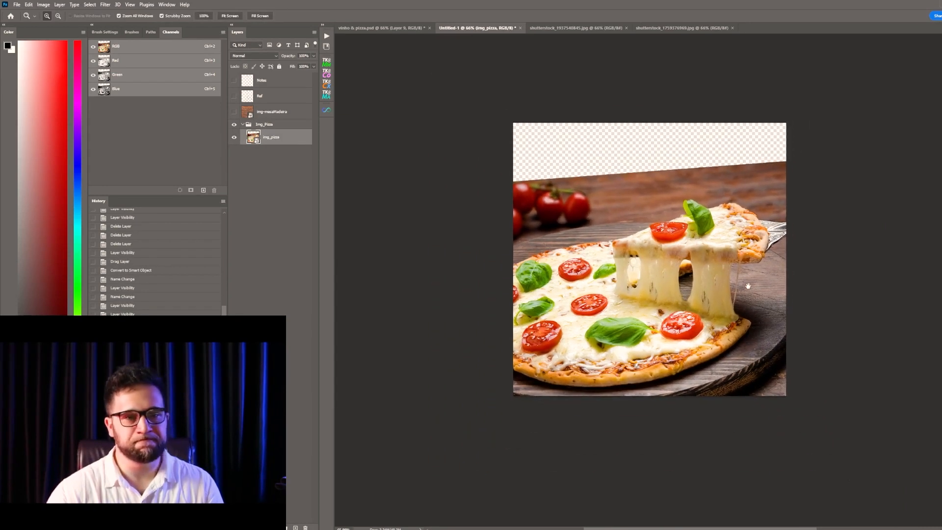
- Trace the wooden board's back rim with the Pen tool, from just outside the canvas to the tomato on the lifted slice
drag(519, 219, 571, 240)
drag(420, 254, 466, 251)
drag(422, 280, 530, 259)
drag(530, 259, 482, 193)
key(p)
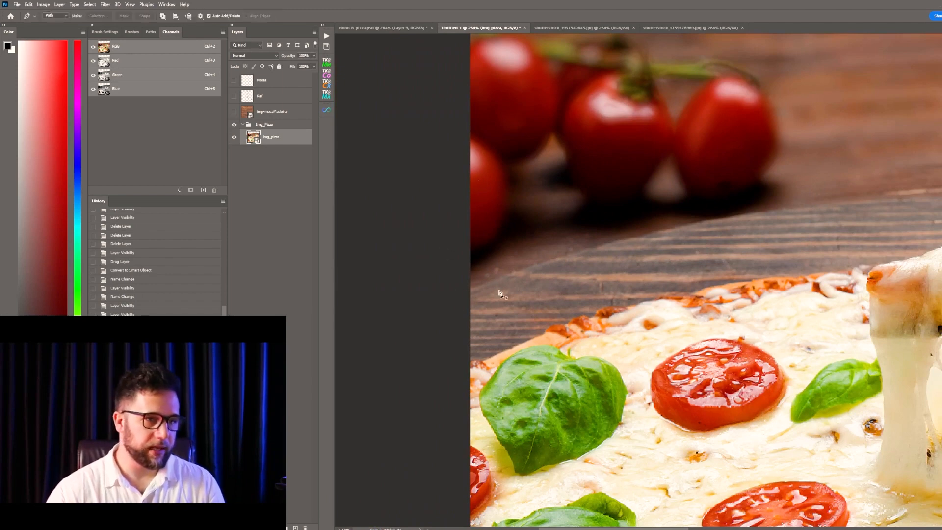
click(454, 301)
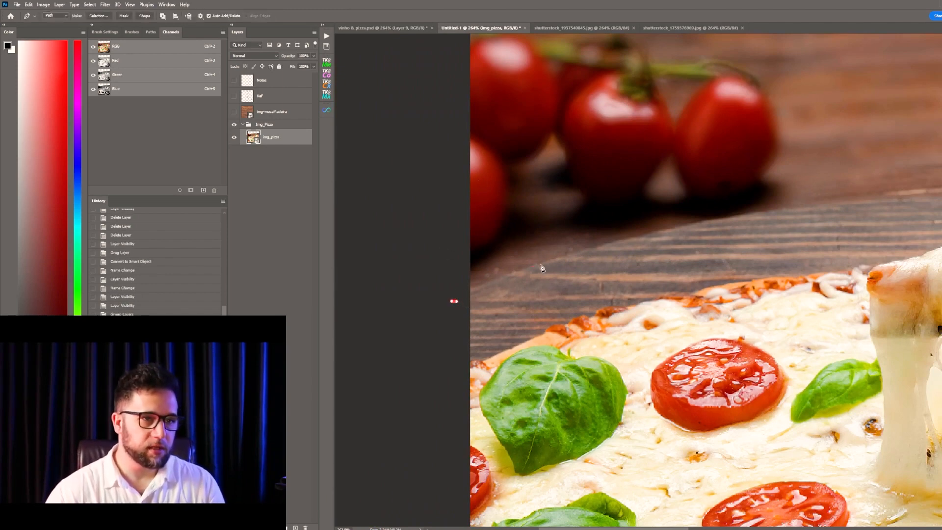
drag(582, 251, 581, 251)
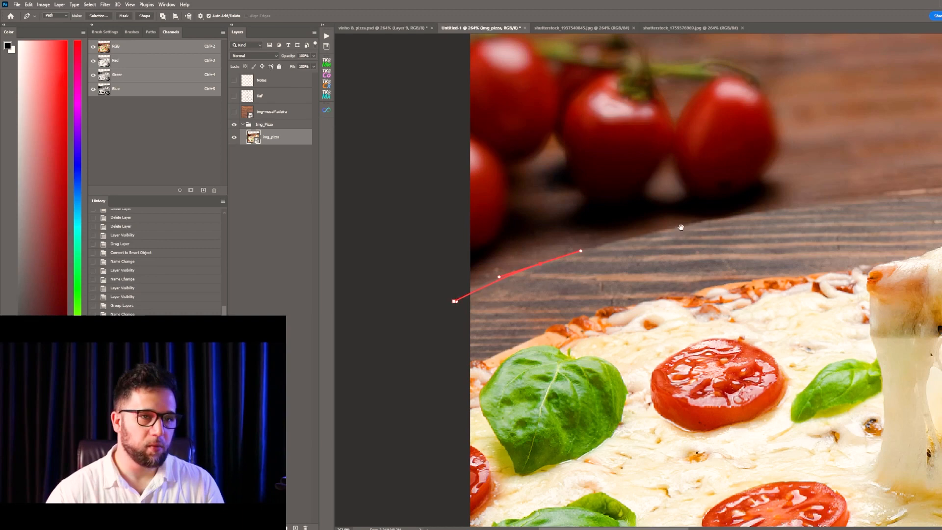
drag(686, 224, 605, 247)
drag(668, 239, 733, 230)
drag(792, 238, 661, 235)
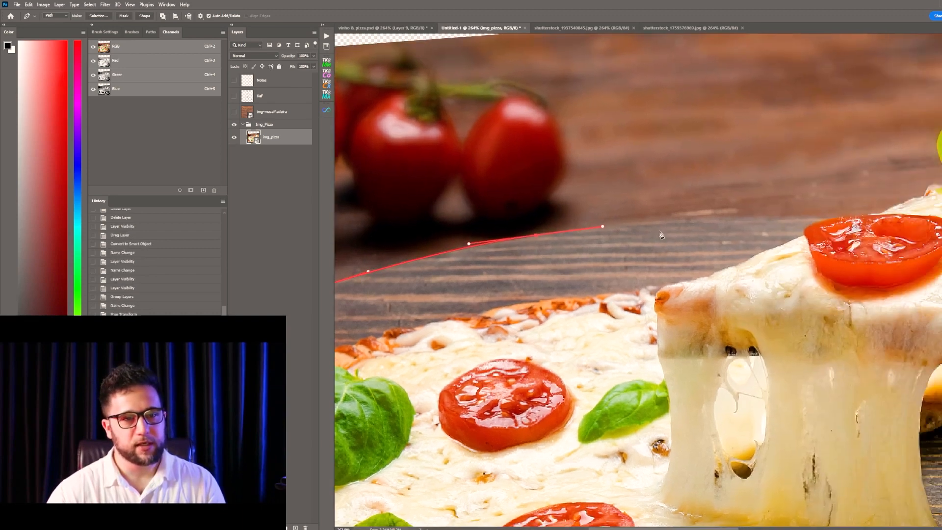
drag(771, 218, 939, 202)
alt+click(776, 218)
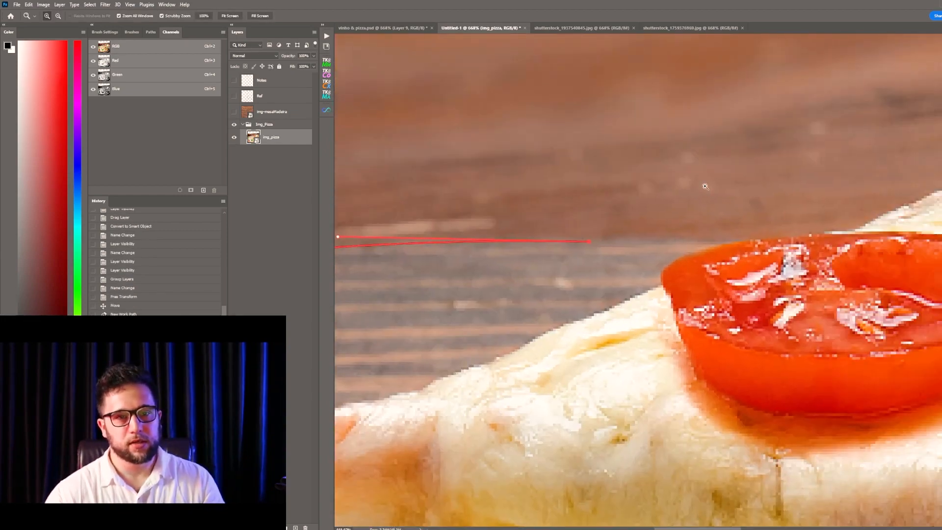
drag(717, 248, 756, 248)
alt+click(717, 244)
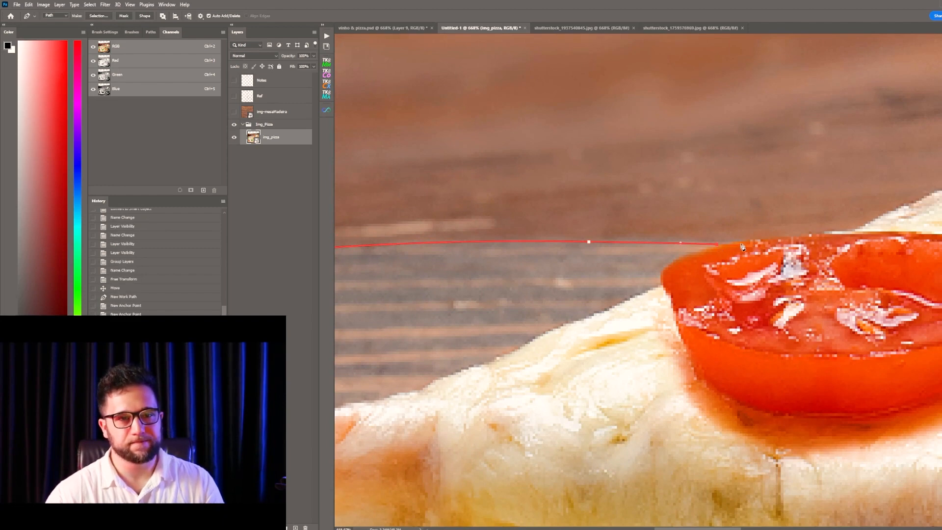
- Continue the path over the tomato and along the melted cheese up to the basil leaf on the lifted slice
click(744, 243)
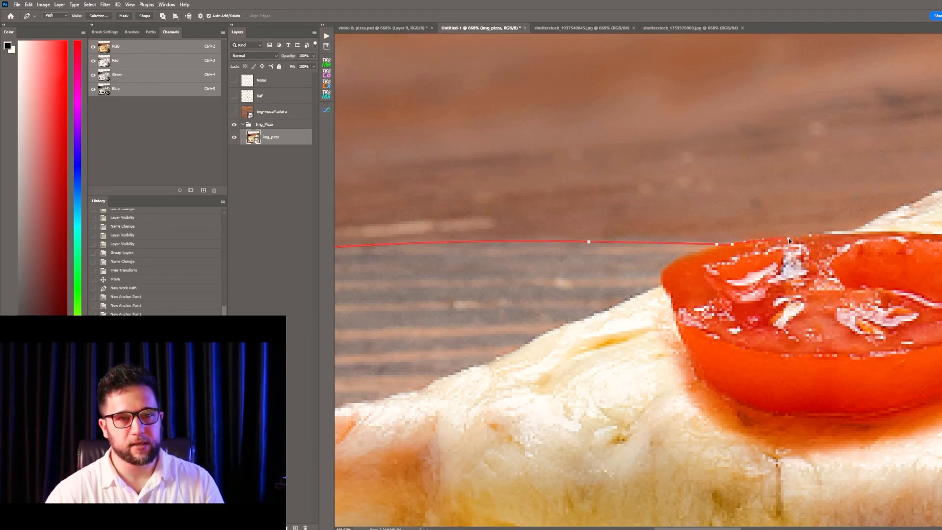
click(789, 240)
click(847, 233)
click(872, 223)
click(899, 210)
click(804, 232)
drag(904, 210, 849, 215)
drag(858, 197, 887, 198)
drag(902, 199, 910, 196)
drag(908, 196, 895, 248)
- Continue the path around the upper basil leaf and along the cheese to the top of the slice's crust
drag(876, 215, 687, 256)
drag(699, 166, 705, 166)
drag(709, 168, 714, 171)
drag(727, 168, 766, 165)
drag(793, 181, 810, 192)
drag(827, 204, 690, 174)
drag(720, 187, 769, 205)
drag(783, 193, 792, 191)
drag(806, 190, 823, 179)
drag(827, 182, 829, 188)
drag(836, 193, 841, 194)
drag(847, 190, 869, 177)
- Extend the path down the outer crust and along the spatula's upper edge to just beyond the canvas
drag(782, 233, 794, 240)
drag(807, 243, 813, 246)
drag(816, 250, 821, 249)
drag(832, 248, 849, 264)
drag(849, 269, 856, 271)
drag(888, 280, 894, 284)
drag(894, 283, 736, 235)
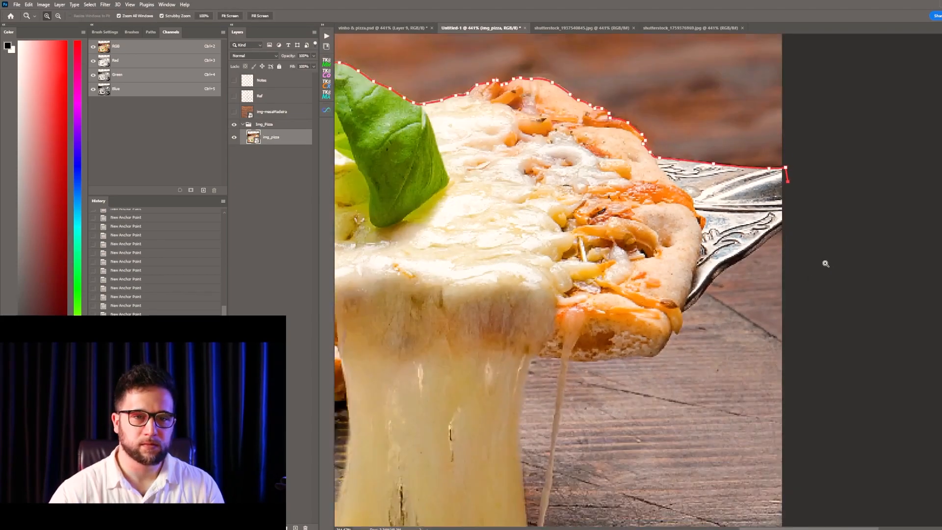
drag(825, 263, 876, 263)
click(788, 215)
click(781, 238)
click(764, 253)
click(728, 278)
click(681, 309)
key(ctrl+z)
key(ctrl+z)
key(ctrl+z)
key(ctrl+z)
- Close the path by routing it outside the remaining sides of the canvas back to its starting point
key(ctrl+0)
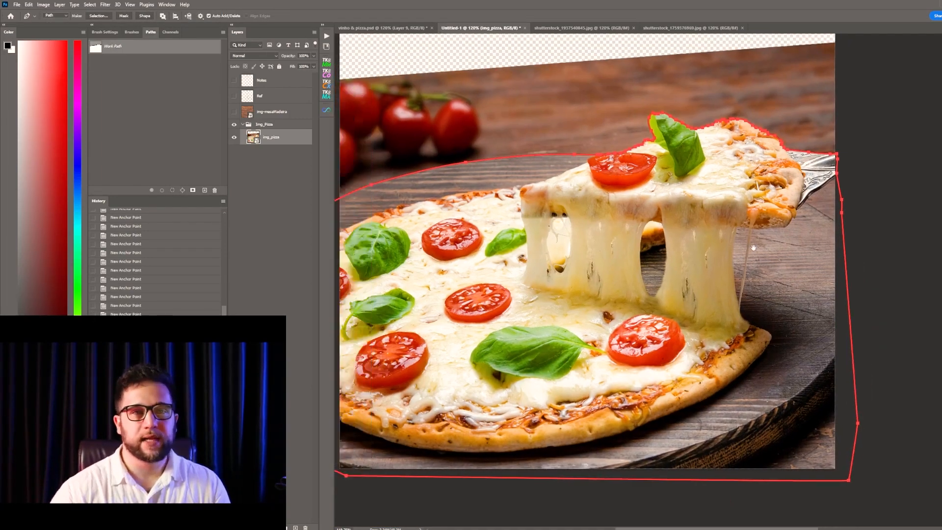
drag(754, 248, 787, 244)
drag(533, 180, 537, 164)
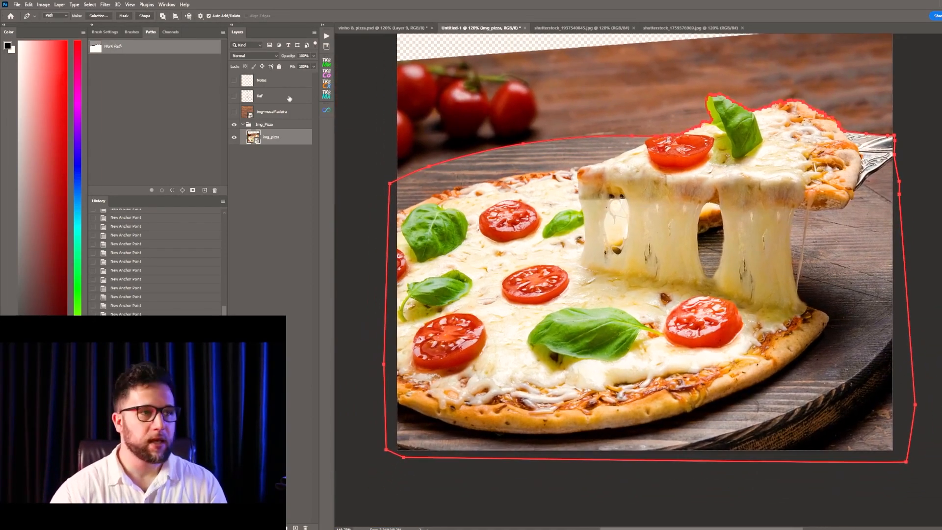
- Save the work path under the name Pizza and deselect it
double_click(116, 48)
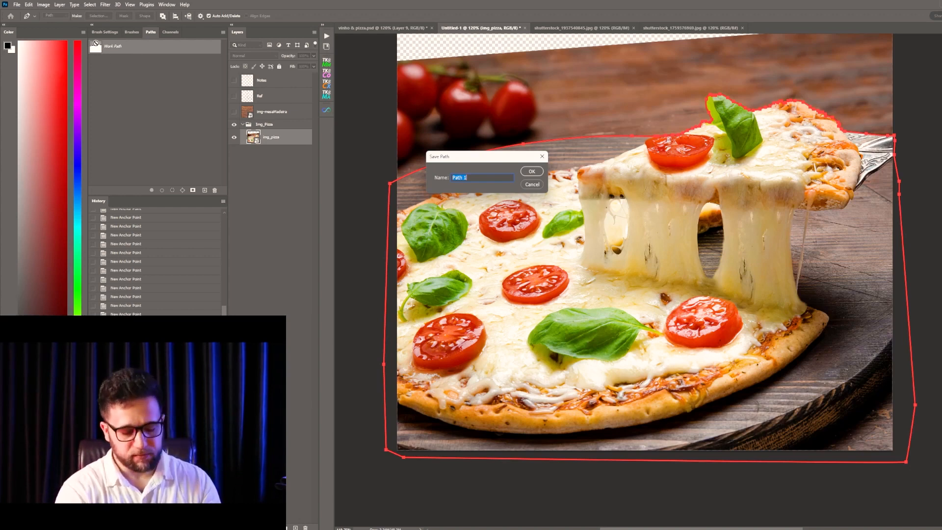
text(Pizza)
key(Return)
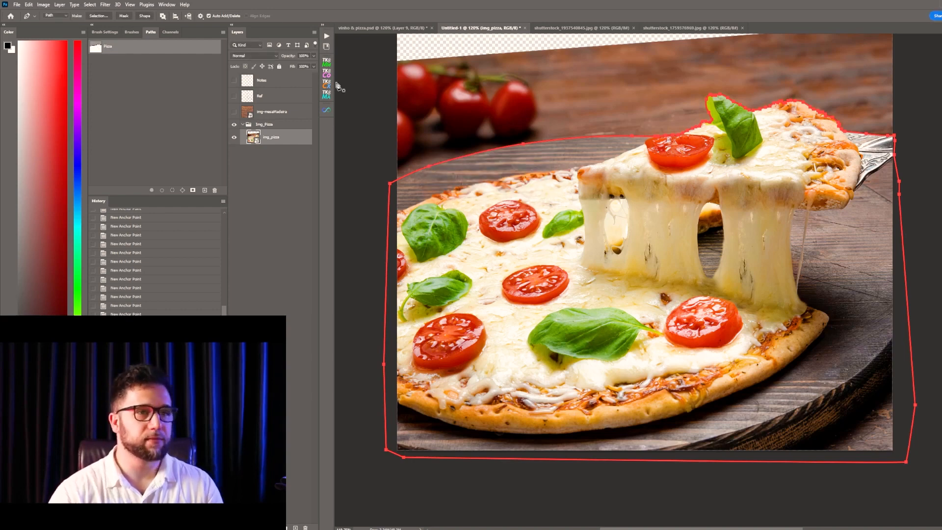
click(137, 86)
scroll(609, 106, up, 3)
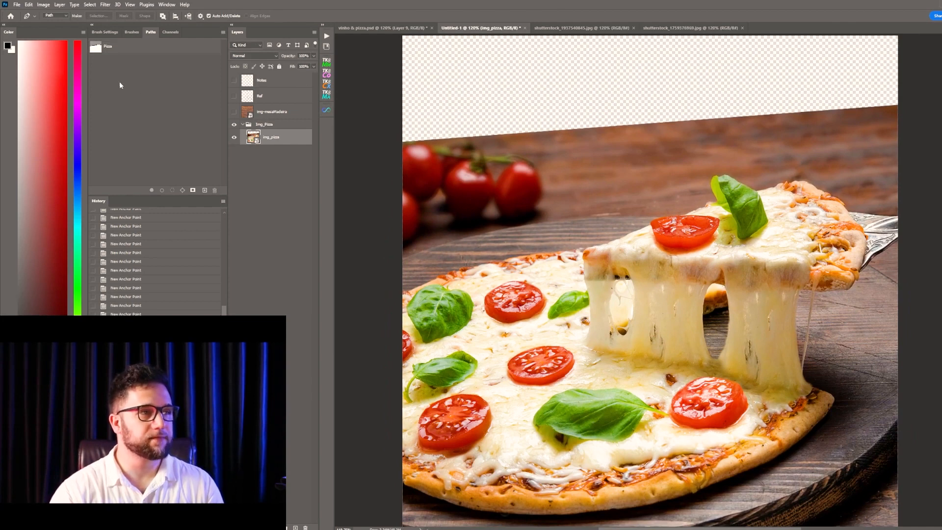
- Load the Pizza path as a selection, open the feather settings, and mask the img_pizza layer with the selection
ctrl+click(97, 49)
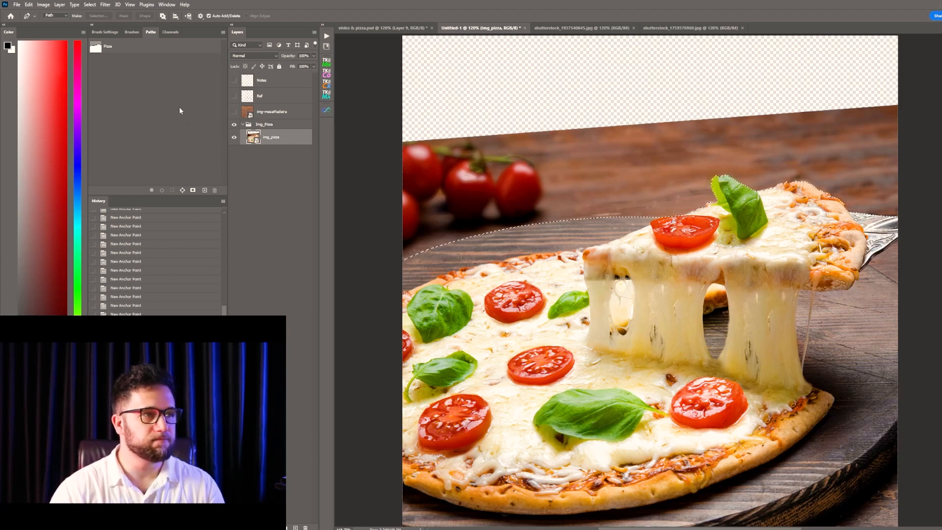
key(shift+F6)
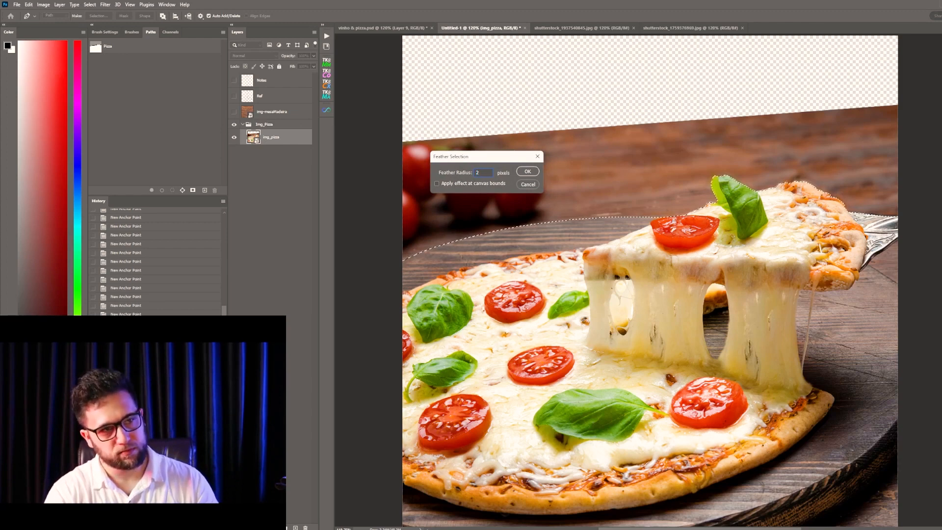
key(Return)
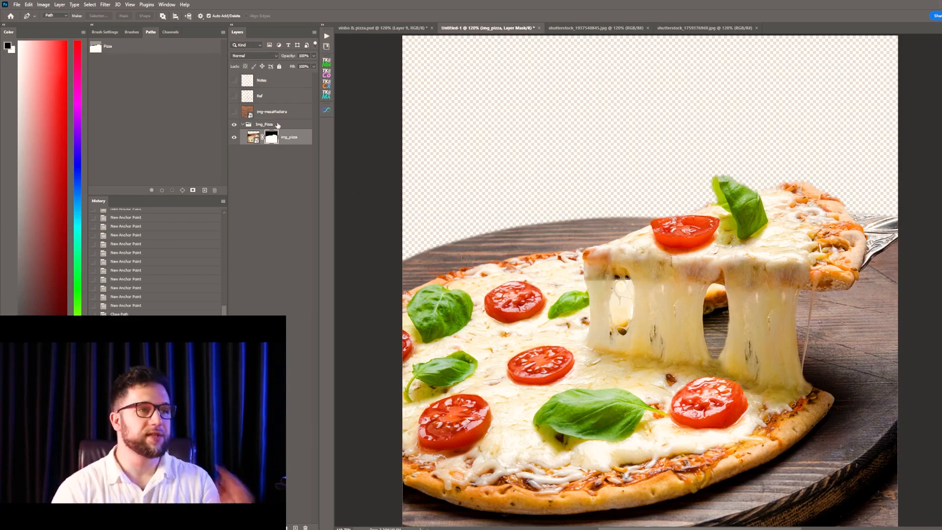
key(ctrl+z)
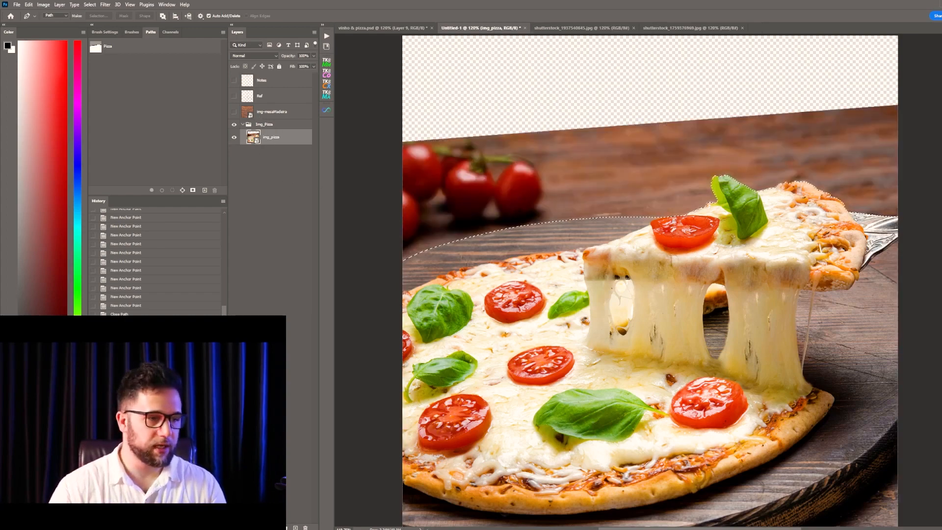
key(ctrl+shift+z)
- Soften the layer mask's edge along the wooden board's back rim using a small Blur tool brush at 100% strength
key(z)
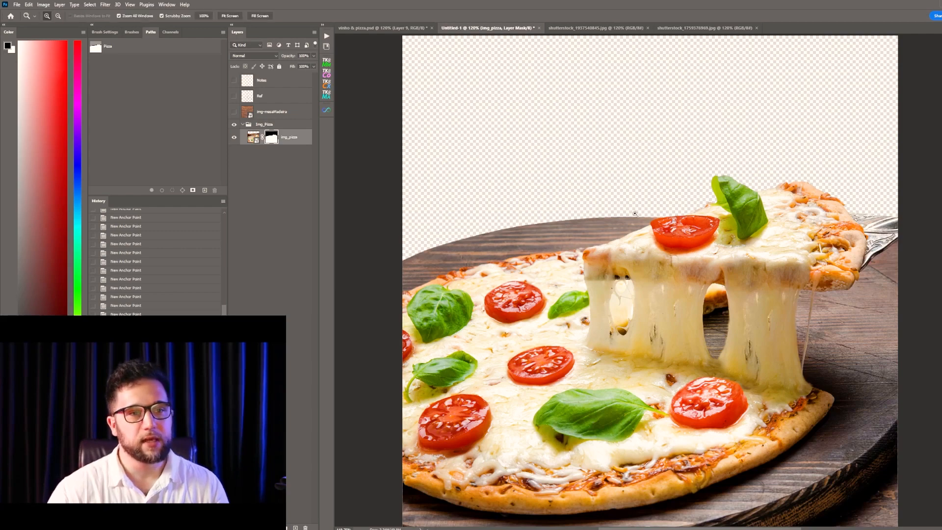
drag(619, 211, 684, 208)
drag(704, 279, 685, 285)
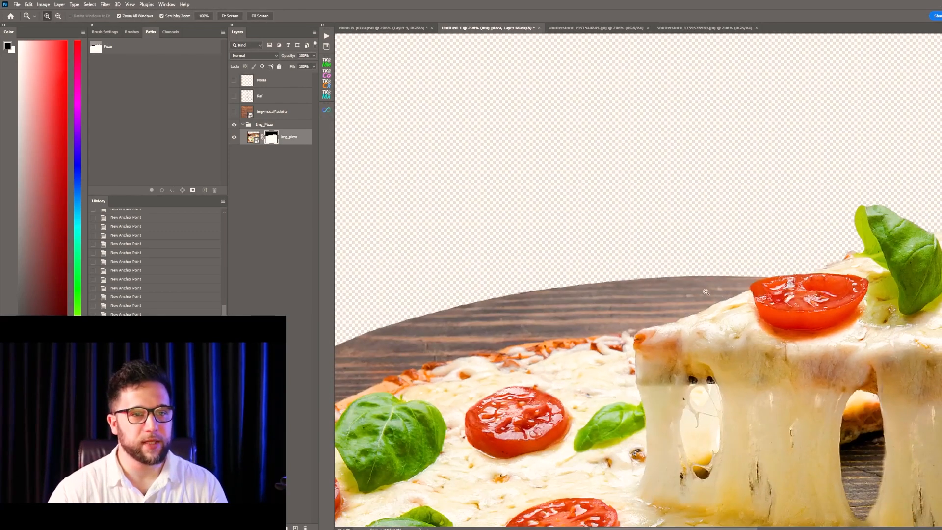
drag(769, 294, 446, 293)
drag(718, 249, 692, 250)
drag(456, 293, 581, 278)
drag(494, 283, 486, 177)
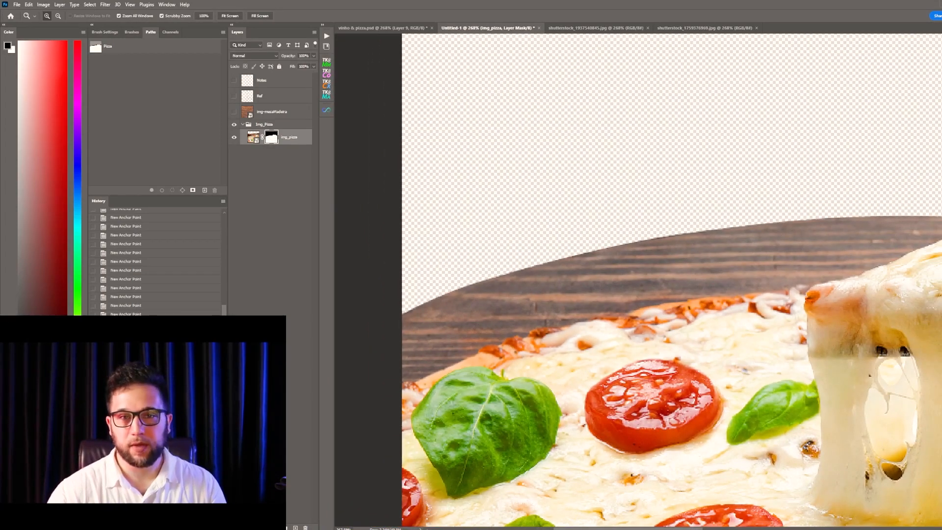
key(r)
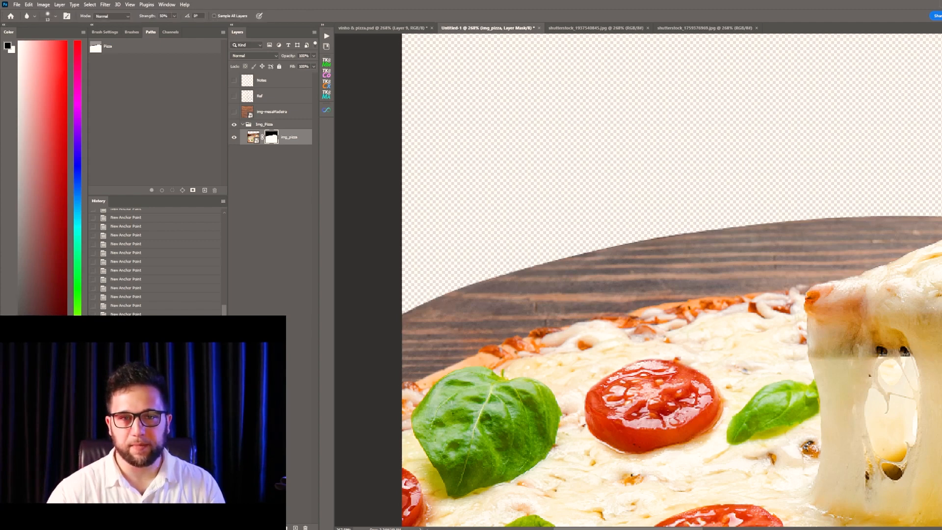
drag(448, 302, 467, 302)
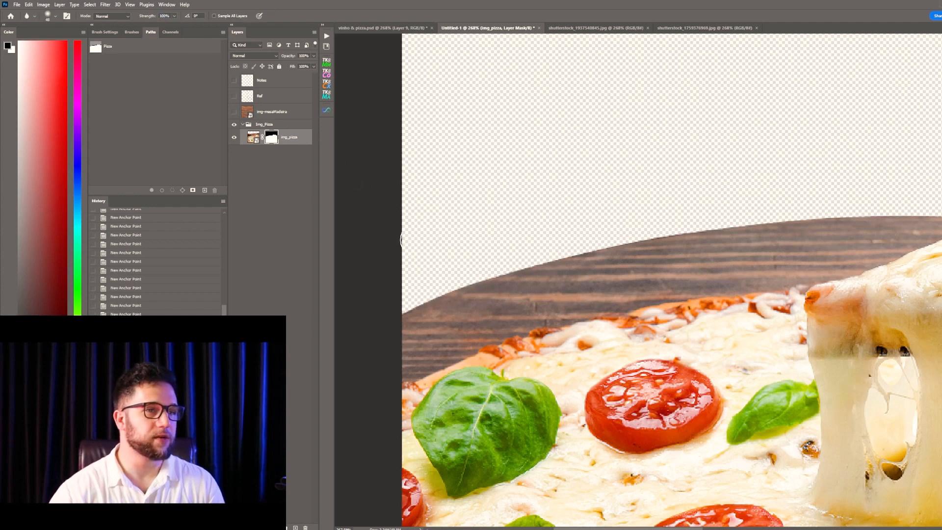
key(bracketleft)
key(bracketleft)
key(bracketleft)
mouse_move(512, 278)
mouse_down()
mouse_move(415, 309)
mouse_move(503, 269)
mouse_move(429, 295)
mouse_move(522, 265)
mouse_move(818, 211)
mouse_move(585, 249)
mouse_move(935, 211)
mouse_up()
mouse_move(838, 242)
mouse_down()
mouse_move(665, 259)
mouse_move(805, 235)
mouse_move(790, 248)
mouse_up()
mouse_move(734, 232)
mouse_down()
mouse_move(777, 262)
mouse_move(801, 231)
mouse_move(861, 195)
mouse_up()
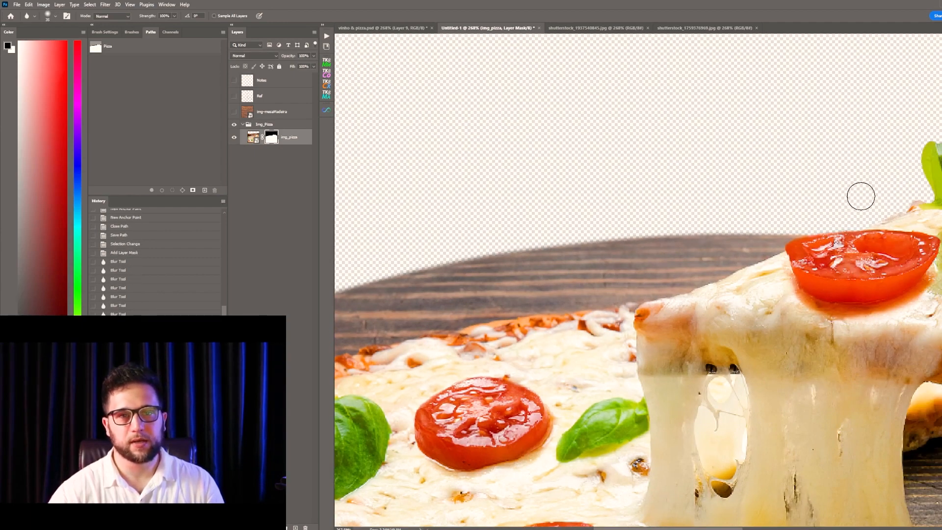
- Blur the mask edge around the lifted slice's basil leaf, crust and spatula
drag(872, 142, 700, 162)
mouse_move(772, 160)
mouse_down()
mouse_move(804, 155)
mouse_move(714, 180)
mouse_move(741, 223)
mouse_move(883, 188)
mouse_up()
mouse_move(817, 190)
mouse_down()
mouse_move(905, 172)
mouse_move(585, 198)
mouse_up()
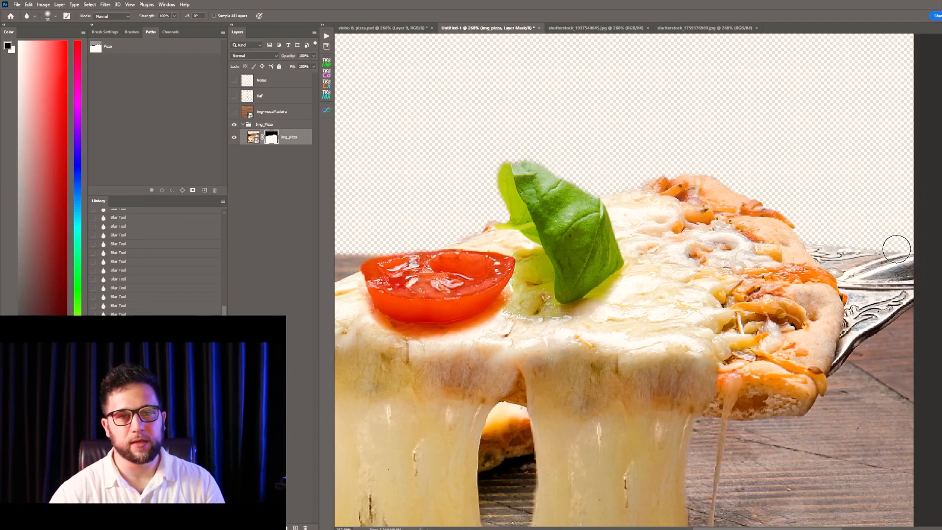
drag(353, 241, 787, 234)
drag(599, 246, 730, 229)
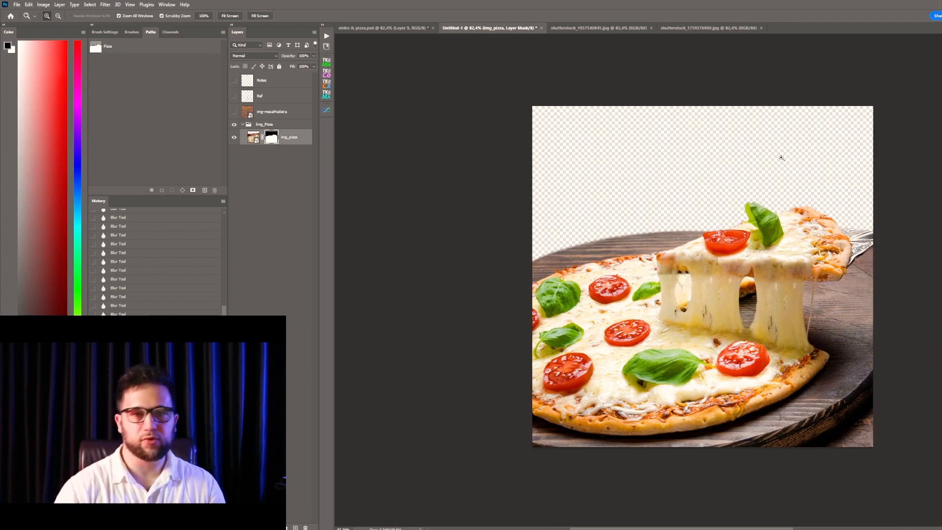
- Show the img-mesaMadeira layer and scale the wood texture down closer to the canvas size
click(278, 115)
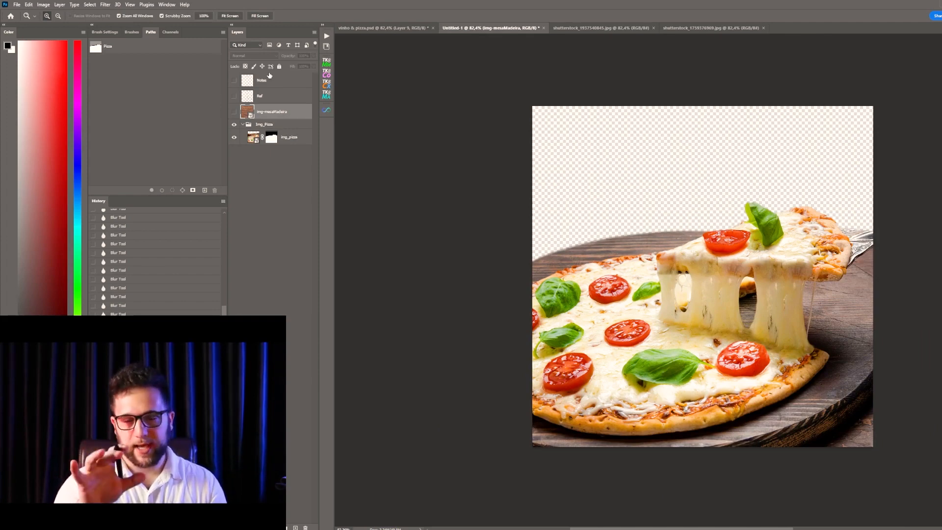
click(234, 113)
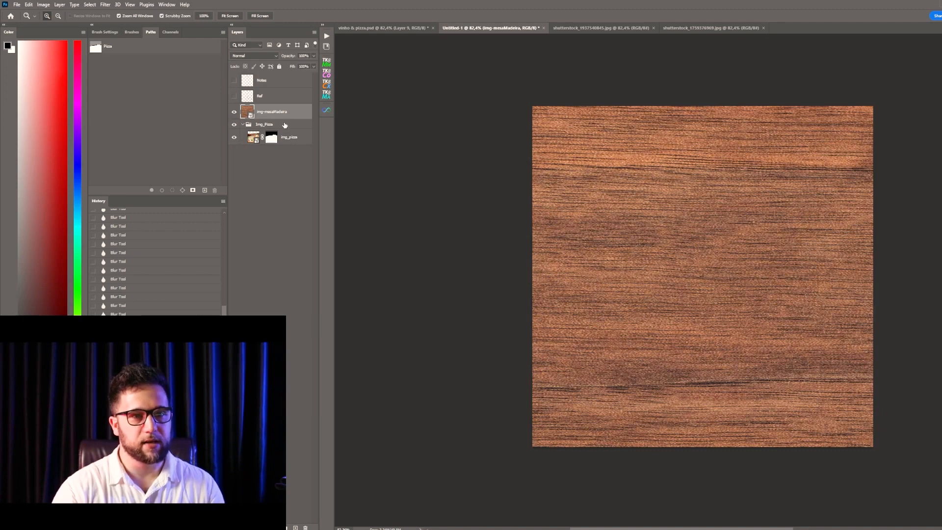
key(ctrl+t)
key(ctrl+0)
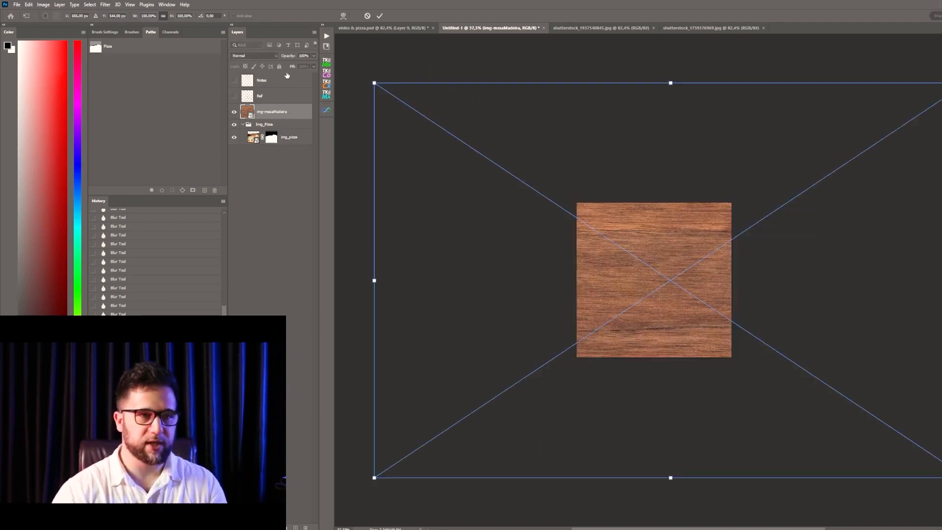
drag(941, 490, 782, 376)
key(Return)
- Move the wood texture layer below the pizza group and place it in a new group named img_madeira
drag(280, 113, 275, 216)
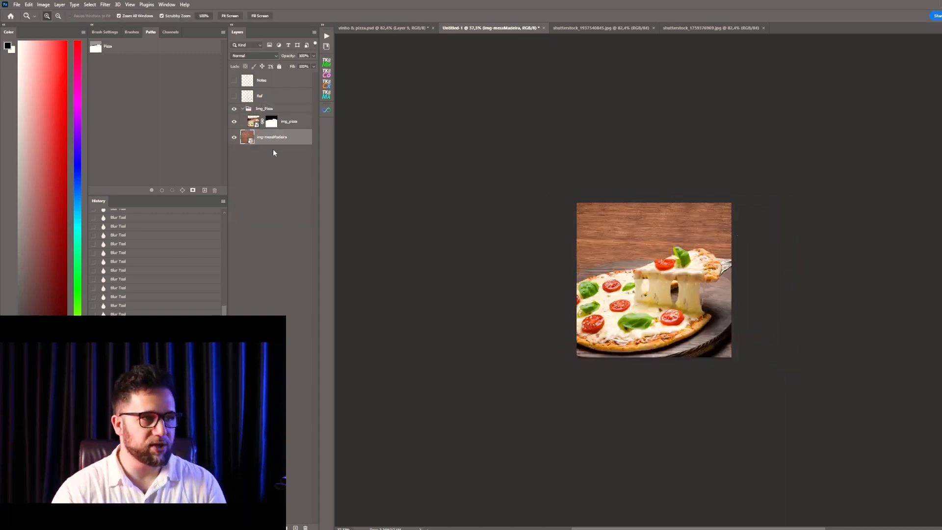
key(ctrl+g)
double_click(263, 133)
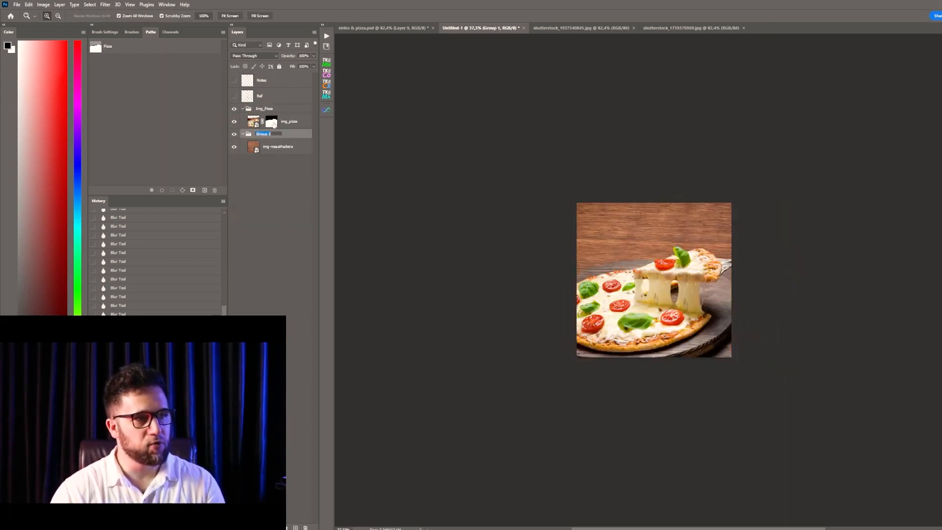
key(BackSpace)
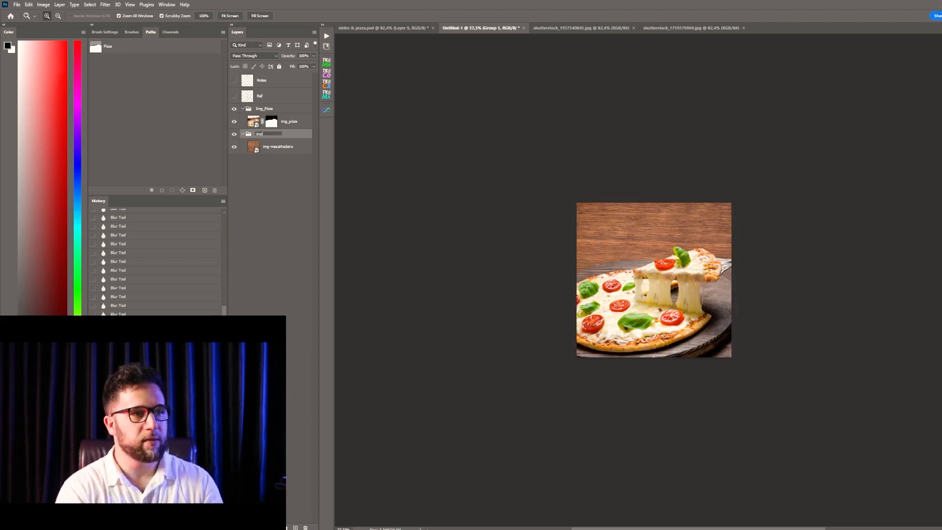
text(img_madeira)
key(Return)
- Free-transform the img-mesaMadeira wood texture, rotating it about -3.6° and scaling it to about 42.5% over the canvas
click(278, 146)
key(ctrl+t)
drag(792, 198, 788, 201)
drag(797, 368, 807, 357)
drag(544, 209, 534, 203)
key(ctrl+1)
drag(708, 274, 667, 291)
key(ctrl+minus)
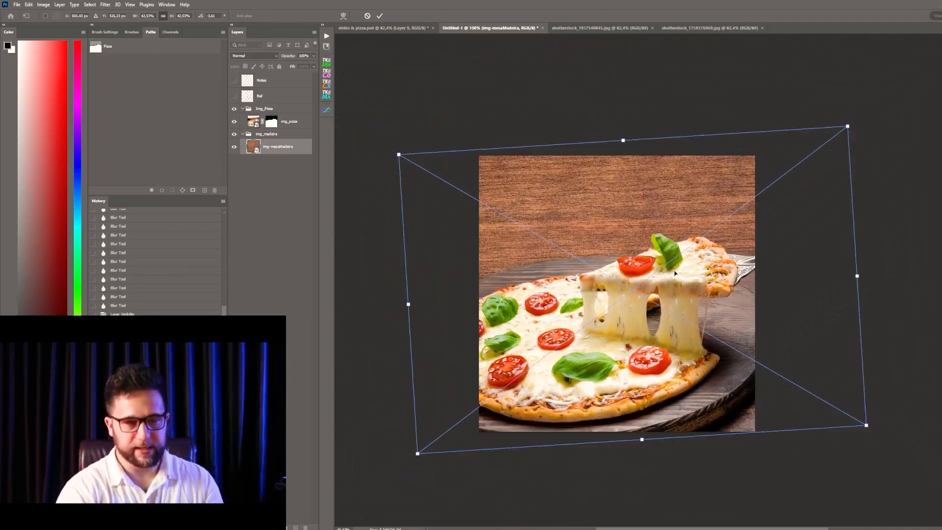
- Enlarge the wood texture to about 55%, reshape its corner to level the grain behind the pizza, and apply the transform
drag(873, 427, 925, 430)
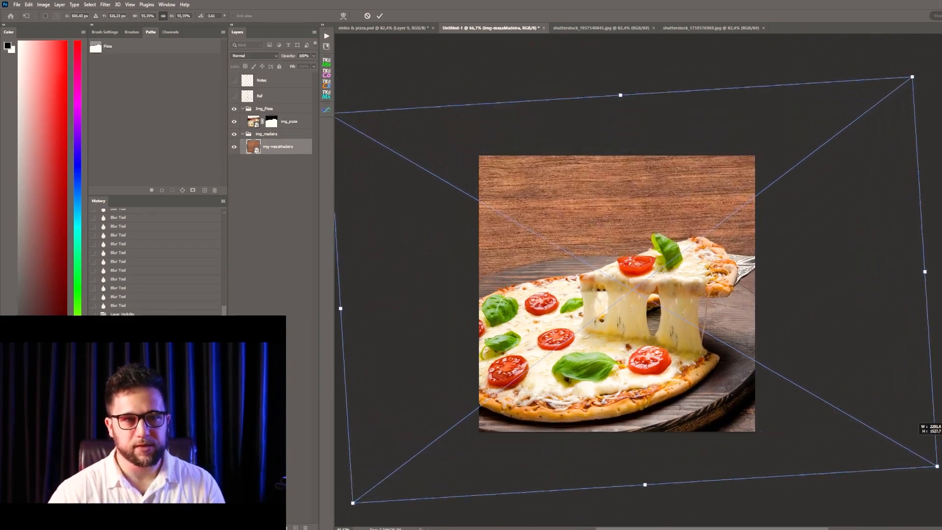
right_click(721, 372)
click(741, 411)
drag(896, 470, 936, 352)
key(Return)
drag(609, 207, 677, 212)
drag(731, 221, 755, 210)
drag(745, 166, 713, 227)
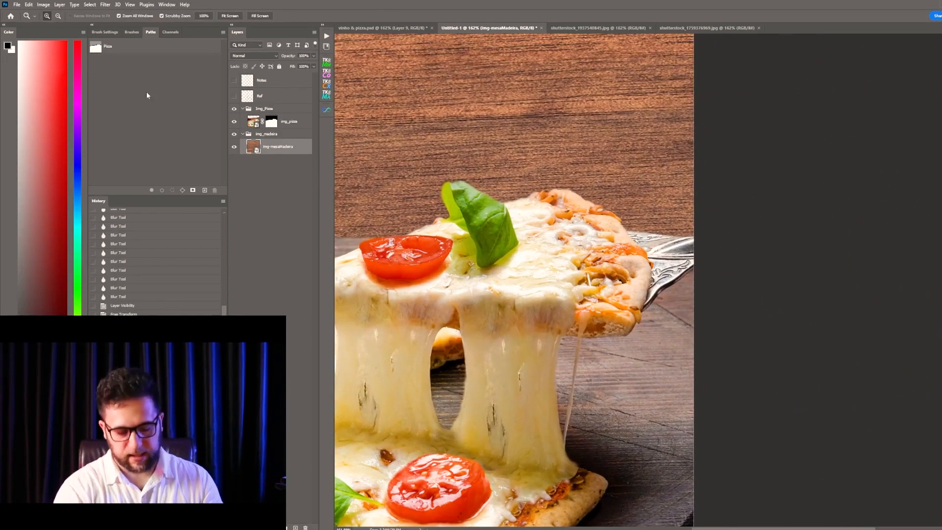
- Add a new top layer and circle the wood beside the lifted slice and the spatula area with white brush strokes
key(b)
click(284, 83)
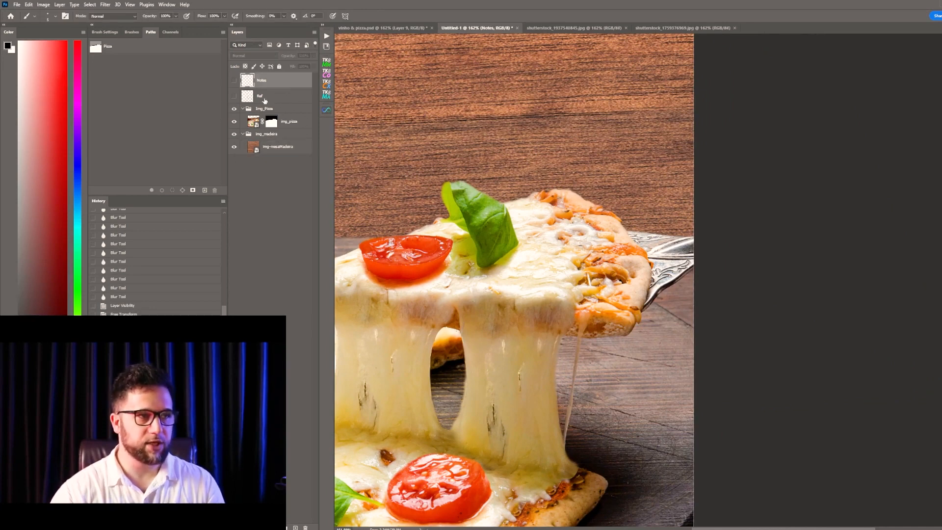
key(ctrl+shift+alt+n)
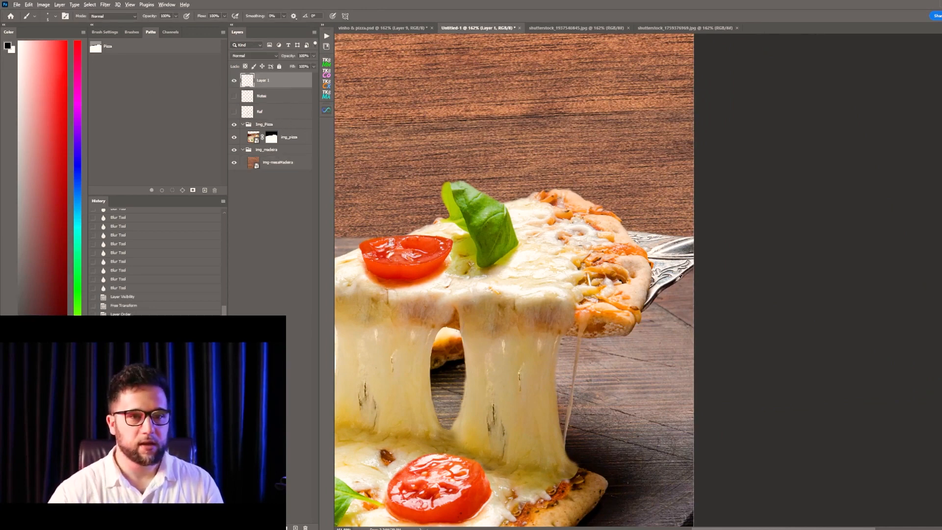
mouse_move(692, 279)
mouse_down()
mouse_move(650, 322)
mouse_move(689, 275)
mouse_move(678, 310)
mouse_move(687, 305)
mouse_move(696, 359)
mouse_up()
drag(701, 239, 667, 228)
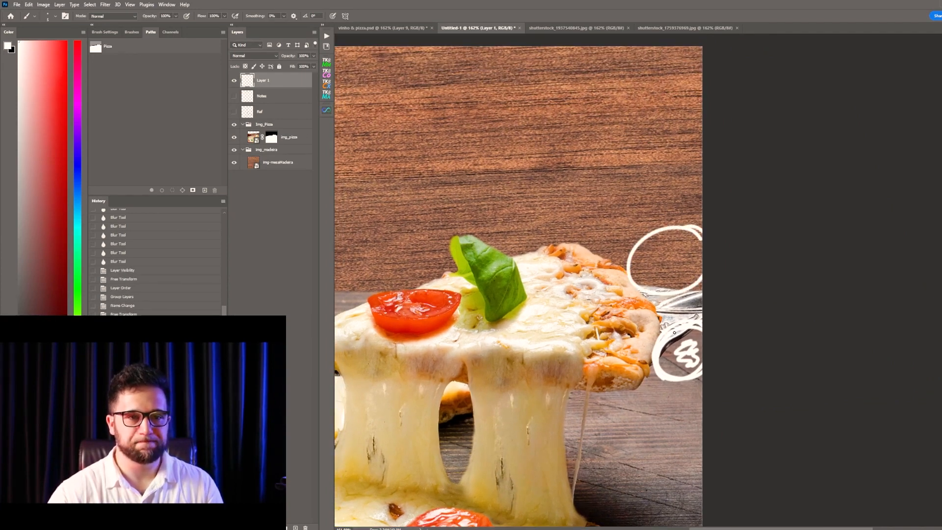
scroll(675, 214, down, 1)
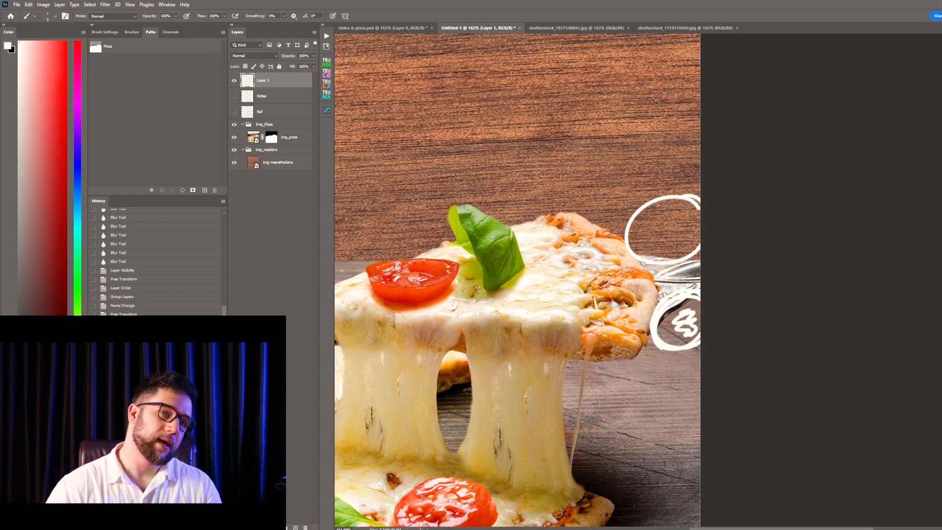
drag(652, 328, 657, 273)
- Hide the sketch layer and add a Selective Color adjustment above img-mesaMadeira to mute the wood's orange tone
click(234, 80)
click(278, 165)
key(z)
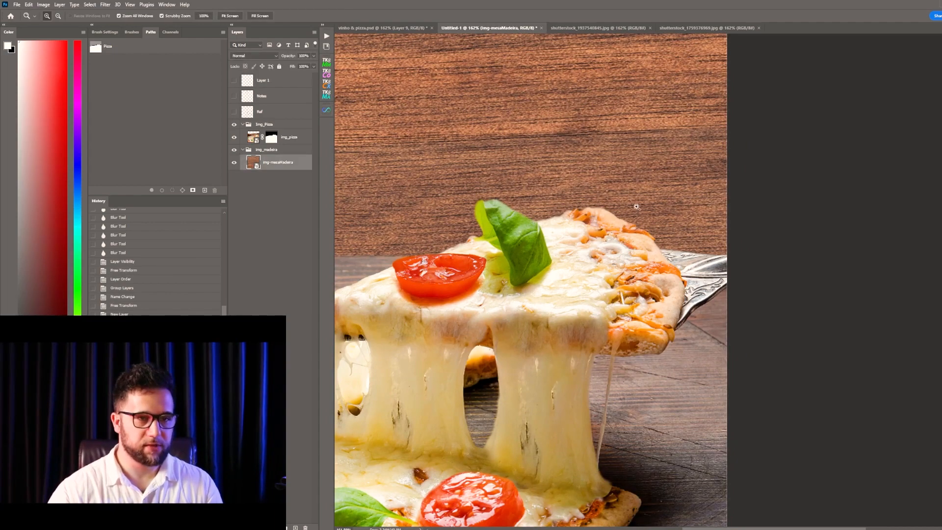
drag(652, 219, 630, 220)
click(275, 527)
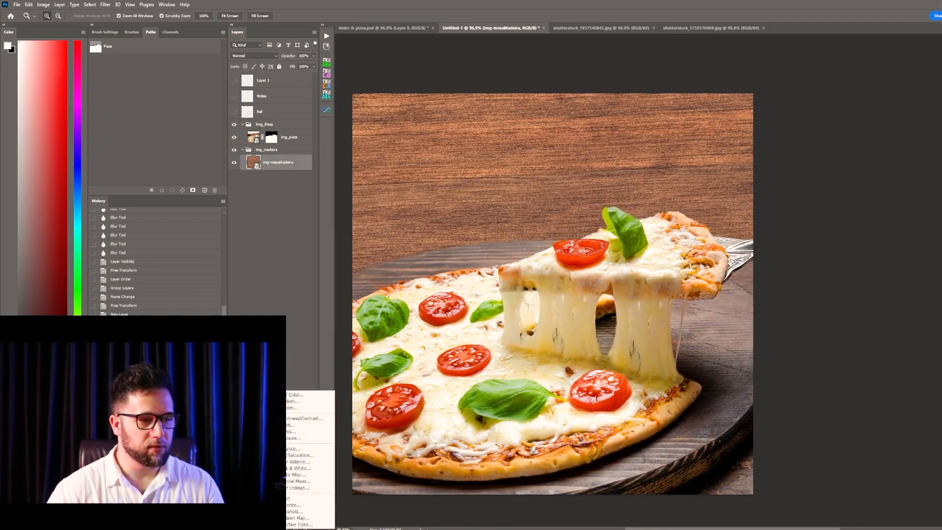
click(300, 525)
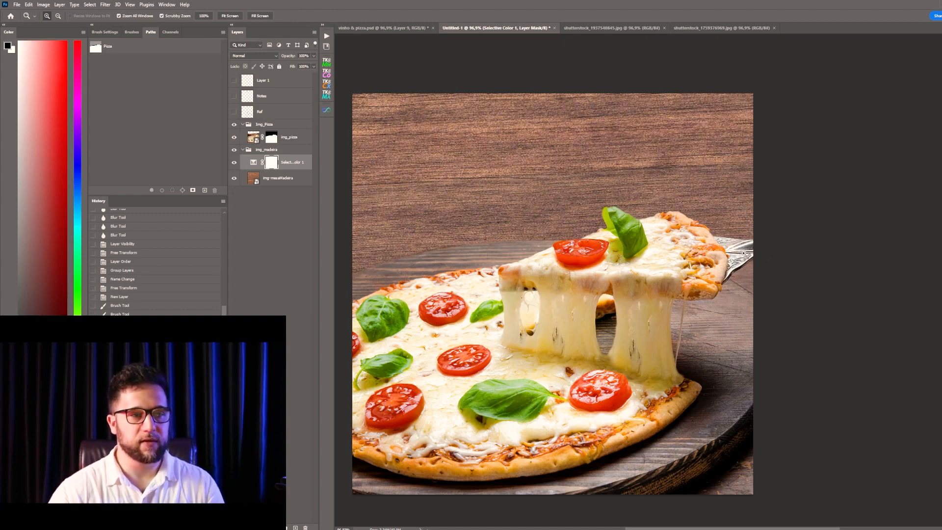
- Show the sketch layer again and clear all of its brush marks, leaving white as the brush colour
key(b)
key(x)
click(274, 81)
click(234, 80)
key(ctrl+a)
key(x)
key(Delete)
key(ctrl+d)
key(x)
- Circle the spatula and the wood around it with freehand white brush strokes on the sketch layer
mouse_move(751, 232)
mouse_down()
mouse_move(711, 248)
mouse_move(738, 255)
mouse_up()
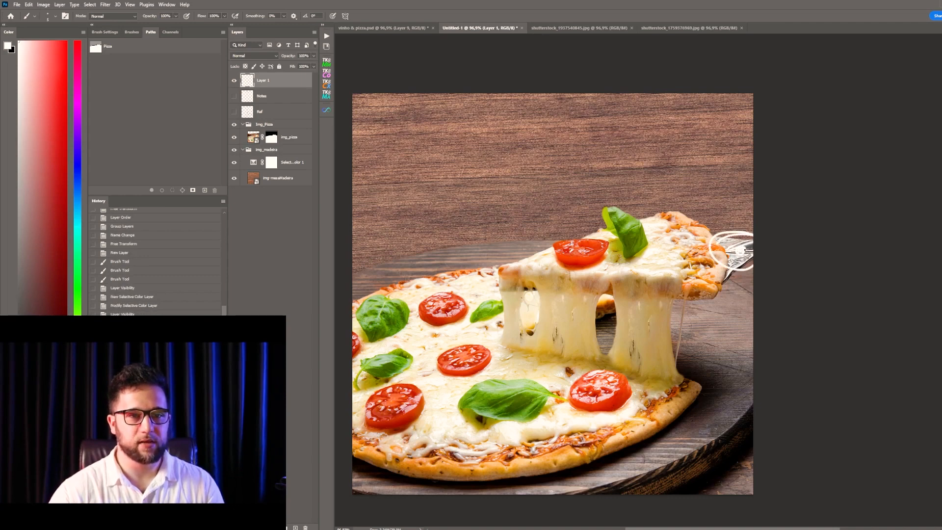
drag(742, 251, 740, 249)
drag(735, 208, 737, 216)
drag(749, 275, 750, 276)
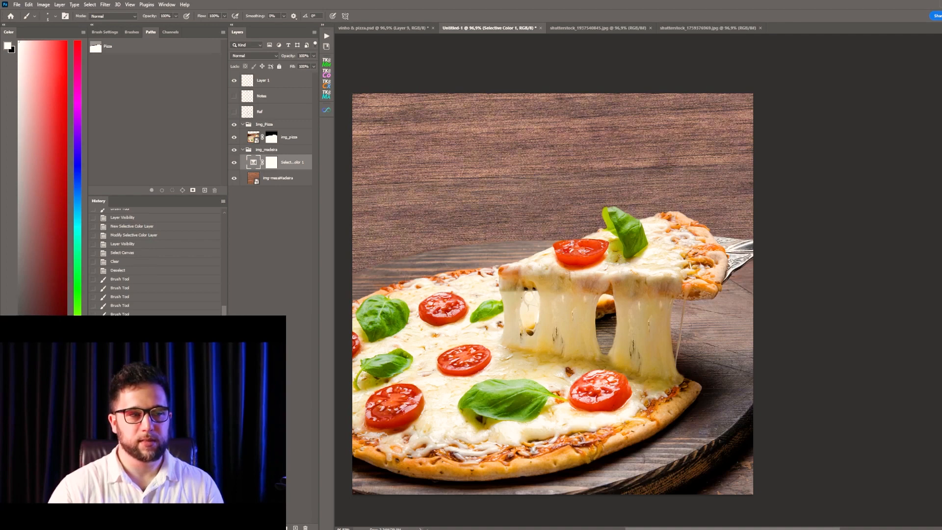
- Compare the wood background with and without the Selective Color adjustment
key(ctrl+comma)
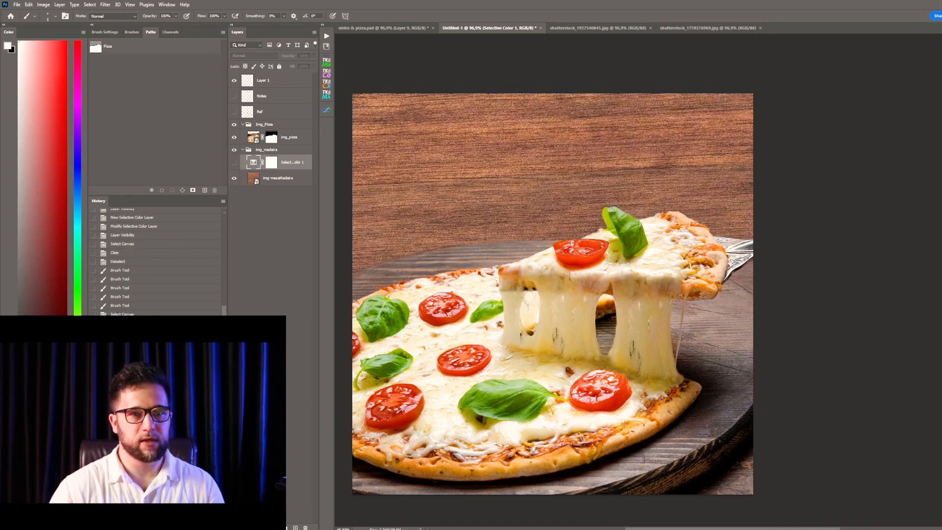
key(ctrl+comma)
key(ctrl+comma)
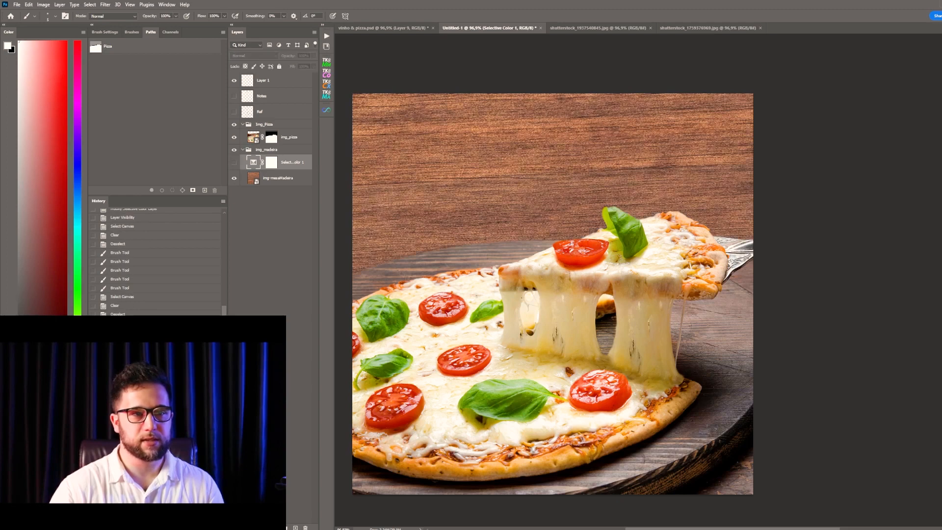
key(ctrl+comma)
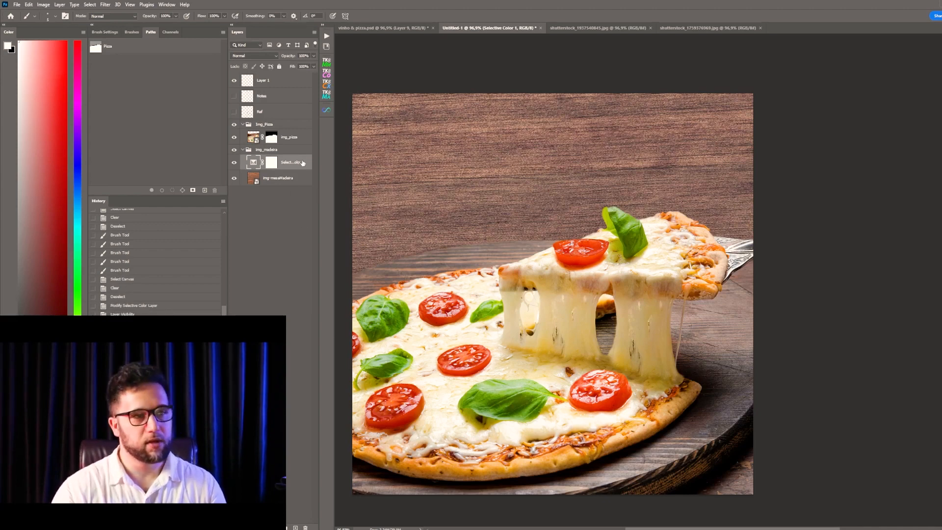
- Apply a Gaussian Blur smart filter with a 3 px radius to the img-mesaMadeira layer
click(283, 178)
click(105, 4)
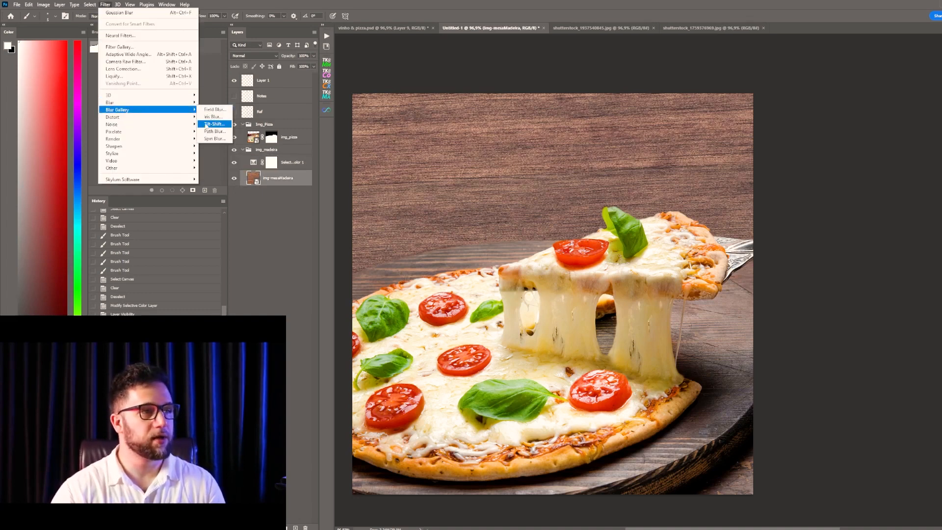
mouse_move(186, 102)
click(221, 131)
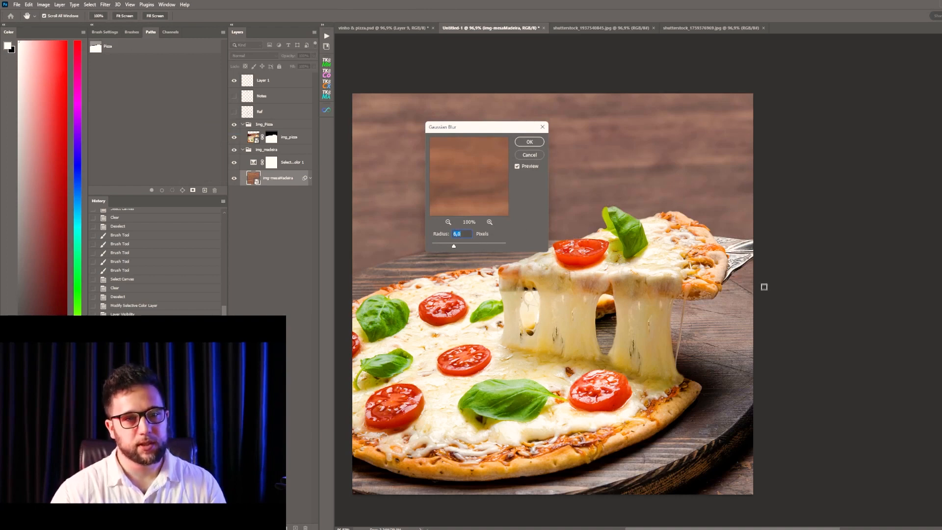
text(4)
key(Return)
key(Down)
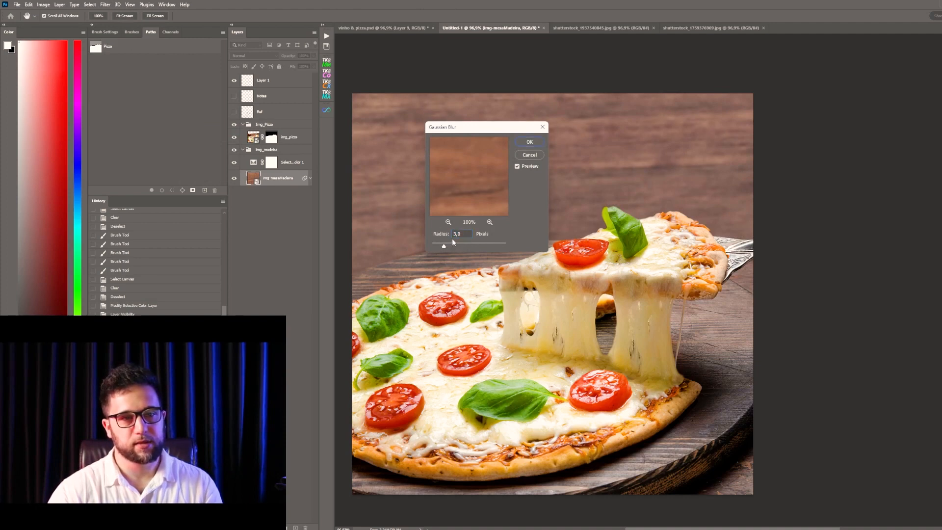
key(Down)
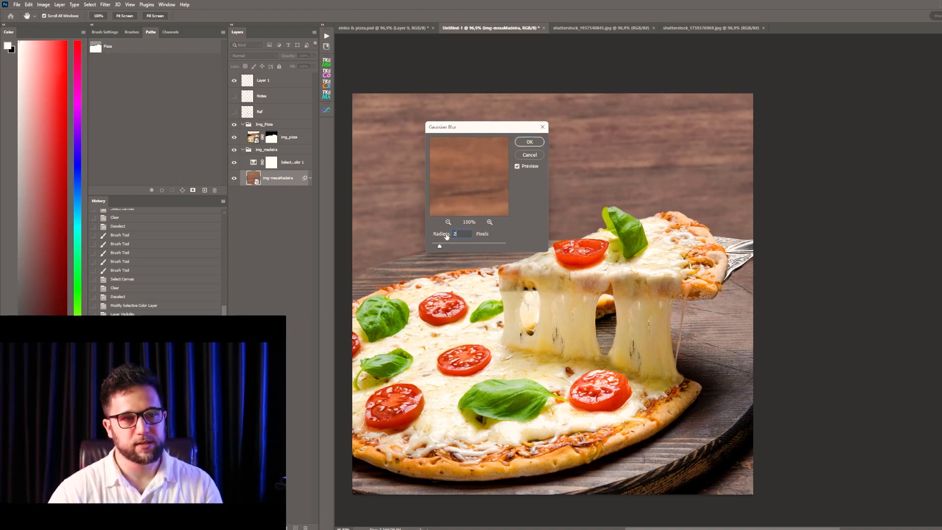
key(Up)
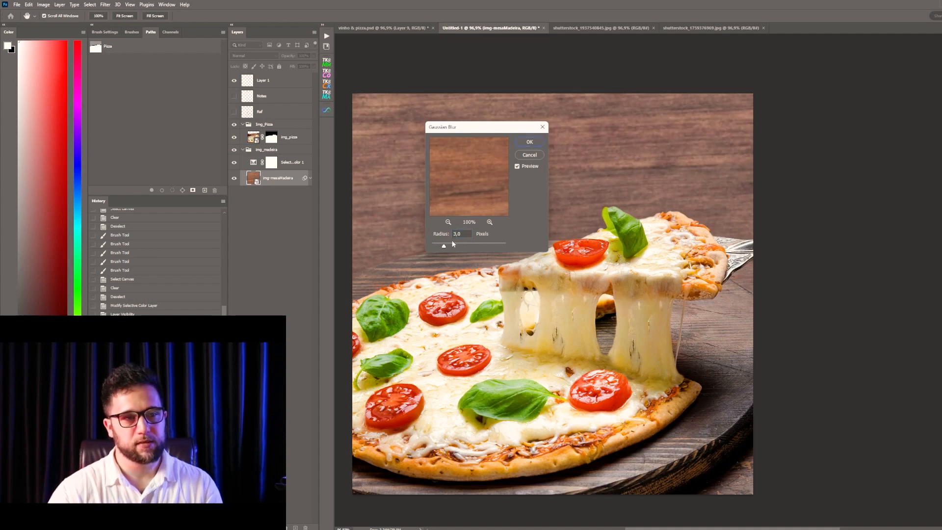
click(532, 145)
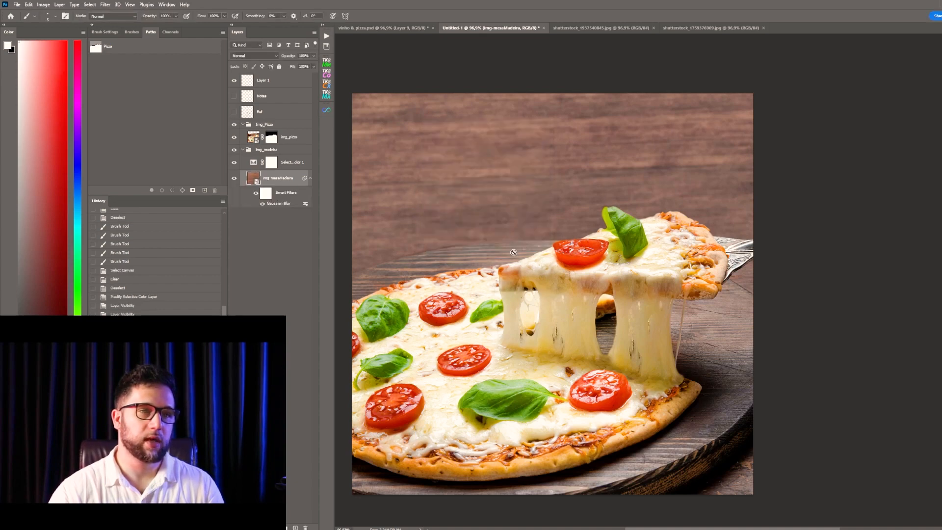
- Start a Tilt-Shift blur on the wood texture and centre its focus pin on the lifted slice's tomato
click(106, 4)
mouse_move(158, 111)
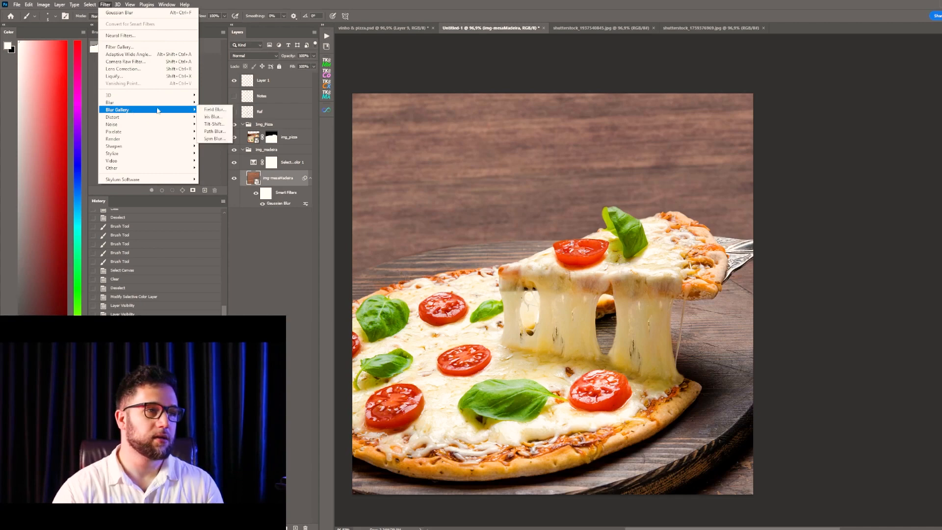
click(221, 126)
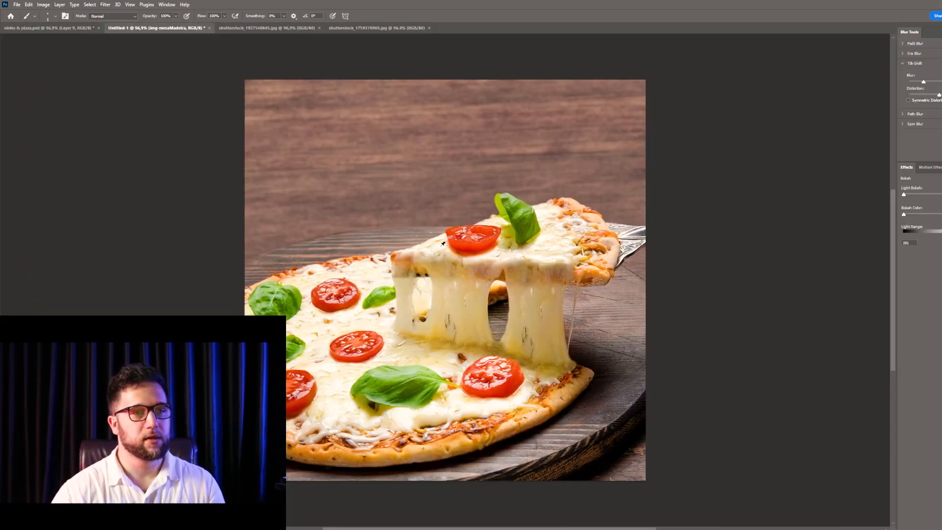
drag(445, 280, 480, 218)
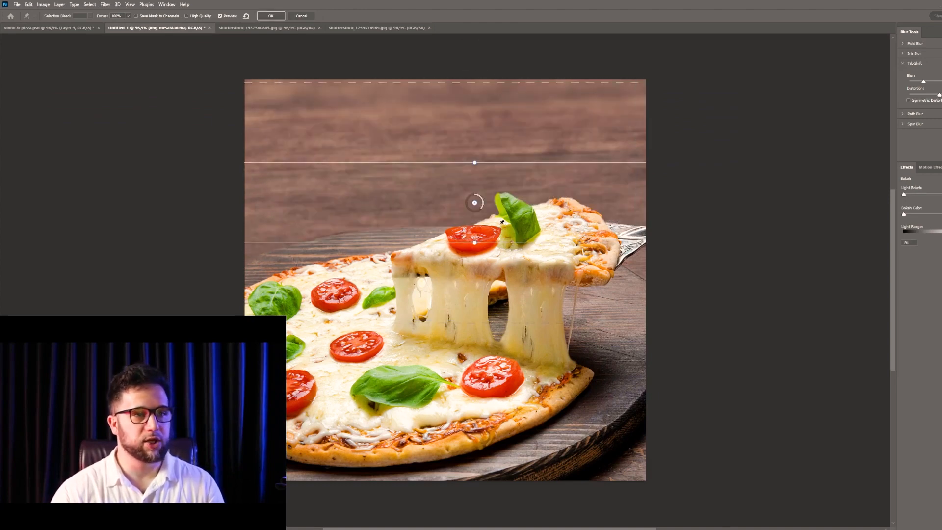
drag(474, 203, 475, 240)
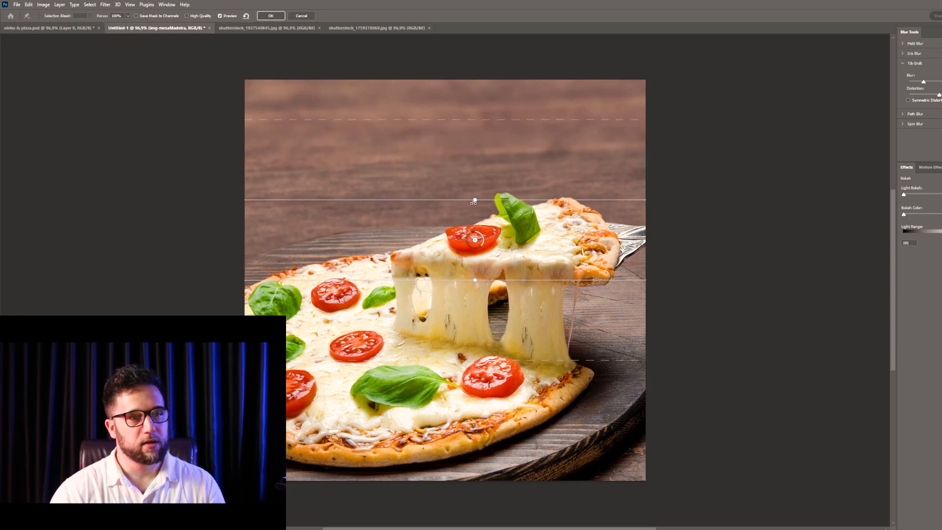
- Tilt the focus band to follow the lifted slice, widen the upper blur transition, reduce the blur amount and apply the Tilt-Shift
mouse_move(475, 199)
mouse_down()
mouse_move(486, 185)
mouse_move(469, 185)
mouse_up()
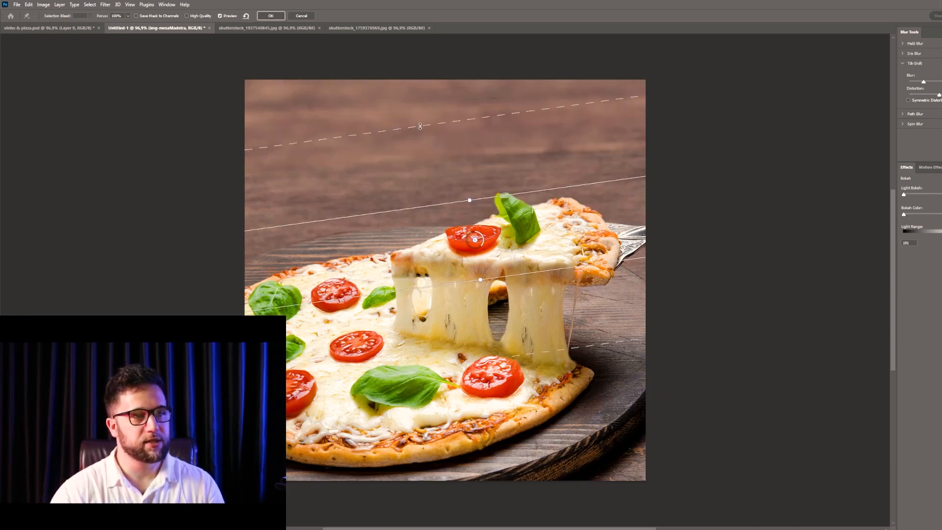
drag(420, 126, 413, 79)
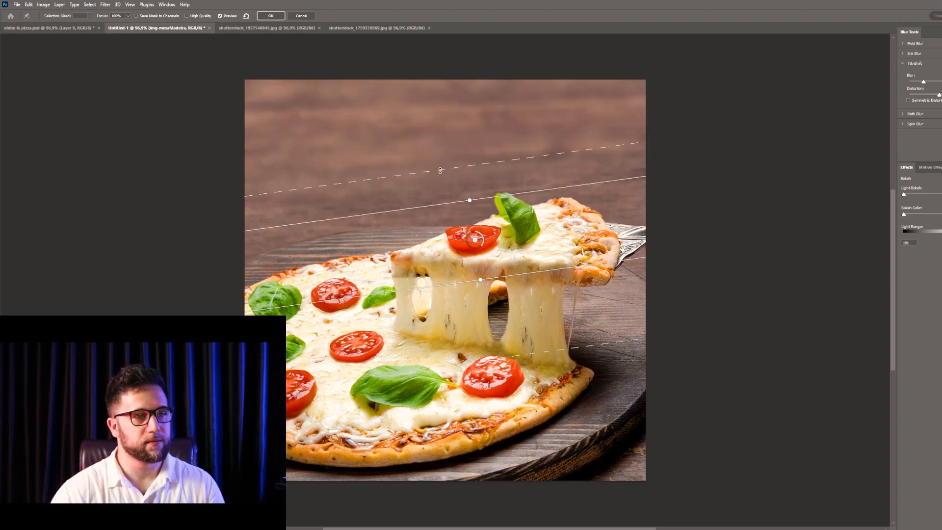
drag(441, 171, 425, 133)
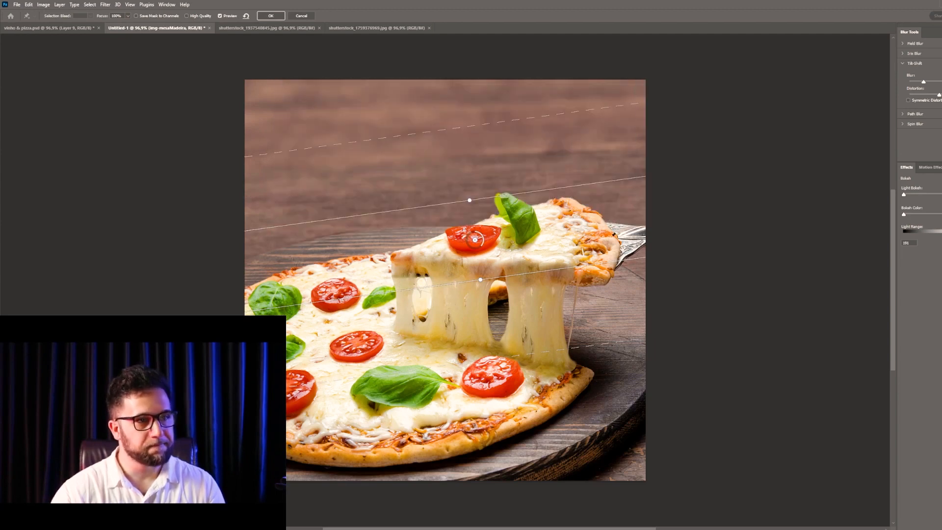
drag(485, 248, 487, 241)
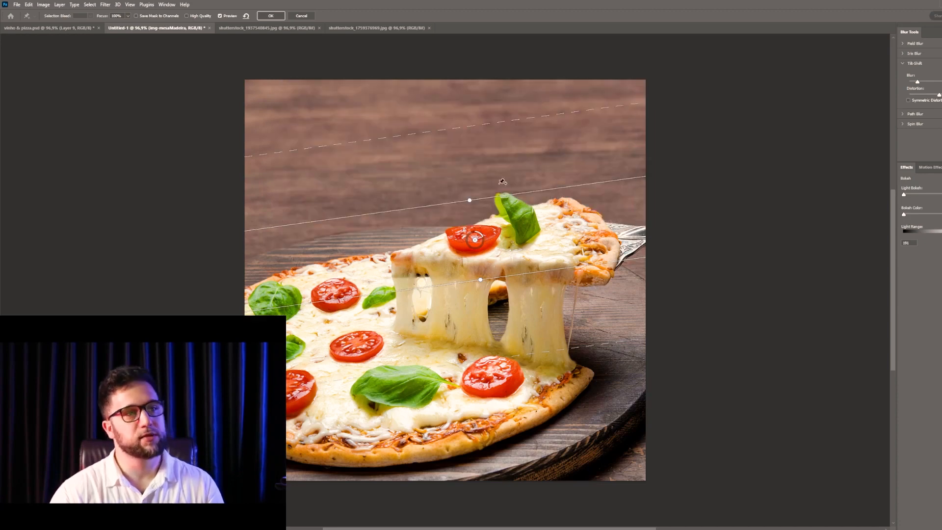
click(274, 15)
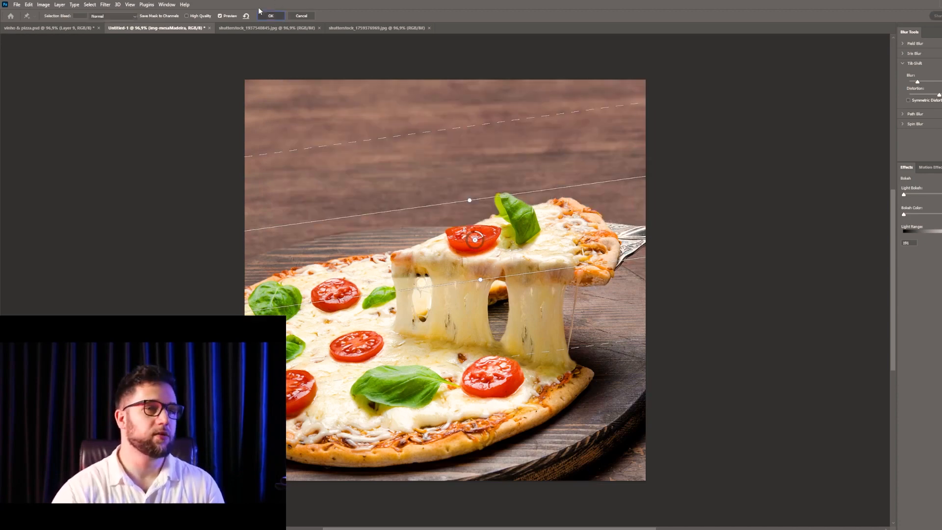
- Collapse the wood layer's smart filters and add a Curves adjustment above the Selective Color layer to darken the wood background
key(v)
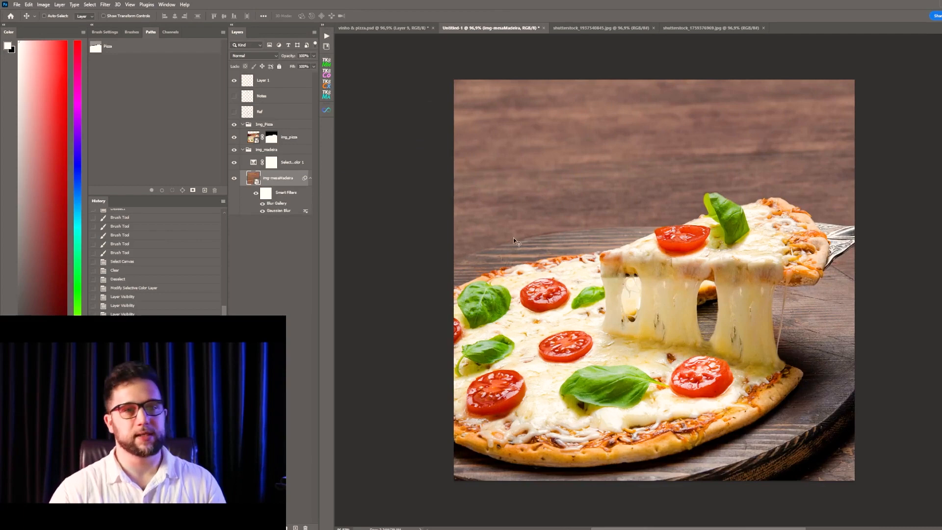
key(z)
drag(550, 219, 498, 250)
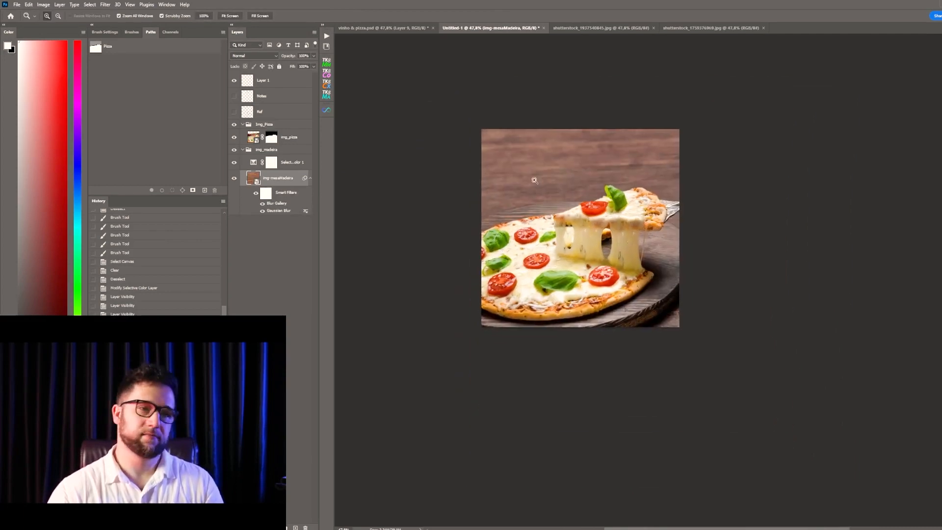
key(v)
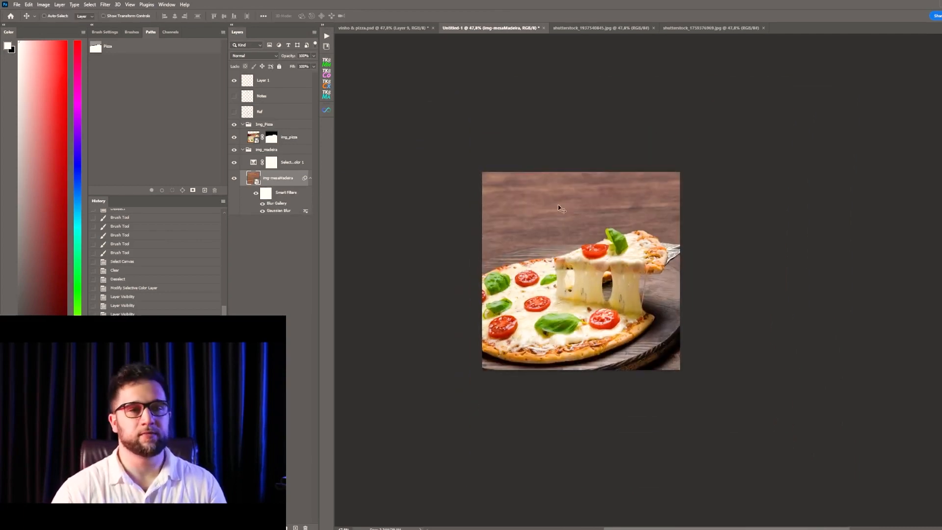
click(295, 168)
click(310, 178)
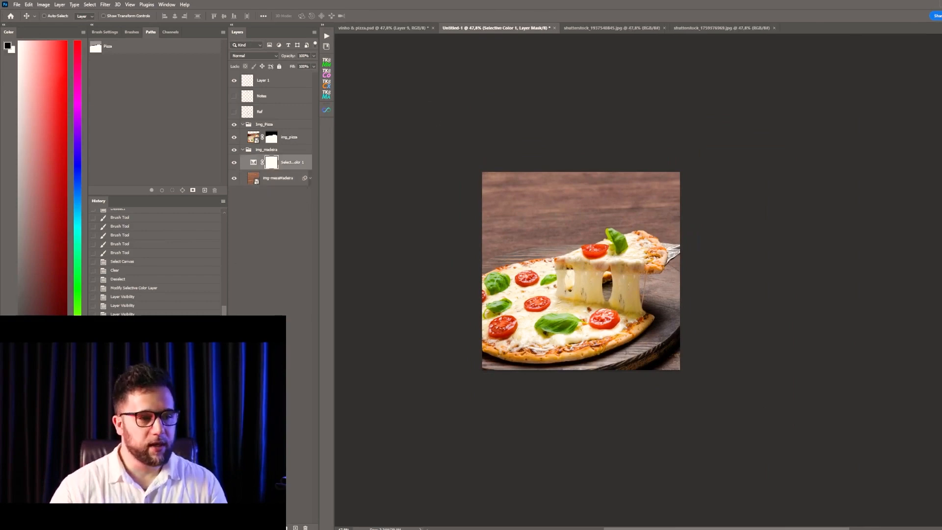
click(286, 528)
click(304, 431)
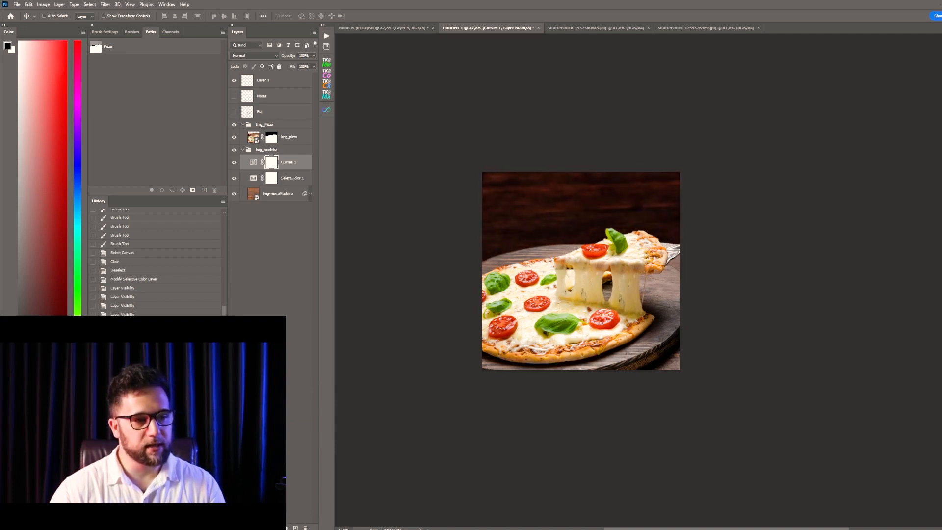
- Invert the Curves 1 mask to black and set up a foreground-to-transparent linear gradient for revealing the darkening
key(ctrl+i)
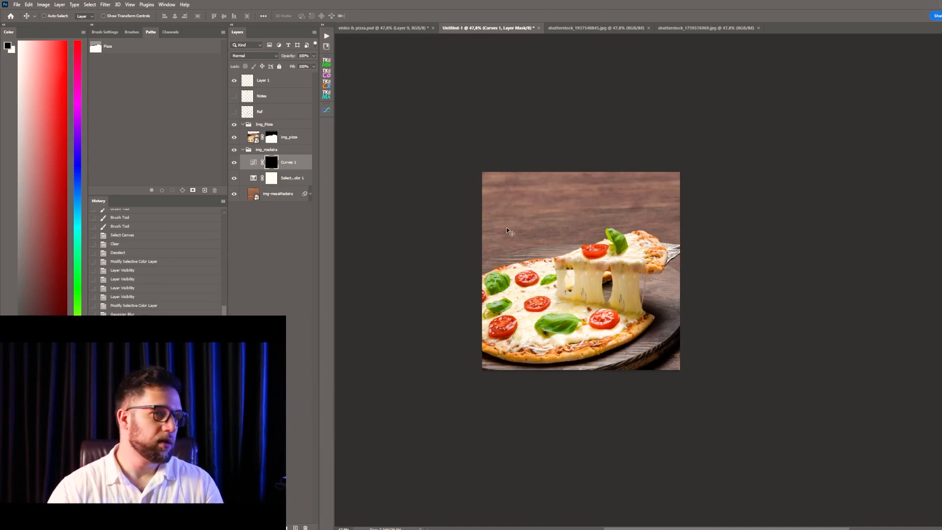
key(g)
scroll(508, 220, up, 2)
key(x)
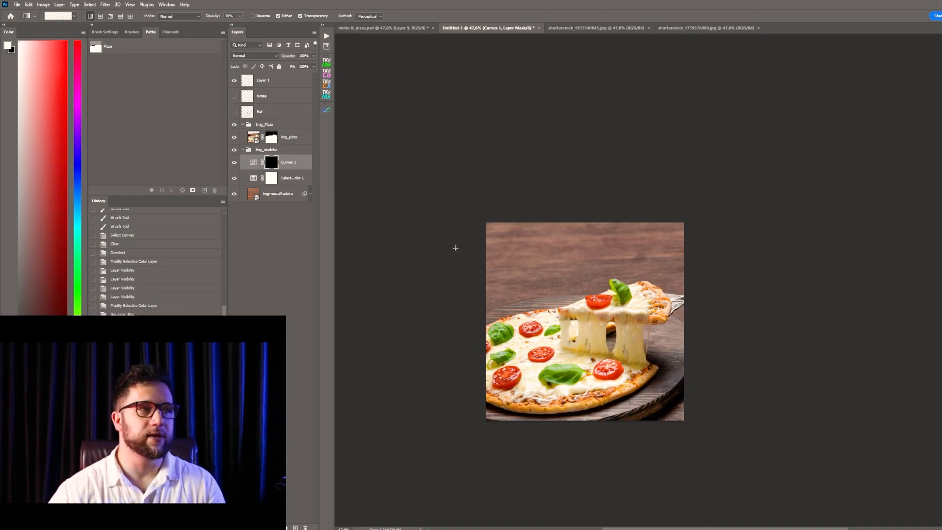
click(75, 17)
click(74, 18)
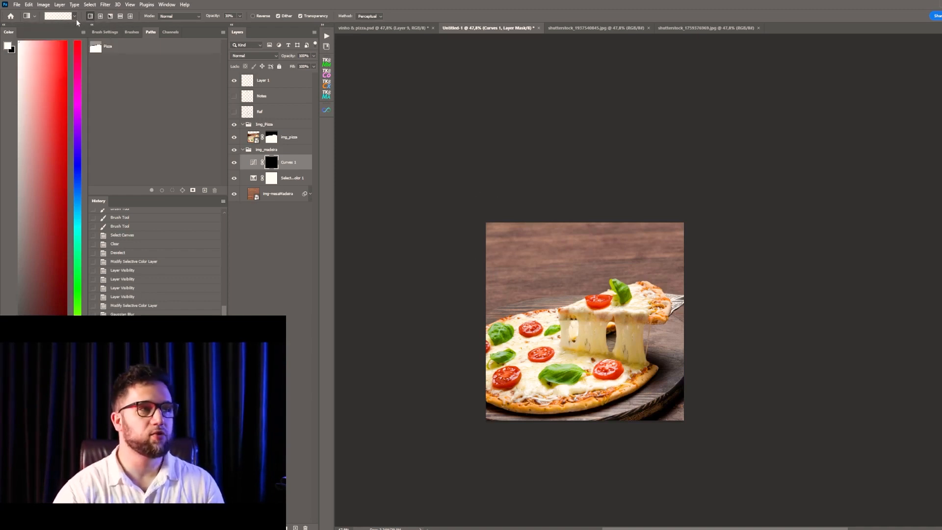
key(d)
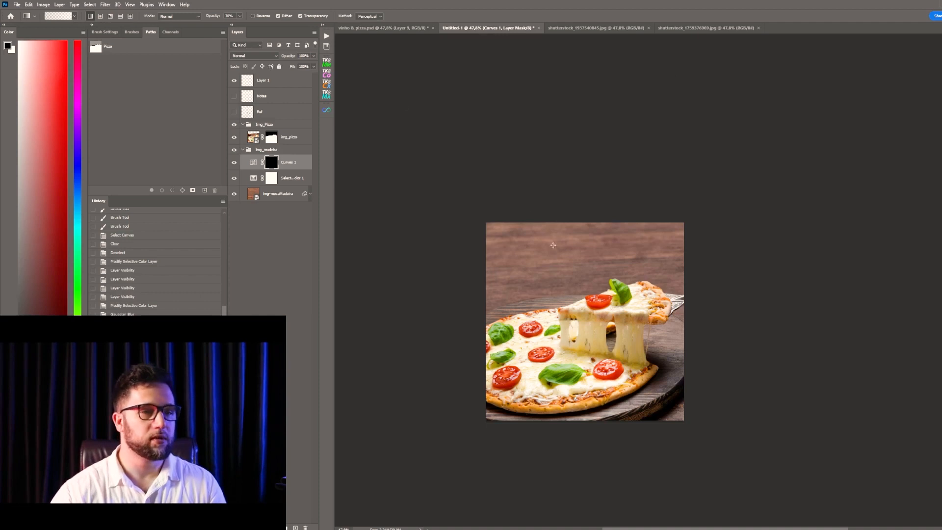
- Draw overlapping white gradients on the Curves 1 mask, inward from the canvas's upper edge, to darken the upper wood background gradually
drag(450, 131, 530, 235)
key(x)
drag(443, 129, 548, 268)
key(ctrl+z)
drag(526, 105, 555, 296)
drag(569, 294, 575, 299)
drag(487, 135, 538, 295)
mouse_move(499, 174)
mouse_down()
mouse_move(551, 296)
mouse_move(594, 308)
mouse_up()
drag(579, 120, 626, 206)
drag(553, 131, 594, 327)
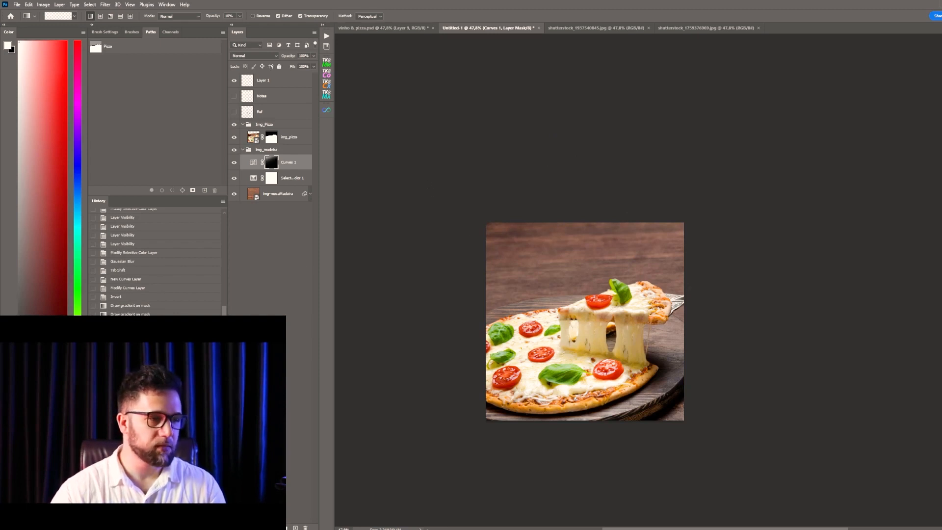
- Step back and forth through the recent mask gradients to compare the darkening, and leave the last gradient undone
key(ctrl+z)
key(ctrl+z)
key(ctrl+z)
key(ctrl+shift+z)
key(ctrl+shift+z)
key(ctrl+shift+z)
key(ctrl+z)
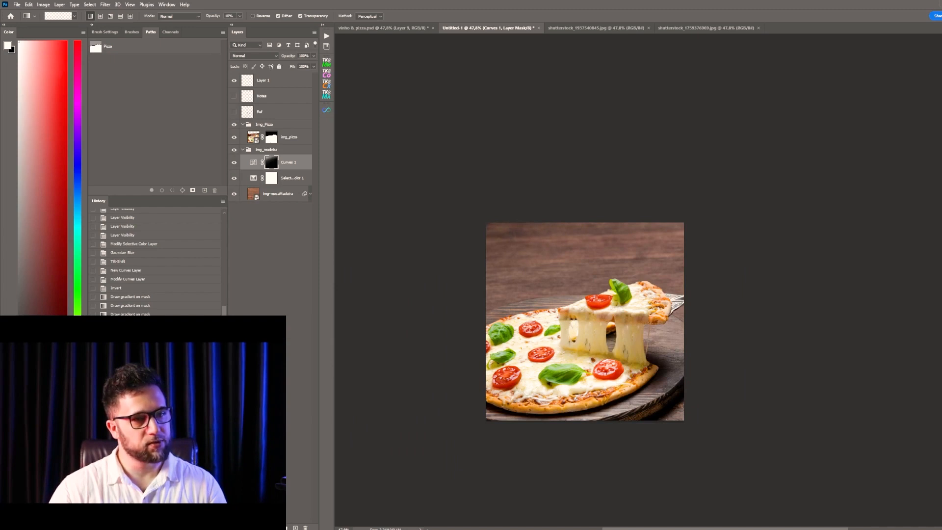
- Add more soft white gradients to the Curves 1 mask across the upper-left corner and upper edge of the wood background
key(b)
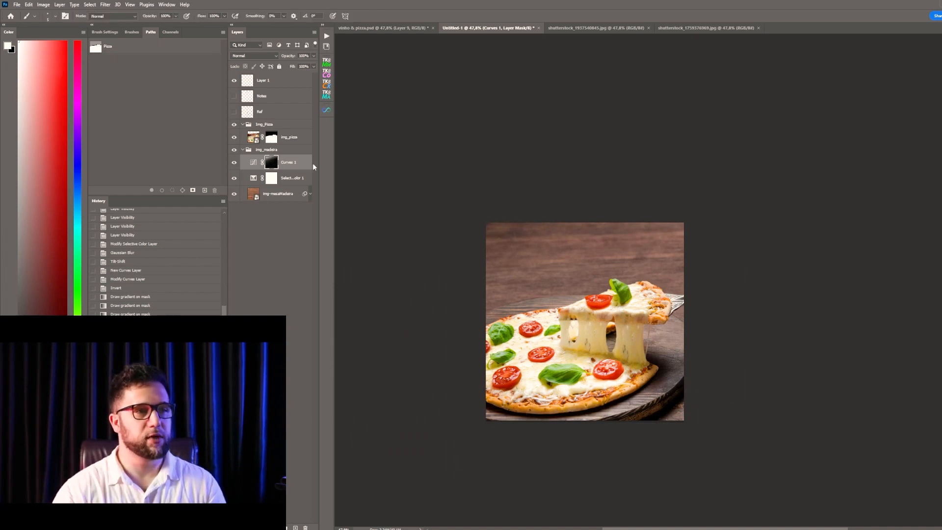
key(g)
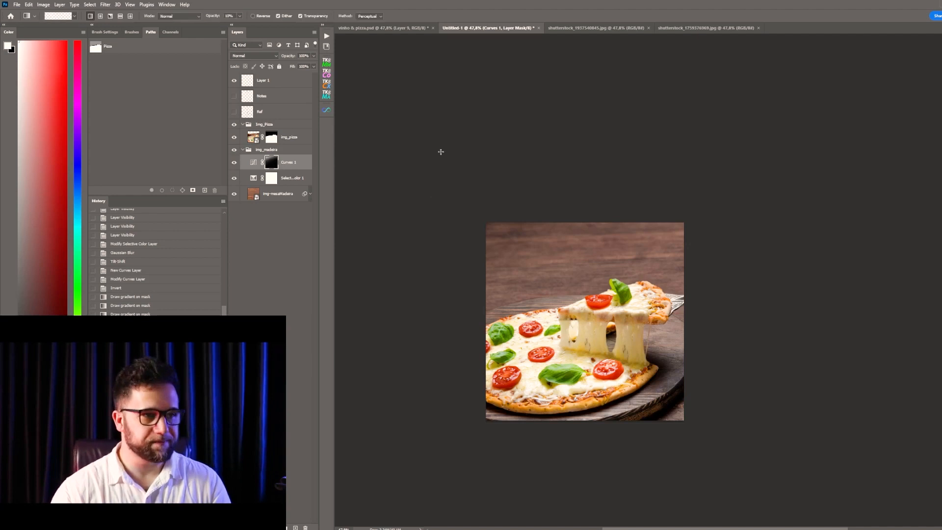
drag(408, 134, 504, 287)
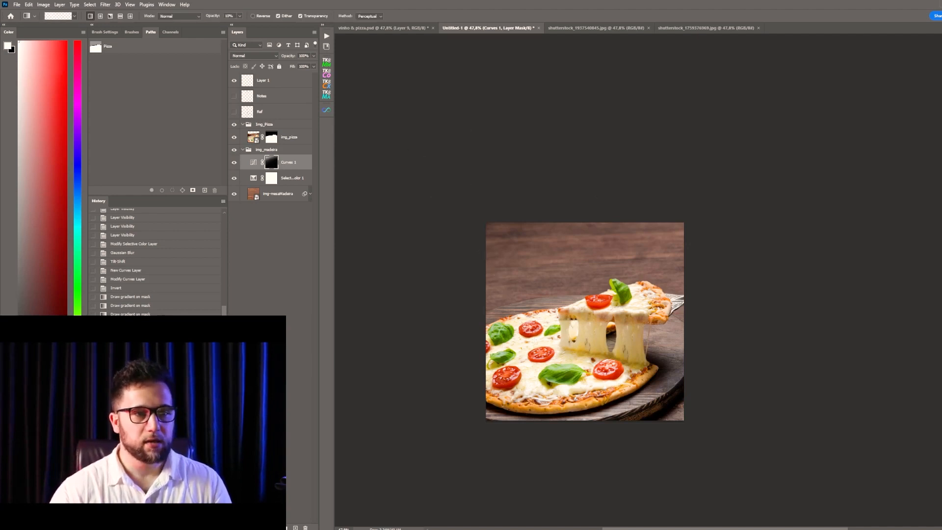
drag(439, 74, 525, 263)
drag(472, 98, 525, 231)
drag(552, 97, 587, 216)
mouse_move(583, 103)
mouse_down()
mouse_move(616, 240)
mouse_move(592, 202)
mouse_up()
drag(623, 109, 639, 234)
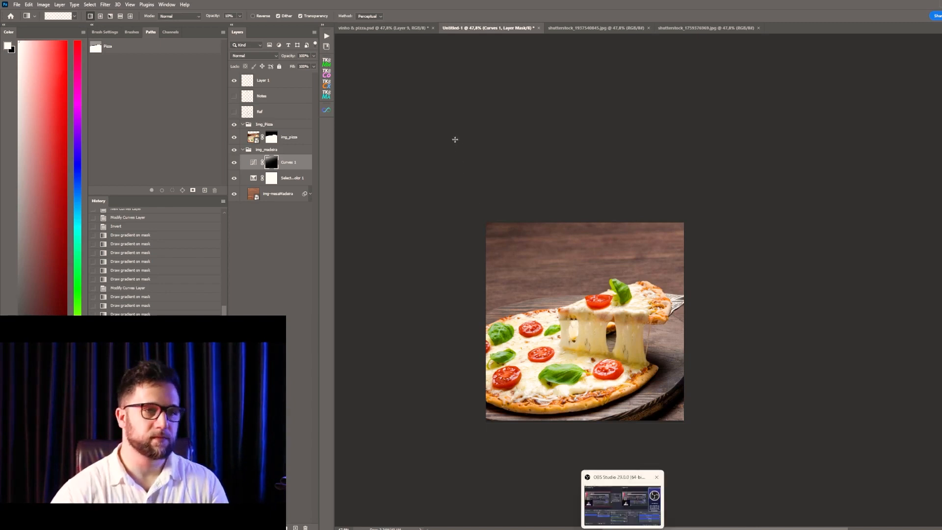
drag(427, 101, 442, 130)
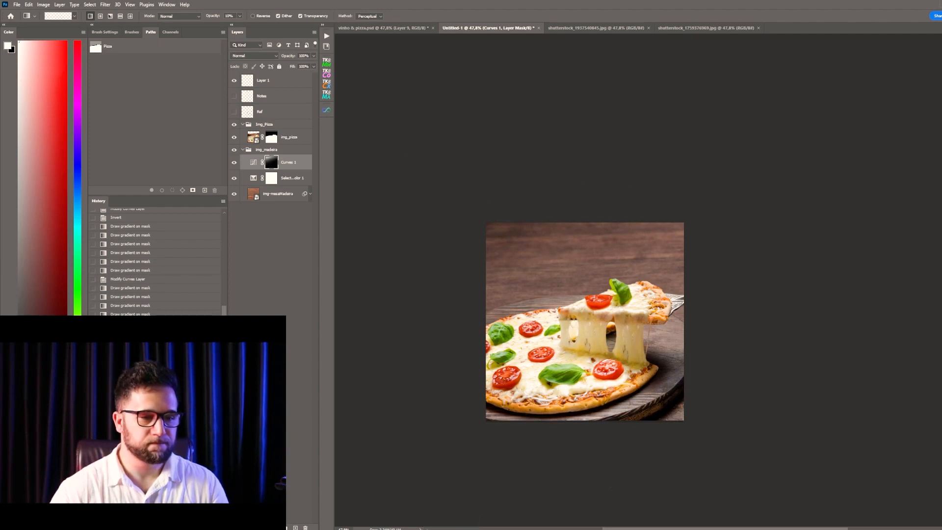
- Select the img_pizza layer and examine the pizza's colours and how it blends with the darkened wood background
key(v)
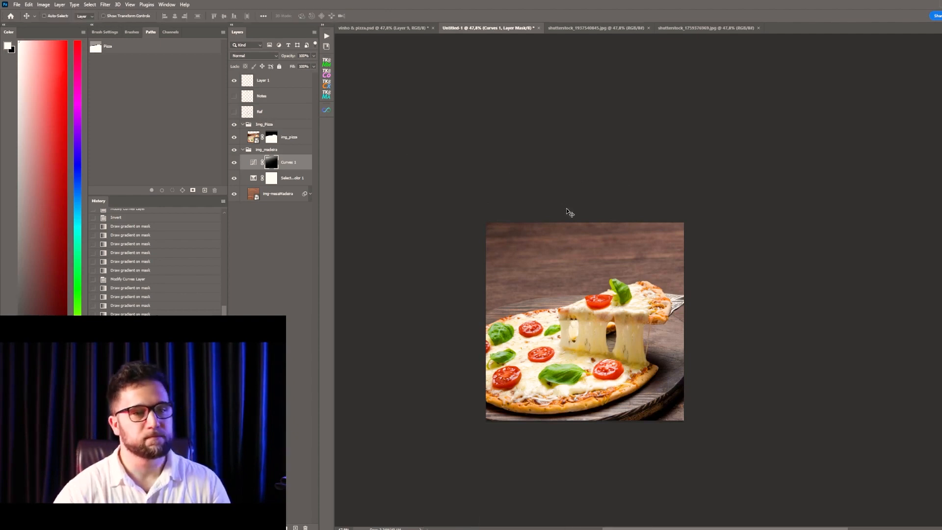
drag(547, 228, 551, 203)
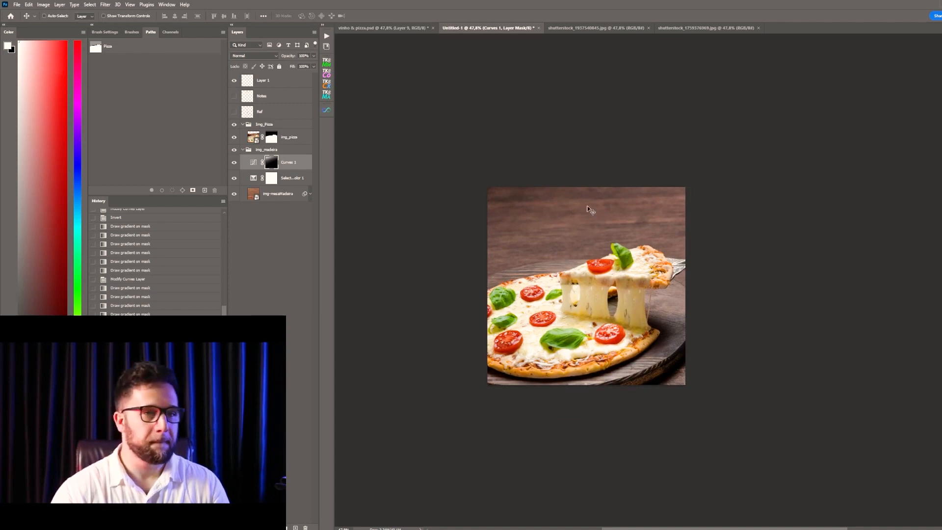
click(300, 141)
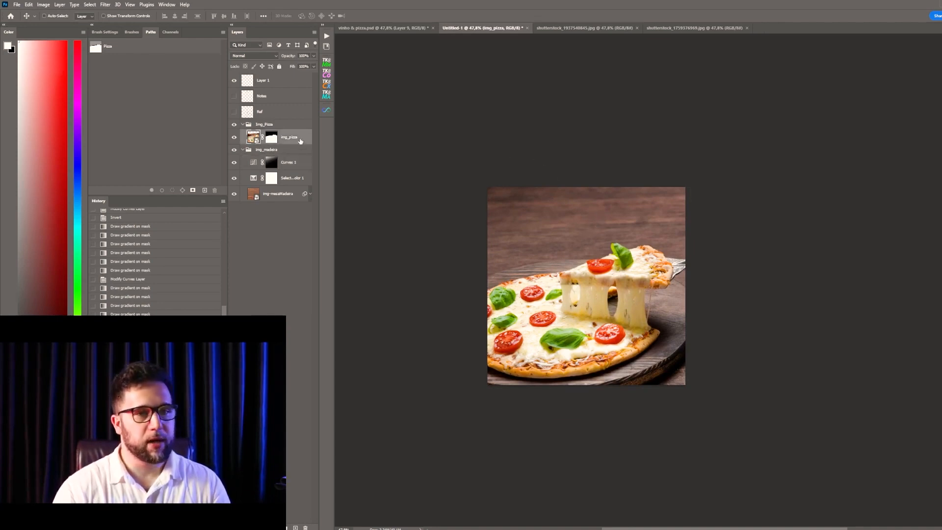
key(z)
click(638, 283)
drag(639, 283, 731, 281)
alt+click(738, 270)
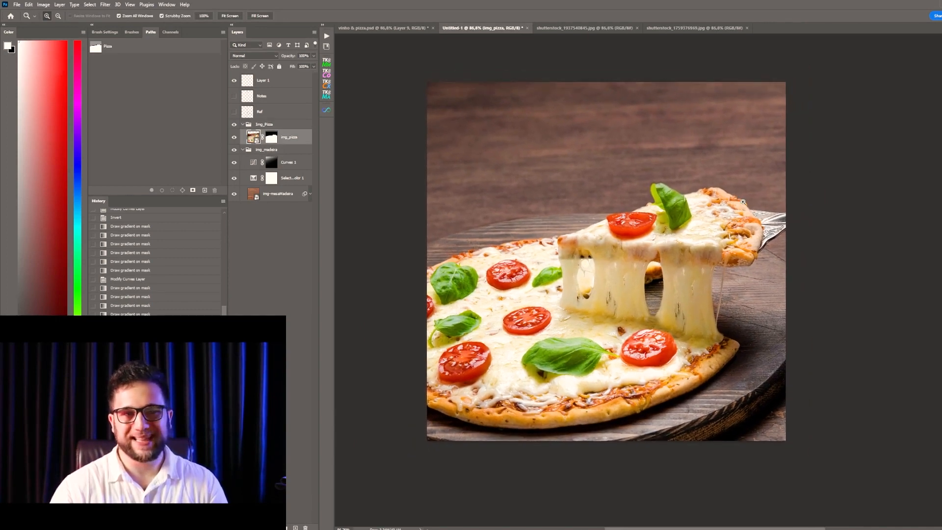
drag(664, 253, 665, 277)
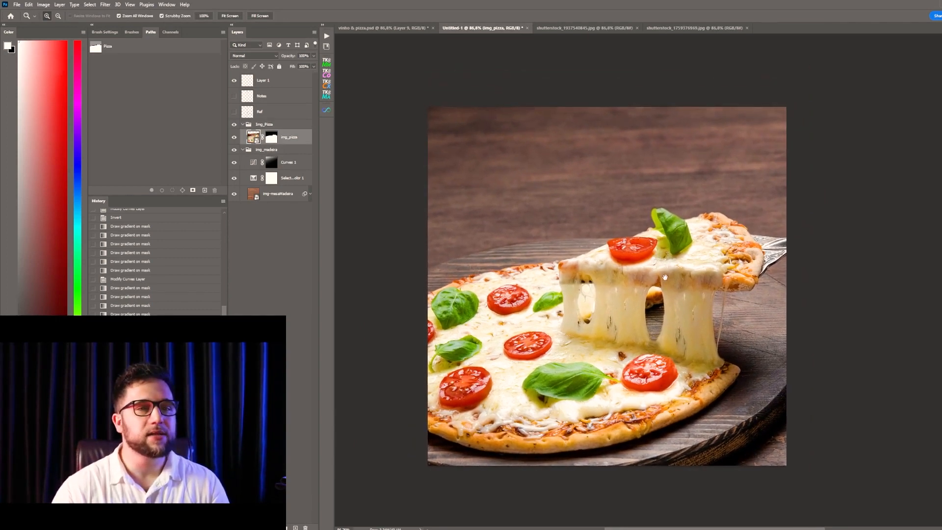
drag(696, 333, 700, 313)
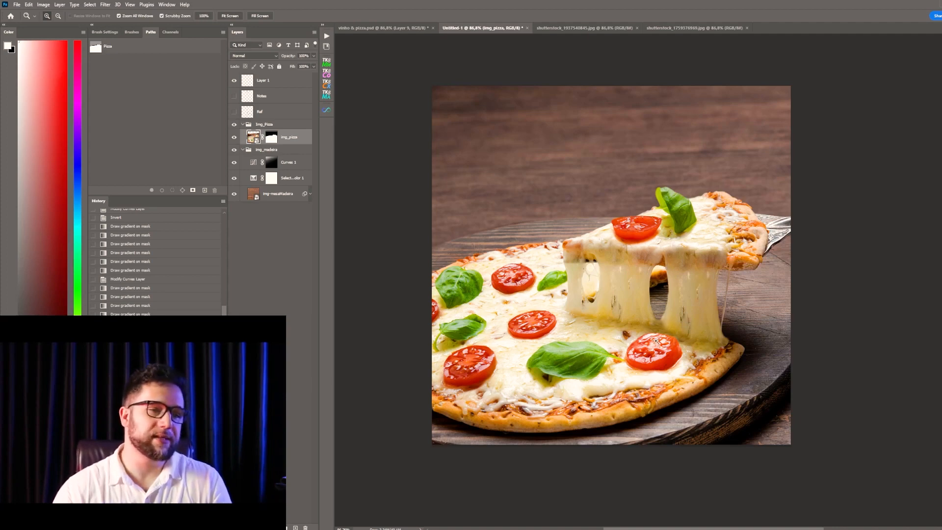
drag(706, 227, 689, 230)
key(v)
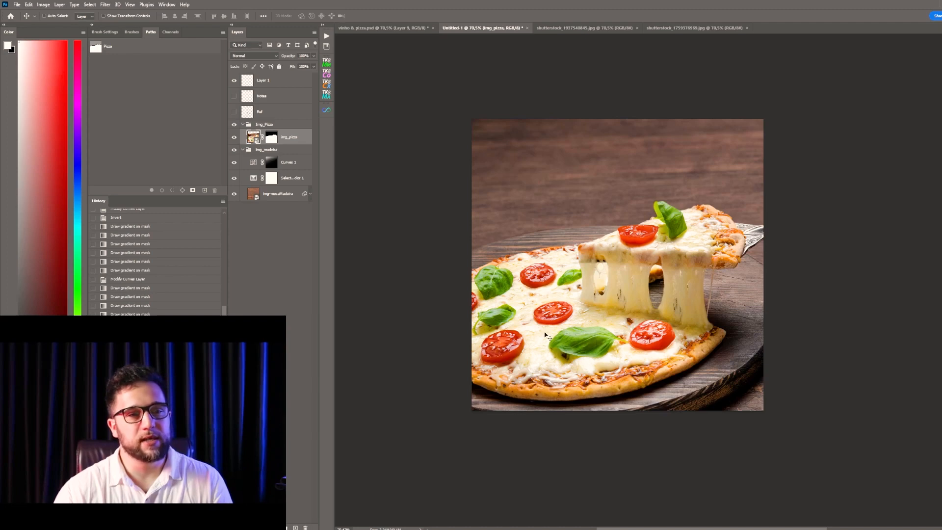
drag(661, 363, 644, 376)
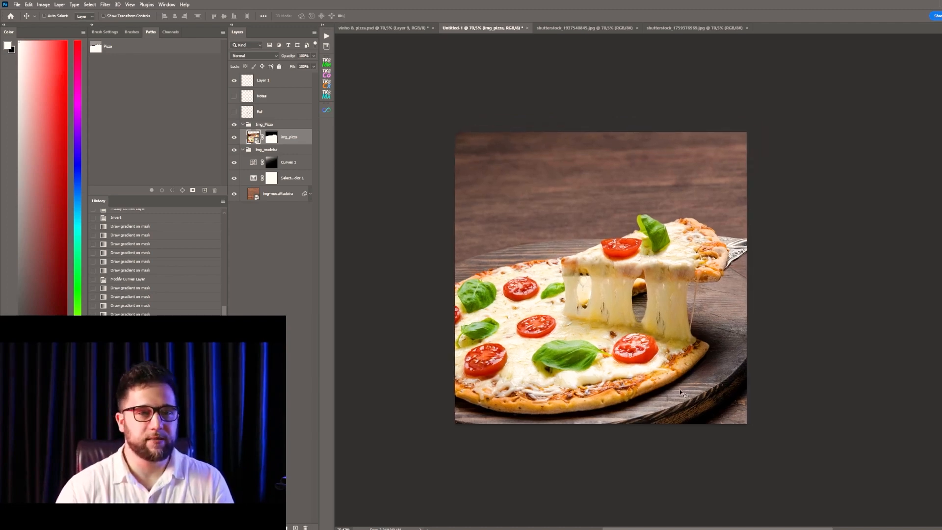
drag(668, 339, 677, 348)
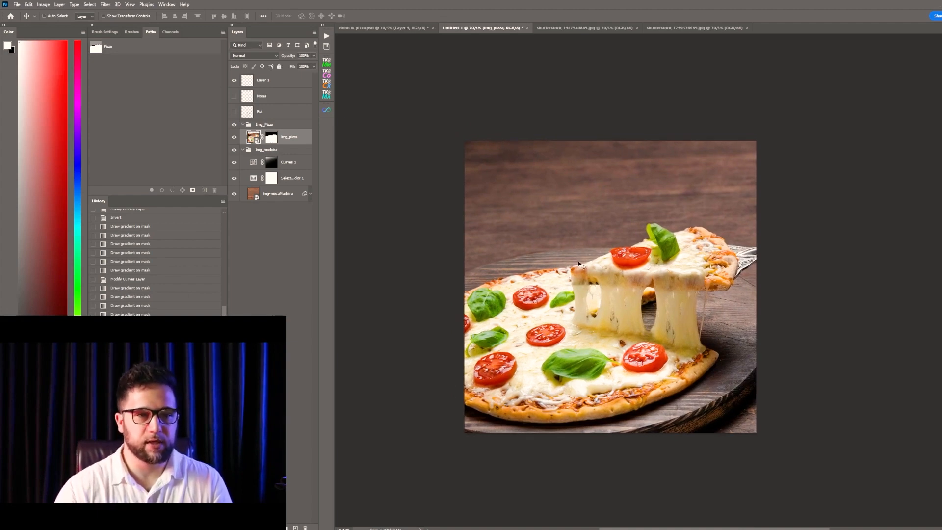
drag(577, 260, 591, 255)
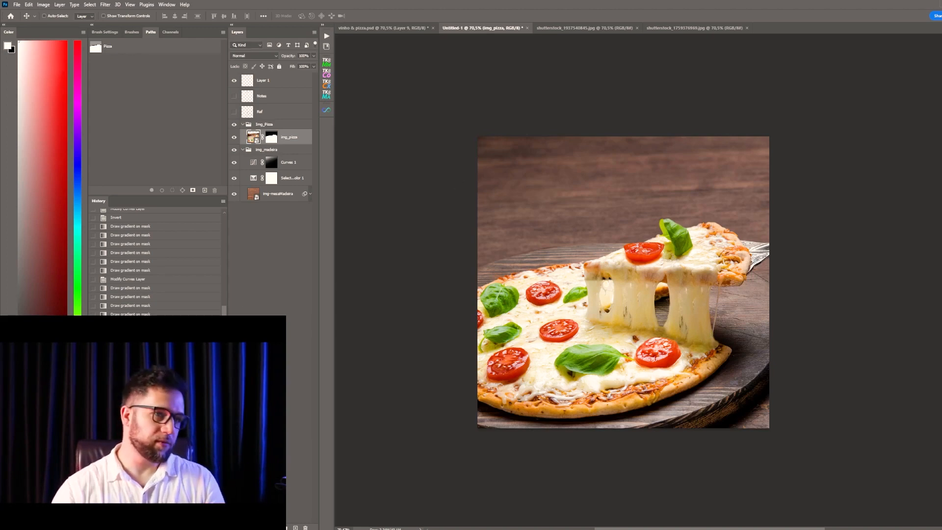
- Add a Selective Color adjustment above the img_pizza layer and name it Folhas
click(276, 527)
click(304, 524)
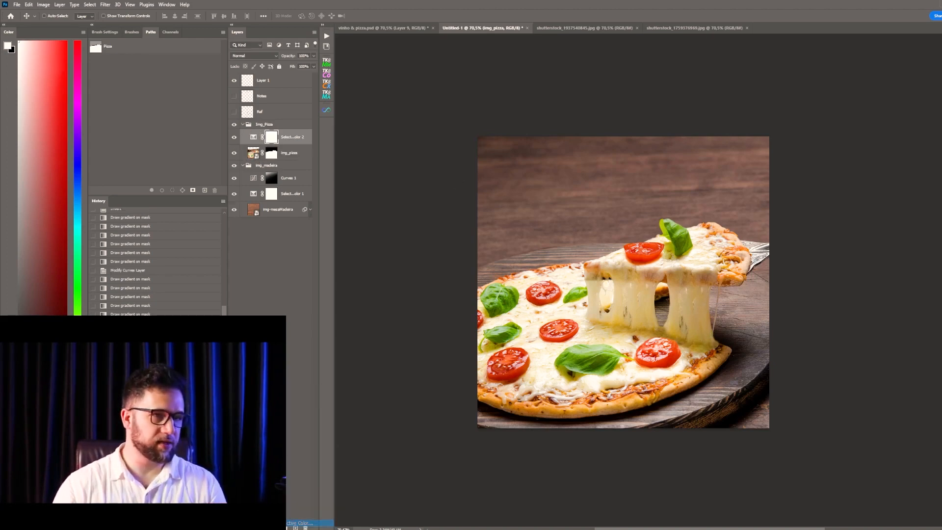
double_click(296, 141)
text(Folhas)
key(Return)
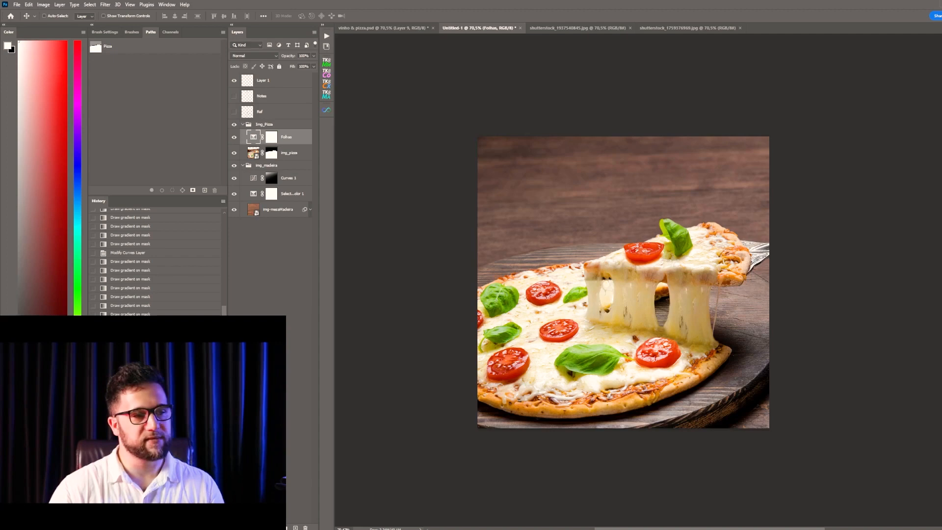
- Compare the basil leaves with the Folhas Selective Color adjustment on and off
key(ctrl+comma)
key(ctrl+comma)
key(ctrl+comma)
key(ctrl+comma)
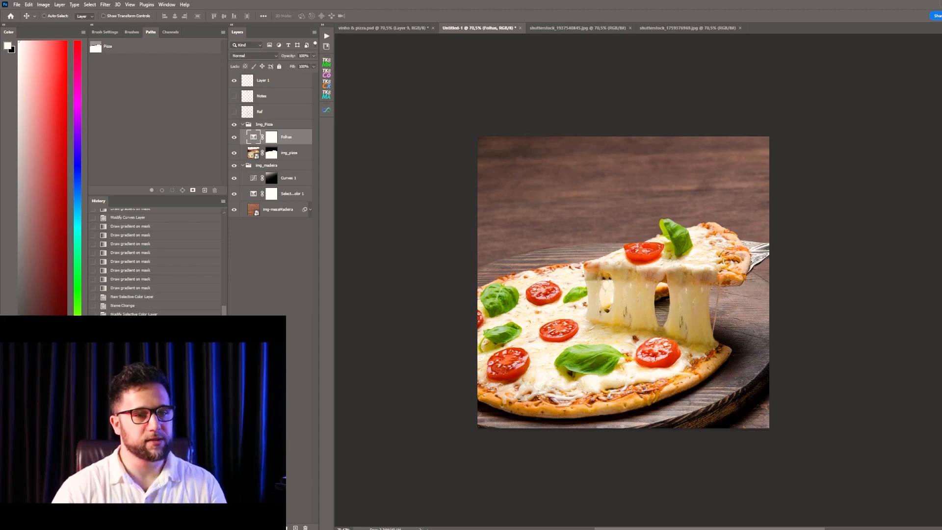
key(ctrl+comma)
key(ctrl+comma)
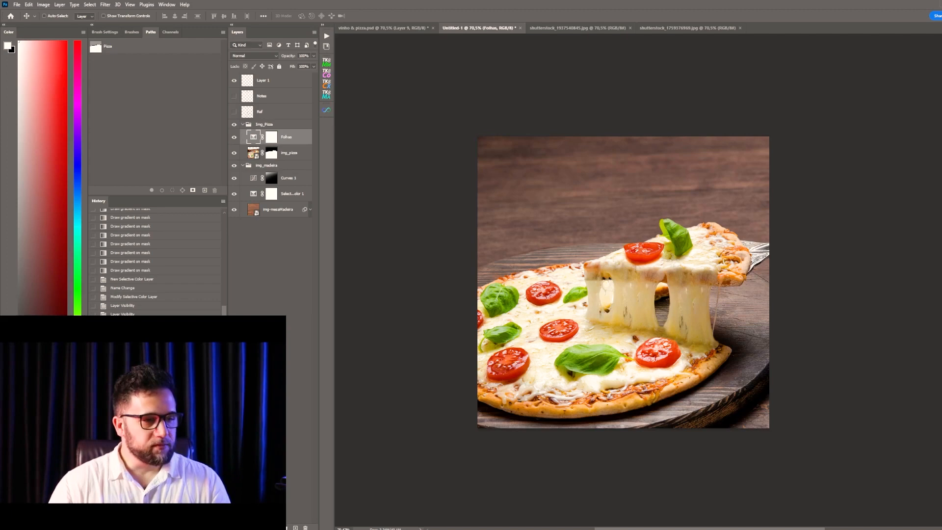
- Add a Hue/Saturation adjustment above the Folhas layer to refine the basil leaves' green, and check it against the unadjusted image
click(276, 527)
click(311, 456)
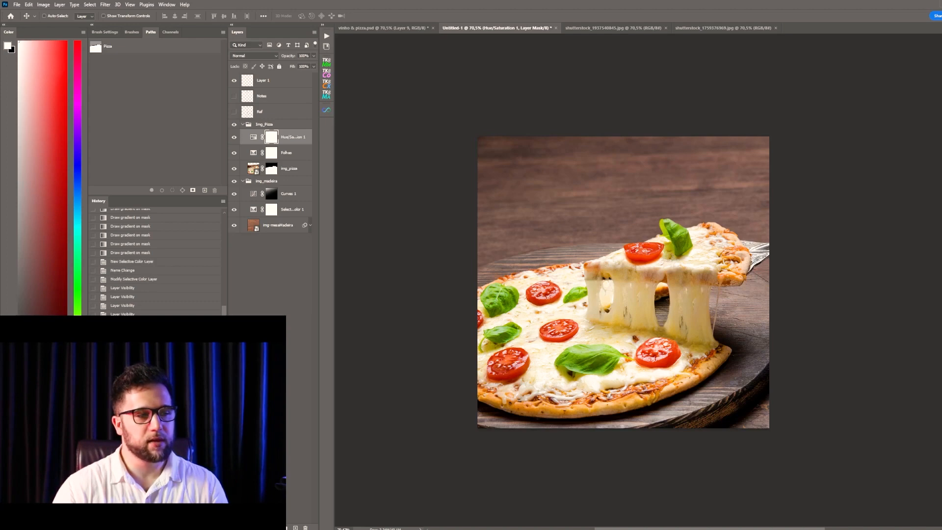
click(234, 137)
click(235, 138)
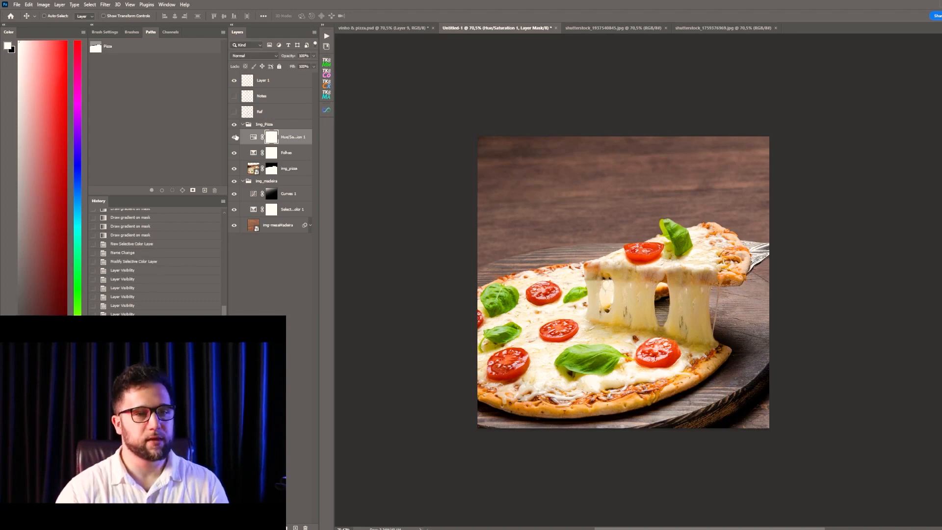
- Compare the large basil leaf up close with the Hue/Saturation adjustment on and off
key(z)
drag(585, 354, 650, 285)
click(234, 137)
click(234, 137)
click(233, 138)
click(233, 138)
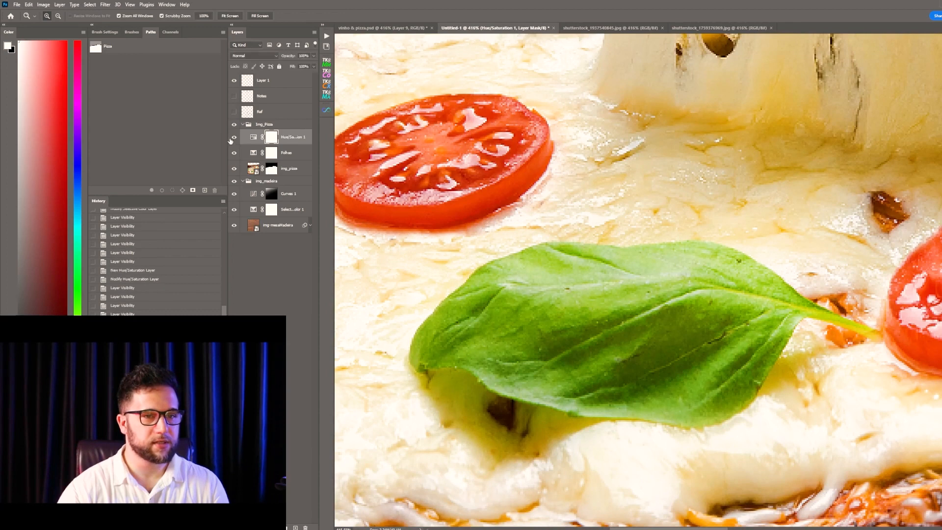
click(232, 139)
click(233, 138)
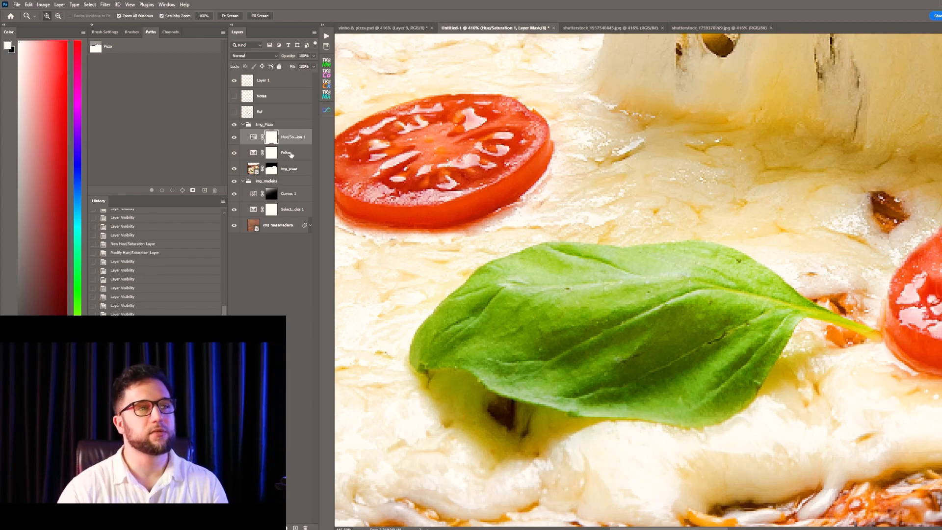
- Rename the Hue/Saturation adjustment layer as Folhas
drag(714, 229, 697, 234)
drag(715, 237, 705, 288)
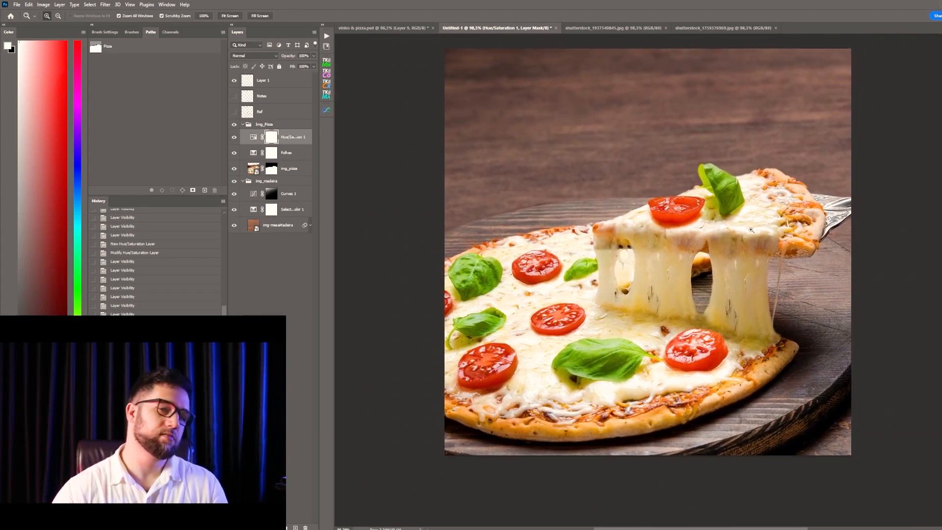
key(v)
double_click(290, 138)
text(Folhas)
key(Return)
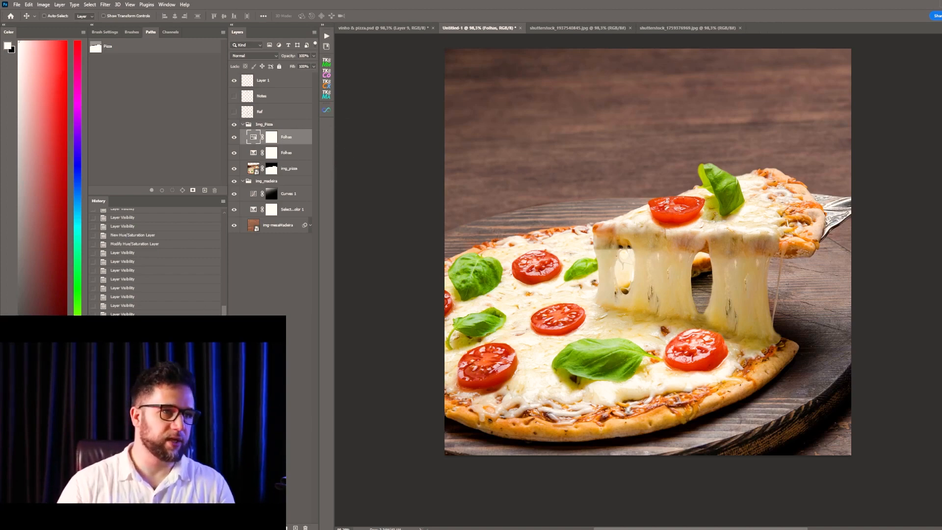
- Add a Vibrance adjustment above the two Folhas layers to intensify the pizza's colours, and check its effect
click(276, 527)
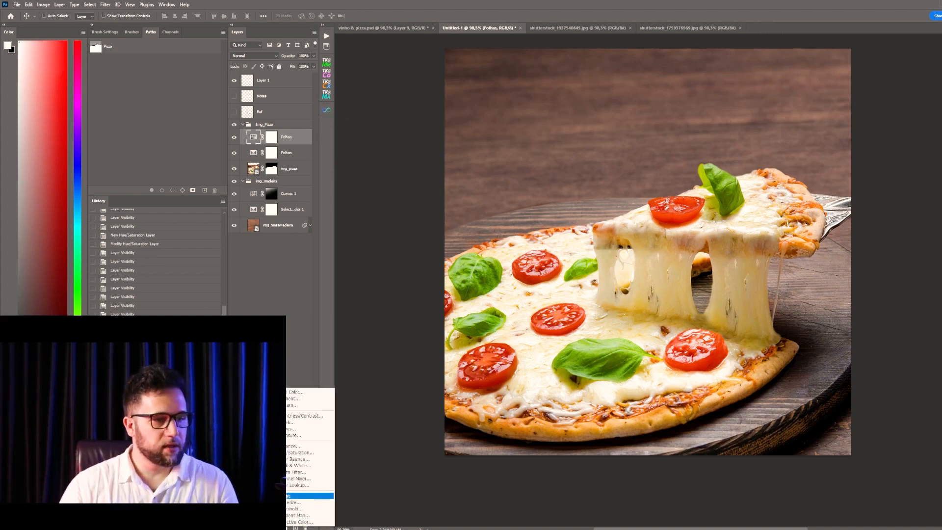
click(301, 446)
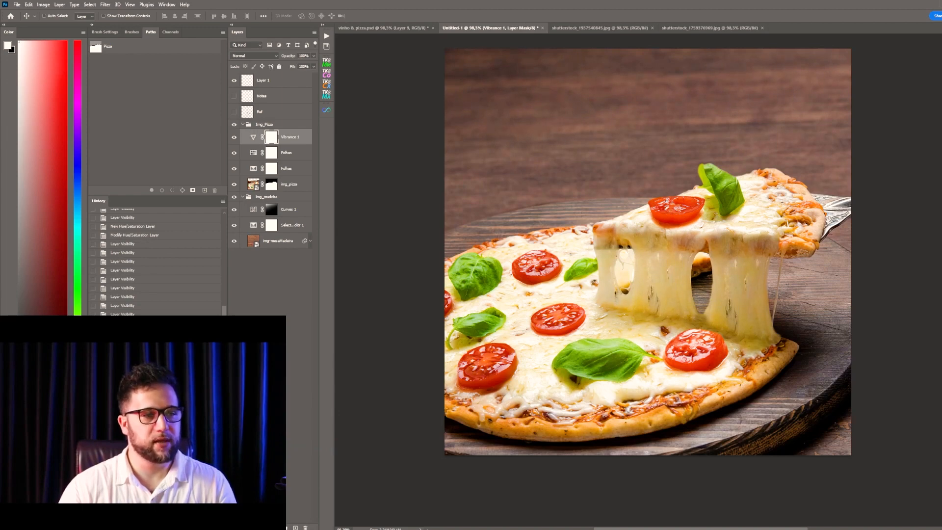
click(235, 138)
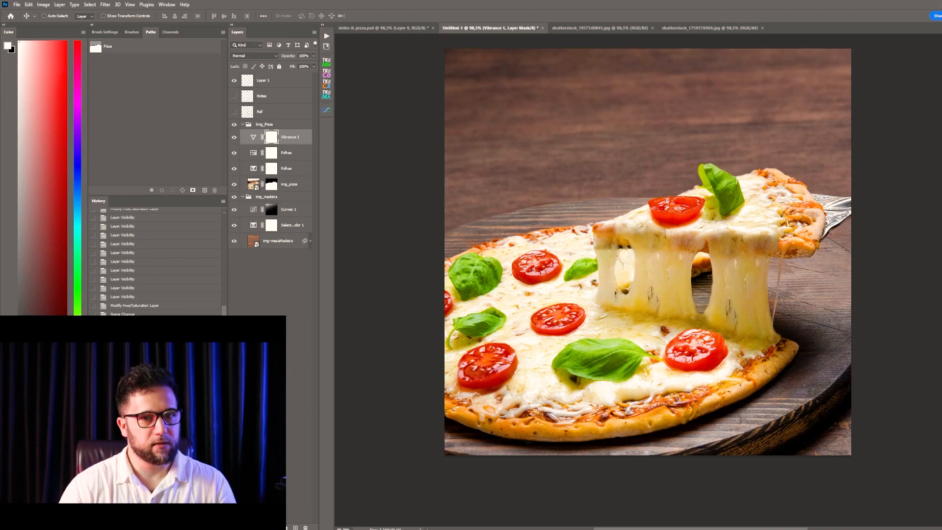
scroll(211, 250, down, 1)
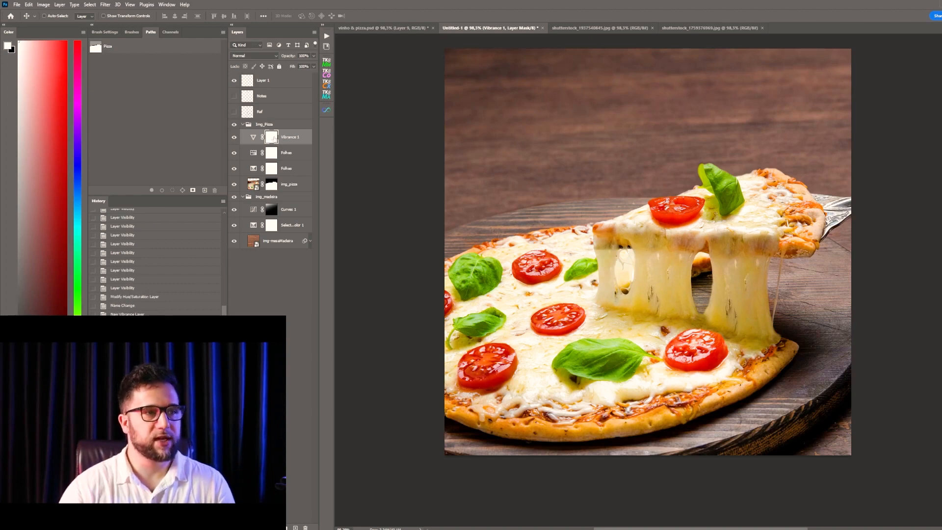
- Paint black on the Vibrance adjustment's mask over the metal pizza server beside the lifted slice
key(b)
alt+right_click(841, 234)
key(x)
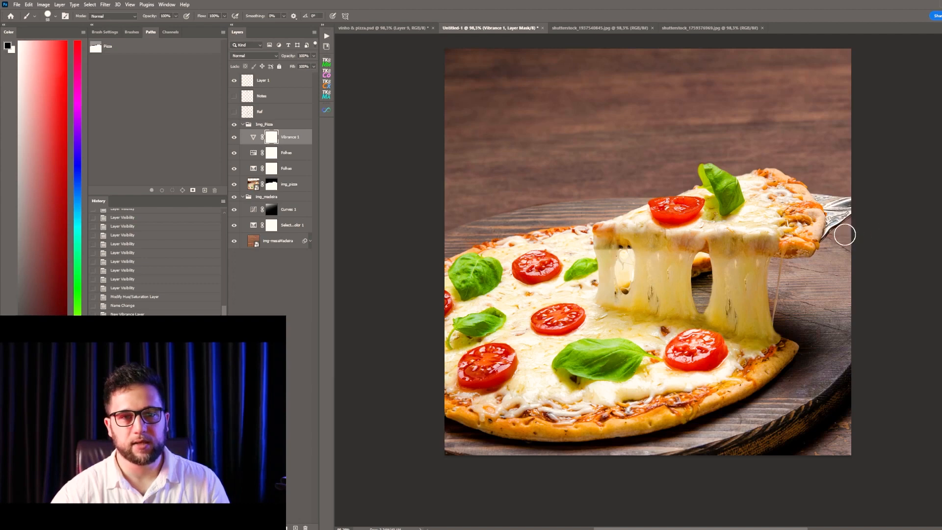
mouse_move(856, 230)
mouse_down()
mouse_move(837, 237)
mouse_move(874, 200)
mouse_up()
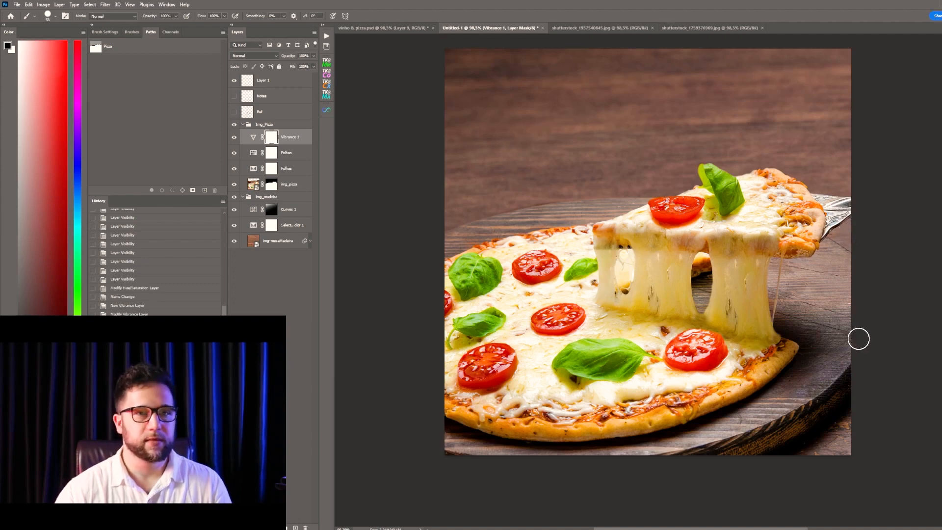
key(x)
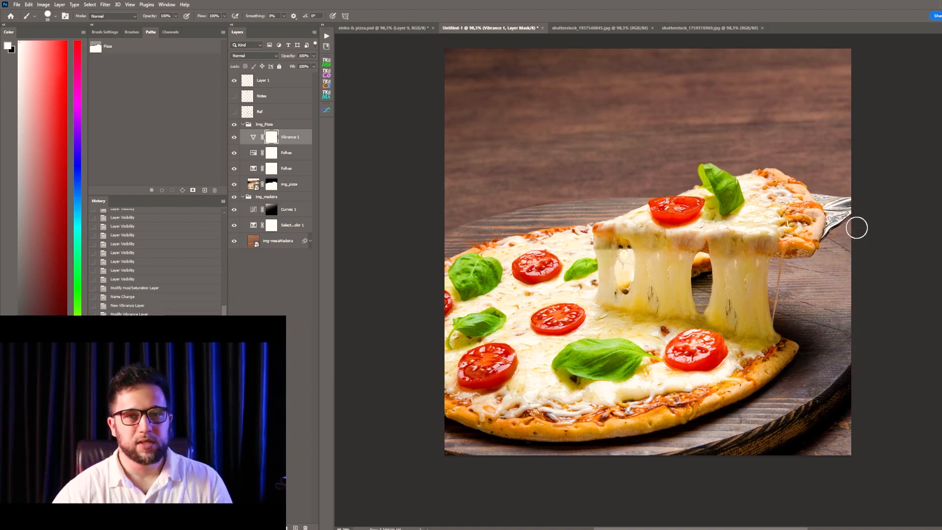
key(v)
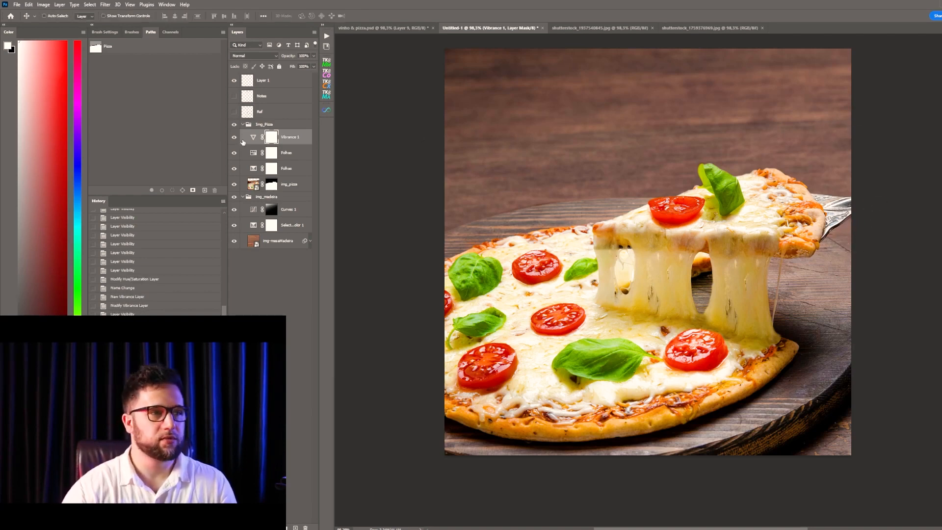
- Move the Vibrance adjustment out of the Img_Pizza group so it sits directly above that group
click(290, 170)
click(291, 137)
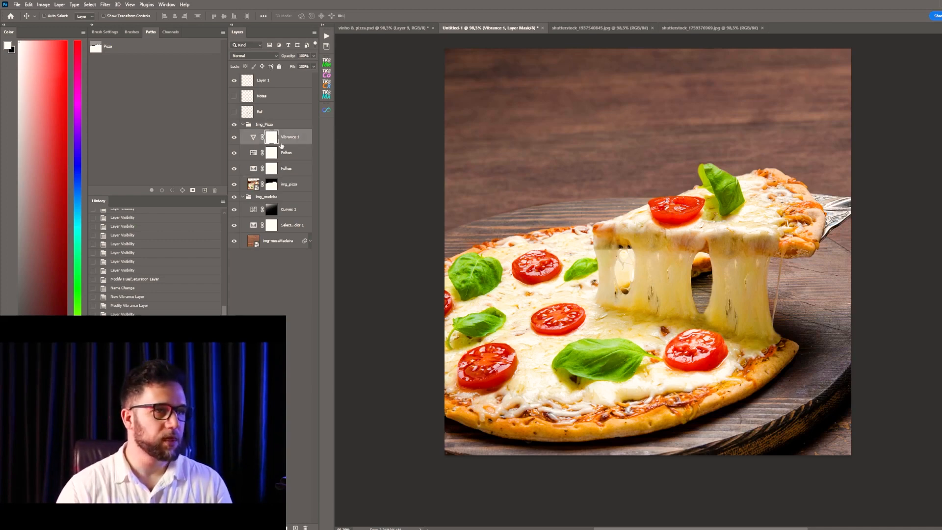
click(293, 137)
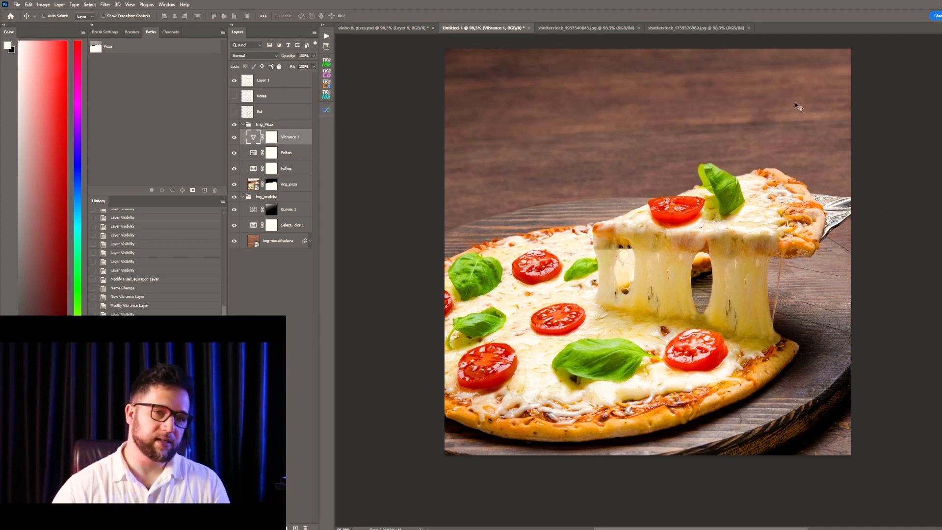
drag(290, 142, 295, 120)
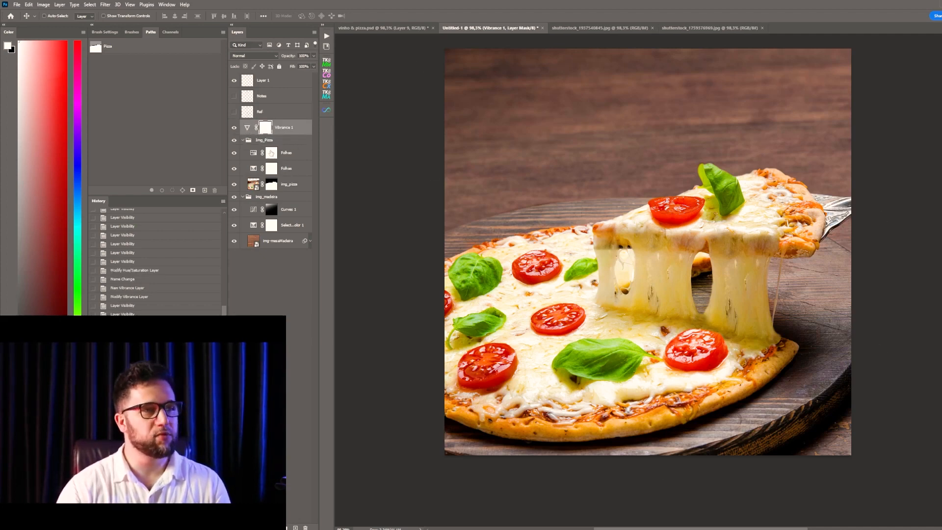
- Put the Vibrance adjustment into a new group named Ajustes
key(ctrl+g)
double_click(263, 124)
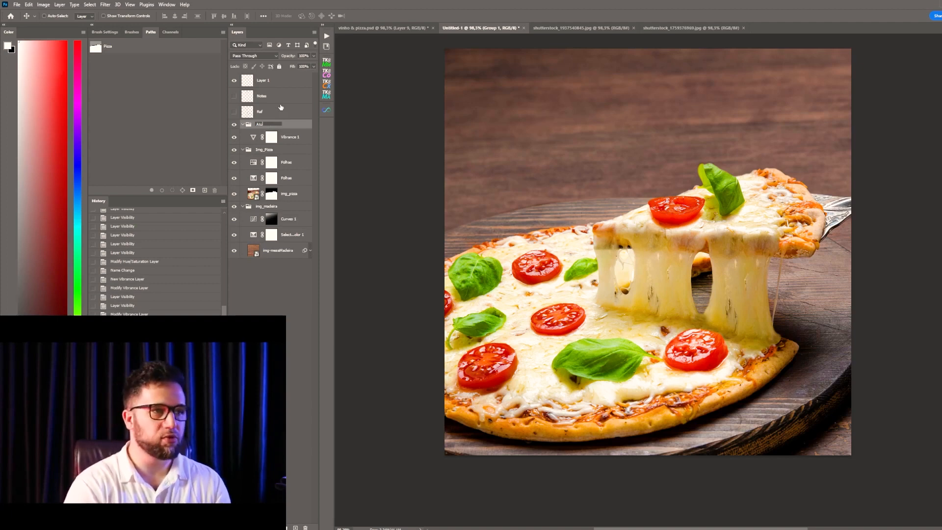
text(Ajustes)
key(Return)
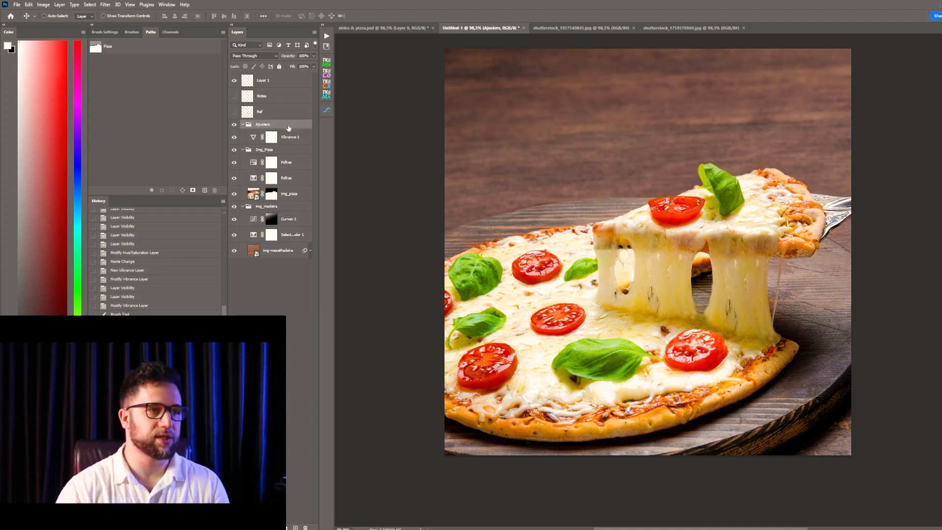
double_click(269, 124)
key(Return)
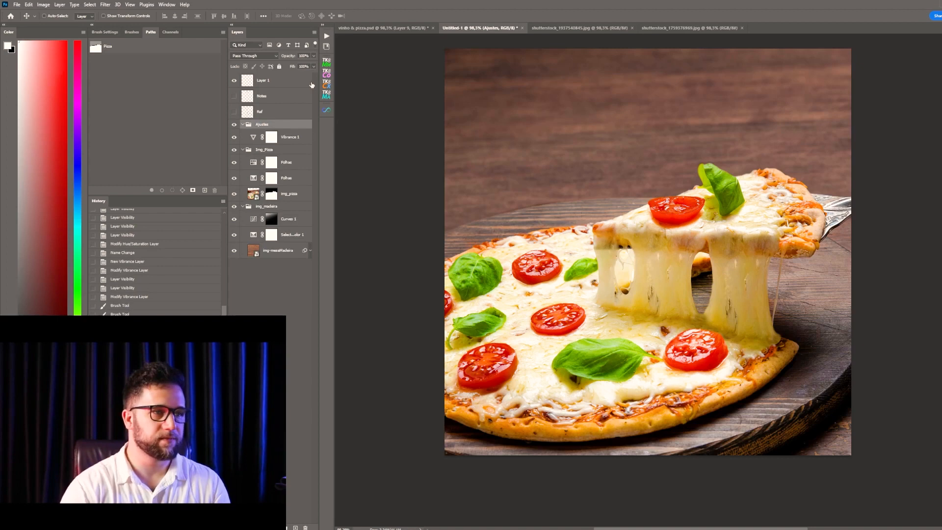
- Clip both Folhas adjustment layers to the img_pizza layer so they affect only the pizza
click(296, 137)
click(292, 164)
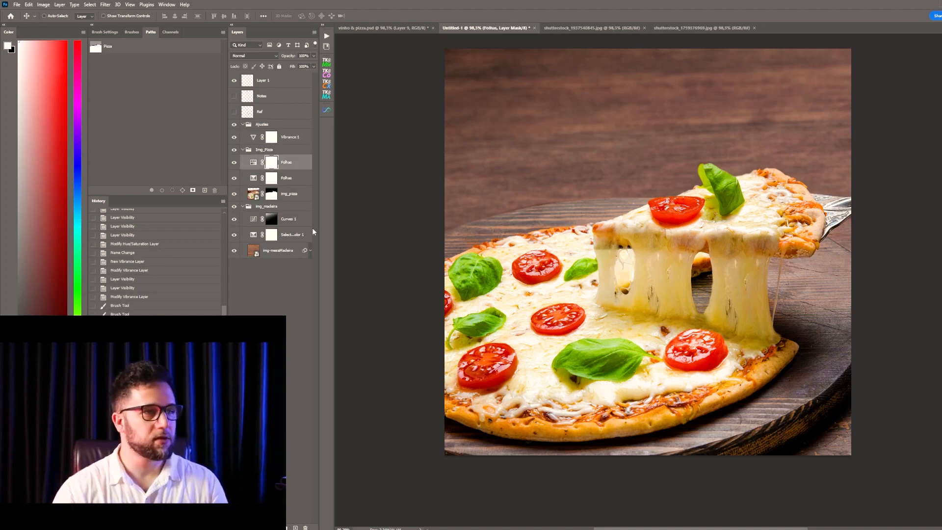
shift+click(294, 178)
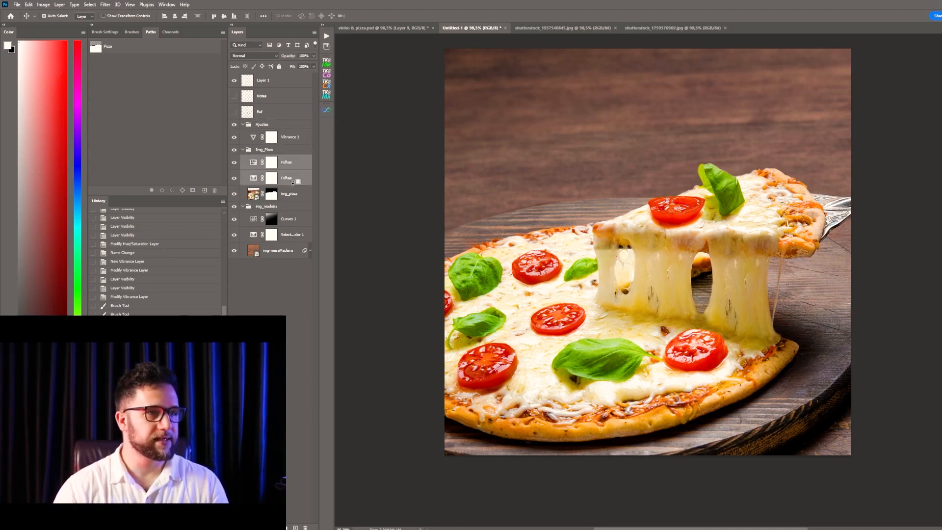
key(ctrl+alt+g)
click(251, 196)
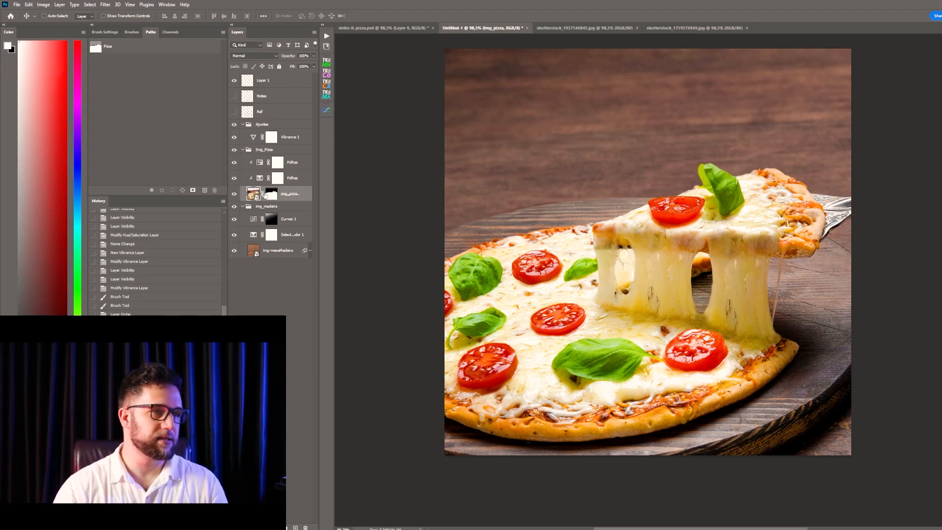
key(alt+bracketright)
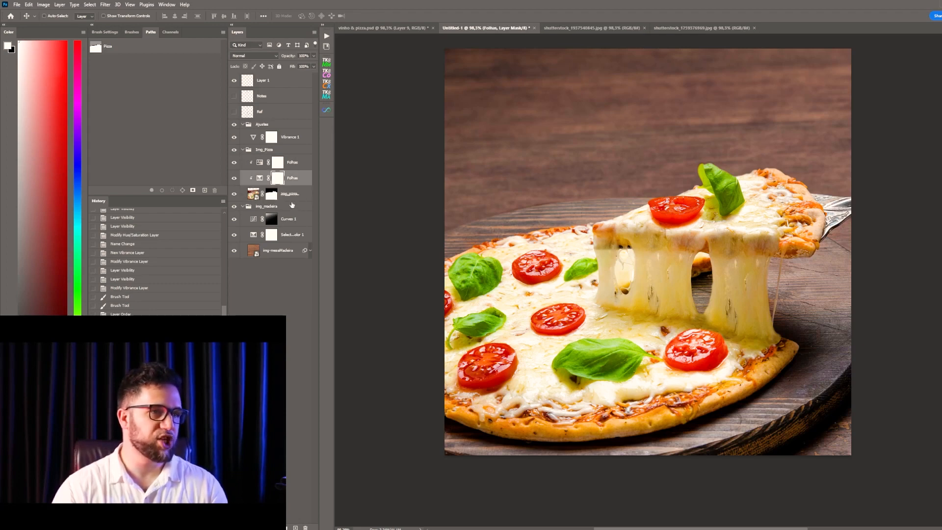
click(253, 196)
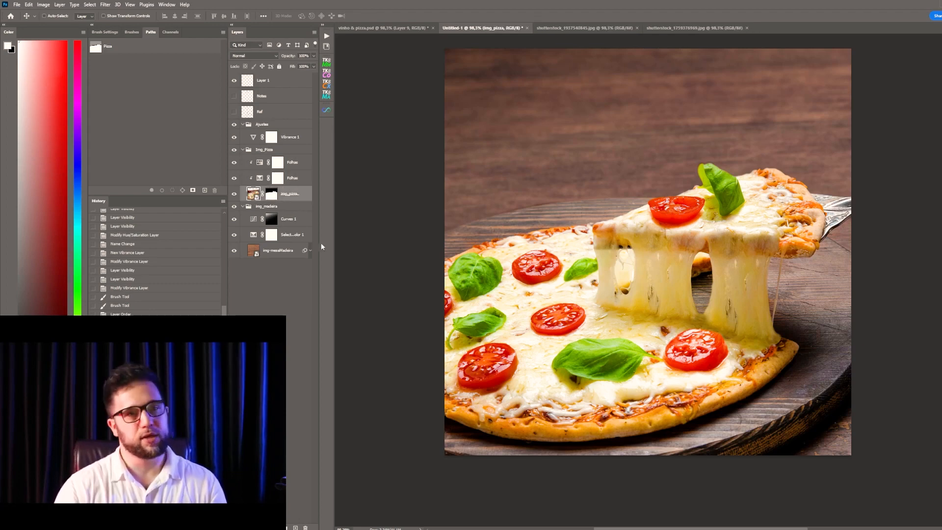
key(alt+bracketright)
- Release the Folhas adjustments from their clipping mask and clip them to the img_pizza layer again
right_click(295, 184)
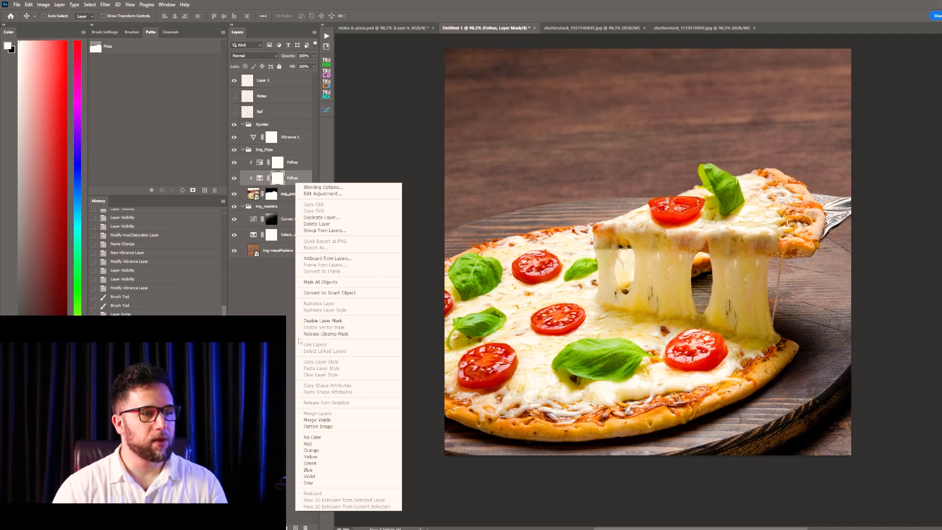
click(324, 334)
right_click(287, 175)
click(316, 328)
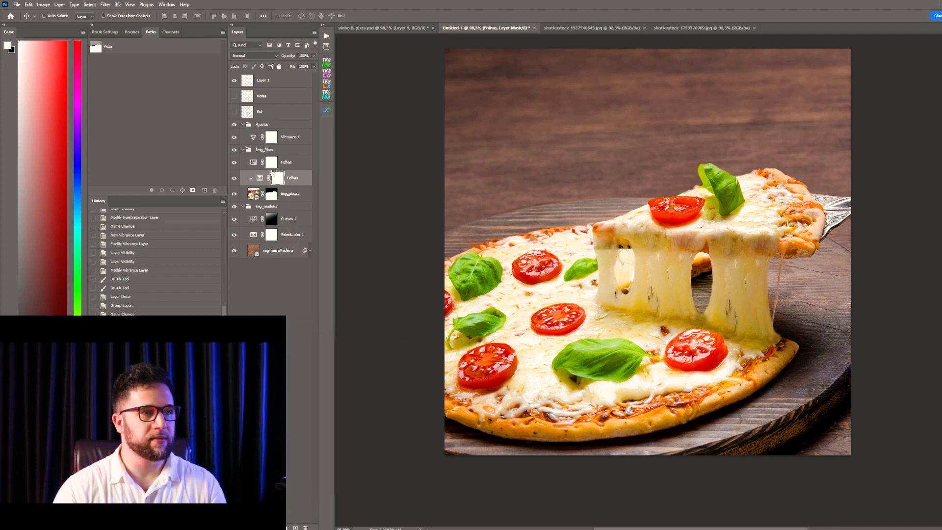
click(300, 163)
alt+click(306, 170)
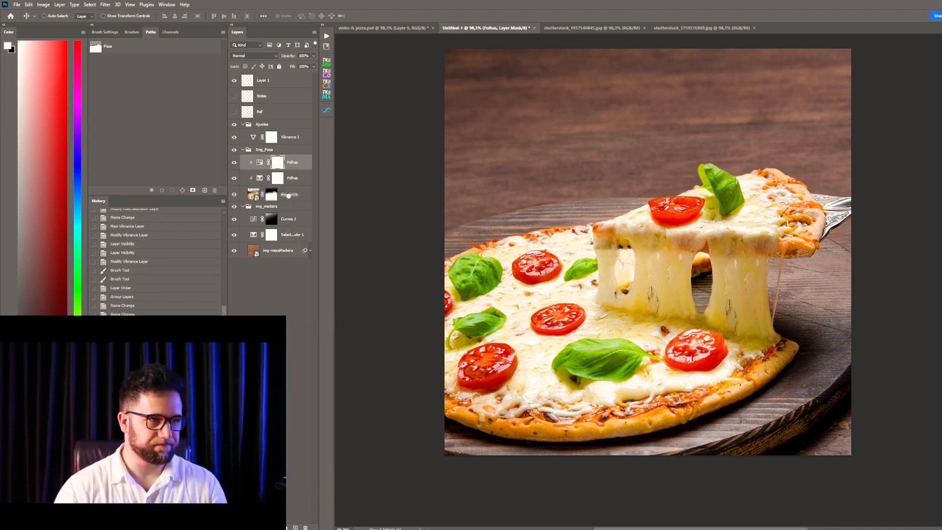
- Examine the lifted slice's crust and melted cheese up close, including how they blend with the wooden board
click(286, 195)
click(286, 222)
key(ctrl+minus)
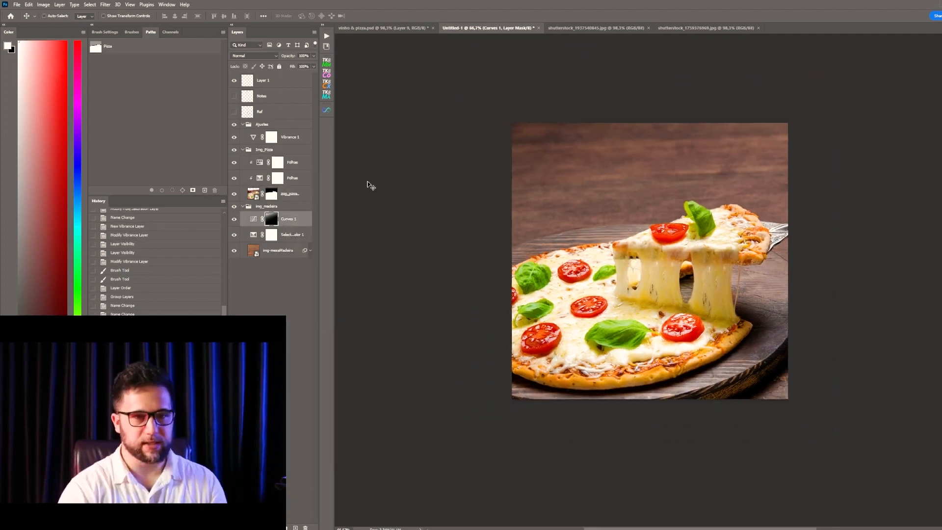
key(z)
drag(763, 242, 748, 274)
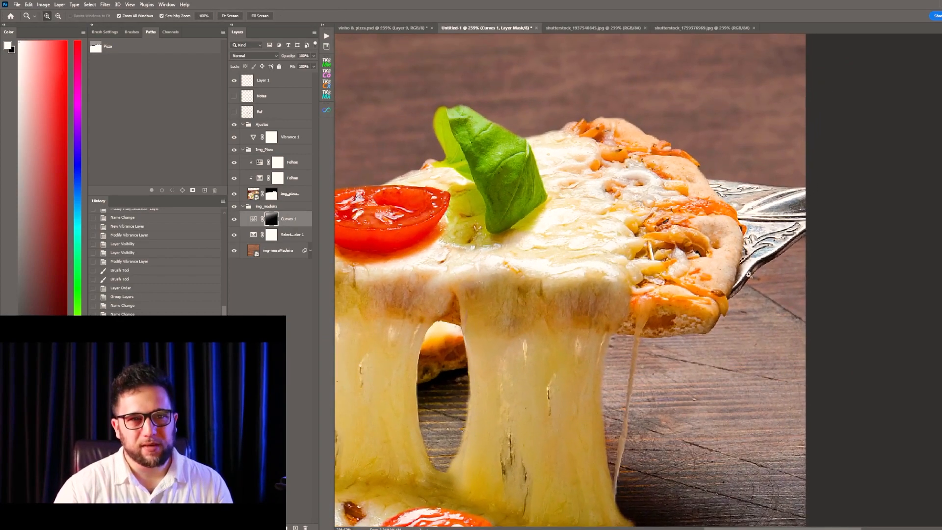
key(v)
key(ctrl+alt+g)
drag(738, 267, 709, 237)
key(ctrl+0)
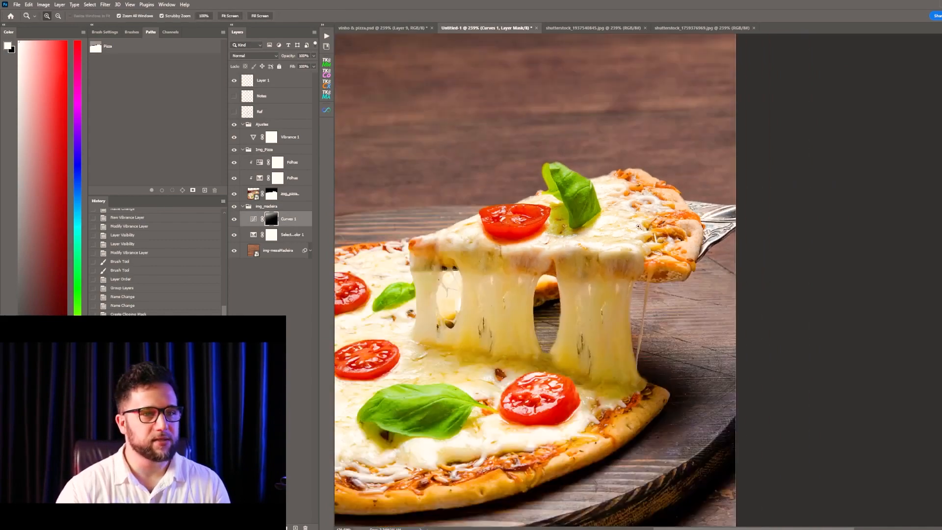
- Add a Selective Color adjustment clipped above the Folhas layers to warm the pizza's tones, and invert its mask to black
click(293, 165)
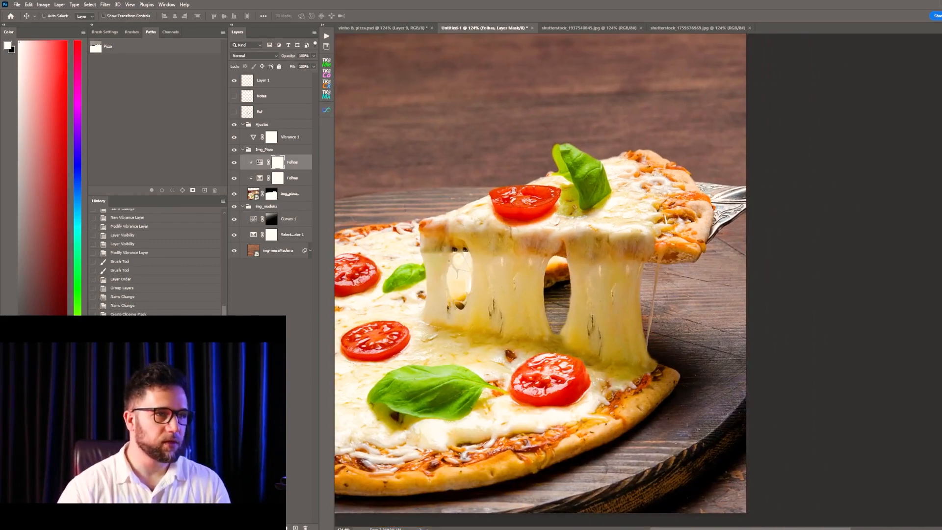
click(276, 527)
click(308, 523)
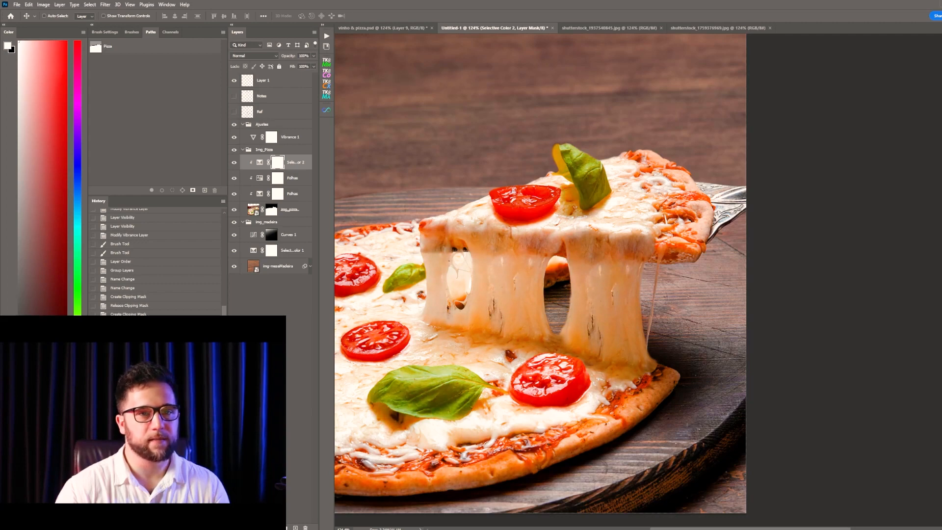
key(ctrl+i)
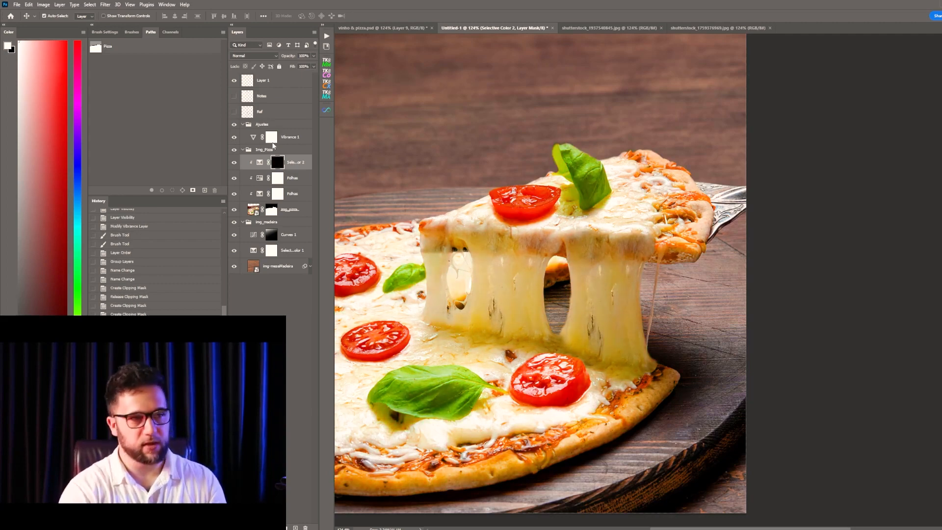
- Paint white on the Selective Color mask along the outer crust of the lifted slice to reveal the warmer tone there
key(z)
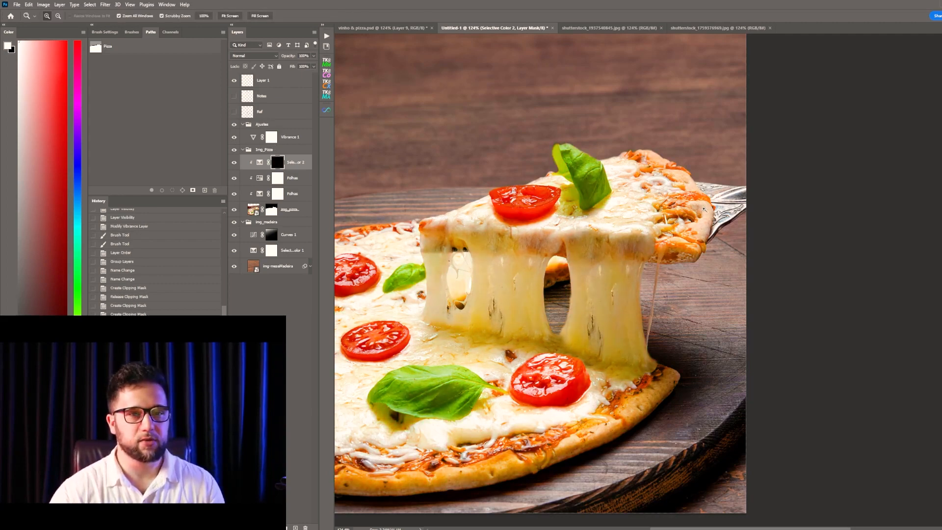
drag(689, 212, 724, 210)
drag(693, 259, 674, 259)
drag(687, 252, 677, 253)
key(x)
key(x)
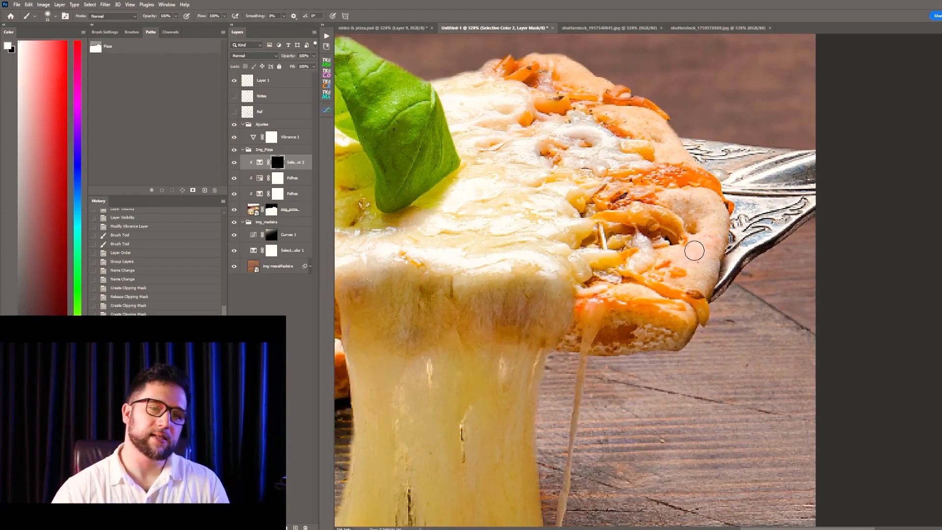
mouse_move(692, 260)
mouse_down()
mouse_move(703, 287)
mouse_move(669, 274)
mouse_move(729, 217)
mouse_move(713, 223)
mouse_move(706, 200)
mouse_move(667, 205)
mouse_move(692, 243)
mouse_move(690, 265)
mouse_move(709, 231)
mouse_up()
mouse_move(651, 146)
mouse_down()
mouse_move(652, 218)
mouse_move(624, 192)
mouse_move(681, 230)
mouse_up()
mouse_move(593, 159)
mouse_down()
mouse_move(554, 136)
mouse_move(609, 160)
mouse_up()
mouse_move(682, 375)
mouse_down()
mouse_move(703, 308)
mouse_move(668, 306)
mouse_move(696, 317)
mouse_move(681, 325)
mouse_move(685, 343)
mouse_move(676, 335)
mouse_move(655, 351)
mouse_move(635, 346)
mouse_up()
key(x)
key(x)
- Paint white on the Selective Color mask along the pizza's lower crust edge to warm the whole rim
key(z)
drag(775, 221, 668, 360)
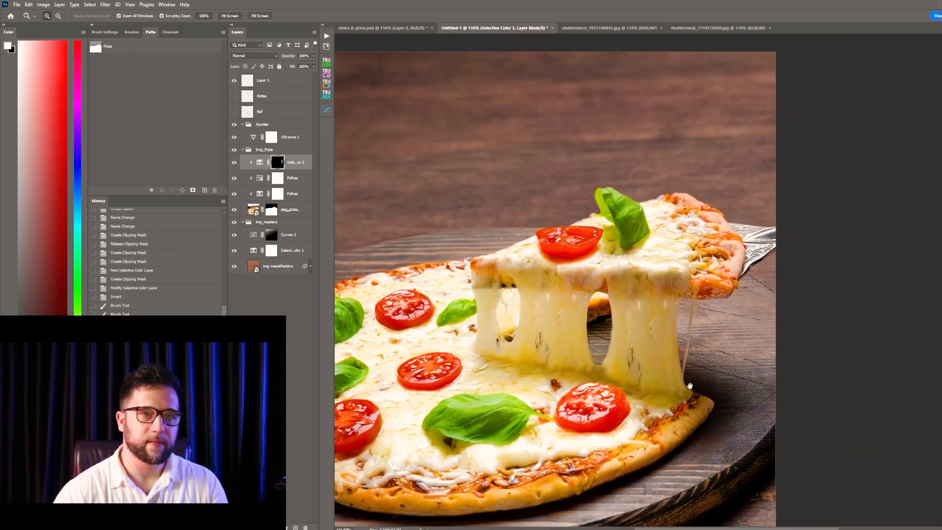
drag(680, 392, 694, 301)
drag(690, 350, 714, 311)
key(b)
alt+right_click(725, 295)
mouse_move(745, 279)
mouse_down()
mouse_move(683, 340)
mouse_move(708, 302)
mouse_move(636, 369)
mouse_move(568, 402)
mouse_move(666, 357)
mouse_up()
mouse_move(473, 430)
mouse_down()
mouse_move(693, 348)
mouse_move(581, 380)
mouse_up()
mouse_move(672, 354)
mouse_down()
mouse_move(688, 368)
mouse_move(715, 342)
mouse_move(730, 340)
mouse_move(719, 353)
mouse_move(757, 337)
mouse_move(732, 351)
mouse_up()
drag(635, 386, 778, 332)
mouse_move(686, 338)
mouse_down()
mouse_move(713, 339)
mouse_move(699, 319)
mouse_move(628, 339)
mouse_move(640, 327)
mouse_move(653, 332)
mouse_move(640, 389)
mouse_move(631, 388)
mouse_up()
mouse_move(572, 385)
mouse_down()
mouse_move(504, 363)
mouse_move(476, 380)
mouse_move(427, 361)
mouse_up()
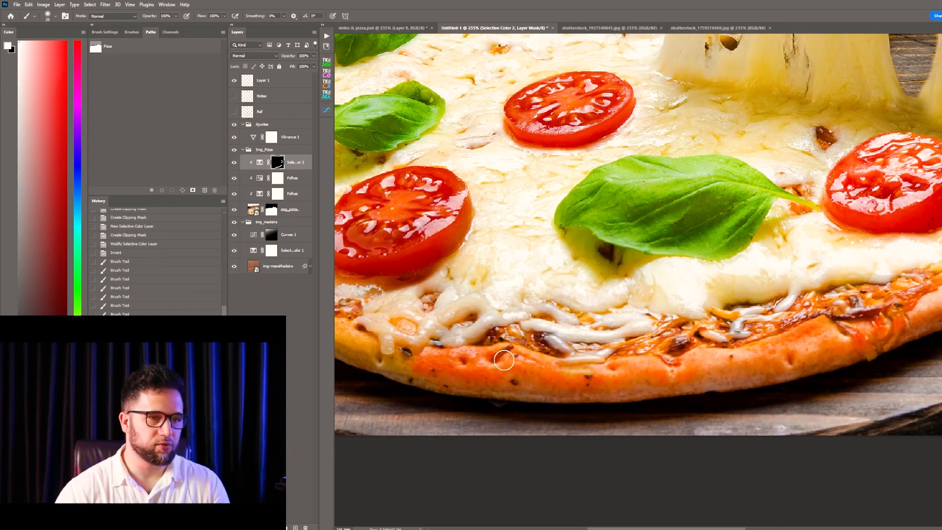
drag(562, 385, 505, 383)
mouse_move(432, 371)
mouse_down()
mouse_move(697, 425)
mouse_move(621, 405)
mouse_move(555, 361)
mouse_move(648, 407)
mouse_up()
mouse_move(759, 437)
mouse_down()
mouse_move(805, 445)
mouse_move(361, 412)
mouse_up()
- Compare the crust with the Selective Color adjustment on and off, and retune the adjustment towards a more golden tone
key(z)
drag(638, 370, 564, 370)
mouse_move(693, 309)
mouse_down()
mouse_move(715, 336)
mouse_move(706, 360)
mouse_up()
key(v)
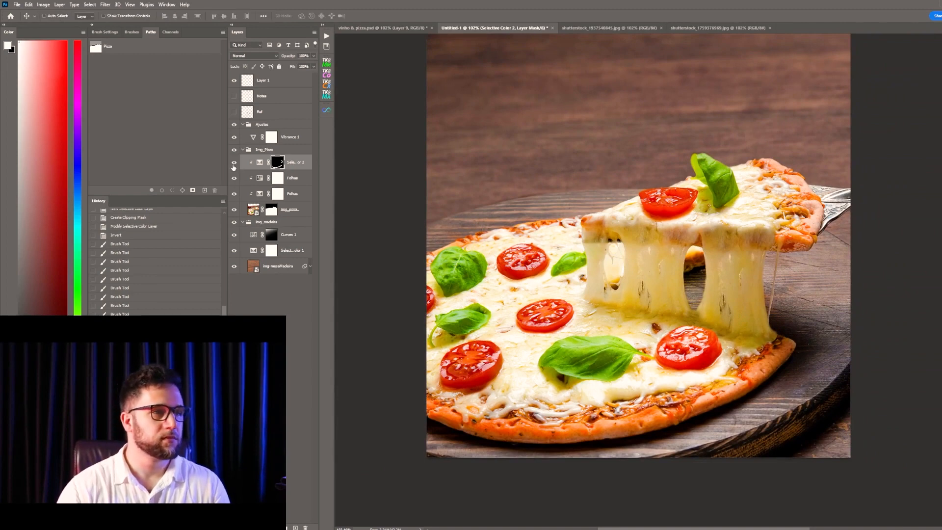
click(234, 162)
click(234, 162)
click(257, 164)
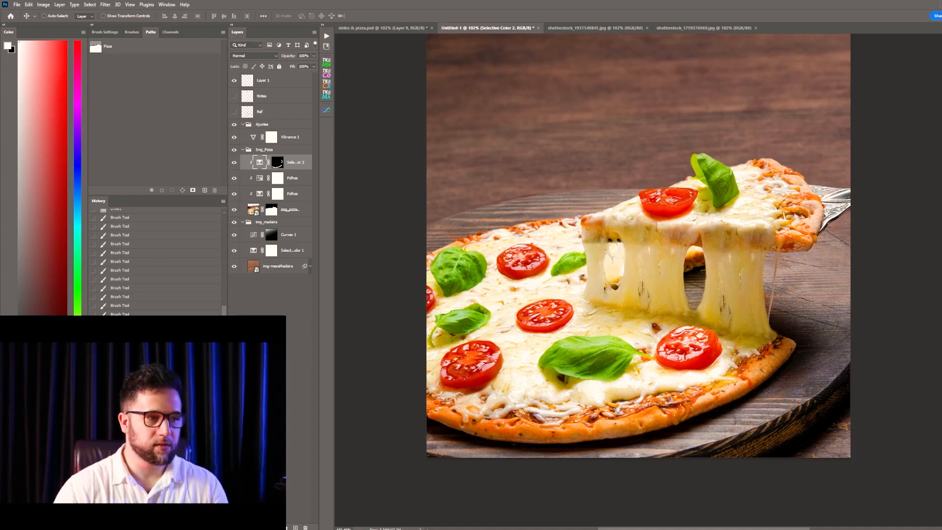
click(235, 163)
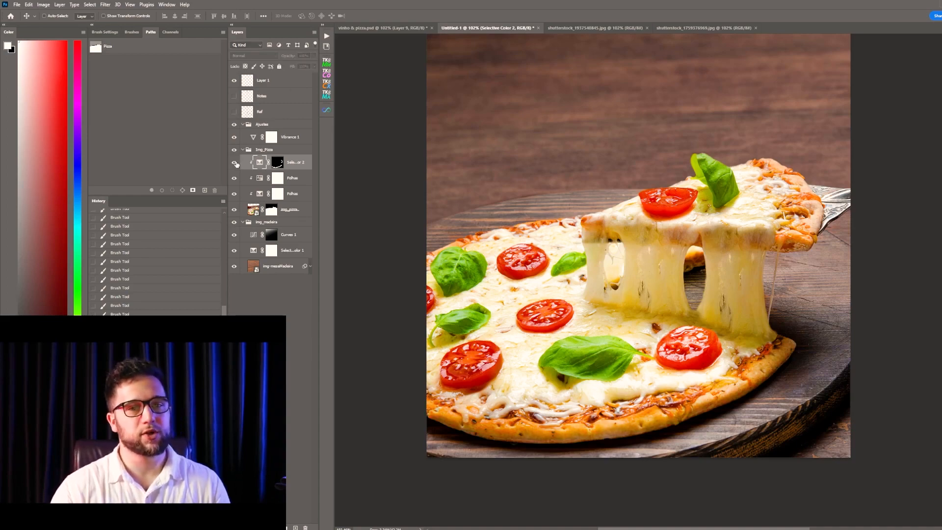
- Duplicate the crust's Selective Color adjustment, keeping the copy clipped above the original
key(z)
drag(834, 201, 883, 201)
key(v)
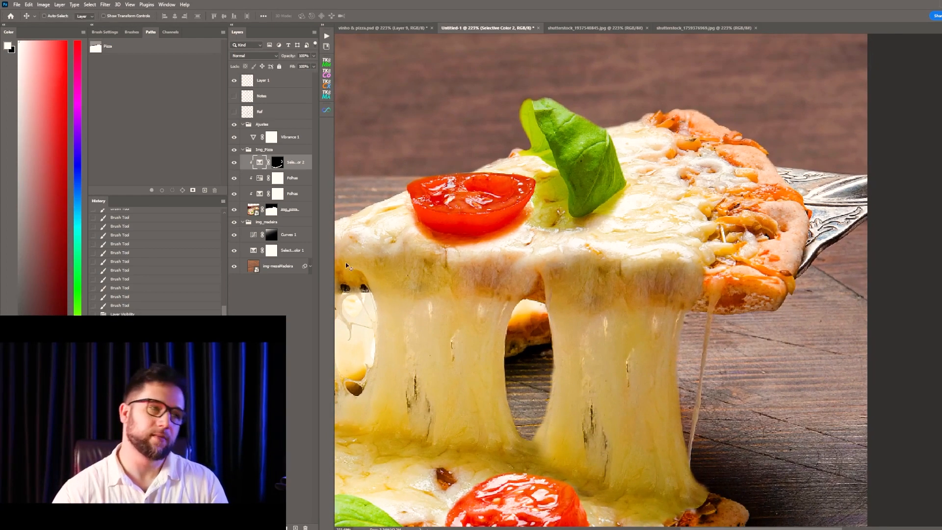
key(ctrl+alt+g)
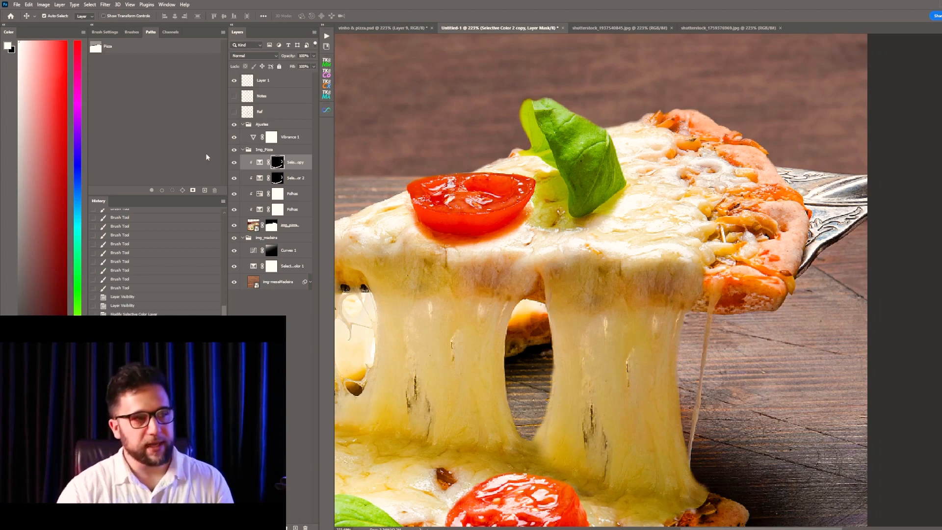
key(ctrl+BackSpace)
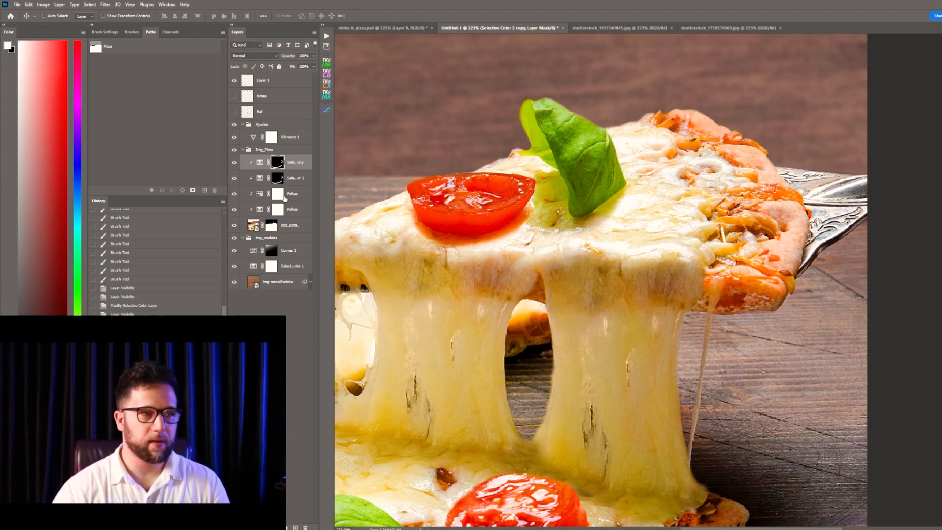
- Paint black on the copied Selective Color mask over the right part of the pizza's lower crust strip
alt+click(277, 162)
drag(456, 379, 540, 251)
alt+click(612, 269)
drag(612, 269, 664, 232)
key(b)
key(])
key(])
key(])
key(])
key(])
key(])
mouse_move(785, 280)
mouse_down()
mouse_move(698, 347)
mouse_move(789, 294)
mouse_move(799, 260)
mouse_move(634, 265)
mouse_up()
key(x)
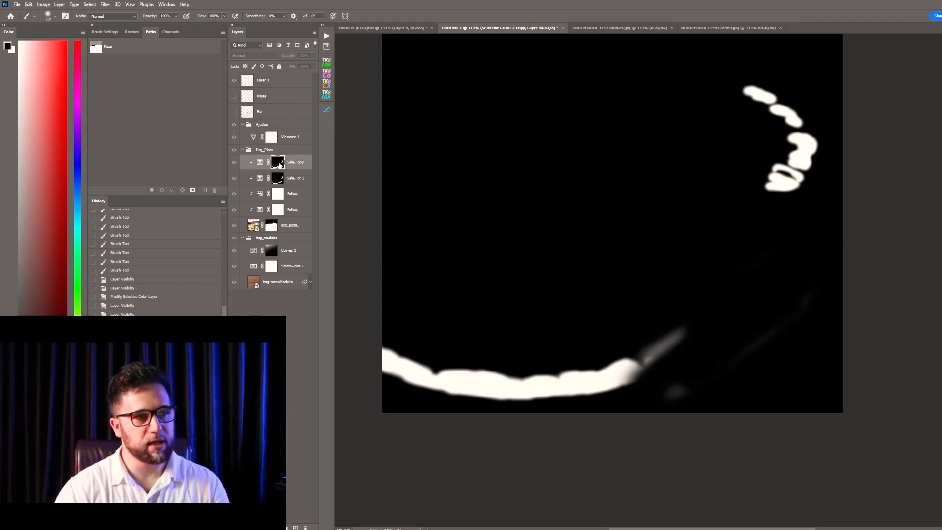
alt+click(280, 162)
alt+click(279, 164)
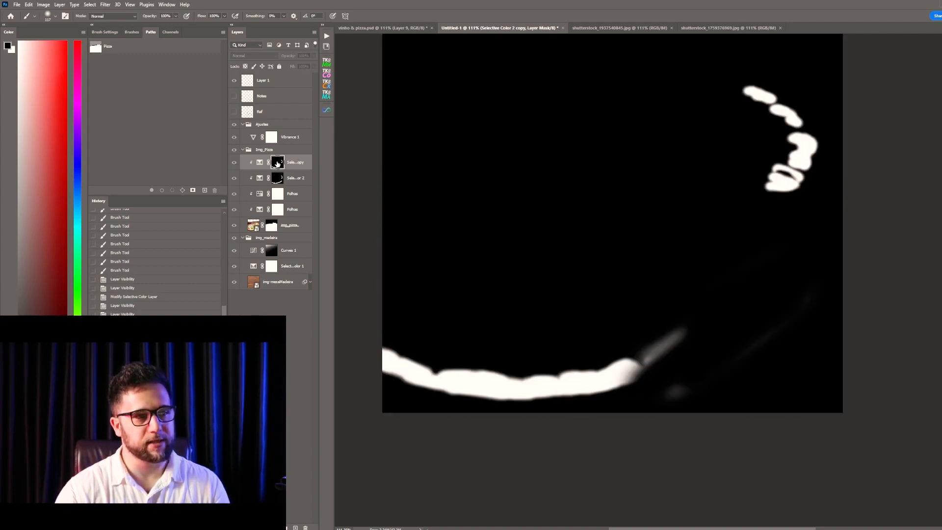
alt+right_click(717, 334)
drag(780, 296, 573, 378)
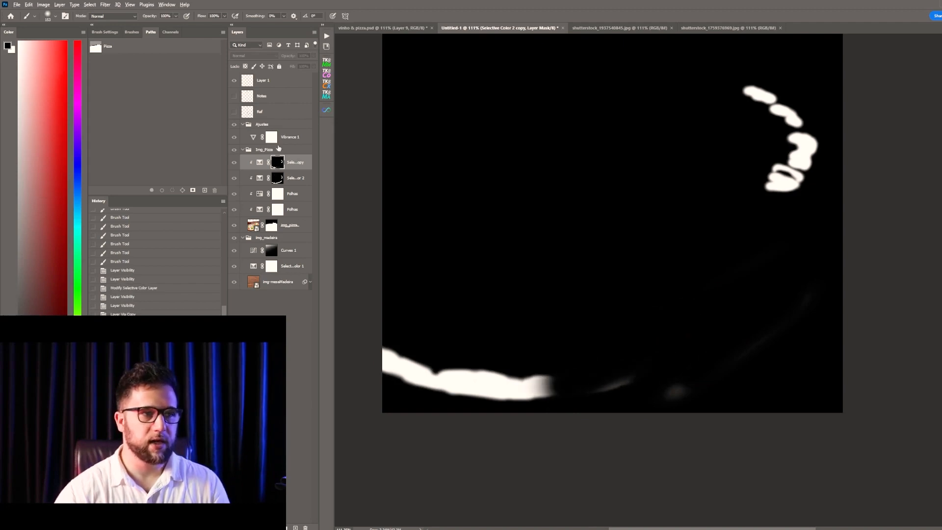
- Erase the rest of the lower crust strip from the copied mask, leaving only the lifted slice's crust white
alt+click(277, 162)
alt+click(281, 165)
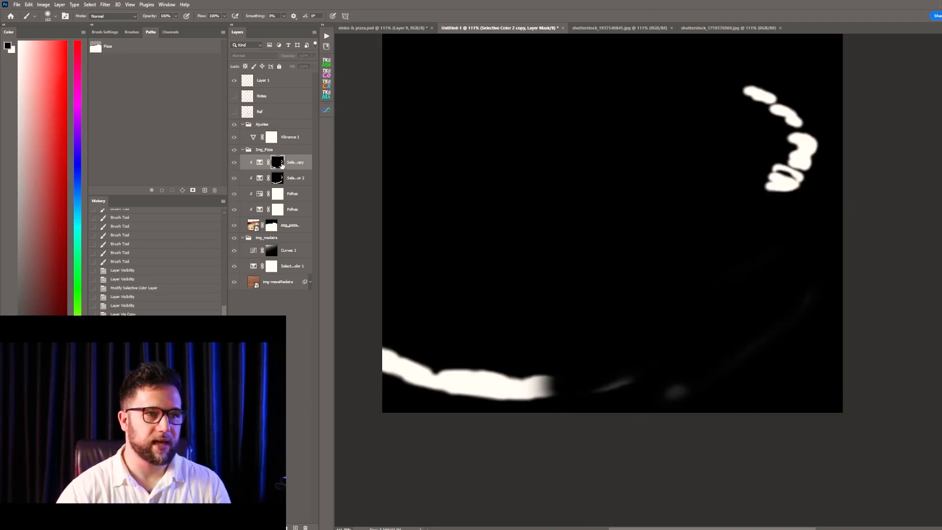
alt+click(279, 167)
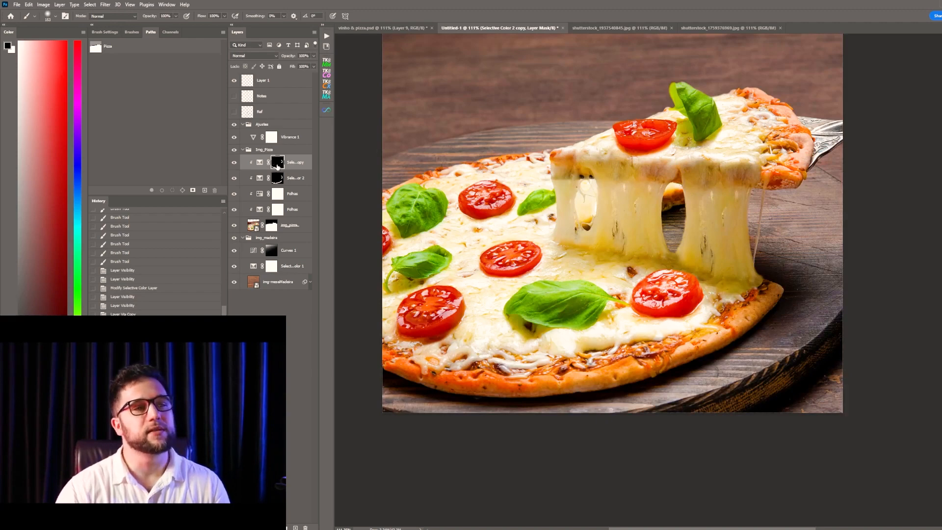
alt+click(282, 165)
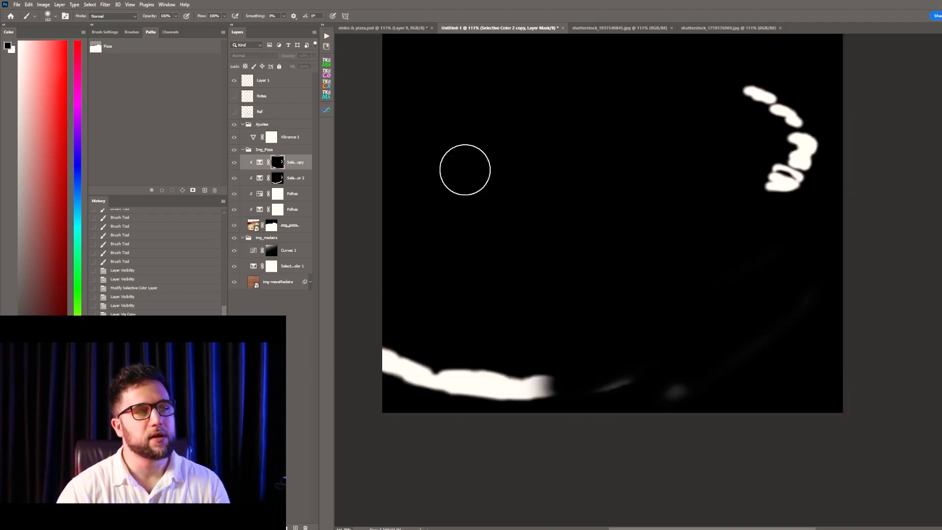
mouse_move(583, 412)
mouse_down()
mouse_move(421, 401)
mouse_move(411, 378)
mouse_move(449, 341)
mouse_move(398, 320)
mouse_up()
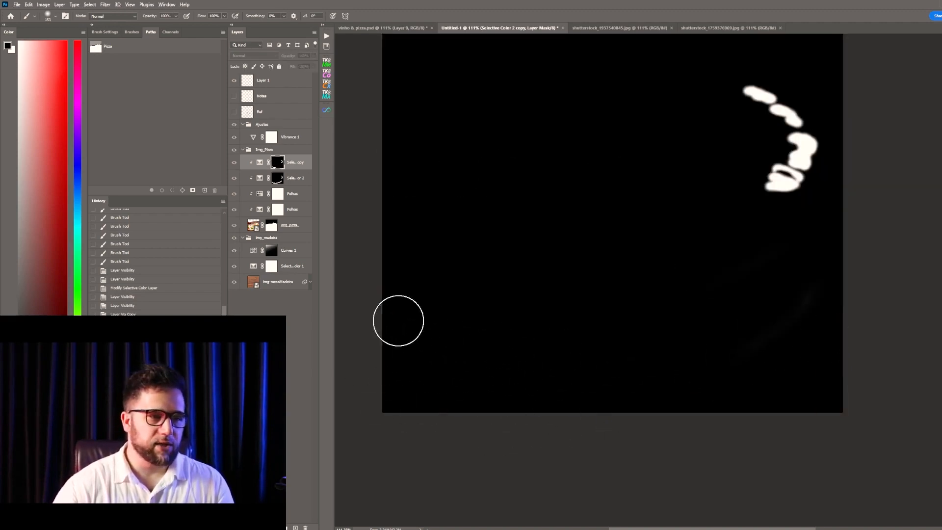
- Retune the copied Selective Color adjustment towards a stronger orange tone on the lifted slice's crust
alt+click(282, 160)
key(z)
drag(804, 147, 864, 153)
key(v)
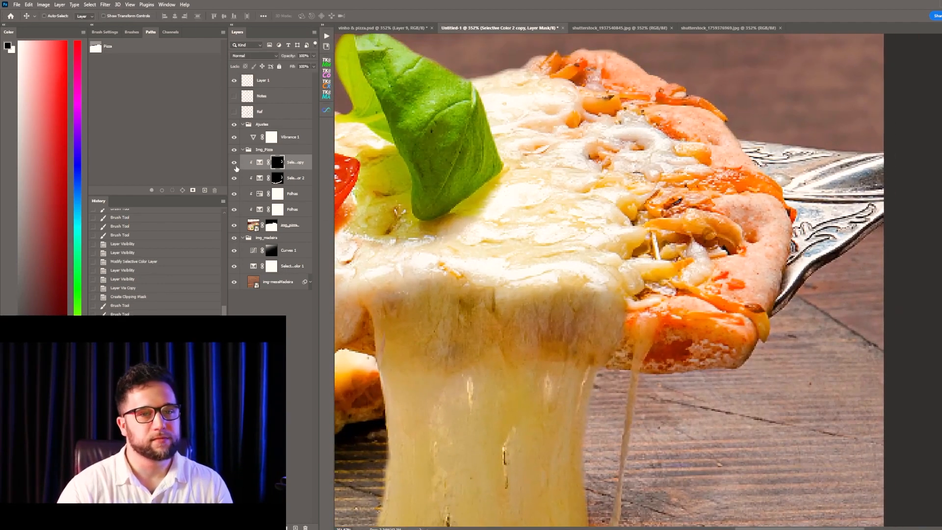
click(259, 162)
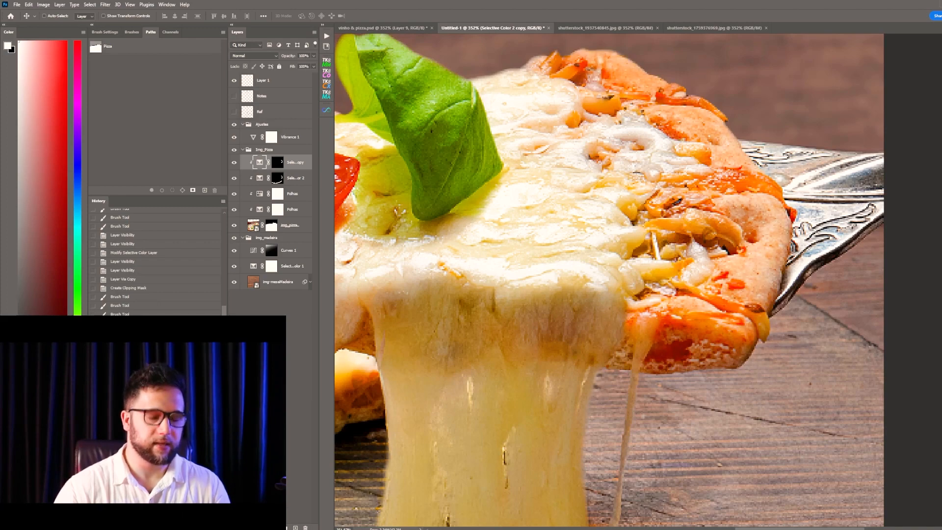
- Compare the lifted slice with the copied Selective Color adjustment hidden and shown
key(ctrl+minus)
key(ctrl+minus)
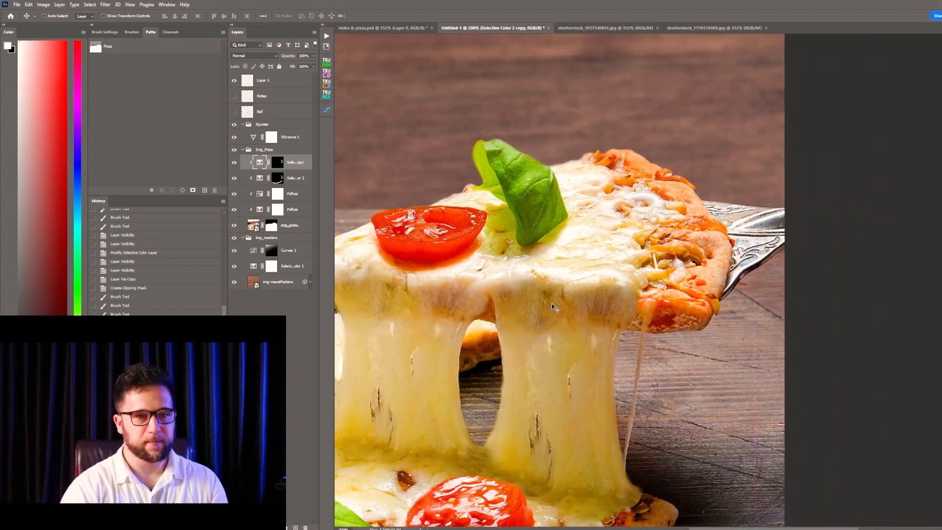
drag(653, 409, 718, 289)
drag(778, 172, 775, 218)
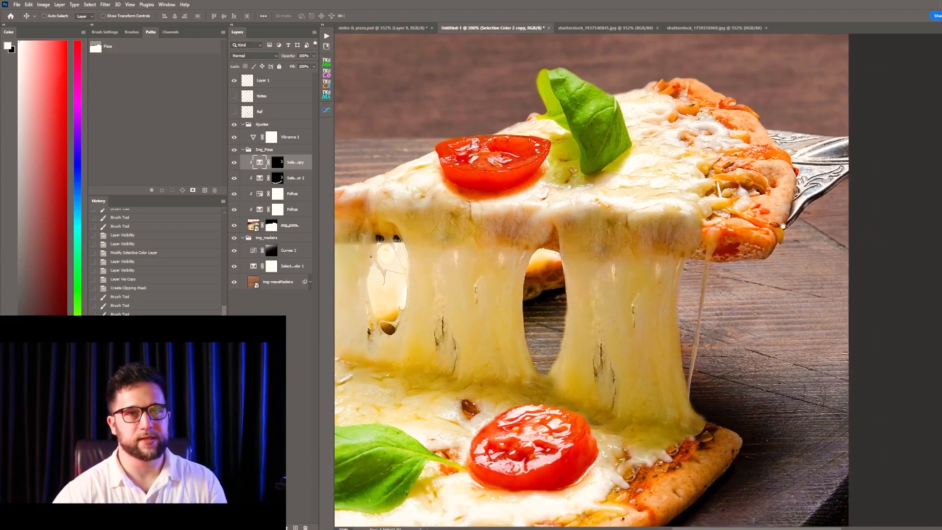
click(236, 162)
click(236, 162)
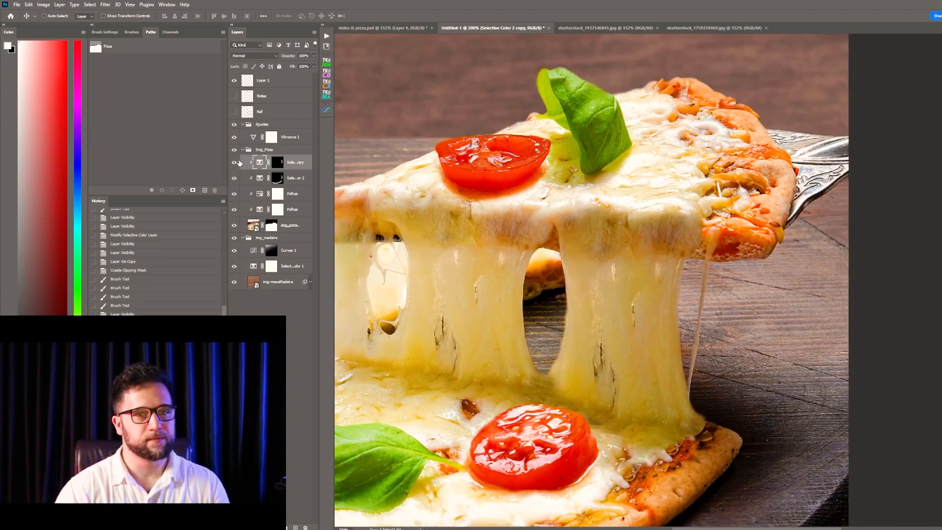
- Paint black on the copied adjustment's mask along the underside of the slice's crust to reduce the colouring there
click(277, 163)
key(b)
key(x)
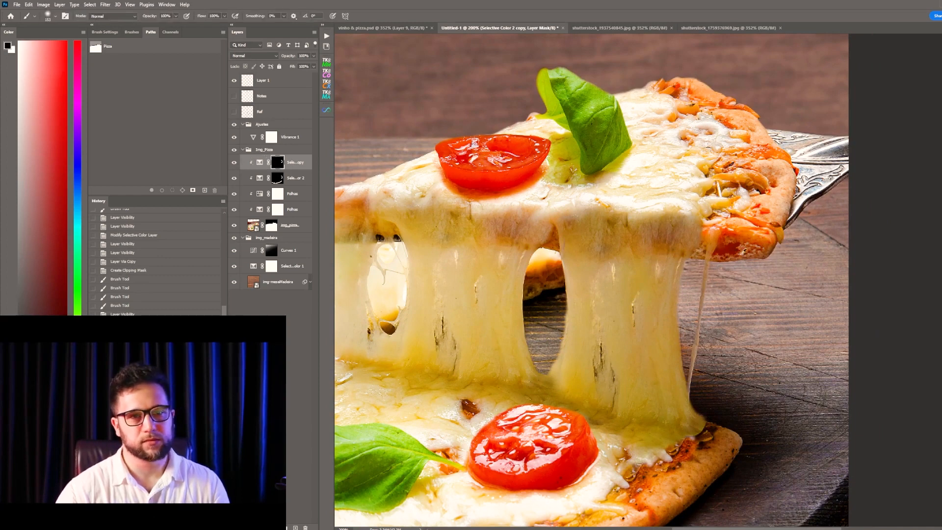
drag(731, 252, 744, 250)
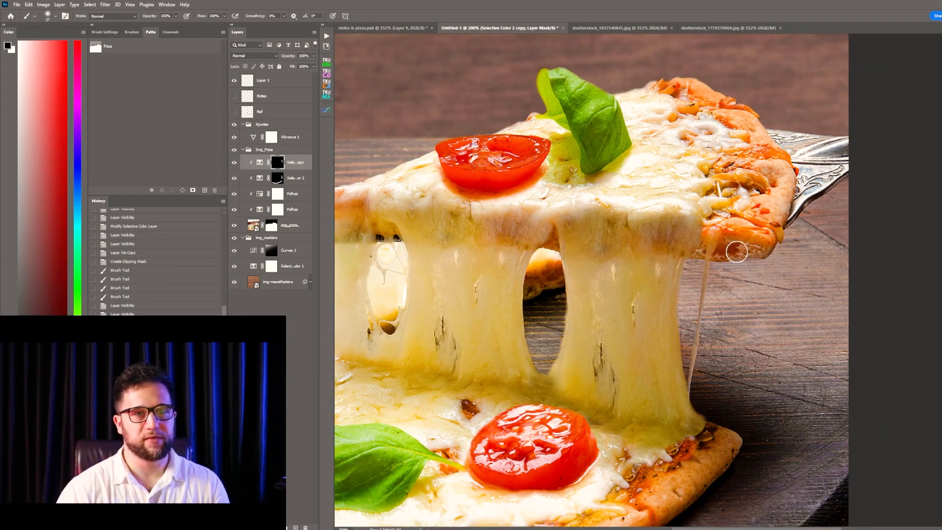
- Check the slice's crust after the mask touch-up by toggling the copied Selective Color adjustment repeatedly
click(236, 163)
click(236, 164)
click(235, 163)
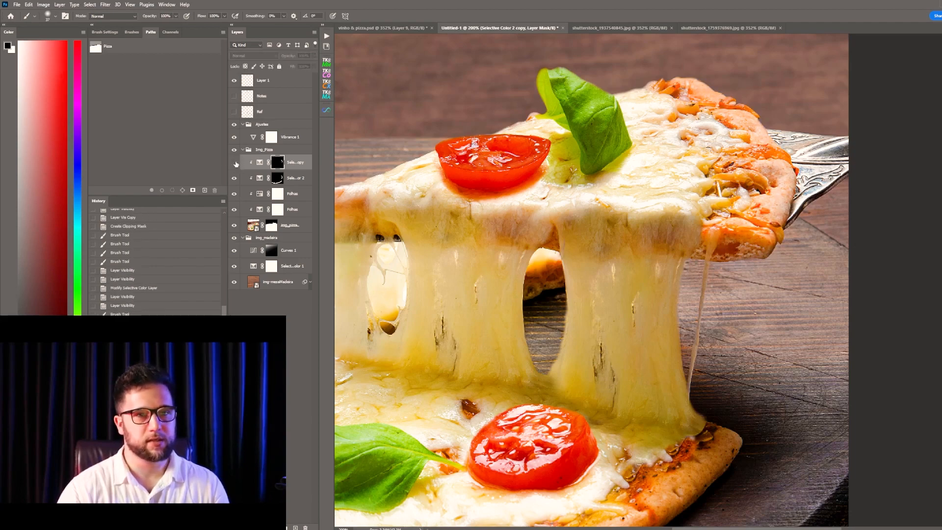
click(235, 164)
click(235, 163)
click(235, 163)
- Fine-tune the slice crust's copied Selective Color adjustment and compare its effect on the whole composition
click(259, 162)
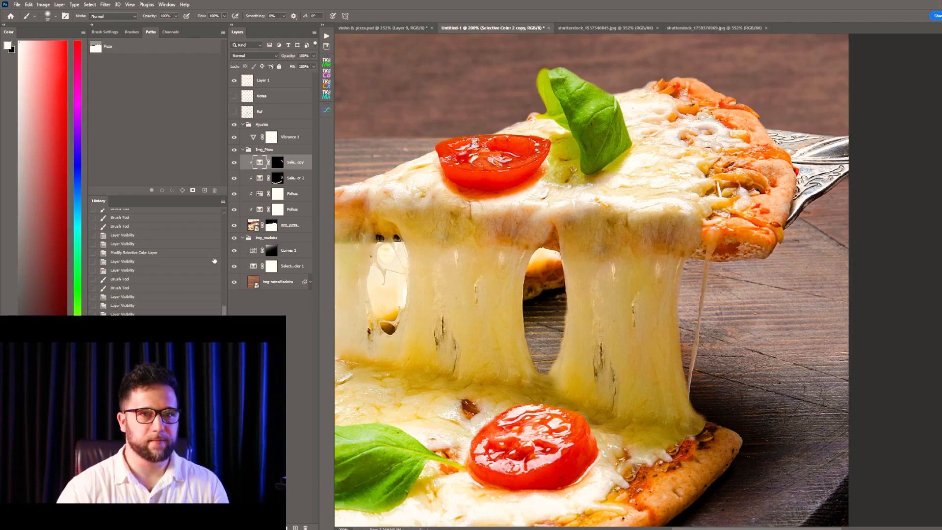
key(z)
drag(630, 192, 584, 192)
drag(588, 254, 663, 247)
key(v)
mouse_move(237, 162)
mouse_down()
mouse_move(235, 177)
mouse_move(235, 162)
mouse_up()
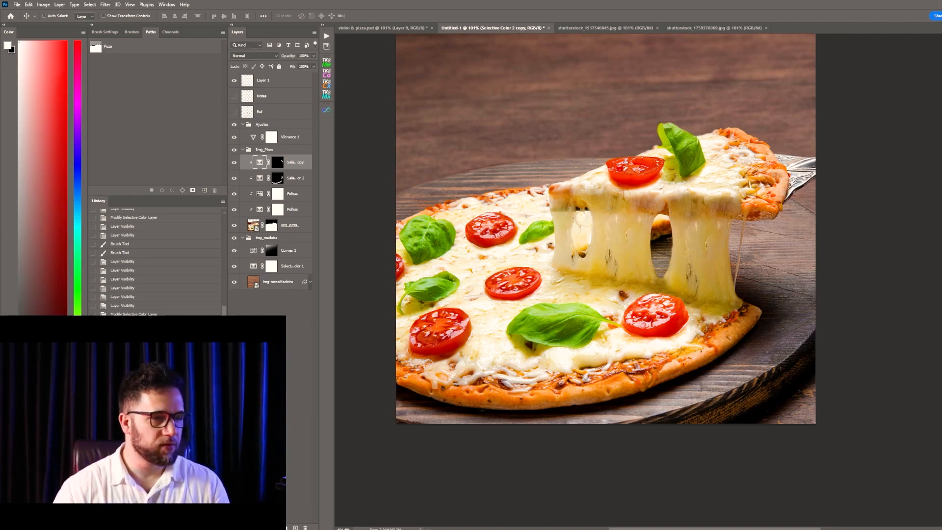
- Add a new Selective Color adjustment clipped to the pizza and invert its mask to black
click(276, 528)
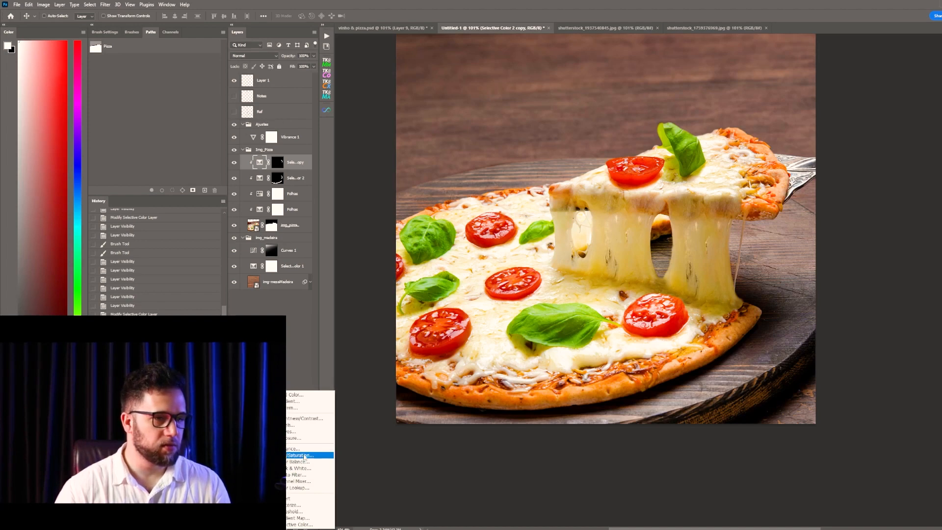
click(300, 524)
key(ctrl+alt+g)
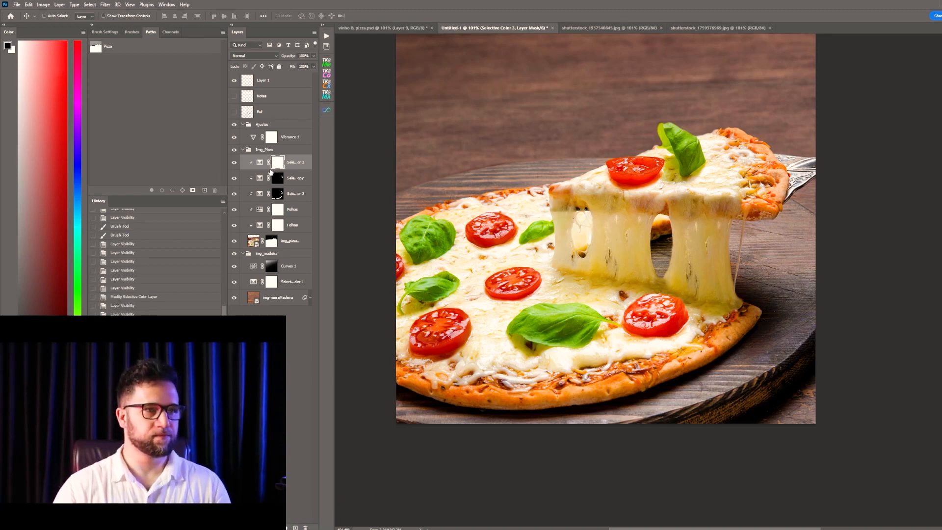
key(ctrl+i)
- Paint white on the new Selective Color mask over the stretched cheese strand nearest the spatula
key(b)
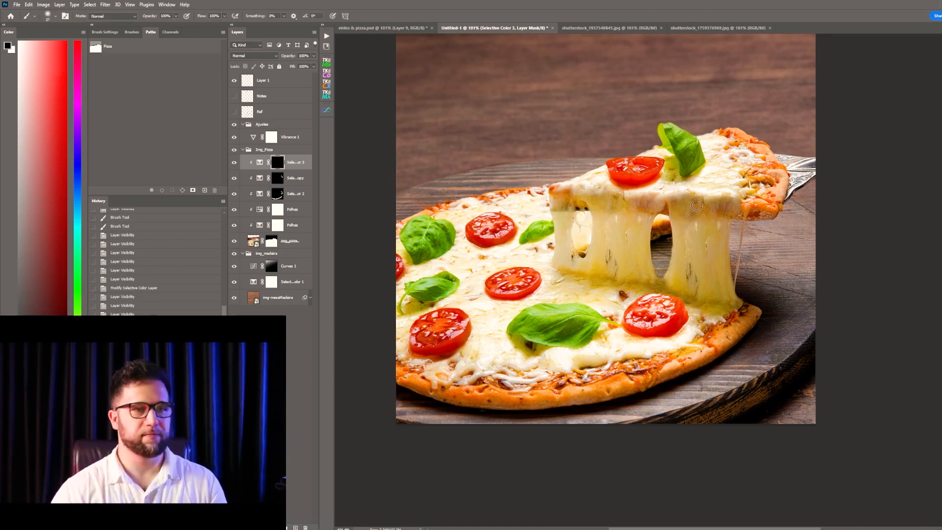
key(bracketright)
key(bracketright)
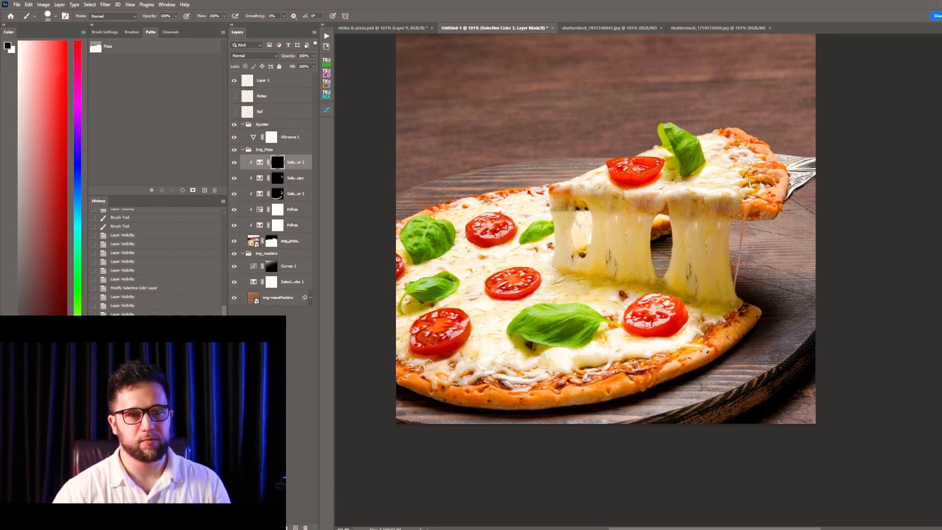
key(x)
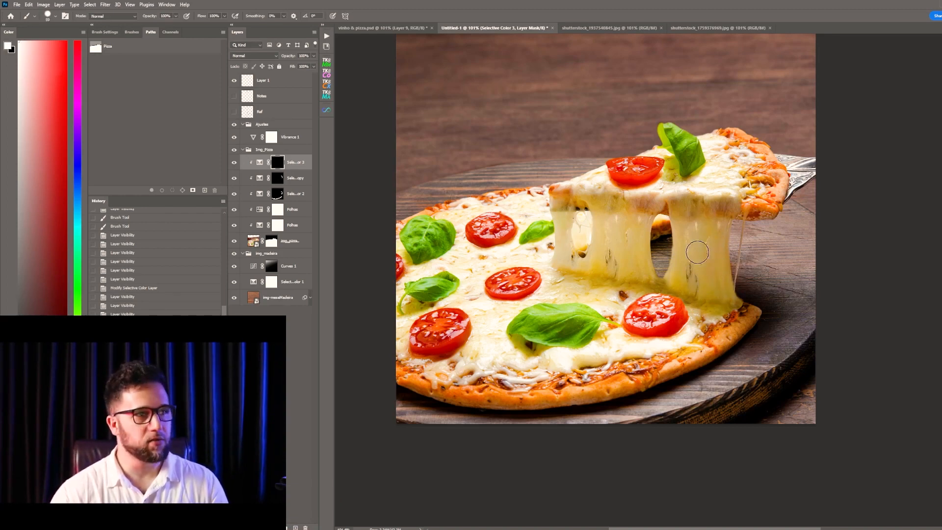
mouse_move(721, 291)
mouse_down()
mouse_move(711, 249)
mouse_move(689, 238)
mouse_move(725, 301)
mouse_move(706, 246)
mouse_up()
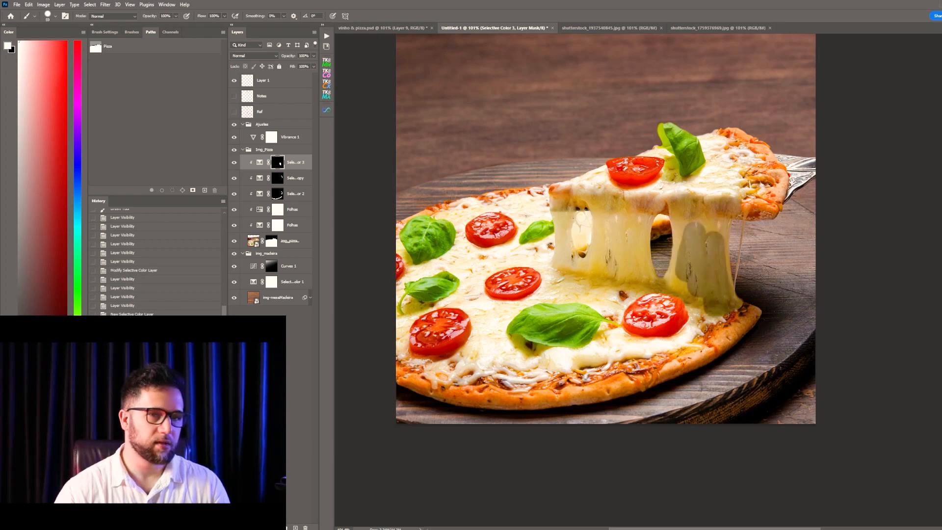
mouse_move(685, 292)
mouse_down()
mouse_move(684, 213)
mouse_move(693, 201)
mouse_move(710, 239)
mouse_move(701, 229)
mouse_move(721, 209)
mouse_move(718, 225)
mouse_move(728, 197)
mouse_move(701, 199)
mouse_up()
alt+right_click(687, 219)
- Save the document to Área de Trabalho as a Photoshop file named aluno-refeito
key(ctrl+s)
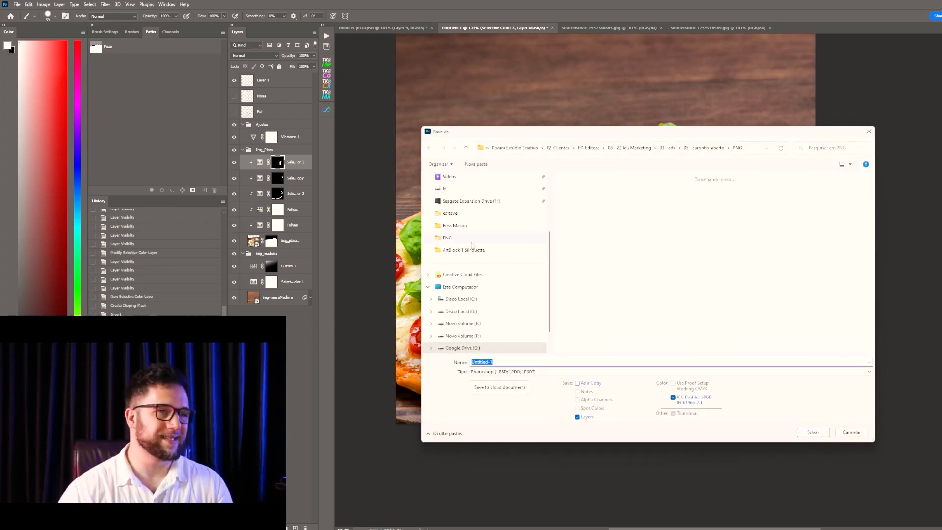
scroll(471, 295, up, 3)
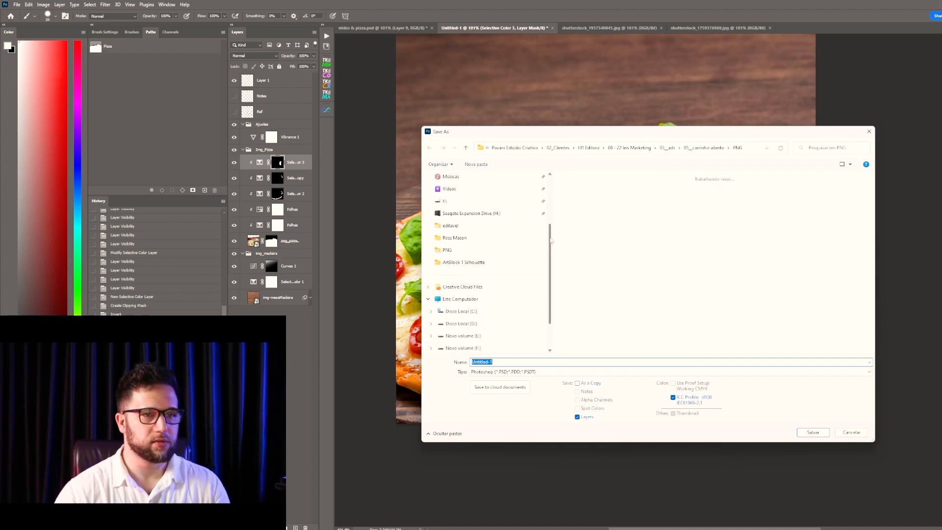
click(478, 214)
text(au)
text(uno-refei)
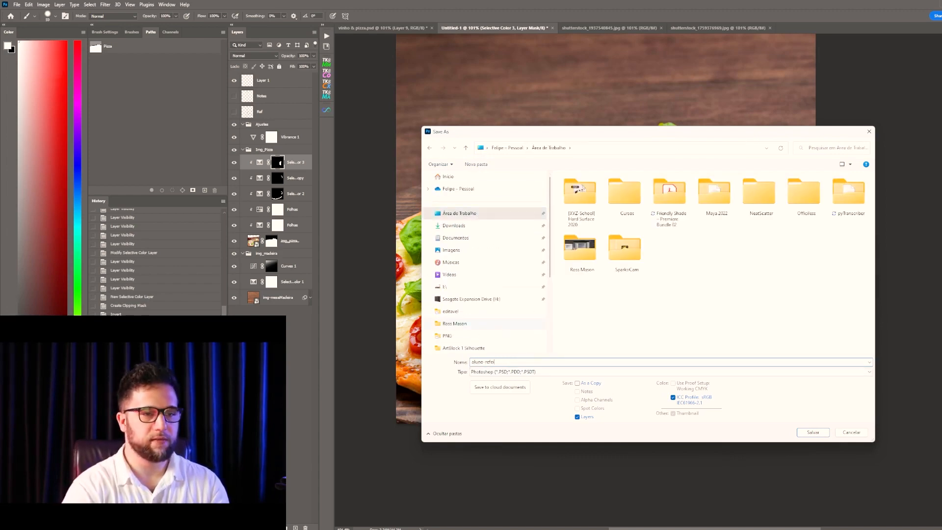
text(to)
key(Return)
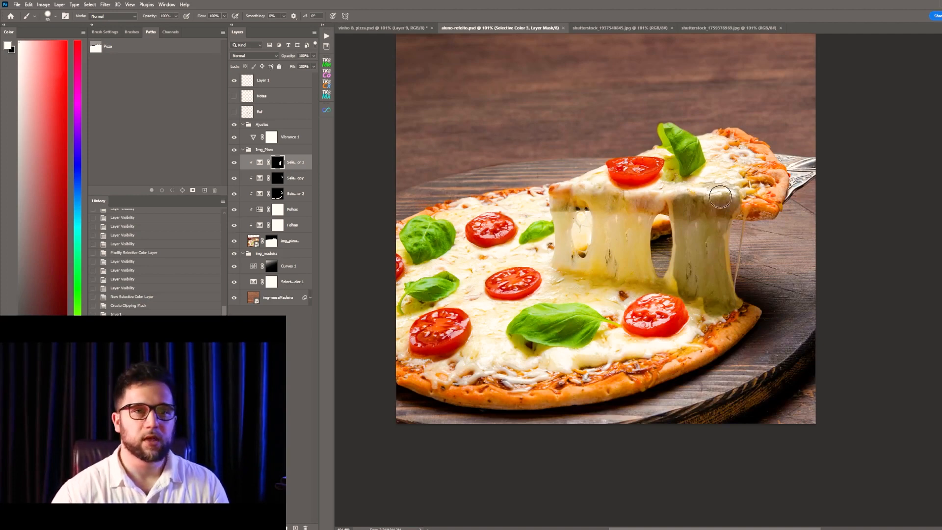
- Paint white on the new mask over the other stretched cheese strands and the pizza's broad cheese areas
scroll(731, 161, up, 5)
mouse_move(615, 224)
mouse_down()
mouse_move(514, 239)
mouse_move(439, 219)
mouse_move(452, 228)
mouse_move(423, 228)
mouse_move(435, 216)
mouse_move(391, 219)
mouse_move(376, 251)
mouse_move(389, 329)
mouse_move(389, 314)
mouse_move(379, 364)
mouse_move(395, 375)
mouse_move(419, 367)
mouse_move(403, 354)
mouse_move(395, 304)
mouse_move(404, 285)
mouse_move(423, 313)
mouse_move(433, 309)
mouse_move(452, 266)
mouse_move(453, 274)
mouse_move(398, 278)
mouse_move(399, 246)
mouse_move(450, 245)
mouse_move(533, 268)
mouse_move(494, 389)
mouse_move(527, 335)
mouse_move(570, 407)
mouse_move(622, 289)
mouse_move(720, 320)
mouse_move(727, 383)
mouse_move(646, 442)
mouse_up()
scroll(605, 360, down, 3)
drag(605, 360, 392, 402)
mouse_move(373, 396)
mouse_down()
mouse_move(622, 347)
mouse_move(414, 380)
mouse_move(466, 314)
mouse_move(579, 304)
mouse_up()
key(bracketright)
key(bracketright)
key(bracketright)
mouse_move(492, 265)
mouse_down()
mouse_move(510, 348)
mouse_move(648, 283)
mouse_move(667, 412)
mouse_move(834, 372)
mouse_up()
- Extend the cheese mask with a smaller brush around the toppings and across the top of the lifted slice
key(bracketleft)
key(bracketleft)
key(bracketleft)
key(bracketleft)
key(bracketleft)
mouse_move(761, 318)
mouse_down()
mouse_move(496, 389)
mouse_move(564, 353)
mouse_move(677, 381)
mouse_up()
drag(373, 290, 686, 389)
mouse_move(590, 372)
mouse_down()
mouse_move(409, 389)
mouse_move(398, 377)
mouse_move(479, 297)
mouse_move(497, 302)
mouse_move(517, 357)
mouse_move(569, 284)
mouse_move(637, 317)
mouse_move(669, 266)
mouse_move(612, 391)
mouse_up()
key(bracketleft)
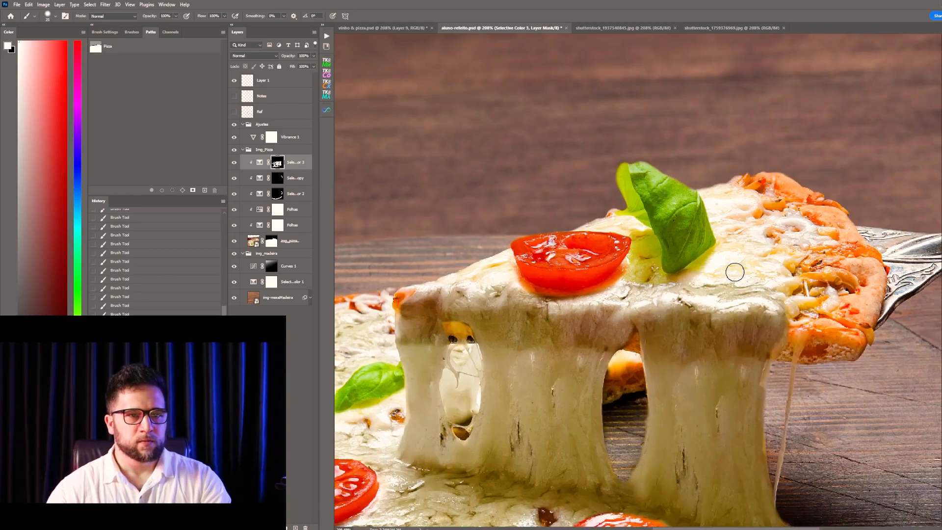
mouse_move(735, 272)
mouse_down()
mouse_move(706, 211)
mouse_move(609, 231)
mouse_move(638, 228)
mouse_up()
- Fill in the remaining cheese on the mask between the tomatoes, basil leaves and the far crust
key(bracketright)
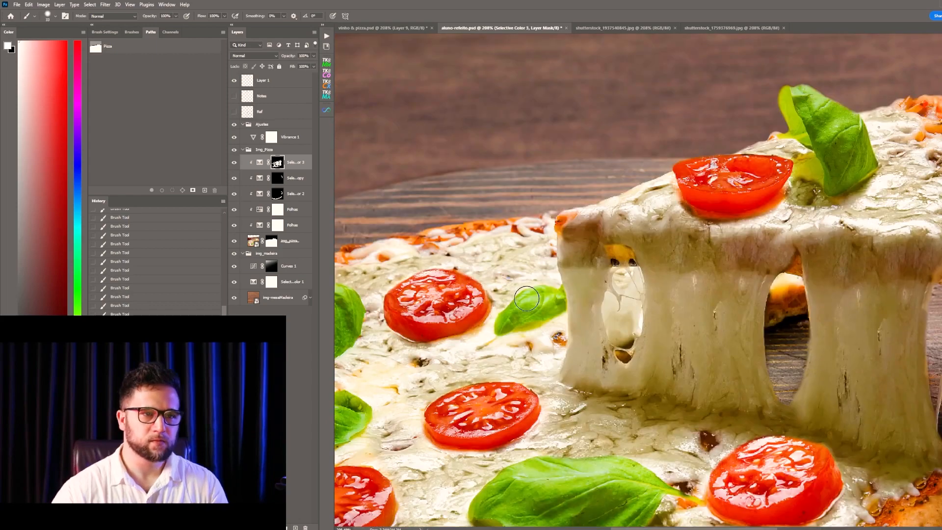
mouse_move(527, 298)
mouse_down()
mouse_move(646, 213)
mouse_move(679, 112)
mouse_up()
key(bracketleft)
key(bracketleft)
key(bracketleft)
mouse_move(534, 368)
mouse_down()
mouse_move(439, 384)
mouse_move(414, 361)
mouse_move(418, 310)
mouse_move(462, 275)
mouse_move(392, 265)
mouse_move(450, 202)
mouse_up()
drag(451, 201, 470, 275)
mouse_move(633, 251)
mouse_down()
mouse_move(546, 251)
mouse_move(582, 268)
mouse_up()
- Retune the cheese's Selective Color adjustment to a warm golden yellow, checking its mask
key(v)
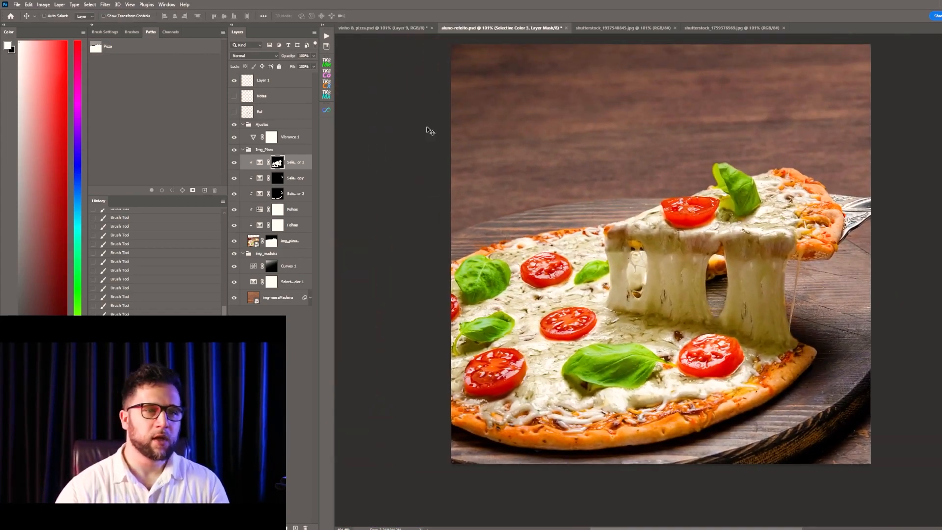
click(260, 166)
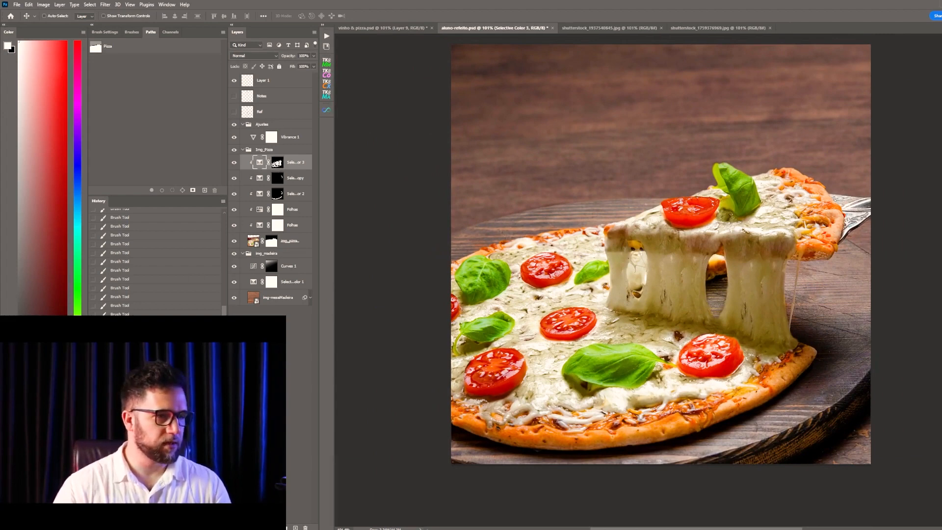
alt+click(277, 166)
alt+click(276, 165)
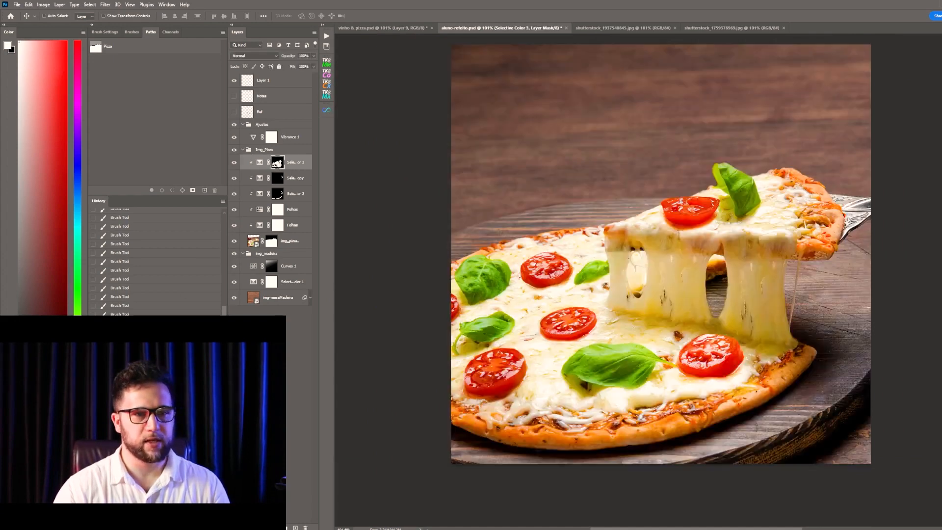
click(260, 162)
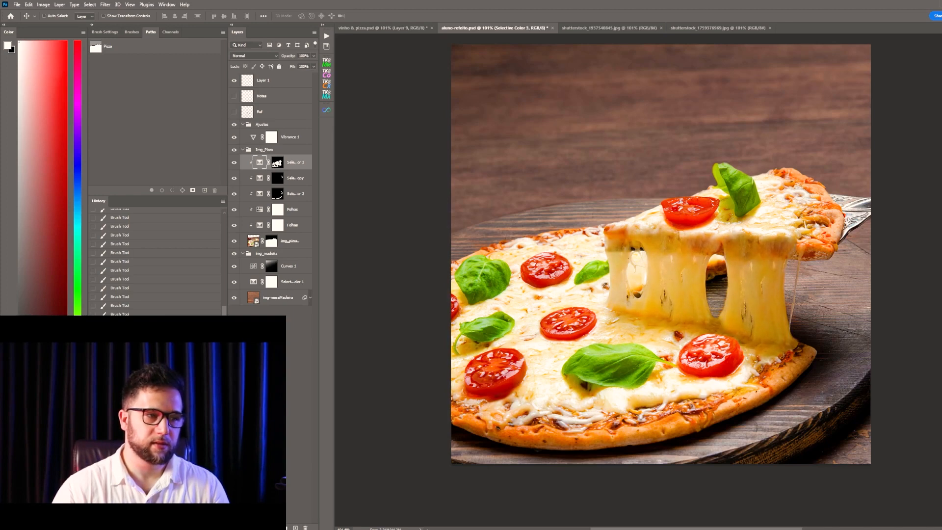
- Compare the cheese with its Selective Color adjustment hidden and shown
click(234, 162)
click(234, 162)
click(235, 166)
click(235, 167)
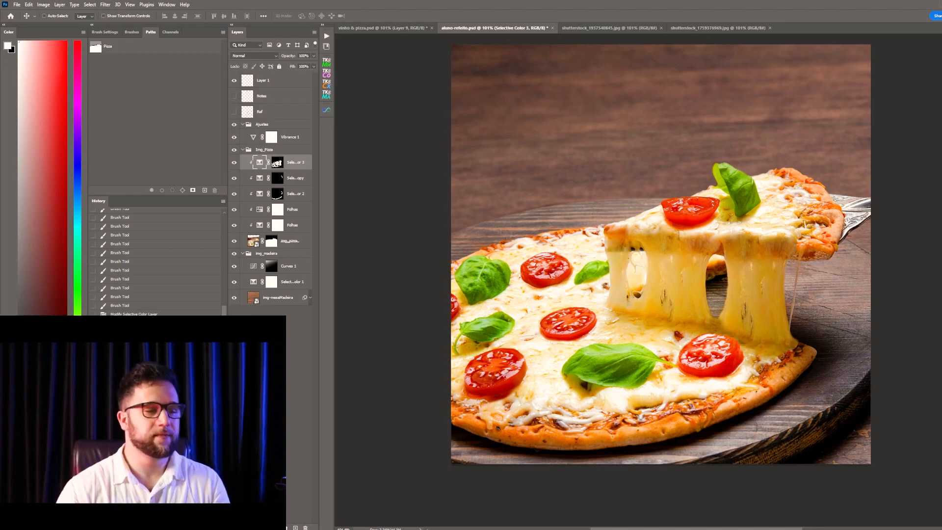
- Add a Vibrance adjustment clipped to the pizza above the cheese's Selective Color adjustment
click(286, 527)
click(306, 451)
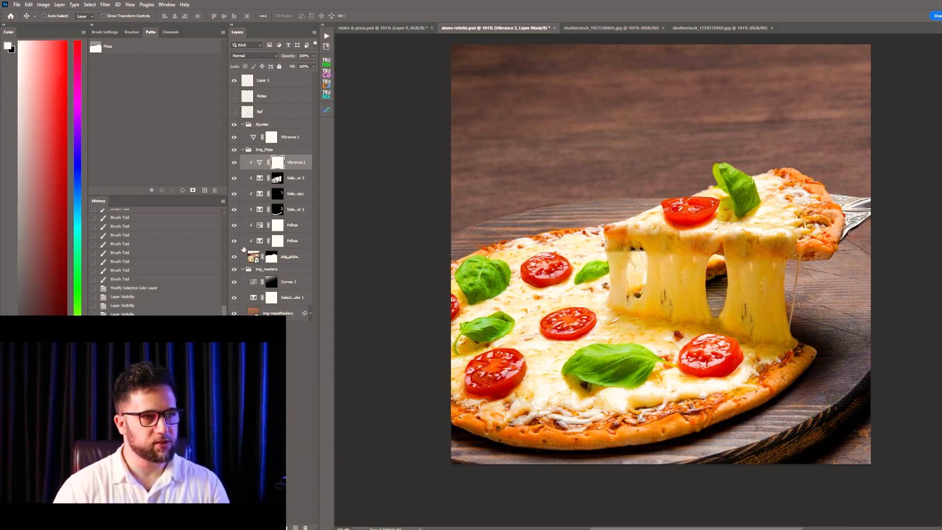
- Copy the cheese mask onto the pizza's Vibrance adjustment and compare the result with that adjustment hidden and shown
drag(279, 181, 277, 162)
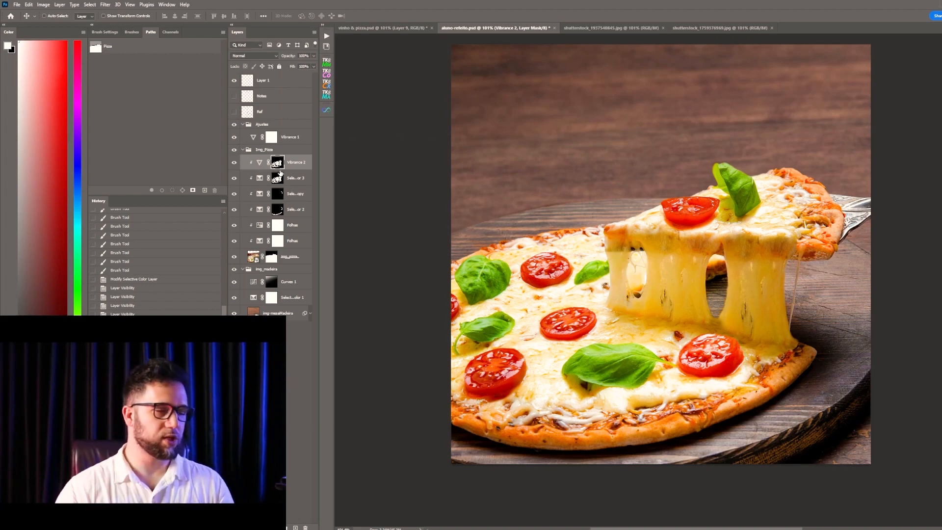
click(234, 163)
click(234, 164)
- Compare the pizza with all of its clipped adjustments hidden and shown
drag(234, 165, 236, 241)
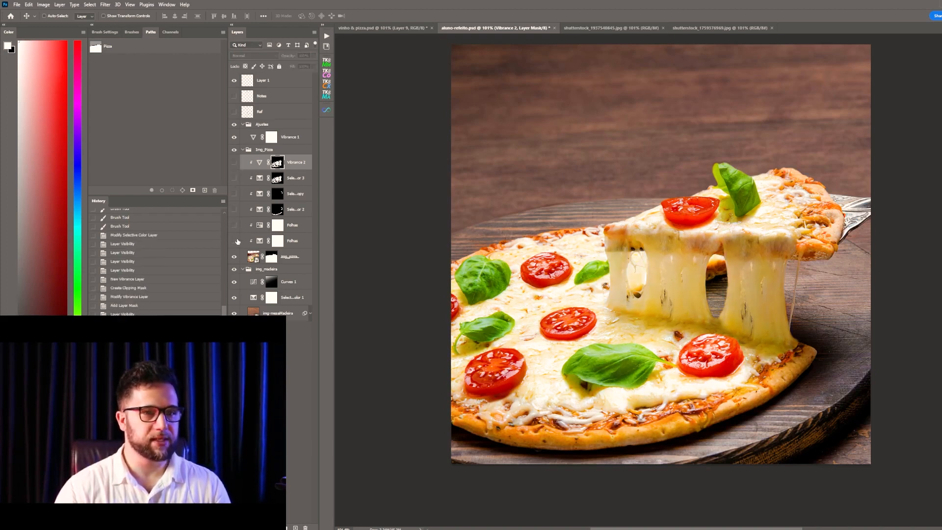
drag(235, 181, 234, 162)
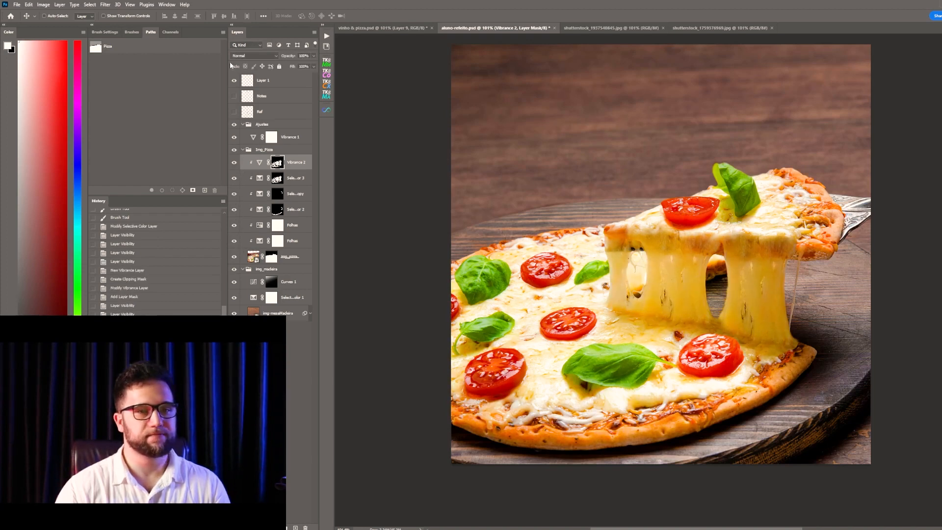
drag(592, 130, 574, 142)
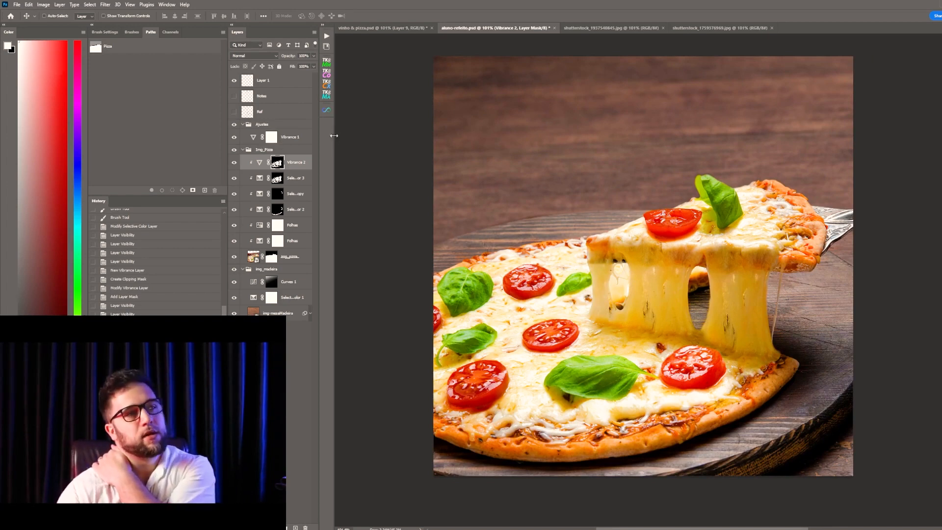
click(260, 163)
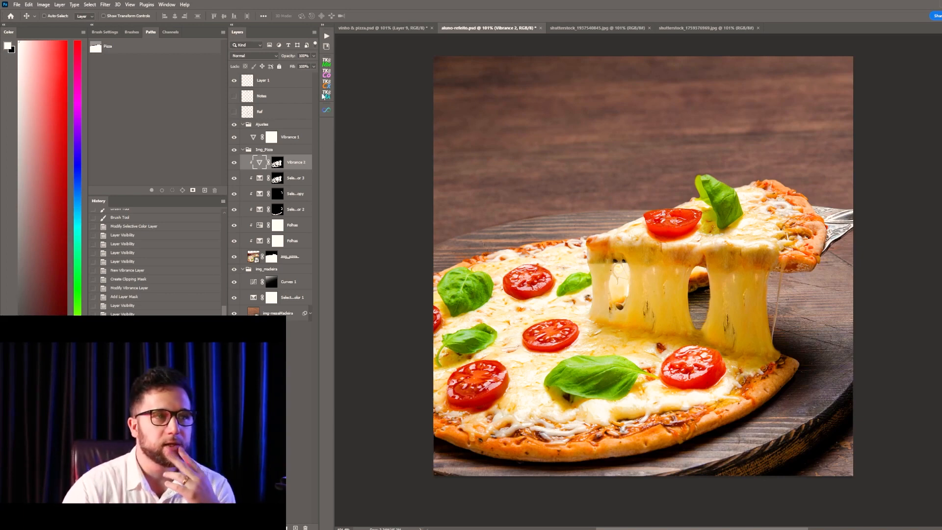
- Preview luminosity masks from Lights-1 to Lights-4 and create a Curves adjustment masked by Lights-4
click(327, 63)
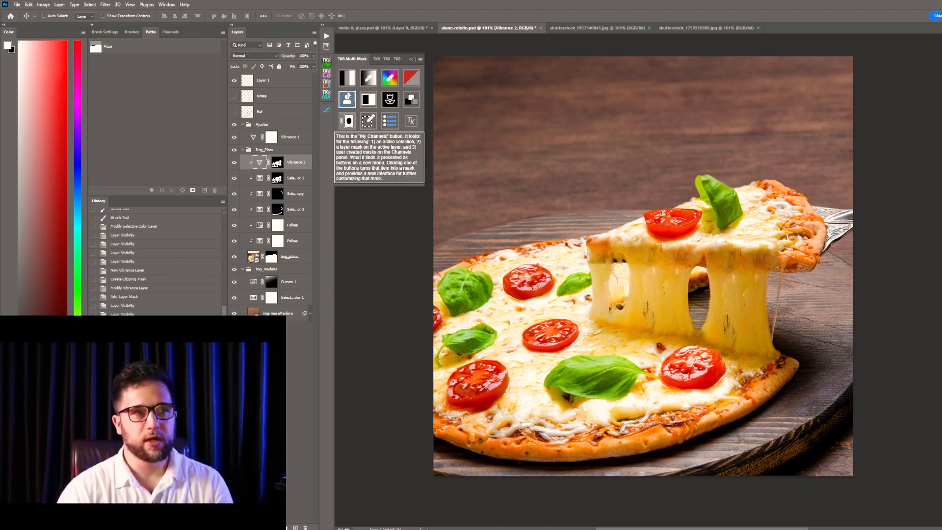
click(358, 80)
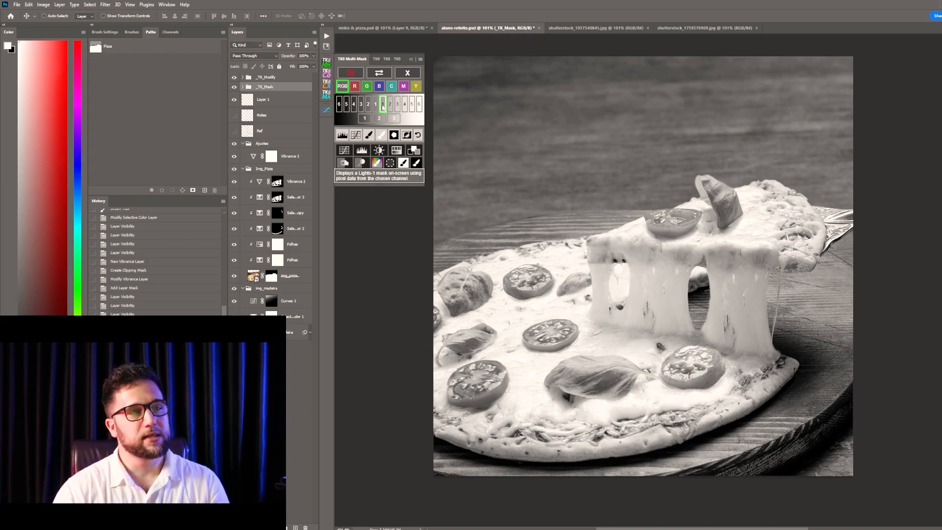
click(390, 110)
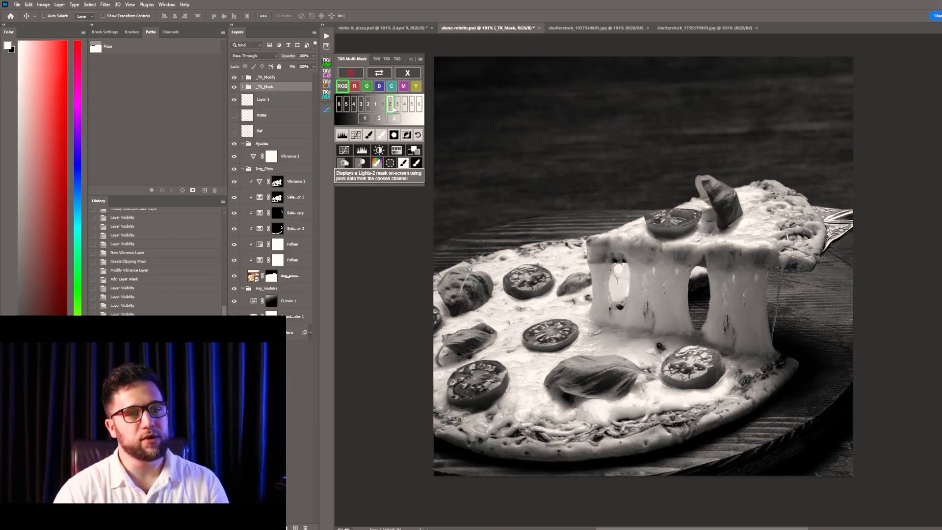
click(397, 106)
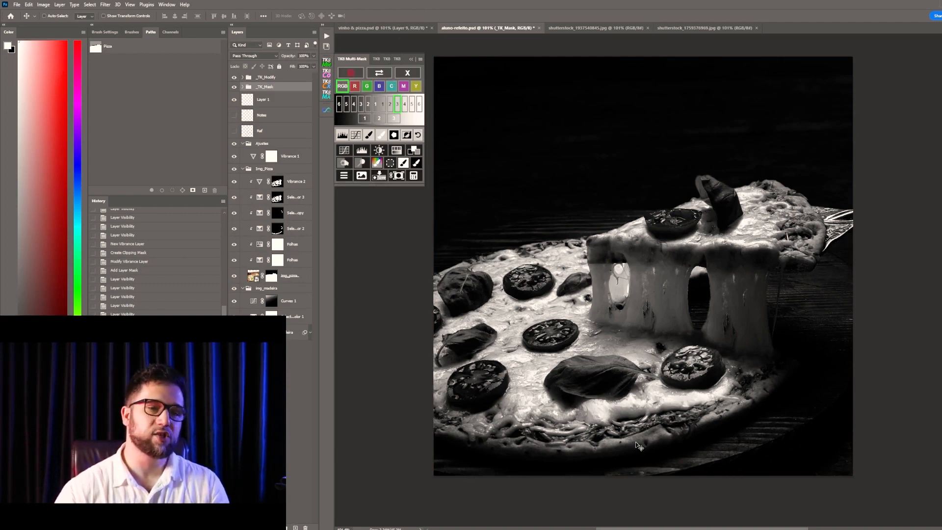
click(405, 105)
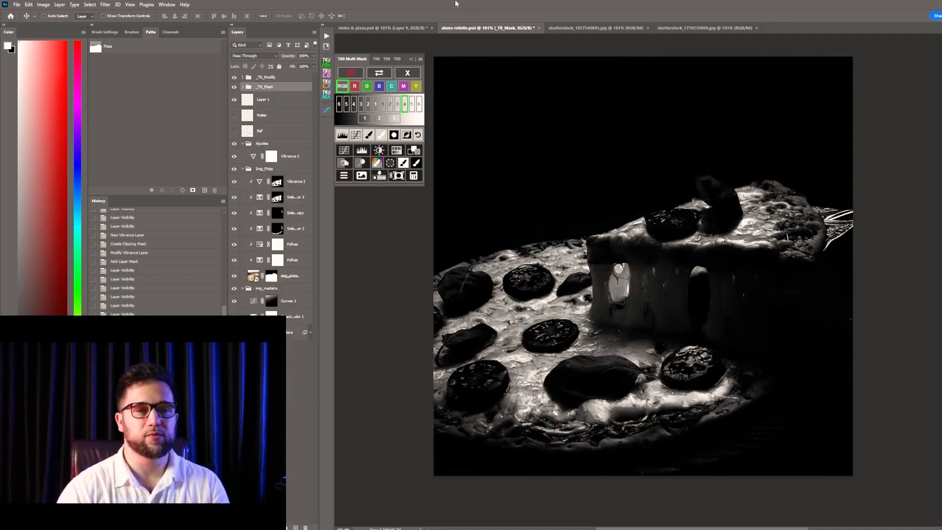
click(346, 151)
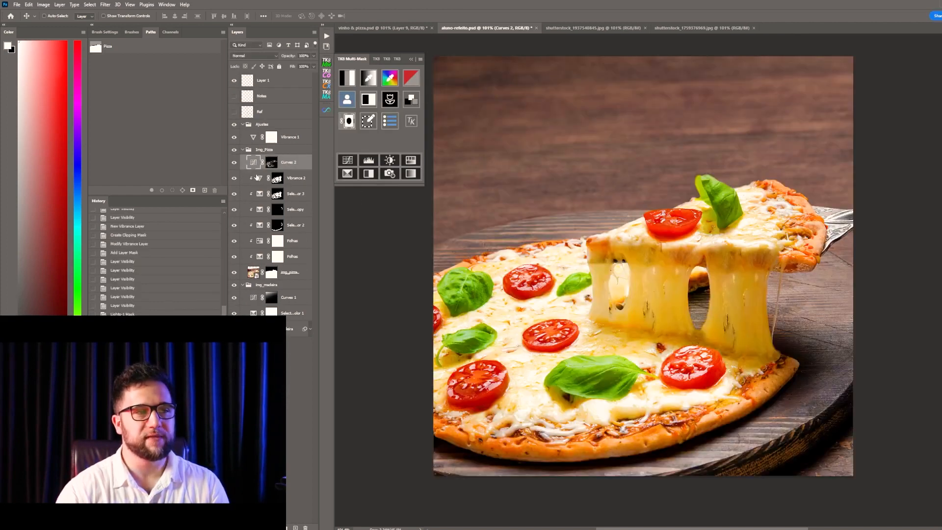
- Check the highlights Curves mask, clip the adjustment to the pizza, adjust its curve, and compare it hidden and shown
alt+click(273, 165)
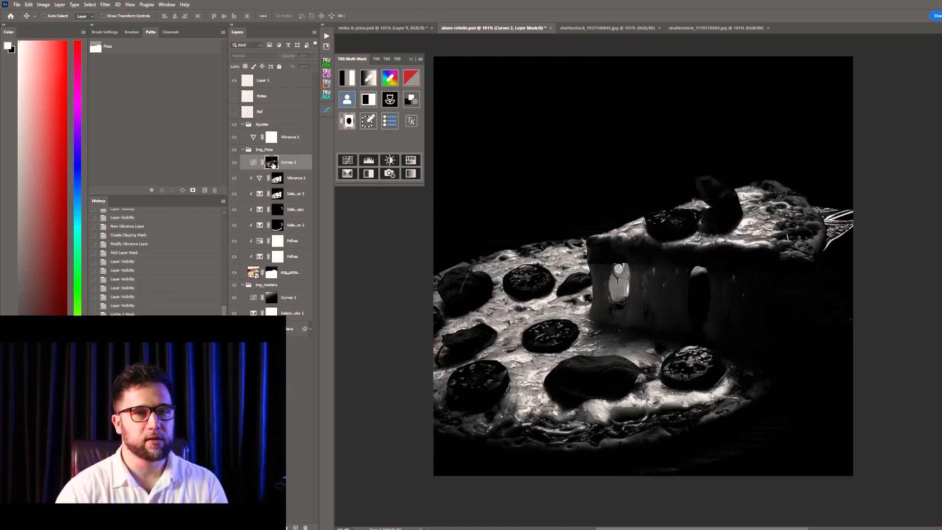
alt+click(269, 165)
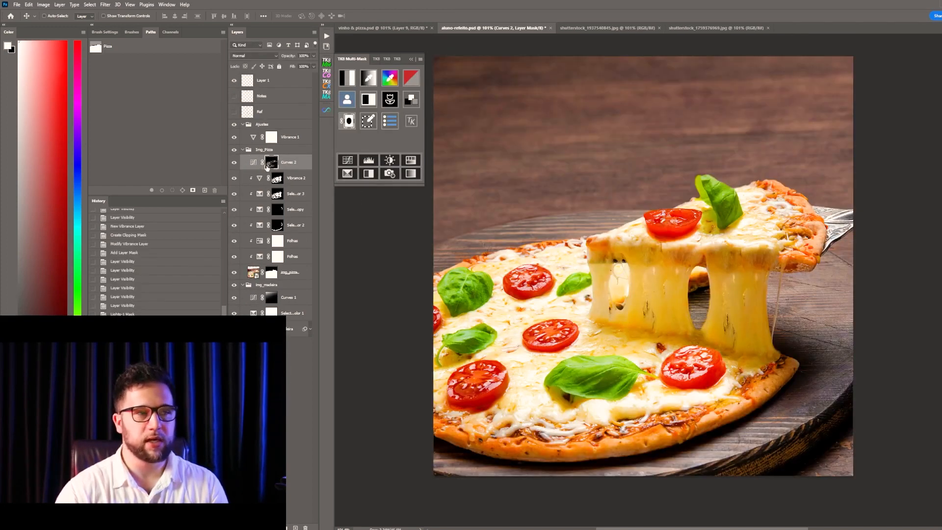
click(253, 164)
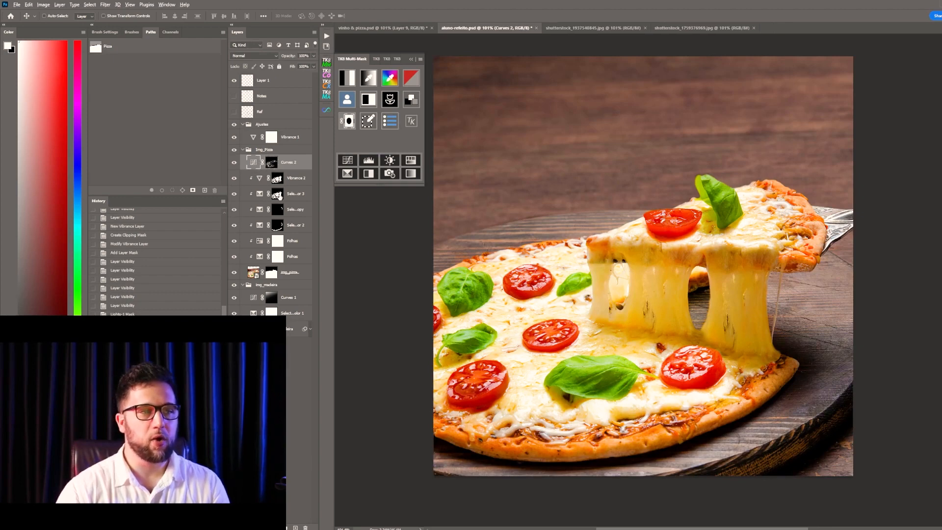
key(ctrl+alt+g)
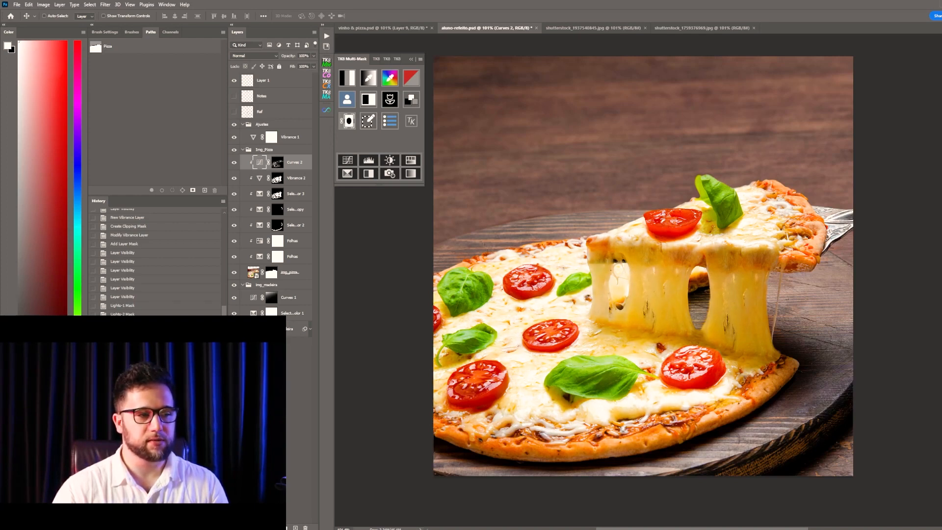
click(234, 162)
click(235, 161)
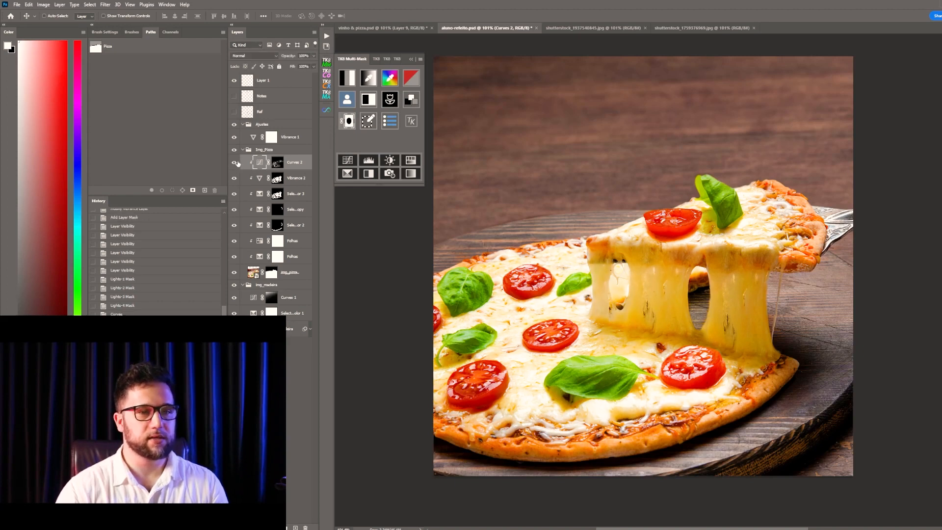
- Add a Curves adjustment clipped to the pizza and masked by the Darks-2 luminosity mask
click(354, 104)
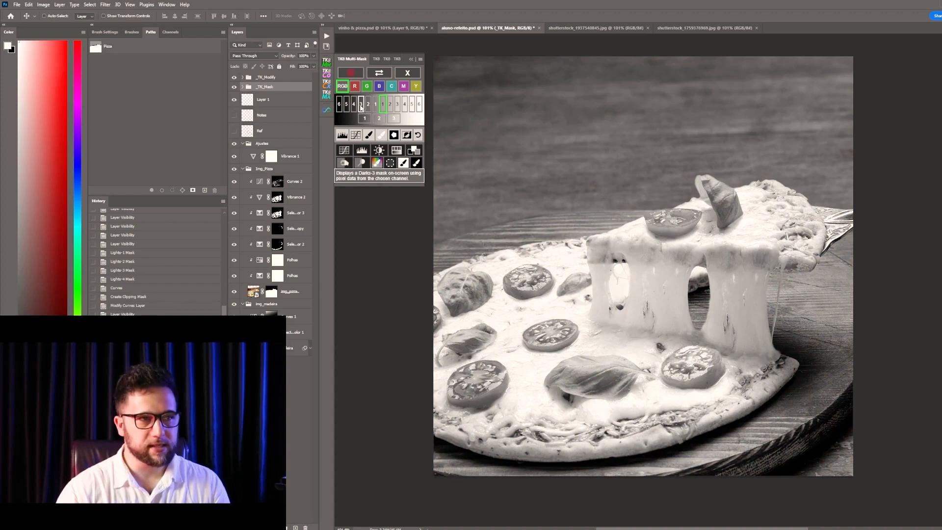
click(361, 104)
click(368, 108)
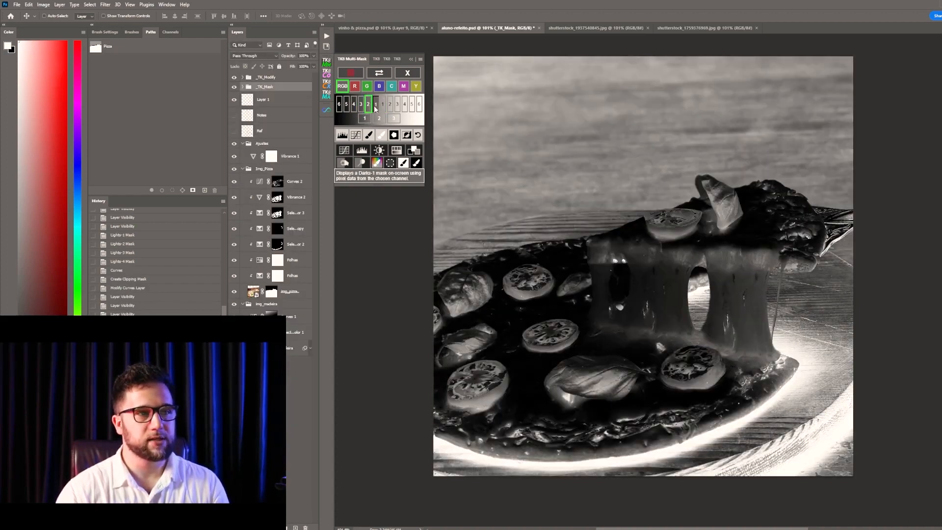
click(375, 108)
click(368, 108)
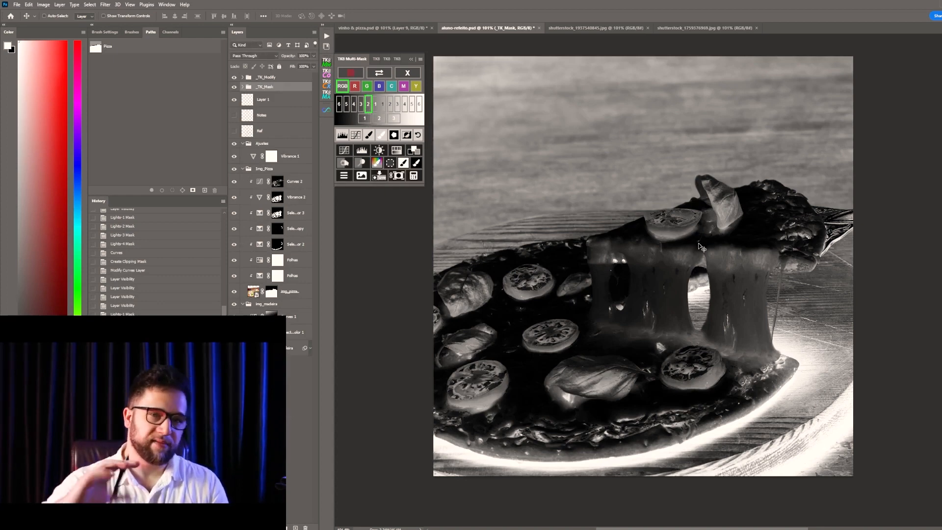
click(344, 150)
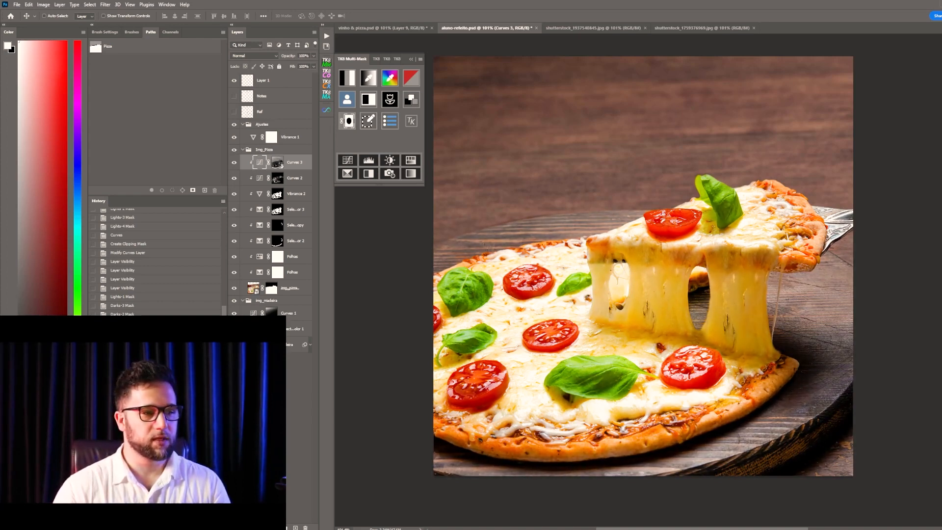
- Paint black with a large soft brush on the shadows Curves mask over the wooden background above the pizza
click(277, 166)
key(b)
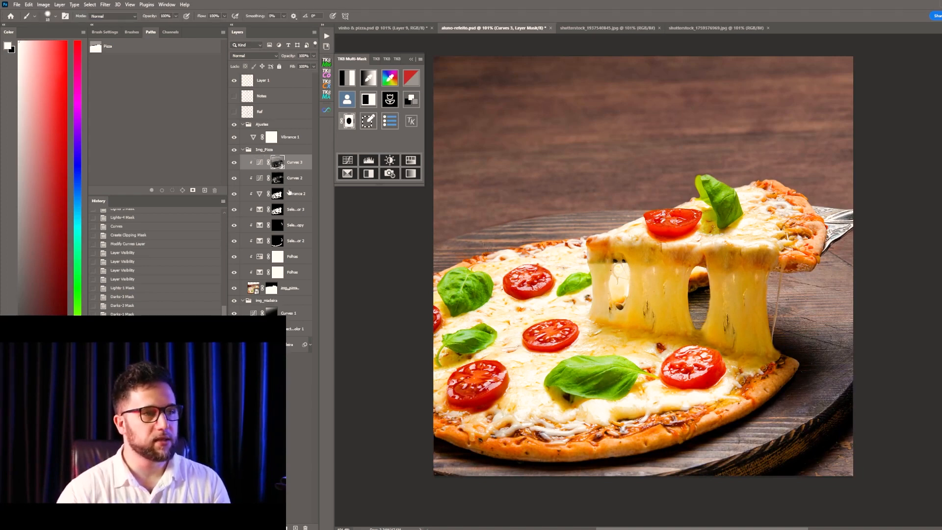
drag(579, 130, 597, 174)
mouse_move(666, 190)
mouse_down()
mouse_move(672, 172)
mouse_move(625, 154)
mouse_up()
key(ctrl+space)
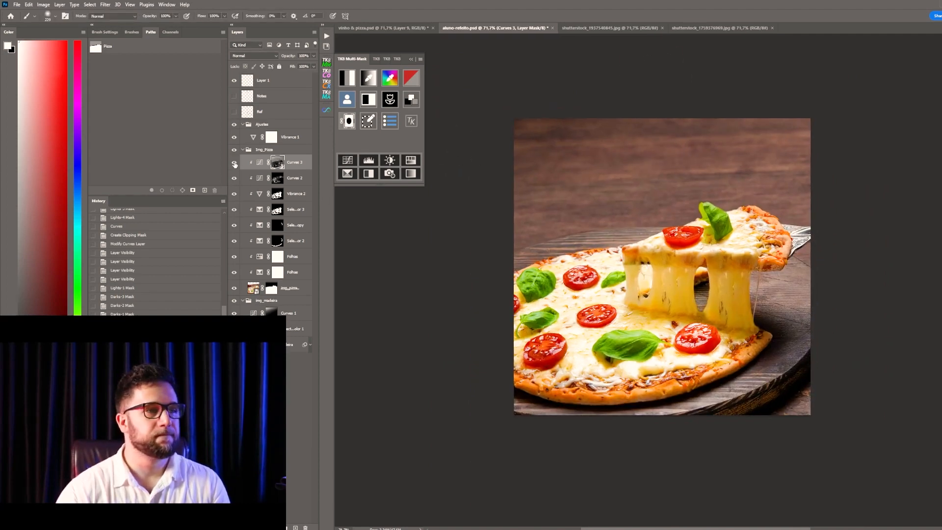
key(space)
drag(676, 137, 679, 163)
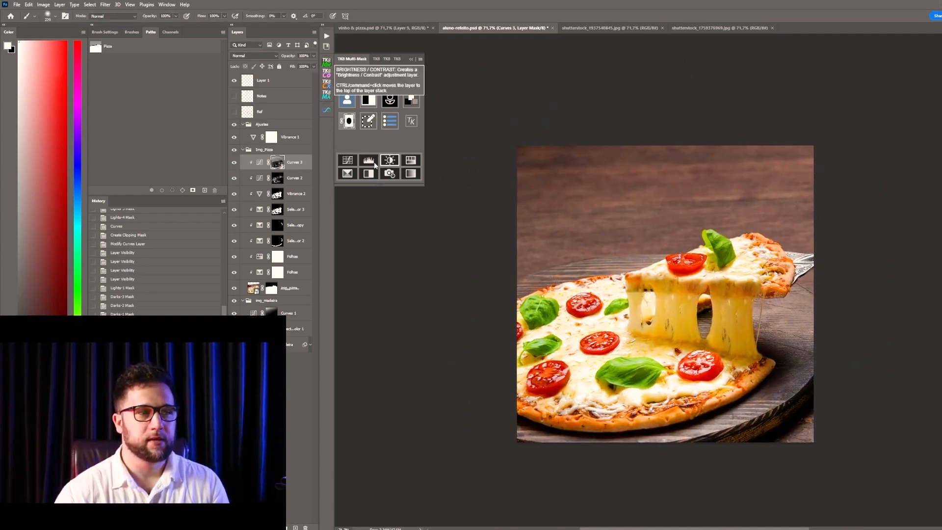
key(x)
mouse_move(520, 237)
mouse_down()
mouse_move(593, 246)
mouse_move(547, 246)
mouse_move(604, 193)
mouse_move(574, 195)
mouse_up()
alt+right_click(597, 244)
drag(607, 247, 503, 276)
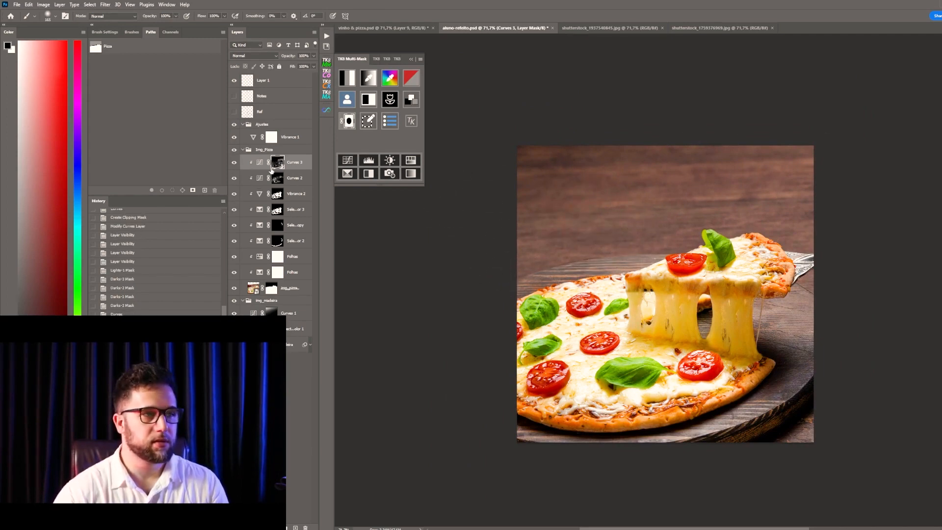
- Display the shadows Curves mask on its own and paint out the remaining background and board around the pizza
alt+click(278, 164)
mouse_move(676, 206)
mouse_down()
mouse_move(820, 266)
mouse_move(827, 372)
mouse_move(633, 446)
mouse_up()
alt+right_click(785, 342)
mouse_move(767, 387)
mouse_down()
mouse_move(529, 423)
mouse_move(652, 432)
mouse_up()
drag(522, 148, 557, 149)
mouse_move(687, 245)
mouse_down()
mouse_move(775, 229)
mouse_move(773, 309)
mouse_up()
key(backslash)
mouse_move(665, 326)
mouse_down()
mouse_move(675, 293)
mouse_move(691, 290)
mouse_up()
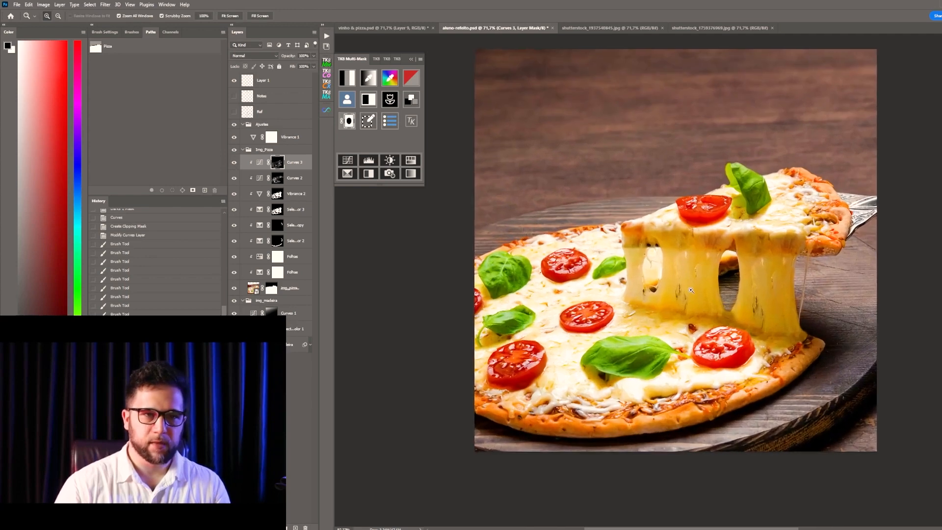
key(v)
key(x)
click(246, 152)
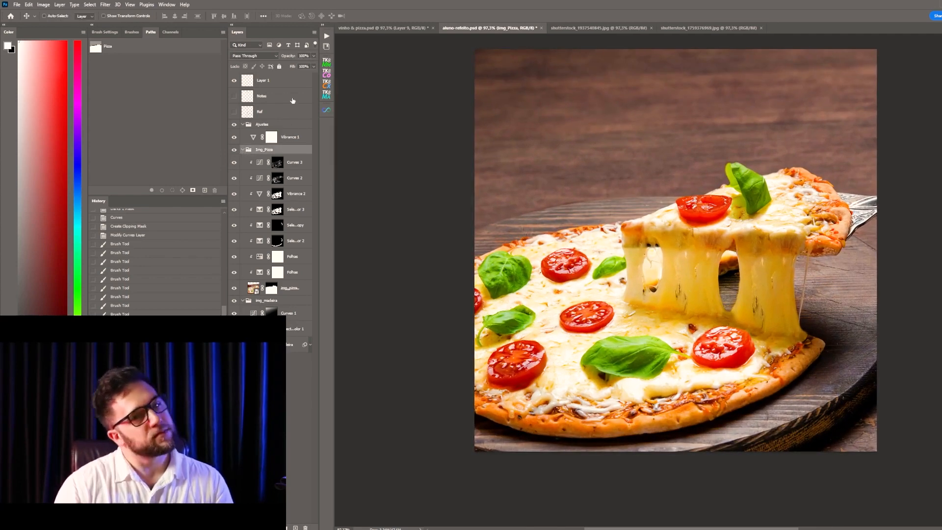
click(294, 314)
key(x)
drag(477, 161, 484, 195)
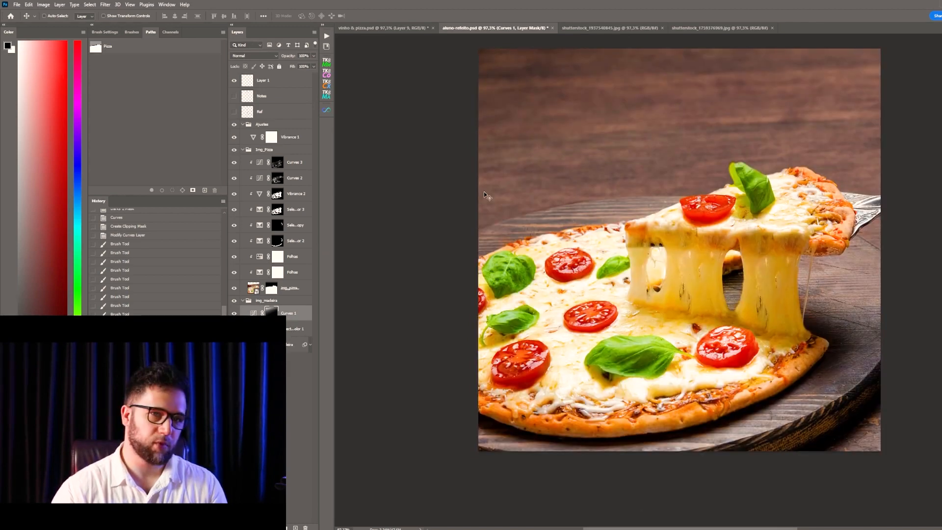
- Add a Curves adjustment with a redder tone above the shadows Curves, invert its mask to black, and clip it to the pizza
click(293, 163)
click(277, 527)
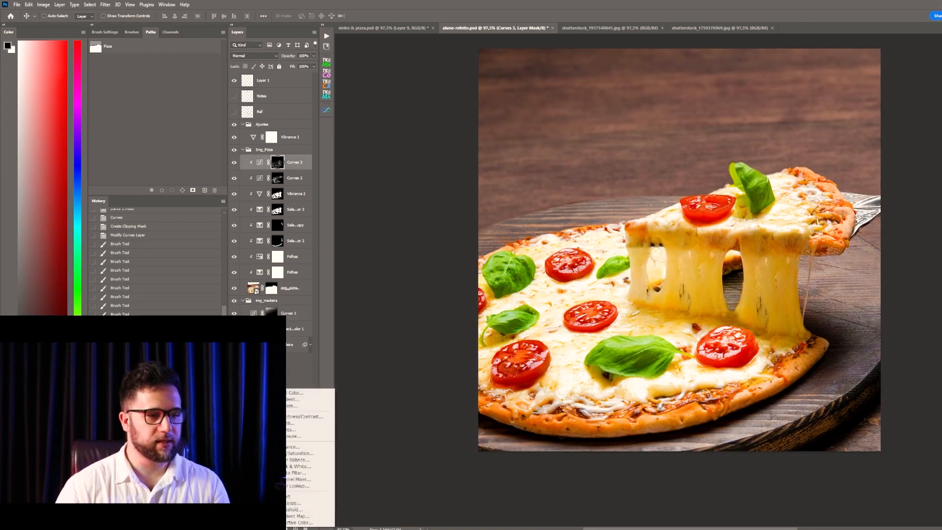
click(300, 430)
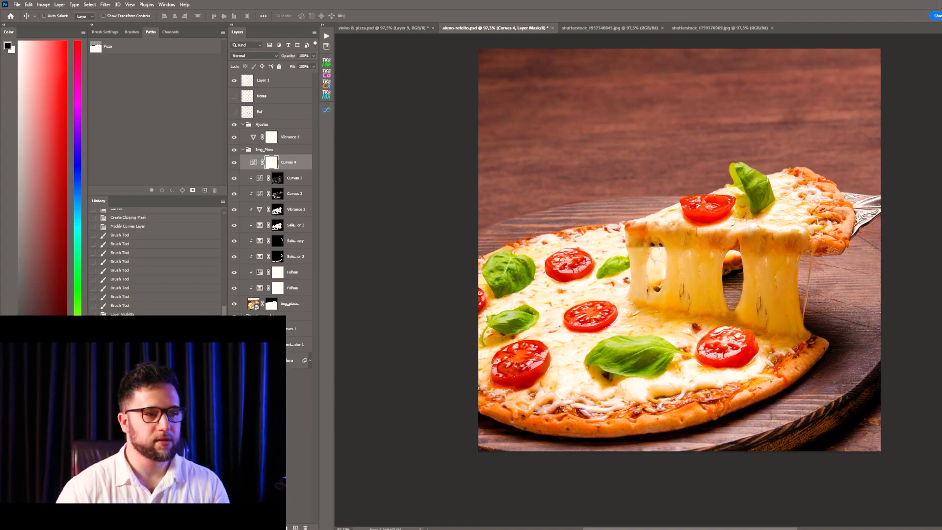
key(ctrl+i)
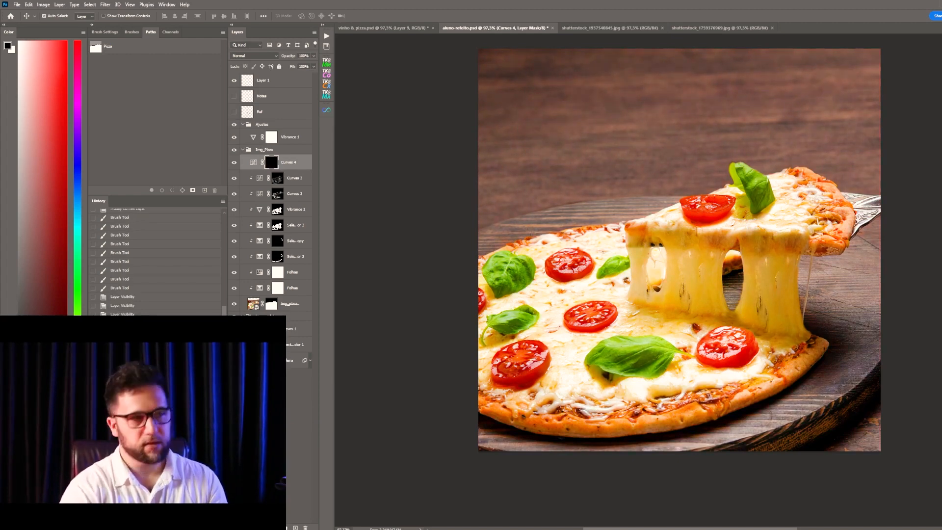
key(ctrl+alt+g)
key(b)
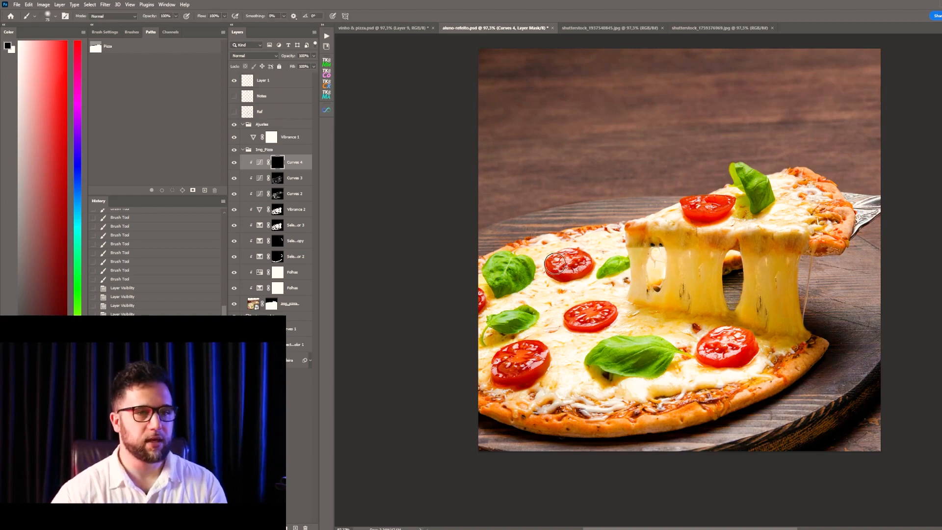
- Paint white on the redder Curves mask over the individual tomato slices across the pizza
key(x)
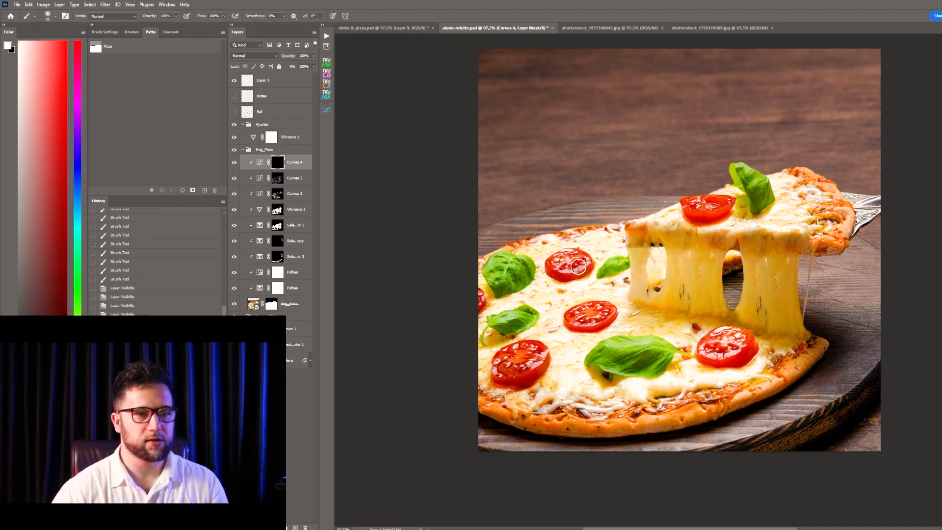
click(569, 259)
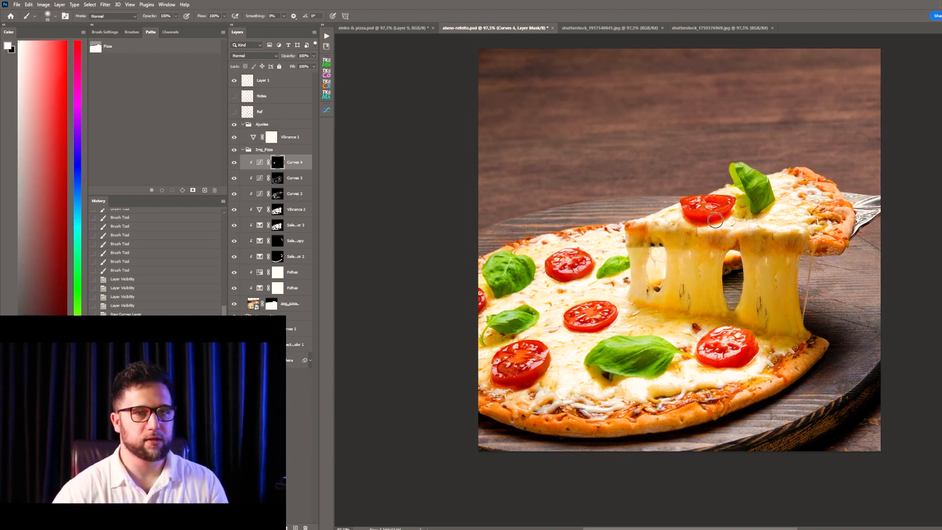
click(695, 205)
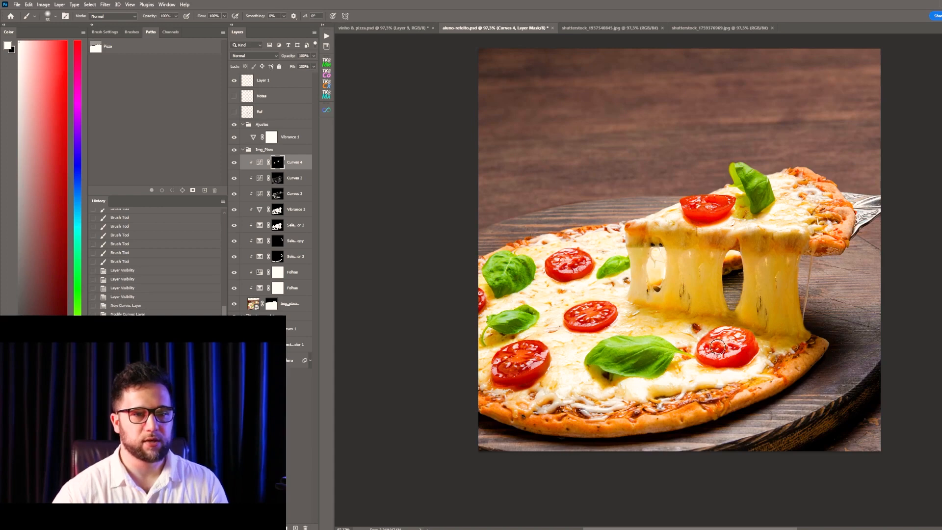
click(740, 349)
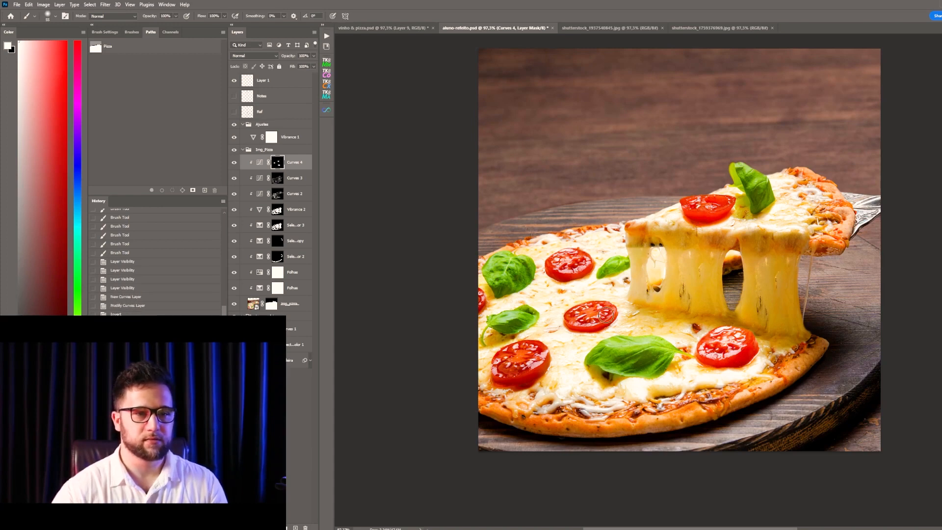
click(576, 318)
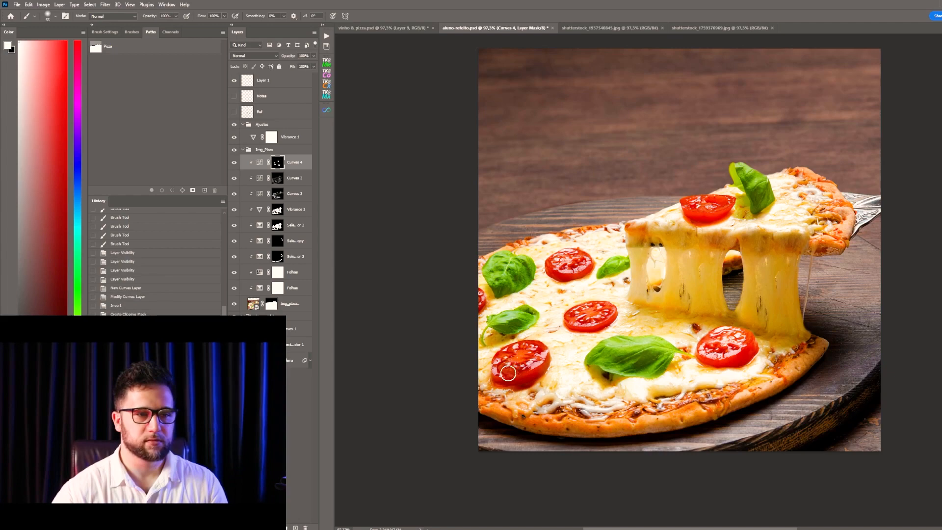
click(537, 349)
- Hide the adjustment layers clipped to the pizza and add a new layer directly above img_pizza for Clone Stamp retouching
key(ctrl+space)
mouse_move(732, 354)
mouse_down()
mouse_move(802, 364)
mouse_move(692, 329)
mouse_up()
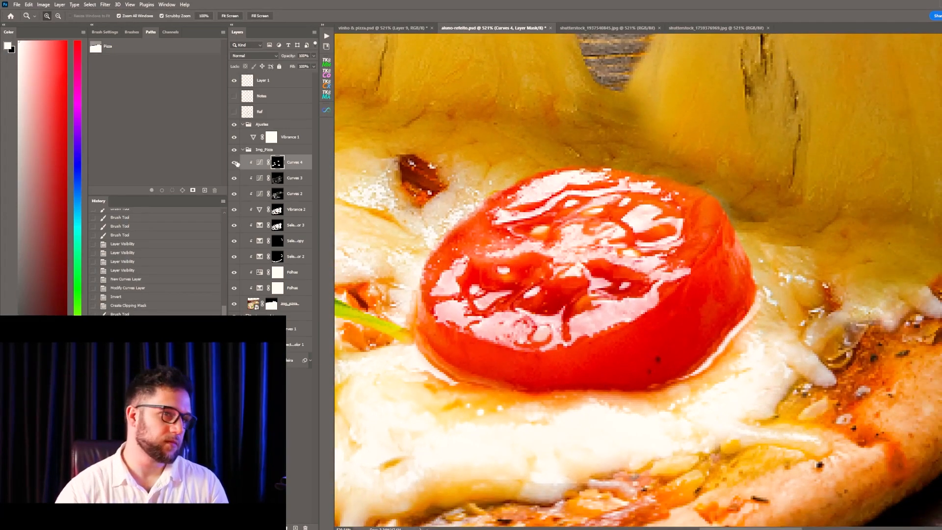
drag(234, 272, 234, 288)
click(292, 303)
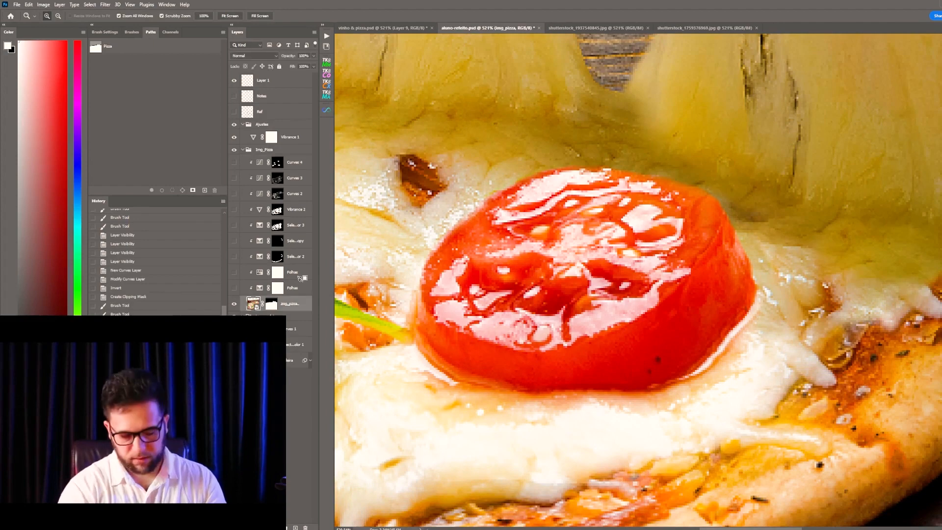
key(ctrl+shift+alt+n)
key(s)
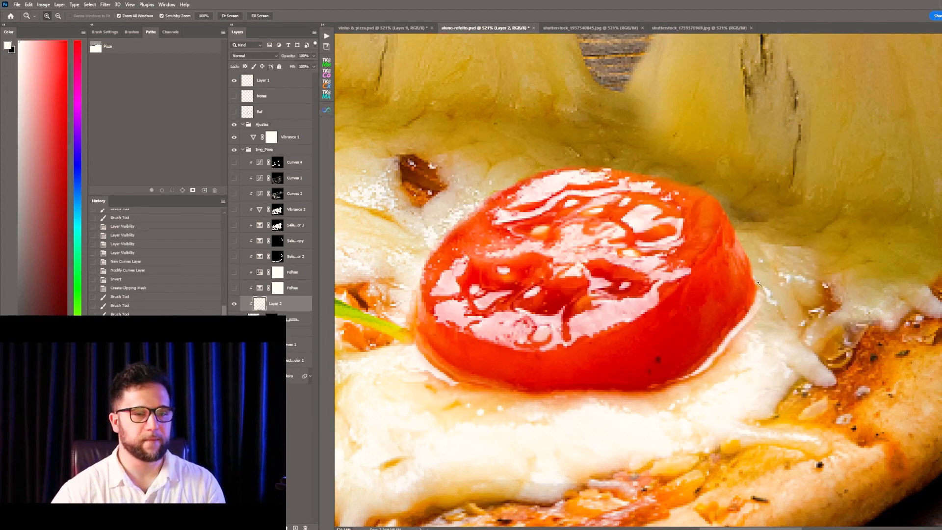
- Clone clean red skin over the dark specks and blemishes on the side of the front-right tomato slice
alt+drag(617, 349, 565, 349)
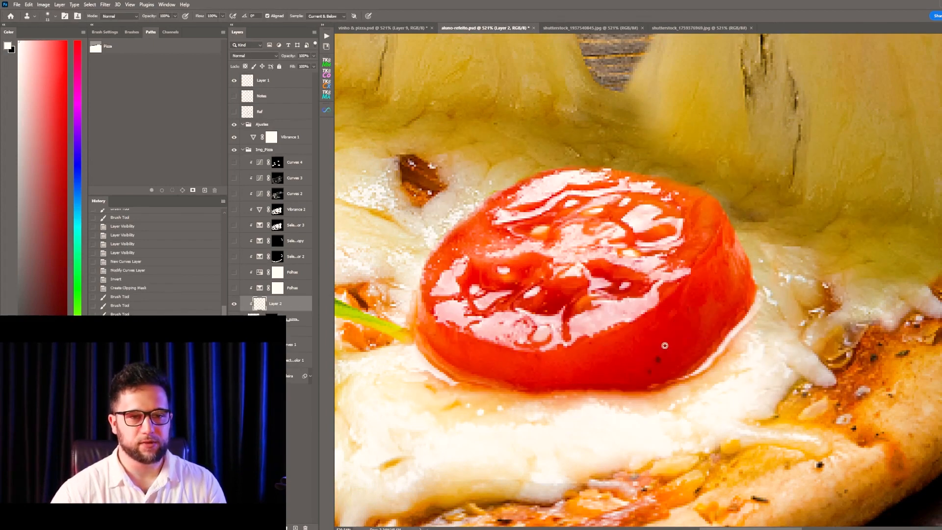
alt+click(671, 342)
click(658, 358)
click(650, 372)
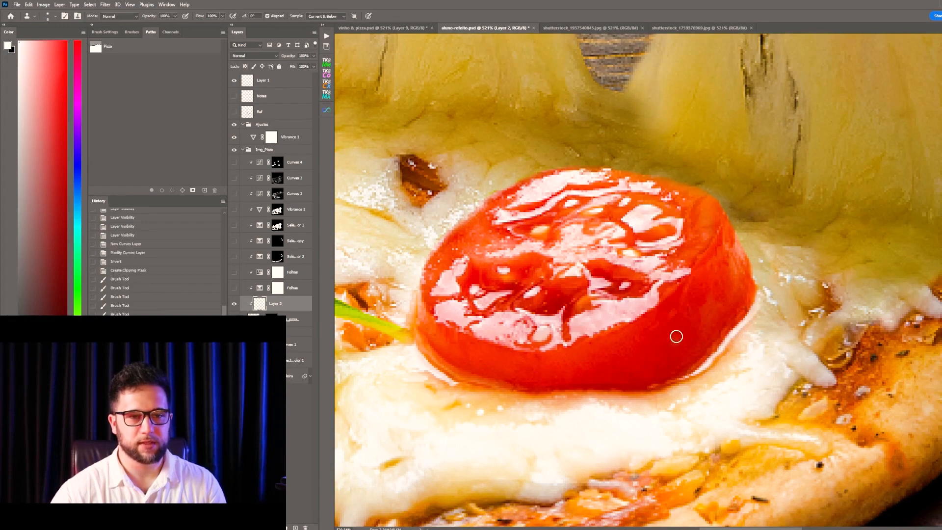
alt+click(714, 304)
click(715, 288)
drag(736, 299, 737, 303)
- Clone clean leaf texture over the dark specks on the large basil leaf at the front of the pizza
drag(448, 299, 637, 276)
drag(412, 310, 791, 277)
drag(532, 233, 566, 334)
drag(744, 354, 679, 371)
click(739, 345)
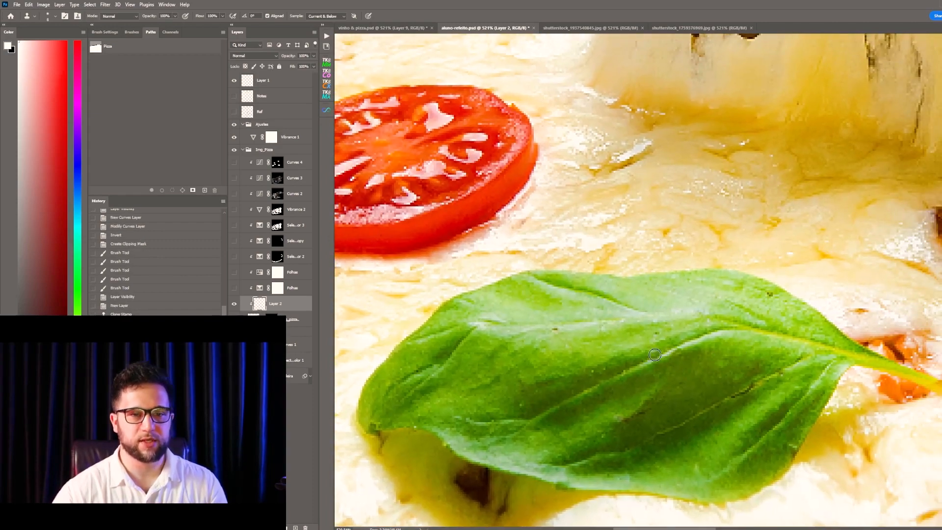
click(551, 330)
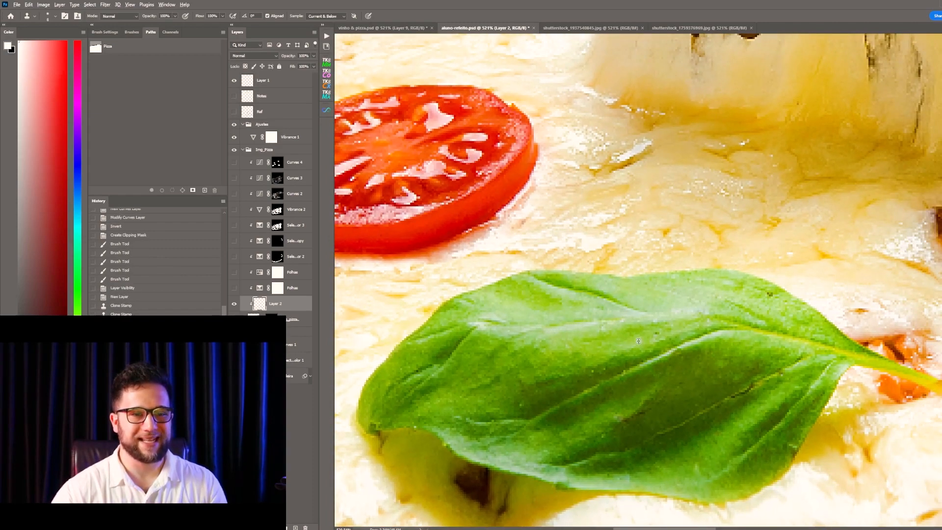
click(765, 298)
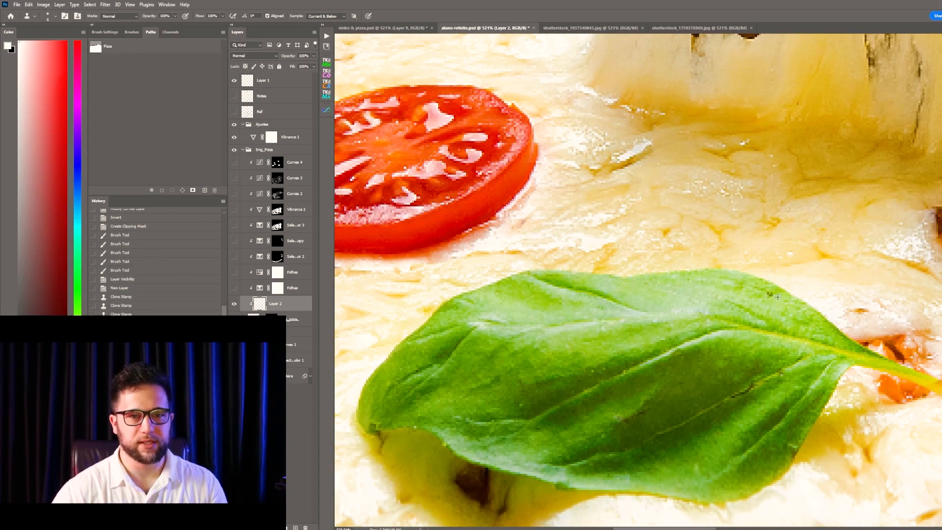
drag(770, 295, 743, 299)
drag(776, 437, 719, 372)
click(677, 331)
click(693, 325)
click(687, 330)
click(701, 326)
click(730, 305)
click(583, 351)
mouse_move(571, 357)
mouse_down()
mouse_move(599, 349)
mouse_move(598, 360)
mouse_up()
- Clone out the small blemishes on the upper-left basil leaf and the neighbouring tomato slices and cheese
mouse_move(435, 228)
mouse_down()
mouse_move(574, 338)
mouse_move(627, 361)
mouse_move(840, 110)
mouse_up()
drag(571, 331, 725, 291)
drag(730, 98, 612, 288)
click(389, 296)
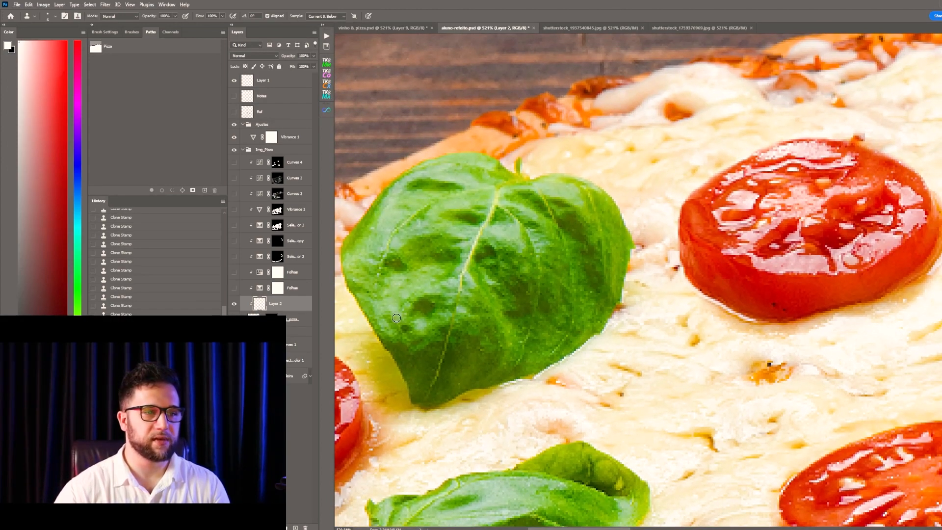
drag(657, 301, 512, 302)
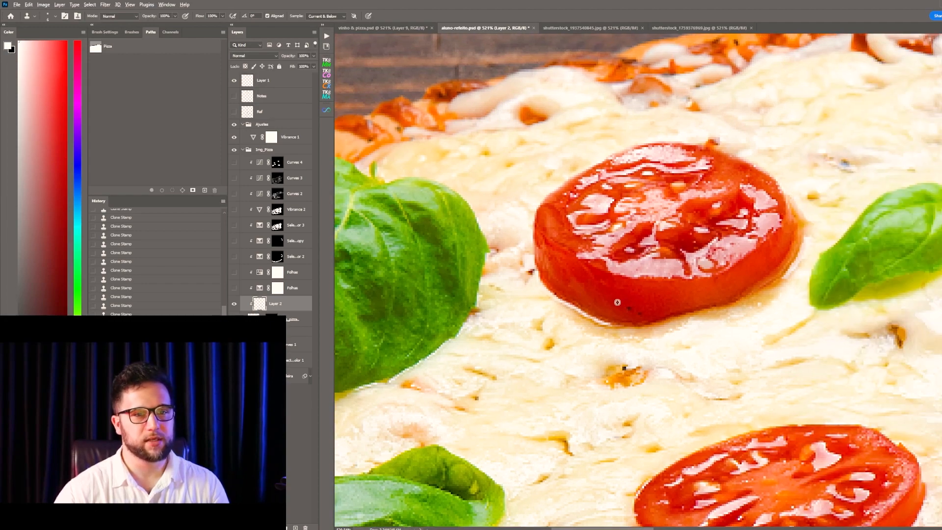
mouse_move(713, 286)
mouse_down()
mouse_move(610, 271)
mouse_move(701, 282)
mouse_move(671, 298)
mouse_up()
drag(831, 338, 511, 274)
drag(636, 424, 673, 247)
drag(743, 265, 711, 264)
drag(756, 258, 627, 294)
drag(675, 137, 656, 182)
drag(697, 274, 695, 292)
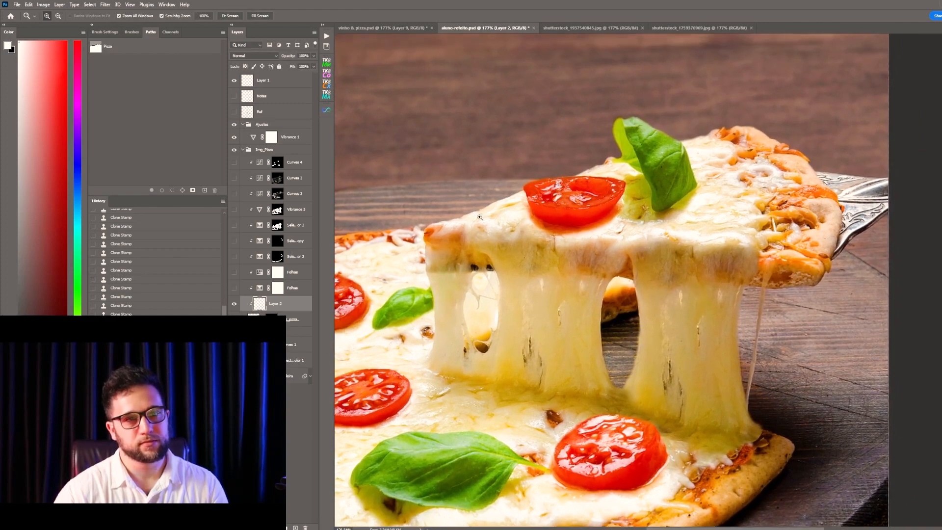
- Show all the adjustment layers clipped to the pizza again and review the whole image
key(v)
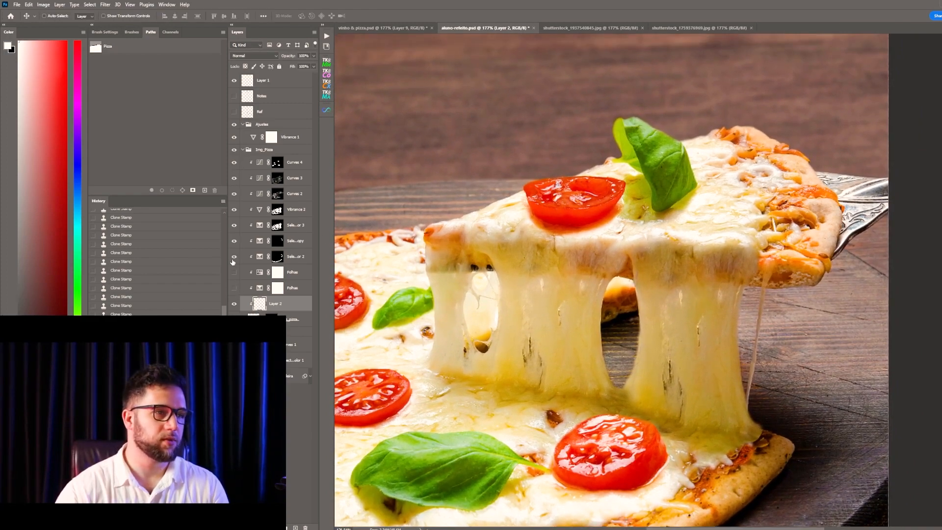
drag(233, 256, 234, 288)
key(z)
drag(685, 244, 631, 242)
key(v)
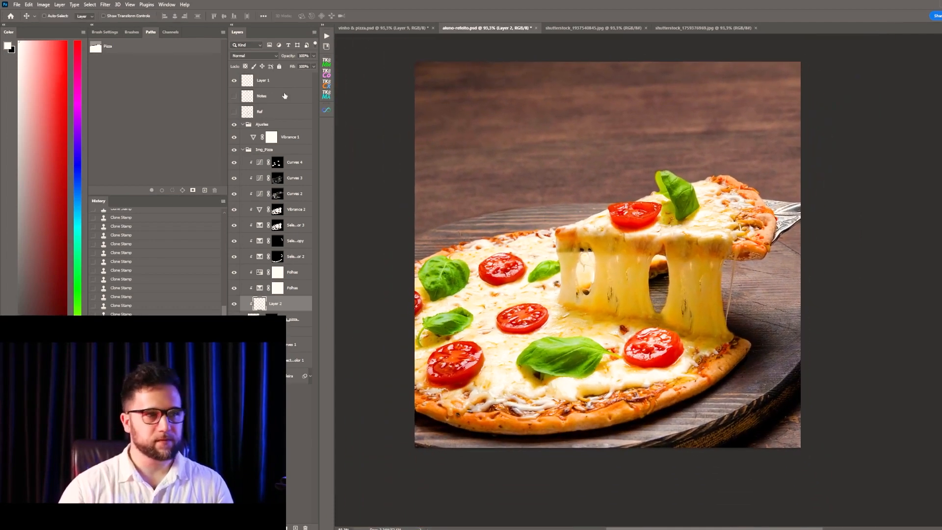
- Add a strongly darkening Curves adjustment above Vibrance 1 in the Ajustes group and invert its mask to black
click(294, 141)
click(276, 528)
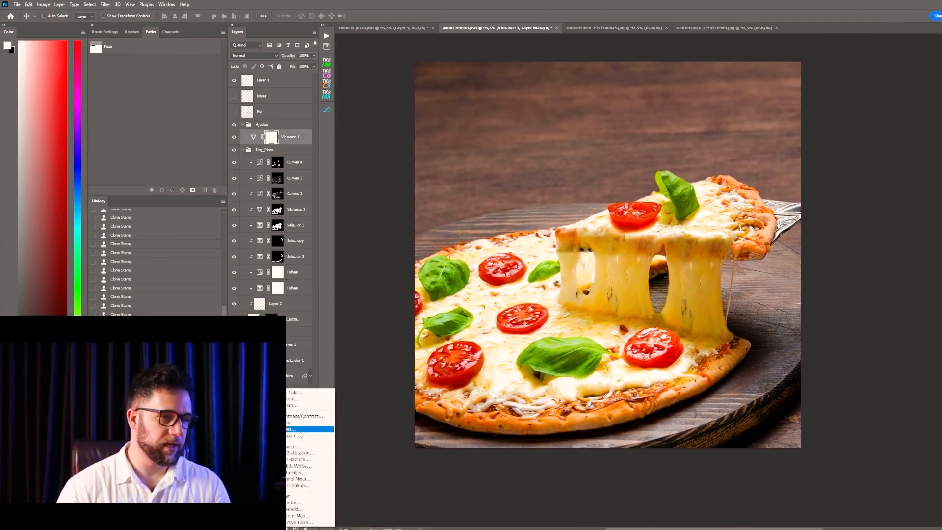
click(300, 429)
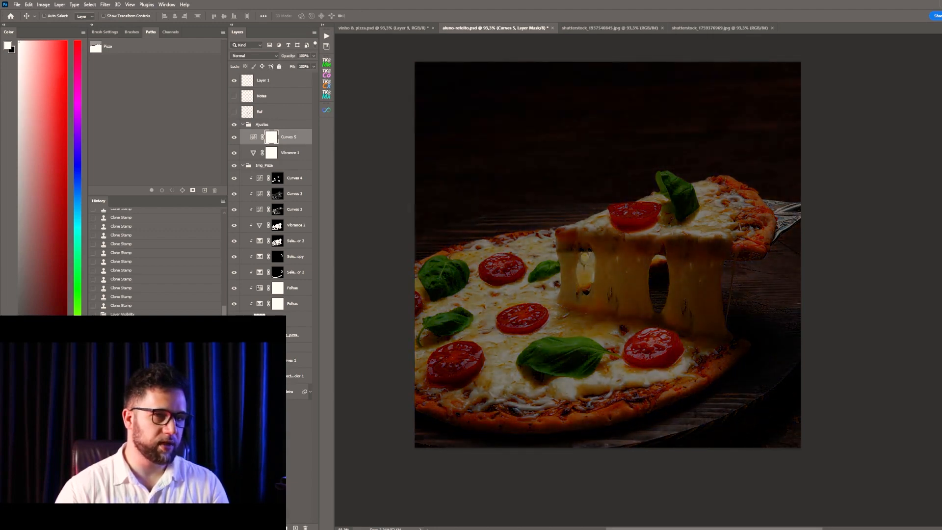
key(ctrl+i)
- Paint white on the darkening Curves mask along the image's left edge with a very large soft brush at 10% flow
key(ctrl+minus)
key(ctrl+minus)
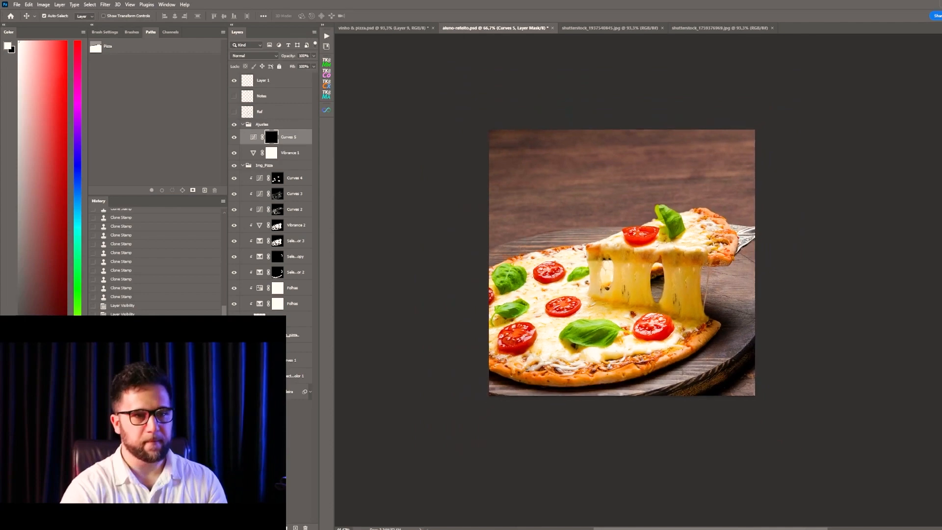
key(b)
drag(570, 263, 624, 269)
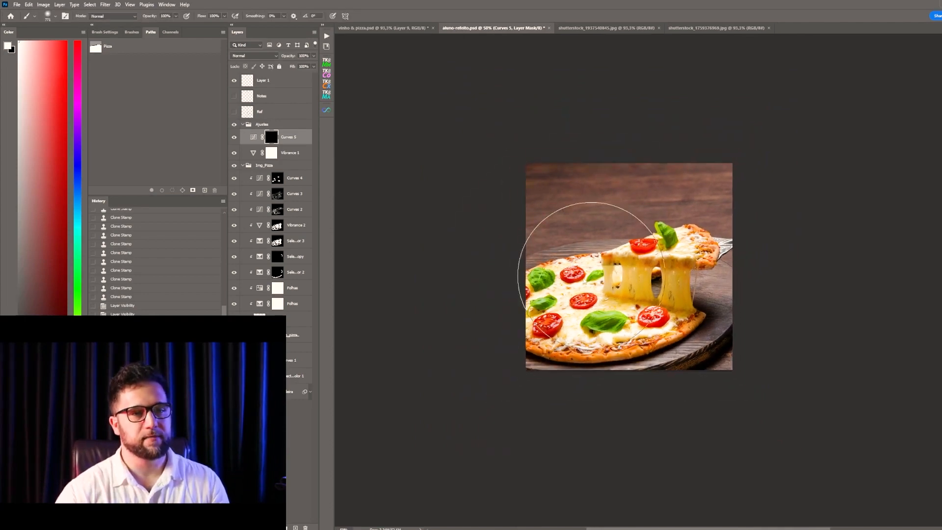
drag(581, 231, 545, 238)
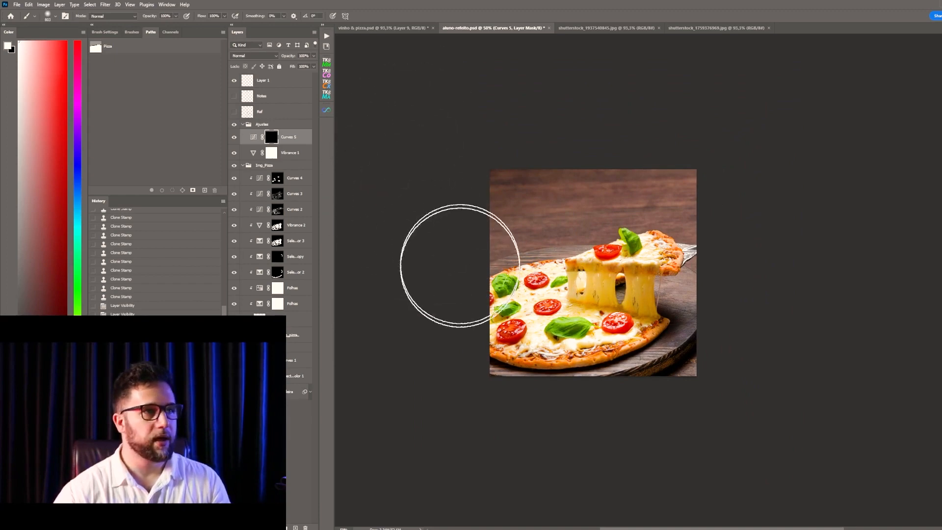
key(shift+1)
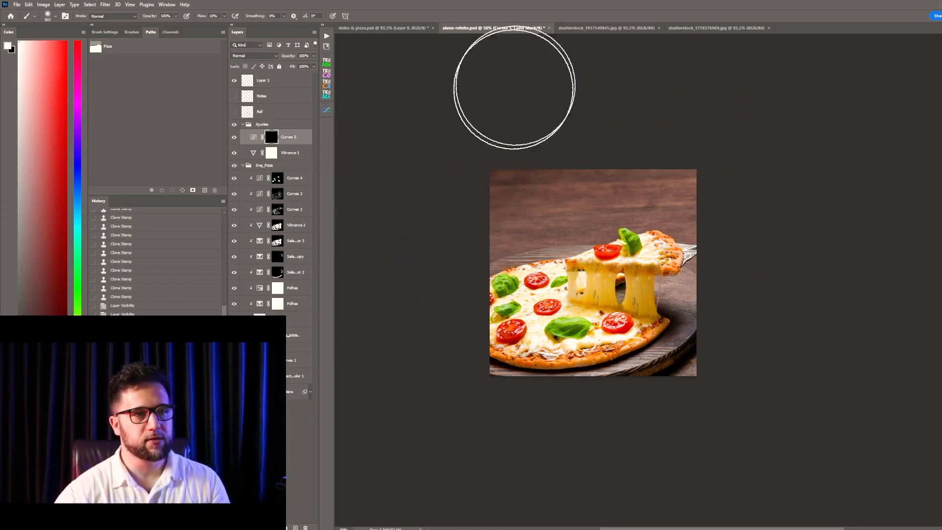
click(432, 393)
drag(481, 109, 468, 406)
drag(511, 100, 443, 378)
drag(476, 204, 483, 116)
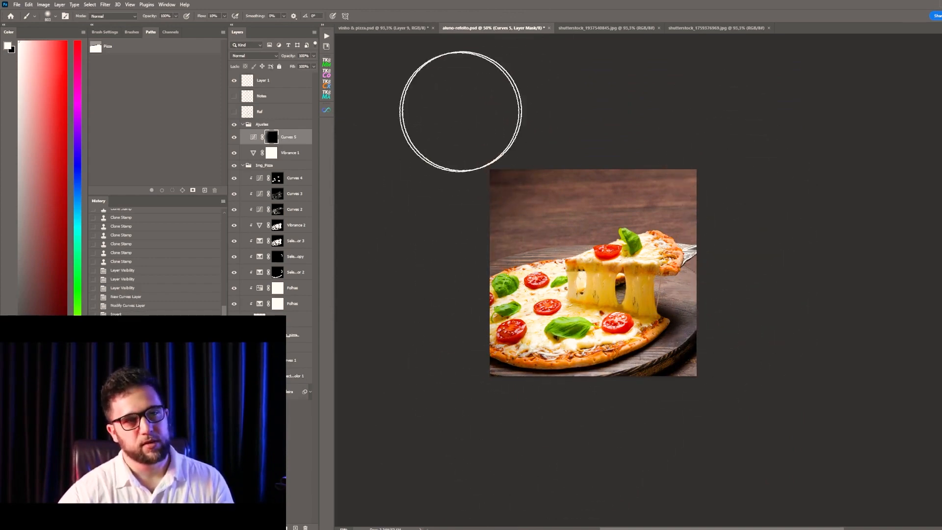
mouse_move(473, 111)
mouse_down()
mouse_move(561, 412)
mouse_move(430, 171)
mouse_move(708, 373)
mouse_move(599, 446)
mouse_move(788, 218)
mouse_move(491, 456)
mouse_move(789, 268)
mouse_move(643, 427)
mouse_move(520, 450)
mouse_move(770, 194)
mouse_move(539, 439)
mouse_up()
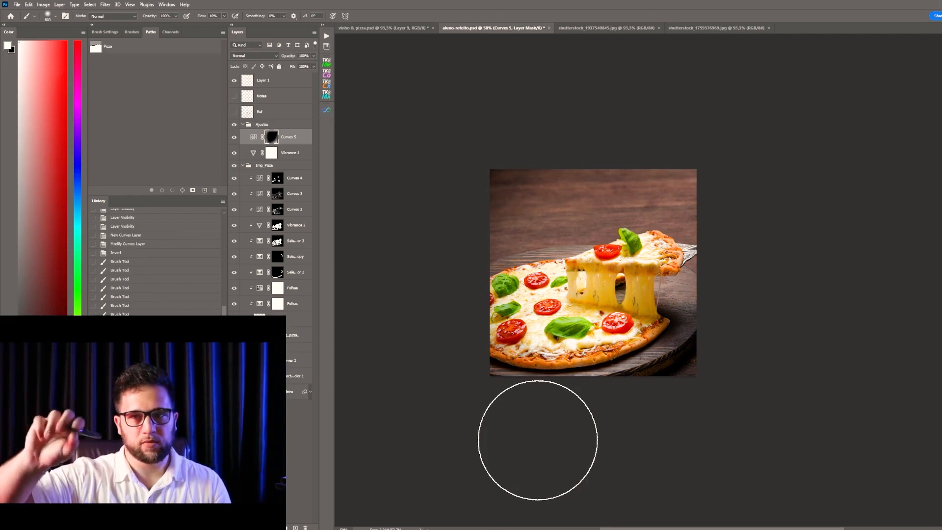
- Continue the vignette along the bottom, right and top edges of the image and compare it with and without the effect
mouse_move(537, 440)
mouse_down()
mouse_move(641, 452)
mouse_move(686, 425)
mouse_move(733, 349)
mouse_up()
mouse_move(771, 280)
mouse_down()
mouse_move(546, 438)
mouse_move(793, 269)
mouse_move(657, 96)
mouse_up()
mouse_move(746, 241)
mouse_down()
mouse_move(499, 100)
mouse_move(742, 213)
mouse_move(810, 221)
mouse_move(568, 131)
mouse_up()
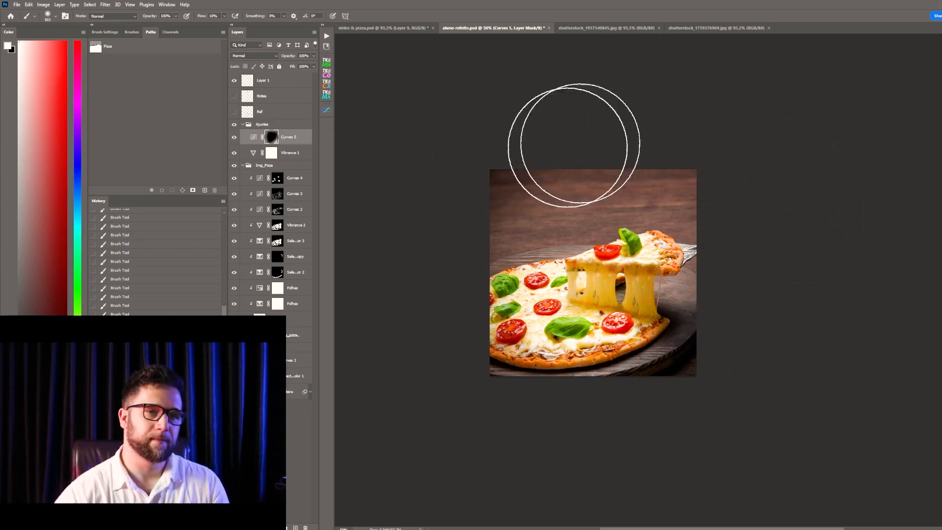
mouse_move(744, 147)
mouse_down()
mouse_move(665, 471)
mouse_move(682, 123)
mouse_move(583, 472)
mouse_up()
click(234, 138)
click(234, 139)
click(233, 138)
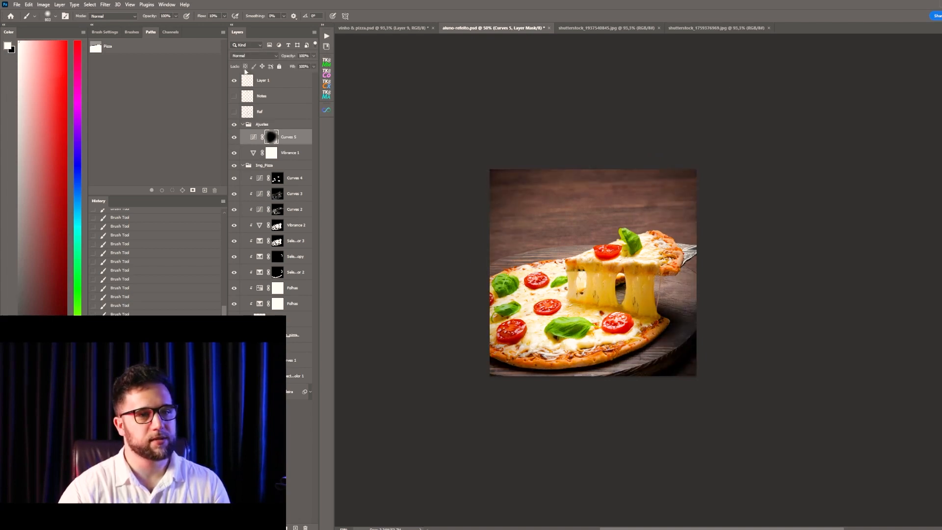
- Scale the vignette Curves mask slightly beyond the canvas with Free Transform and compare the image with and without it
click(253, 137)
key(ctrl+t)
drag(697, 169, 706, 161)
key(Return)
key(v)
click(234, 138)
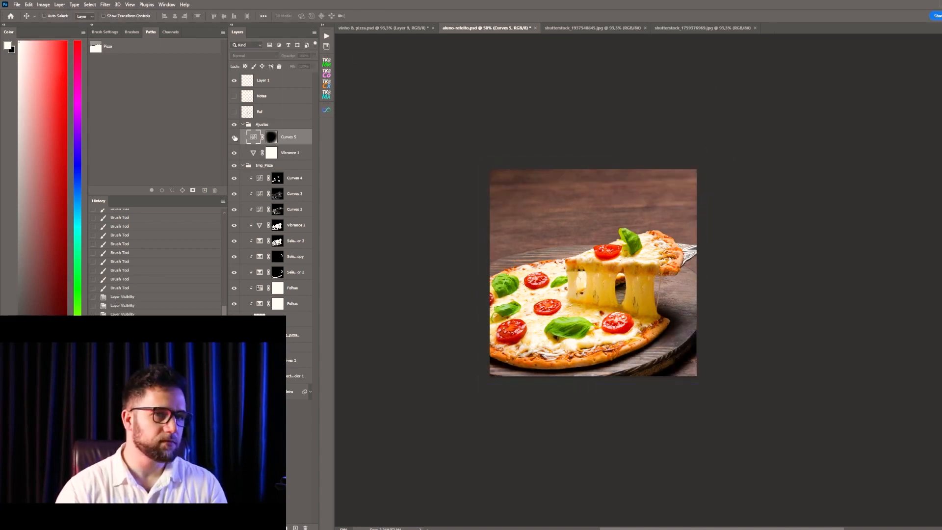
click(234, 138)
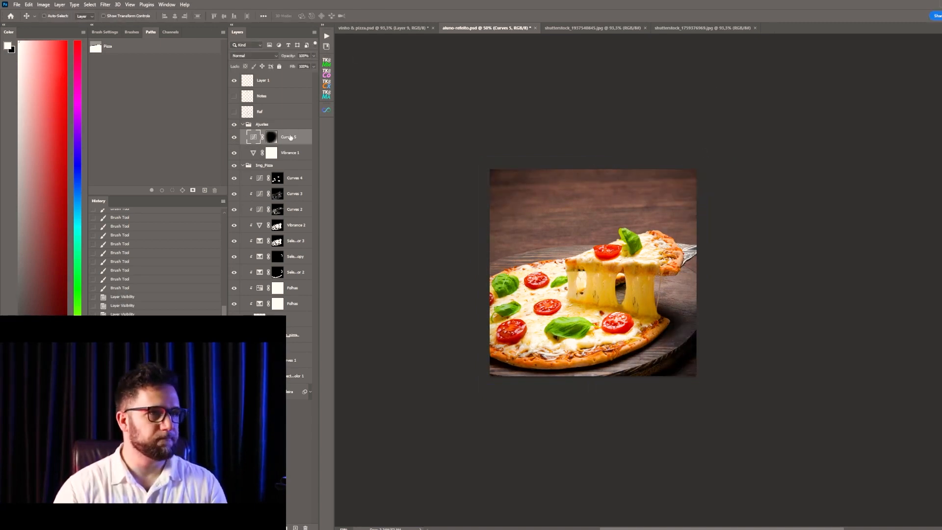
- Rename the vignette Curves layer as Vinheta and the tomato Curves layer as Tomate
key(Return)
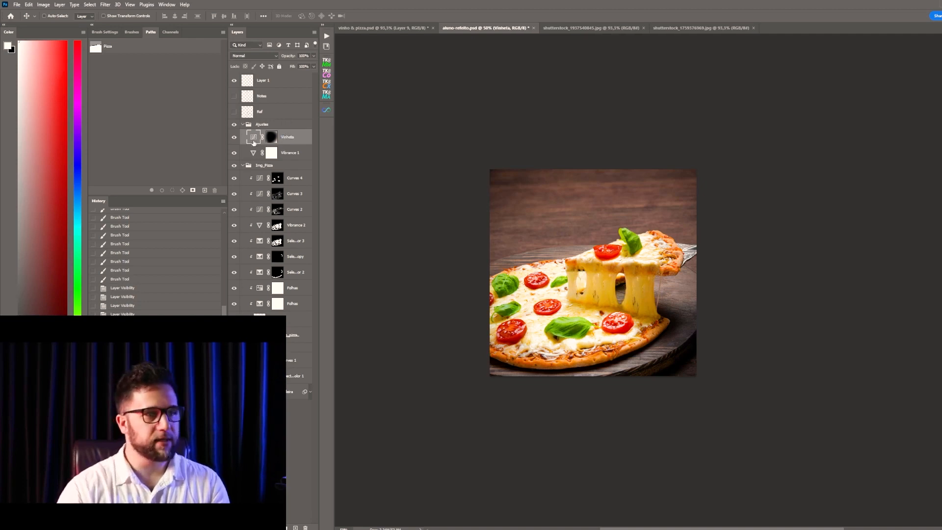
click(297, 183)
double_click(296, 179)
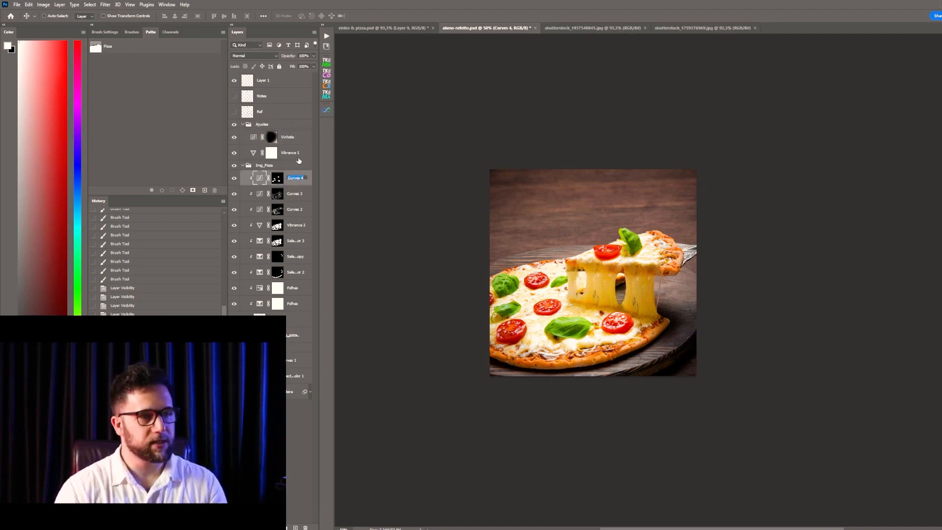
key(Return)
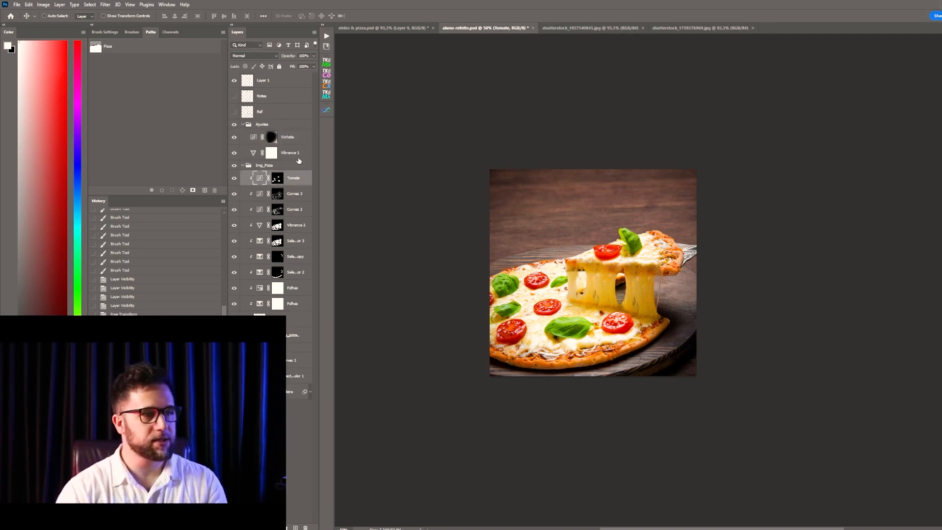
- Rename the Curves 3 layer as Shadows and the Curves 2 layer as Highlights
double_click(298, 194)
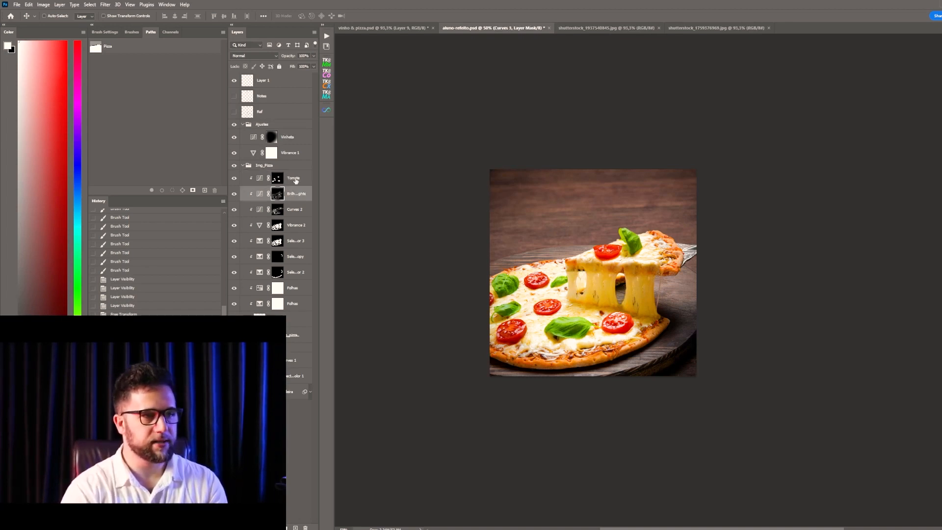
key(Return)
double_click(297, 196)
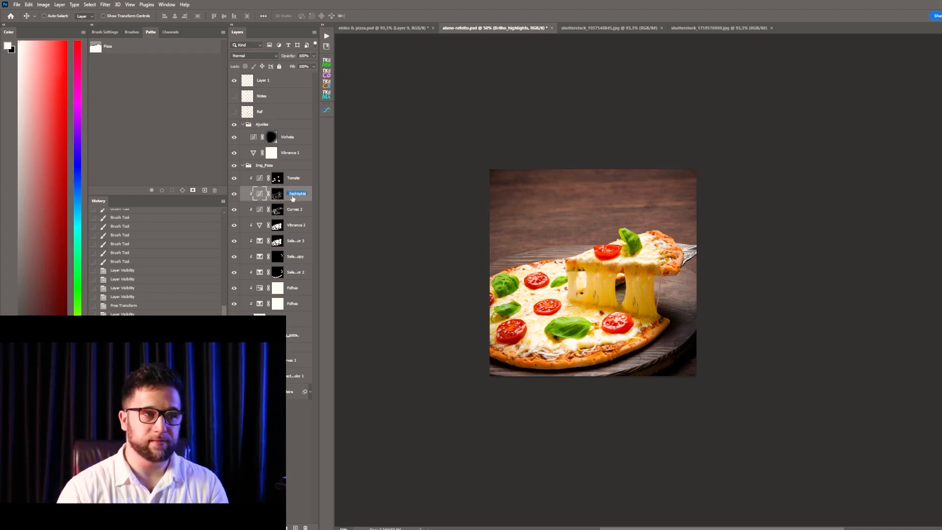
text(Shadows)
key(Return)
double_click(297, 209)
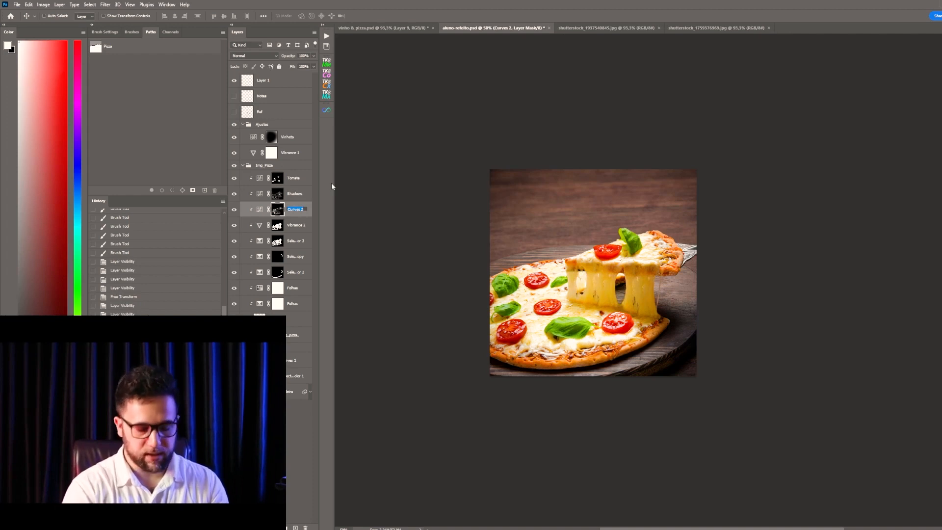
text(Highlights)
key(Return)
- Rename both the Selective Color 3 and Vibrance 2 layers as Queijo
click(292, 228)
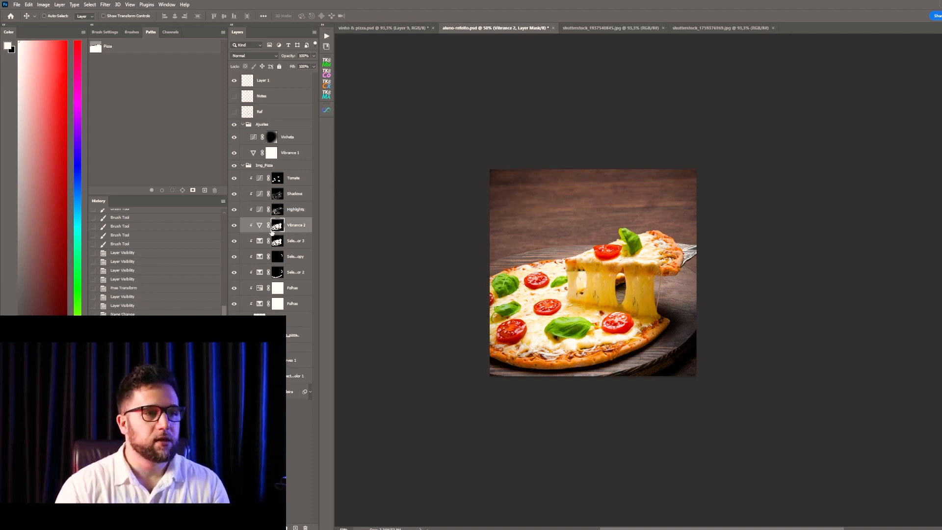
click(297, 242)
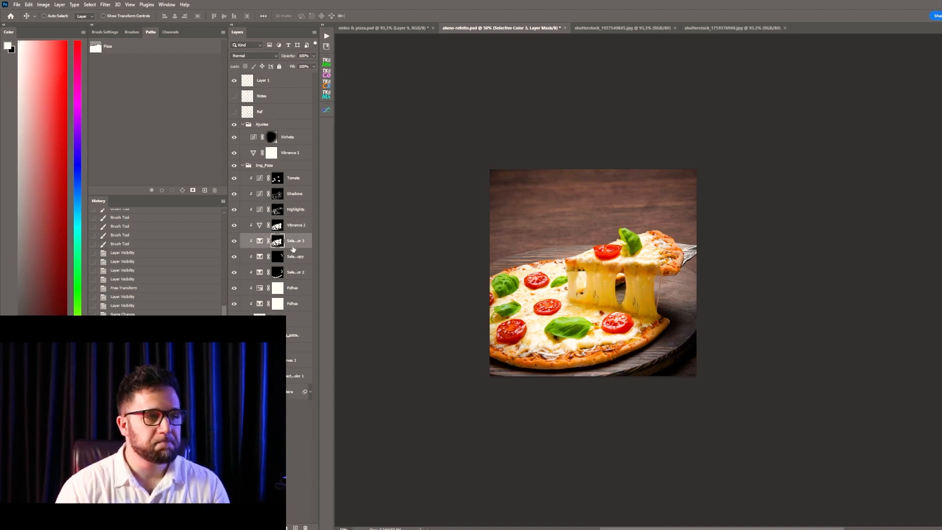
click(298, 243)
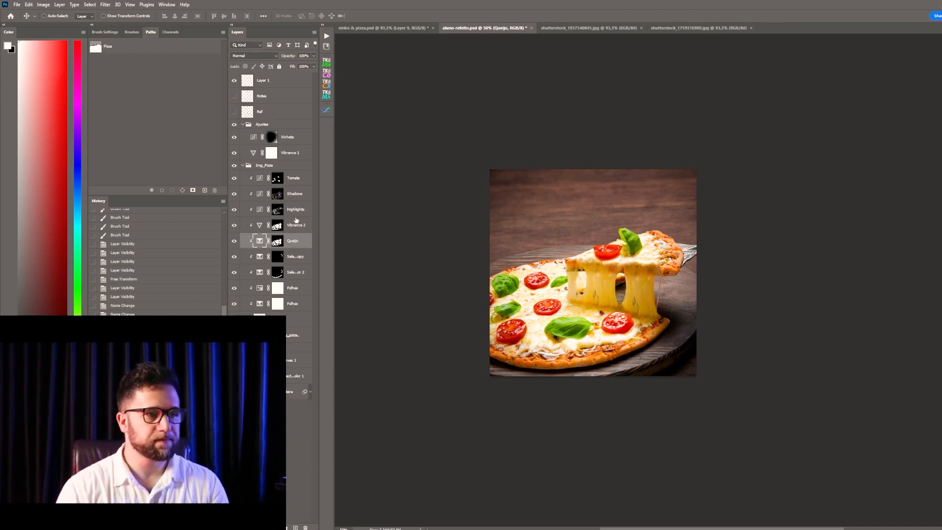
double_click(296, 225)
text(Queijo)
key(Return)
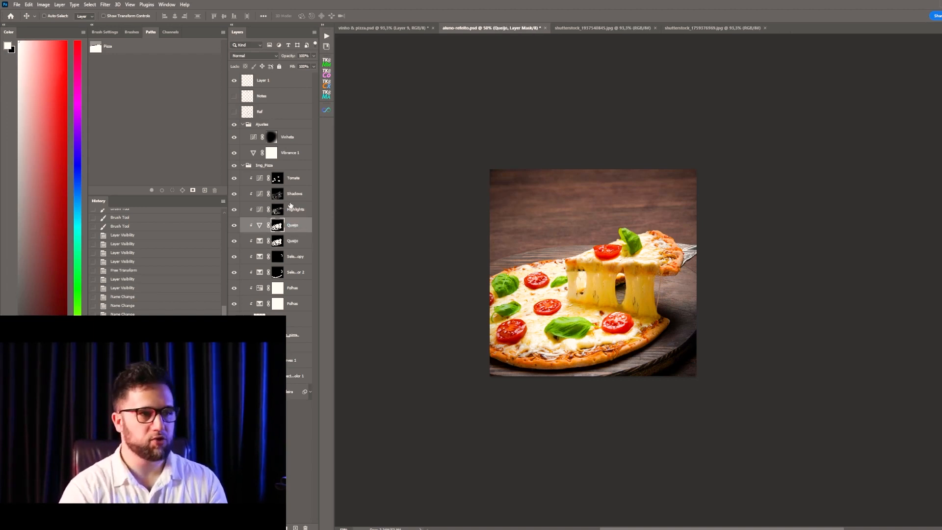
- Check what the Selective Color 2 copy affects, and rename it and the Selective Color 2 layer as Massa
click(298, 257)
click(234, 257)
click(234, 256)
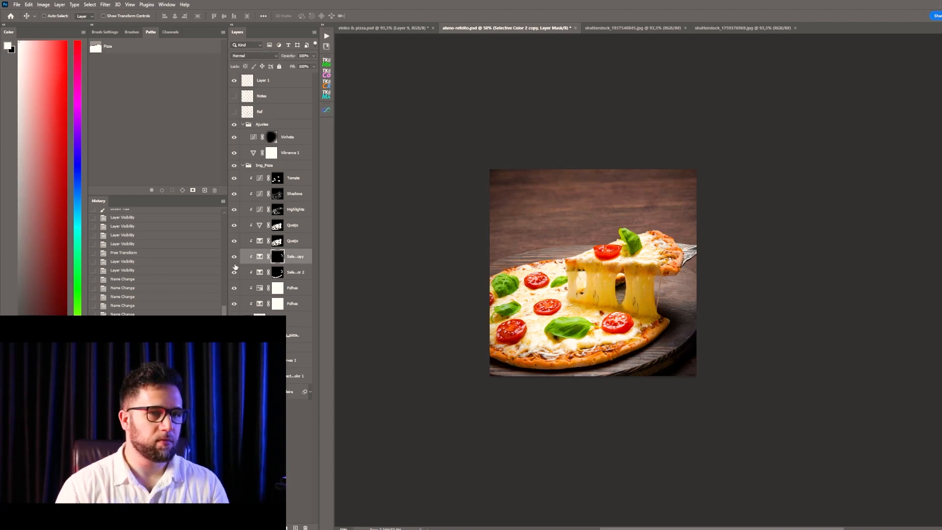
double_click(296, 257)
text(Massa)
key(Return)
double_click(294, 273)
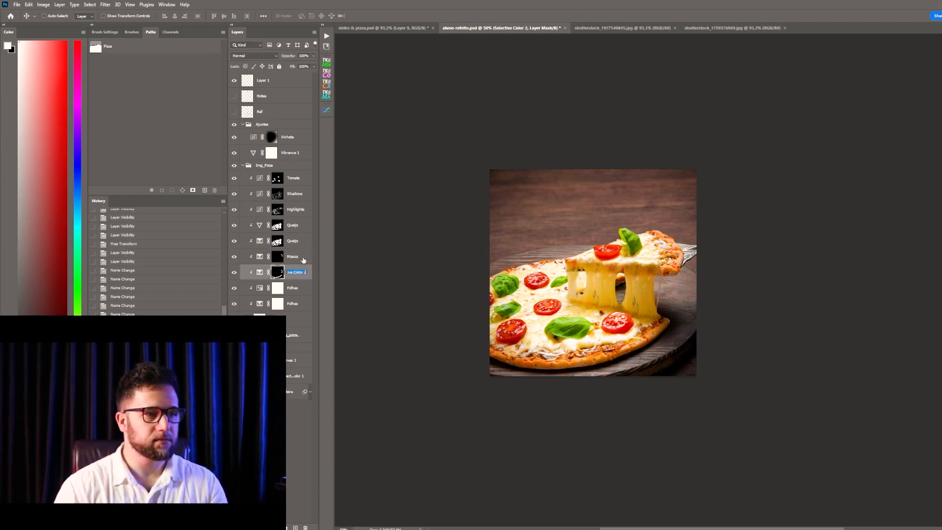
text(Massa)
key(Return)
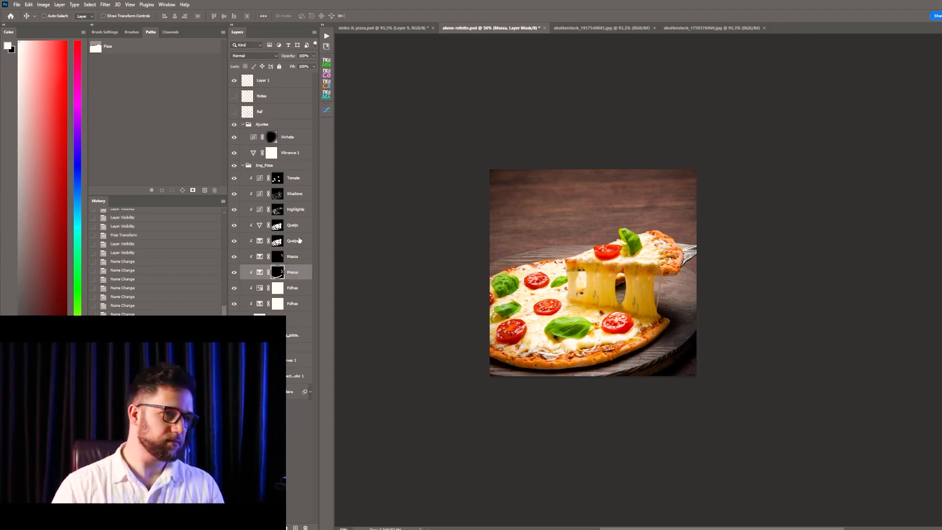
- Collapse the Img_Pizza and img_madeira layer groups
click(266, 166)
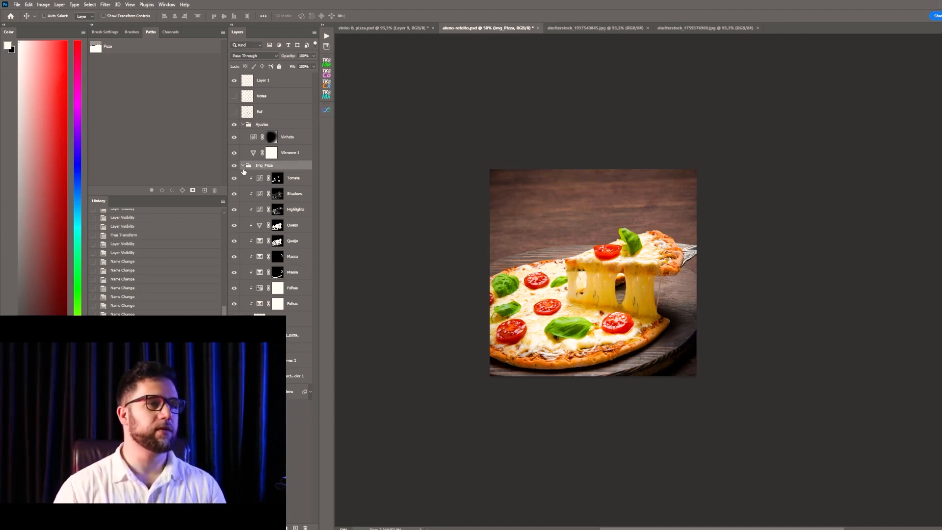
click(242, 165)
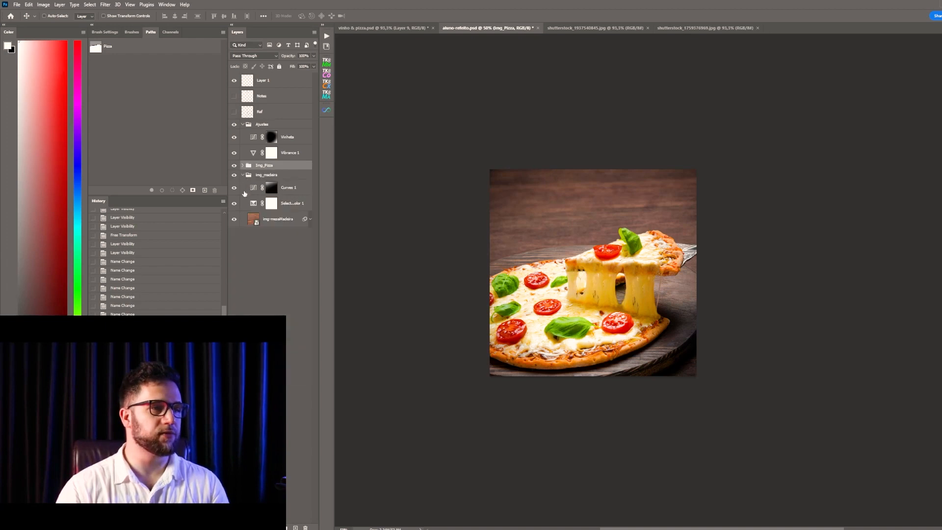
click(243, 175)
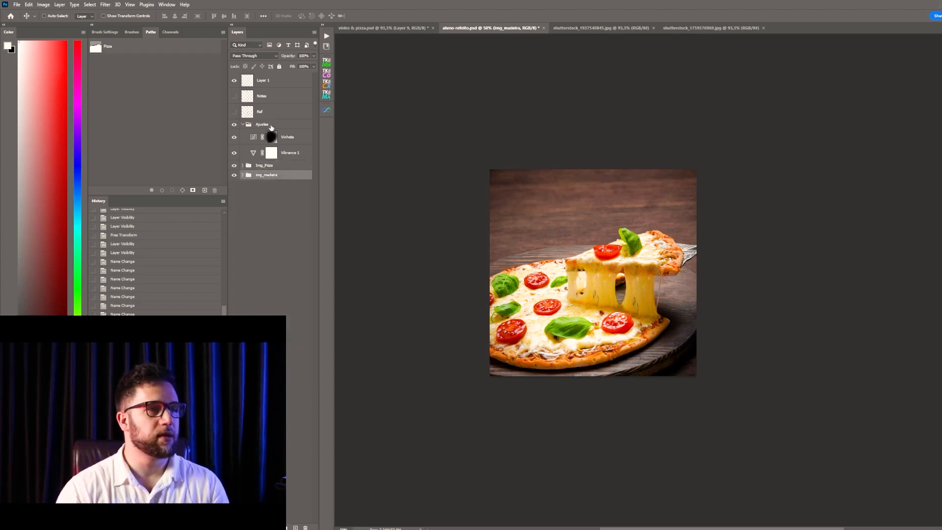
- Add a Color Balance adjustment layer above Vinheta in the Ajustes group and shift the image to warmer tones
click(263, 125)
click(287, 136)
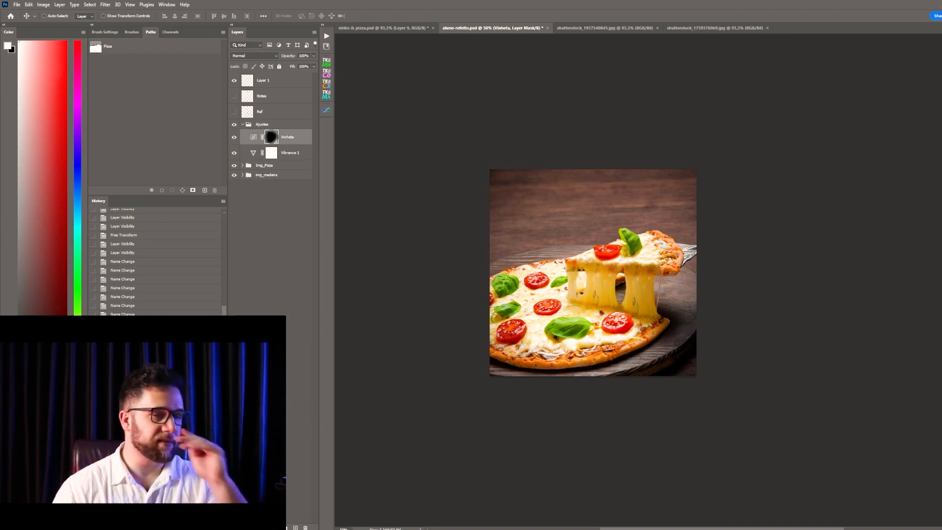
key(ctrl+z)
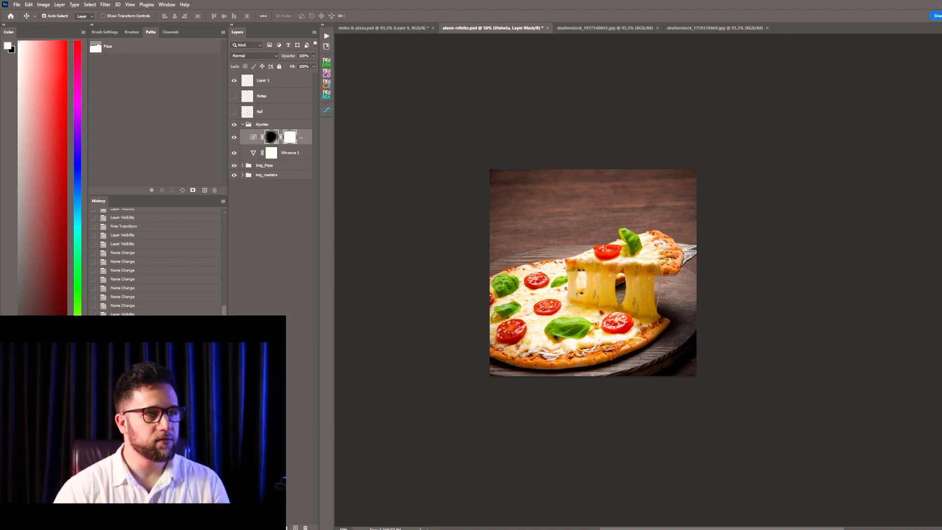
click(276, 528)
click(303, 462)
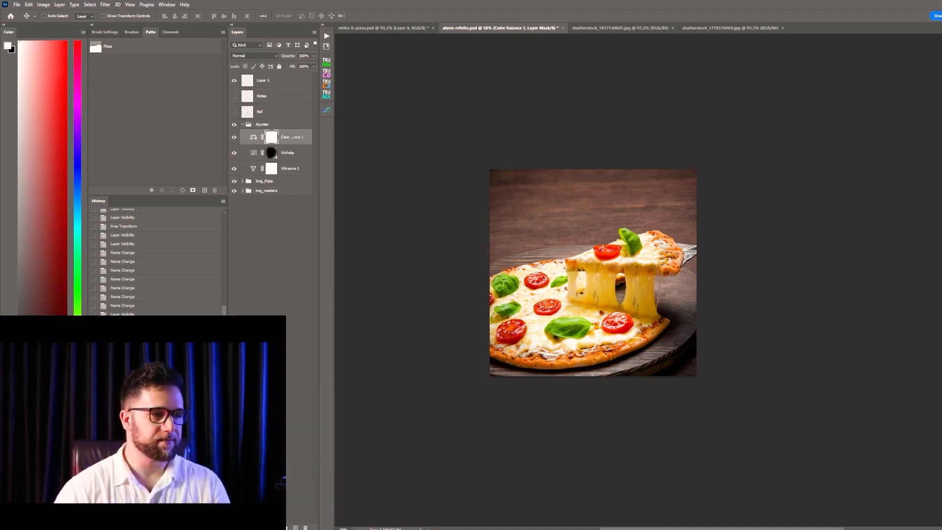
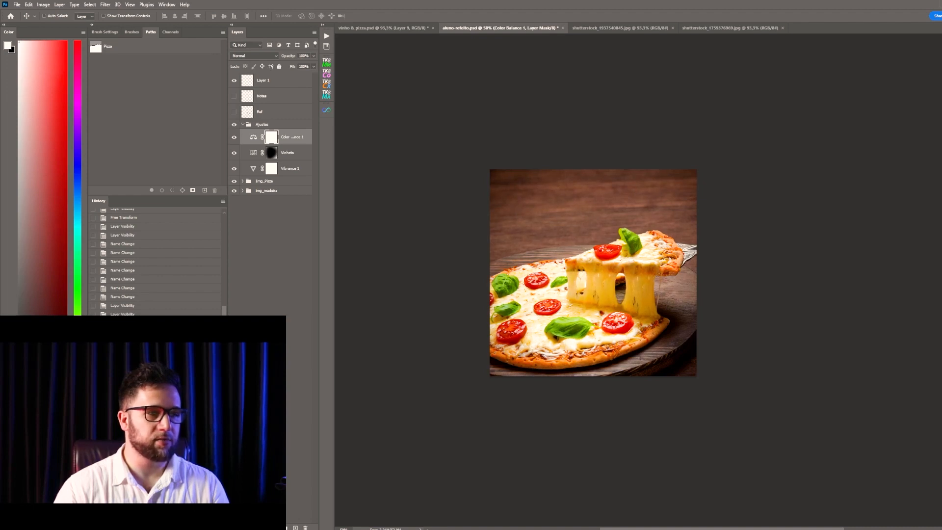
click(272, 56)
click(260, 148)
key(ctrl+z)
- Add a Brightness/Contrast adjustment layer above the Color Balance layer and compare the image with and without it
click(276, 527)
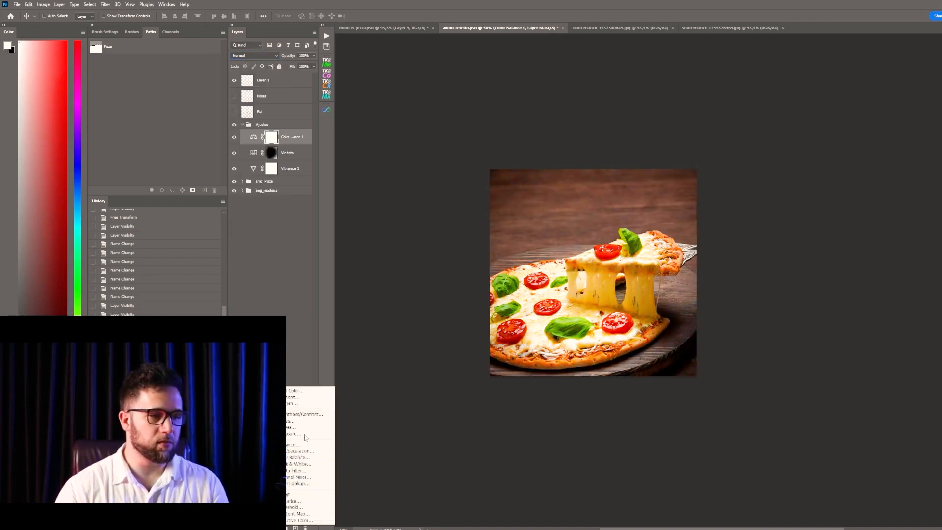
click(306, 415)
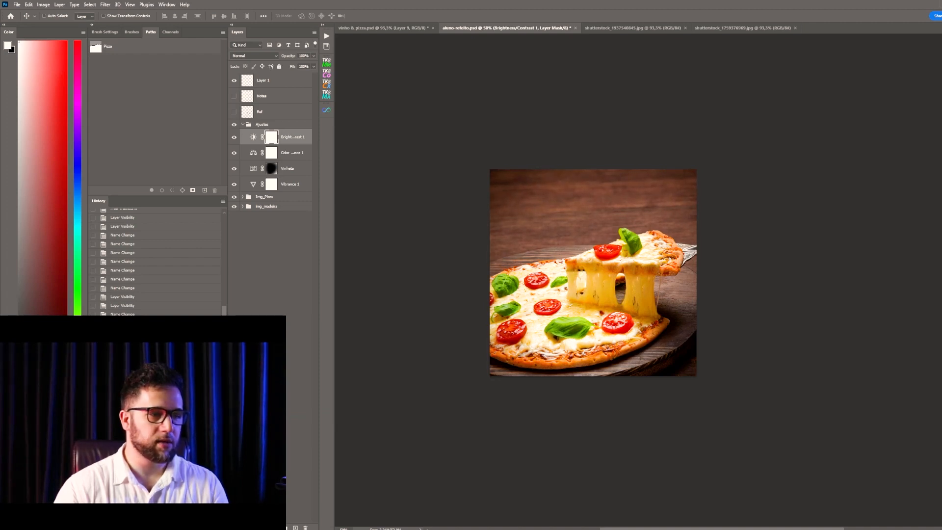
click(234, 137)
click(235, 137)
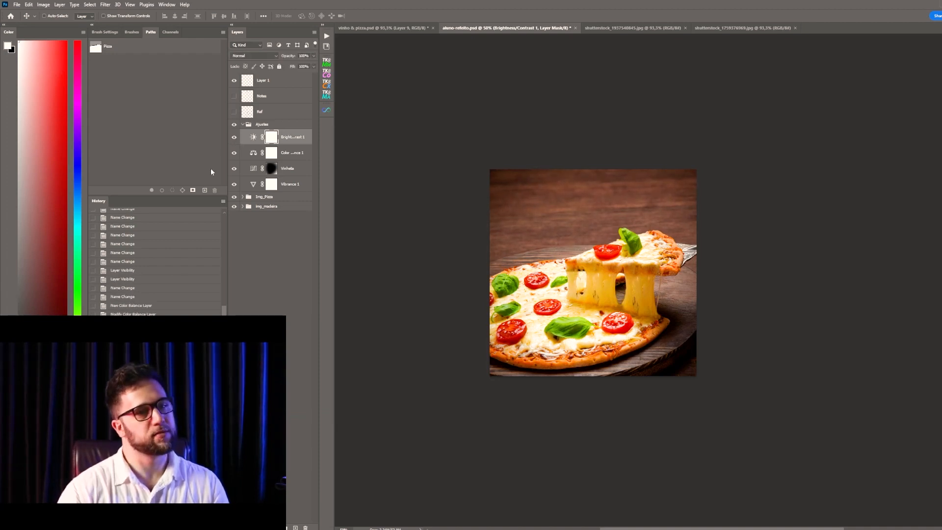
- Compare the image with and without the whole Ajustes group, and save the document
click(234, 125)
click(234, 126)
click(234, 125)
click(234, 125)
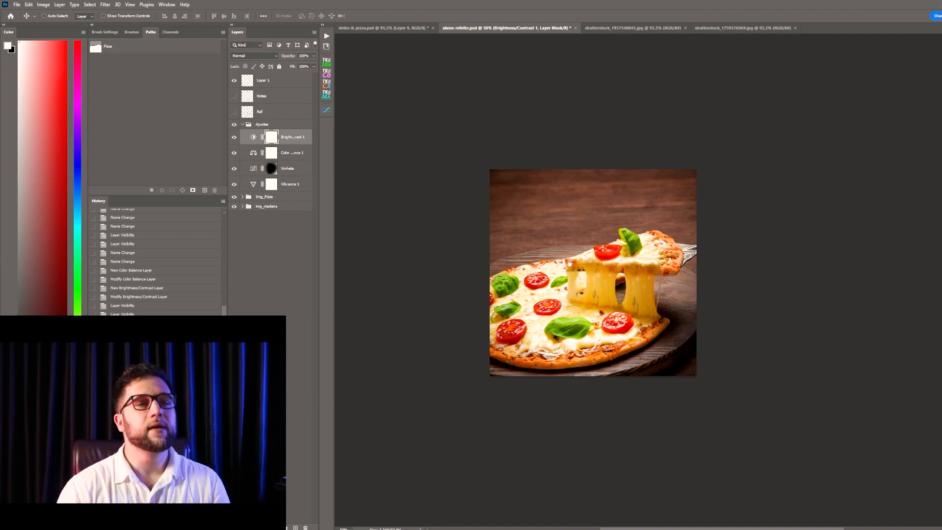
drag(569, 263, 572, 237)
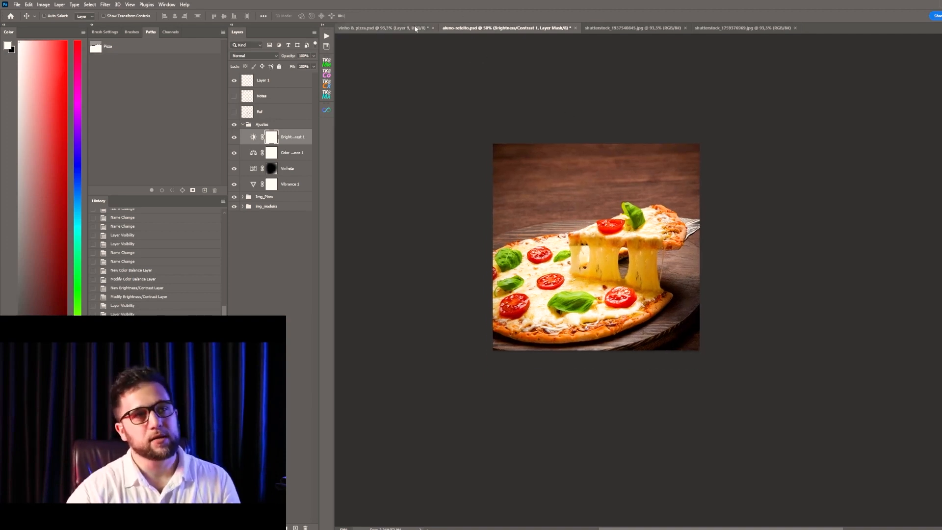
key(ctrl+s)
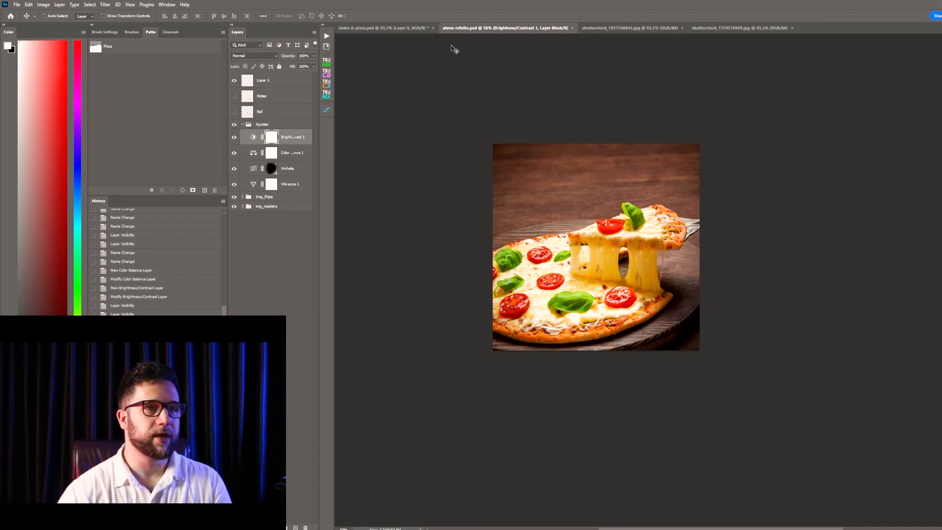
- Look over the original vinho & pizza.psd poster, minimise the OBS window and return to the pizza composition
click(407, 28)
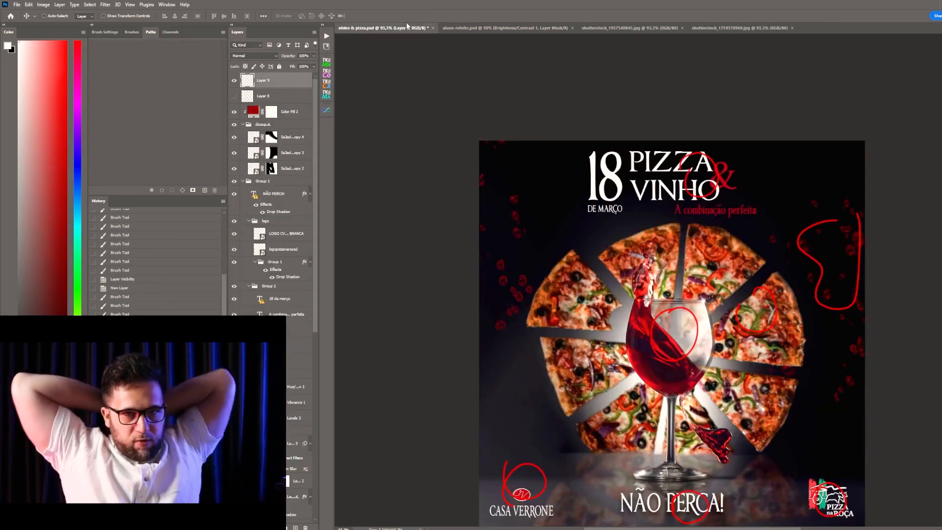
key(alt+Tab)
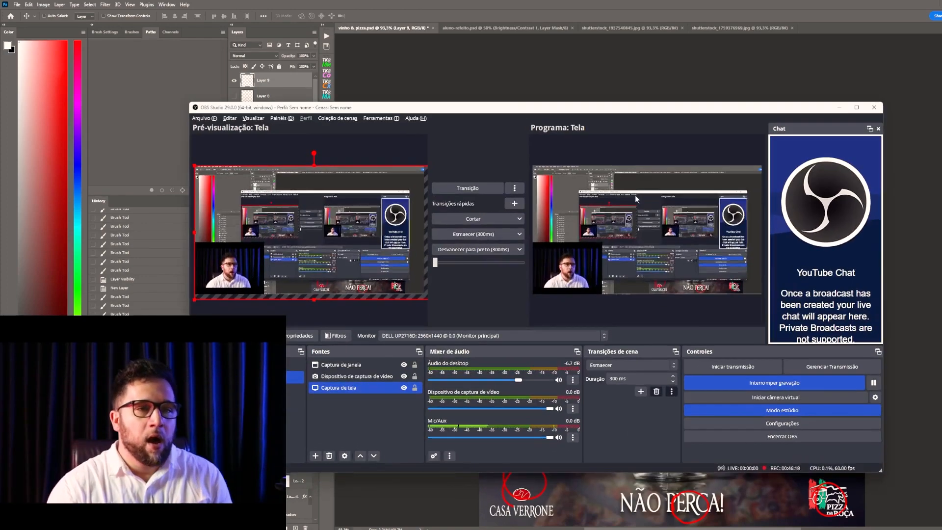
click(838, 105)
key(alt+Tab)
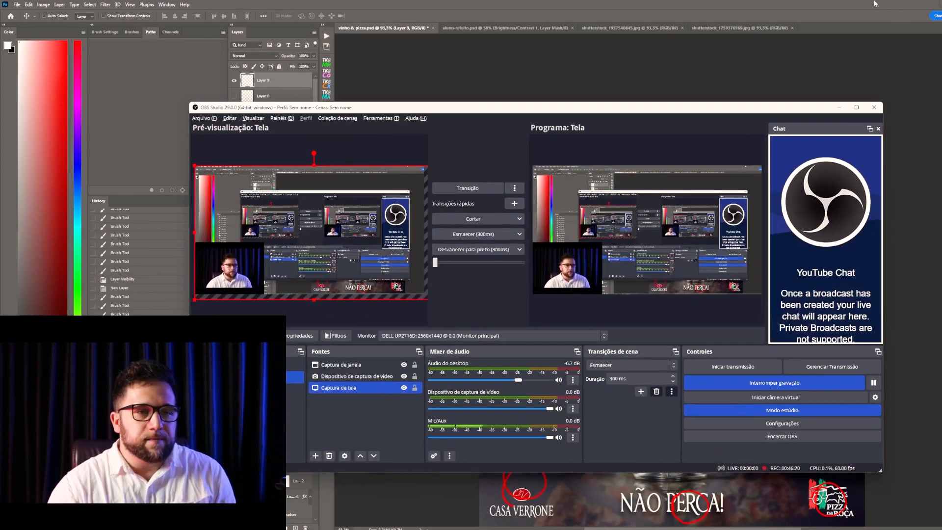
click(841, 104)
click(518, 29)
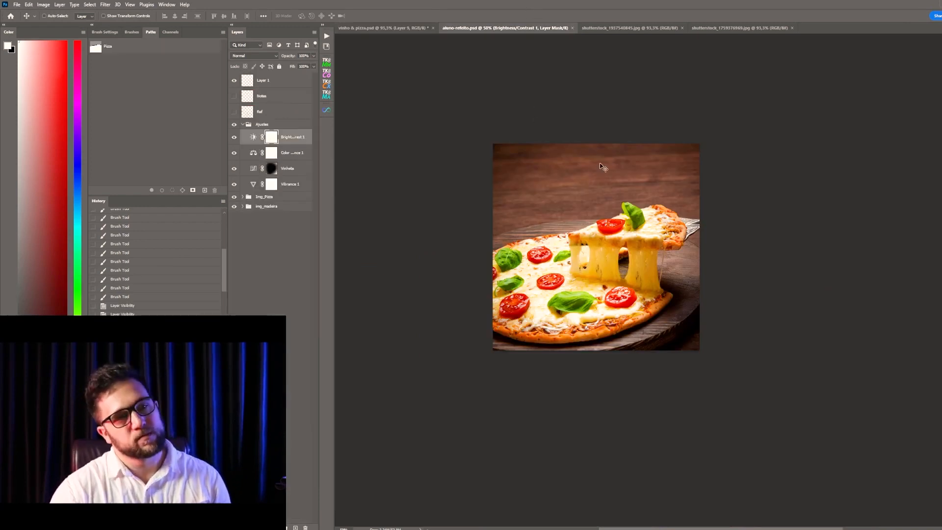
- Add the white text "18 de Março" on the dark wood above the pizza
scroll(587, 183, up, 1)
key(z)
click(599, 182)
drag(599, 182, 589, 182)
drag(597, 227, 591, 187)
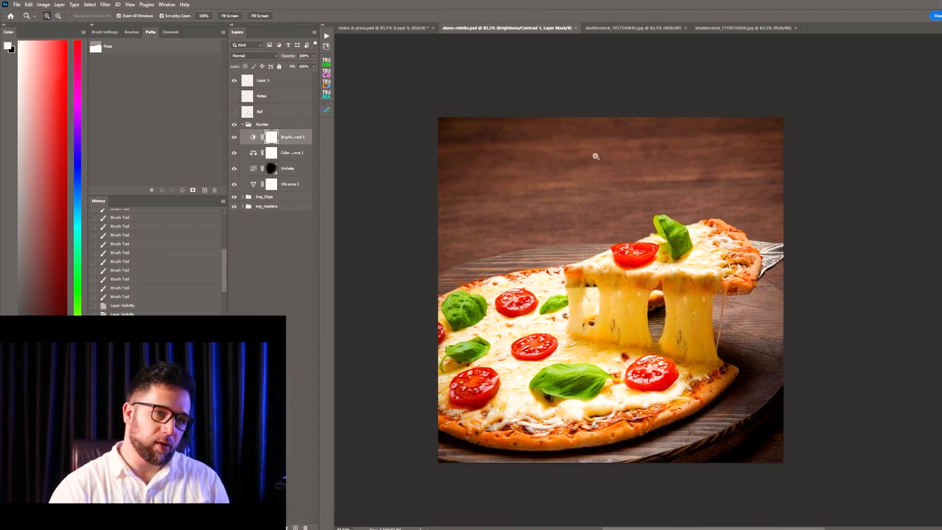
key(v)
key(t)
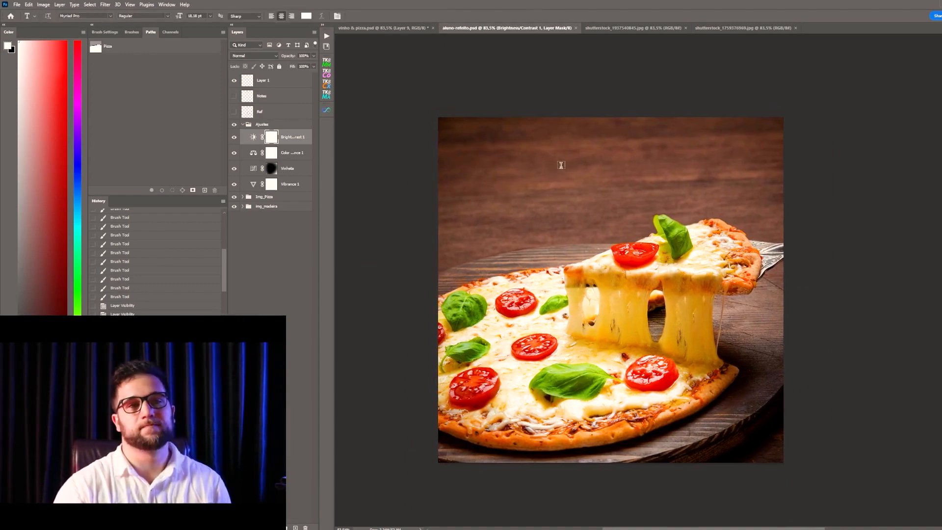
click(567, 168)
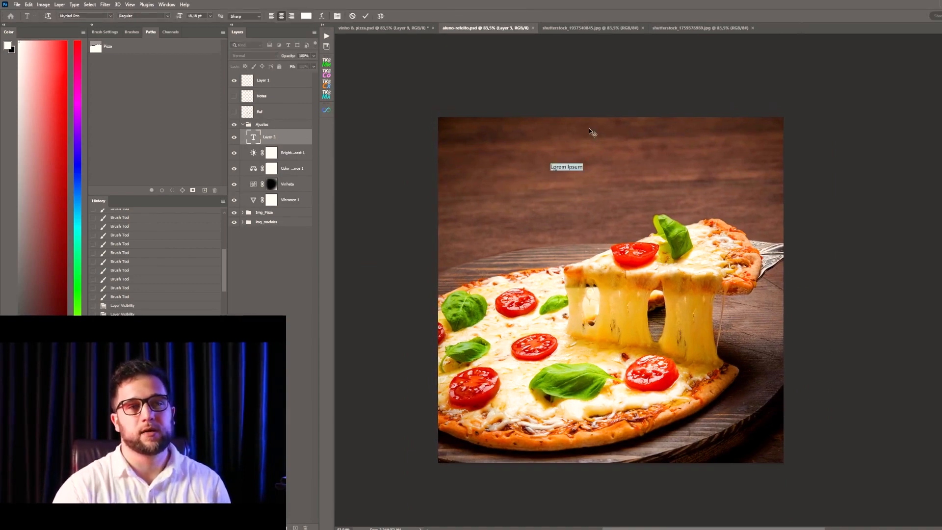
text(18 de Março)
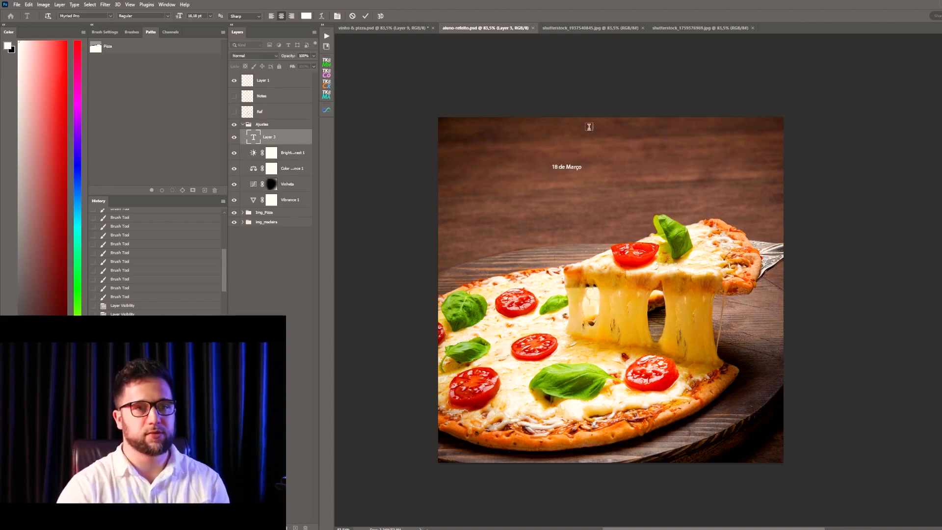
key(ctrl+Return)
- Scale the date text up to about 110 pt with Free Transform and move it close to the horizontal centre above the pizza
key(ctrl+t)
drag(583, 163, 657, 148)
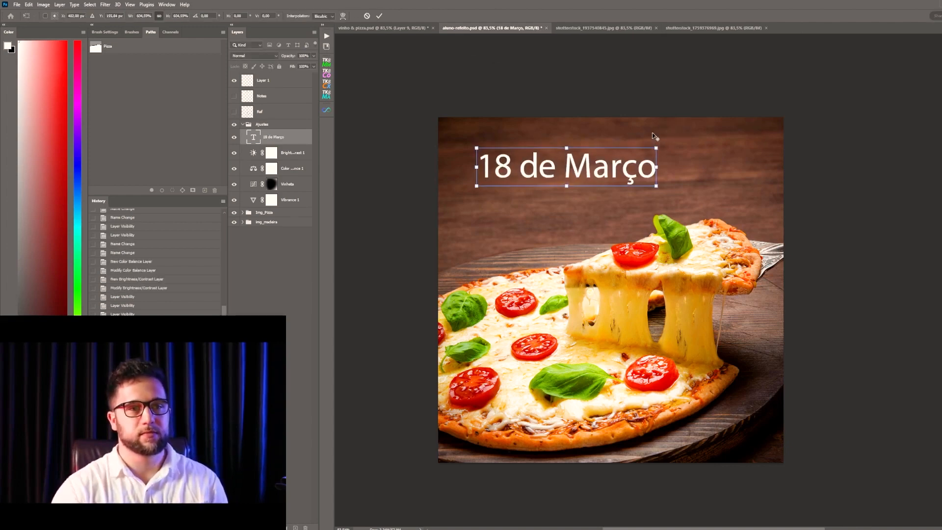
key(Return)
drag(610, 185, 645, 169)
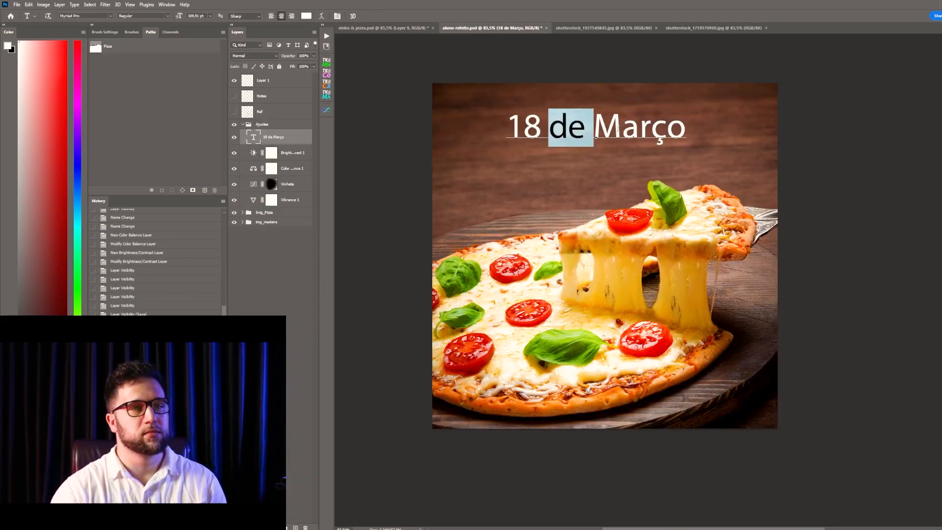
- Delete "de Março" from the date text, keeping only 18
drag(617, 129, 688, 122)
key(BackSpace)
key(BackSpace)
key(ctrl+Return)
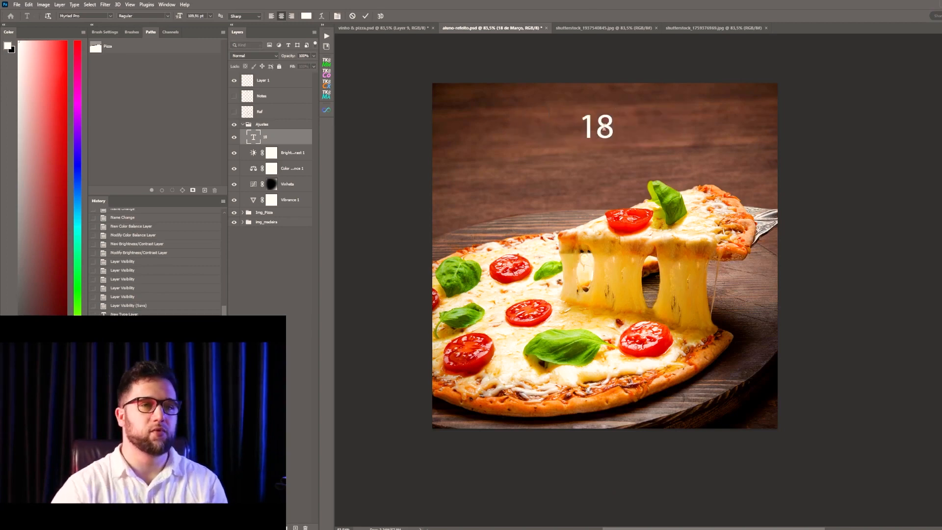
key(v)
alt+drag(606, 129, 606, 163)
double_click(604, 163)
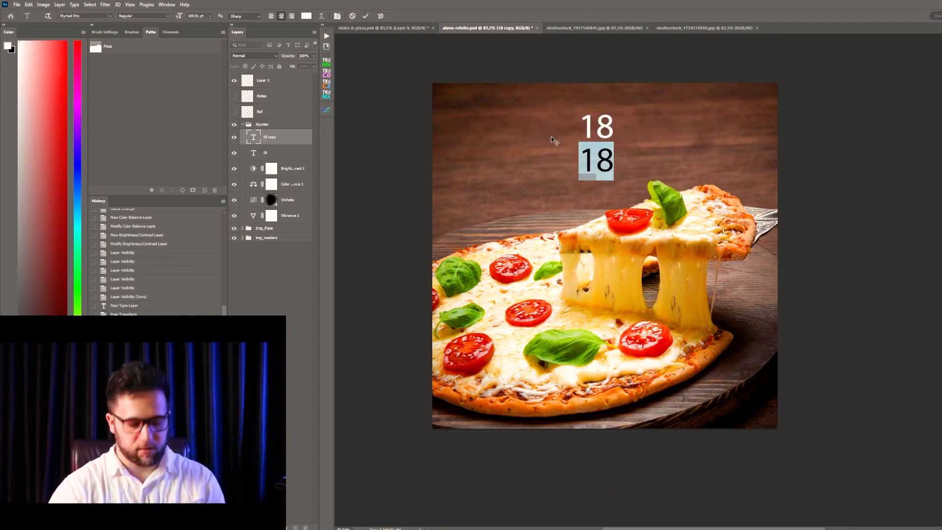
text(Marçoi)
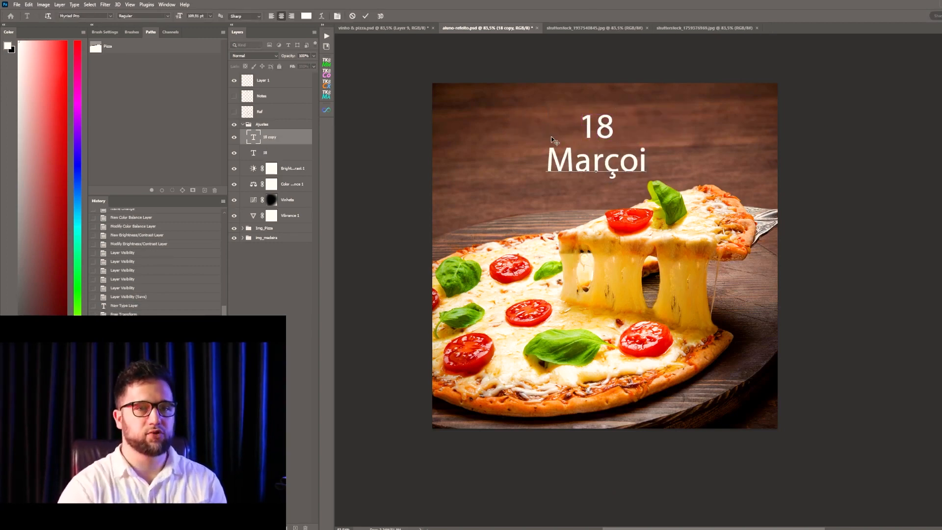
key(BackSpace)
key(BackSpace)
key(BackSpace)
key(BackSpace)
key(BackSpace)
key(Escape)
key(v)
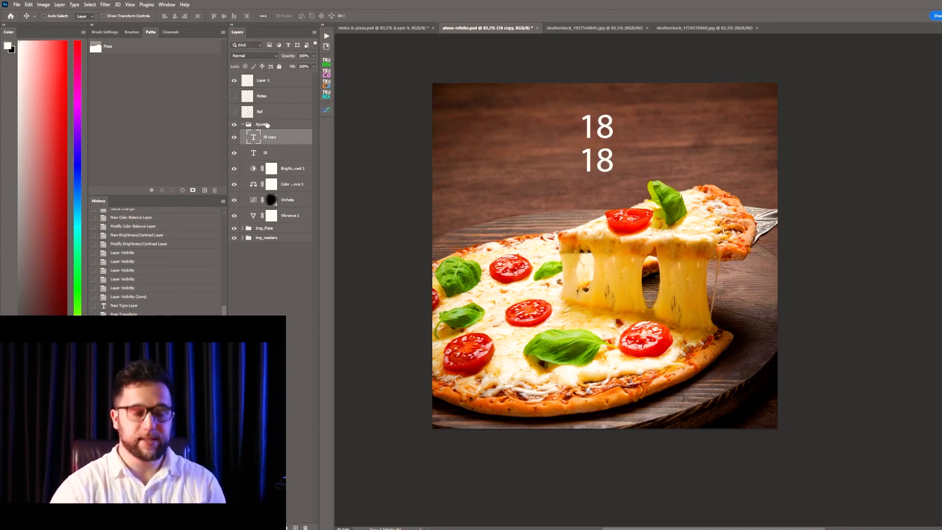
key(Delete)
- Move the 18 text layer out above the Ajustes group and place it in a new group named Copy
drag(273, 144, 275, 117)
key(ctrl+g)
double_click(264, 125)
text(T)
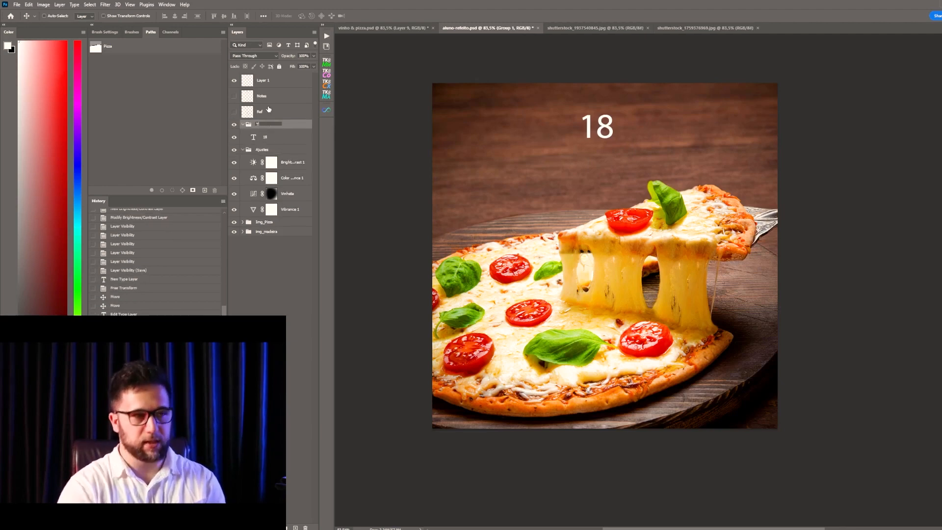
text(opy)
key(Return)
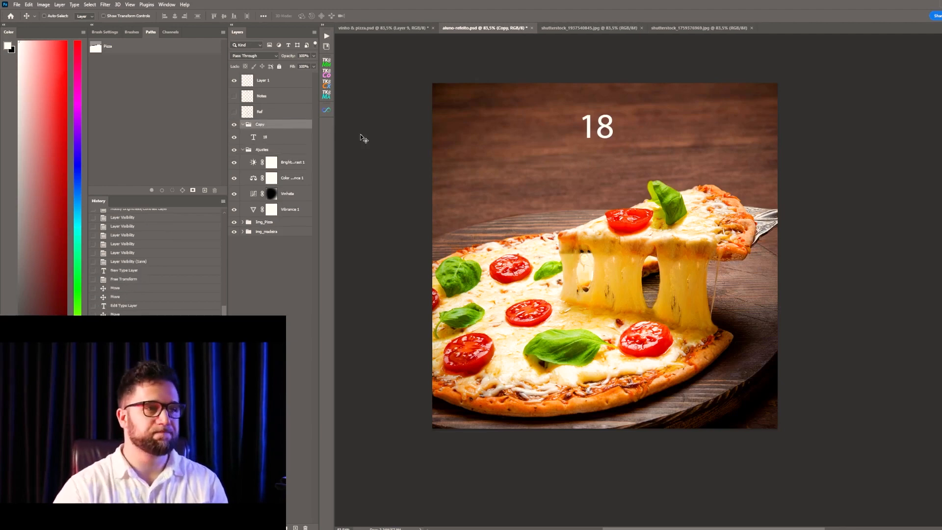
- Change the font of the 18 text to Bebas Neue Pro Bold
click(267, 139)
key(t)
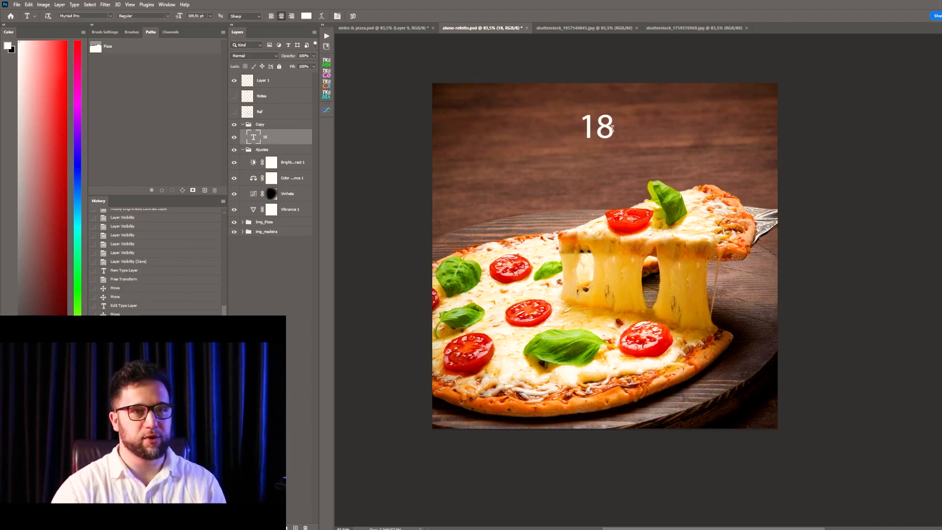
key(v)
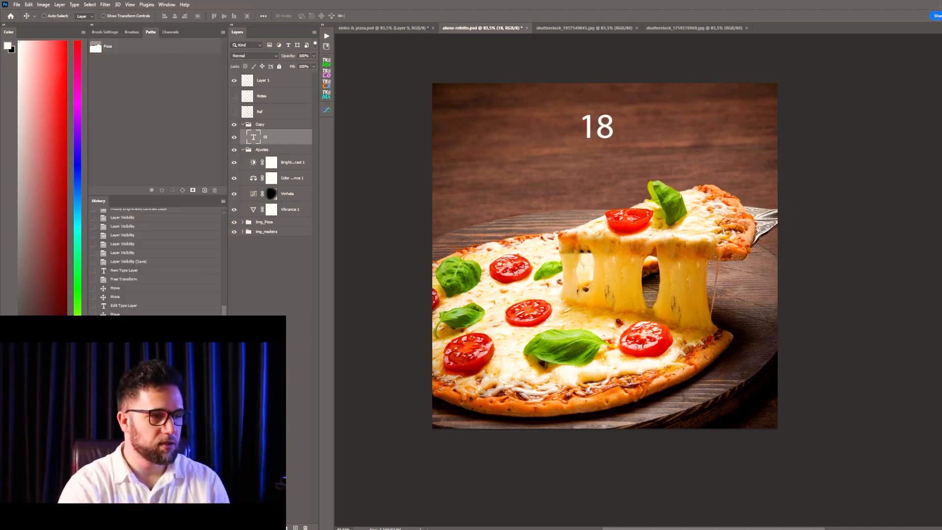
key(Return)
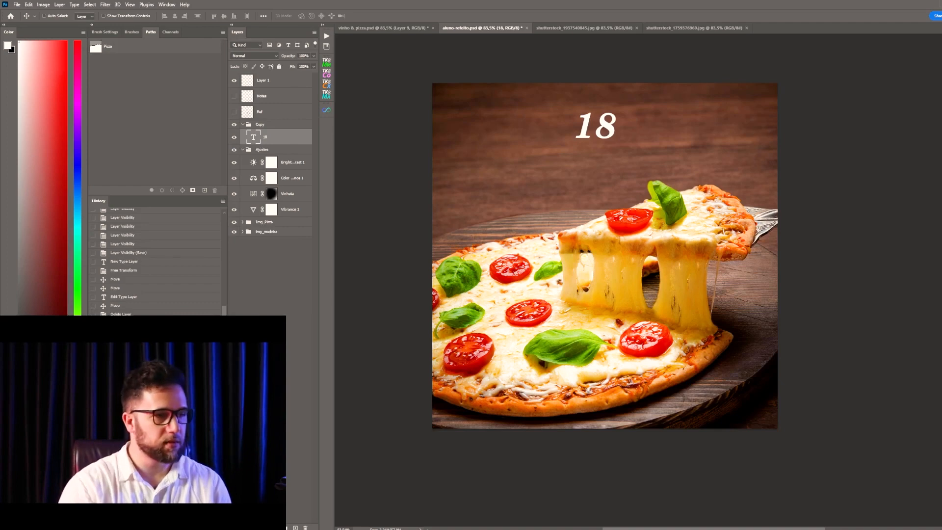
key(Return)
key(Down)
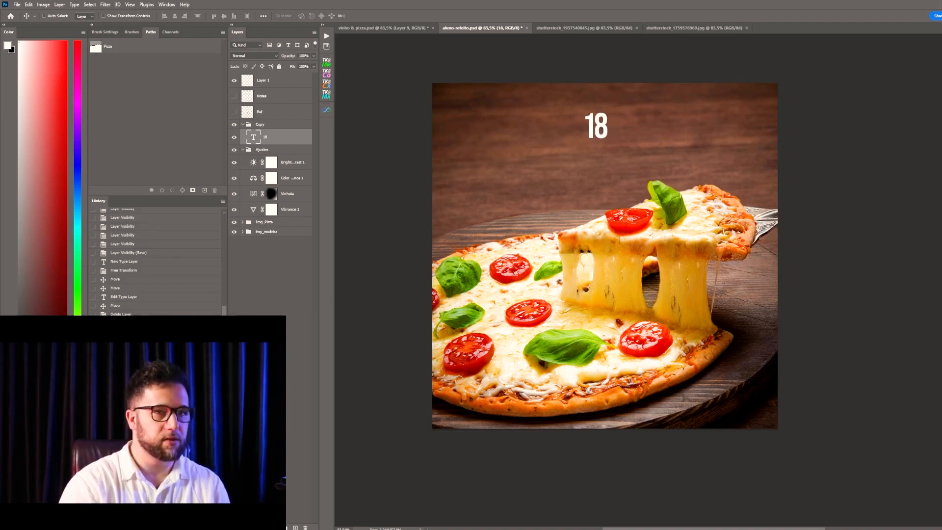
drag(600, 130, 600, 130)
- Duplicate the 18 text, change the copy to 03 and place it beside 18 on the same line
scroll(600, 130, up, 1)
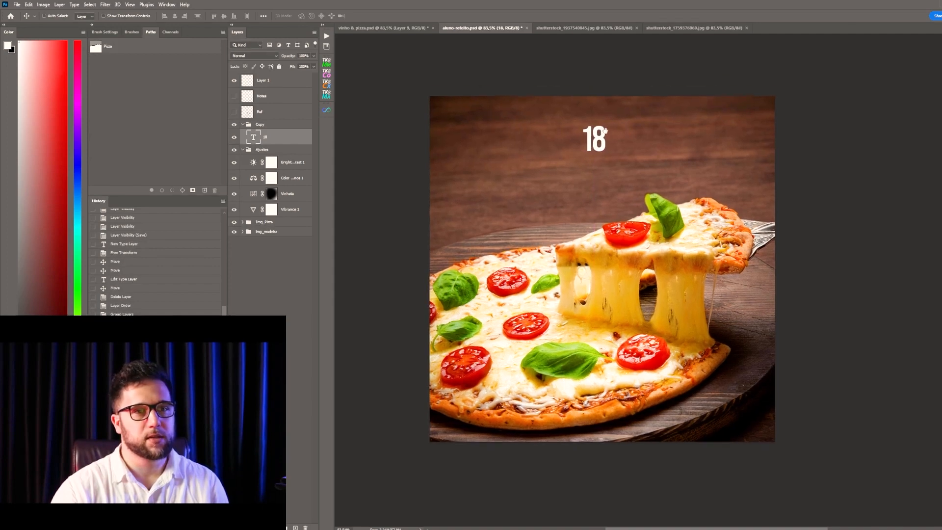
alt+drag(601, 135, 601, 169)
key(t)
drag(606, 170, 560, 130)
text(03)
key(ctrl+Return)
key(v)
drag(599, 181, 631, 199)
key(ctrl+space)
drag(630, 198, 634, 178)
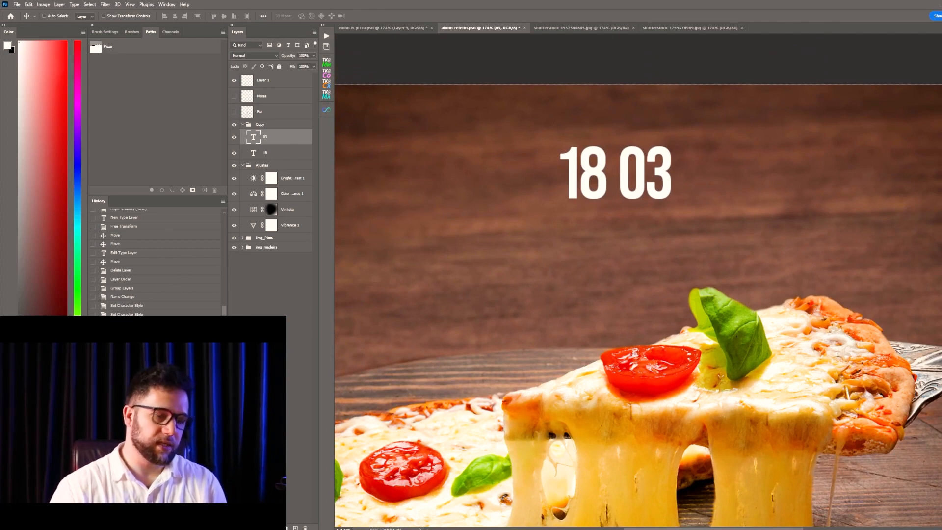
- Undo the last change to the 03 text and move the 18 layer above the 03 layer
key(Return)
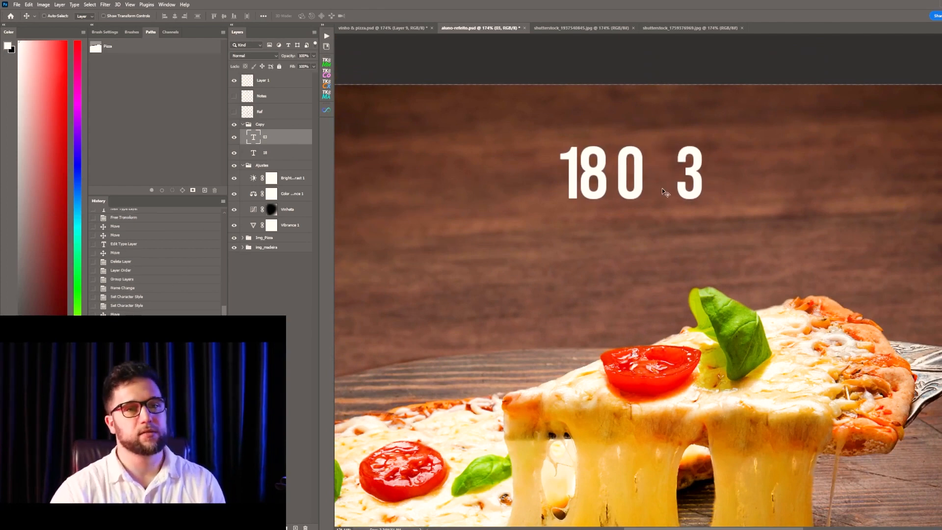
key(ctrl+z)
mouse_move(275, 138)
mouse_down()
mouse_move(270, 161)
mouse_move(275, 143)
mouse_up()
click(275, 140)
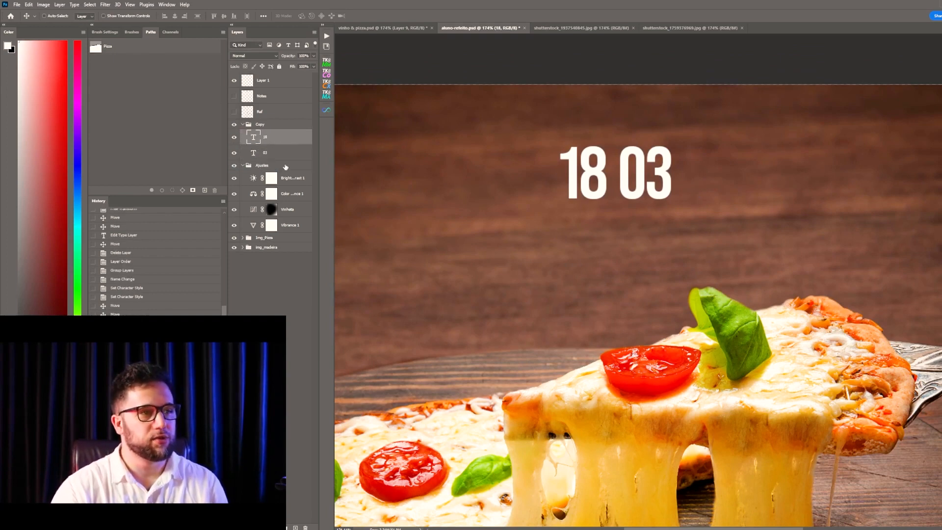
- Add a slash after 18 within its own text layer
key(t)
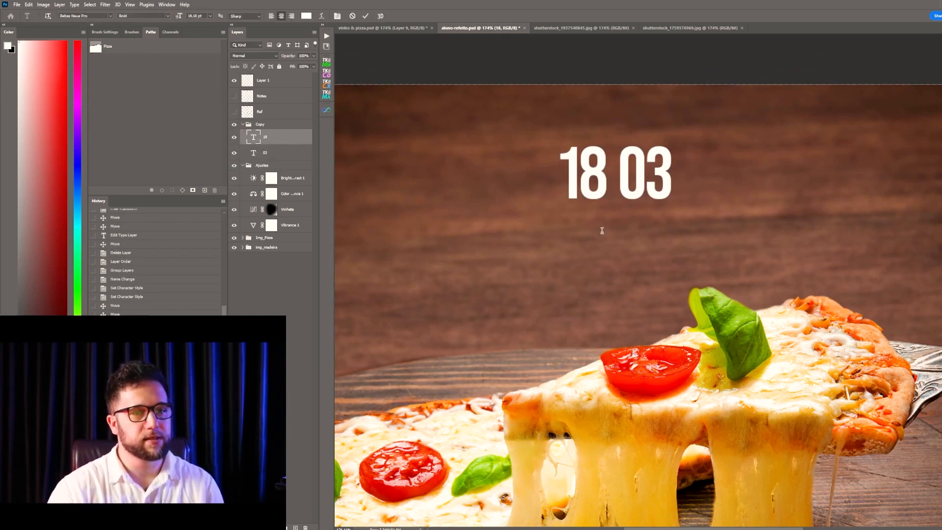
click(600, 235)
key(Escape)
click(604, 182)
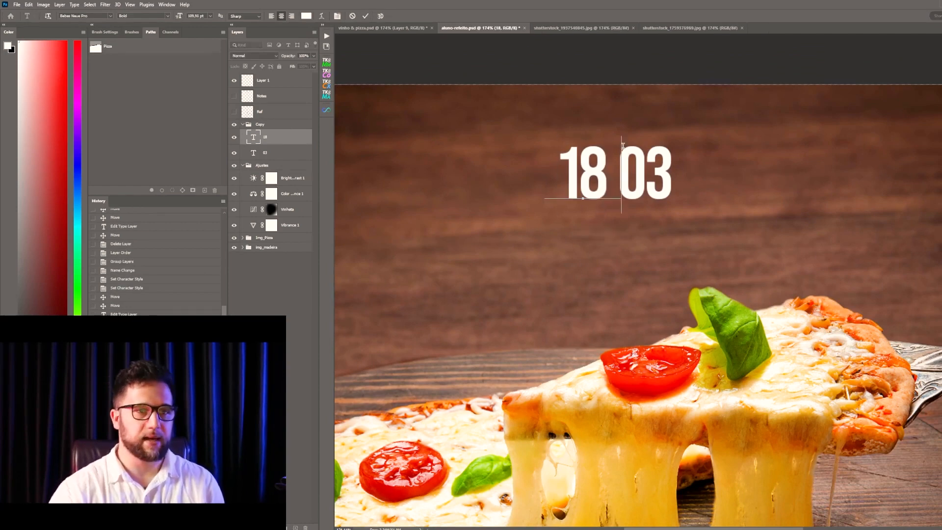
text(/)
key(ctrl+Return)
key(v)
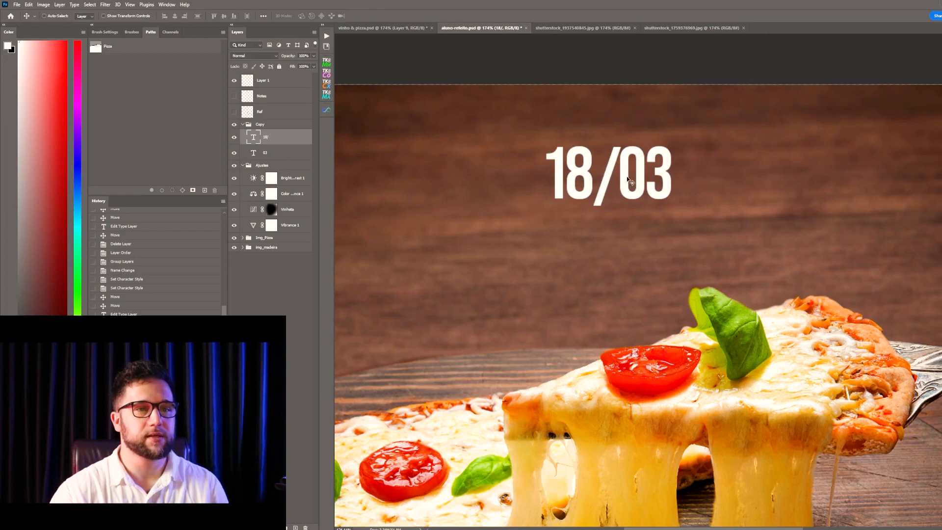
- Tighten the kerning in the 18/ text
key(t)
click(585, 148)
key(alt+Left)
key(alt+Left)
key(alt+Left)
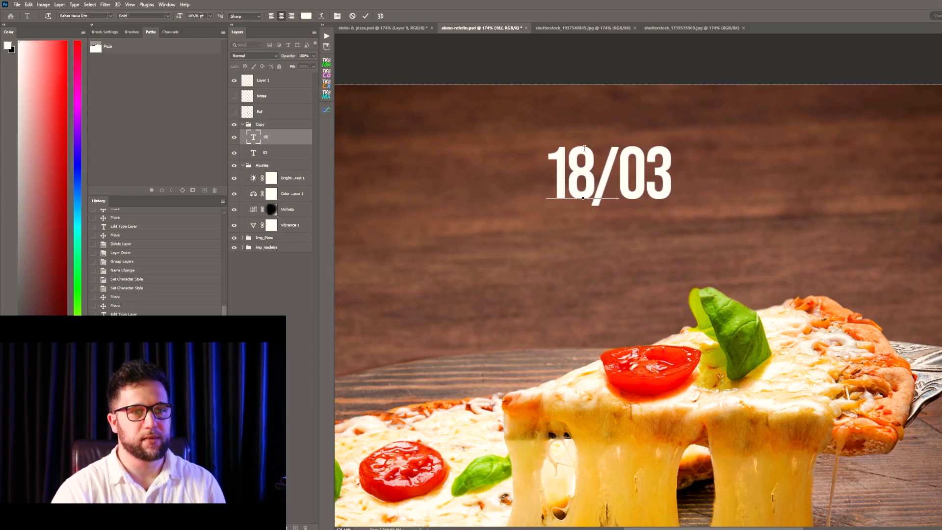
key(ctrl+Return)
key(v)
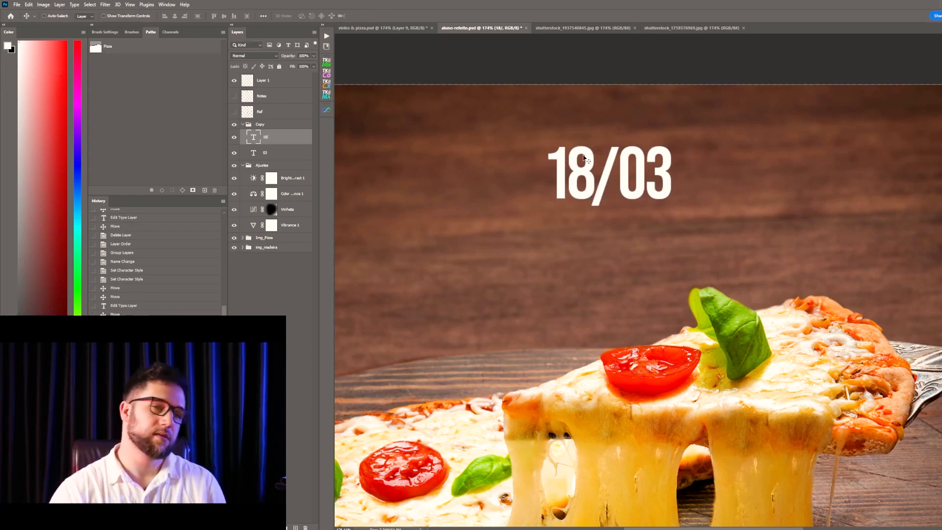
- Remove the slash from the 18 text and shift 18 slightly away from 03 to widen the gap
double_click(606, 178)
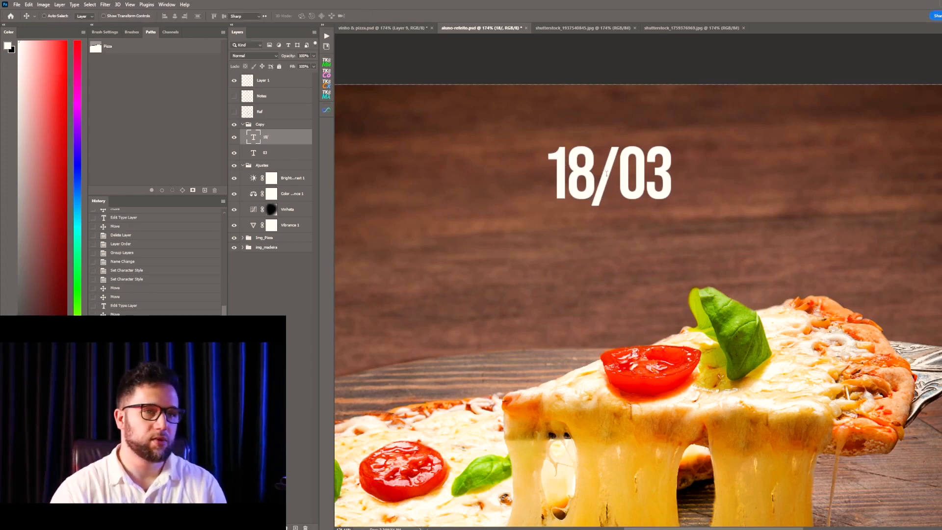
key(BackSpace)
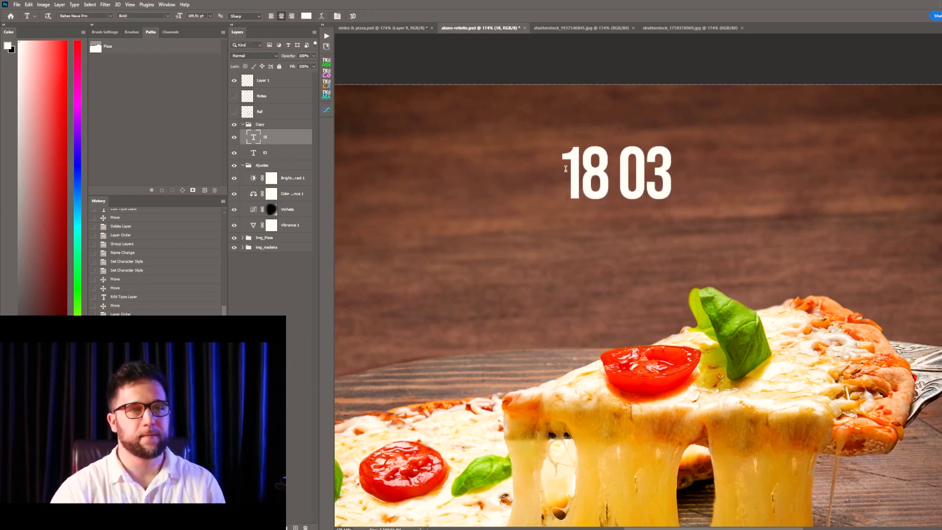
key(ctrl+Return)
key(v)
drag(601, 174, 593, 174)
key(t)
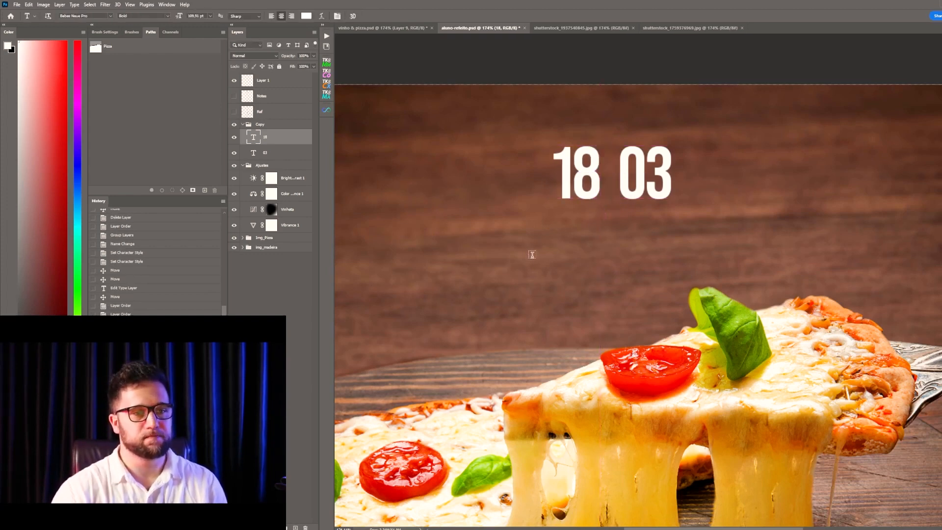
- Create a separate slash text layer, enlarge it taller than the numbers and place it between 18 and 03
click(532, 258)
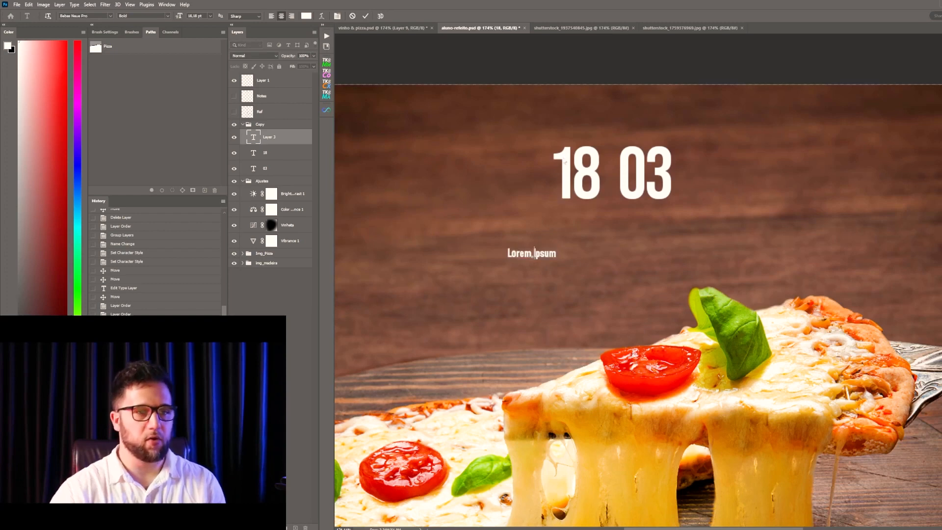
text(/)
key(ctrl+t)
drag(538, 245, 569, 179)
key(Return)
key(v)
drag(542, 246, 623, 152)
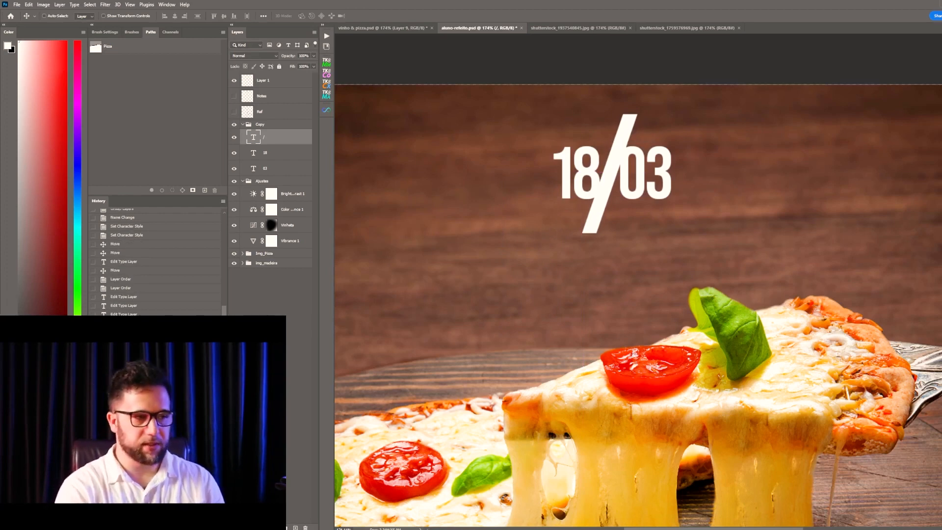
- Set the slash in Helvetica Now Display Hairline, then scale it down and centre it between 18 and 03
text(light)
text(hel)
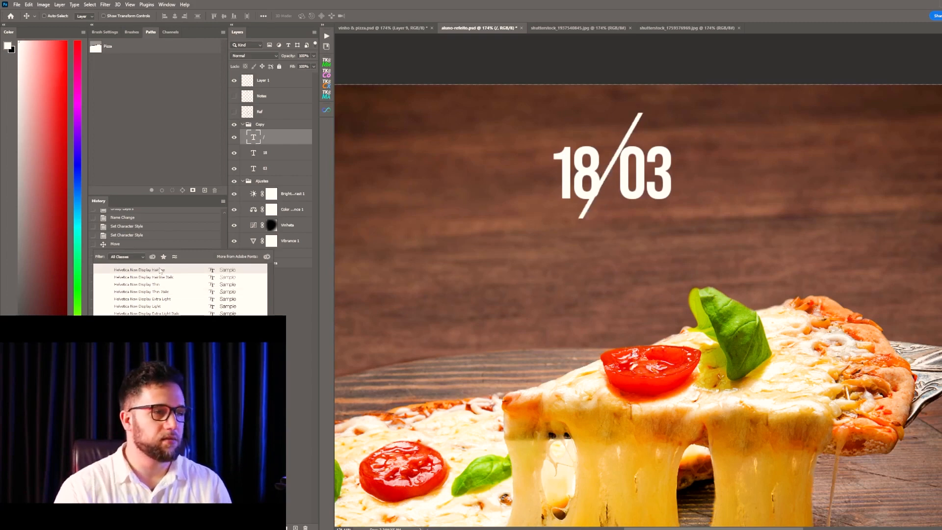
click(160, 270)
key(ctrl+t)
drag(633, 97, 652, 126)
key(Return)
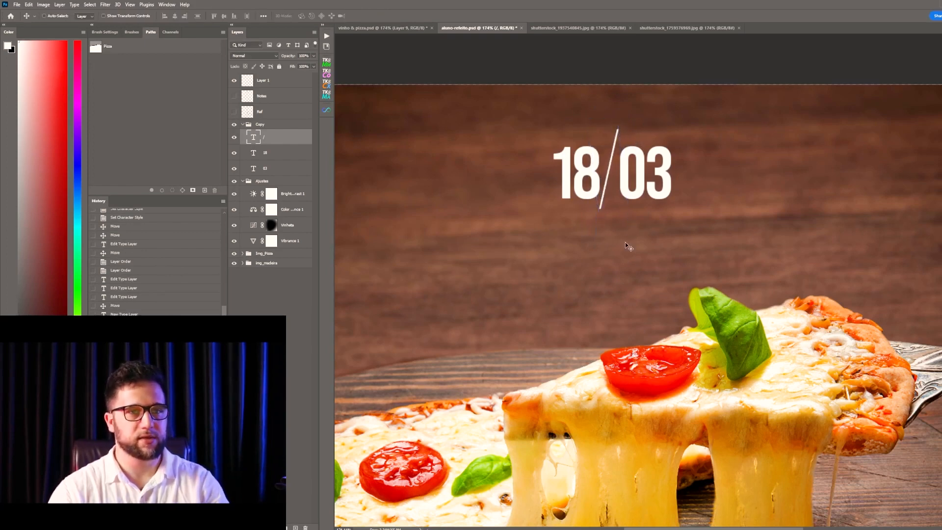
drag(617, 162, 617, 165)
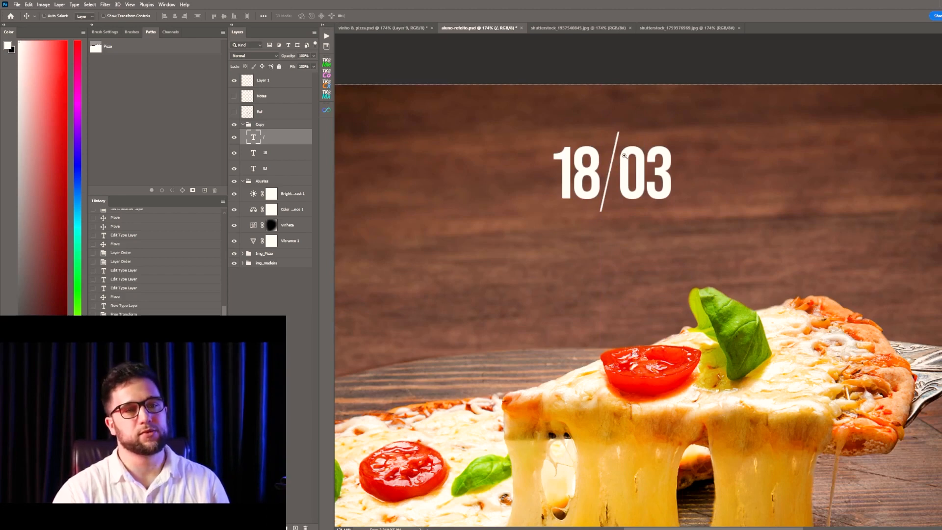
- Scale the 18, slash and 03 layers together to about 69% and move the date to the canvas's upper-right corner
scroll(626, 158, up, 2)
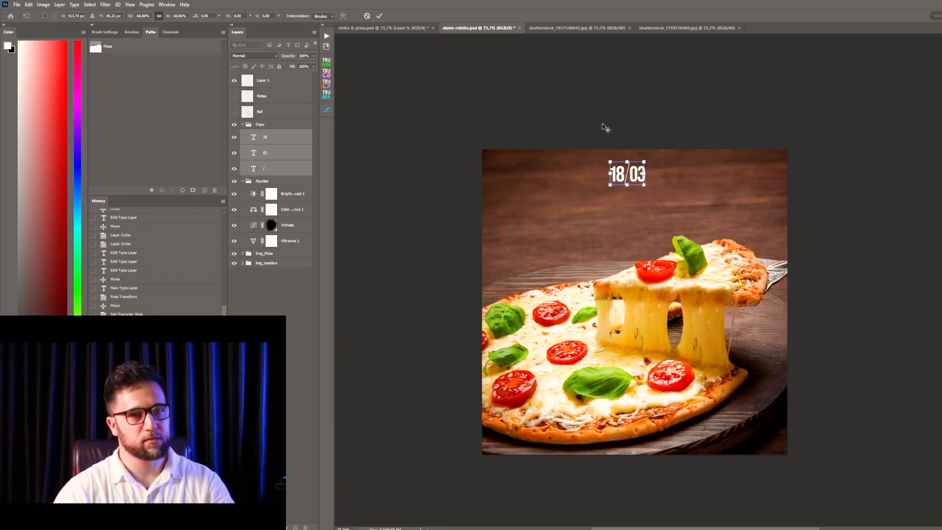
scroll(653, 176, up, 2)
drag(653, 176, 752, 190)
- Set the Pen tool to Shape mode with no stroke
key(p)
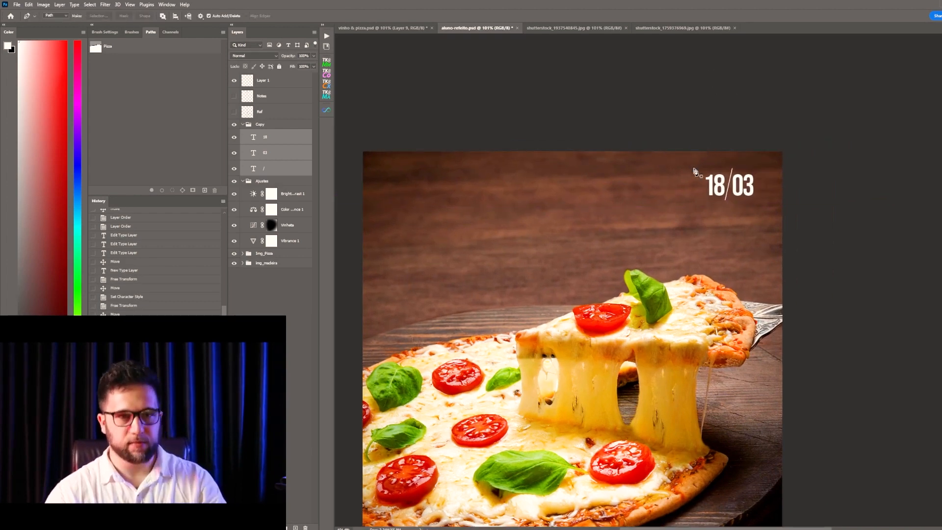
click(60, 16)
click(56, 23)
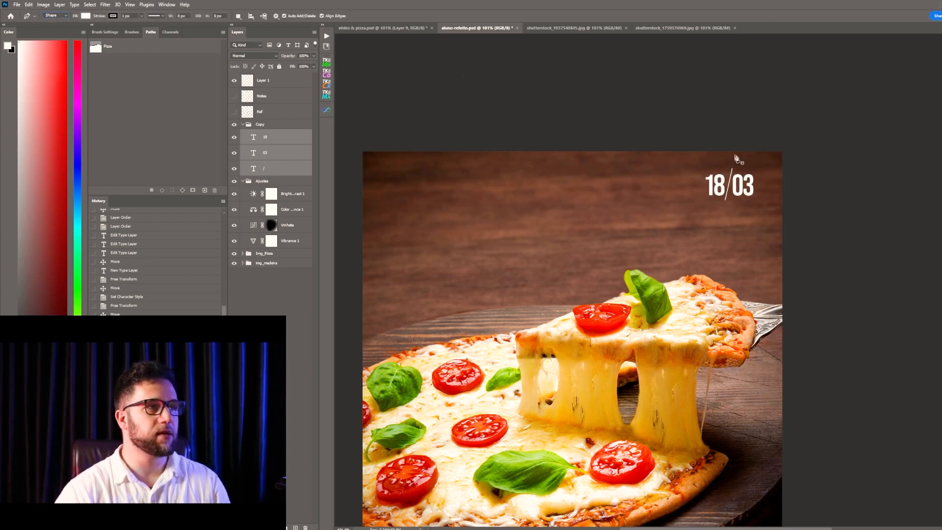
click(58, 16)
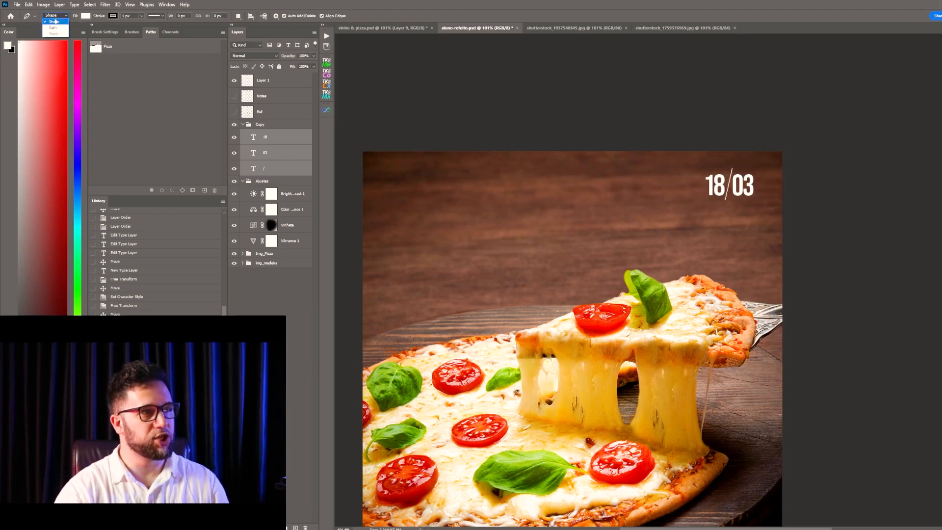
click(55, 23)
click(113, 16)
click(69, 32)
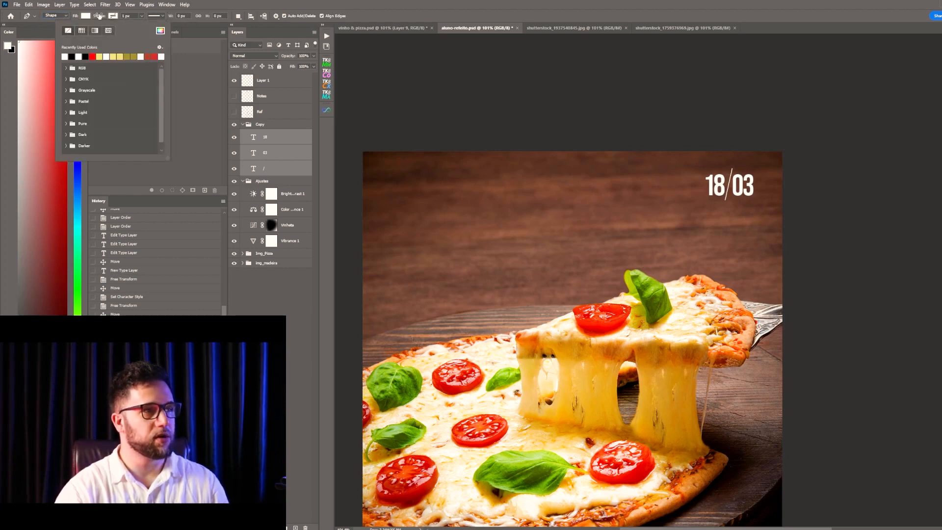
click(106, 16)
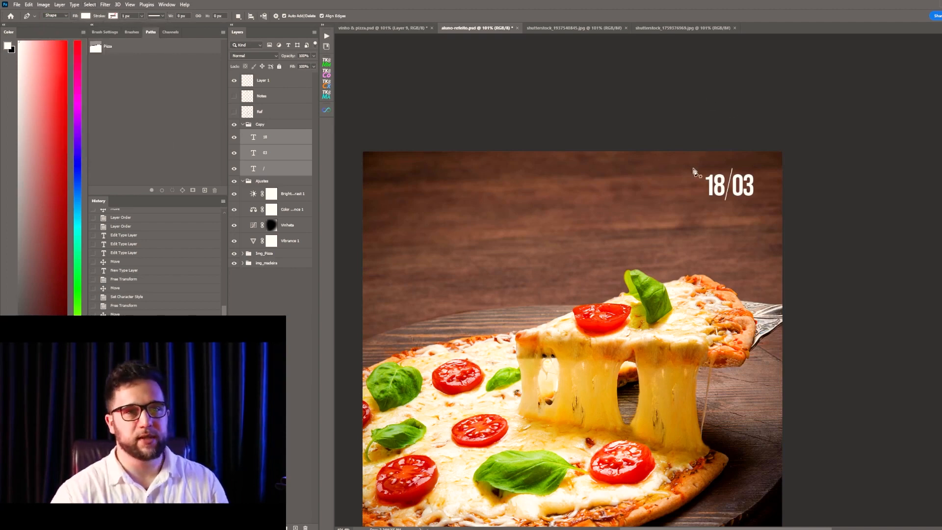
- Draw a ribbon banner shape with a V-notched lower edge over the date, and place its layer beneath the 18, 03 and slash text layers
click(689, 144)
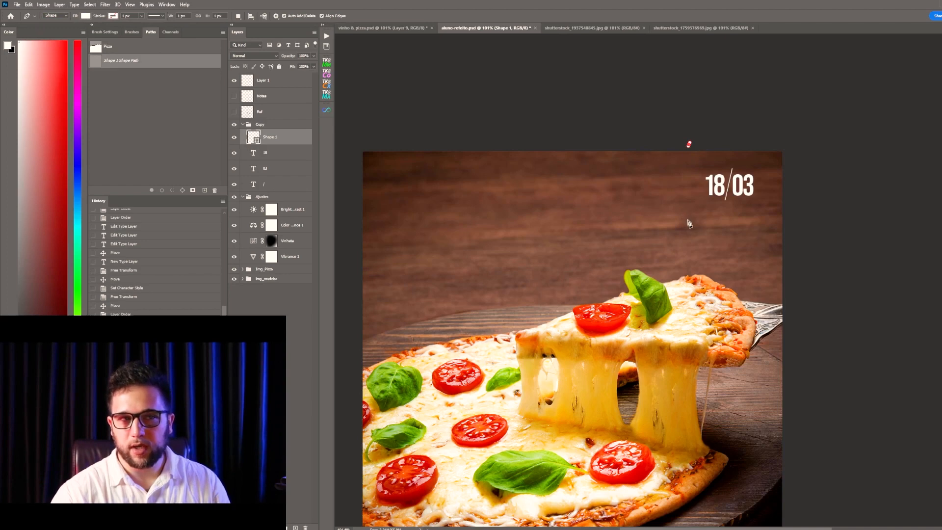
click(689, 241)
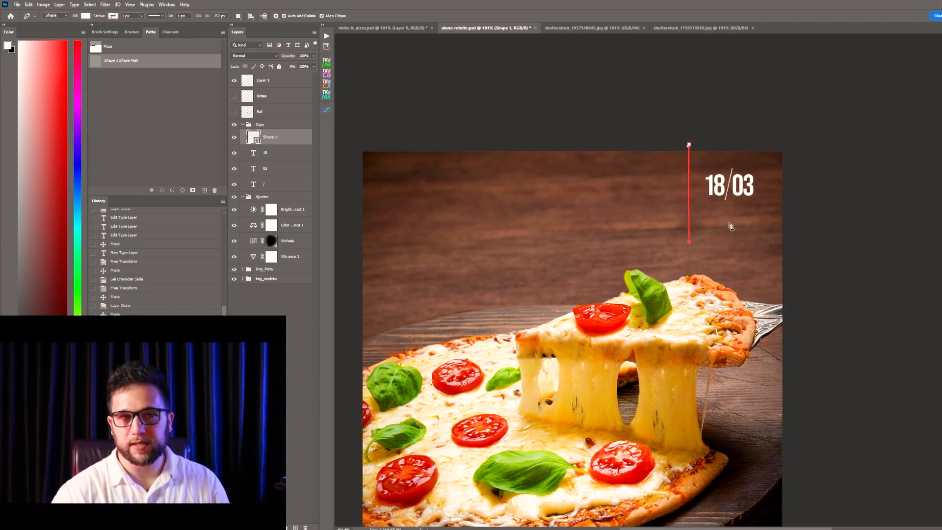
click(711, 219)
key(ctrl+z)
click(729, 220)
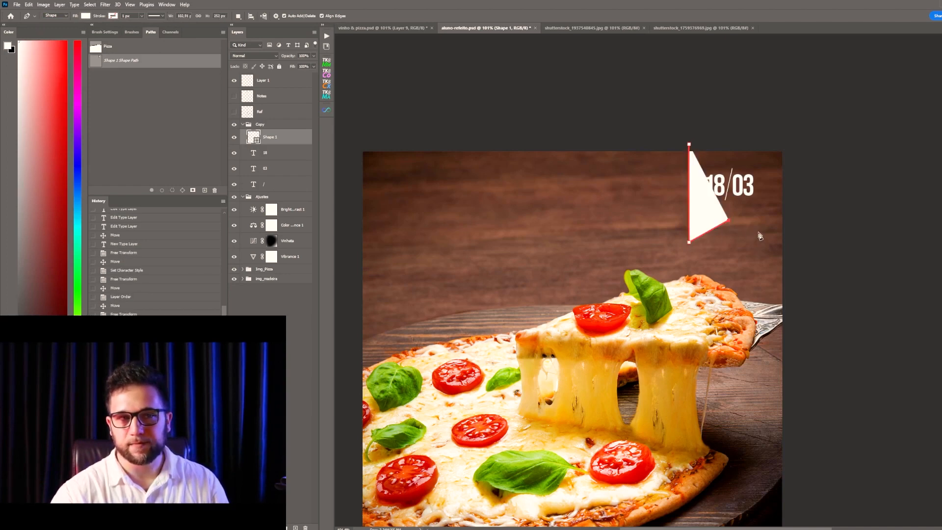
click(768, 236)
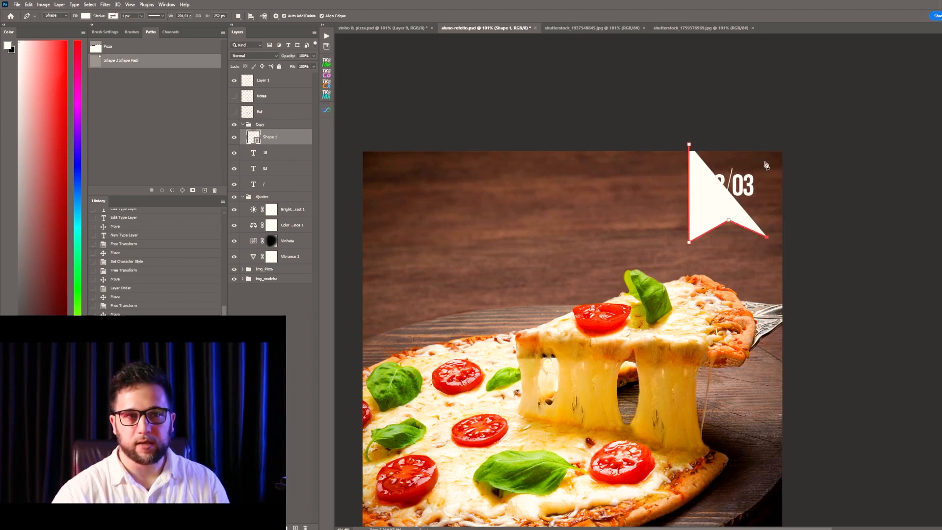
click(767, 137)
click(689, 145)
key(v)
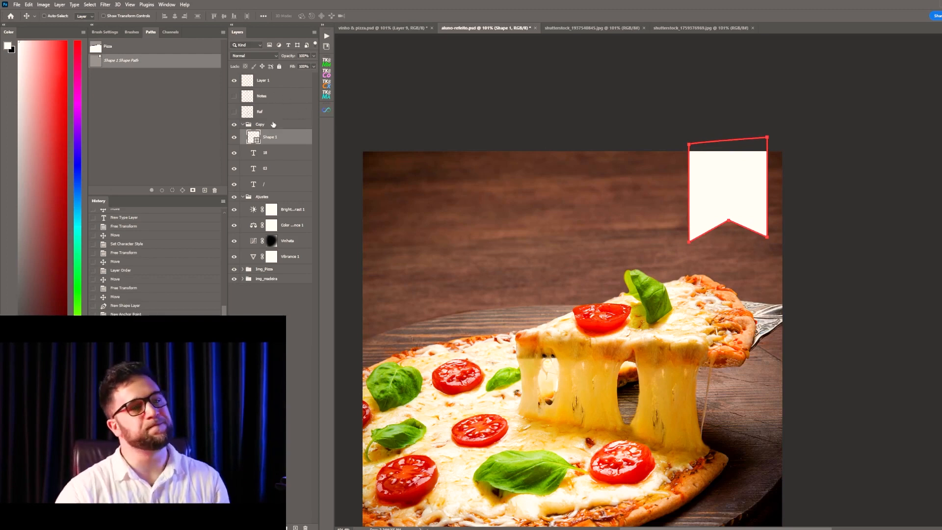
drag(276, 140, 275, 193)
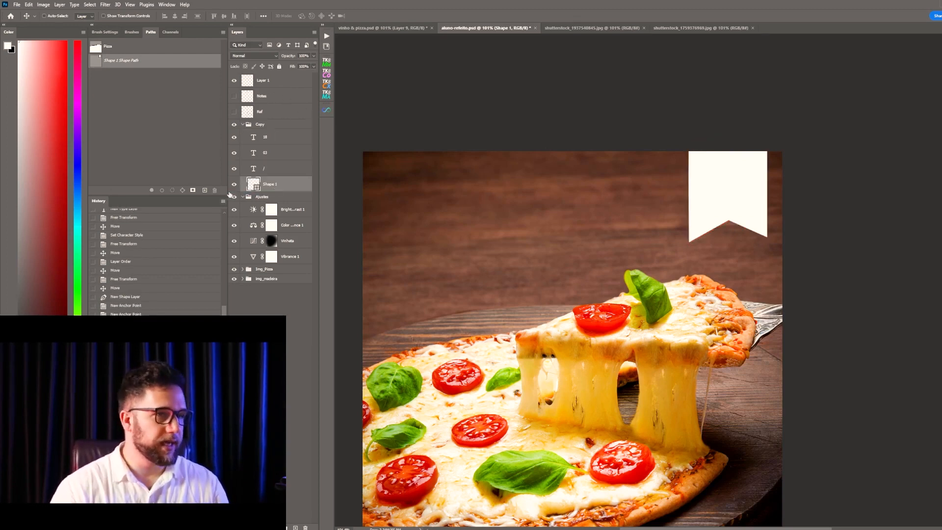
- Fill the banner shape with red #cf3318, based on a colour sampled from the tomato slice on the pizza
key(u)
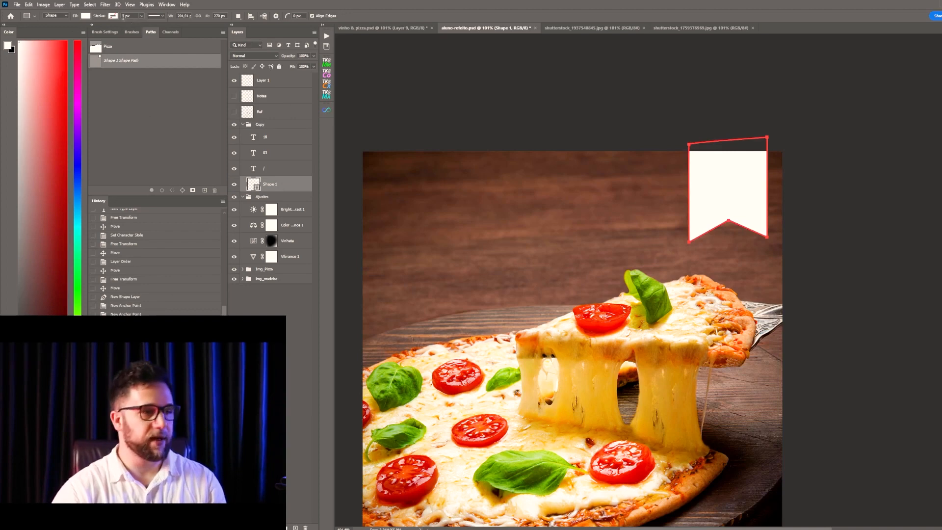
click(85, 17)
click(133, 30)
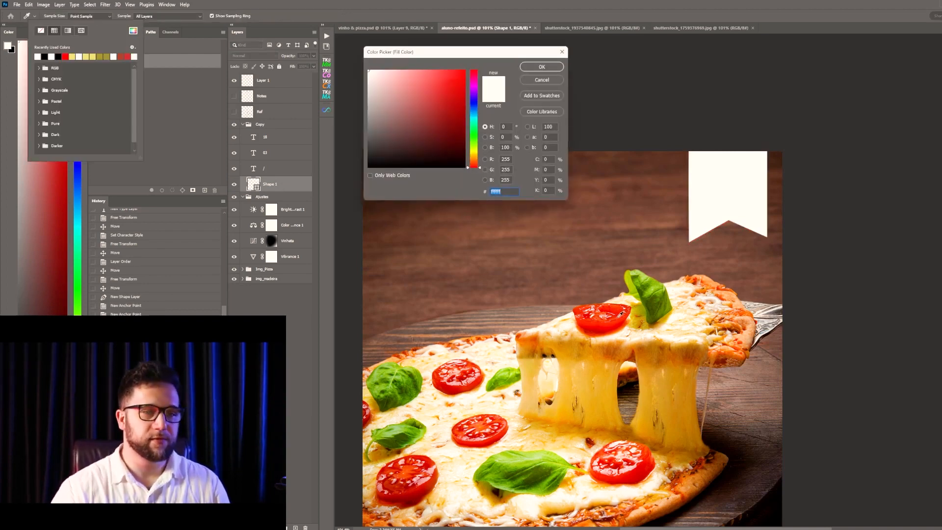
click(621, 313)
click(621, 313)
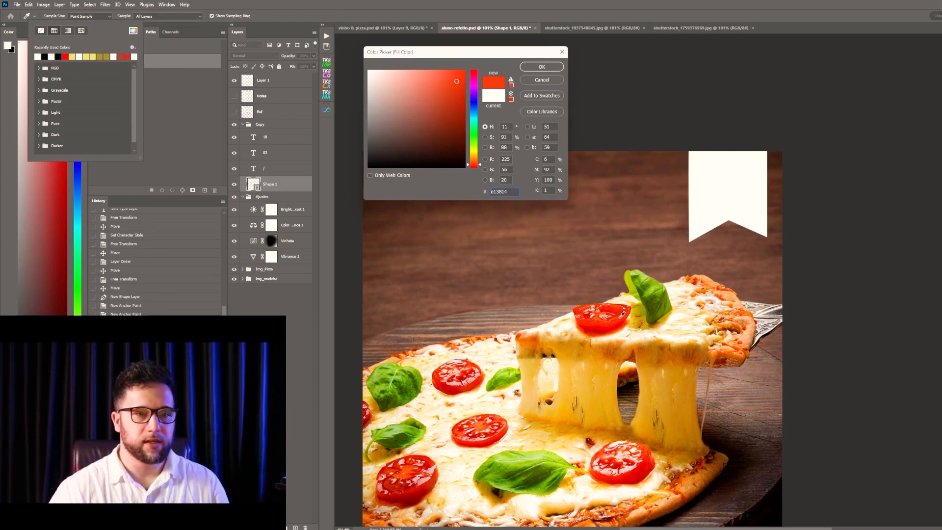
click(622, 311)
drag(620, 316, 620, 315)
click(454, 87)
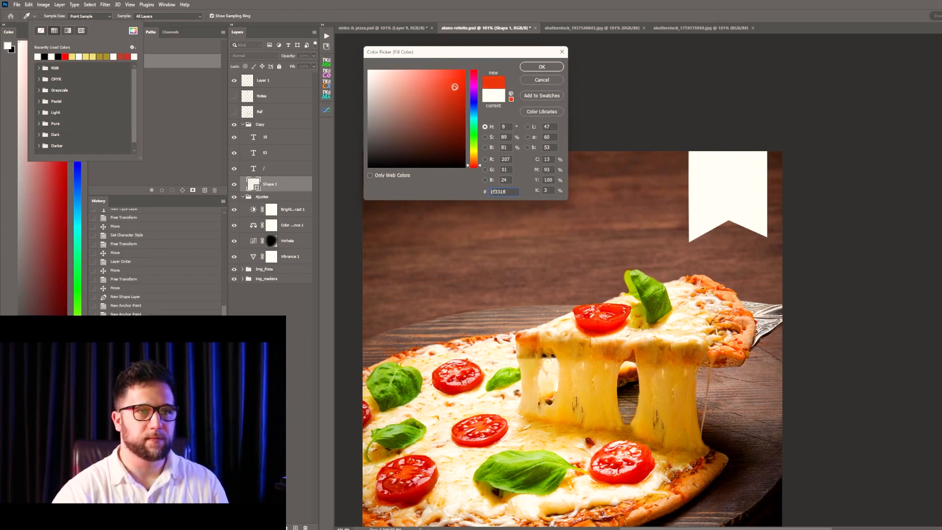
click(543, 69)
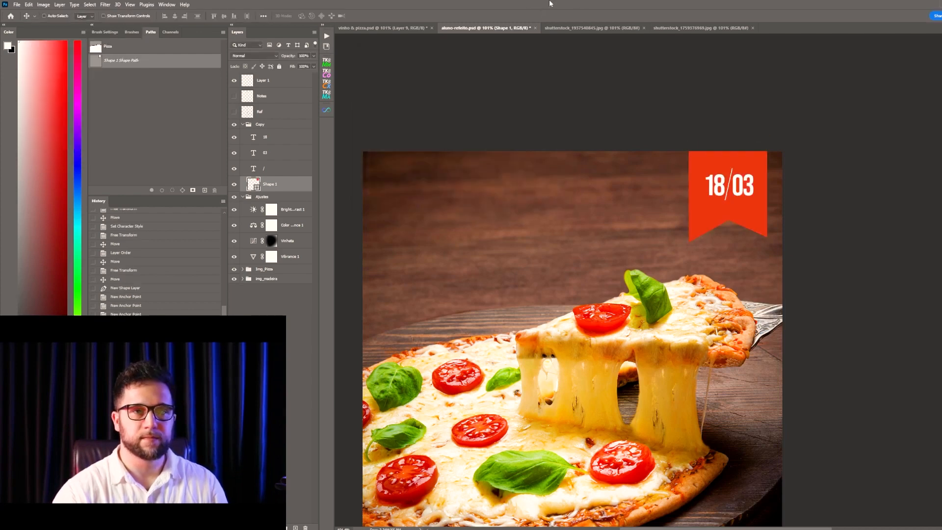
- Stretch the banner shape taller, then reposition it so it hangs from the canvas's upper edge, centred behind the date
key(ctrl+t)
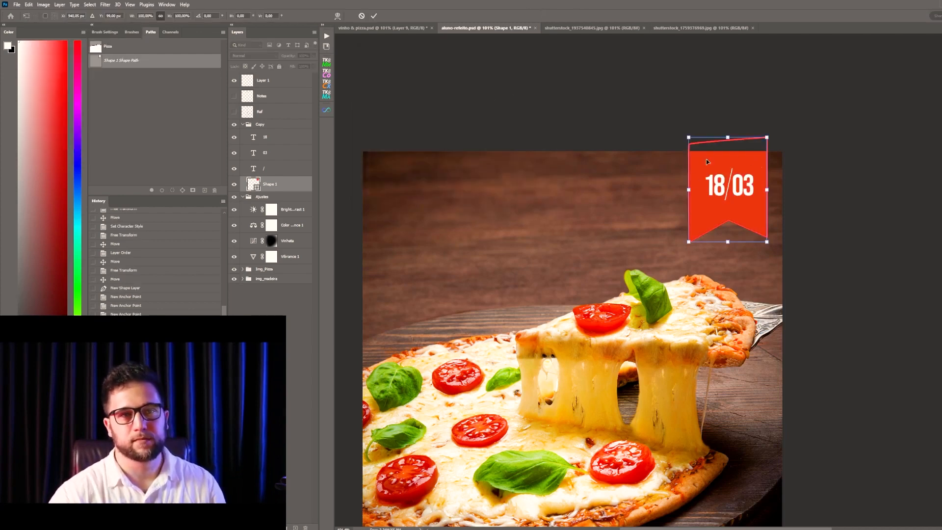
drag(728, 241, 728, 283)
key(Return)
drag(748, 206, 747, 198)
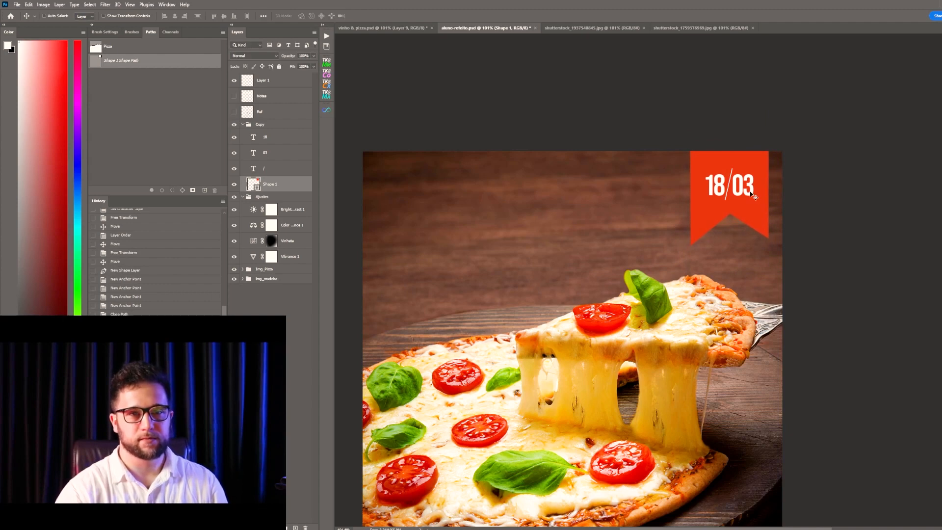
- Lower the banner's bottom-right anchor point until it is level with the bottom-left one
key(a)
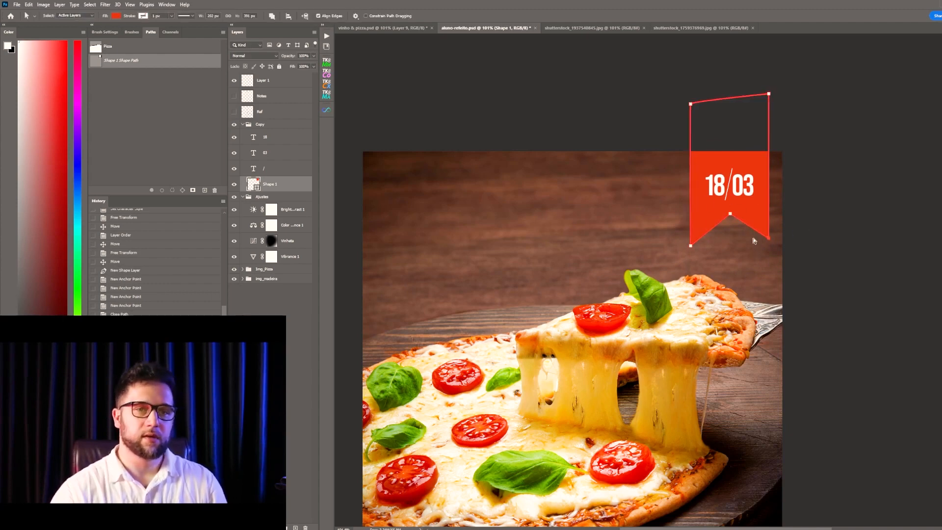
key(shift+Down)
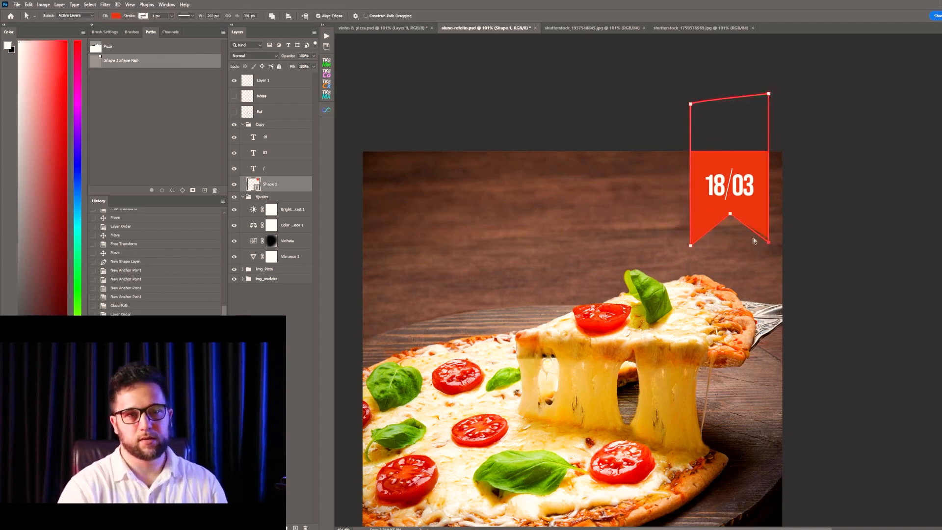
click(803, 249)
key(z)
drag(756, 216, 770, 221)
key(v)
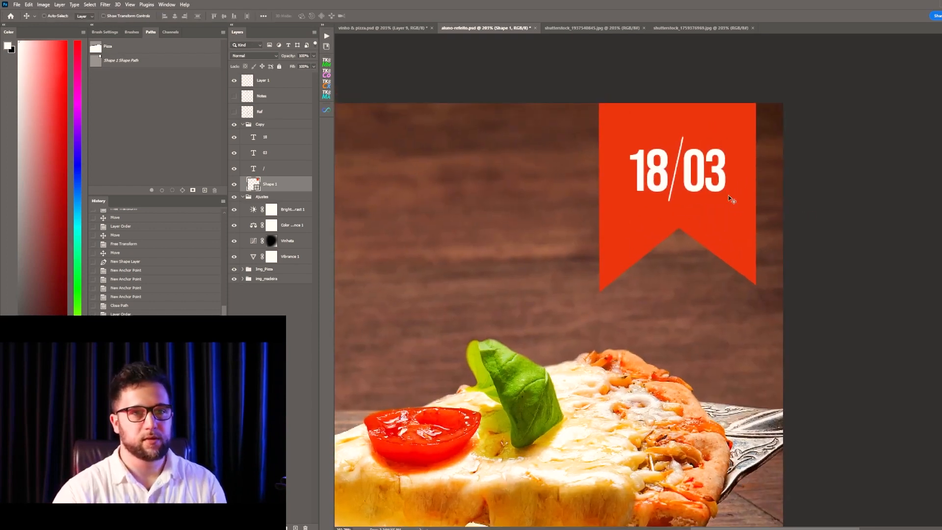
key(a)
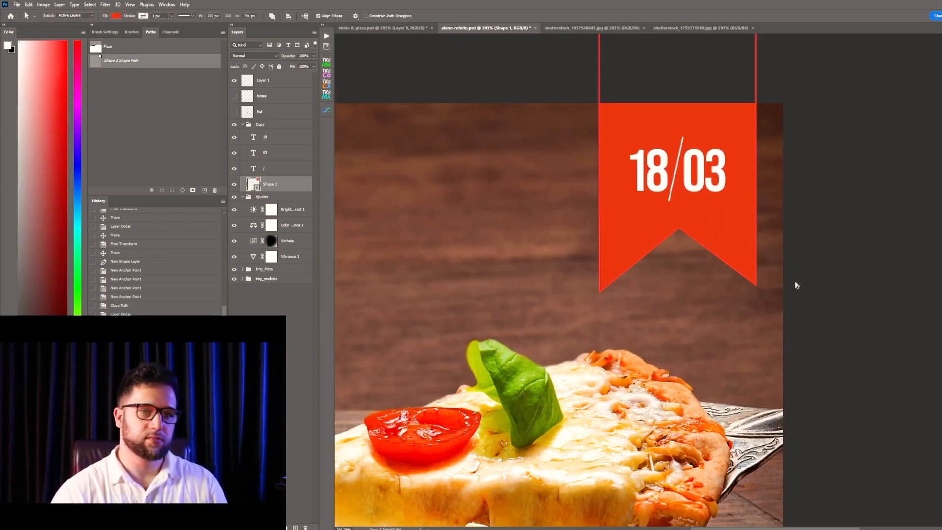
drag(757, 286, 756, 293)
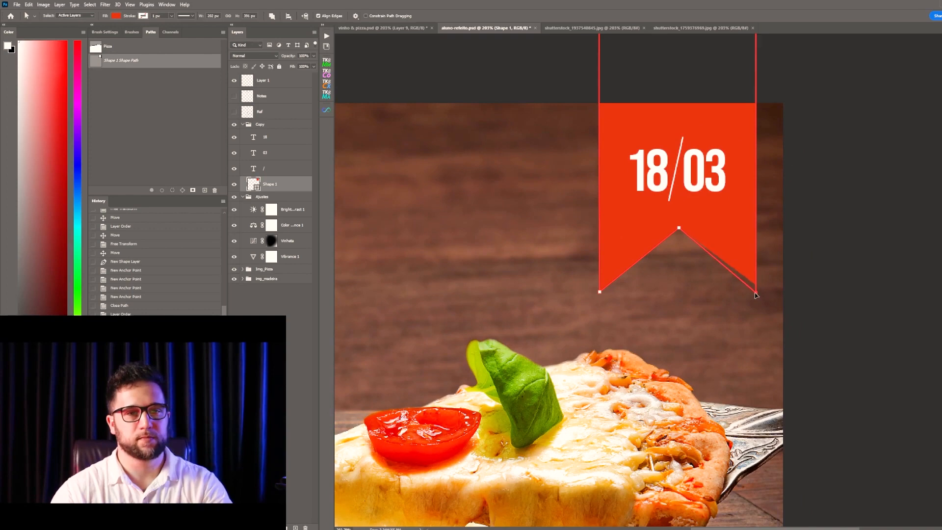
- Adjust the height of the notch's centre anchor point in the banner's lower edge, undoing unwanted path changes
drag(681, 230, 687, 258)
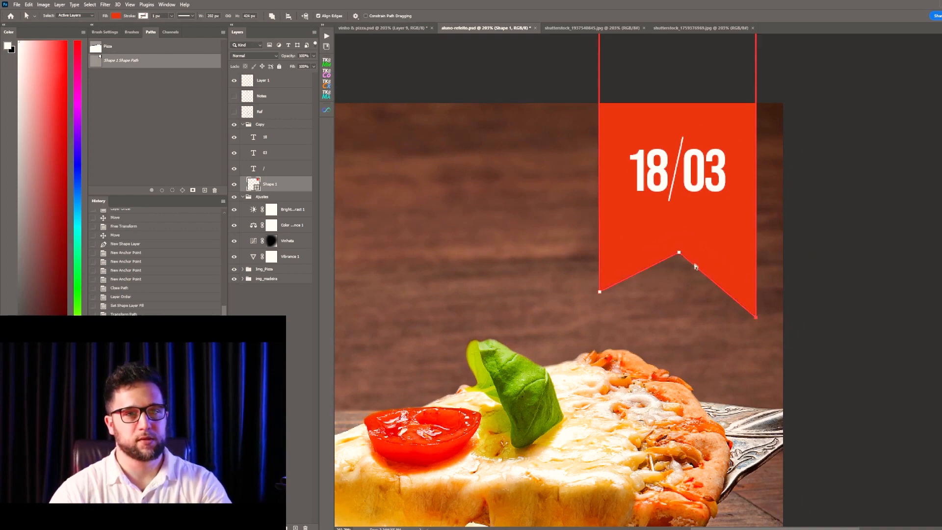
key(ctrl+z)
key(Delete)
key(ctrl+z)
mouse_move(679, 228)
mouse_down()
mouse_move(679, 277)
mouse_move(679, 228)
mouse_up()
key(ctrl+z)
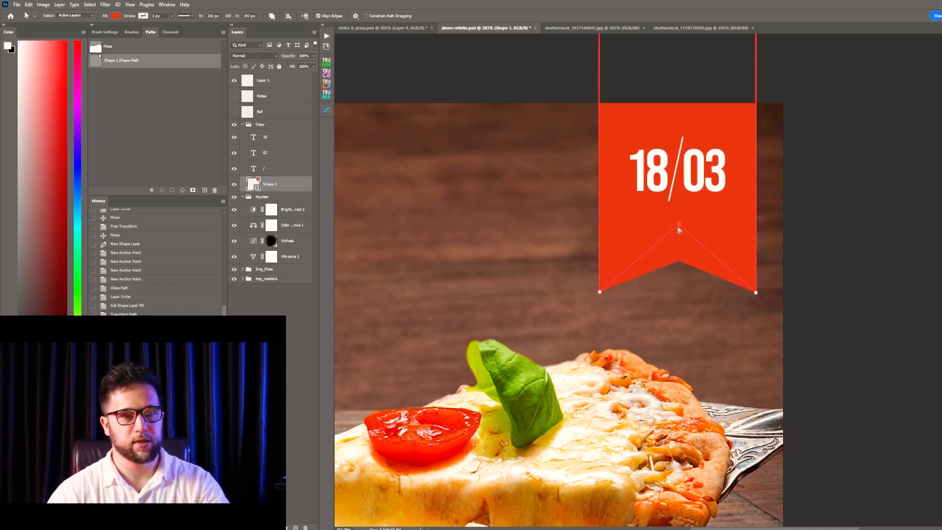
- Nudge the centre notch point of the red ribbon's lower edge upward and finish editing its path
scroll(714, 245, down, 4)
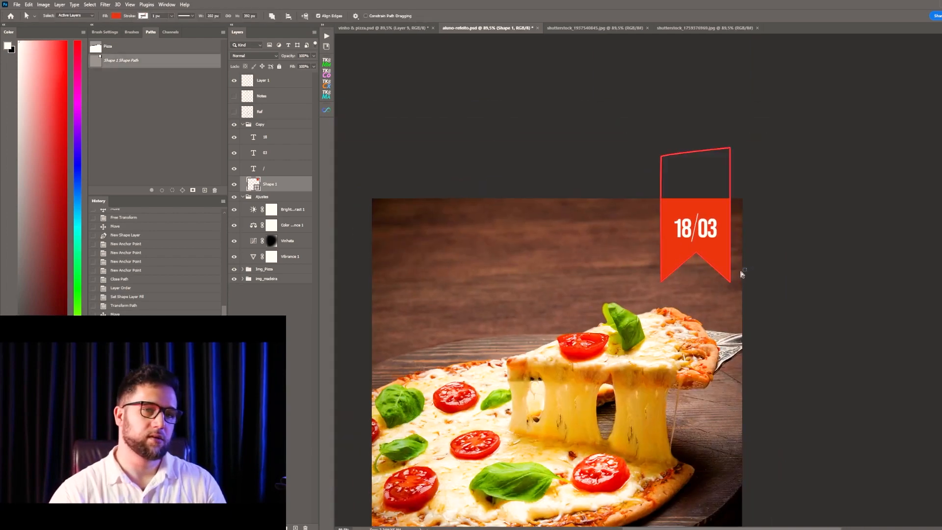
key(Up)
key(Return)
key(v)
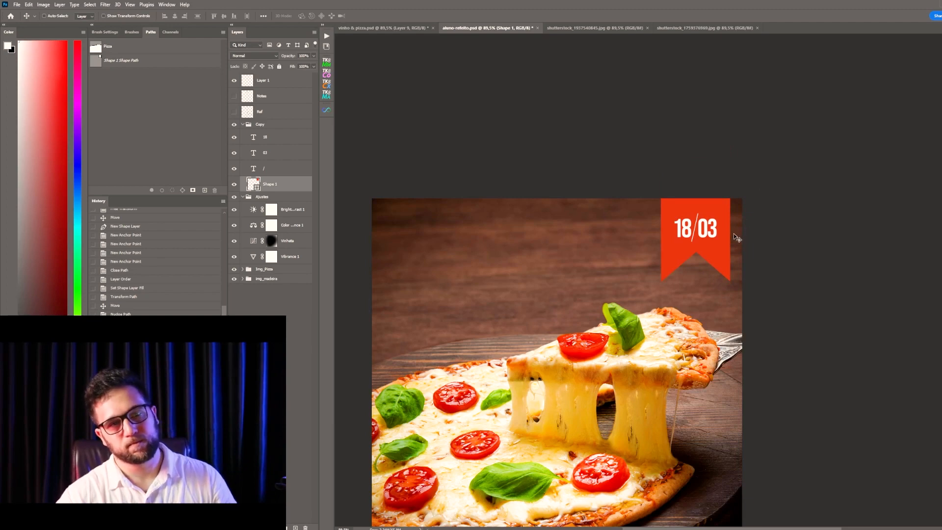
- Select the 18/03 text layers together with the ribbon shape and scale them down as one group
shift+click(276, 138)
drag(700, 227, 692, 228)
key(ctrl+t)
drag(653, 282, 657, 268)
key(Return)
- Try the date ribbon in the poster's upper-left area, then place it near the upper-right corner, flush with the top edge
drag(702, 224, 710, 250)
drag(733, 297, 767, 208)
drag(760, 247, 778, 238)
drag(765, 146, 485, 135)
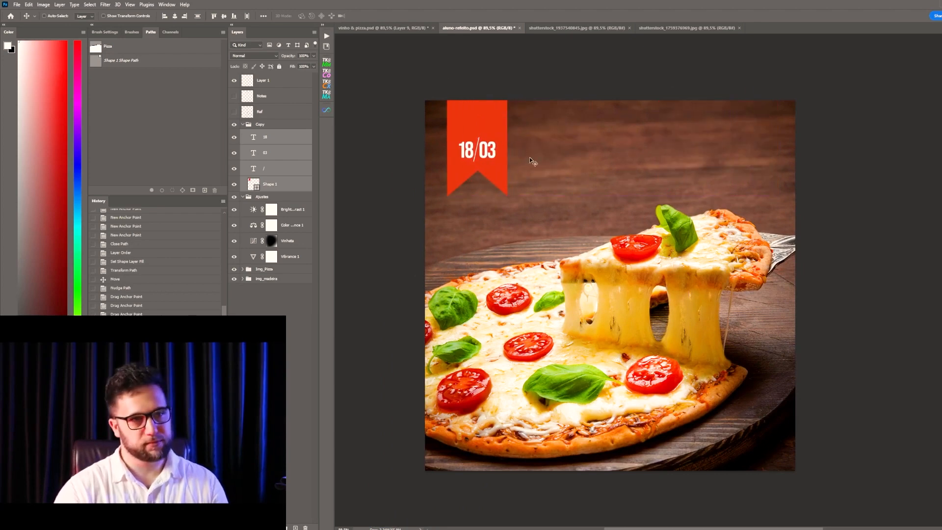
drag(484, 187, 750, 186)
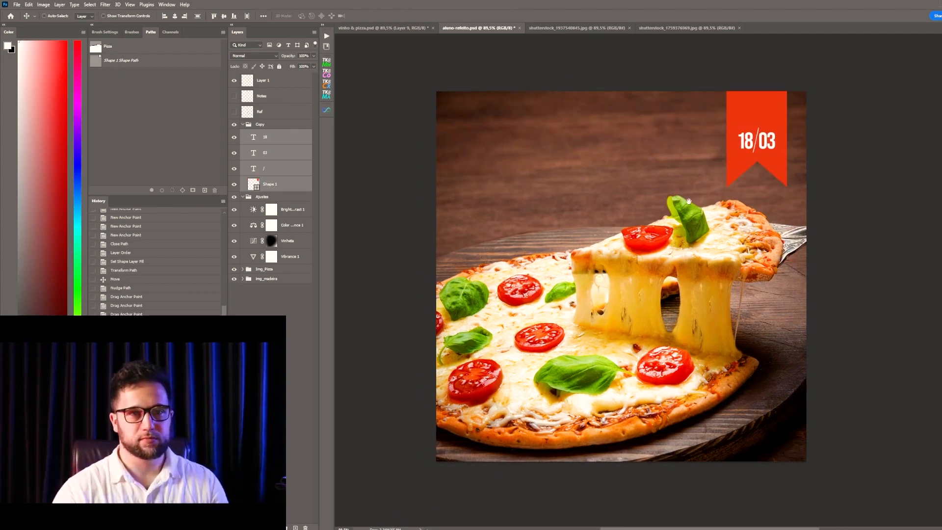
drag(689, 201, 644, 207)
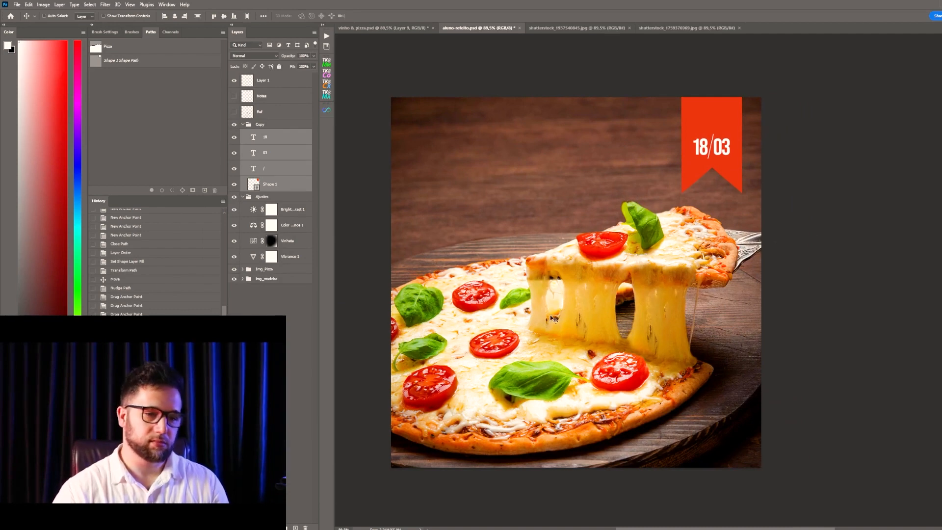
- Switch to the browser, open Adobe Fonts in a new tab and sign in with the saved account
mouse_move(606, 529)
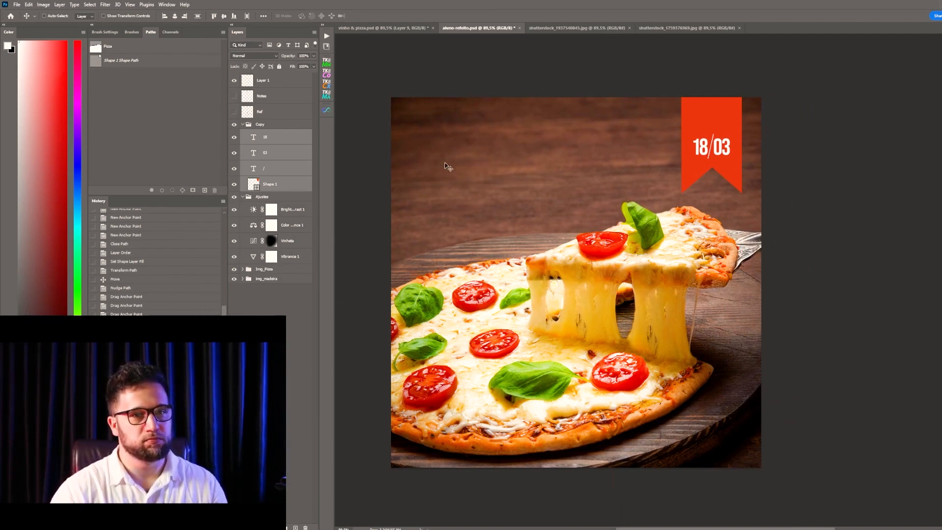
click(461, 529)
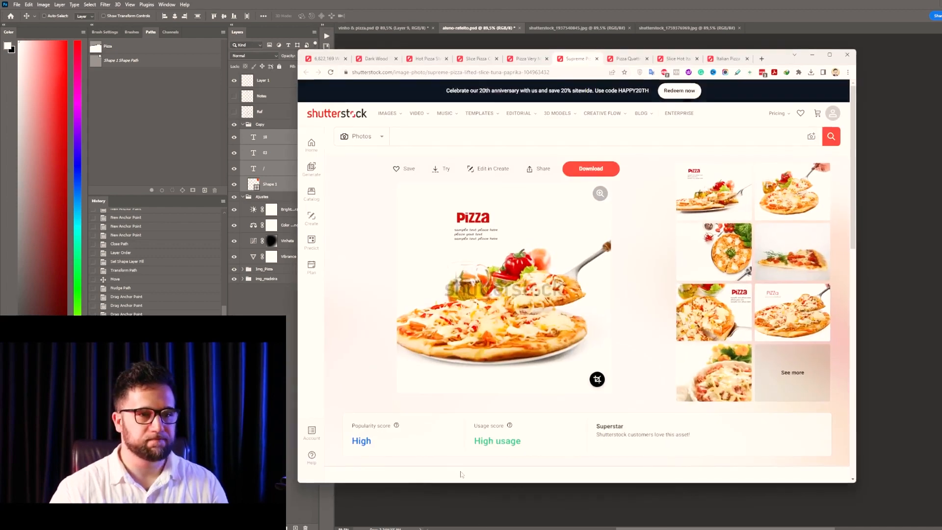
key(ctrl+t)
text(ad)
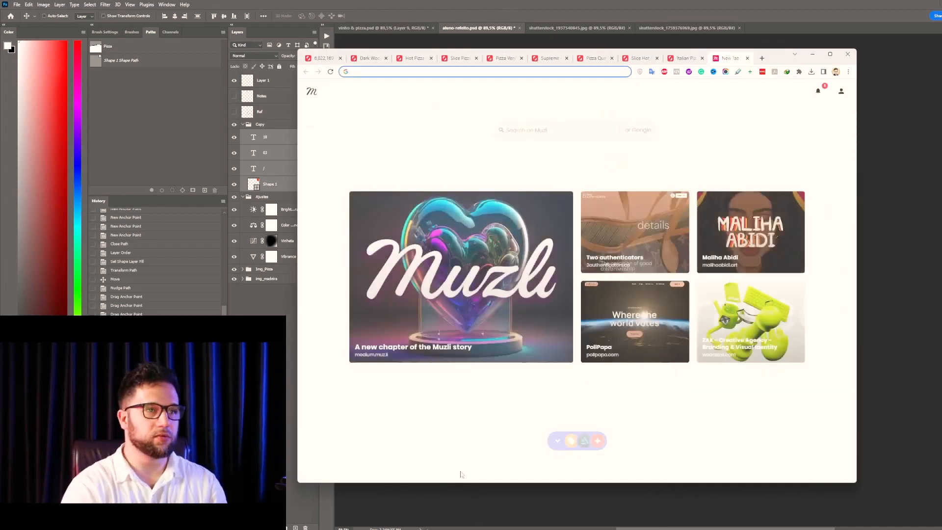
text(obe.font)
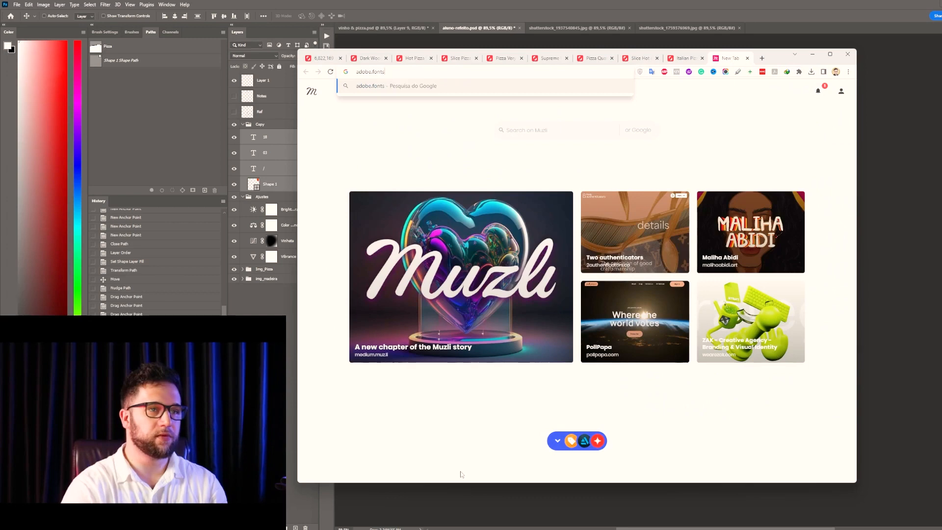
text(s)
key(Return)
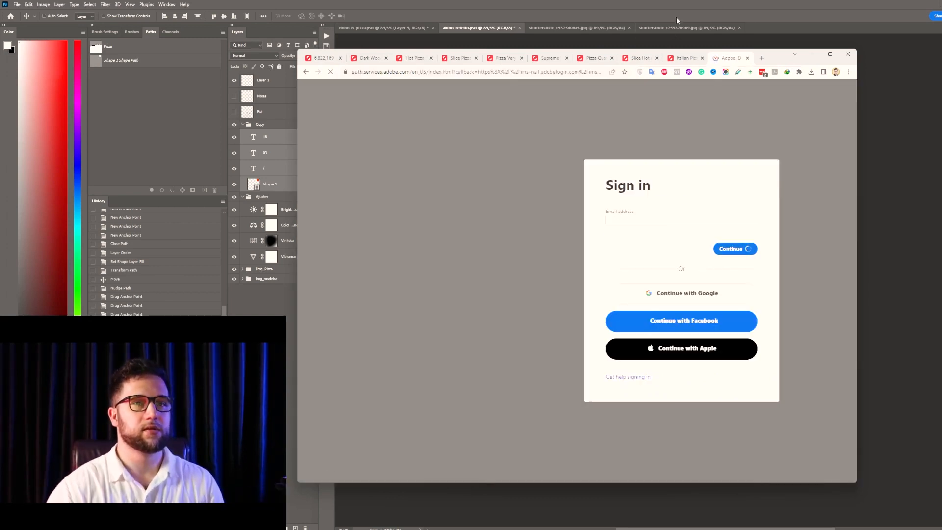
key(Return)
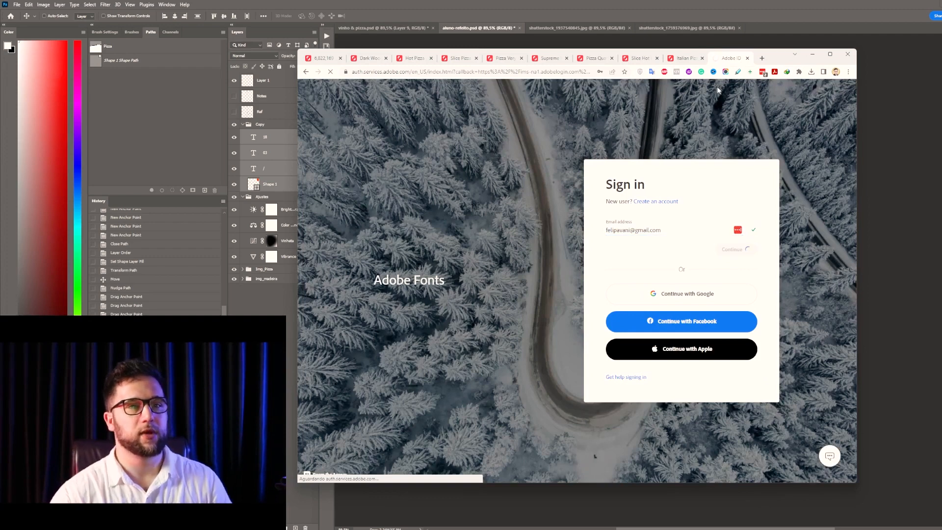
click(740, 282)
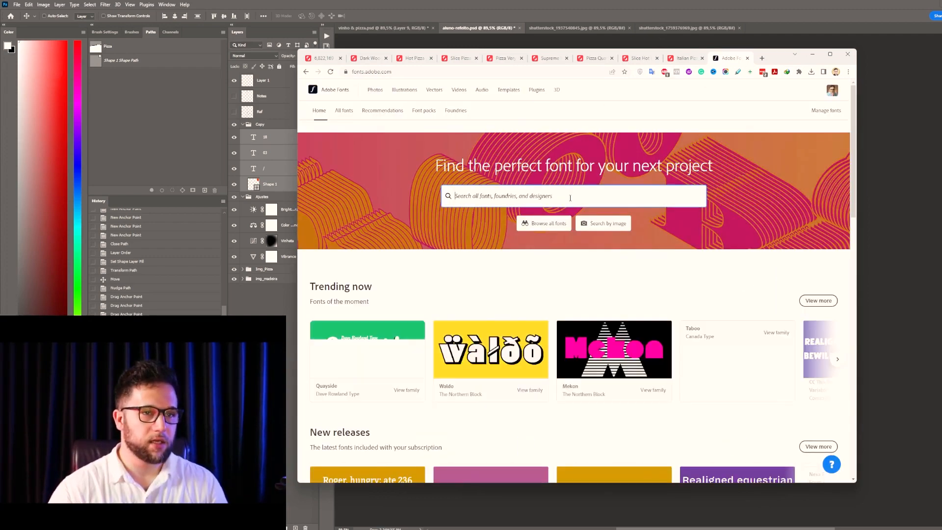
- Search Adobe Fonts for "pizza" and limit the results to font families
click(568, 194)
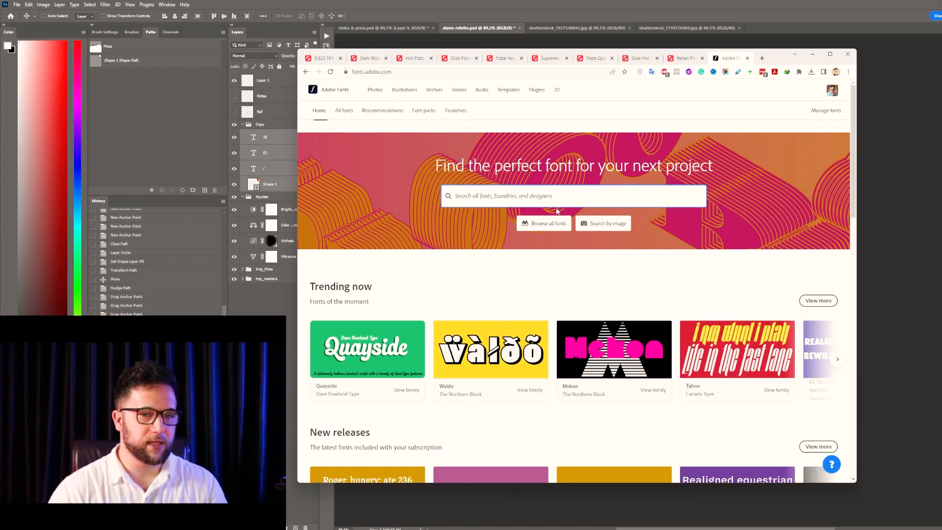
text(pizza)
key(Return)
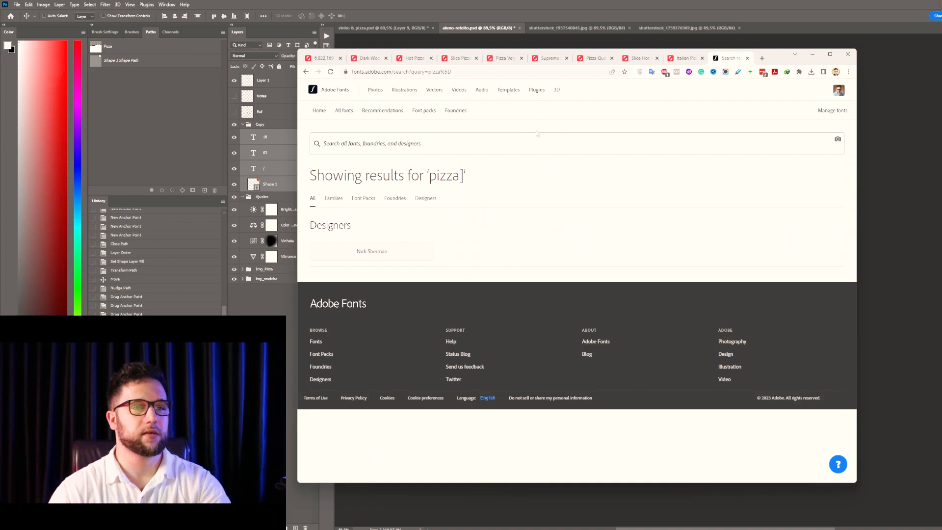
click(414, 133)
text(pizza)
key(Return)
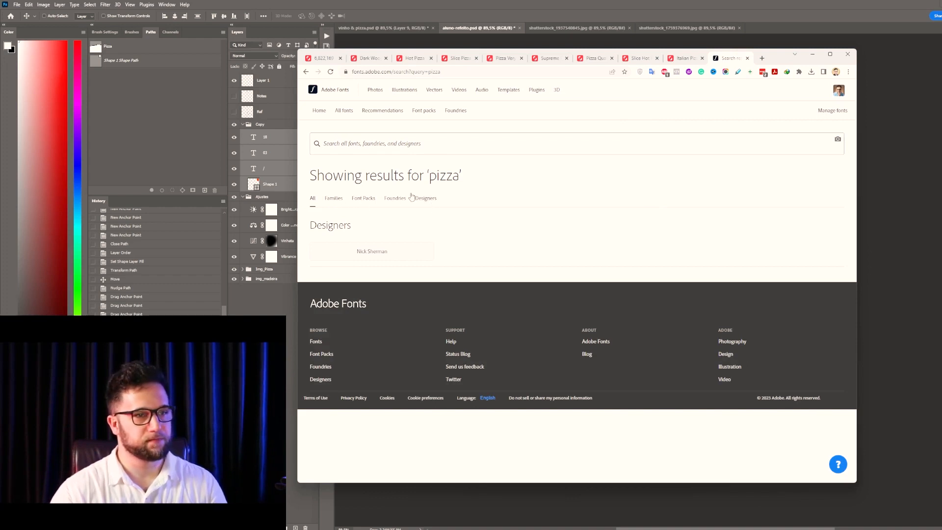
click(334, 202)
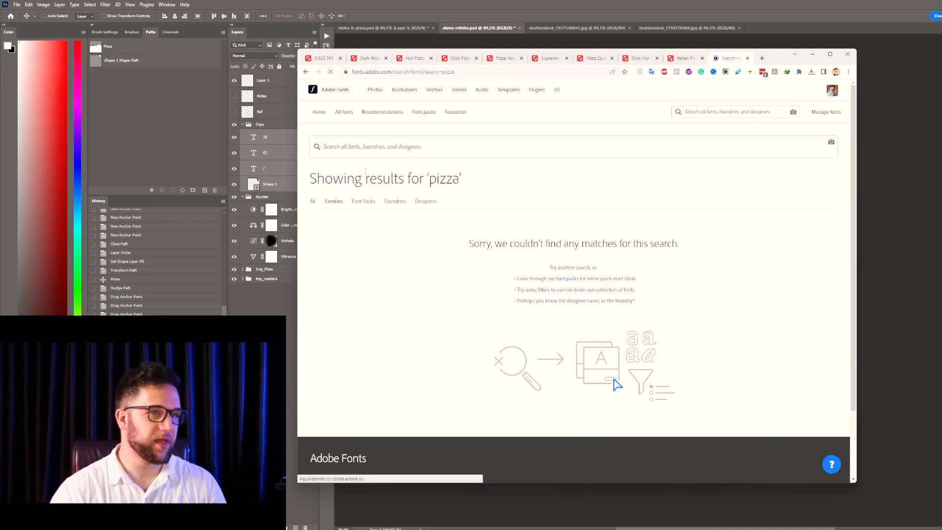
- Search Adobe Fonts for "coursive" to look for script typefaces
click(419, 139)
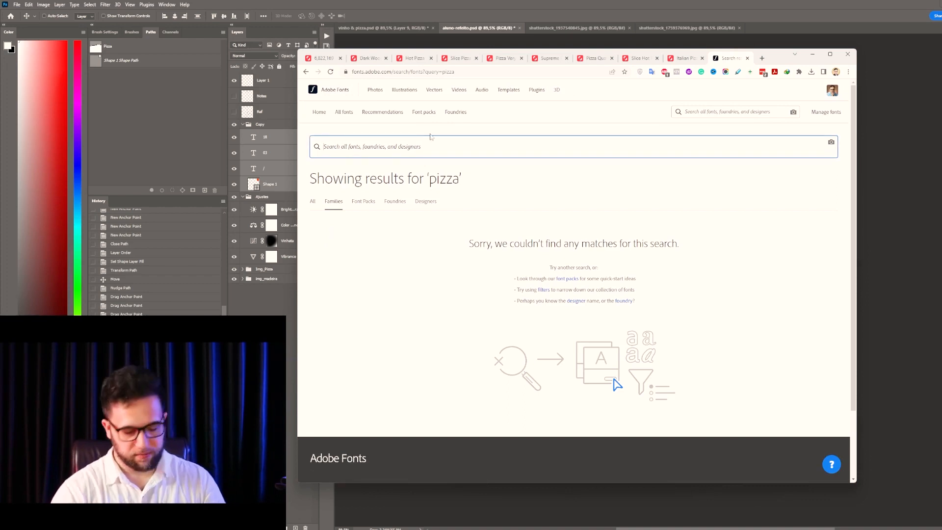
text(coursive)
key(Return)
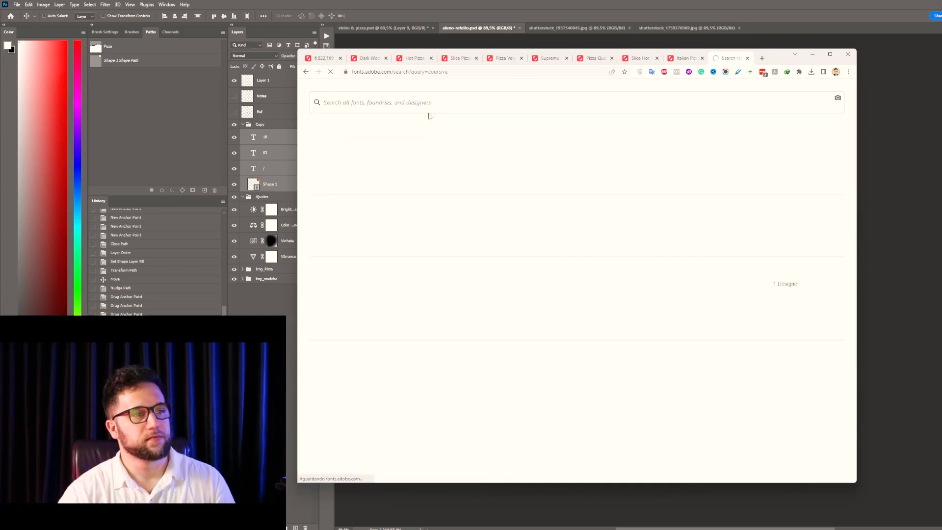
click(343, 144)
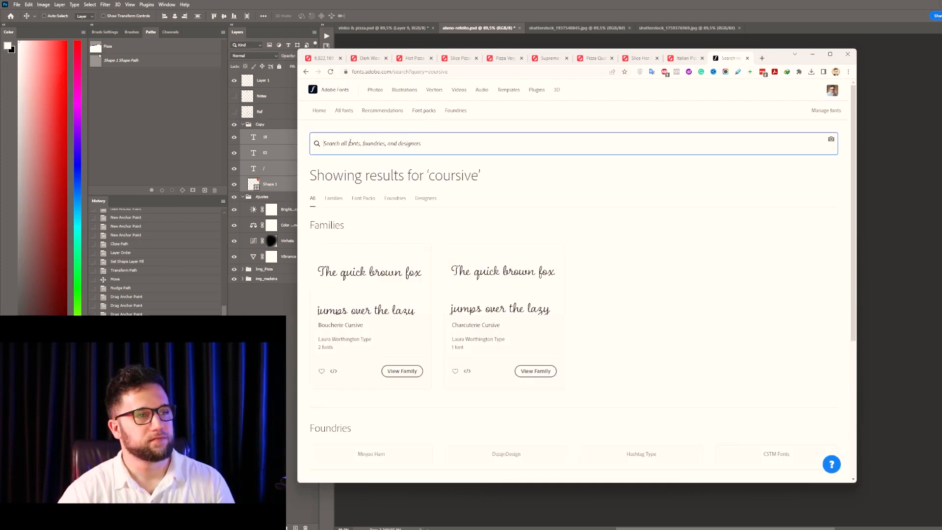
- Browse the full Adobe Fonts catalogue and preview every family with the sample text "pizza"
click(344, 114)
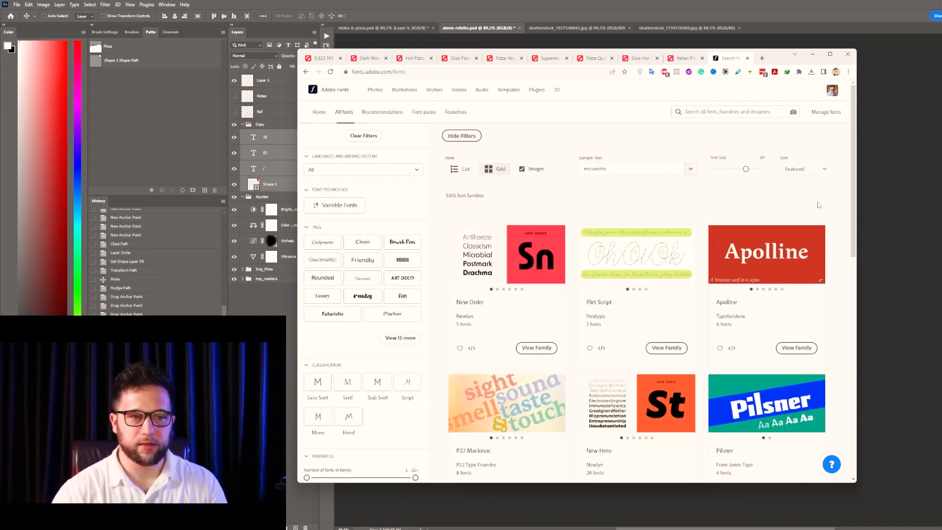
scroll(809, 287, down, 2)
scroll(815, 282, down, 2)
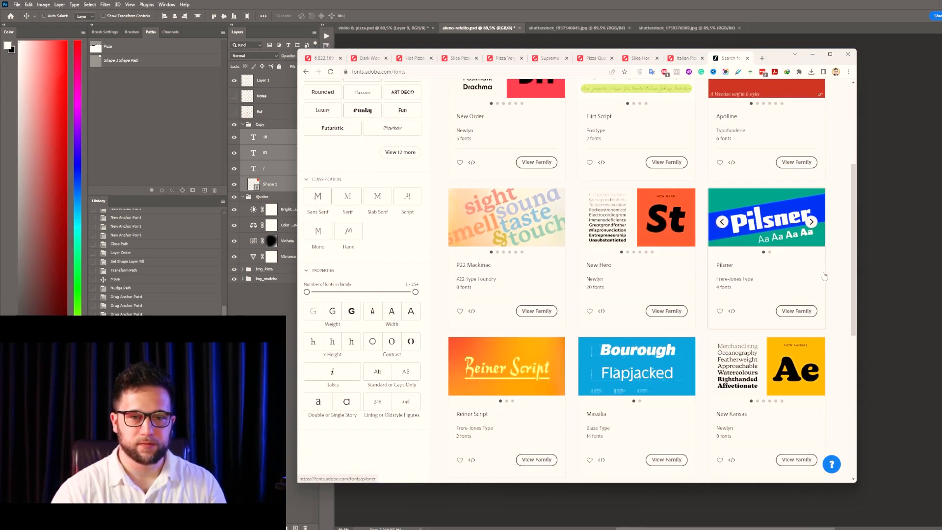
scroll(824, 276, up, 4)
drag(609, 169, 559, 137)
text(pizza)
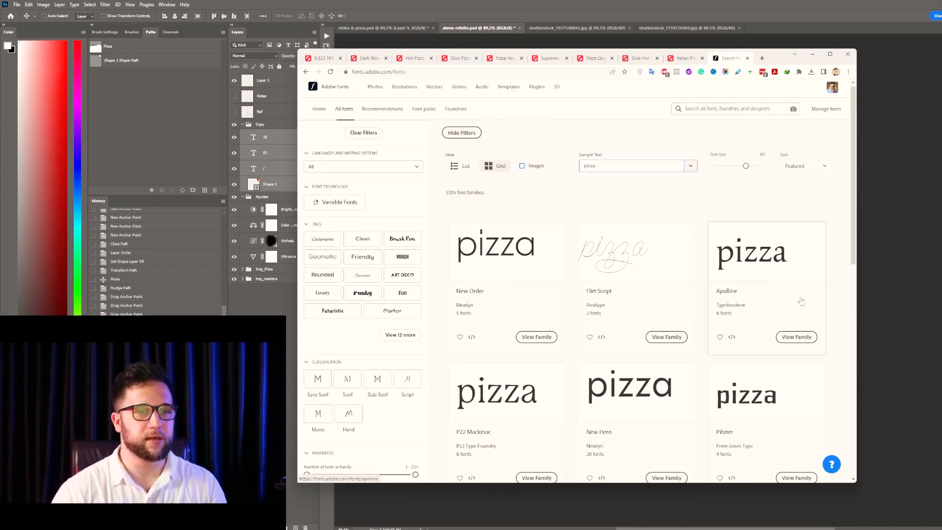
- Look through the first page of pizza font previews and open the Good Karma family in a new tab
scroll(831, 291, down, 3)
scroll(831, 291, down, 1)
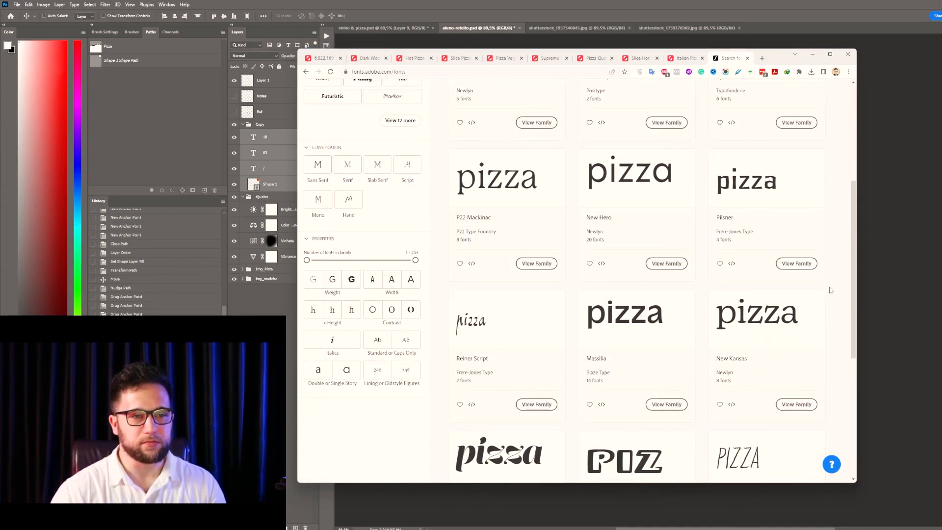
scroll(831, 291, down, 1)
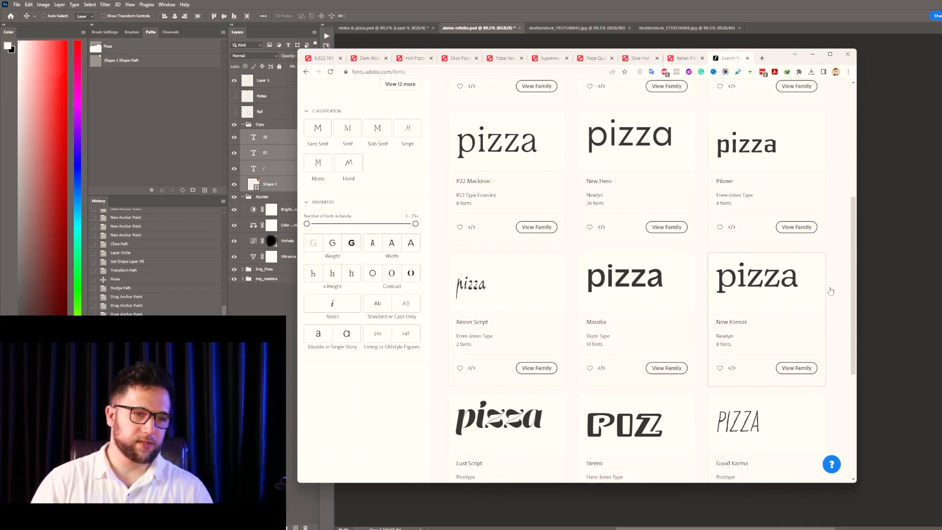
scroll(831, 290, down, 4)
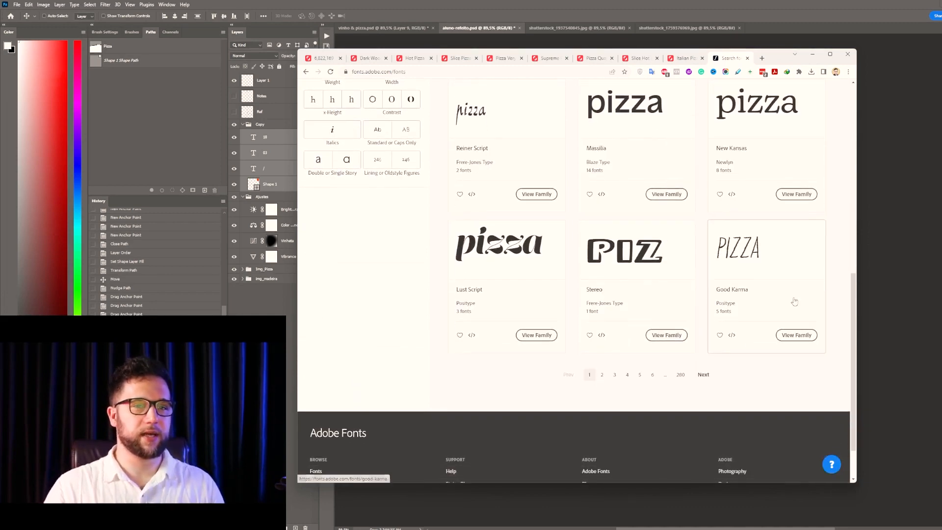
scroll(795, 301, up, 2)
scroll(790, 294, up, 1)
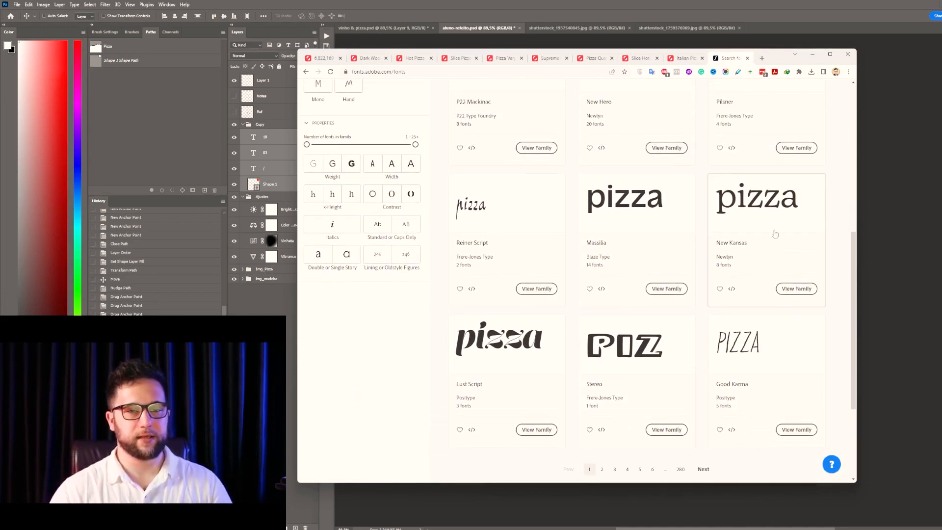
right_click(756, 347)
click(780, 352)
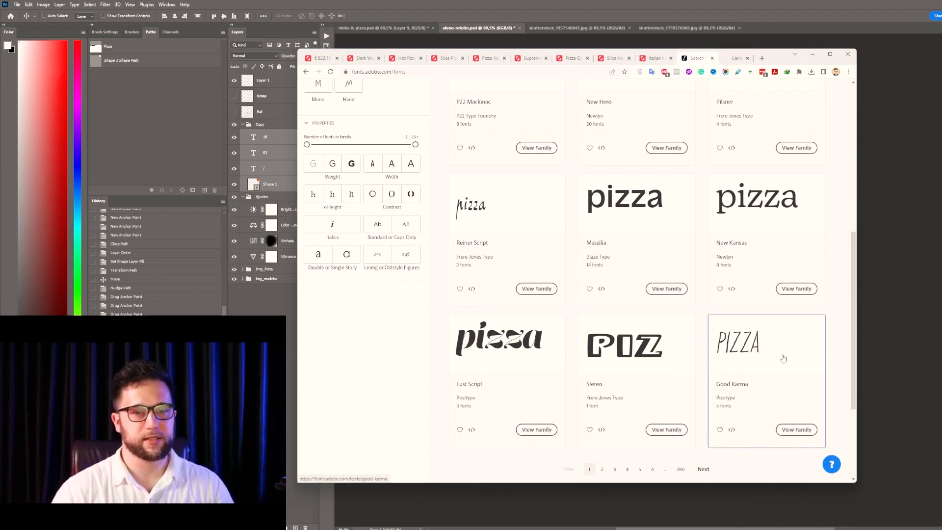
click(733, 59)
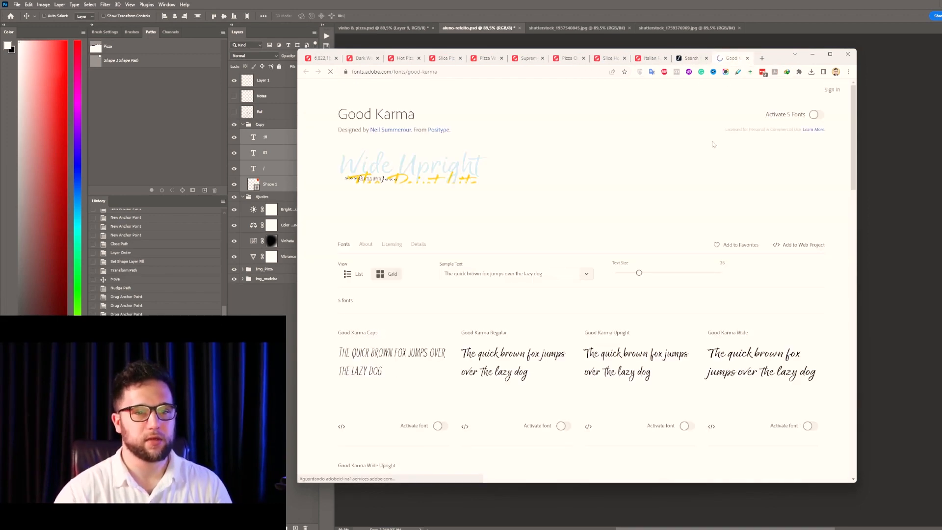
- Enlarge the sample text size on the Good Karma page to examine its styles
scroll(668, 180, down, 2)
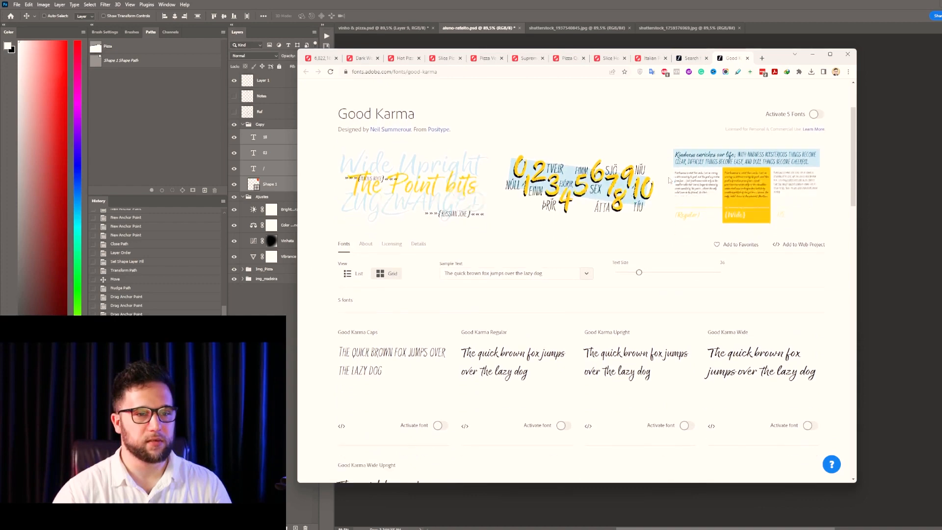
click(640, 198)
mouse_move(688, 207)
mouse_down()
mouse_move(696, 205)
mouse_move(667, 205)
mouse_move(679, 205)
mouse_up()
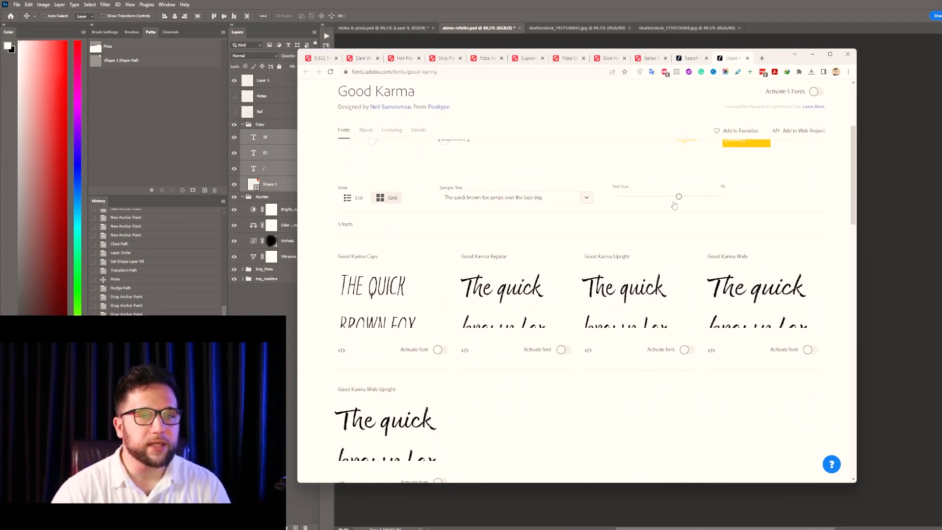
- Return to the catalogue, examine page 2 of the pizza font previews, and switch back to Photoshop
click(691, 59)
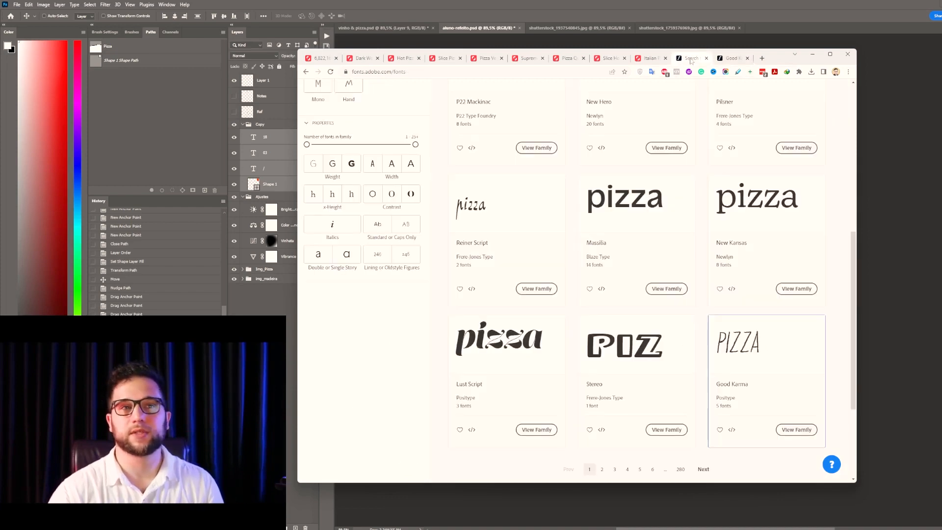
scroll(761, 389, down, 2)
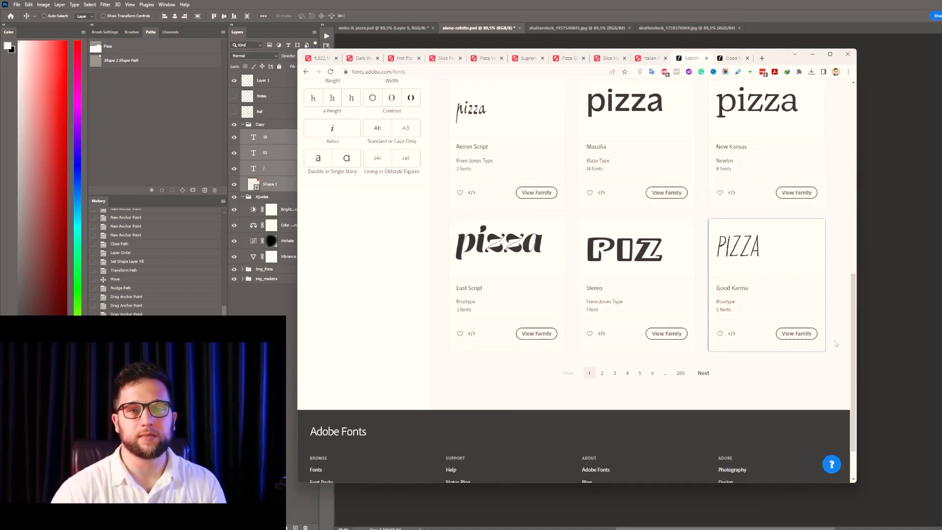
click(703, 372)
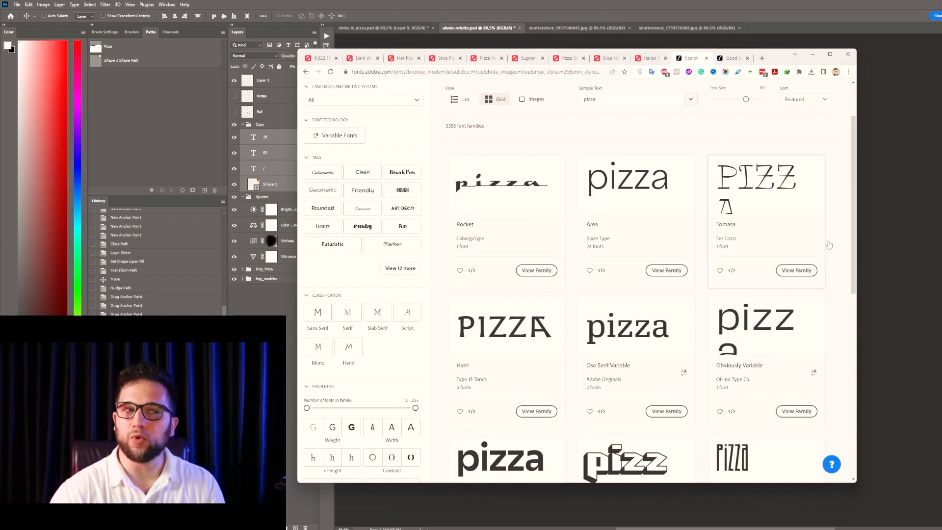
scroll(822, 264, down, 2)
scroll(822, 264, down, 6)
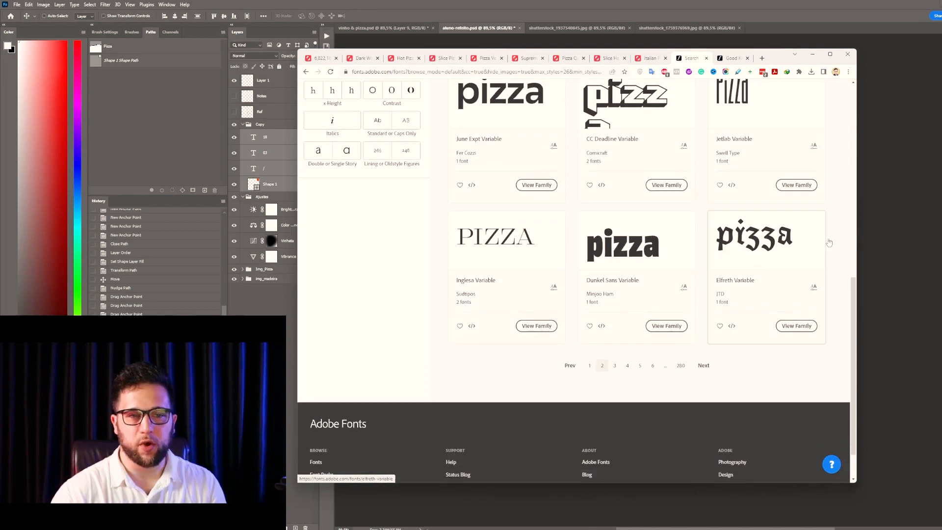
click(767, 13)
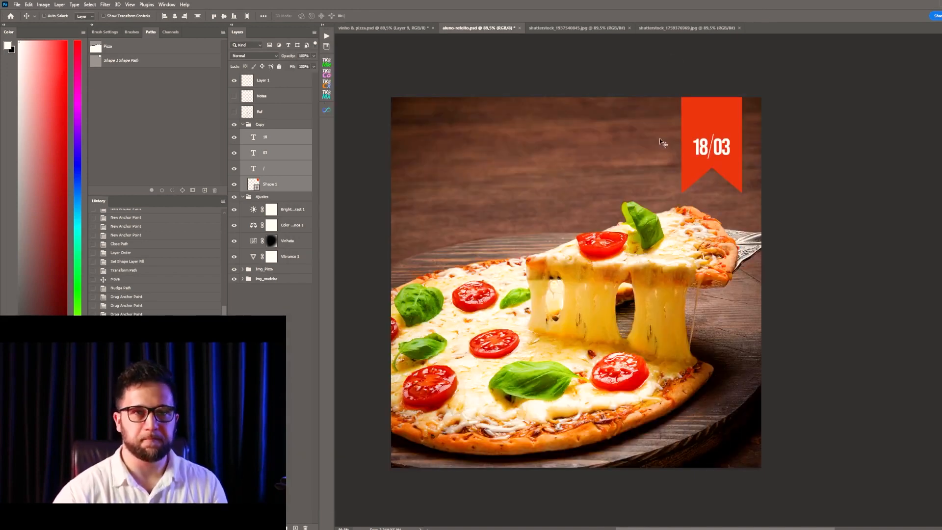
- Add a brightening Curves adjustment above the red ribbon shape, clip it to the ribbon and invert its mask to black
click(254, 184)
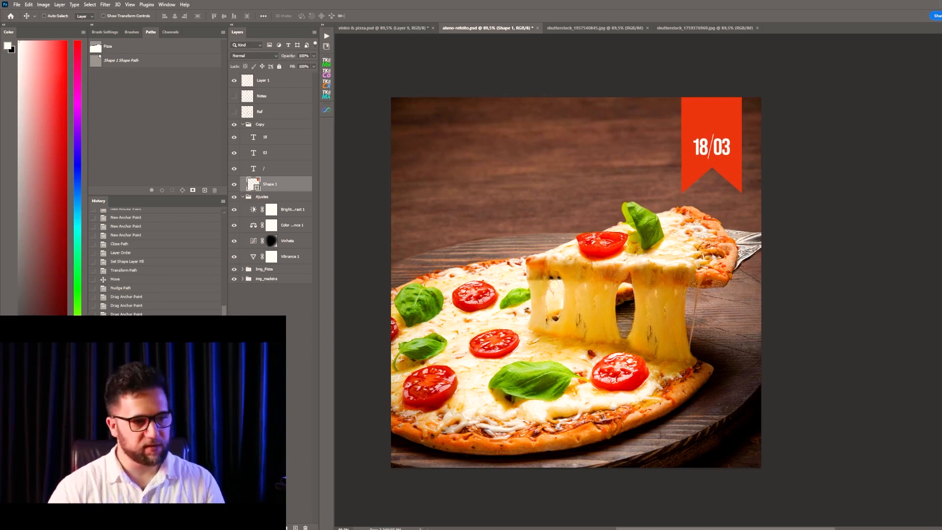
click(274, 528)
click(300, 430)
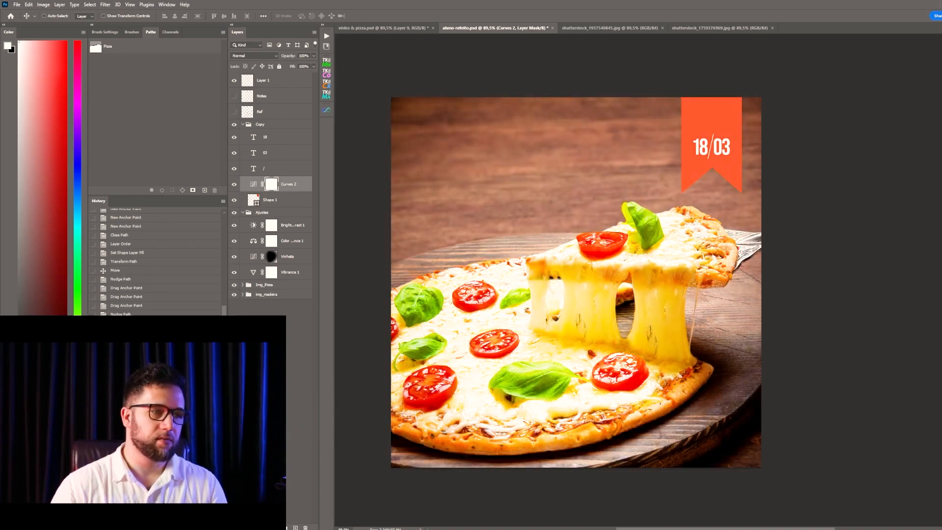
key(ctrl+alt+g)
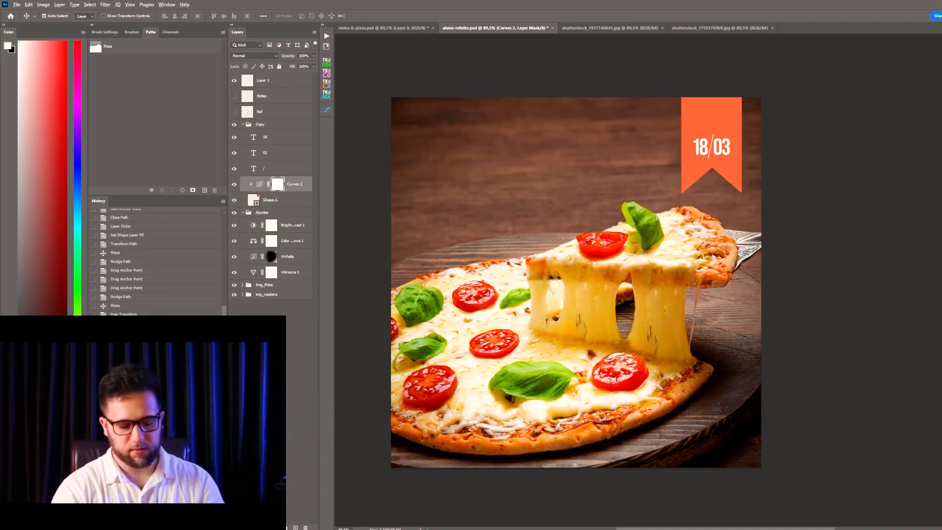
key(ctrl+i)
- Lighten the ribbon's left side with repeated low-opacity white gradients on the Curves mask and compare the ribbon with and without the adjustment
key(b)
scroll(620, 211, up, 3)
key(g)
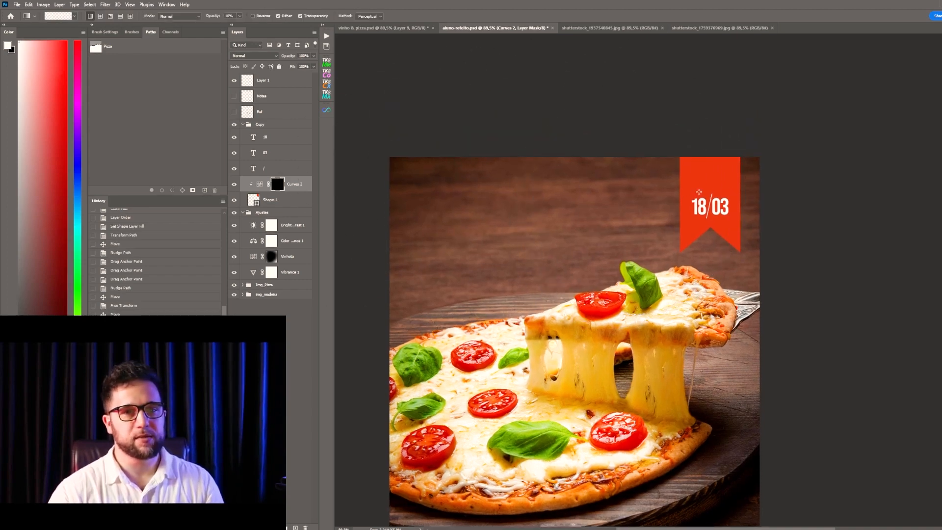
drag(551, 158, 790, 240)
drag(571, 140, 835, 206)
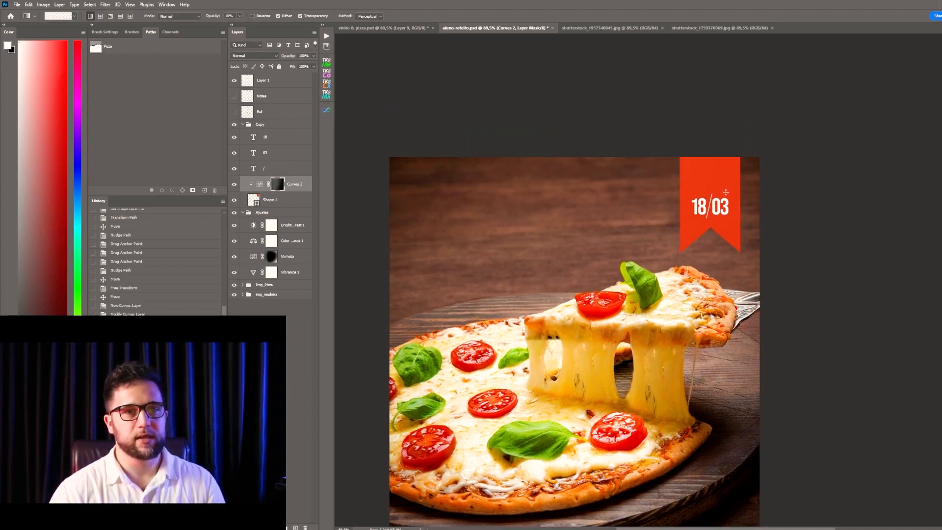
drag(612, 166, 781, 190)
drag(643, 167, 818, 199)
drag(610, 162, 756, 196)
drag(639, 165, 770, 196)
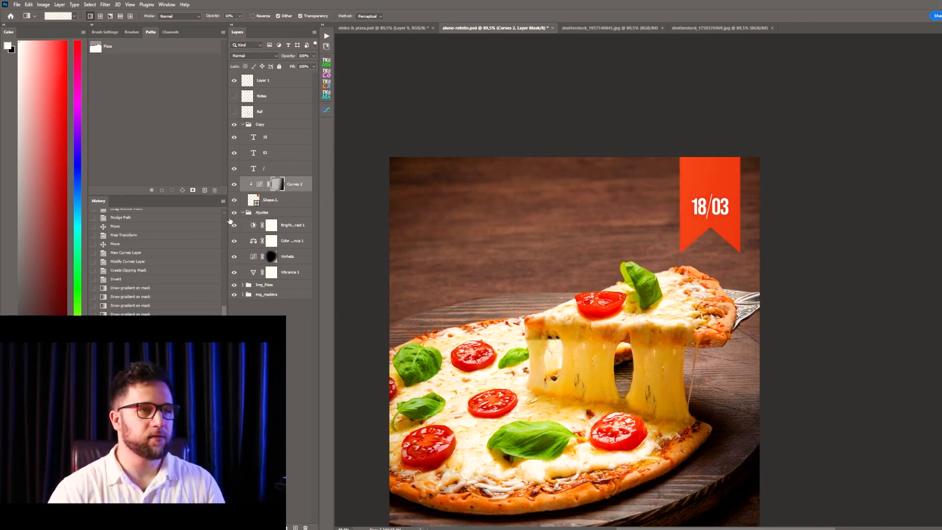
click(234, 184)
click(234, 184)
click(234, 184)
click(234, 185)
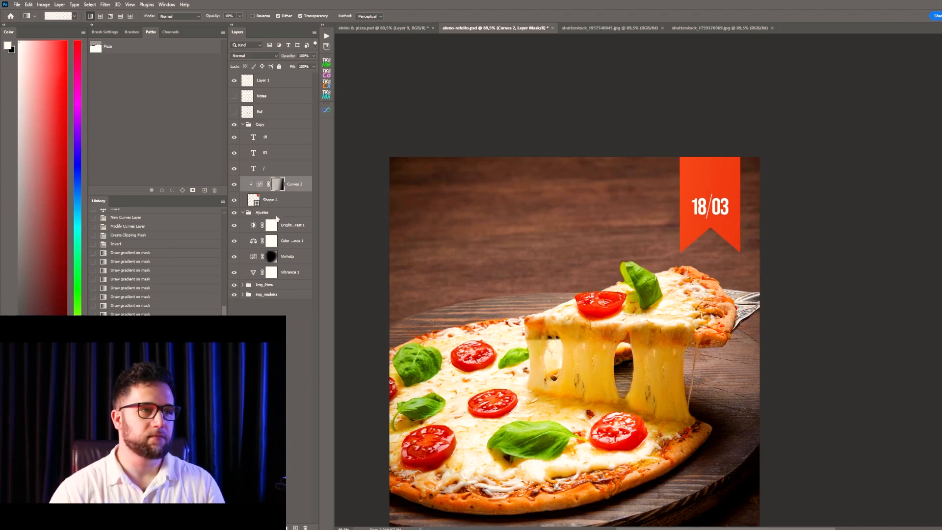
- Duplicate the ribbon's clipped Curves adjustment, keep the copy below it, and name the upper one Light and the lower one shadow
click(287, 200)
click(295, 189)
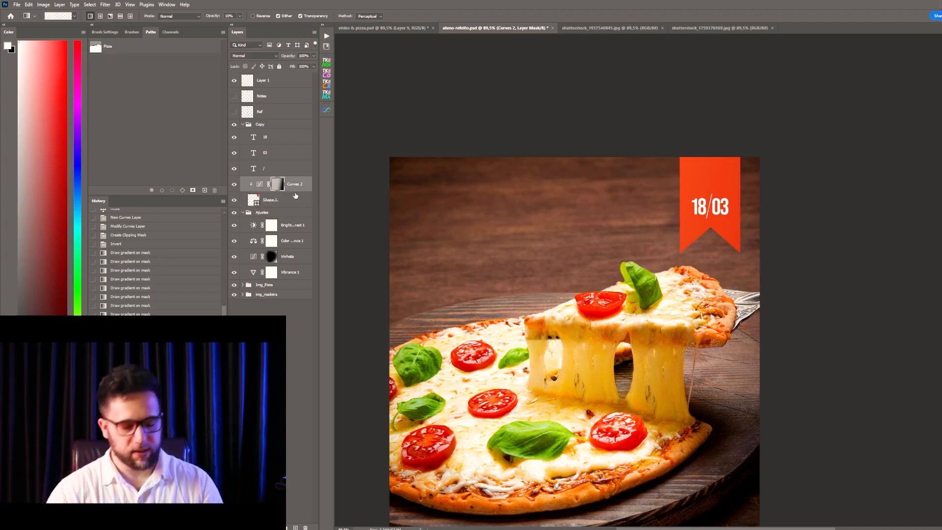
key(ctrl+j)
drag(298, 186, 297, 202)
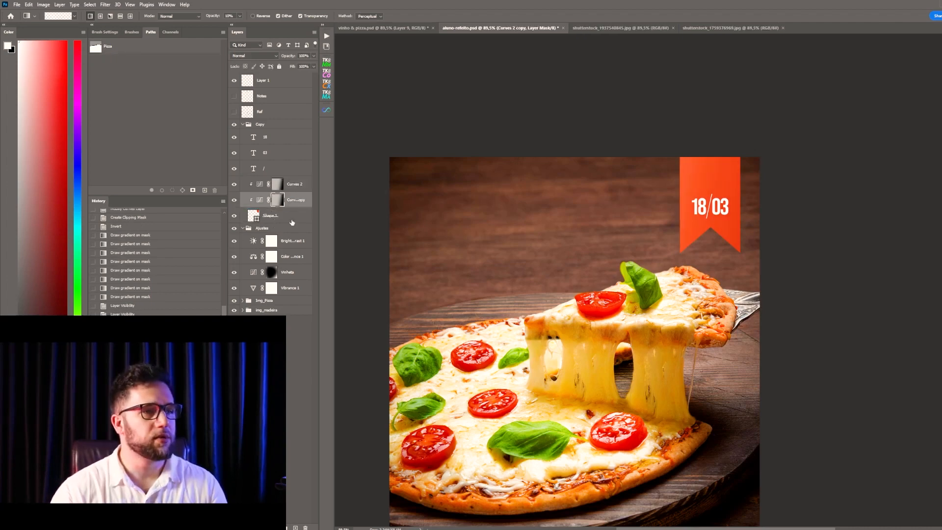
double_click(294, 184)
text(Light)
key(Return)
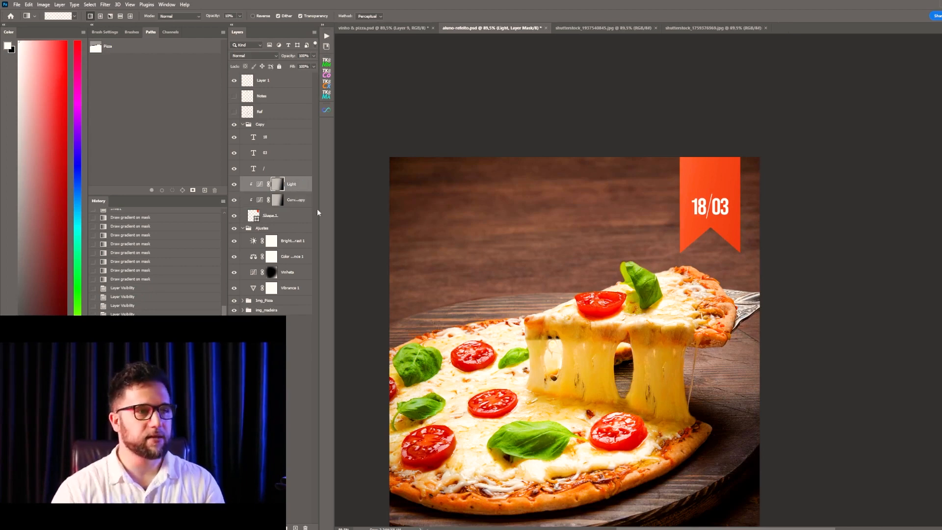
double_click(294, 200)
text(shadow)
key(Return)
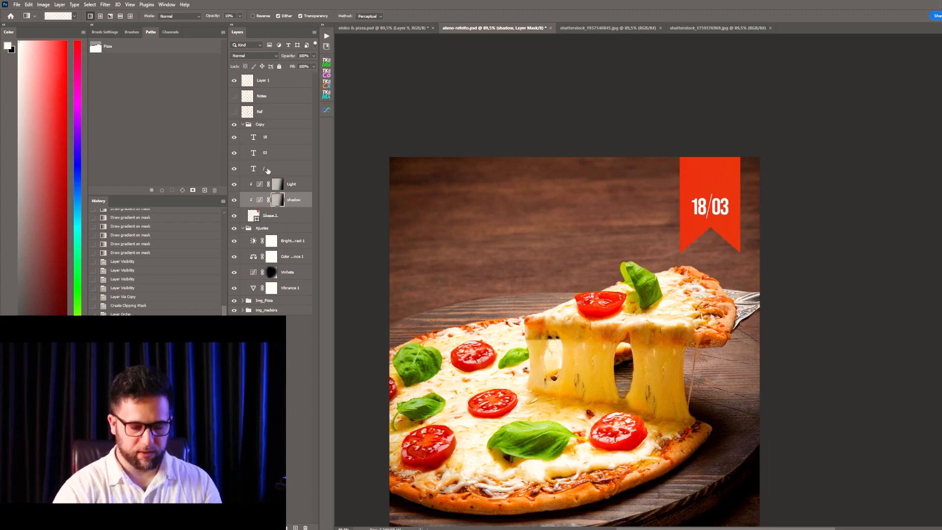
- Fill the shadow adjustment's mask with black and reveal the darkening from the ribbon's lower right using repeated diagonal gradients
key(ctrl+bracketright)
drag(285, 191, 278, 203)
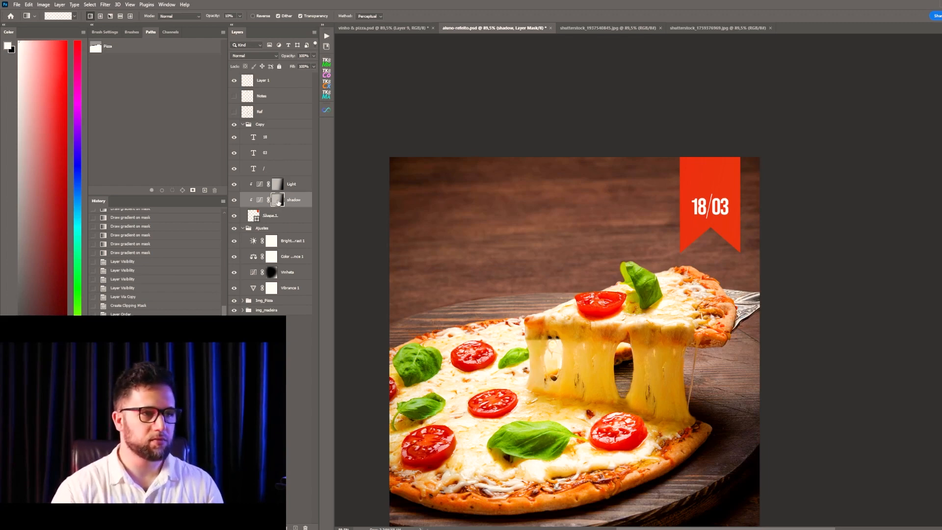
key(ctrl+BackSpace)
drag(802, 290, 677, 159)
drag(787, 240, 651, 190)
drag(797, 224, 687, 189)
drag(786, 207, 674, 190)
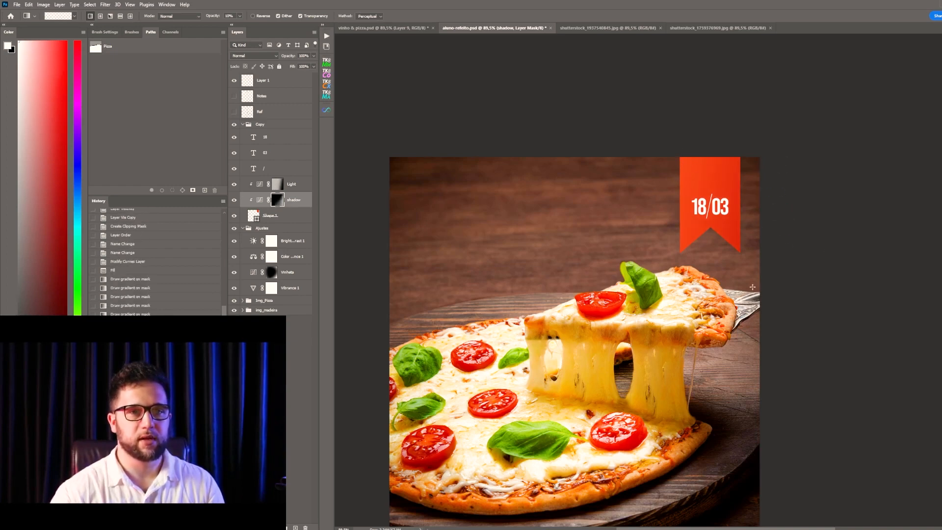
- Deepen the shading around the ribbon's outer edges with large soft brush dabs on the shadow mask
key(b)
alt+right_click(735, 245)
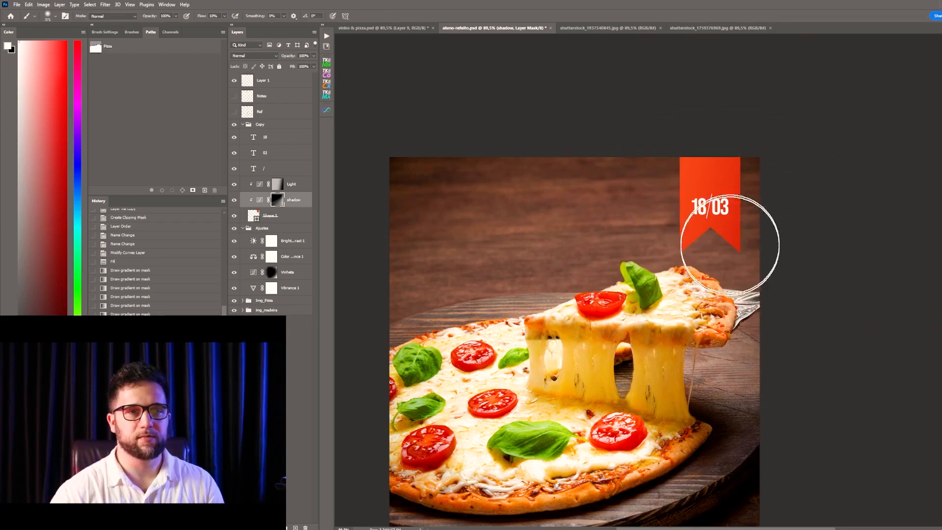
click(766, 272)
click(763, 270)
click(763, 271)
click(675, 281)
click(669, 262)
click(657, 251)
click(664, 217)
click(774, 195)
click(765, 166)
click(769, 258)
click(772, 267)
key(v)
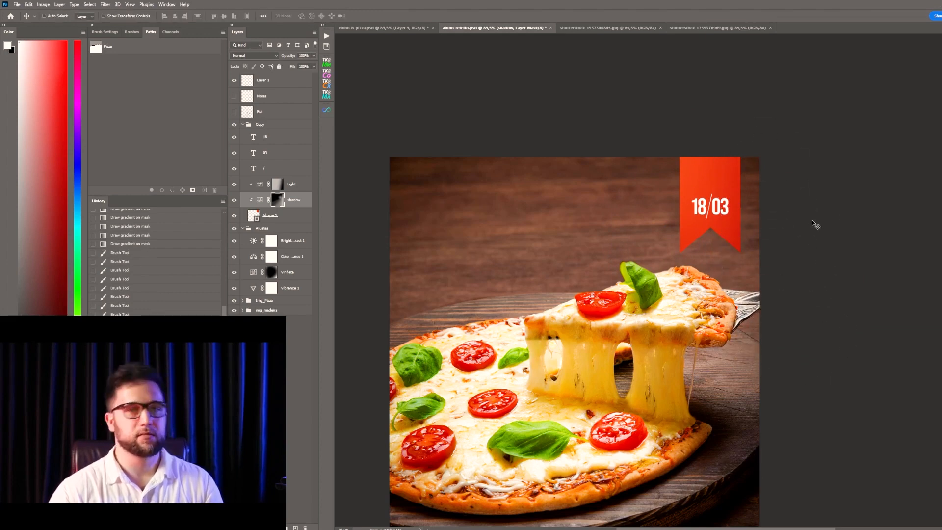
drag(770, 231, 731, 236)
drag(687, 176, 711, 238)
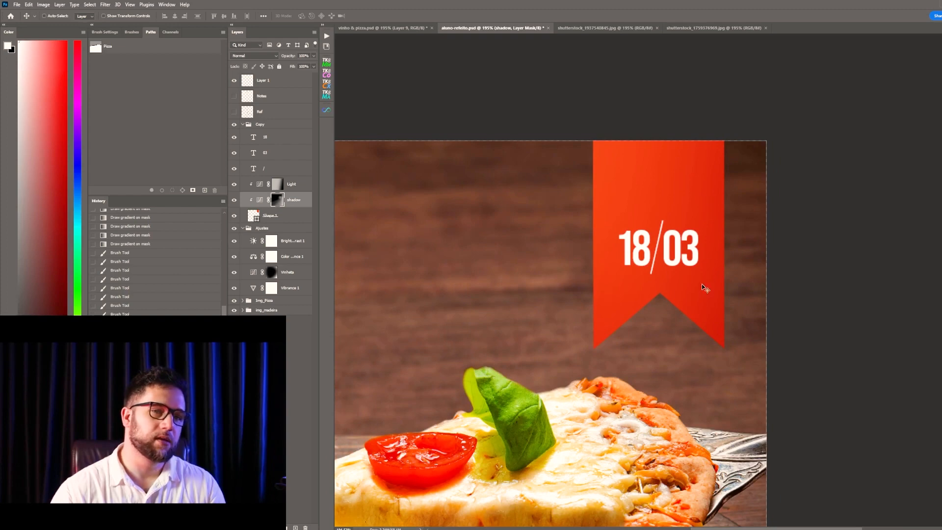
- Duplicate the ribbon shape, clip the copy to the original ribbon and convert it to a smart object
click(274, 215)
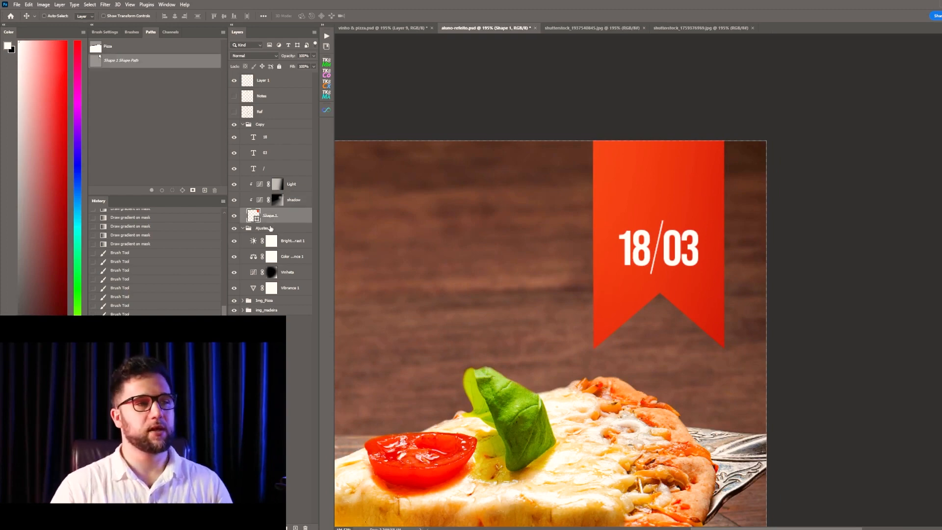
key(ctrl+j)
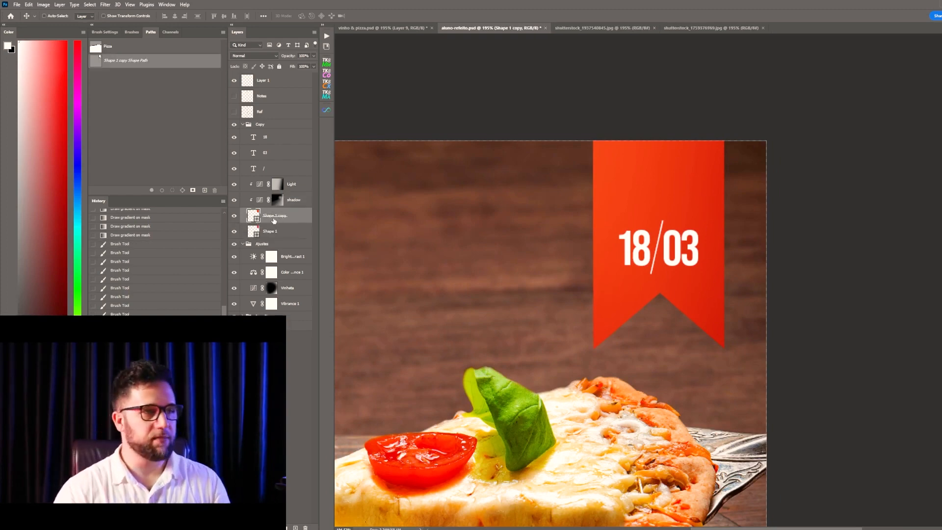
key(ctrl+alt+g)
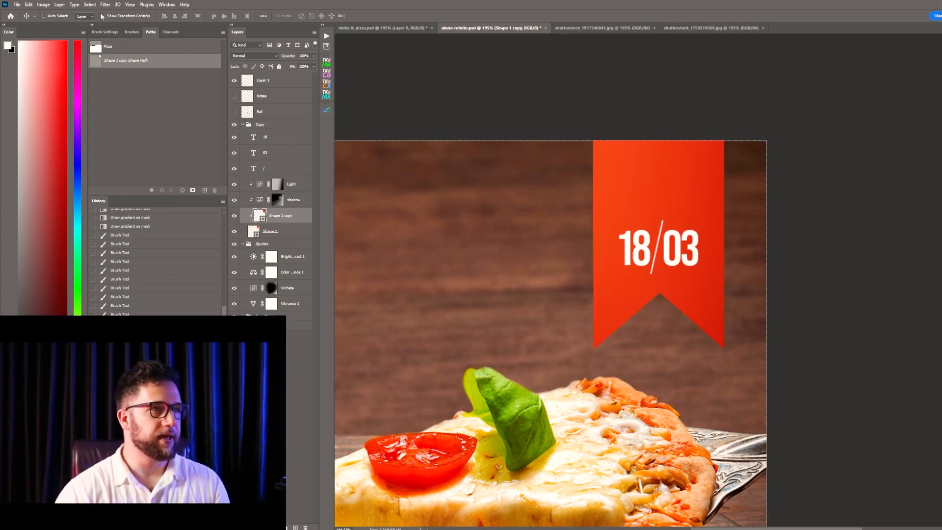
right_click(296, 213)
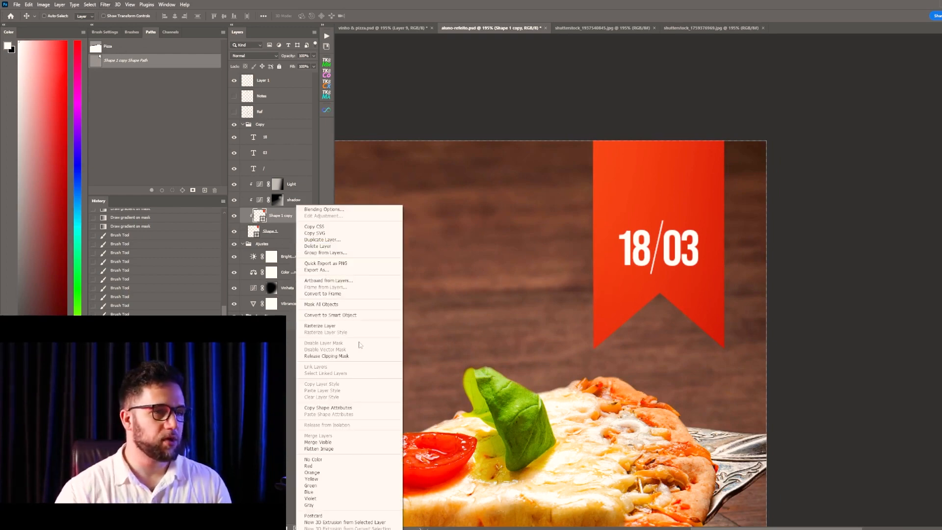
click(351, 315)
- Apply an Add Noise filter with uniform distribution to the ribbon's smart object and lower that layer's opacity to soften the grain
click(105, 5)
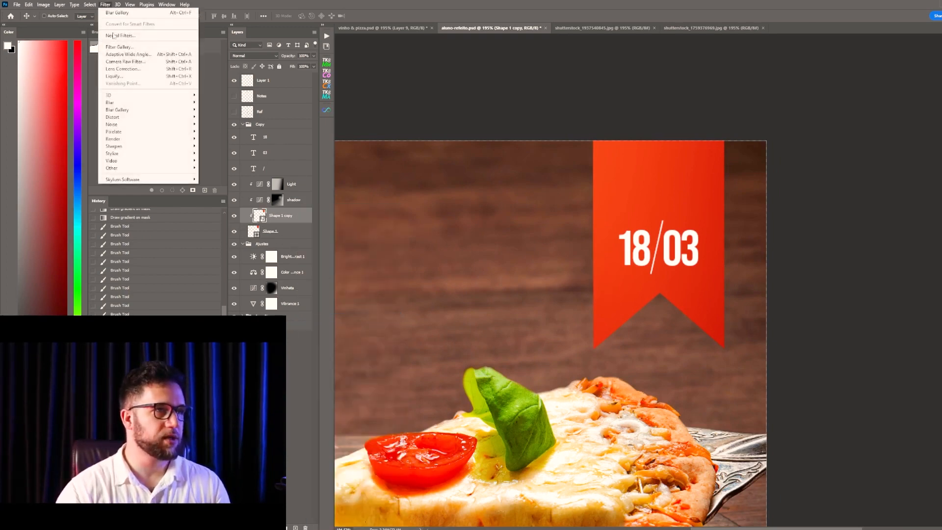
mouse_move(135, 126)
click(223, 127)
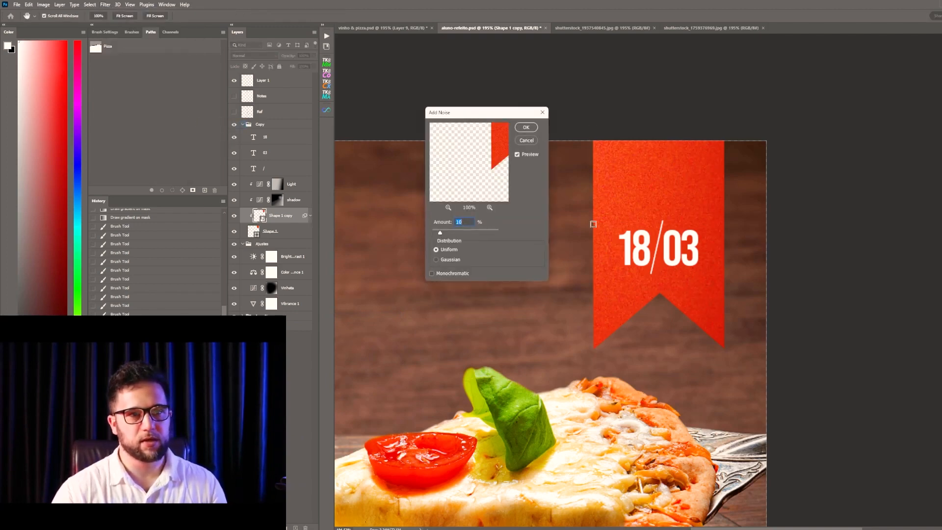
click(528, 128)
key(z)
mouse_move(502, 184)
mouse_down()
mouse_move(481, 181)
mouse_move(504, 175)
mouse_move(494, 175)
mouse_up()
key(v)
drag(288, 57, 291, 56)
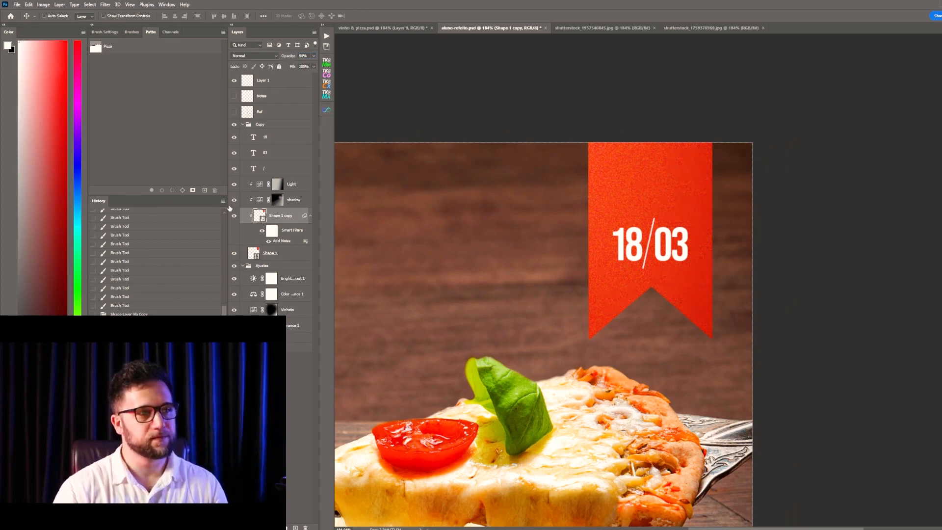
click(310, 216)
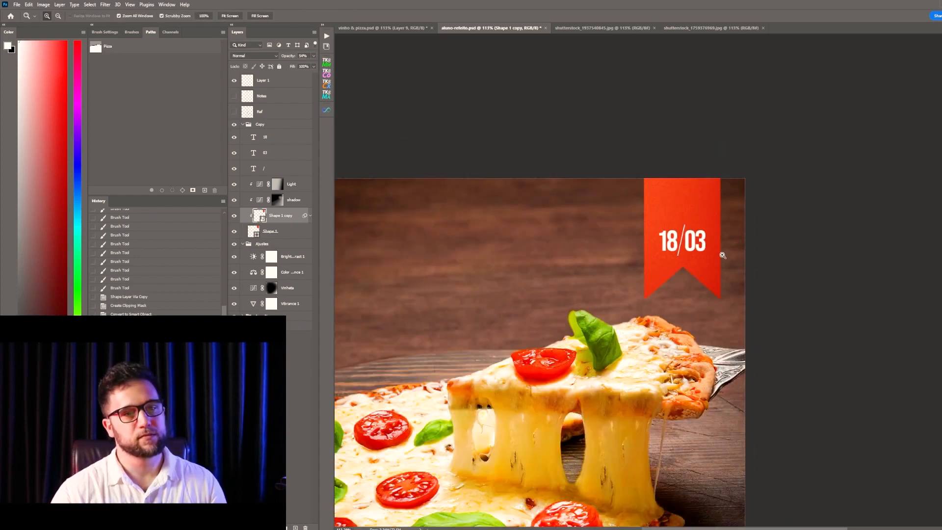
- Move the 18, 03 and slash text layers slightly higher on the ribbon and scale them together to about 109%
click(282, 139)
shift+click(280, 168)
drag(682, 248, 712, 212)
key(ctrl+t)
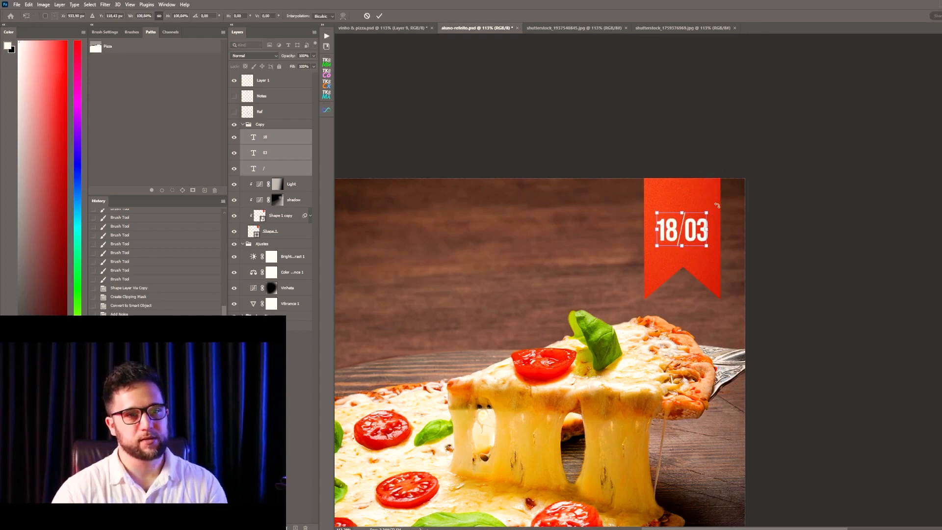
key(Return)
key(z)
scroll(721, 216, down, 3)
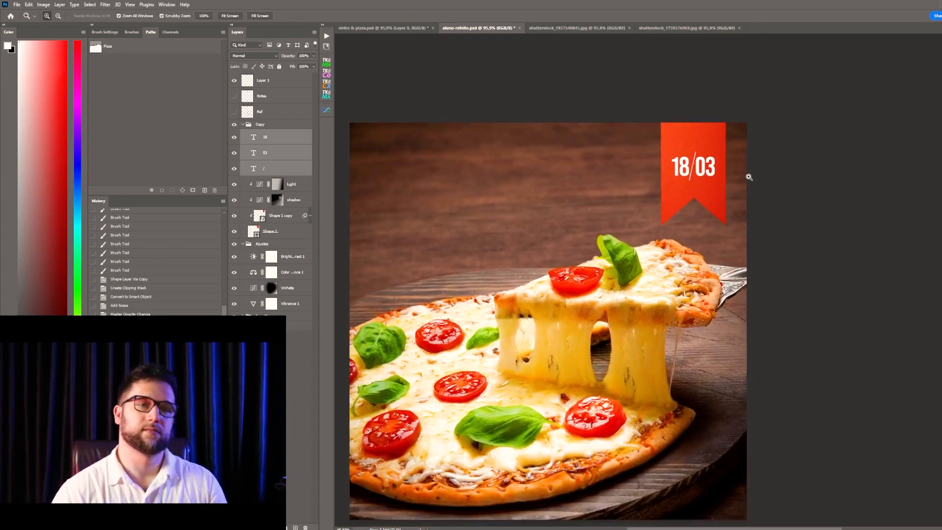
key(v)
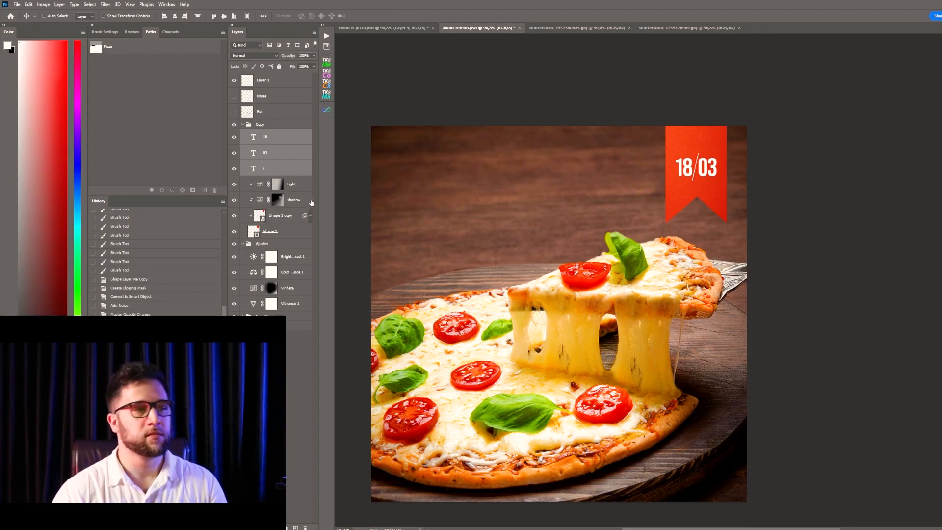
- Duplicate the base ribbon shape and scale the copy down slightly so its outline sits just inside the ribbon's edges
click(288, 222)
click(286, 235)
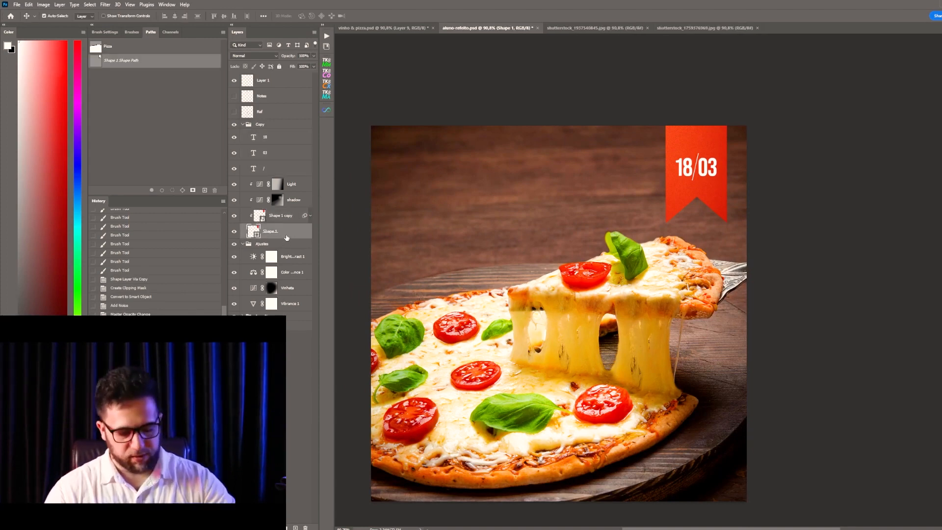
key(ctrl+j)
key(ctrl+t)
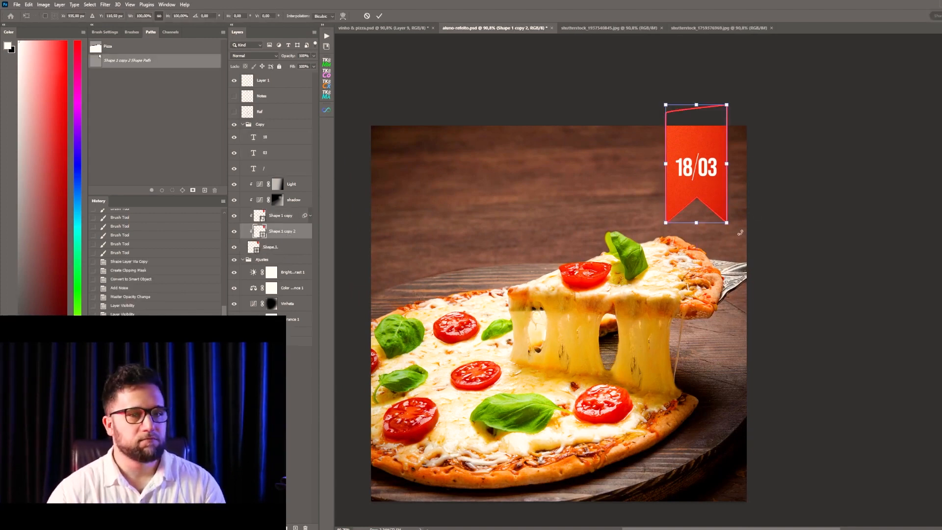
drag(727, 225, 766, 198)
key(Return)
key(z)
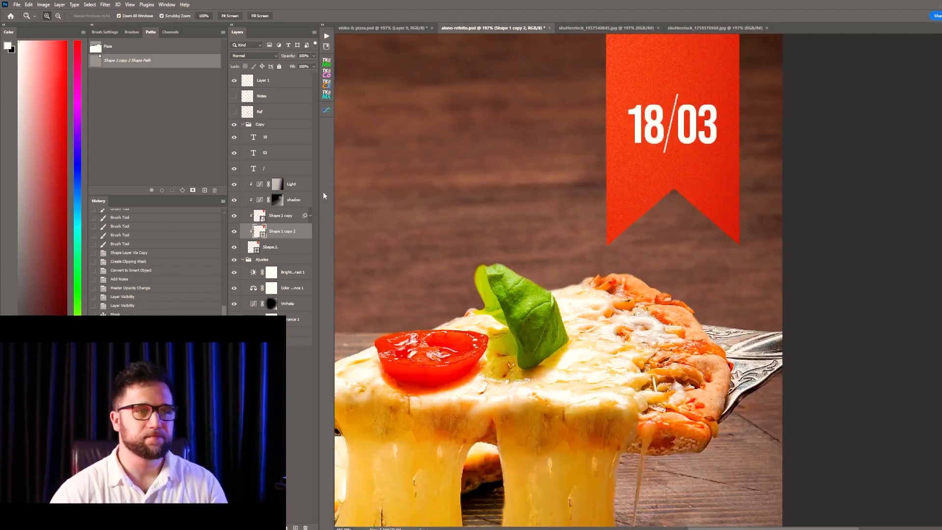
- Give the inner ribbon copy a white stroke and remove its fill
key(u)
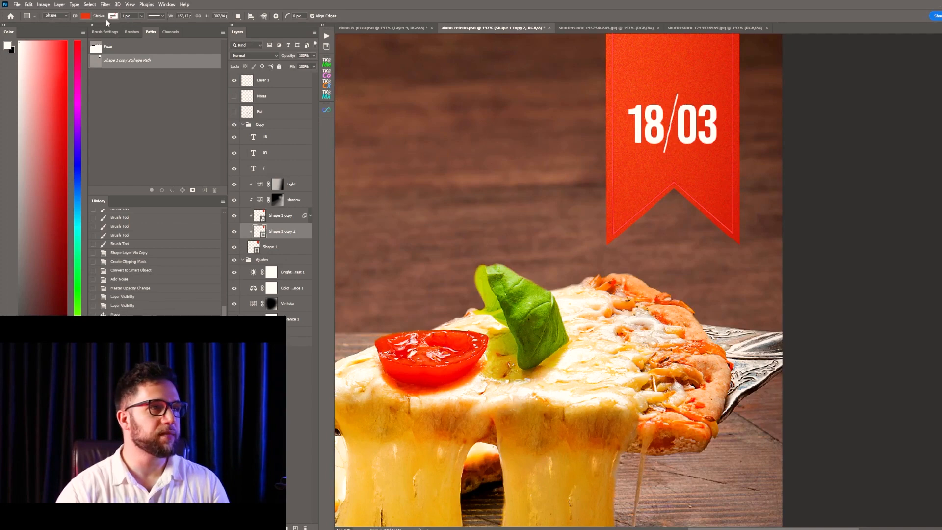
click(108, 17)
click(72, 56)
click(85, 16)
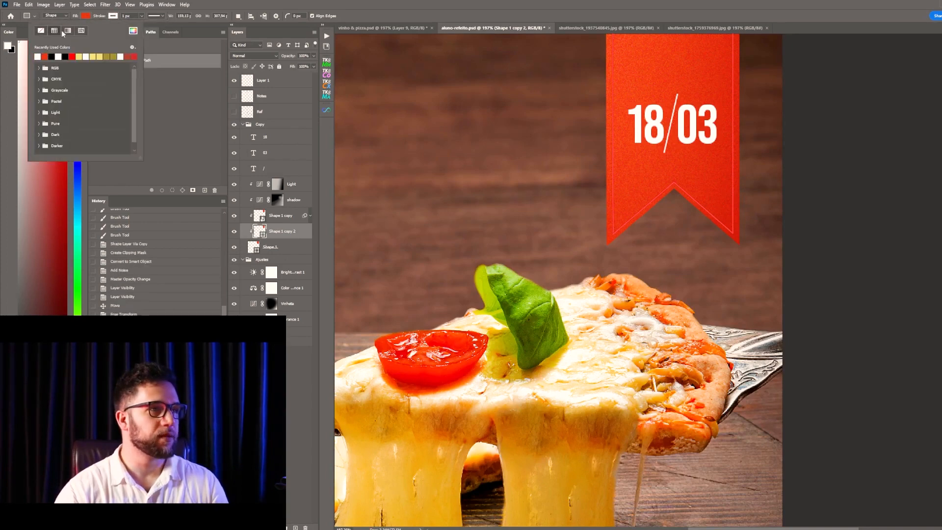
click(41, 30)
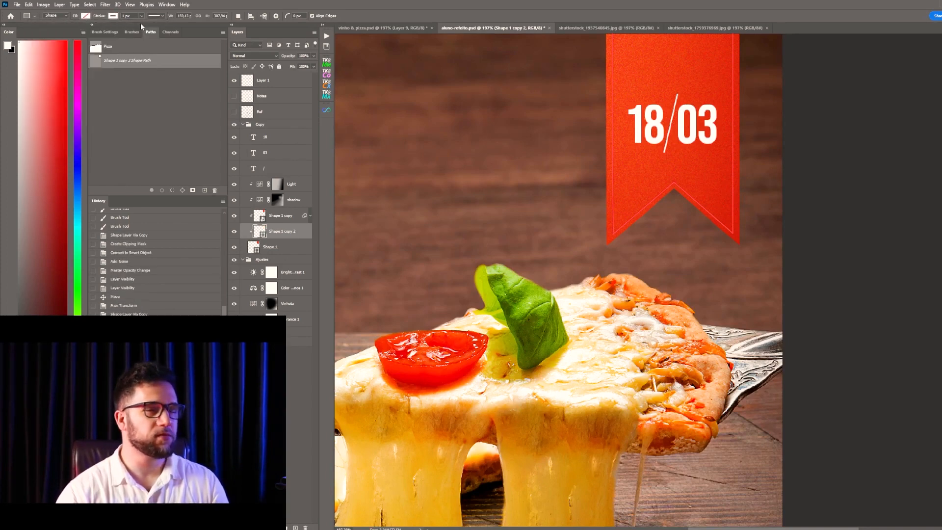
click(114, 18)
click(114, 19)
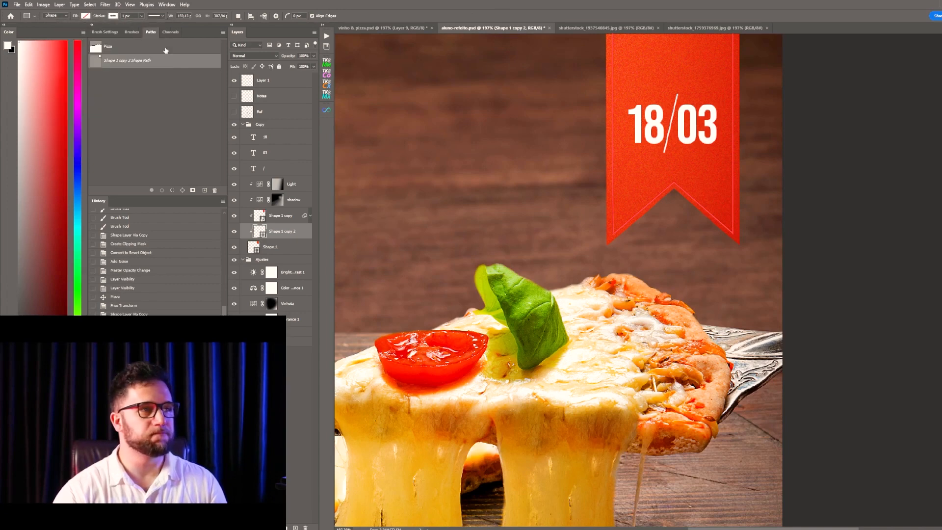
key(a)
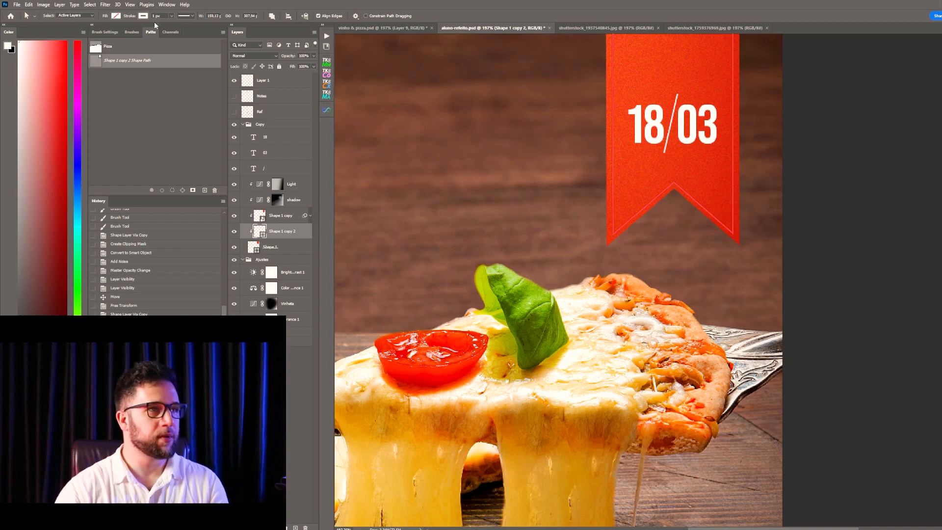
- Make the inner ribbon outline a dashed line and set its stroke width to 2 px
click(189, 16)
click(178, 52)
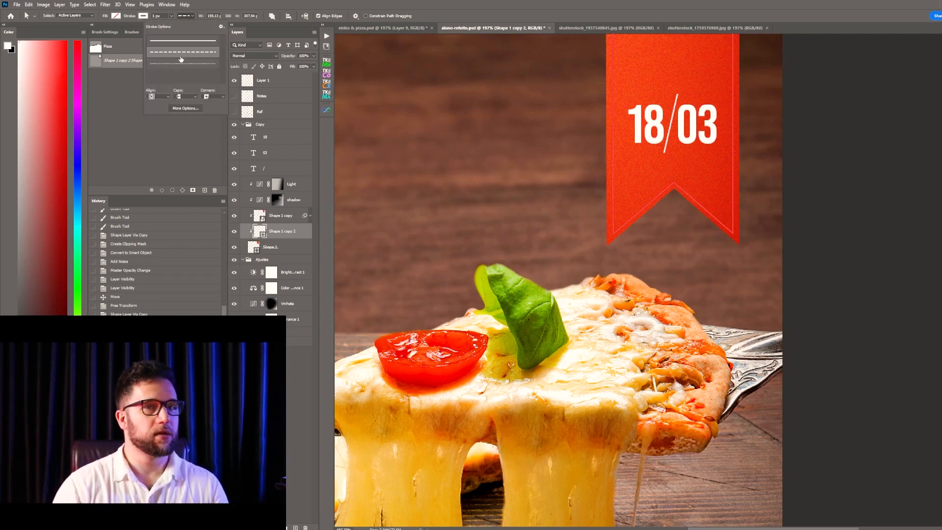
click(193, 17)
key(z)
click(747, 194)
scroll(747, 195, up, 3)
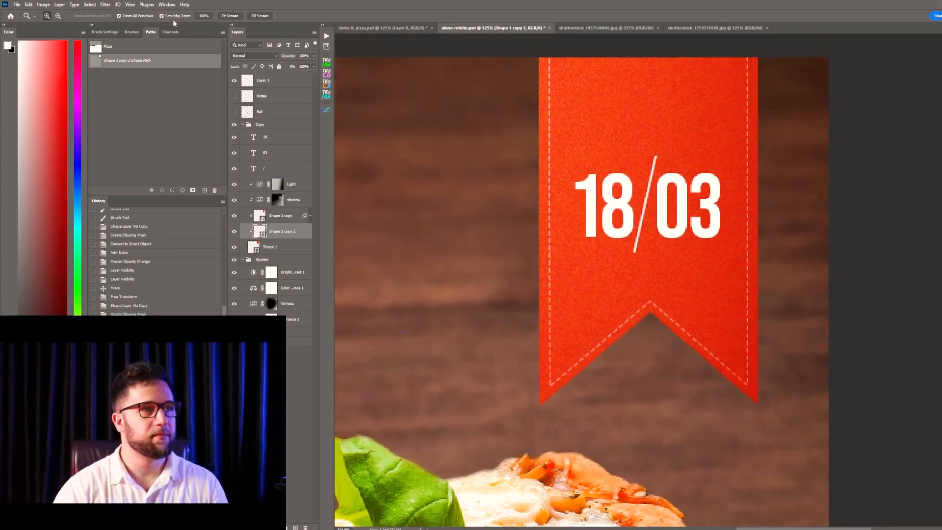
key(a)
key(Up)
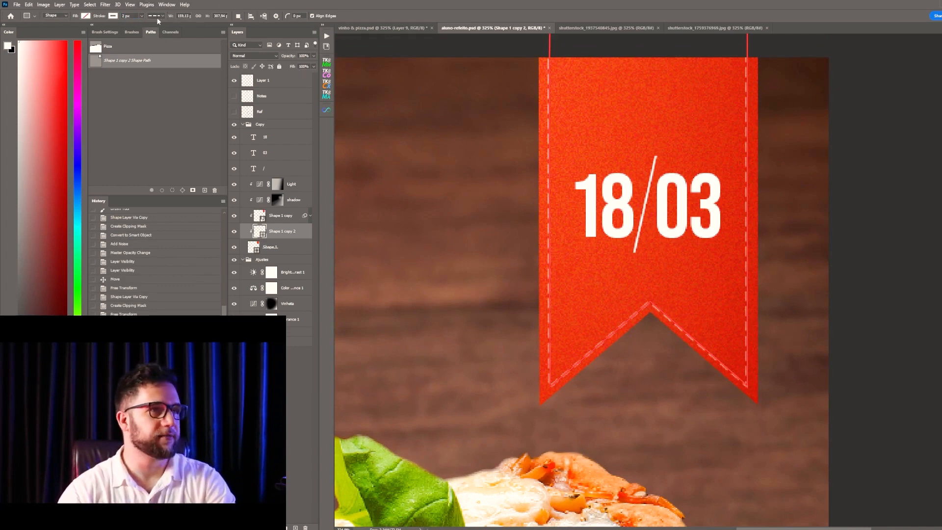
- Nudge the dashed outline's two lower corner points slightly outward and its notch point slightly up
key(a)
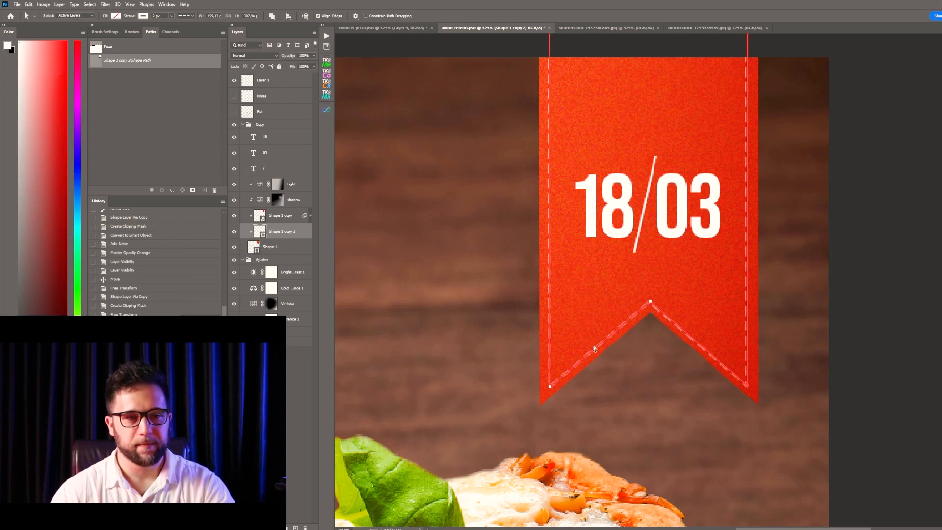
drag(565, 416, 543, 359)
key(Left)
key(Left)
drag(780, 419, 745, 362)
key(Right)
key(Right)
drag(655, 269, 628, 344)
key(Up)
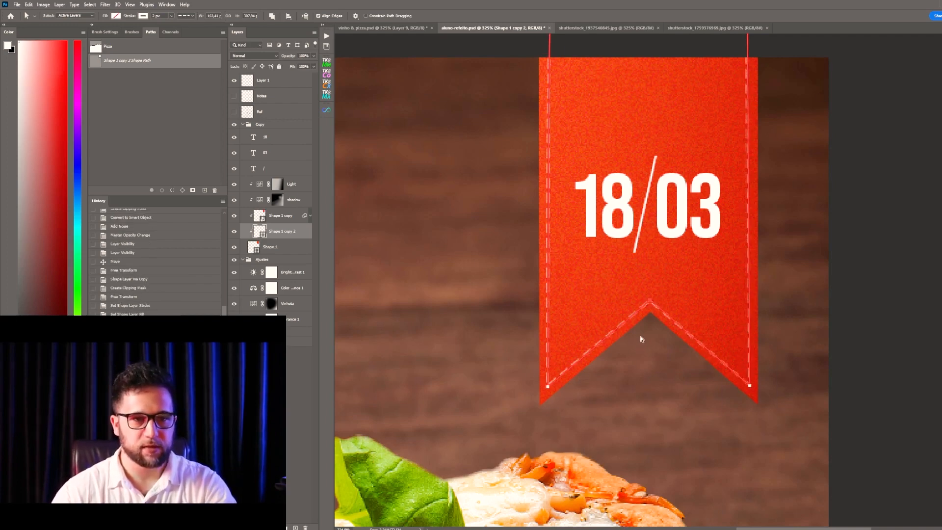
key(Return)
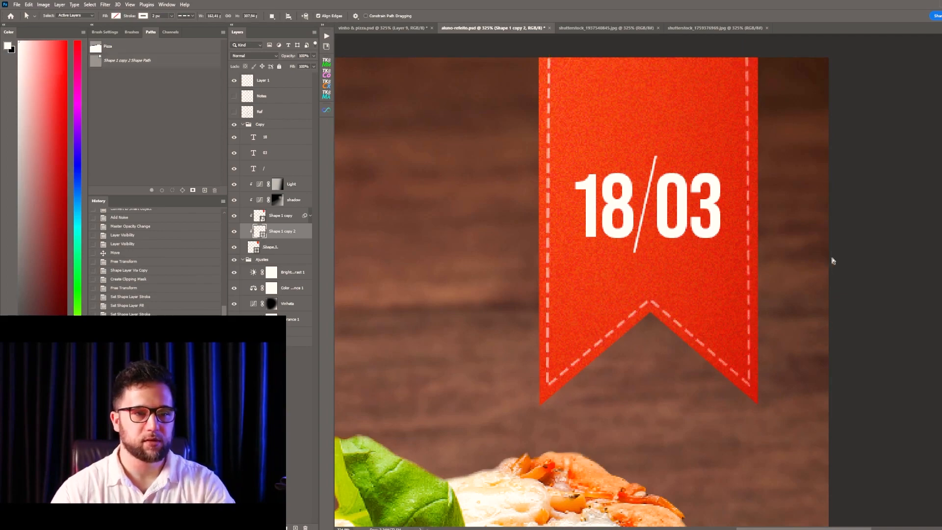
- Reorder the dashed outline layer to sit directly below the shadow layer and above the grainy ribbon copy
key(z)
drag(799, 261, 804, 313)
key(v)
drag(289, 234, 289, 177)
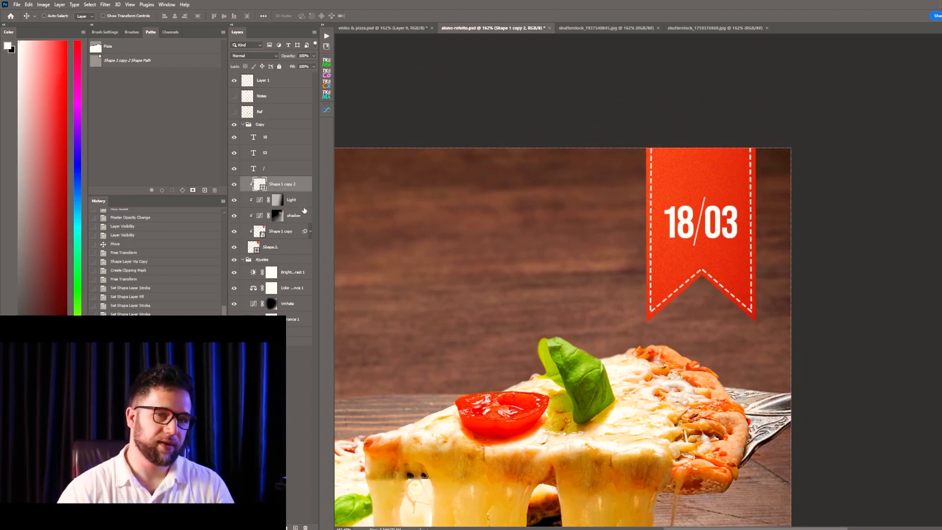
drag(289, 191, 288, 225)
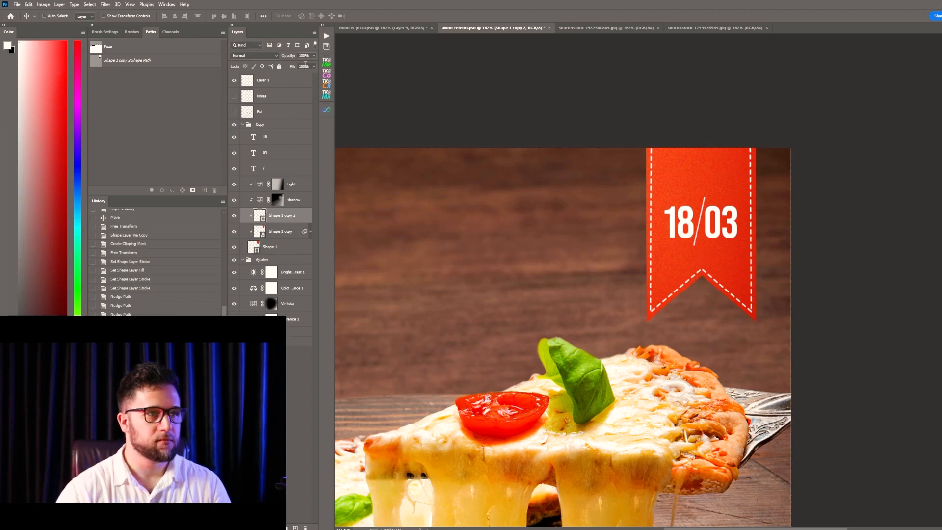
- Try several fill opacities on the dashed outline layer and set its fill to 70%
key(shift+3)
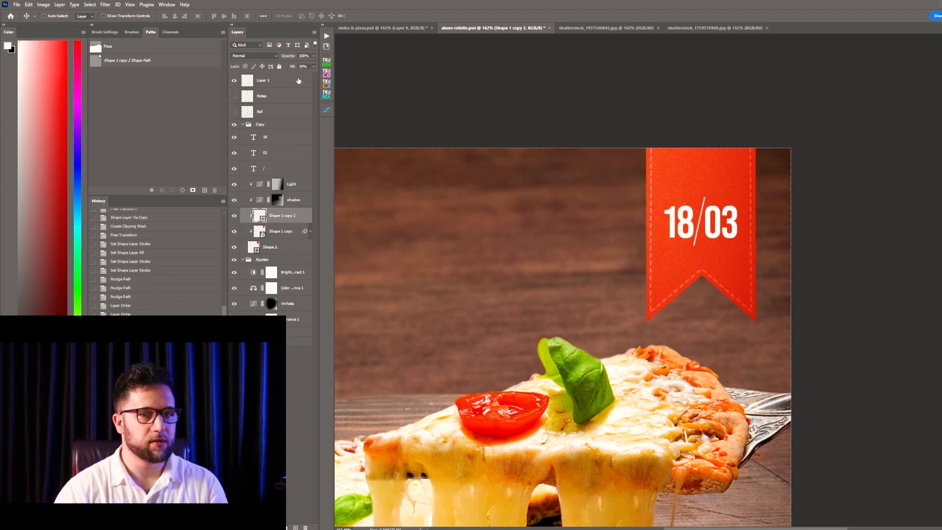
key(shift+7)
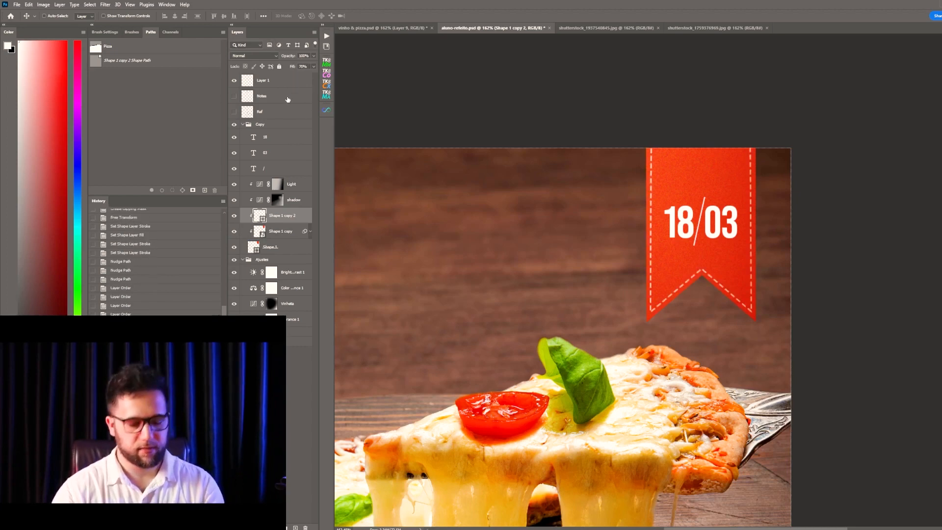
key(shift+9)
key(shift+7)
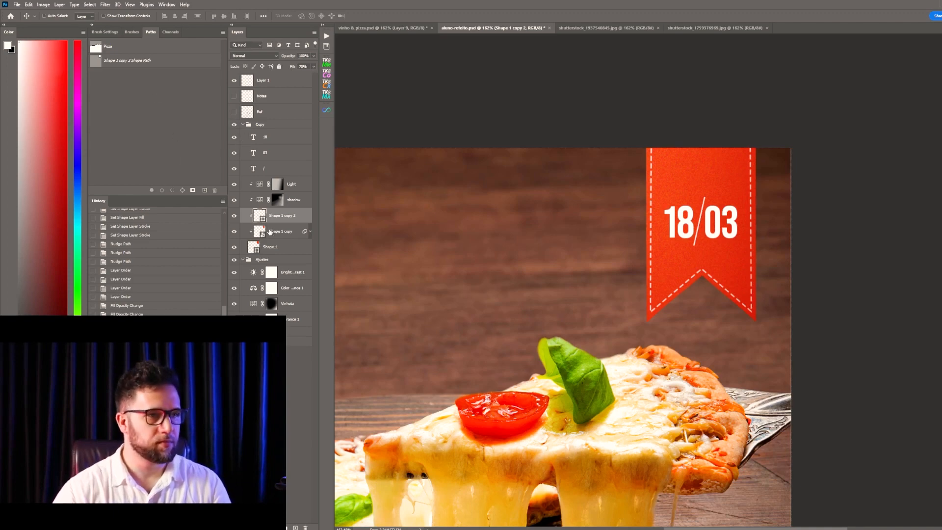
- Try progressively longer dashes in the dashed outline's detailed stroke options
key(u)
click(156, 15)
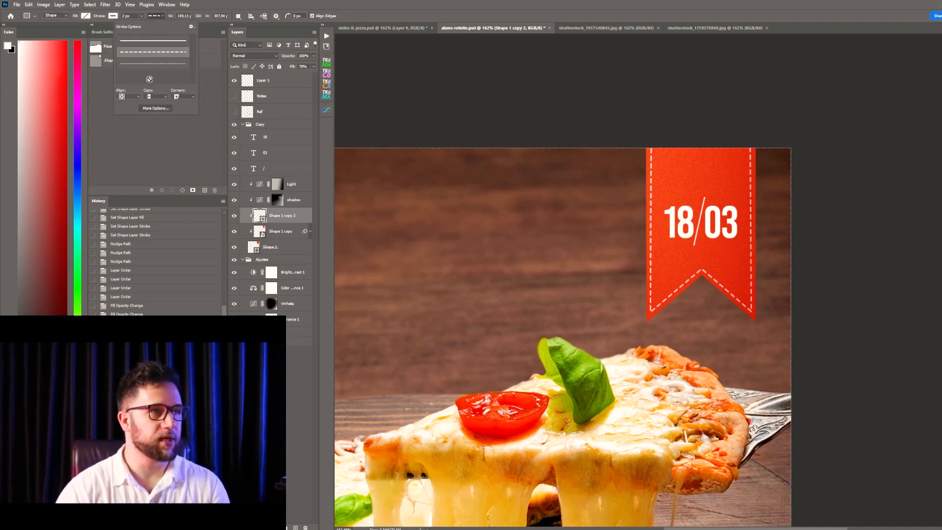
click(155, 109)
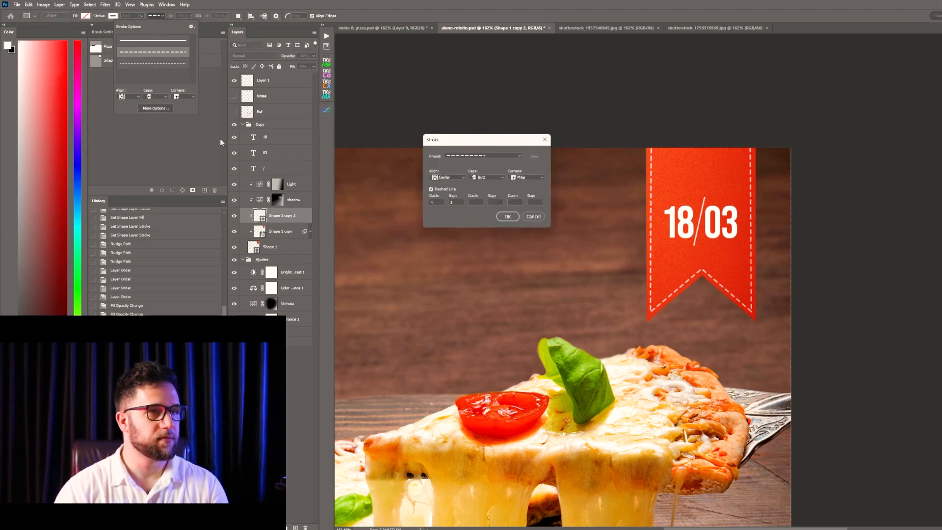
key(Up)
key(Up)
key(Up)
key(Up)
key(Up)
key(Up)
key(Up)
key(Up)
key(Up)
key(Up)
key(Up)
key(Up)
key(Up)
key(Up)
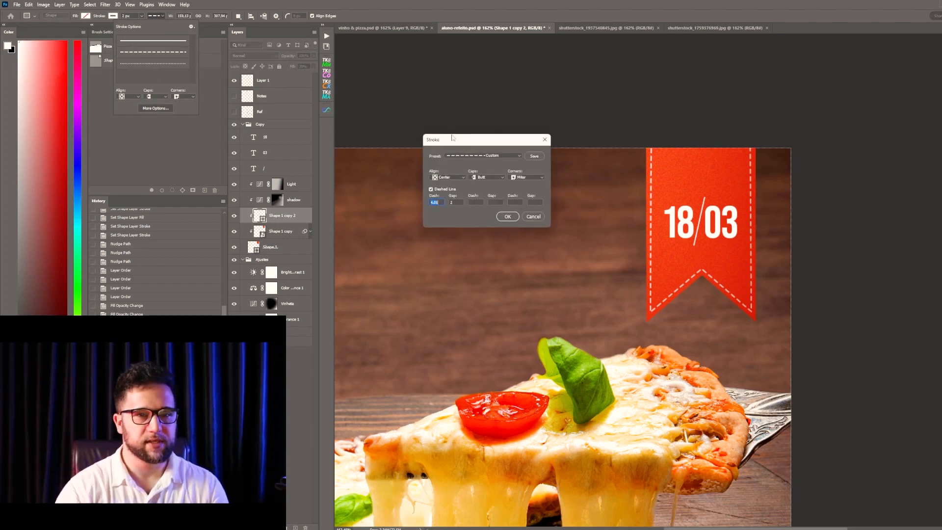
key(shift+Up)
key(shift+Up)
key(shift+Up)
key(shift+Up)
key(shift+Up)
key(shift+Up)
key(shift+Up)
key(shift+Up)
key(shift+Up)
key(shift+Up)
key(shift+Up)
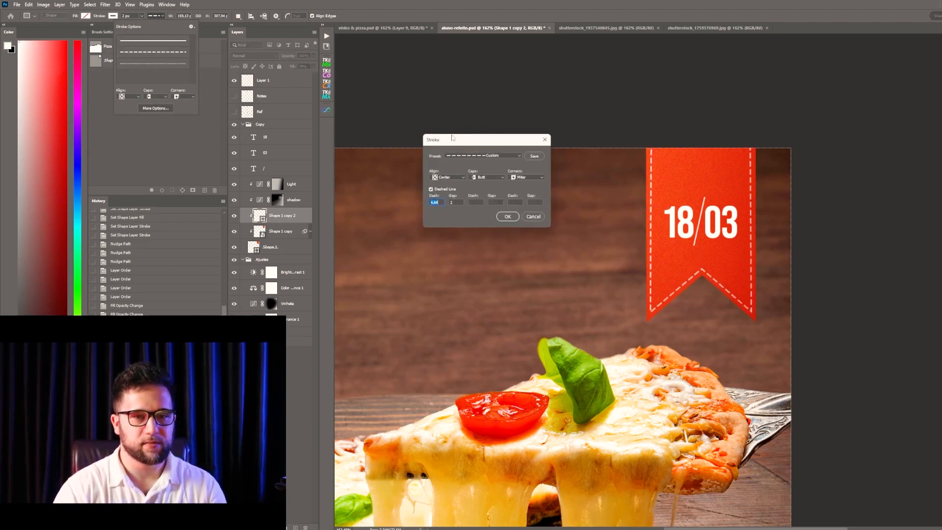
key(shift+Up)
key(shift+Up)
key(shift+Up)
key(shift+Up)
key(shift+Up)
key(shift+Up)
key(shift+Up)
key(shift+Up)
key(shift+Up)
key(shift+Up)
key(shift+Up)
key(shift+Up)
key(shift+Up)
key(shift+Up)
key(shift+Up)
key(shift+Up)
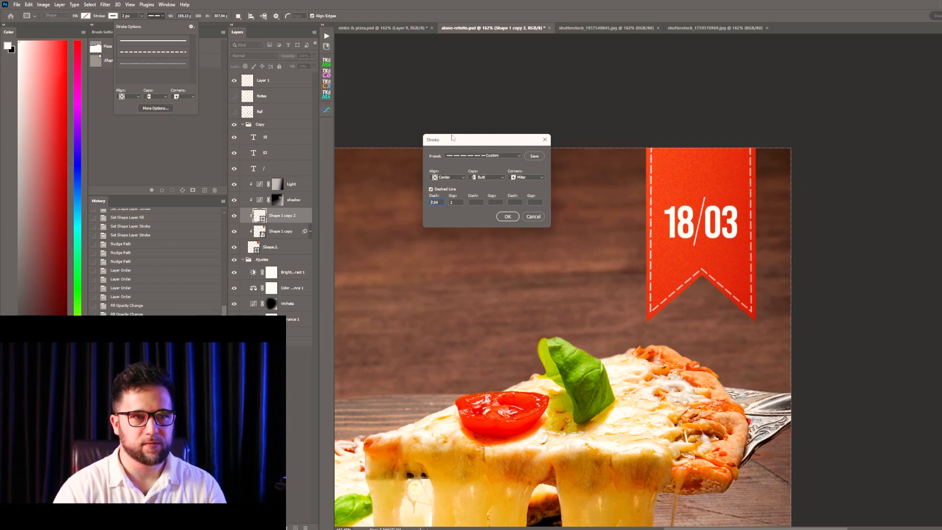
- Try shorter dashes of 2 with a gap of 3 on the ribbon outline
text(2)
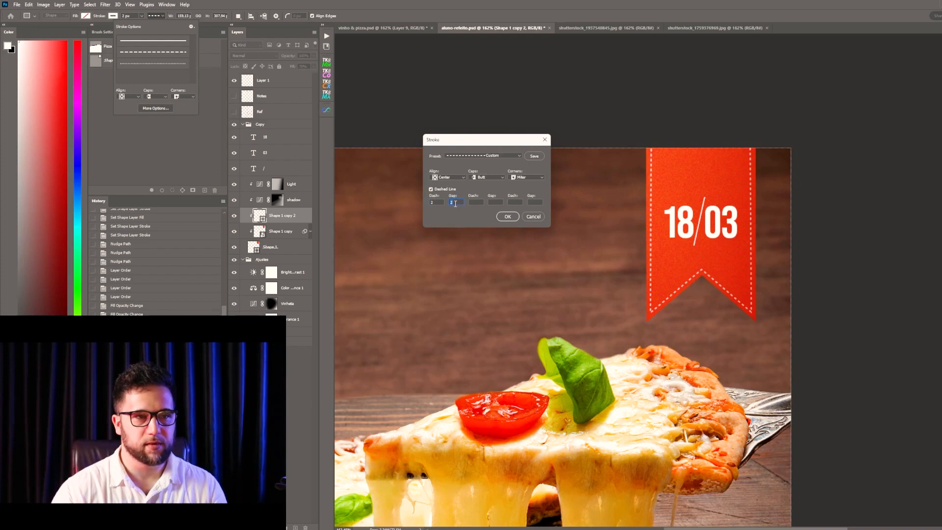
text(3)
key(Tab)
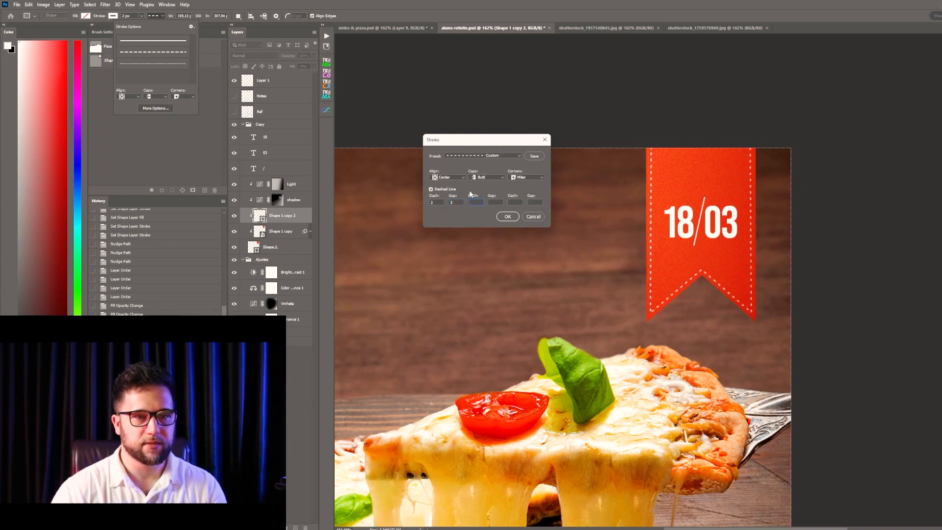
- Restore the outline's dash length to 4 and its gap to 2, and accept the stroke options
drag(439, 203, 427, 207)
text(4)
key(Tab)
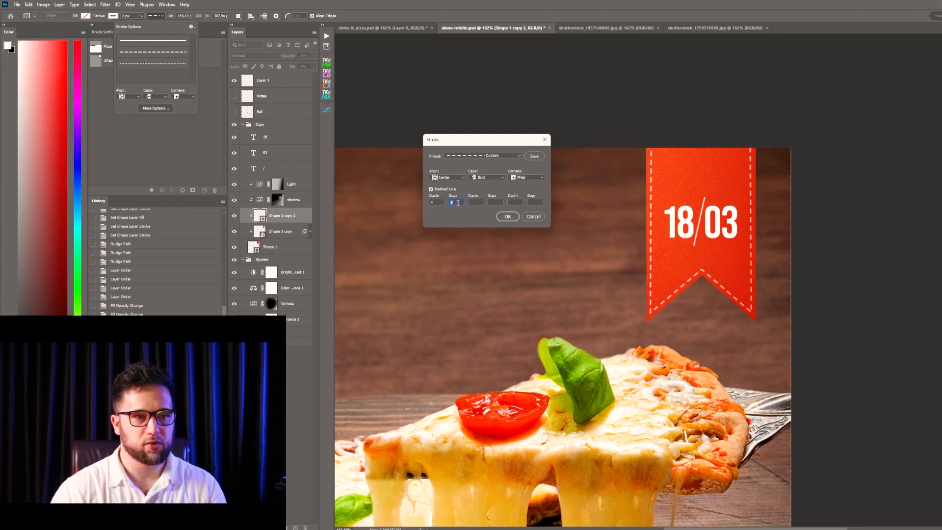
text(2)
key(Tab)
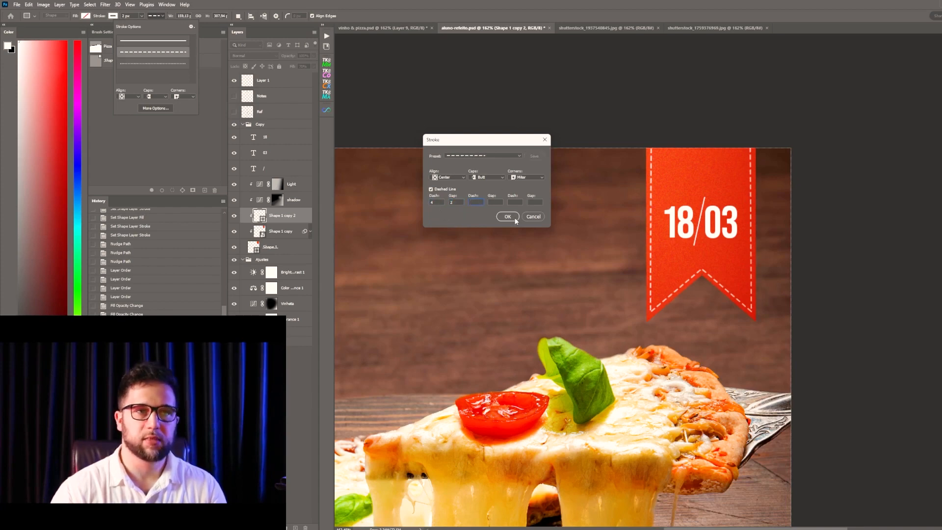
click(500, 217)
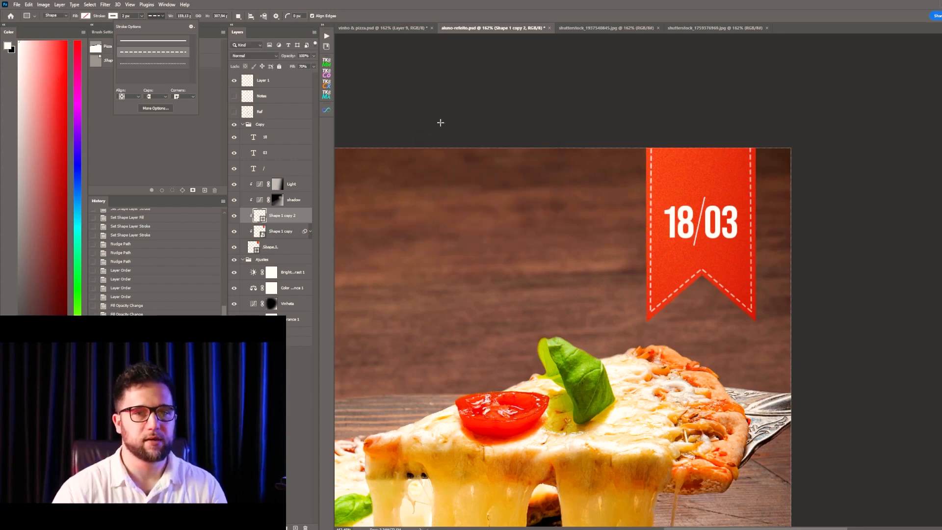
- Add a smooth outer Bevel & Emboss effect to the dashed outline layer and reduce its depth
key(v)
scroll(530, 185, down, 3)
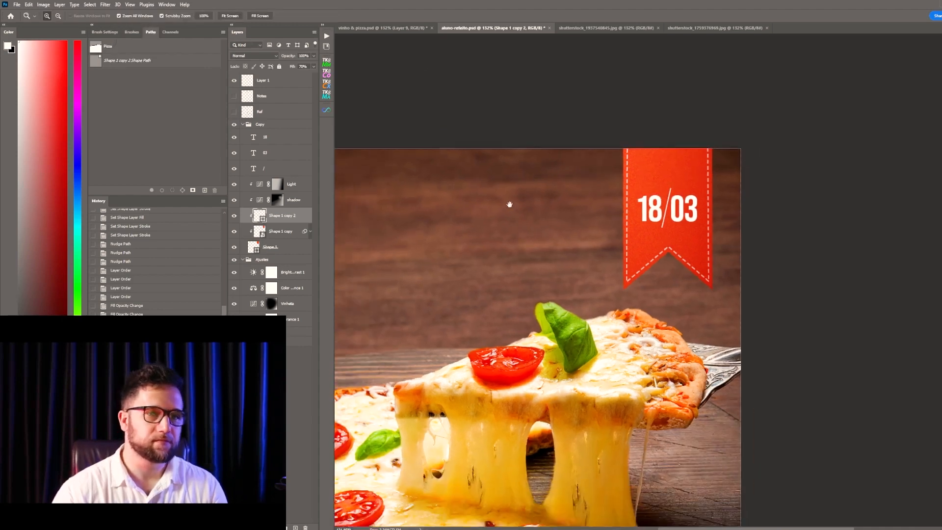
key(z)
drag(662, 173, 689, 176)
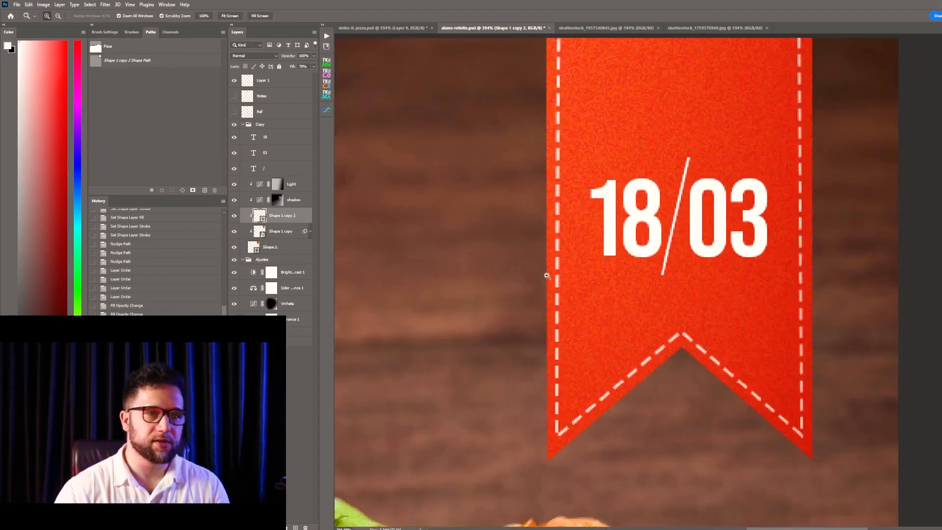
key(v)
click(256, 527)
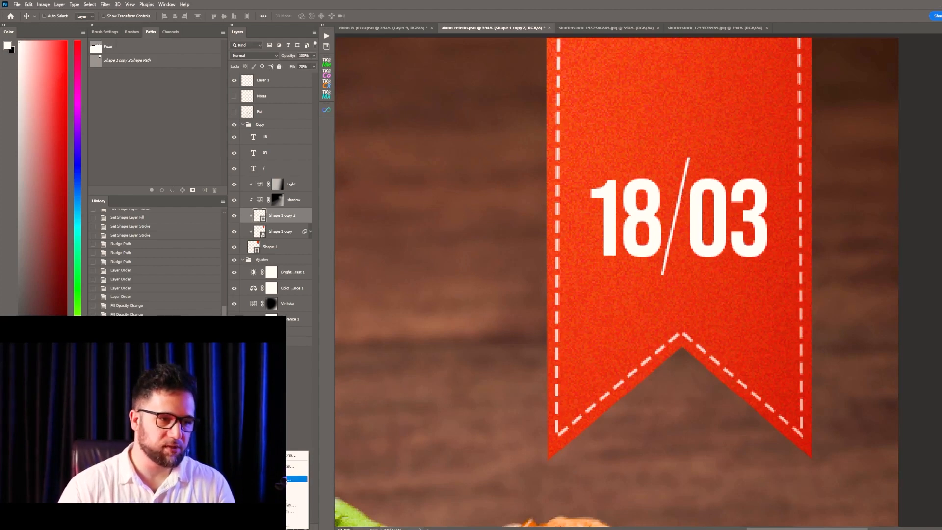
click(288, 465)
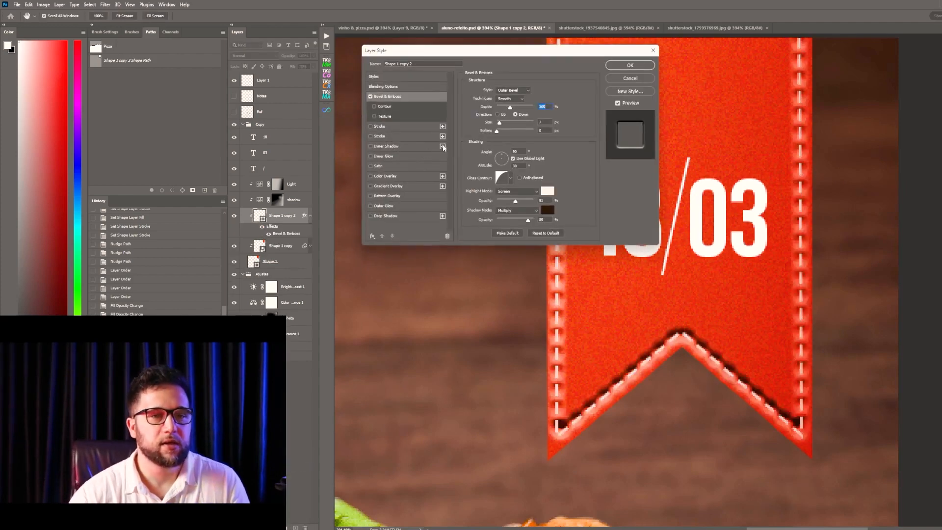
mouse_move(511, 108)
mouse_down()
mouse_move(493, 107)
mouse_move(501, 111)
mouse_up()
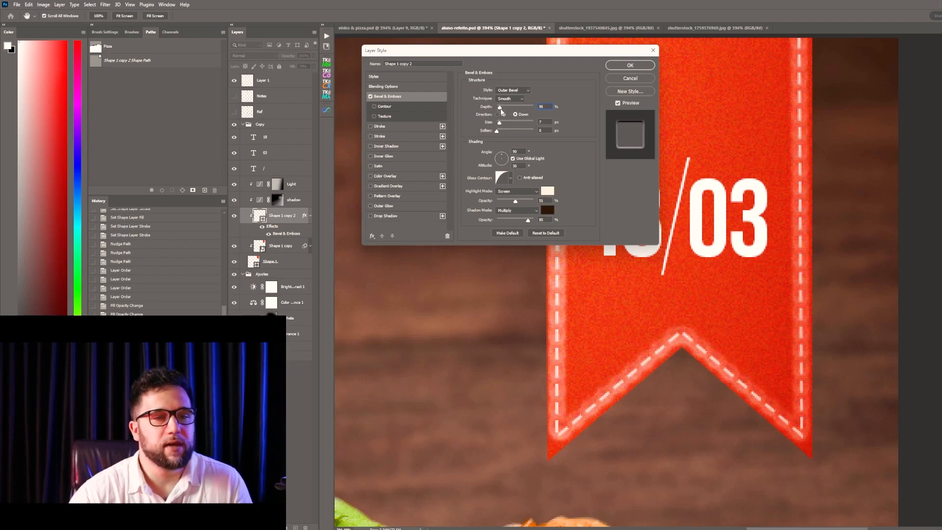
- Change the bevel's light angle and set its size to 2 px and soften to 2 px
click(497, 163)
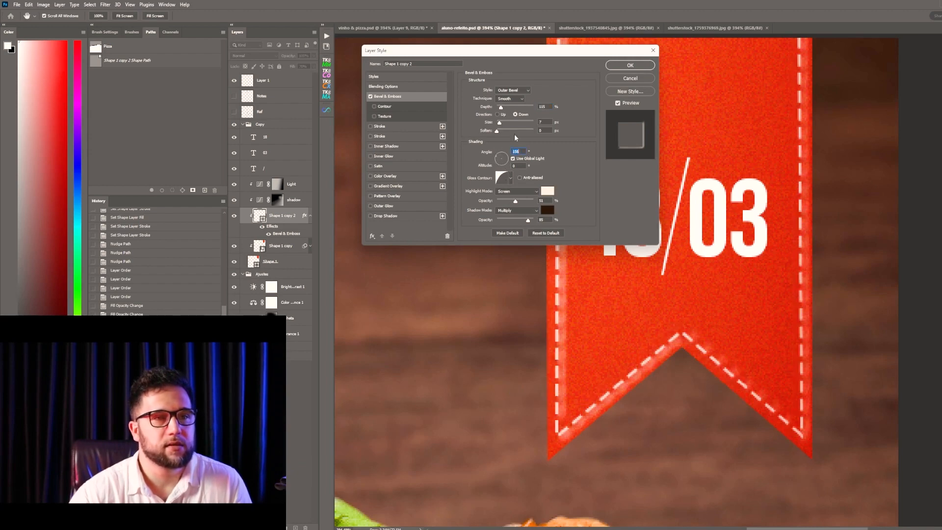
drag(500, 122, 499, 126)
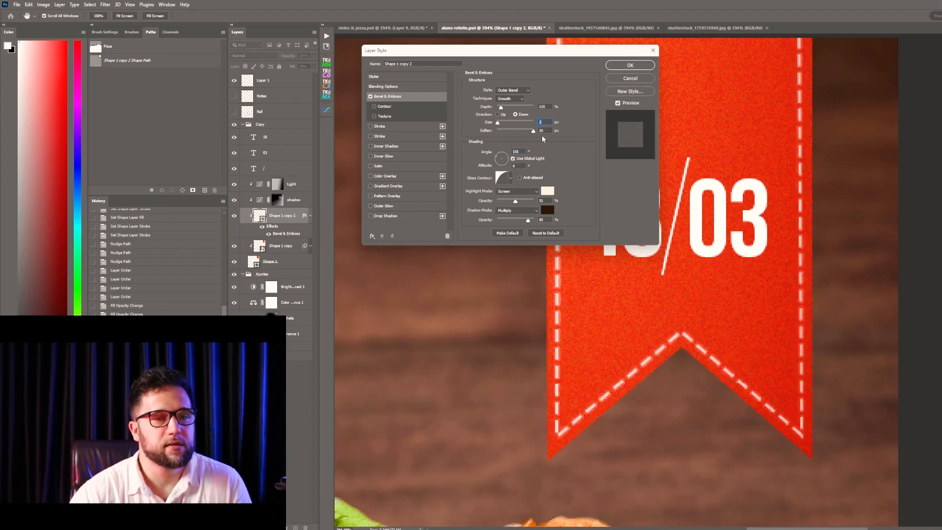
drag(497, 131, 508, 165)
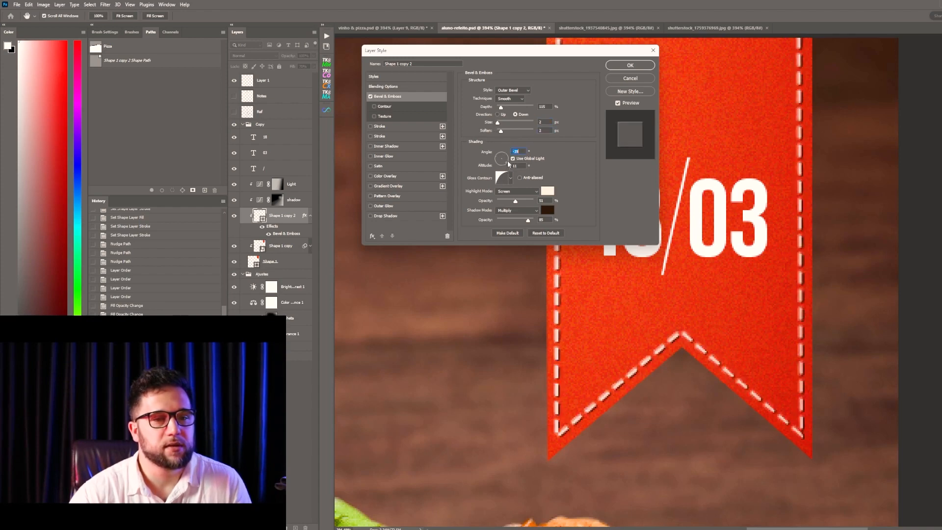
- Set the bevel's shadow colour to reddish orange #a73e26 and its highlight colour to white
click(547, 210)
click(723, 322)
mouse_move(452, 128)
mouse_down()
mouse_move(437, 142)
mouse_move(443, 104)
mouse_up()
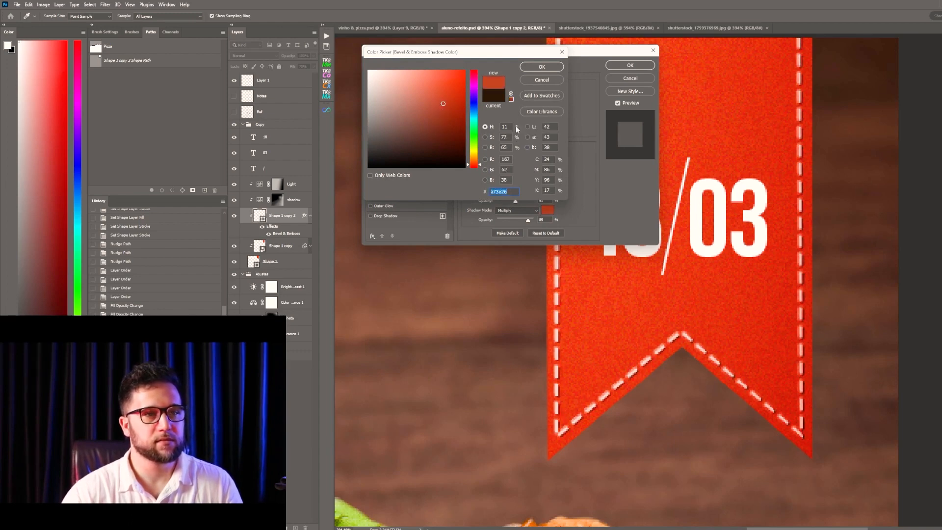
click(542, 67)
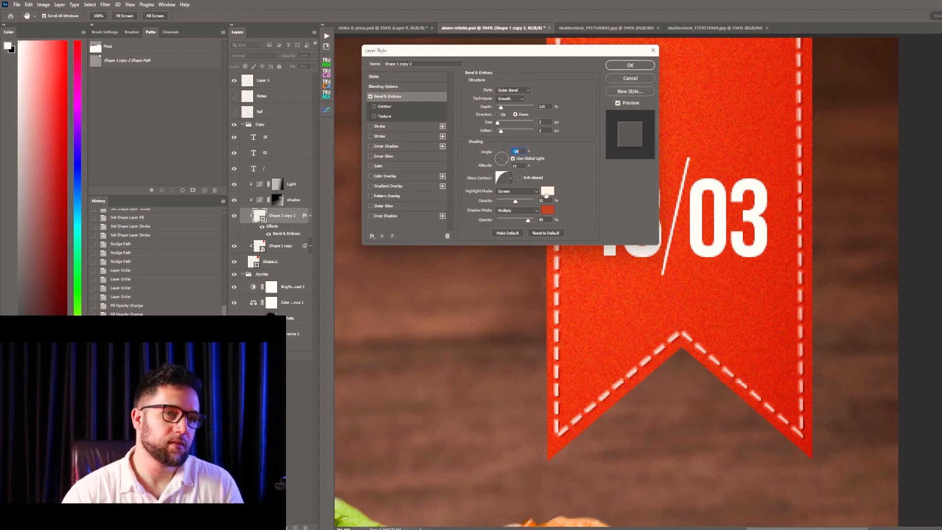
click(547, 190)
click(559, 67)
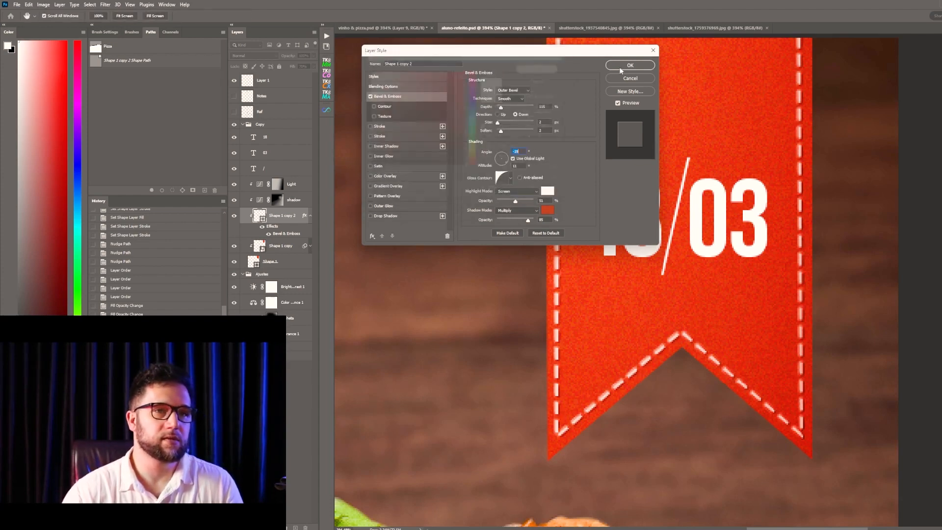
- Return the bevel's direction to Down after trying Up, increase its depth and apply the layer style
click(499, 115)
click(515, 114)
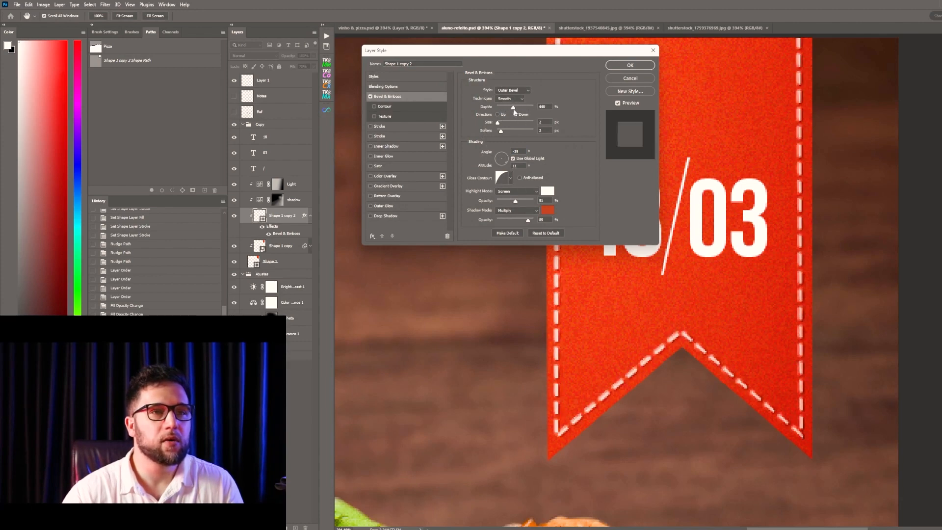
click(631, 66)
- Add a new empty layer above the dashed outline, clipped to the ribbon shape
key(z)
drag(656, 248, 666, 289)
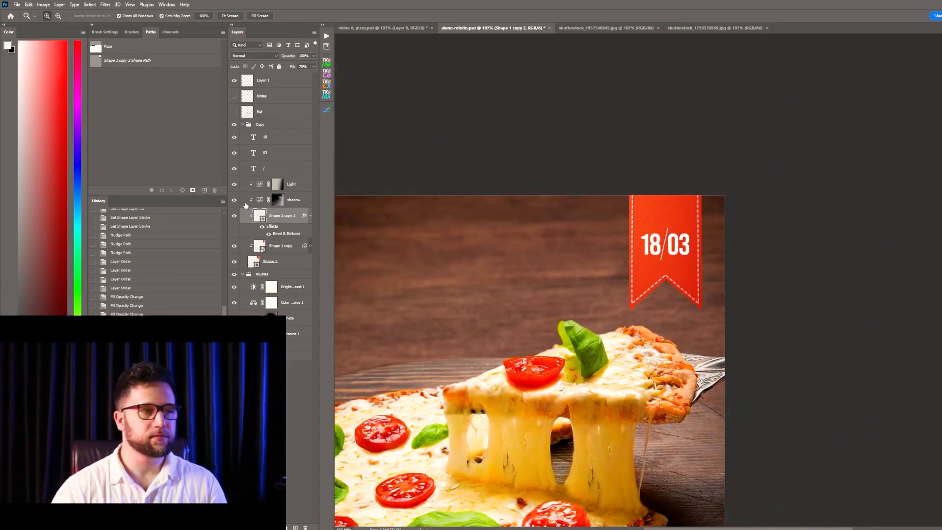
key(ctrl+shift+alt+n)
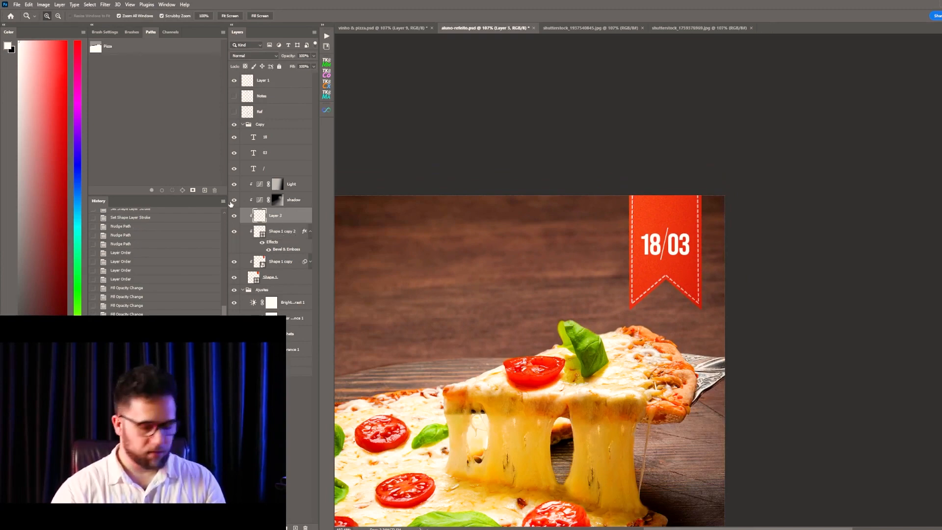
- Undo the empty layer, add a darkening Curves adjustment clipped to the ribbon instead and invert its mask to black
key(ctrl+z)
click(276, 527)
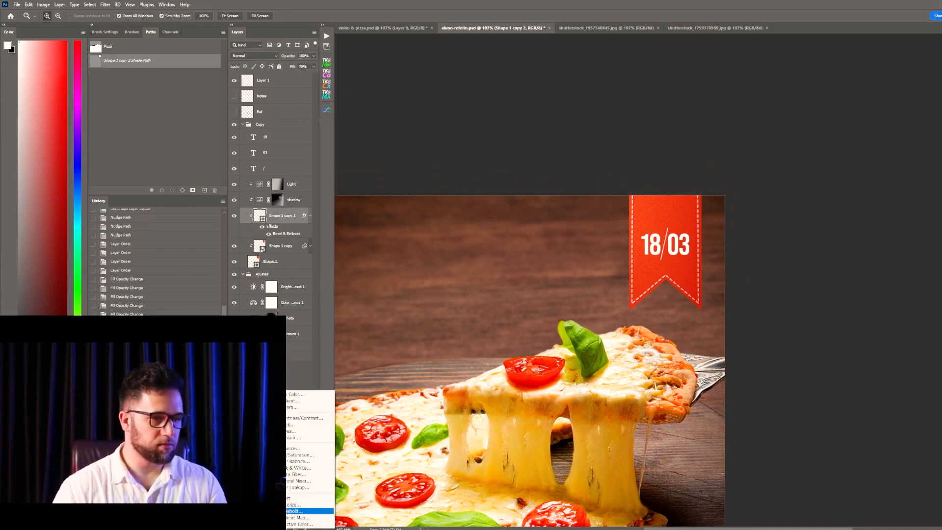
click(301, 437)
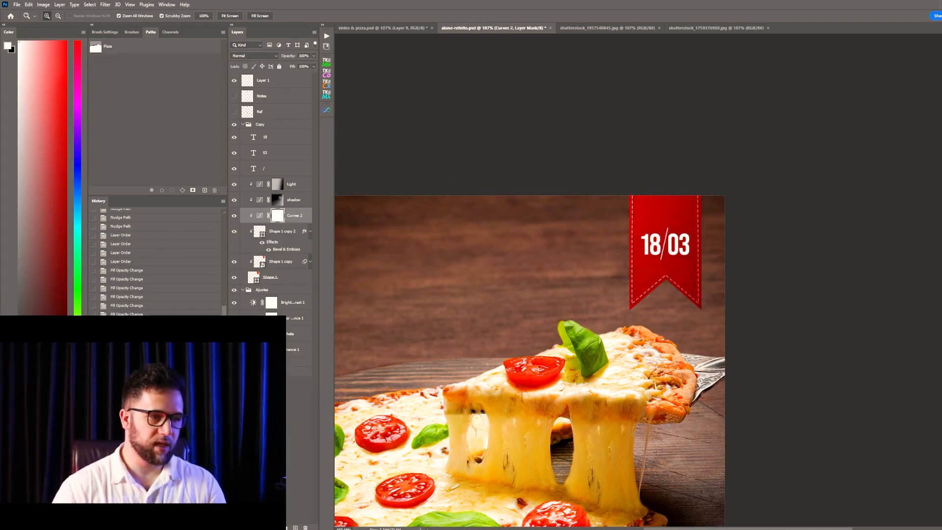
key(ctrl+i)
- Paint white at 10% flow on the Curves mask to darken the notched lower end of the ribbon softly
key(b)
key(bracketleft)
key(bracketleft)
key(bracketleft)
key(bracketleft)
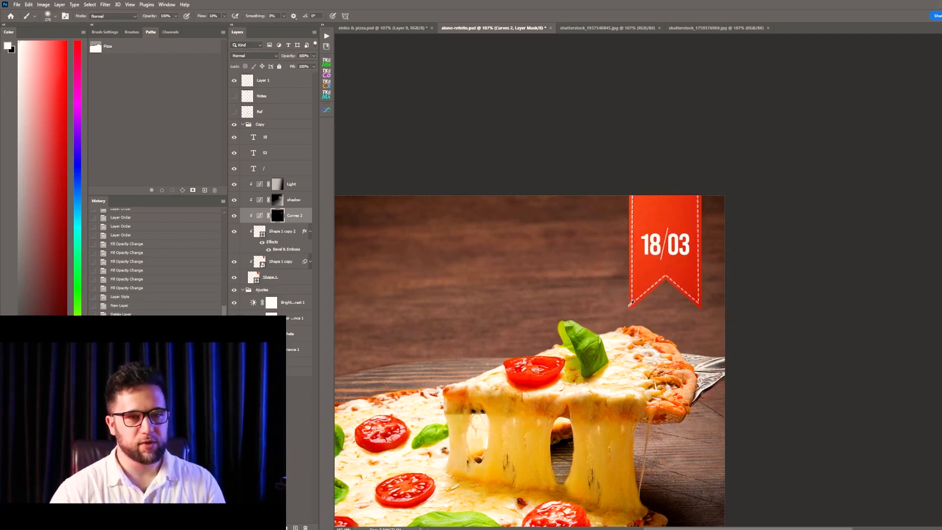
click(674, 307)
click(664, 305)
click(659, 307)
key(bracketleft)
key(bracketleft)
click(662, 297)
key(bracketright)
key(bracketright)
click(642, 320)
click(677, 306)
click(686, 322)
click(691, 314)
click(662, 295)
key(bracketright)
key(bracketright)
key(bracketright)
key(bracketright)
key(bracketright)
click(678, 310)
drag(665, 309, 603, 313)
click(657, 321)
click(651, 318)
click(675, 305)
click(686, 322)
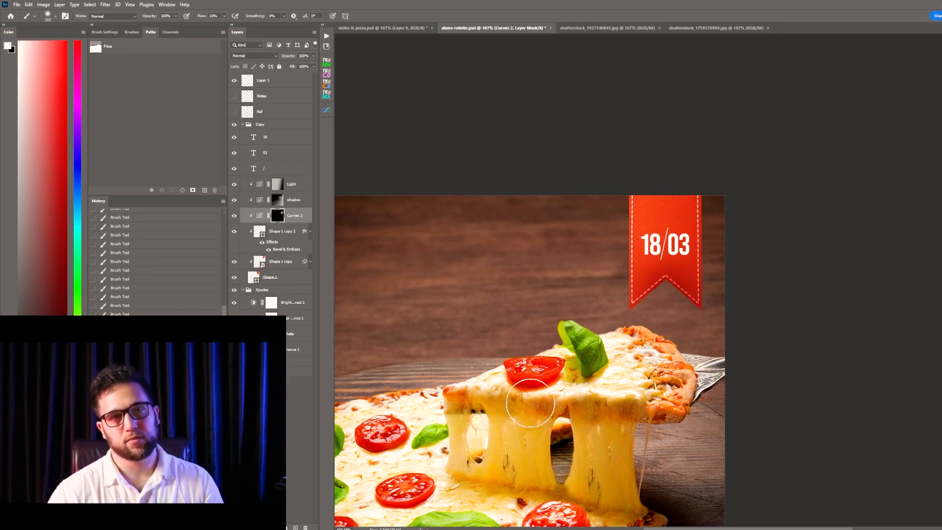
- In the vinho & pizza document, hide the red annotation layer and select the Casa Verrone logo layer
scroll(535, 346, down, 1)
alt+click(533, 347)
drag(533, 347, 589, 228)
key(v)
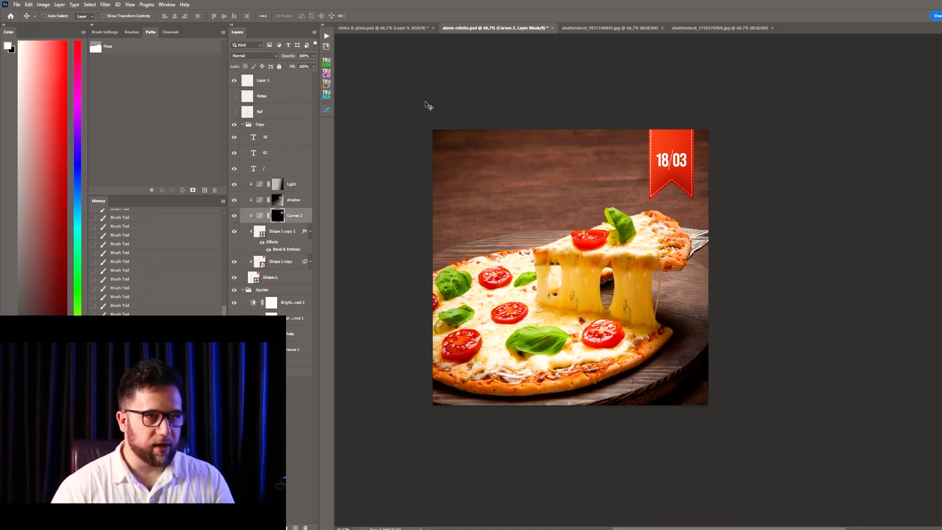
click(415, 28)
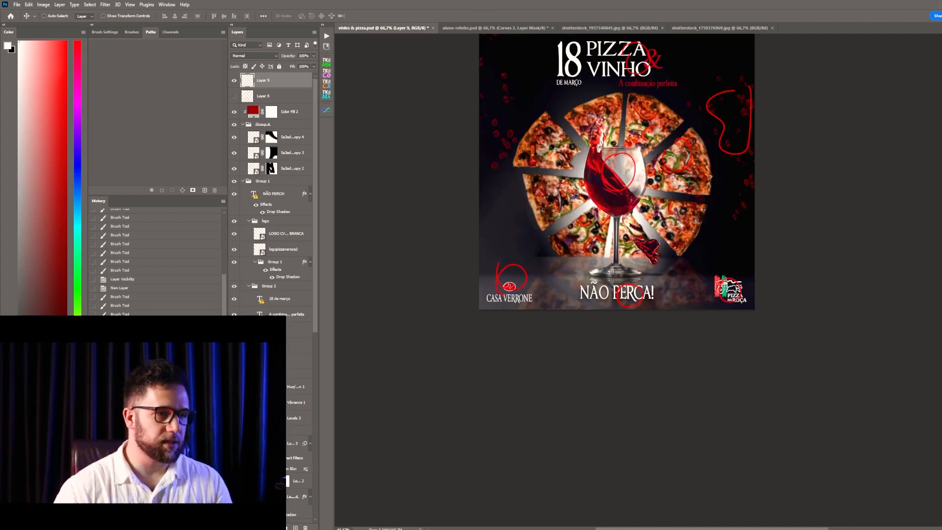
click(234, 80)
ctrl+click(523, 290)
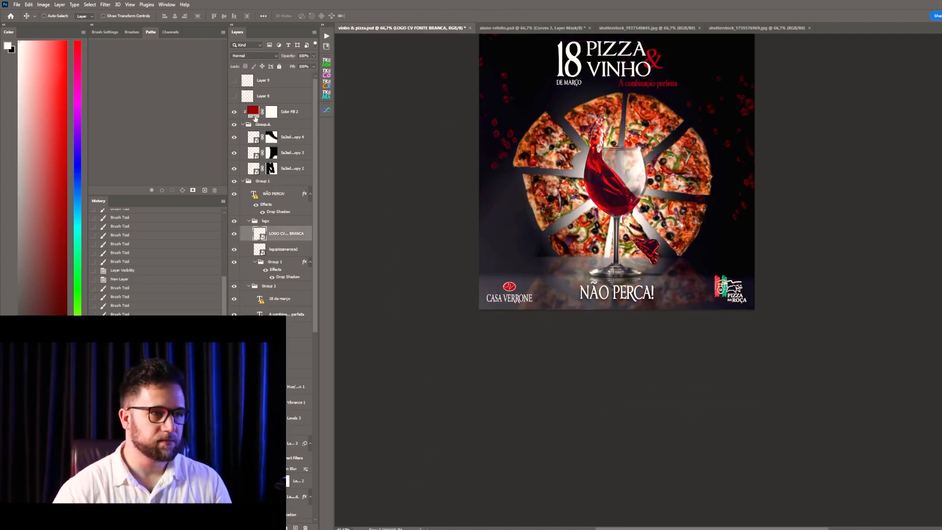
click(234, 233)
click(234, 233)
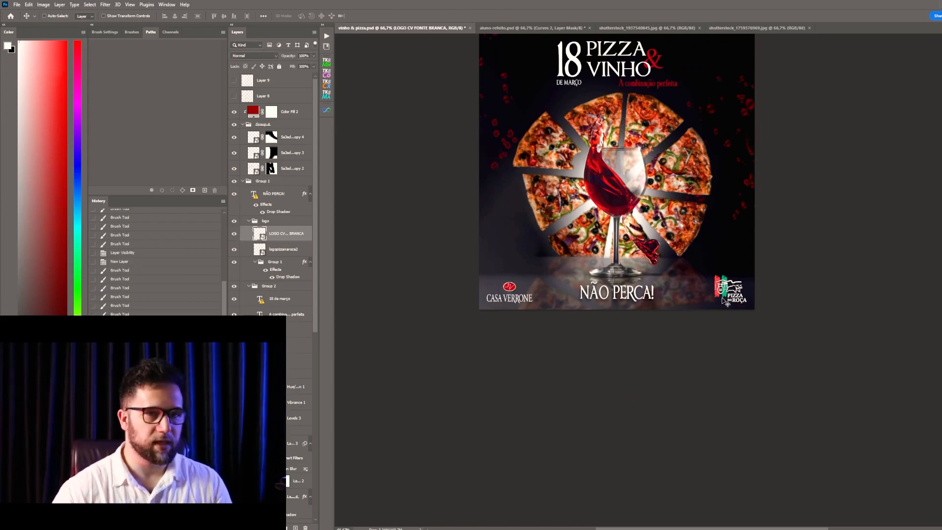
click(448, 254)
click(234, 234)
click(234, 233)
drag(541, 299, 547, 275)
key(ctrl+z)
- Identify the Pizza na Roça logo by toggling layer visibility and select both logo layers together
click(276, 236)
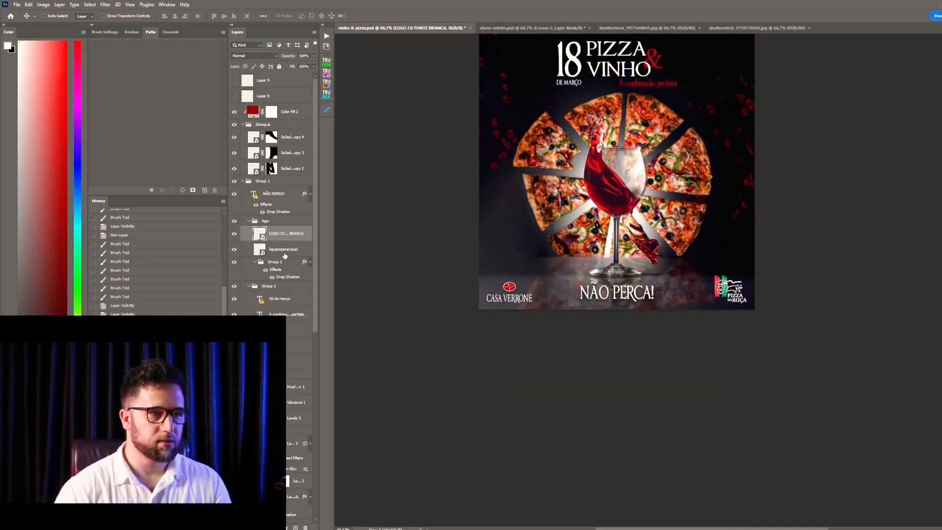
click(284, 254)
click(235, 234)
click(233, 251)
click(234, 251)
click(234, 234)
shift+click(284, 234)
drag(654, 293, 648, 17)
drag(499, 27, 656, 370)
key(Delete)
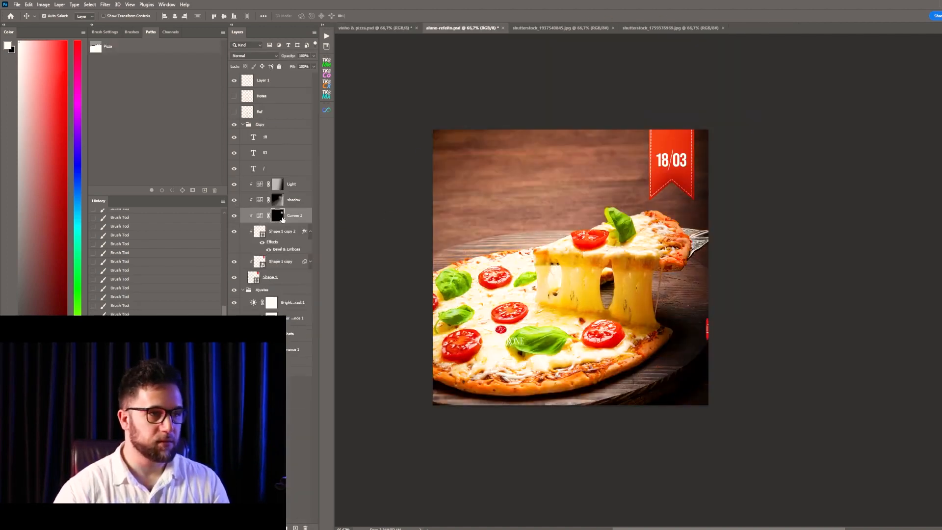
- Group the ribbon layers from Light down to Shape 1 and name the group Faixa
click(265, 131)
click(265, 125)
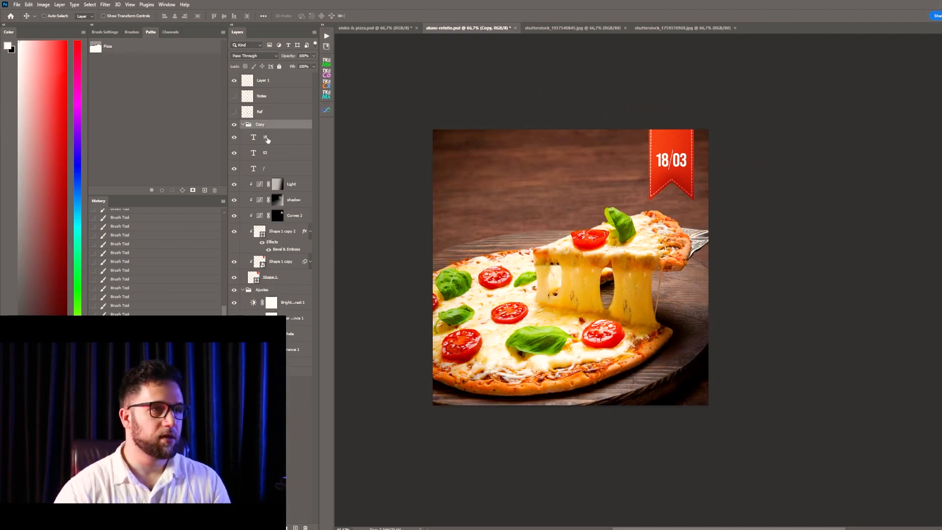
click(293, 190)
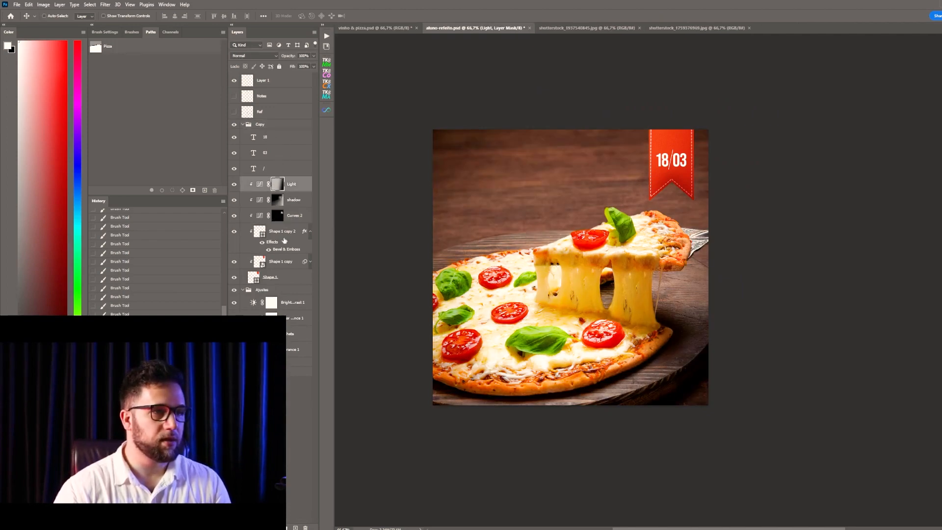
shift+click(284, 235)
shift+click(287, 277)
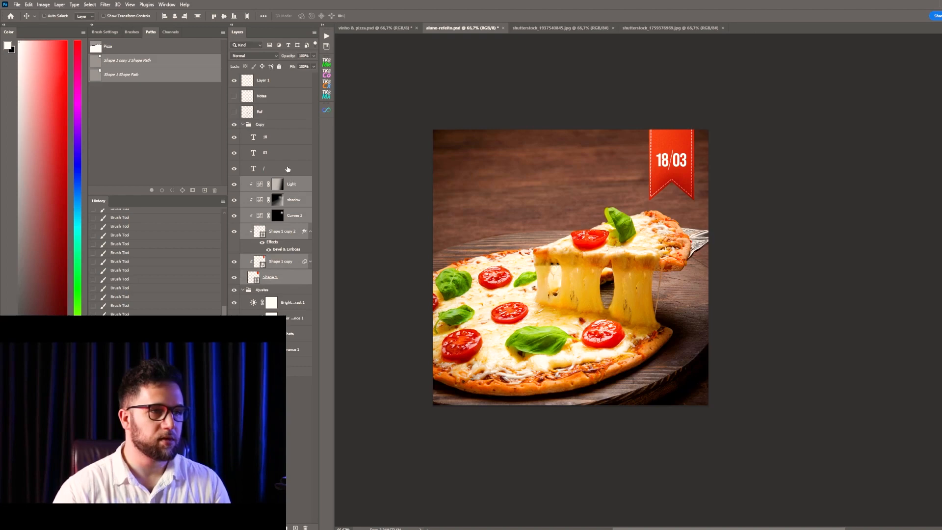
key(ctrl+g)
double_click(268, 181)
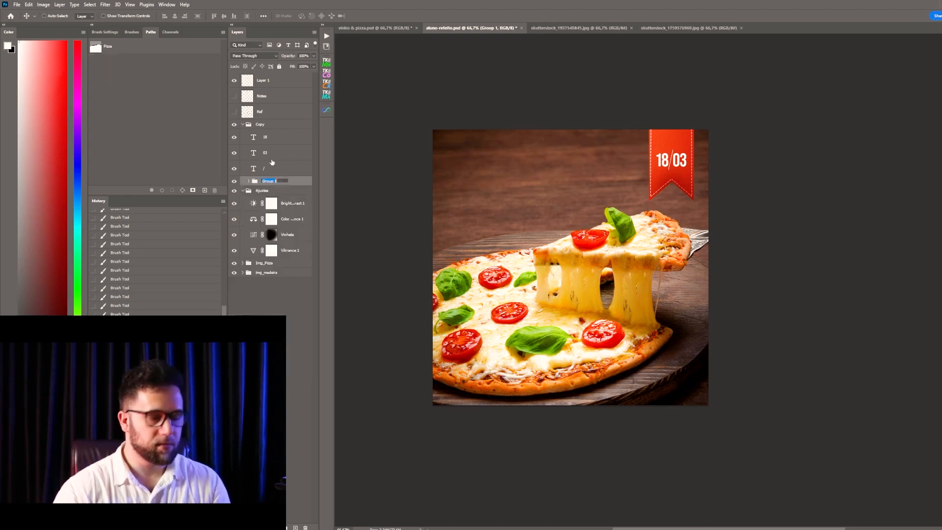
text(Faixa)
key(Return)
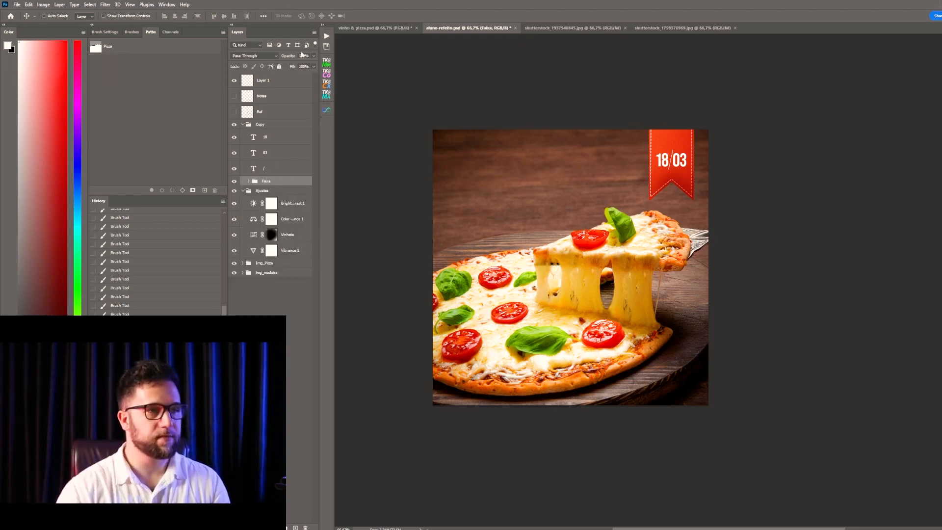
- Copy both logos from the vinho & pizza document above the Ref layer and place Casa Verrone near the poster's lower-right corner
click(275, 111)
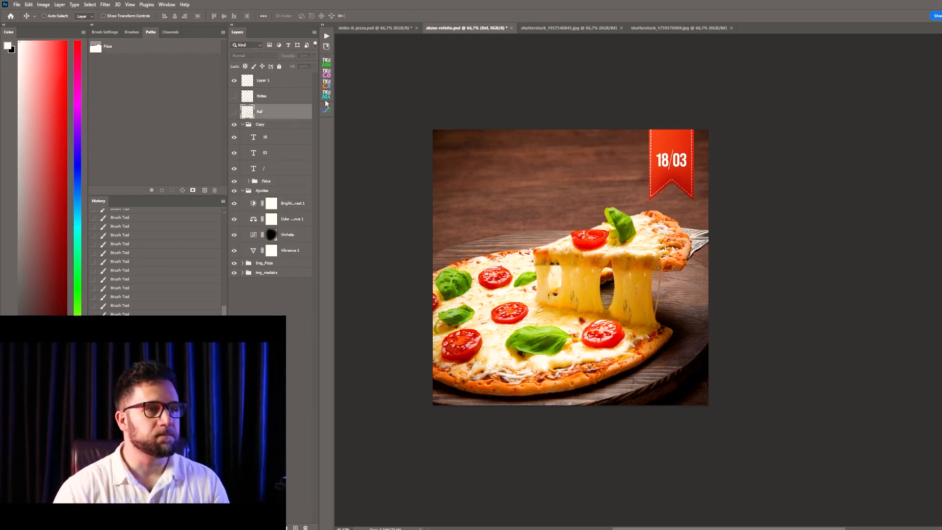
click(387, 28)
drag(593, 44, 670, 387)
drag(548, 342, 691, 380)
scroll(689, 373, up, 5)
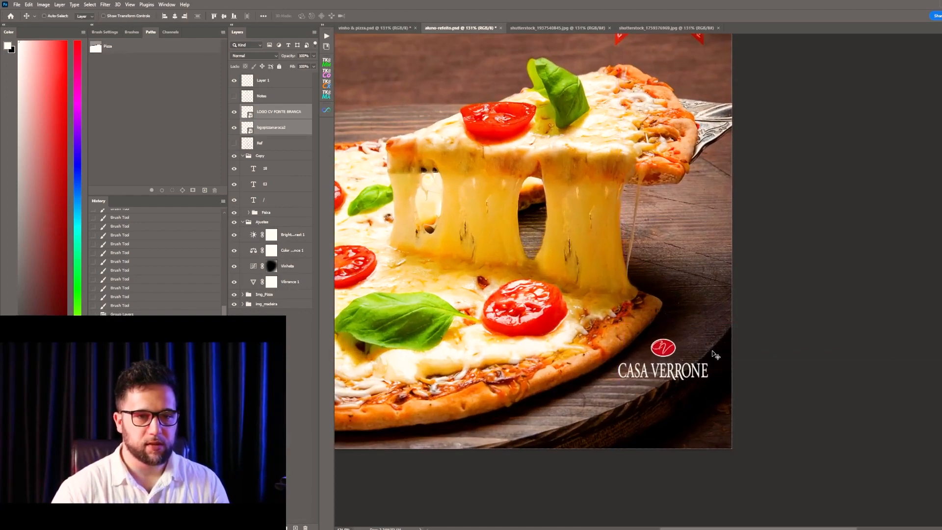
- Group the Casa Verrone and Pizza na Roça logo layers and name the group Logos
click(284, 114)
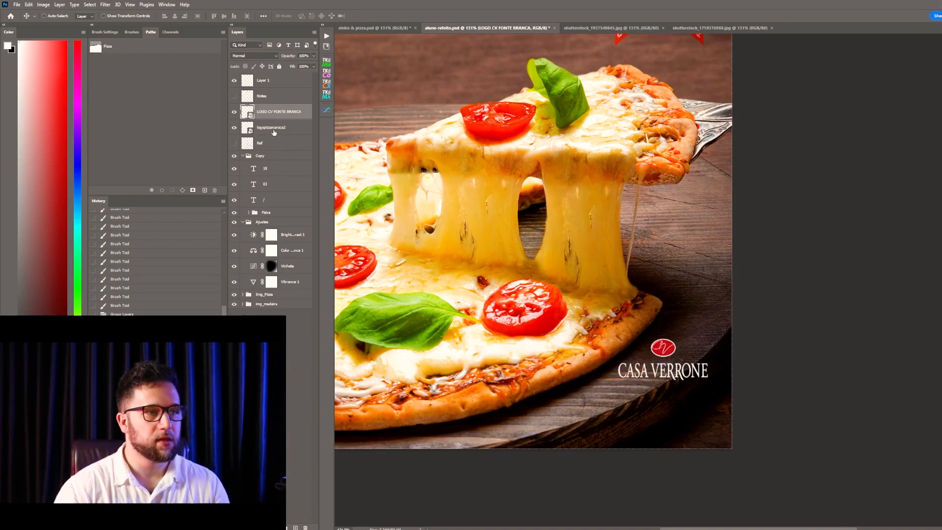
shift+click(275, 132)
key(ctrl+g)
double_click(265, 109)
text(Logos)
key(Return)
- Move the Logos group below the Ref layer and delete Layer 1
mouse_move(269, 110)
mouse_down()
mouse_move(265, 124)
mouse_move(261, 114)
mouse_up()
click(264, 84)
key(Delete)
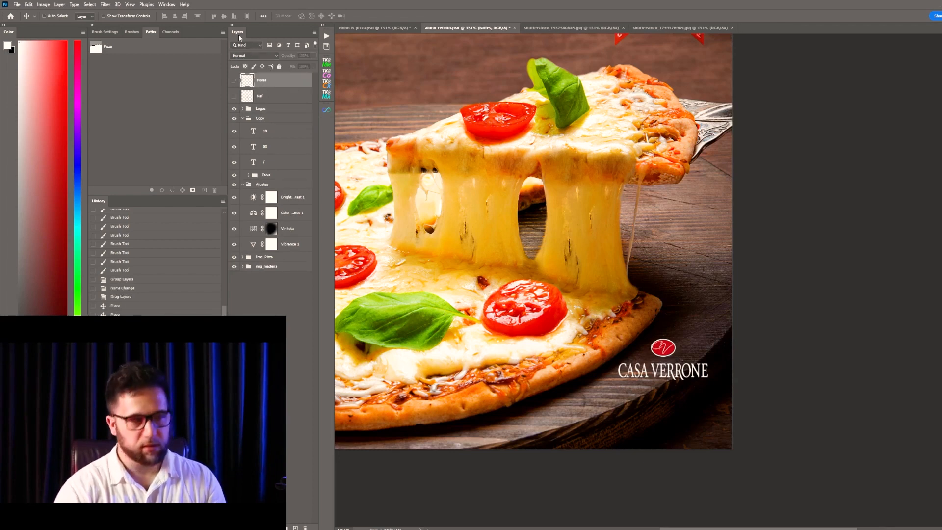
- Move the Pizza na Roça logo inside the Logos group to just below the Casa Verrone logo
click(242, 109)
click(277, 137)
drag(698, 242, 393, 408)
drag(655, 435, 676, 347)
- Scale both logos down together to about 81% and shift them slightly within the poster's lower-right corner
click(283, 121)
shift+click(278, 137)
key(ctrl+t)
drag(709, 316, 705, 316)
key(Return)
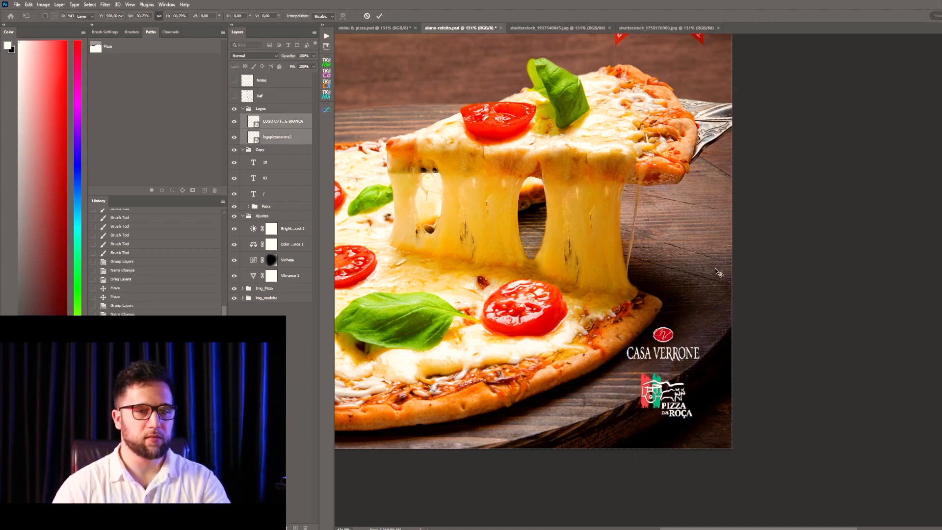
scroll(719, 369, down, 2)
drag(722, 366, 717, 363)
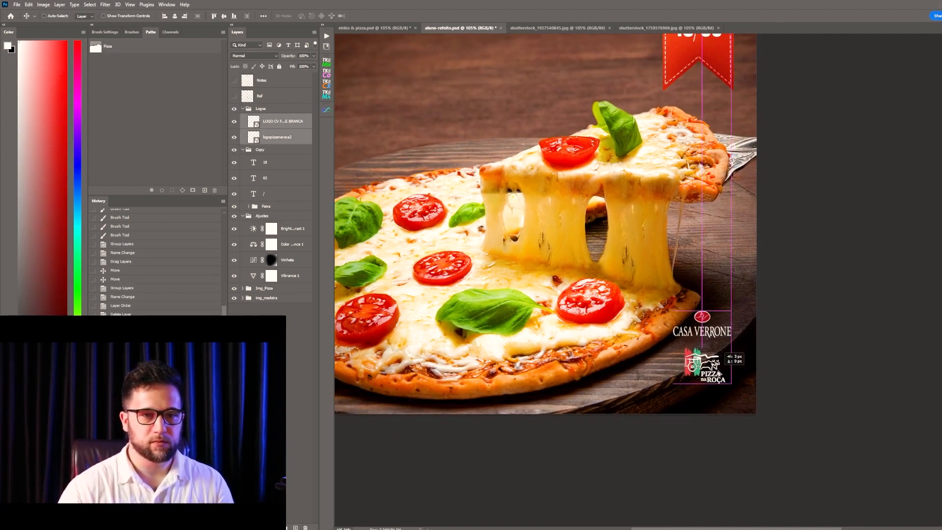
- Add a darkening Curves adjustment at the top of the Ajustes group and invert its mask to black
click(267, 153)
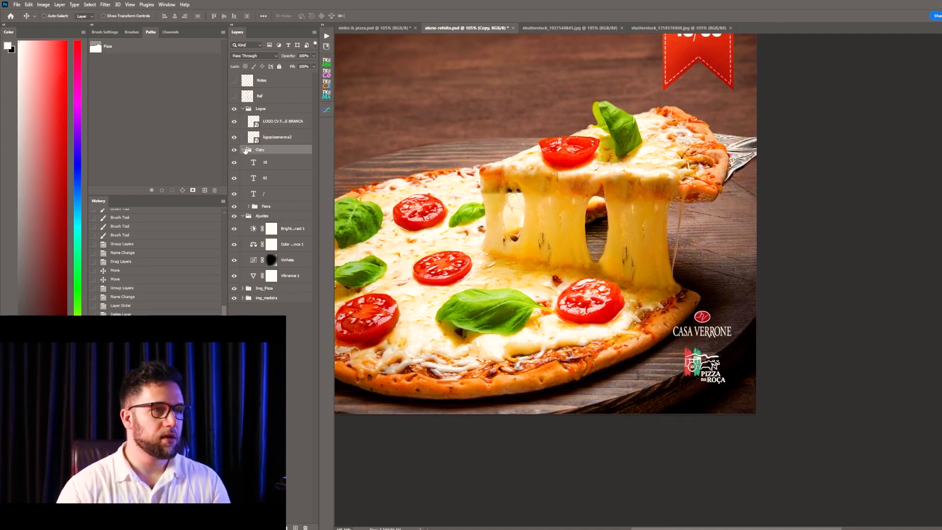
click(260, 216)
click(272, 228)
click(276, 528)
click(294, 432)
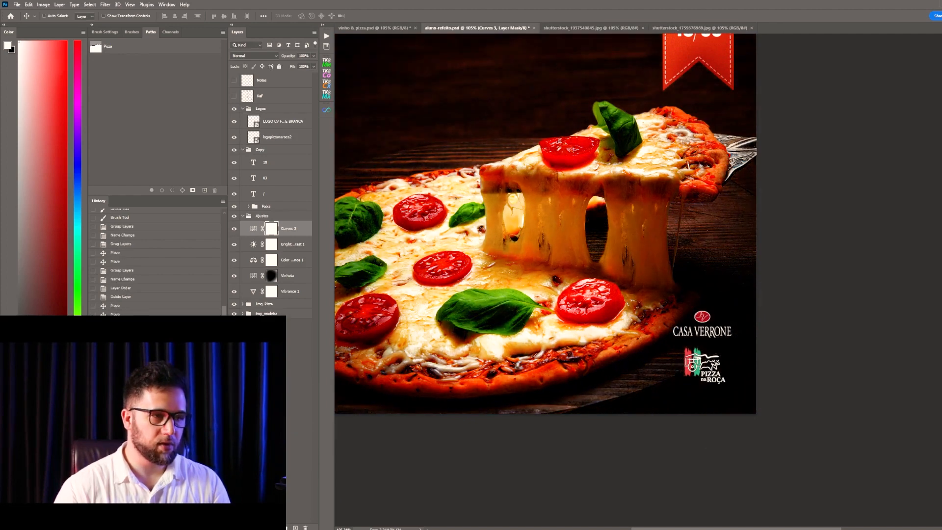
key(ctrl+i)
- Rename the new Curves layer as Vinheta
double_click(290, 227)
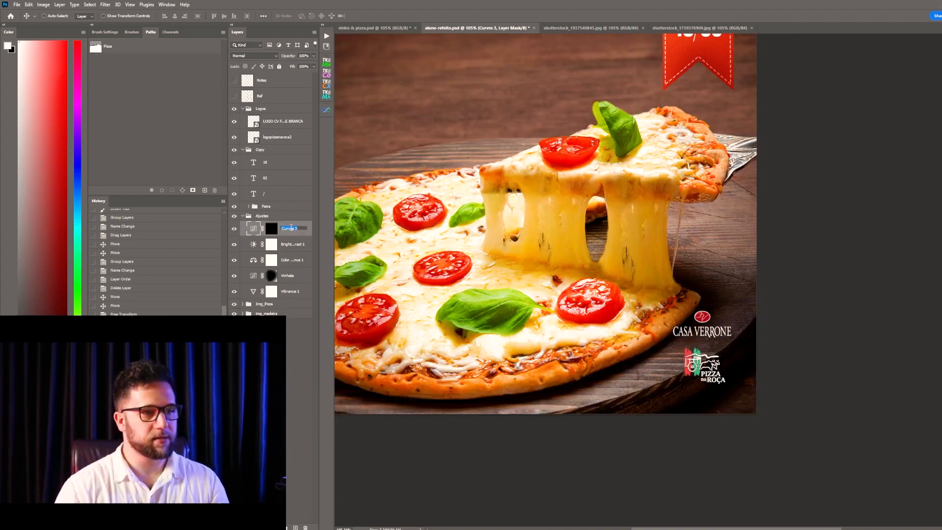
text(Vinheta)
key(Return)
- Paint white on the new Vinheta mask with a large soft brush at 10% flow, darkening the poster's lower-right corner behind the logos
key(z)
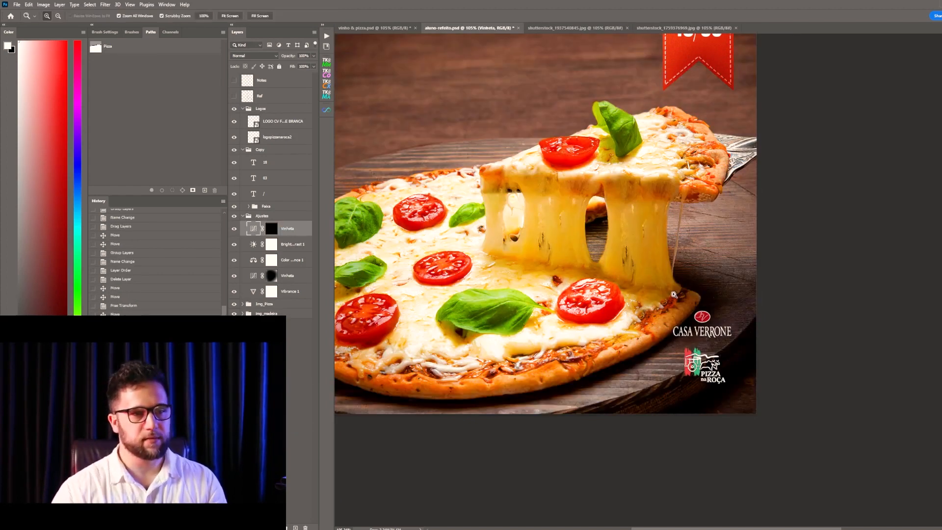
alt+click(695, 295)
drag(706, 336, 547, 287)
key(b)
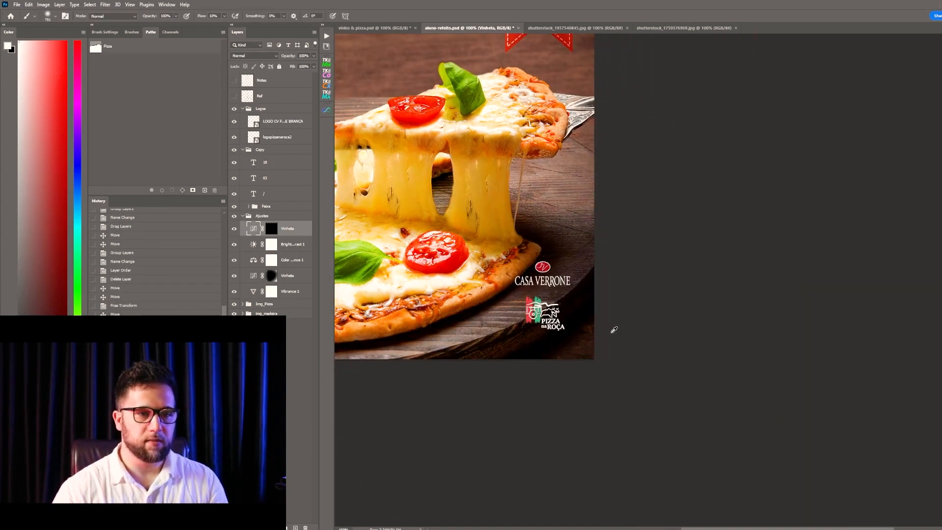
click(271, 228)
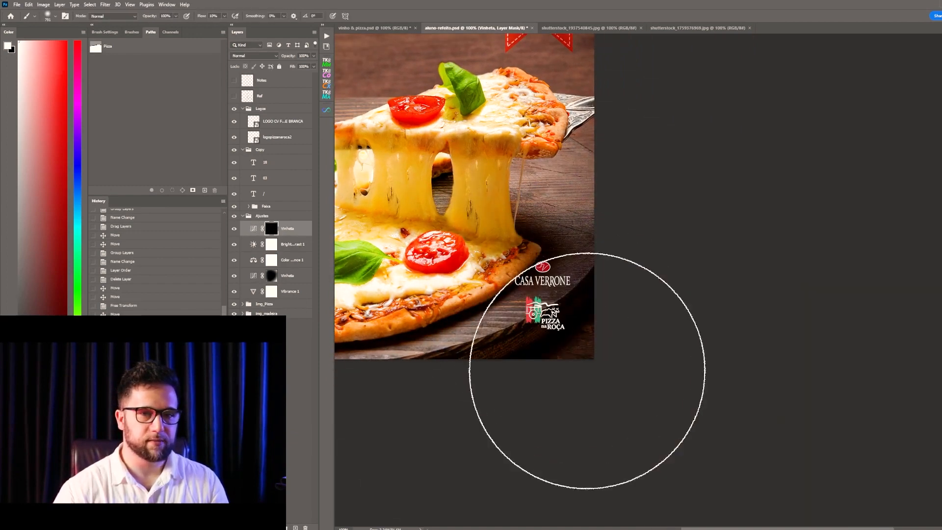
mouse_move(588, 357)
mouse_down()
mouse_move(513, 404)
mouse_move(473, 402)
mouse_move(593, 360)
mouse_up()
click(597, 356)
click(525, 398)
click(466, 406)
click(444, 406)
click(601, 343)
click(569, 339)
alt+right_click(565, 345)
click(545, 378)
click(464, 391)
drag(550, 360, 672, 335)
click(591, 395)
click(544, 395)
click(609, 374)
click(703, 296)
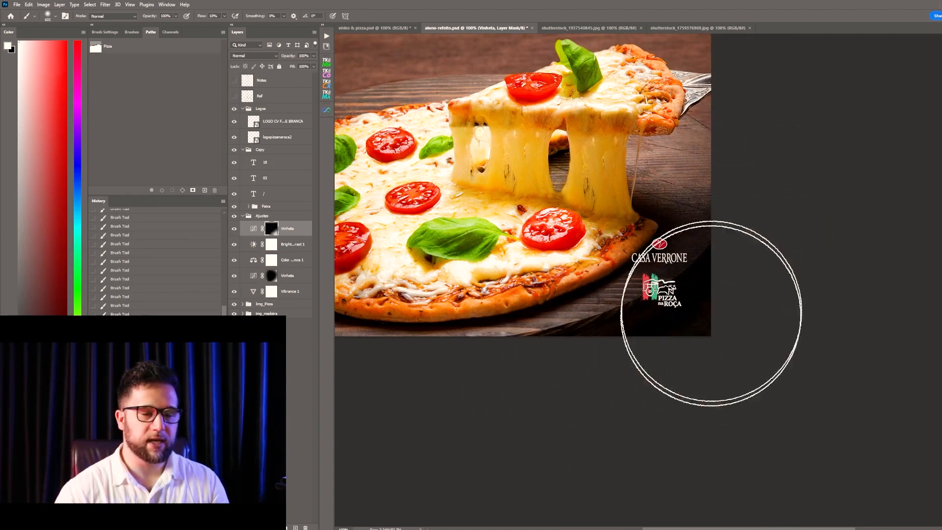
- Paint black at 50% flow on the Vinheta mask along the pizza's lower-right crust to keep it free of darkening
key(z)
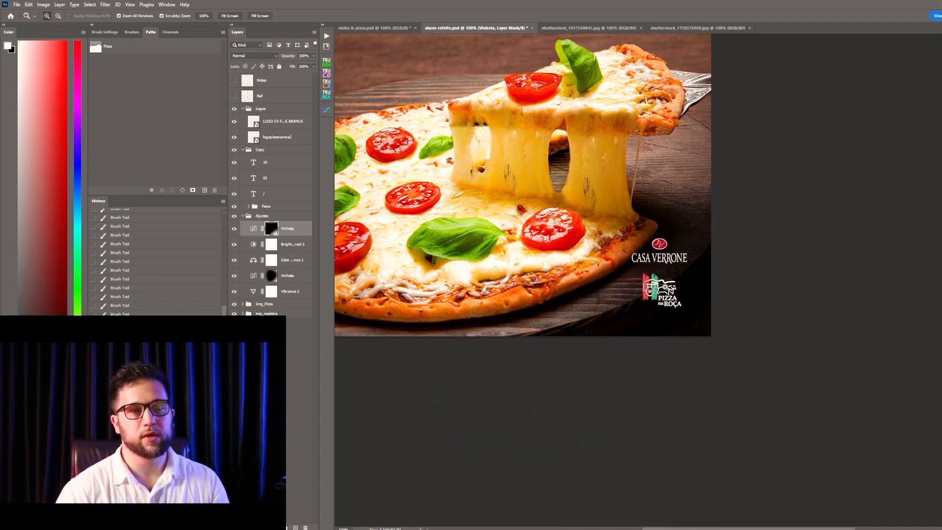
key(b)
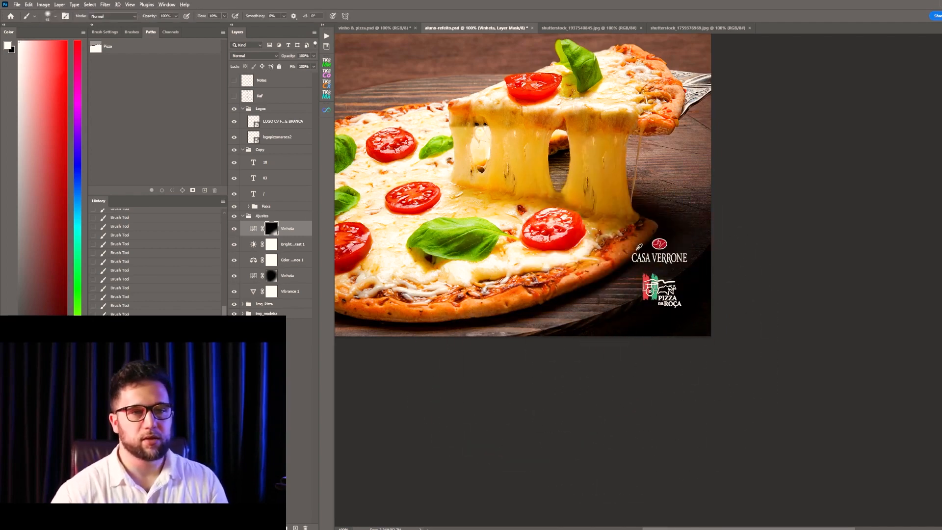
key(x)
key(shift+5)
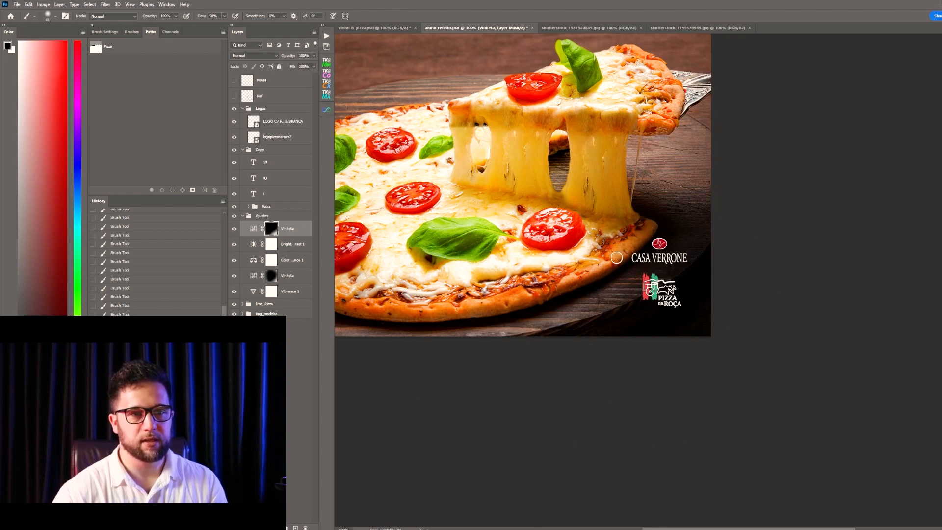
drag(546, 274, 618, 225)
key(bracketright)
key(bracketright)
key(bracketright)
key(bracketright)
key(bracketright)
key(bracketright)
key(bracketleft)
key(bracketleft)
key(bracketleft)
key(bracketleft)
key(bracketleft)
key(bracketleft)
key(bracketleft)
key(bracketleft)
key(bracketleft)
key(bracketleft)
drag(558, 288, 595, 269)
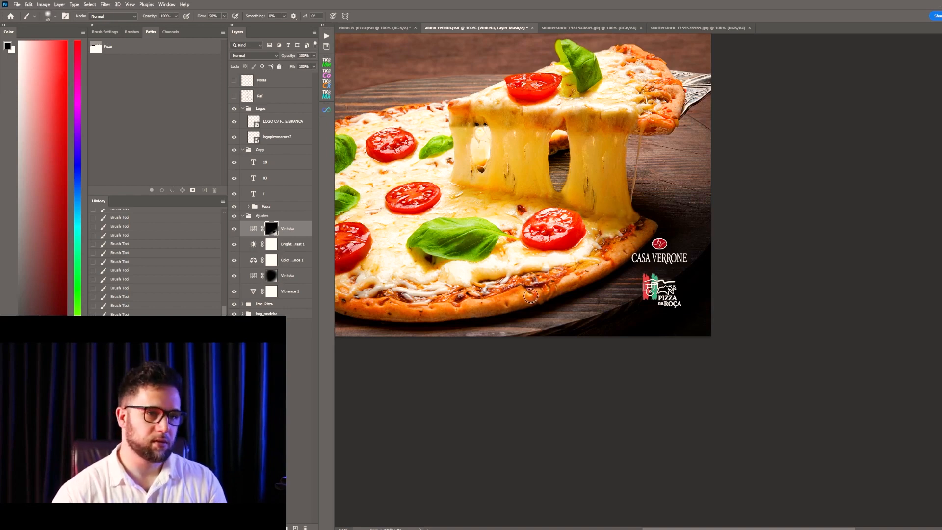
- Select the Logos group and collapse it
drag(520, 216, 582, 317)
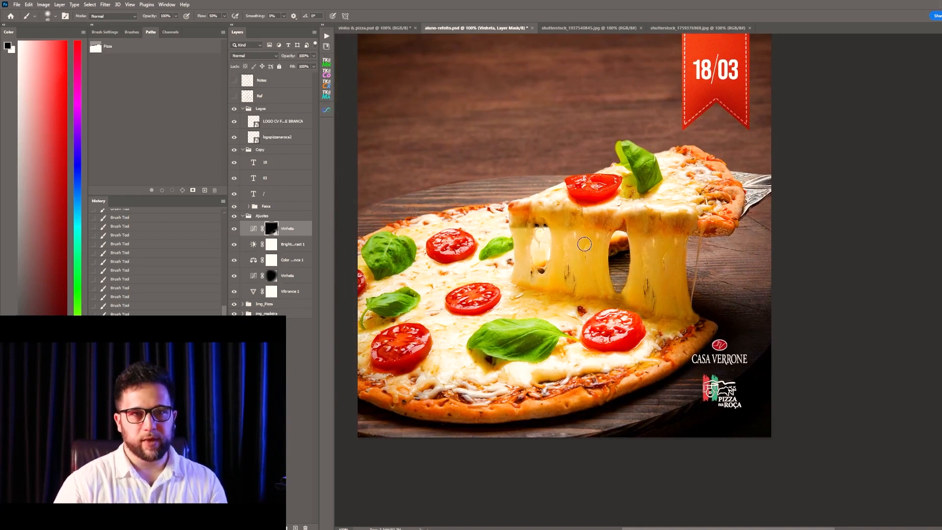
mouse_move(588, 272)
mouse_down()
mouse_move(618, 301)
mouse_move(635, 295)
mouse_up()
key(v)
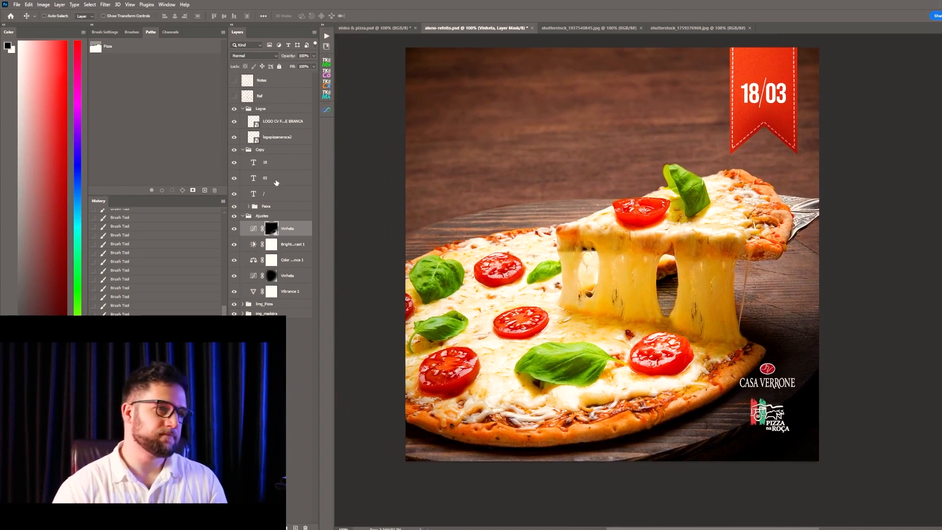
click(261, 108)
click(243, 108)
drag(597, 212, 604, 258)
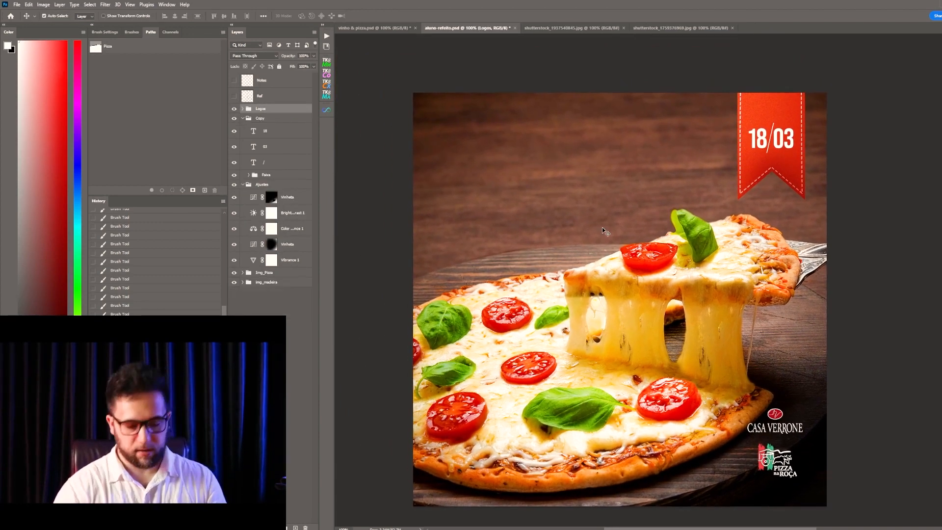
- Review the whole poster and compare it with the vinho & pizza reference document
key(ctrl+minus)
drag(680, 346, 671, 310)
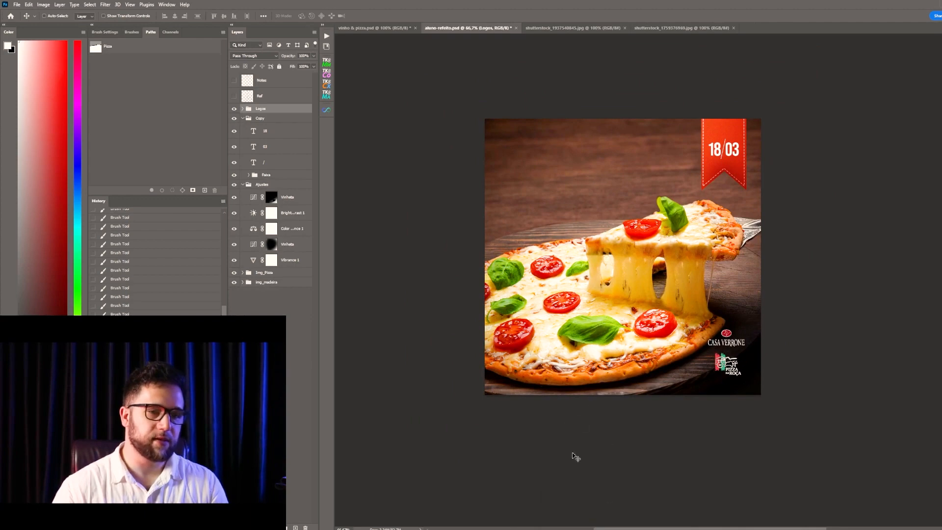
click(386, 29)
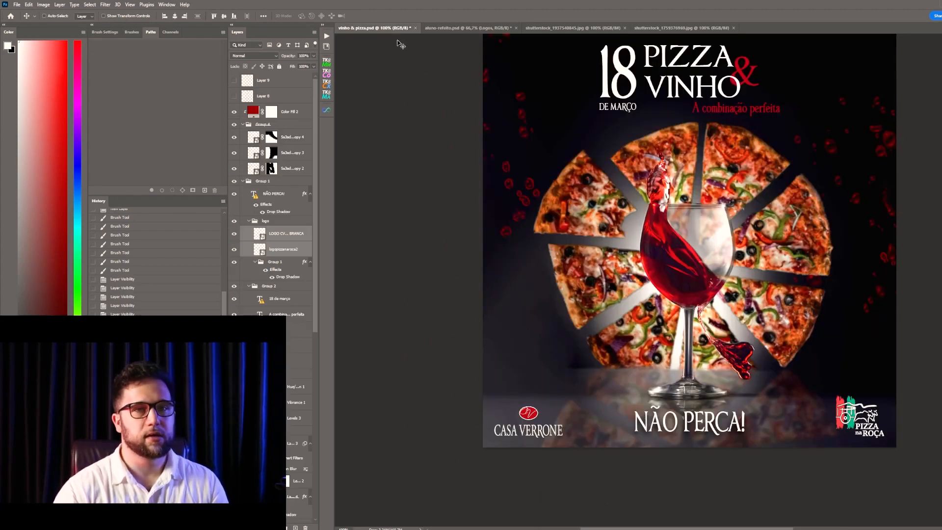
click(493, 28)
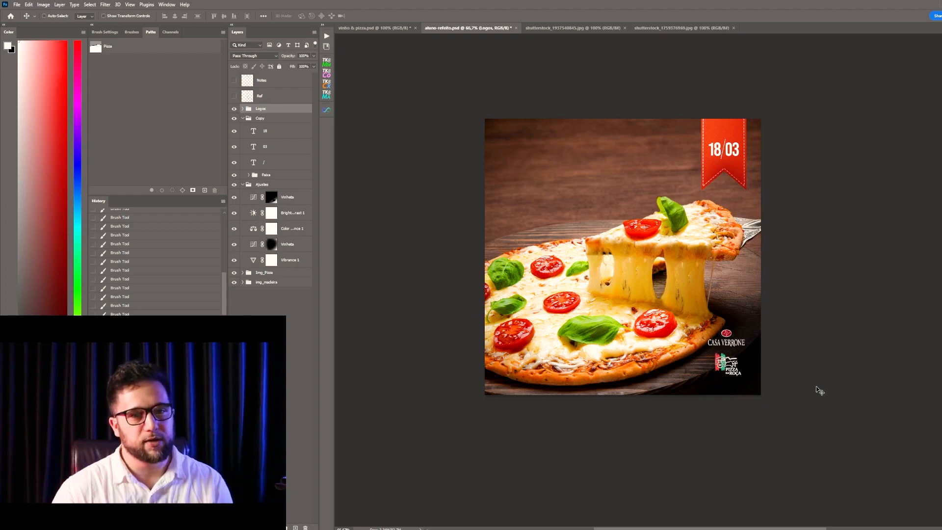
key(z)
mouse_move(770, 246)
mouse_down()
mouse_move(805, 233)
mouse_move(756, 241)
mouse_up()
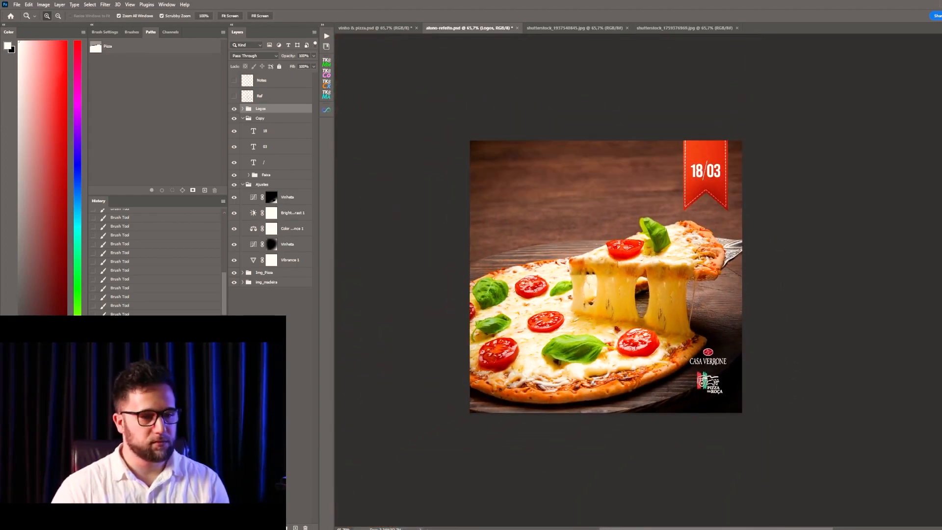
- Switch to the browser and activate all five Good Karma fonts on Adobe Fonts, returning to Photoshop when done
key(alt+Tab)
scroll(852, 350, up, 1)
drag(851, 350, 861, 236)
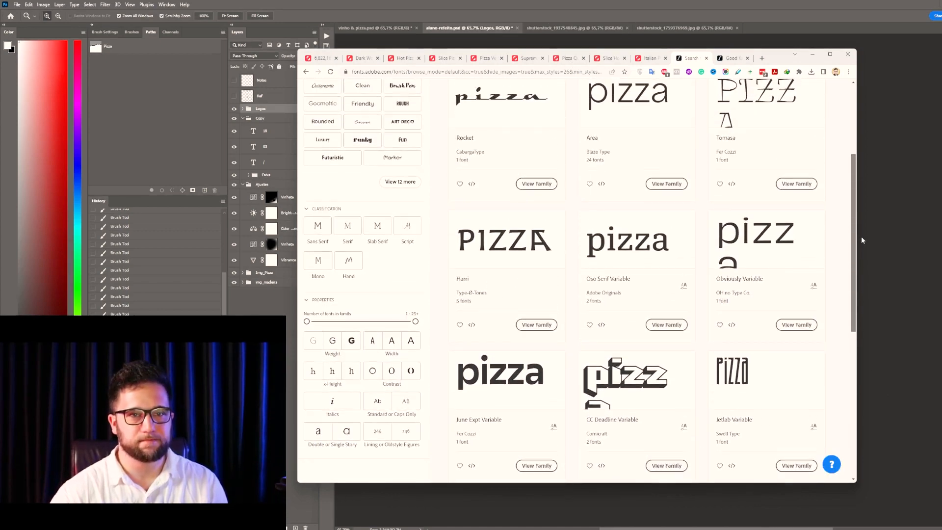
click(735, 59)
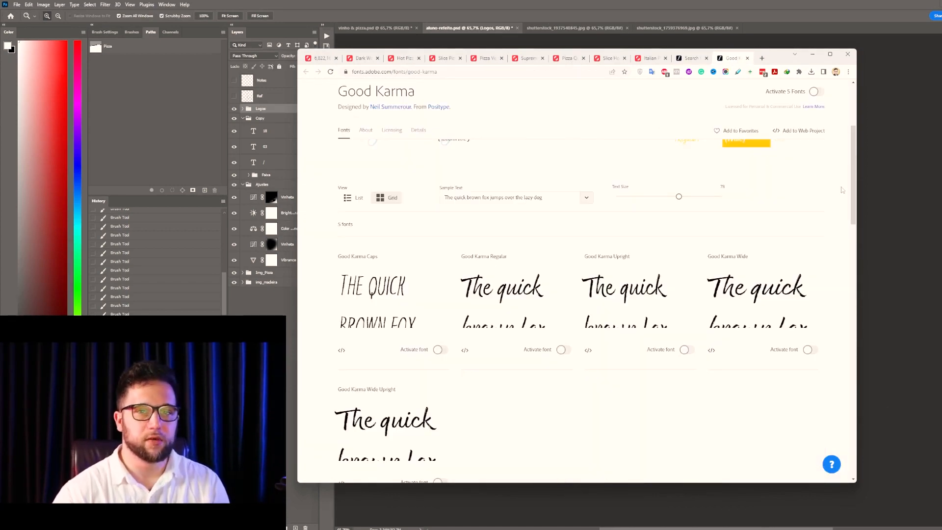
scroll(842, 189, up, 3)
click(815, 161)
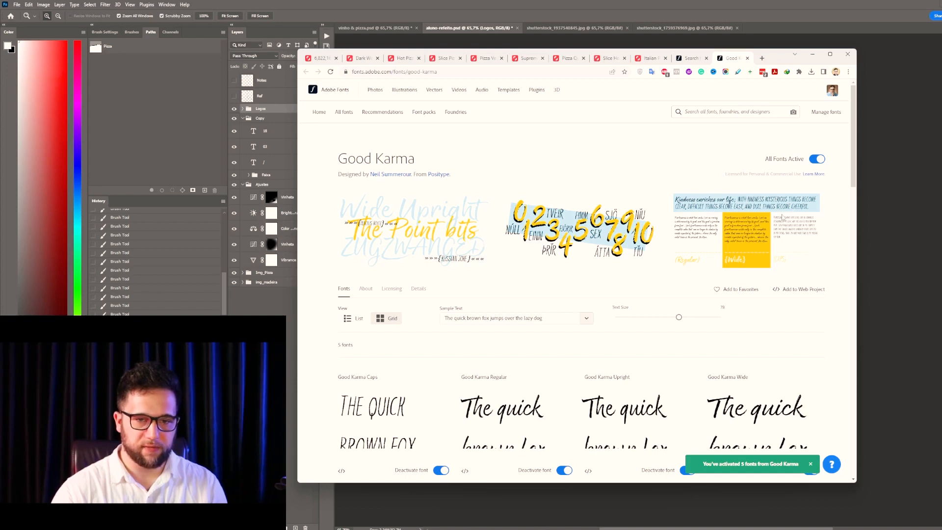
click(600, 16)
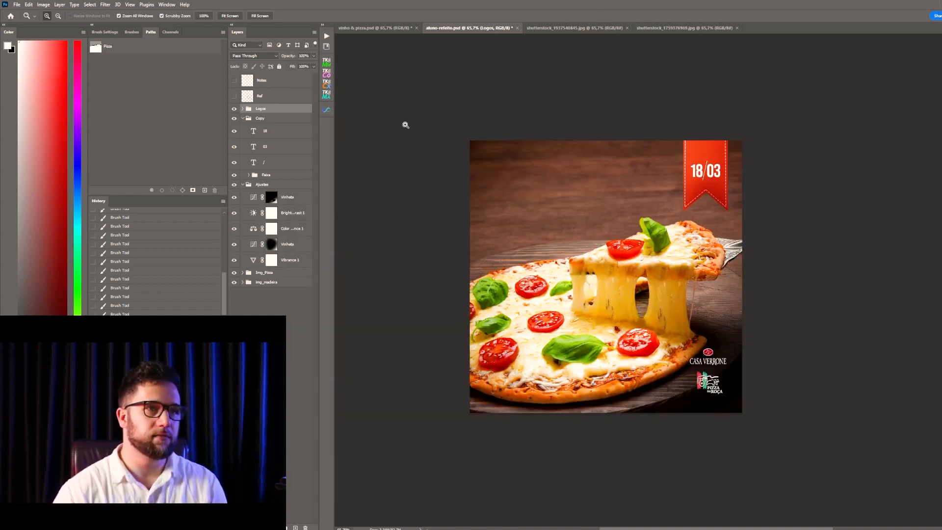
- Save the poster document and collapse the Ajustes and Copy layer groups
key(ctrl+s)
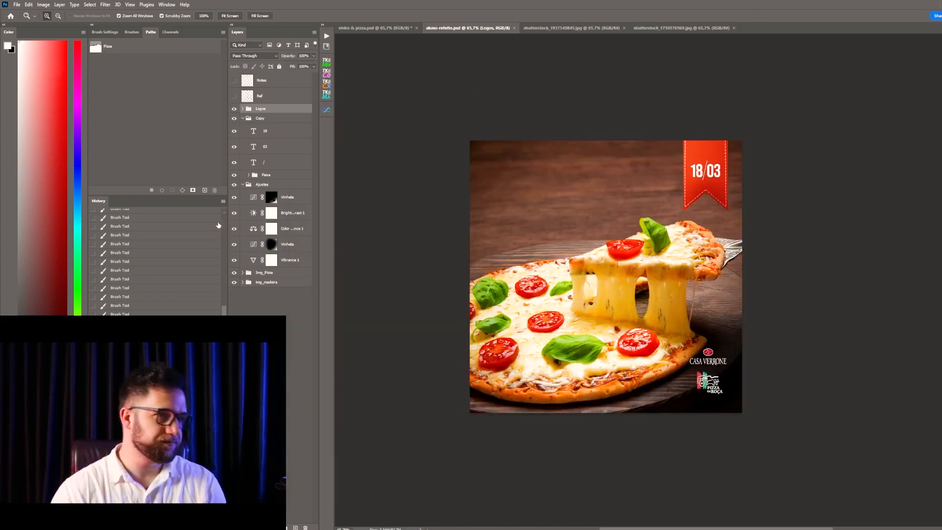
click(265, 184)
click(243, 185)
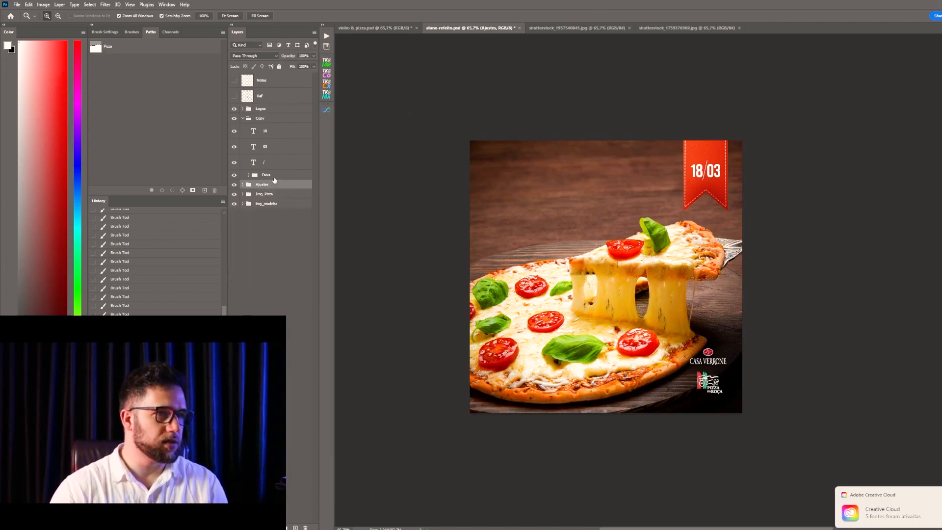
click(264, 120)
click(243, 119)
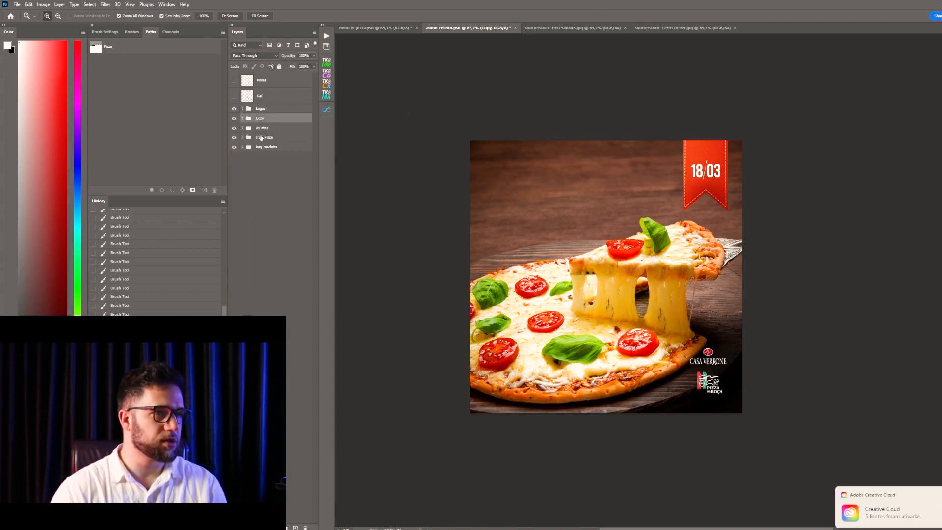
click(269, 111)
click(264, 120)
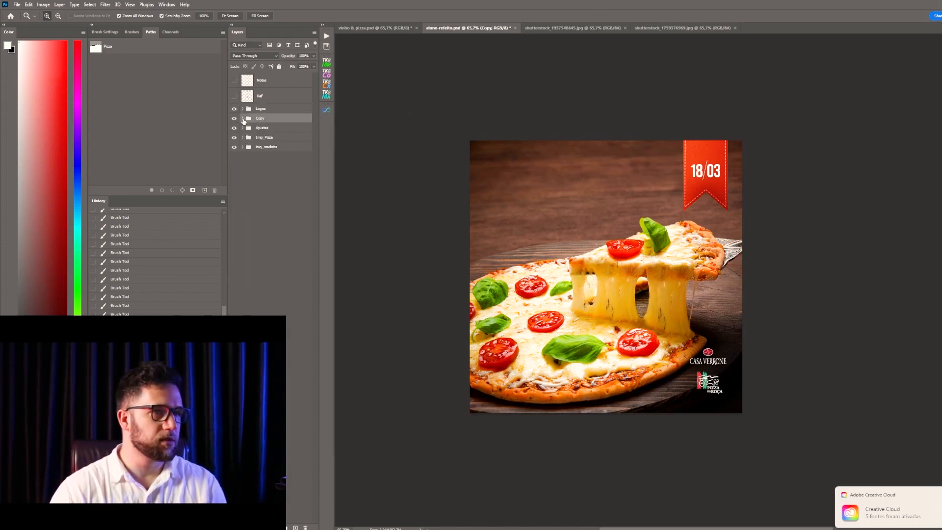
- Rename the Copy group holding the date ribbon as Data and collapse it
click(242, 118)
double_click(261, 118)
key(Return)
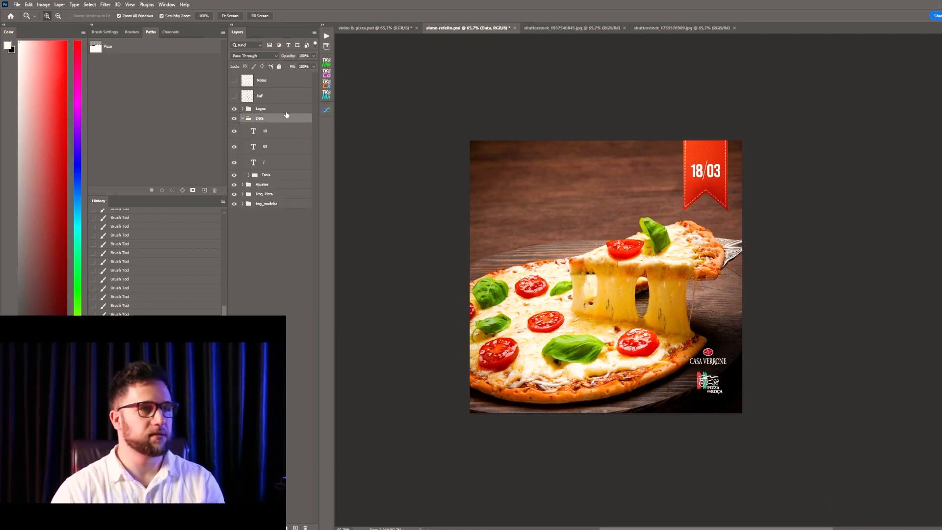
click(242, 118)
- Create a new layer group above Data and name it Copy
click(287, 526)
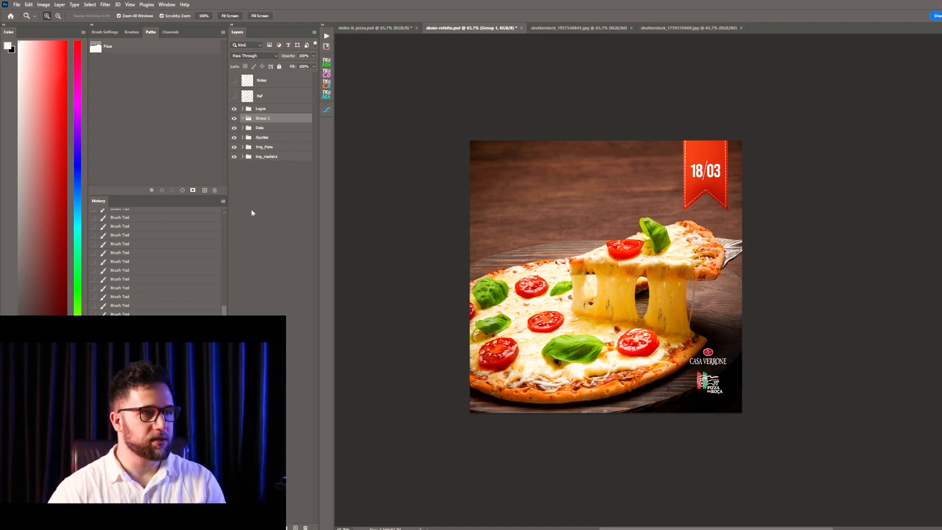
double_click(263, 118)
key(Return)
double_click(262, 119)
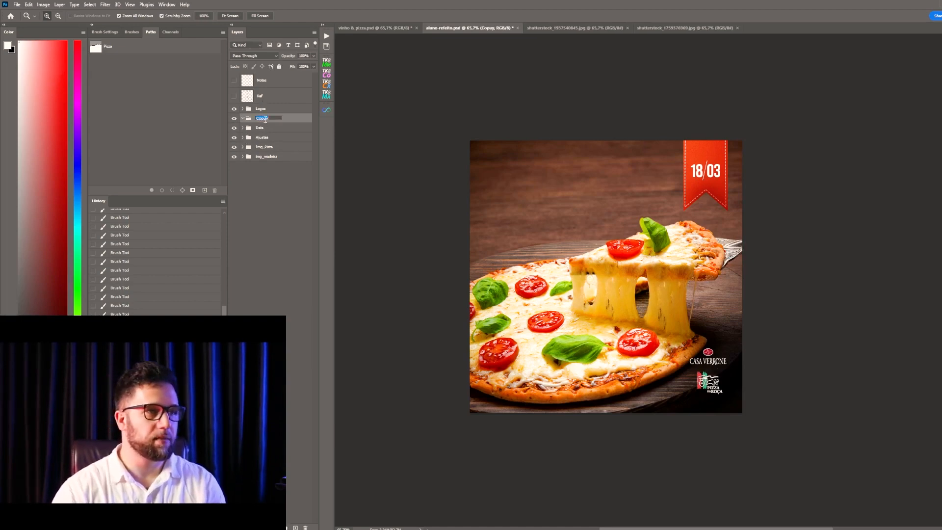
text(Copy)
key(Return)
- Add the white text Pizza on the wood background above the pizza and scale it up to headline size
key(t)
click(494, 205)
key(BackSpace)
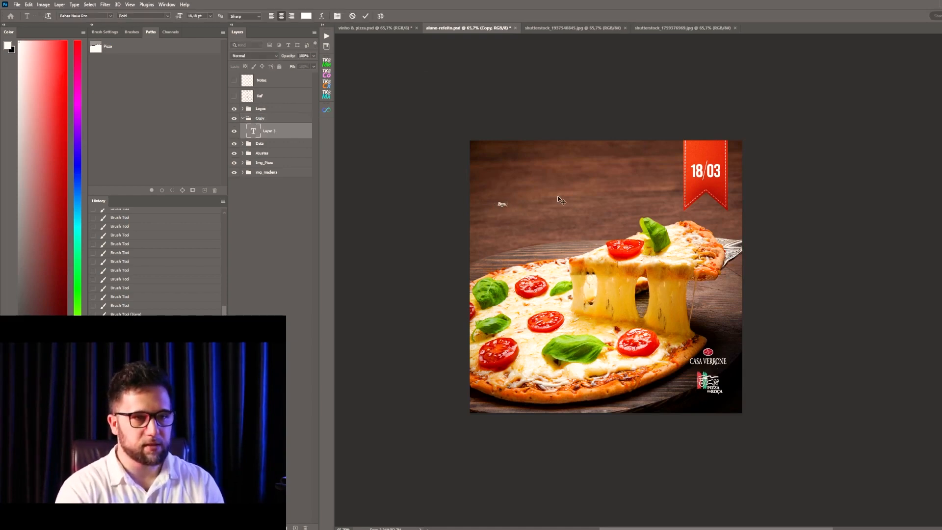
text(Pizza)
key(ctrl+Return)
key(ctrl+t)
drag(506, 201, 542, 178)
key(Return)
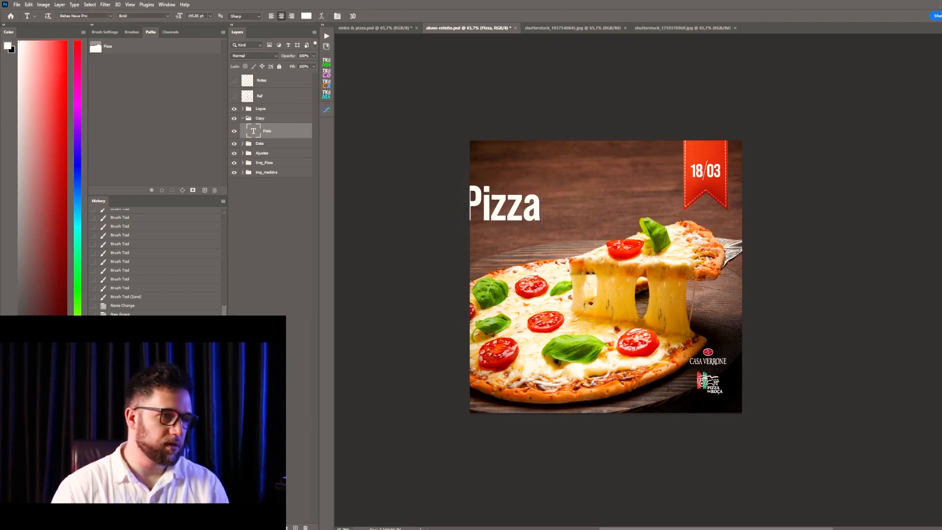
- Change the Pizza text's font to Good Karma in the Caps style
text(go)
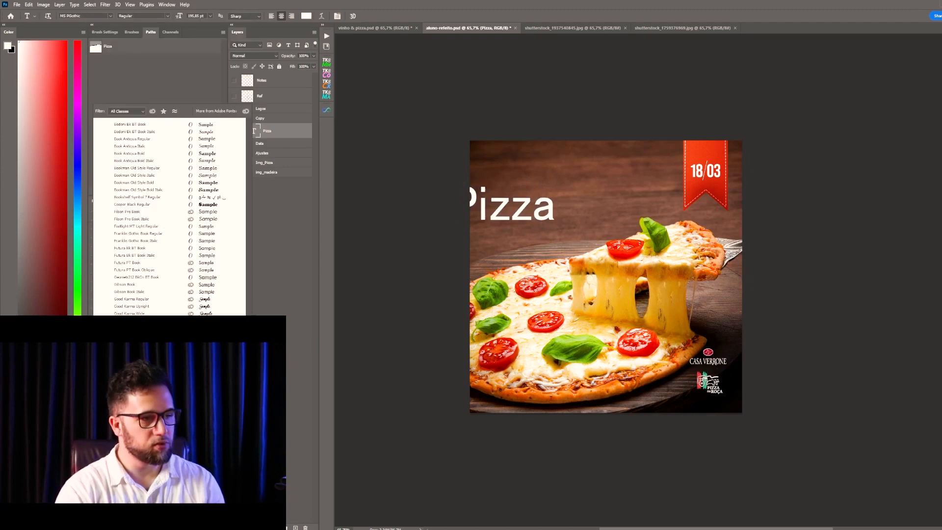
key(Return)
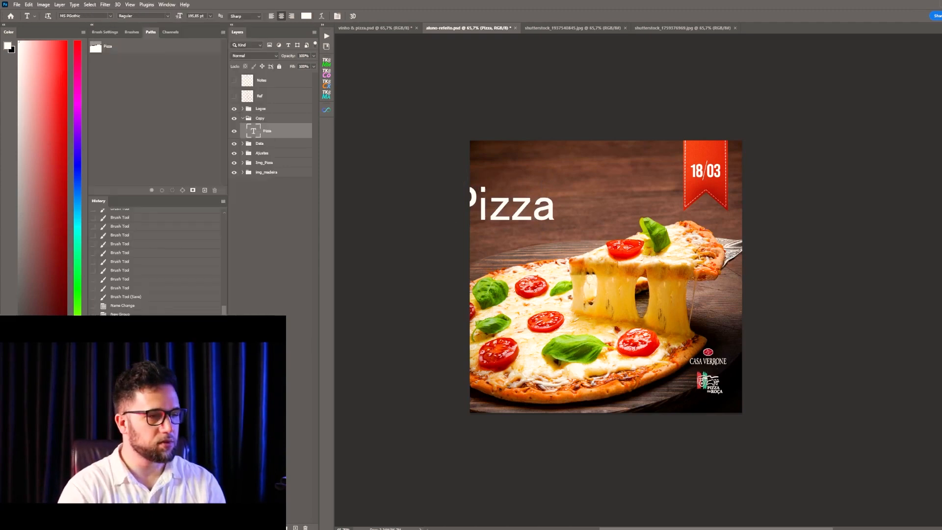
key(Down)
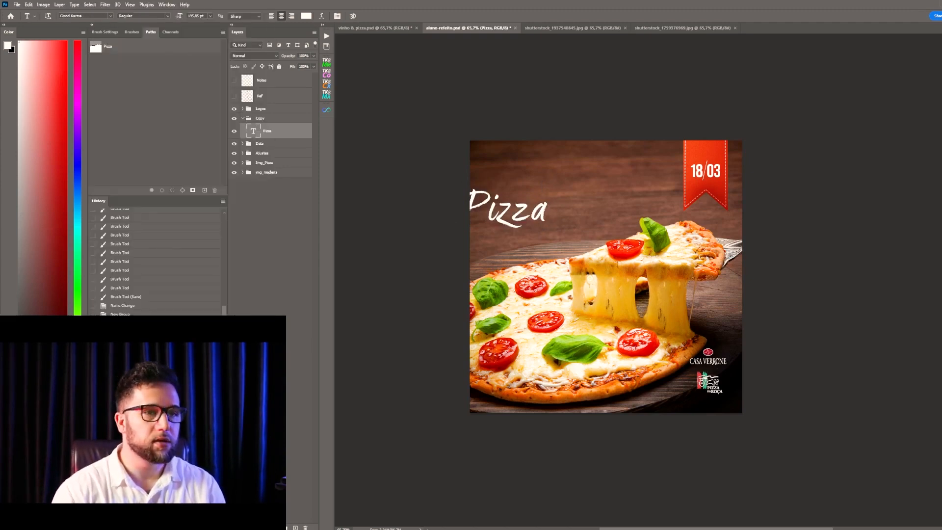
key(Down)
key(Down)
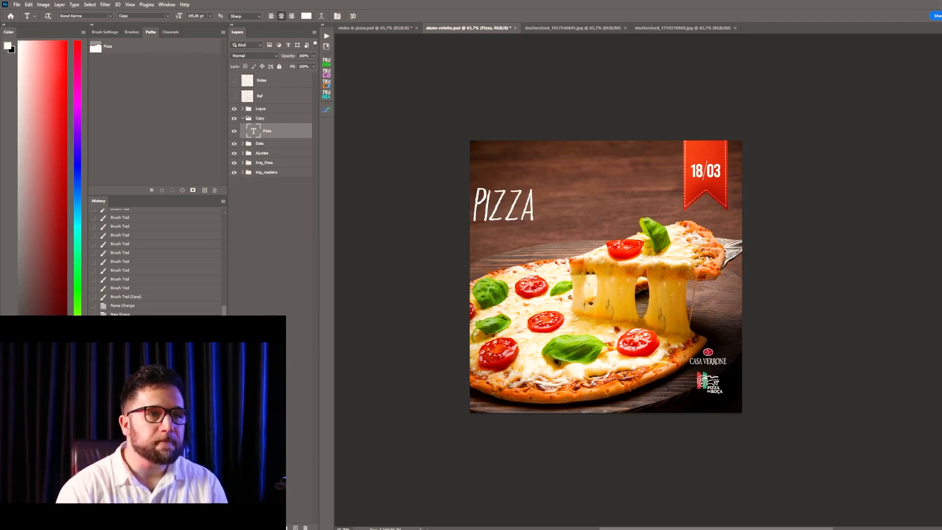
- Move the PIZZA text fully inside the poster and rotate it slightly counter-clockwise
key(v)
drag(525, 210, 481, 200)
key(ctrl+t)
key(Return)
- Add the text VINHO below and to the right of PIZZA, and shift both words towards the poster's centre
key(t)
text(VINHO)
key(ctrl+Return)
key(v)
drag(586, 229, 585, 225)
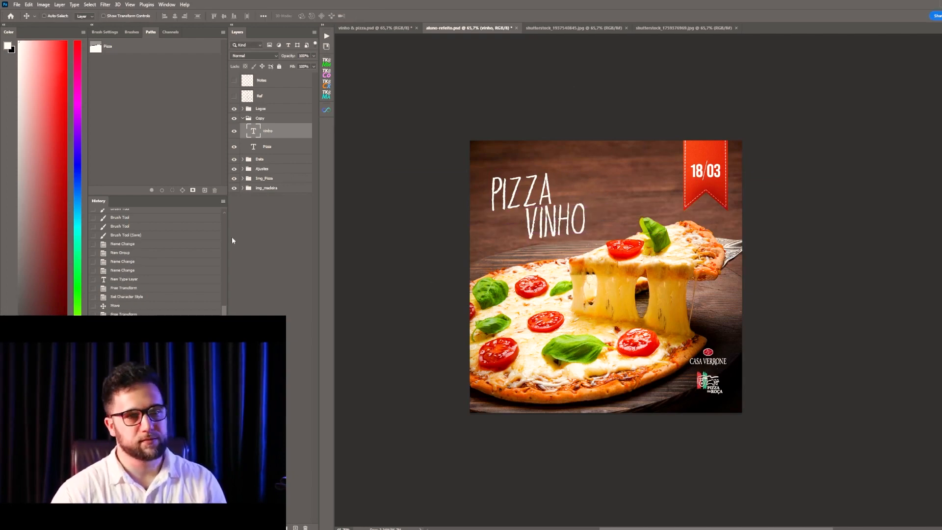
shift+click(267, 146)
drag(575, 230, 608, 225)
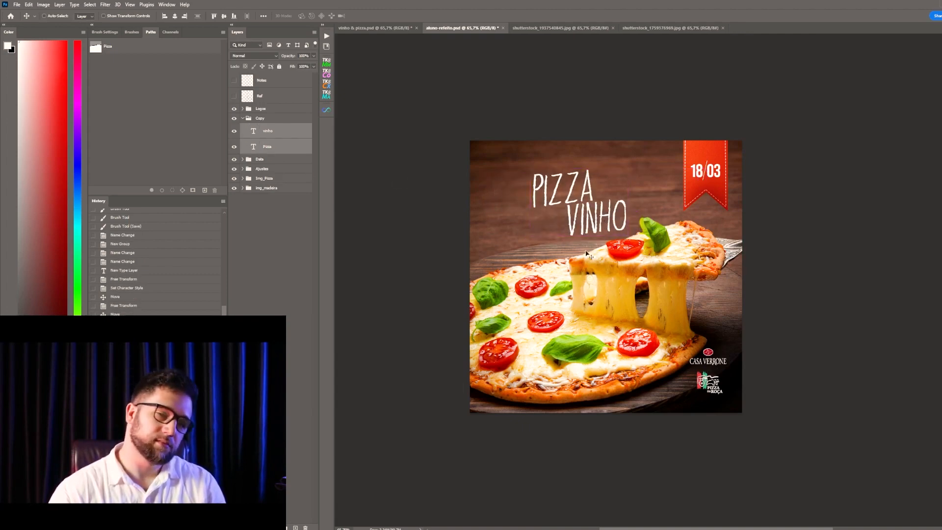
- Move the Pizza layer above vinho and duplicate the PIZZA text below and to the left of the original
click(283, 151)
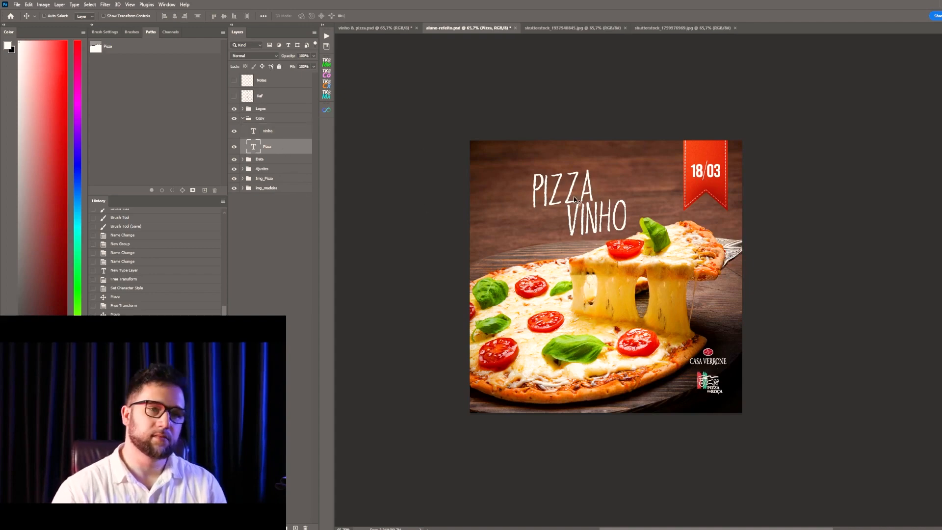
drag(268, 149, 281, 126)
alt+drag(569, 203, 473, 278)
- Replace the duplicated PIZZA text with & and position it between PIZZA and VINHO
key(t)
key(Escape)
drag(501, 238, 567, 220)
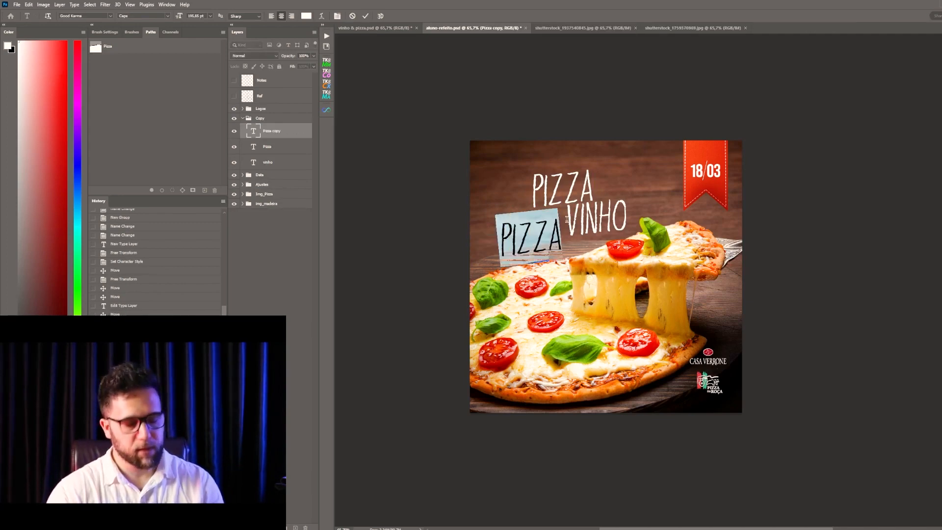
click(539, 235)
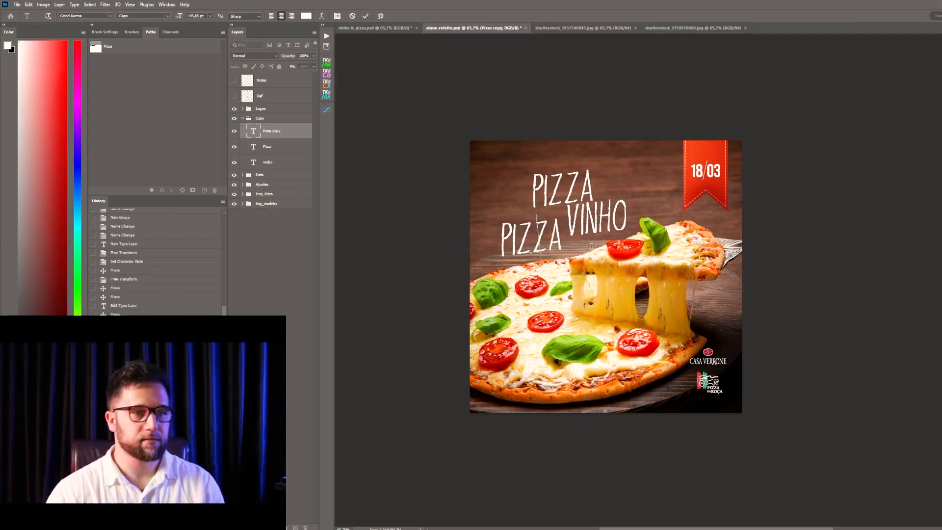
key(ctrl+a)
text(&)
key(ctrl+Return)
key(v)
drag(537, 244, 569, 215)
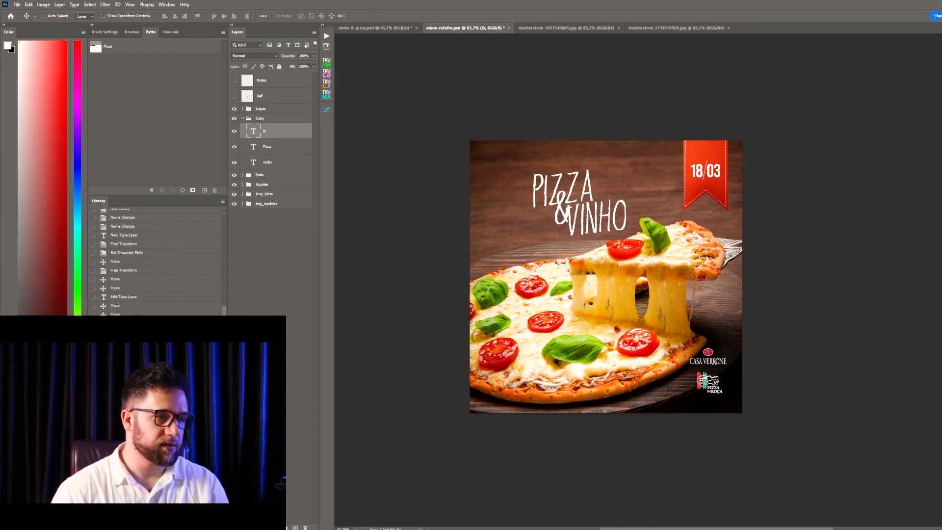
- Compare the Good Karma styles on the & text and set it to the slanted, wide script style
key(Down)
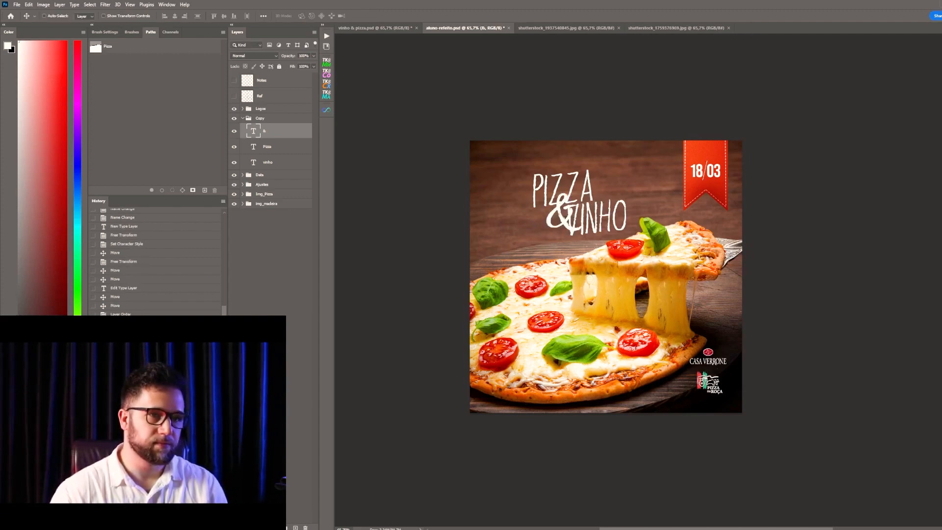
key(ctrl+space)
drag(564, 207, 594, 235)
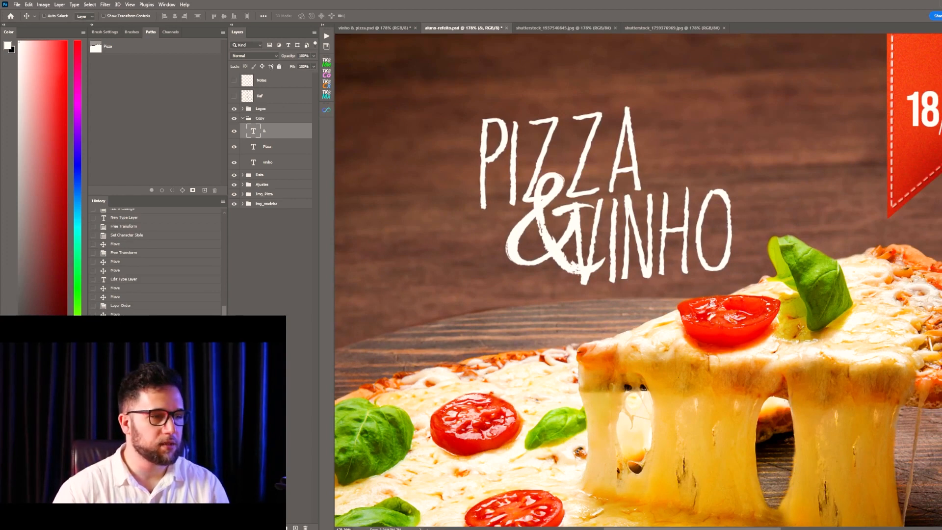
key(Down)
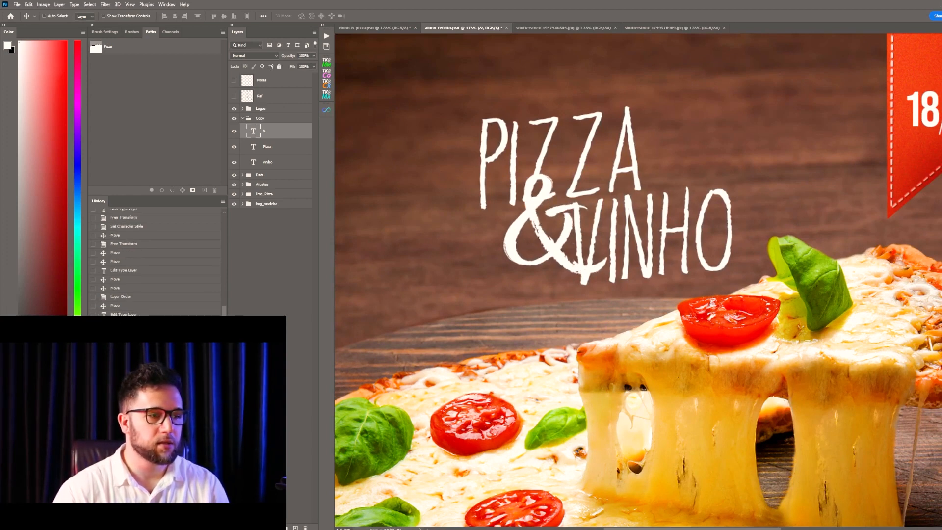
key(shift+Right)
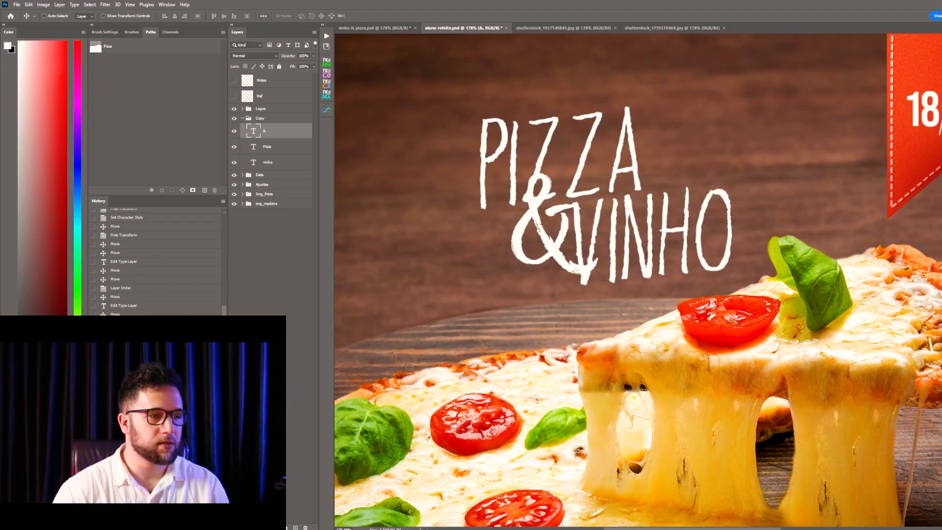
key(Up)
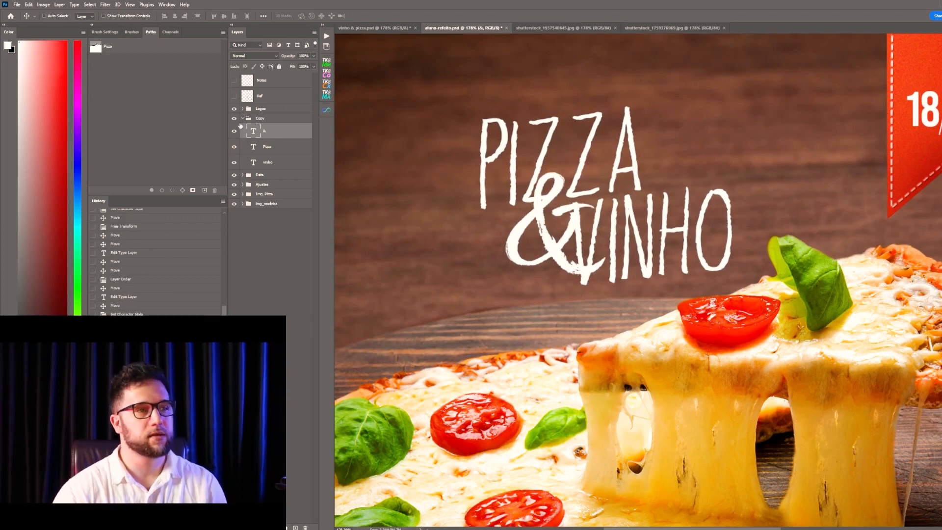
- Move the Pizza layer above & and spread PIZZA and VINHO to either side of the ampersand
drag(278, 153, 278, 125)
drag(590, 199, 517, 216)
click(278, 164)
drag(715, 234, 725, 212)
key(ctrl+0)
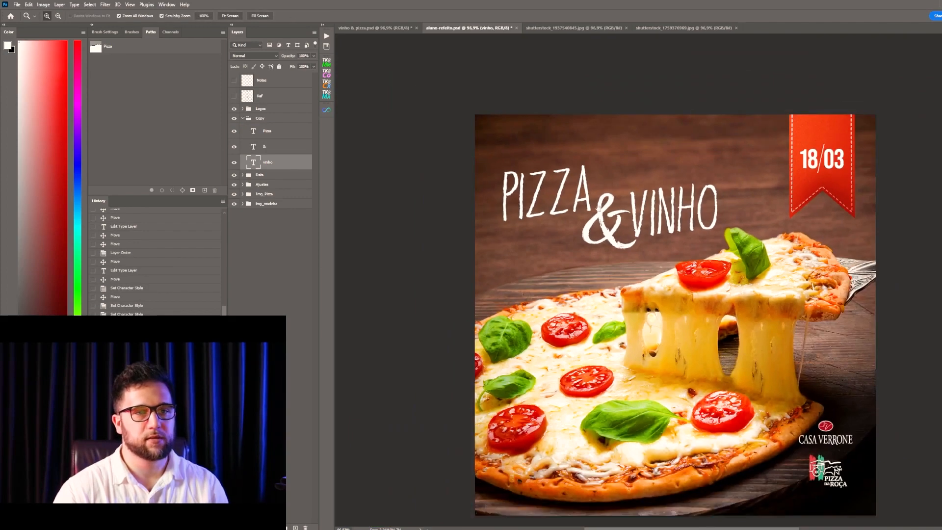
- Scale the PIZZA, & and VINHO text layers down together and reposition the smaller headline on the wood background above the pizza
ctrl+click(275, 149)
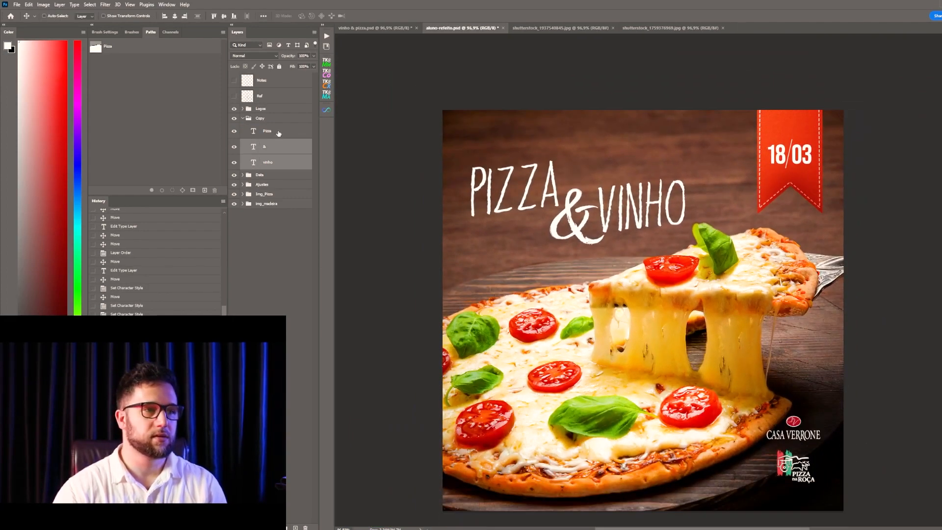
shift+click(278, 132)
shift+click(278, 161)
key(ctrl+t)
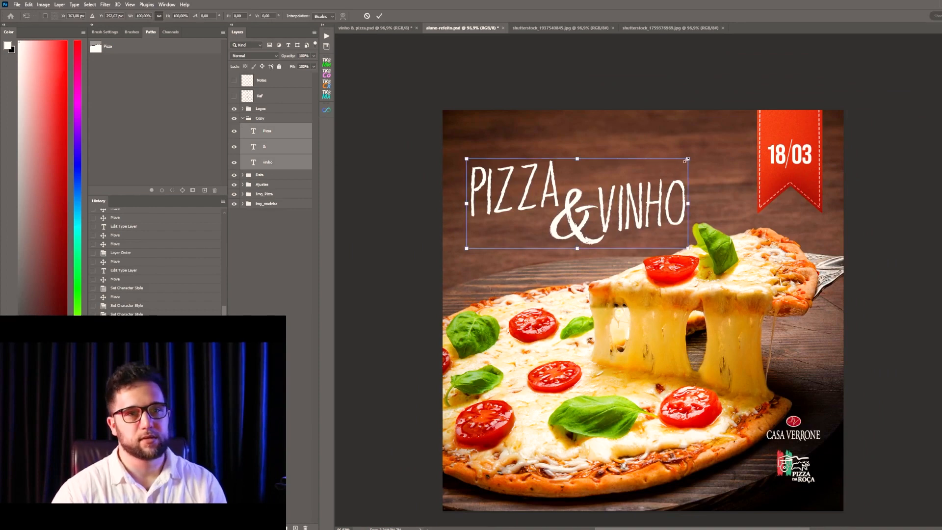
drag(687, 159, 667, 167)
drag(674, 257, 704, 247)
mouse_move(659, 194)
mouse_down()
mouse_move(640, 182)
mouse_move(651, 219)
mouse_move(677, 208)
mouse_move(670, 205)
mouse_up()
key(Return)
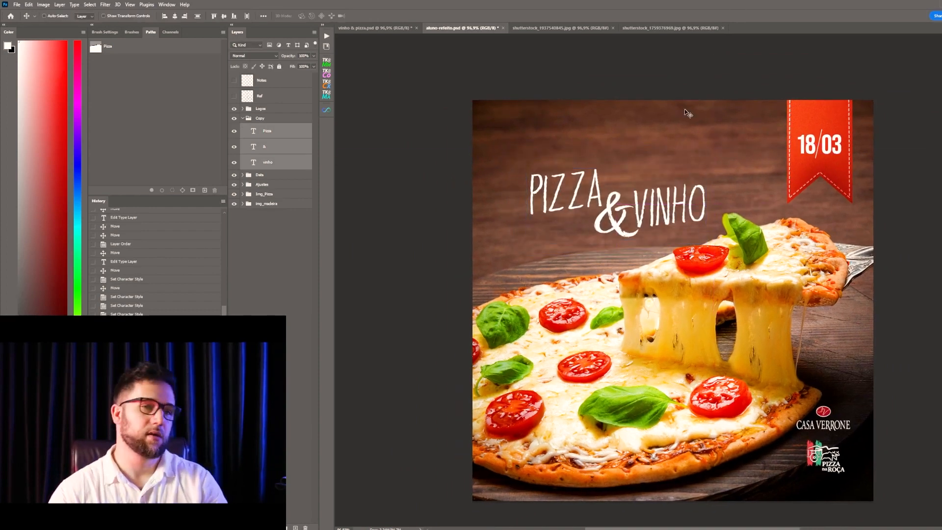
drag(541, 184, 543, 189)
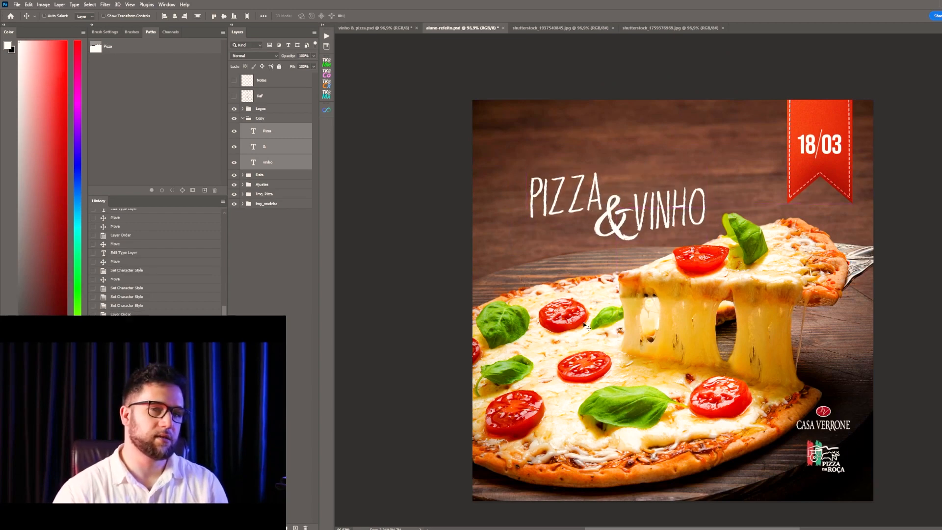
mouse_move(628, 216)
mouse_down()
mouse_move(596, 194)
mouse_move(635, 219)
mouse_up()
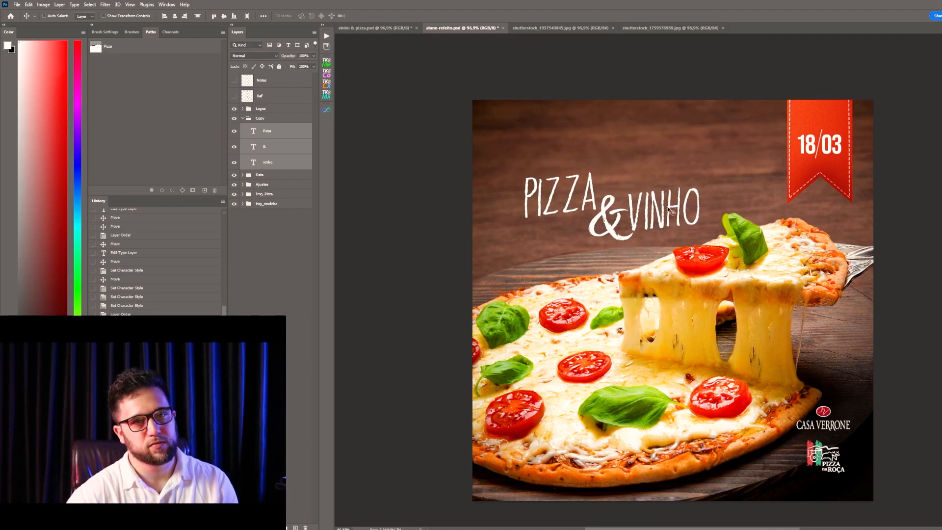
- Place VINHO below the ampersand, and shift the whole headline up and slightly towards the date ribbon
key(c)
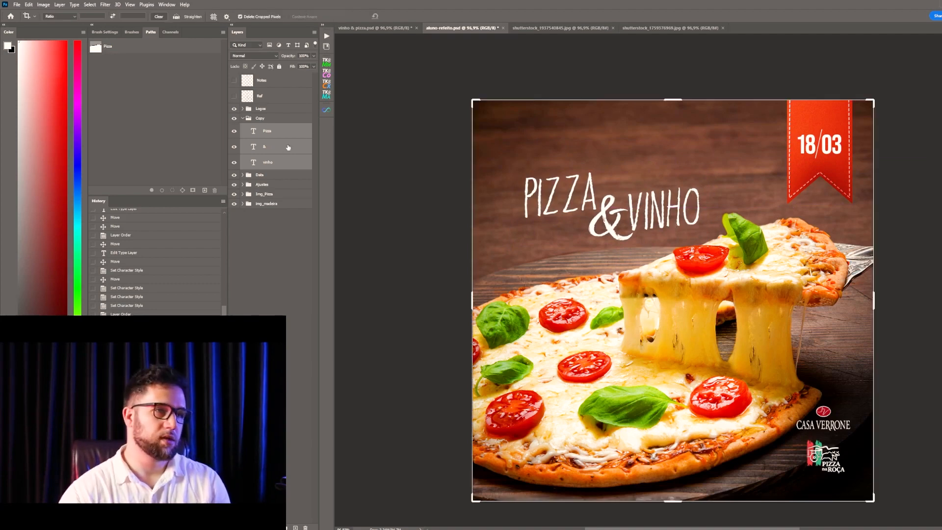
key(v)
ctrl+click(632, 219)
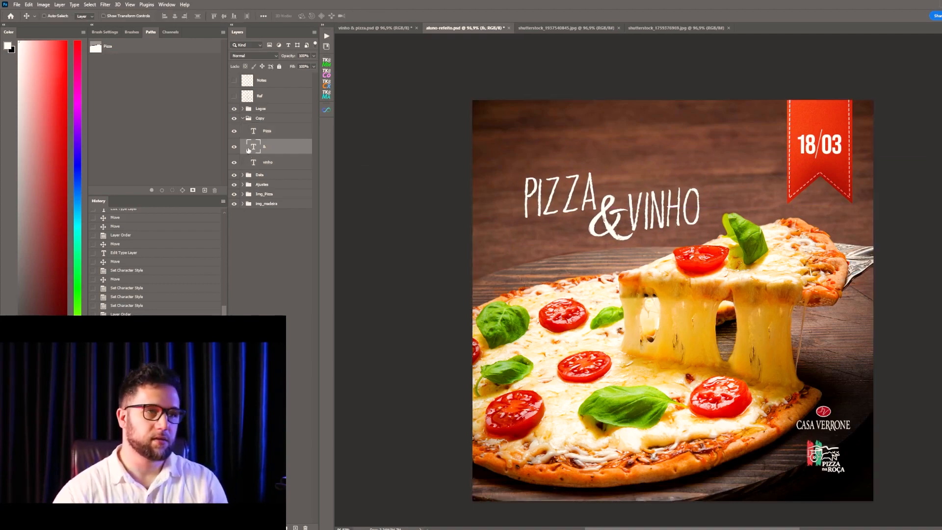
drag(699, 212, 673, 272)
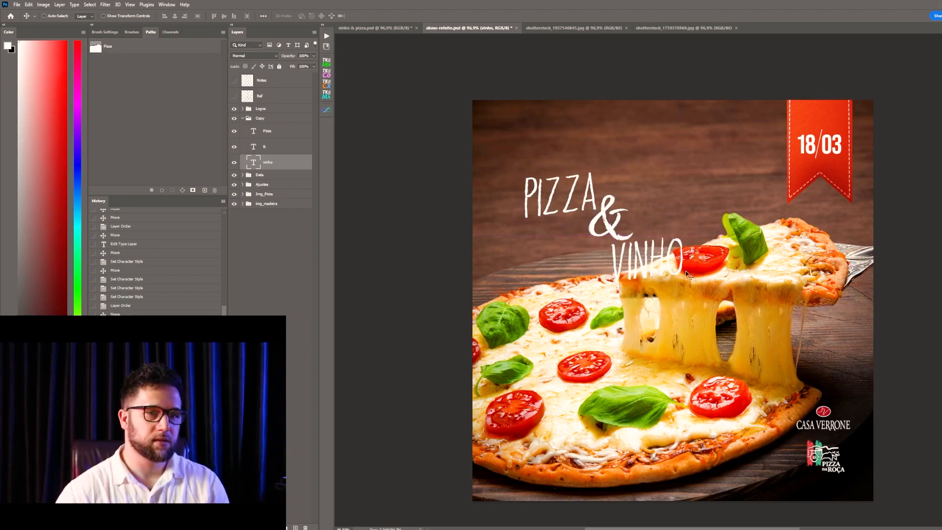
shift+click(289, 133)
mouse_move(642, 233)
mouse_down()
mouse_move(633, 188)
mouse_move(663, 191)
mouse_up()
- Sketch reading-flow arrows on a new layer above Notes, running past the headline to the pizza, the logos and the date ribbon
key(b)
click(274, 80)
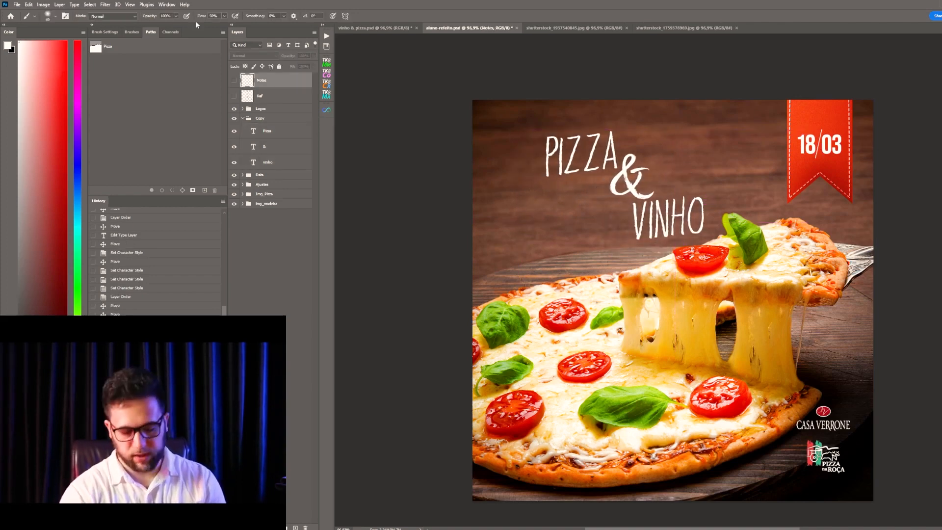
key(ctrl+shift+alt+n)
right_click(517, 200)
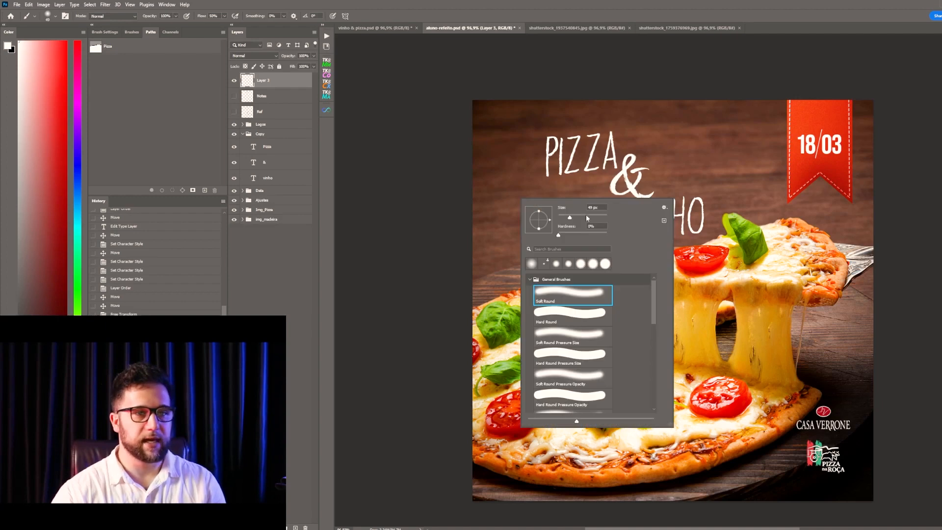
key(Return)
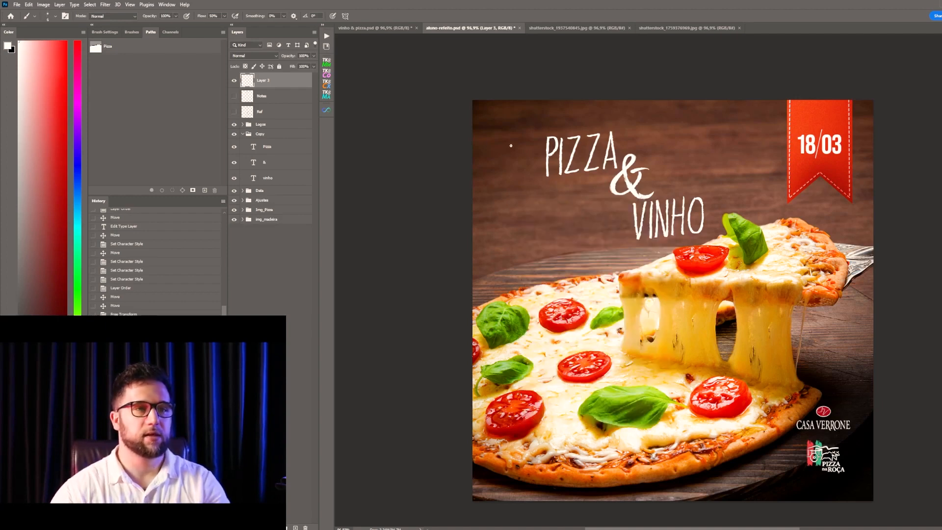
click(487, 134)
shift+click(696, 269)
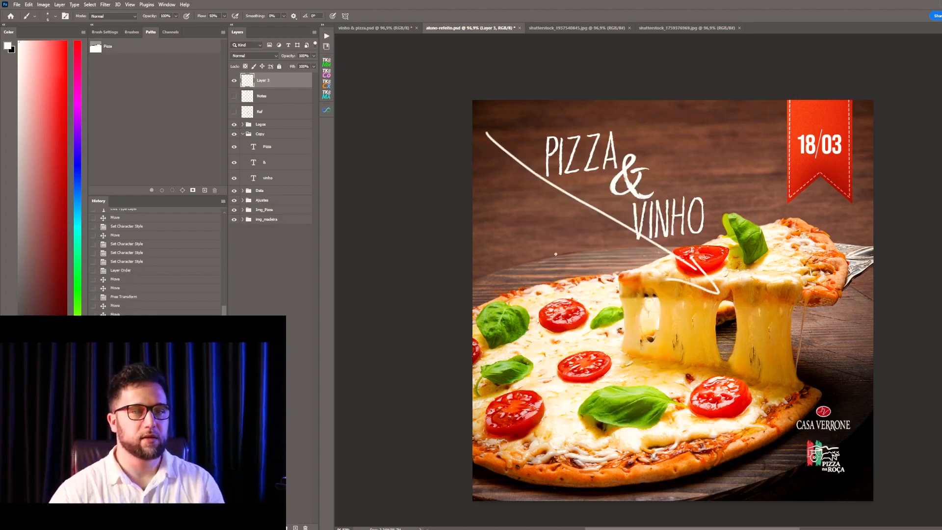
mouse_move(723, 305)
mouse_down()
mouse_move(822, 397)
mouse_move(834, 382)
mouse_up()
mouse_move(809, 282)
mouse_down()
mouse_move(854, 187)
mouse_move(852, 195)
mouse_up()
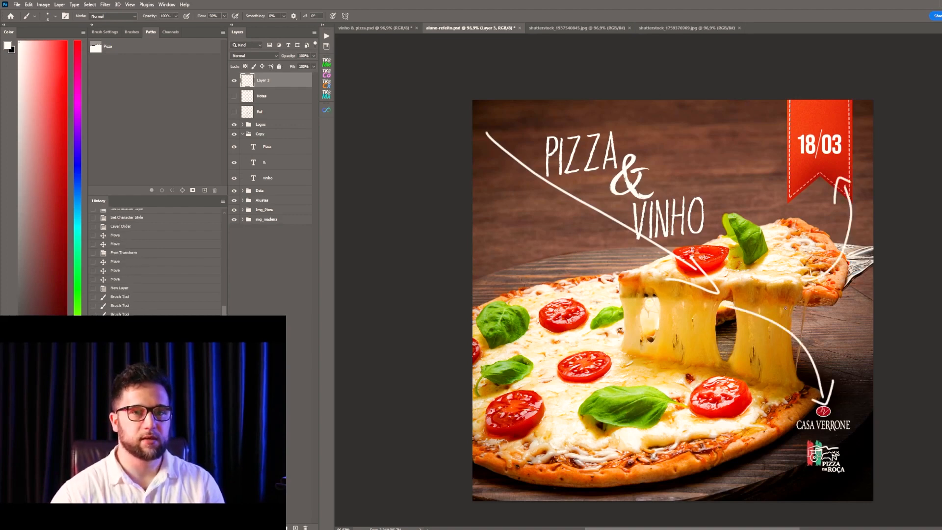
- Erase all the sketched arrows from the annotation layer and clear the selection
key(ctrl+a)
key(Delete)
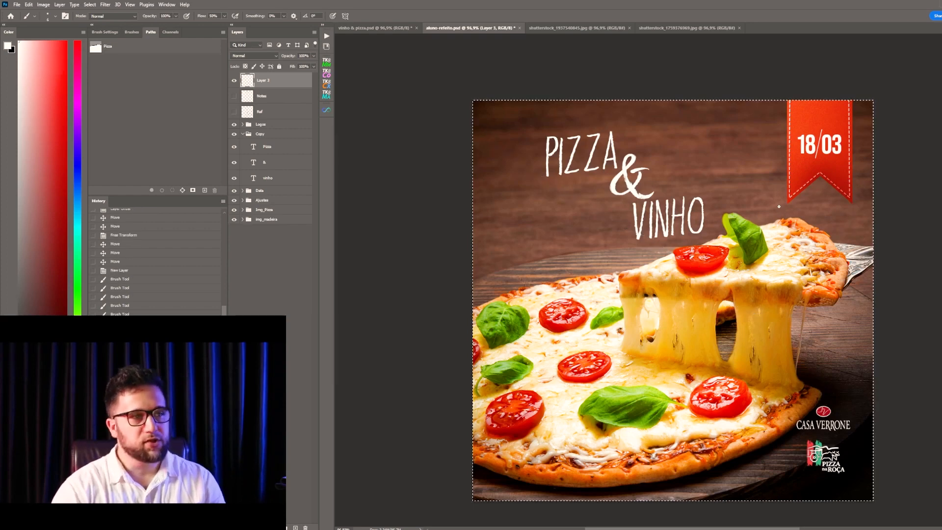
click(272, 148)
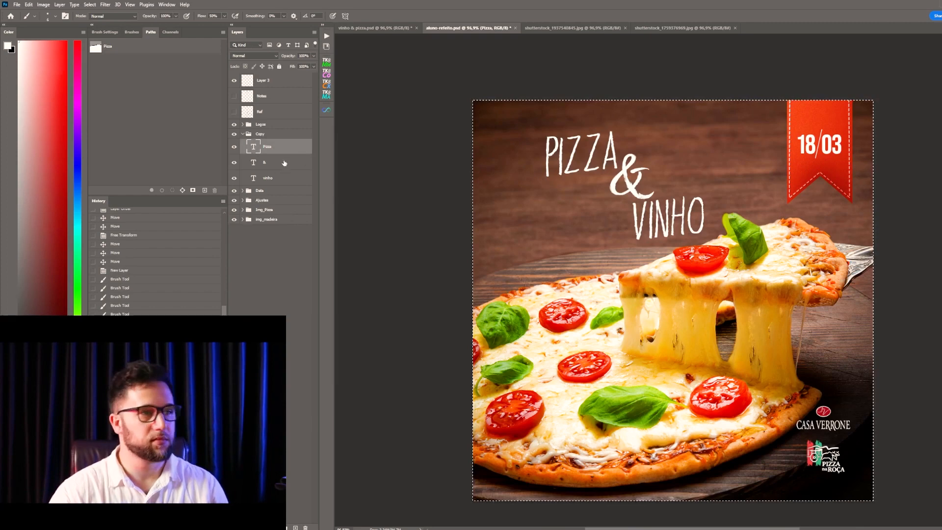
key(ctrl+d)
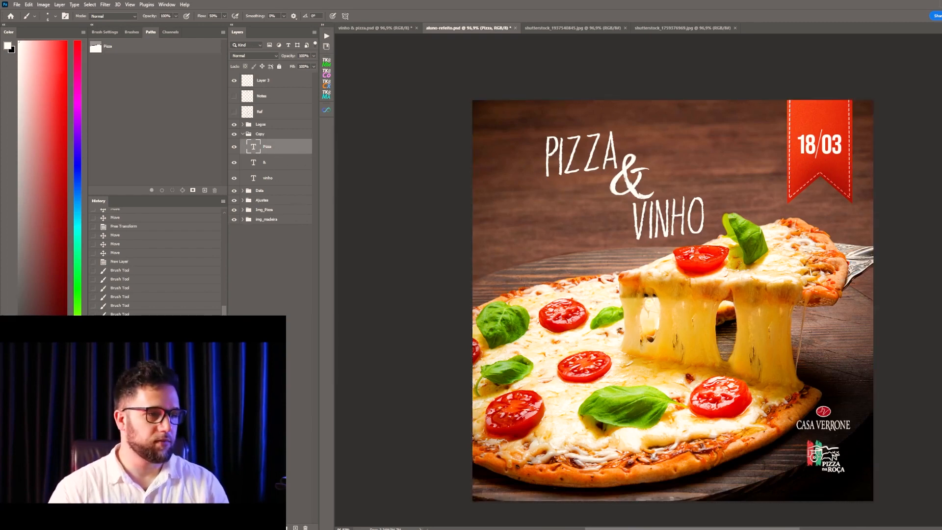
- Tighten and enlarge the PIZZA text, and move it down directly against the ampersand
mouse_move(176, 321)
mouse_down()
mouse_move(155, 306)
mouse_move(173, 319)
mouse_up()
key(ctrl+z)
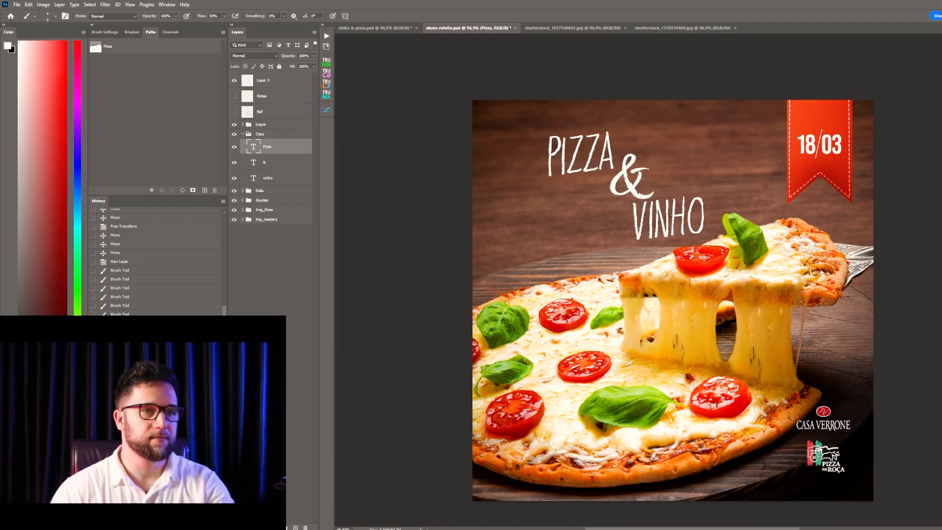
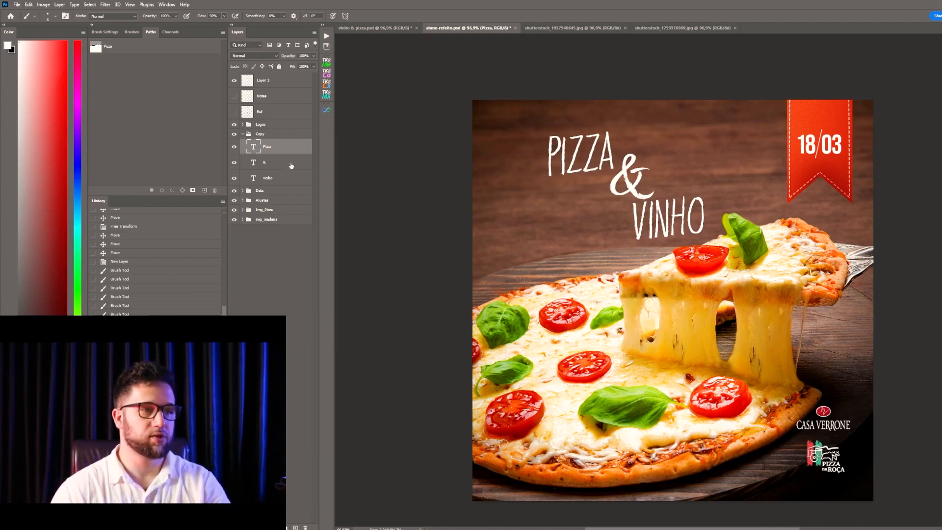
key(ctrl+t)
drag(540, 120, 528, 118)
key(Return)
key(v)
drag(583, 159, 576, 191)
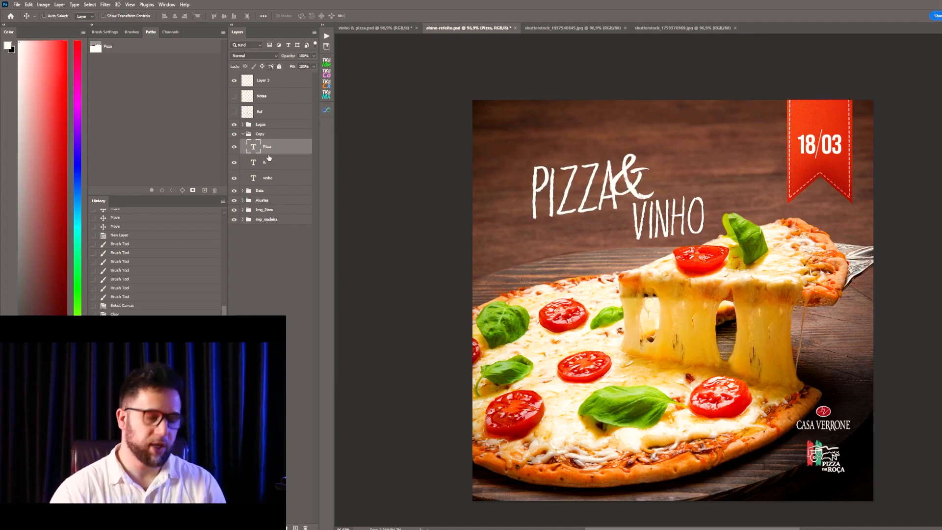
- Add a new layer above Pizza and choose the RAWexchange_dust_000.jpg brush from the RAWexchange Dust set
key(ctrl+shift+alt+n)
key(b)
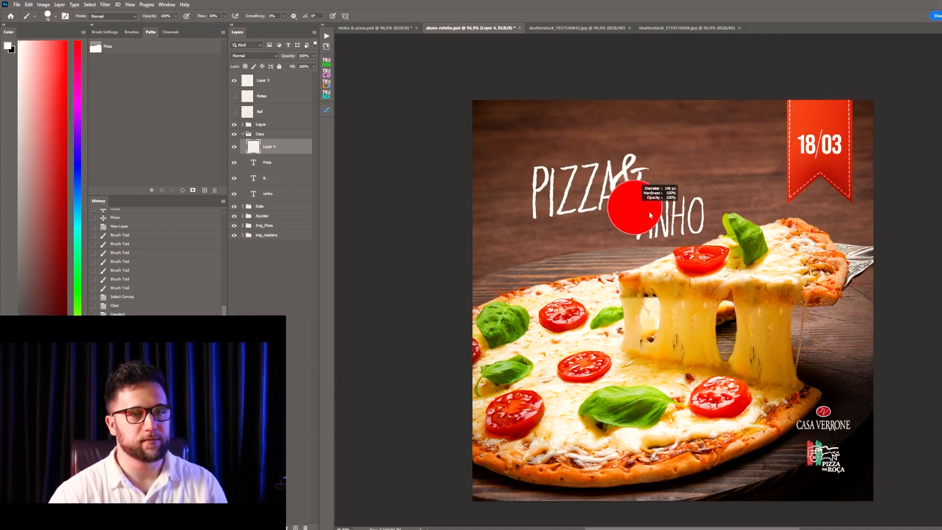
right_click(643, 222)
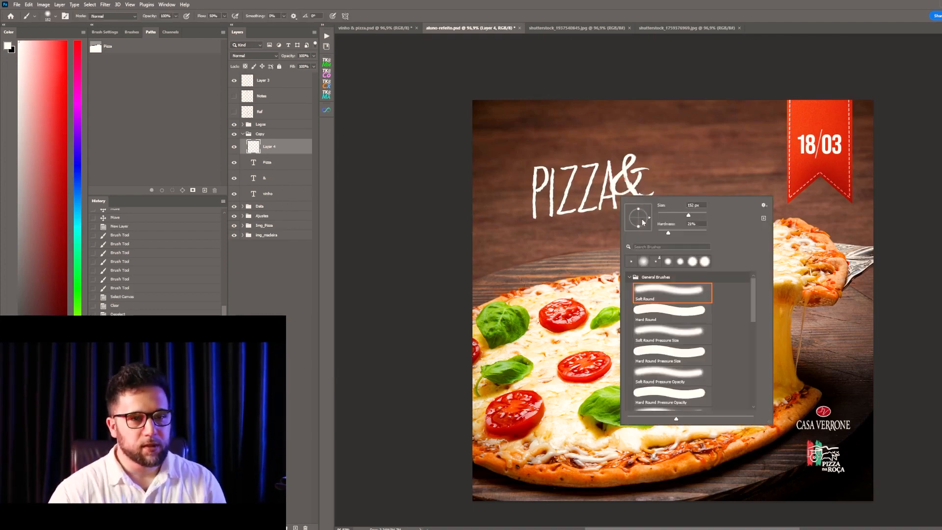
click(629, 278)
drag(751, 310, 749, 412)
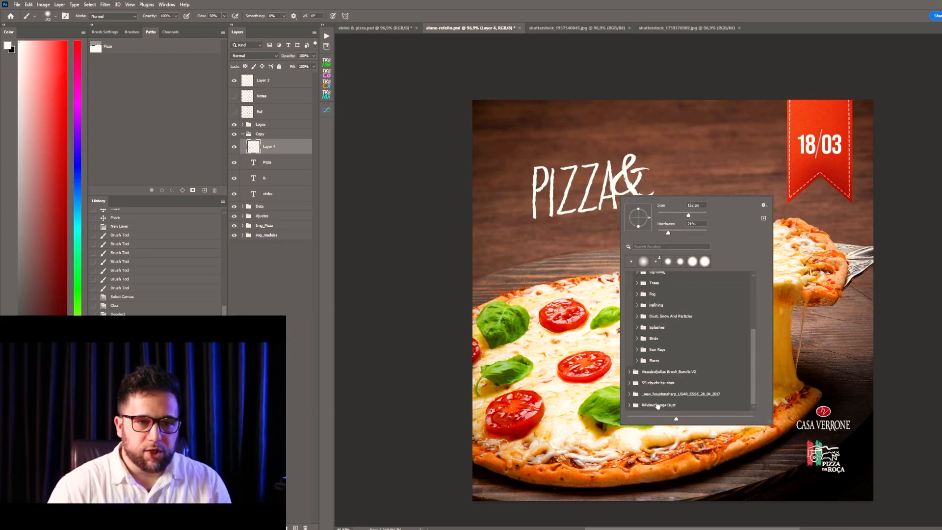
click(629, 406)
scroll(753, 299, down, 3)
click(672, 316)
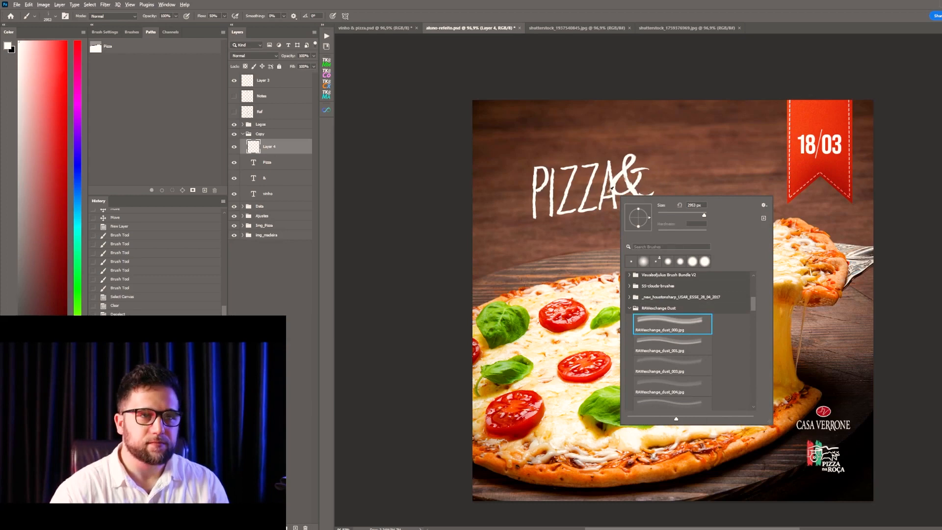
- Resize the dust brush to 461 px, try several stamps around the ampersand and clear the layer
drag(608, 193, 370, 208)
drag(577, 206, 508, 206)
mouse_move(616, 193)
mouse_down()
mouse_move(631, 194)
mouse_move(619, 182)
mouse_move(628, 210)
mouse_move(626, 200)
mouse_up()
click(626, 210)
click(624, 207)
click(622, 206)
click(624, 206)
click(624, 206)
key(ctrl+a)
key(Delete)
key(ctrl+d)
- Try Kyle's Concept Brushes - All Purpose Blend from Special Effects Brushes around the ampersand, and clear the layer
right_click(635, 243)
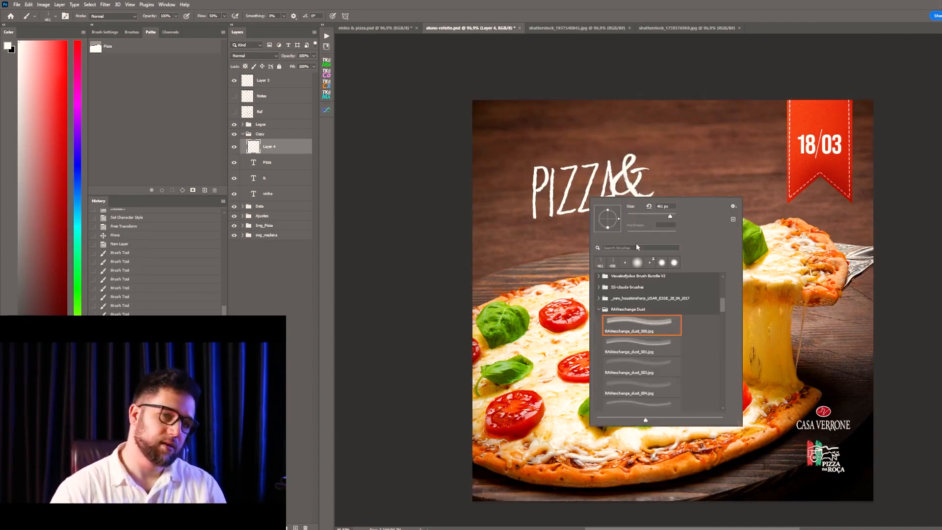
mouse_move(720, 304)
mouse_down()
mouse_move(723, 287)
mouse_move(715, 404)
mouse_move(723, 303)
mouse_up()
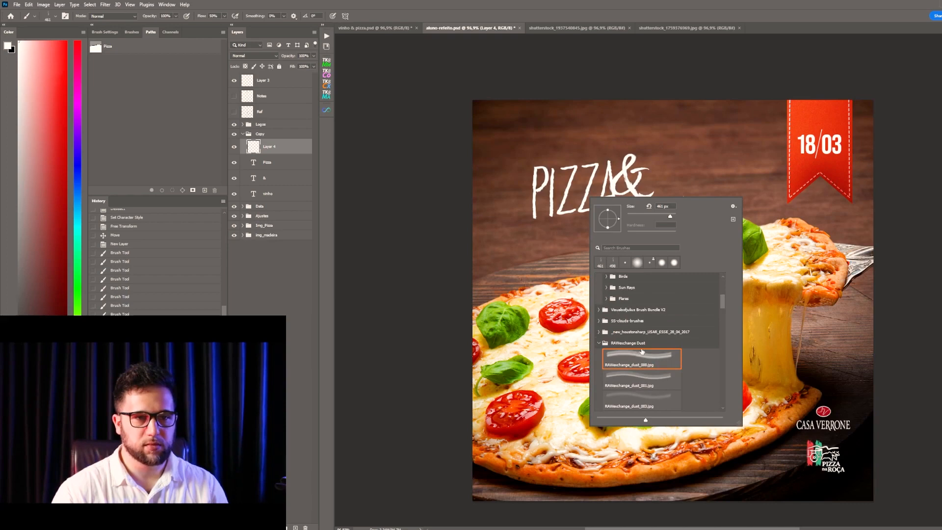
click(598, 343)
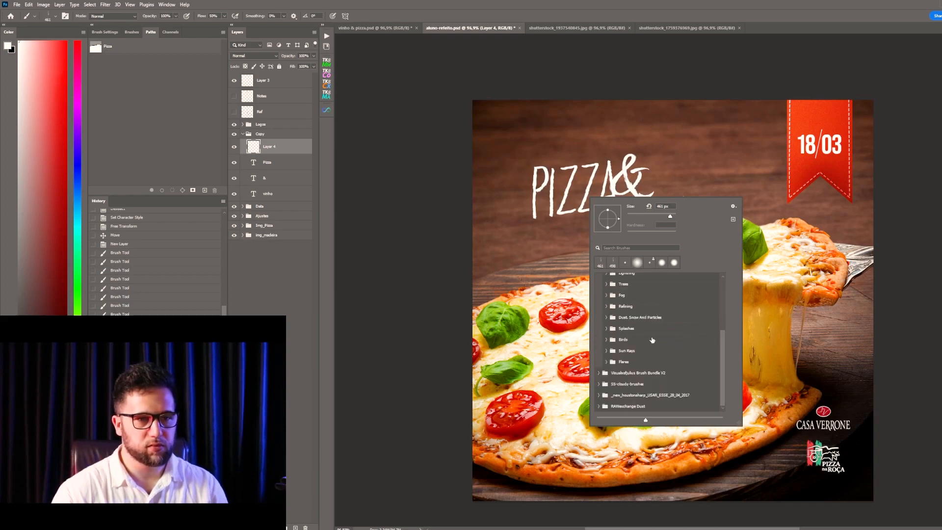
drag(723, 369, 715, 277)
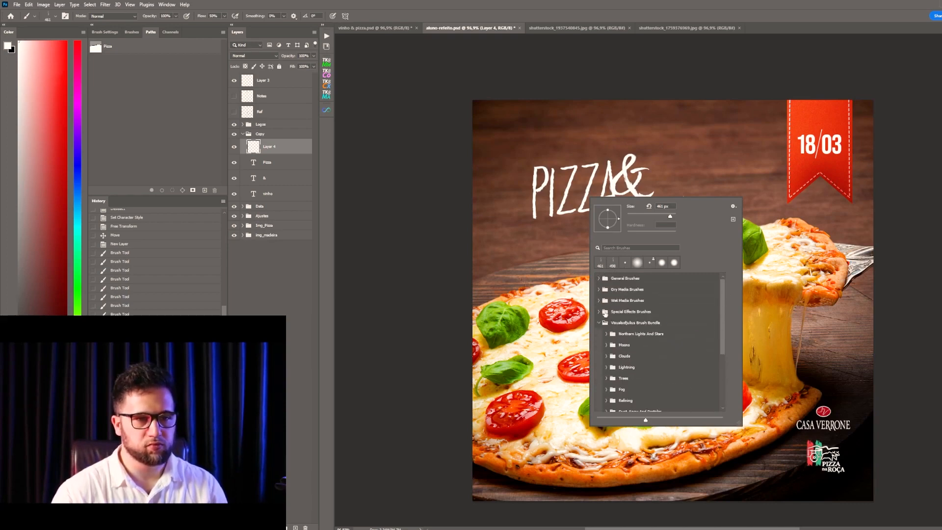
click(602, 323)
click(599, 312)
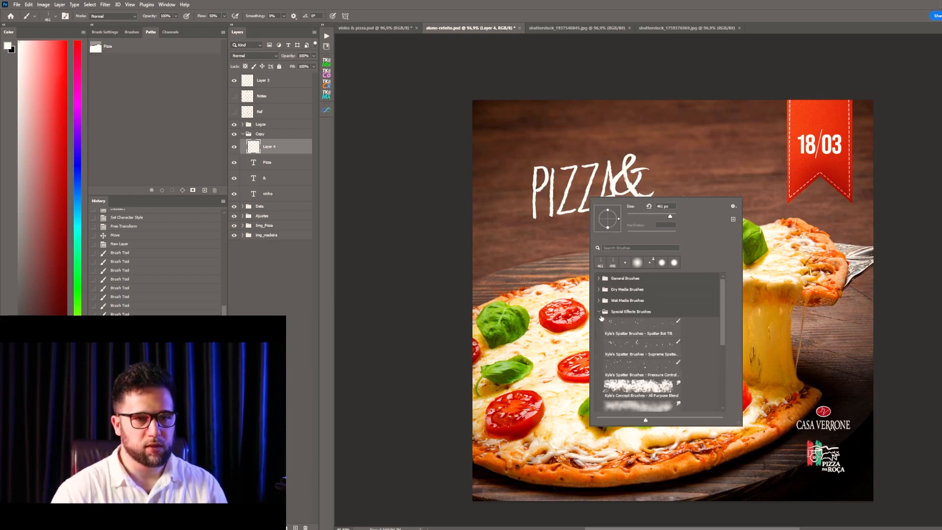
click(638, 385)
mouse_move(610, 183)
mouse_down()
mouse_move(611, 199)
mouse_move(635, 200)
mouse_up()
key(ctrl+a)
key(Delete)
- Paint a dense white splatter around the ampersand with Kyle's Spatter Brushes - Spatter Bot Tilt
right_click(612, 201)
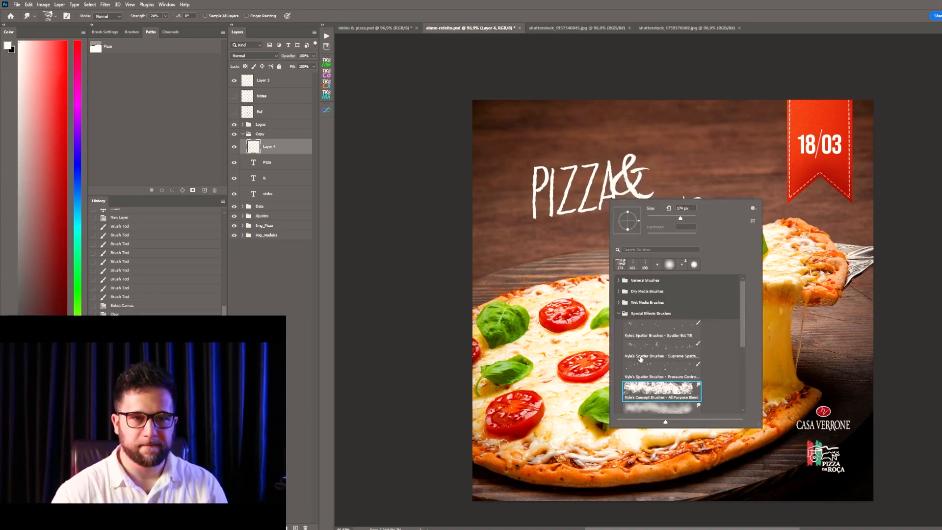
click(670, 326)
click(616, 184)
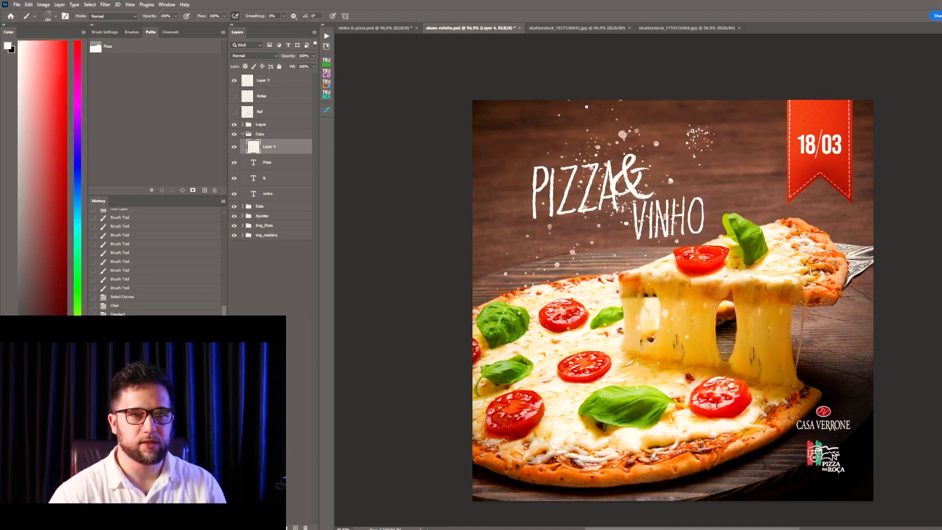
key(ctrl+z)
mouse_move(627, 202)
mouse_down()
mouse_move(598, 202)
mouse_move(631, 189)
mouse_move(612, 190)
mouse_move(641, 306)
mouse_move(630, 192)
mouse_move(621, 207)
mouse_move(621, 193)
mouse_move(625, 203)
mouse_move(635, 214)
mouse_up()
- Try the splatter layer beneath the vinho text layer, and delete it
key(v)
drag(282, 154, 312, 210)
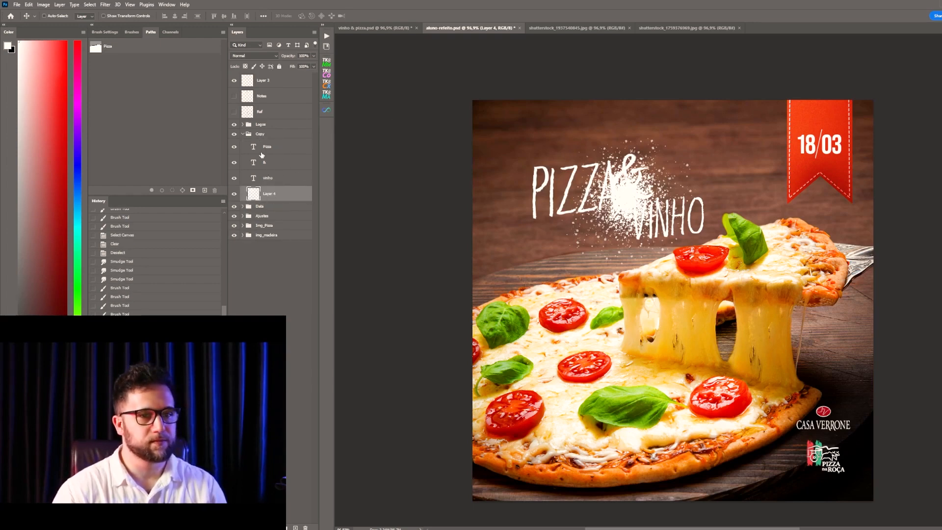
key(Delete)
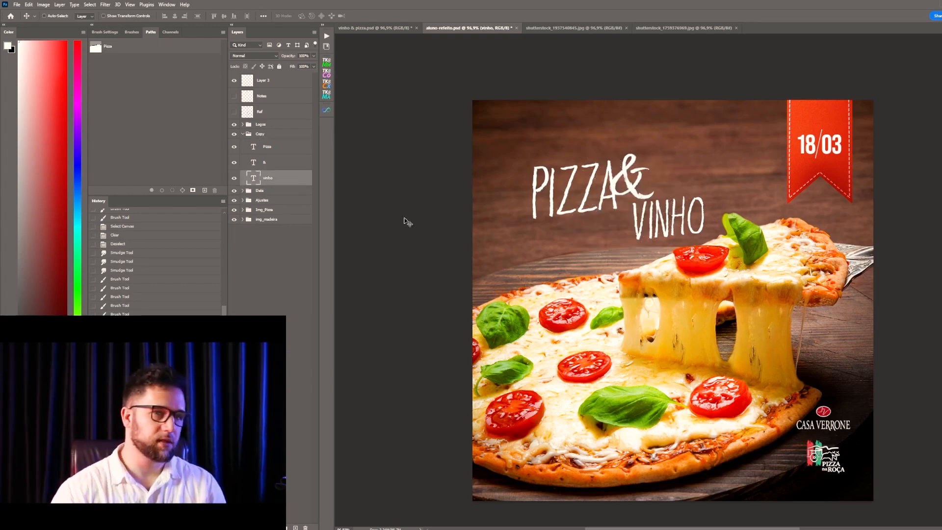
- Stagger the headline diagonally, with the ampersand lowered between PIZZA and VINHO and VINHO moved slightly down beside it
click(278, 148)
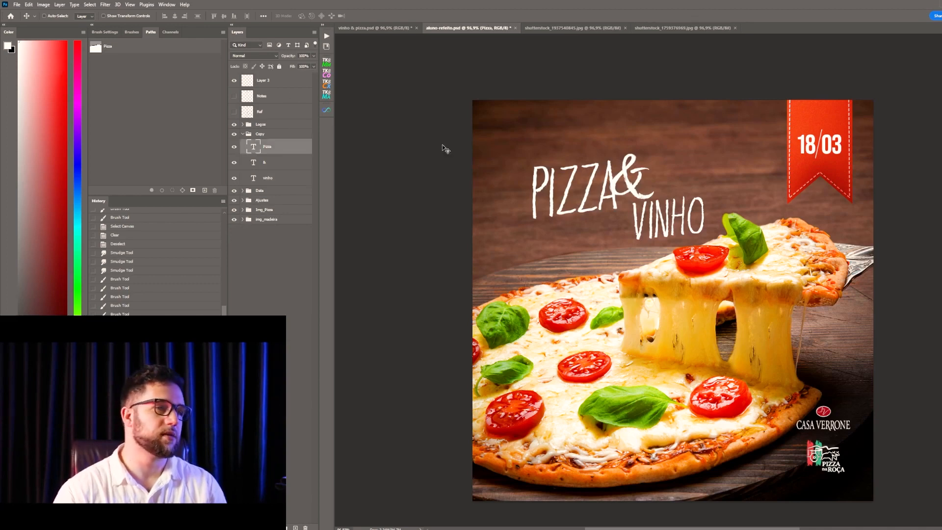
drag(603, 204, 630, 220)
click(260, 160)
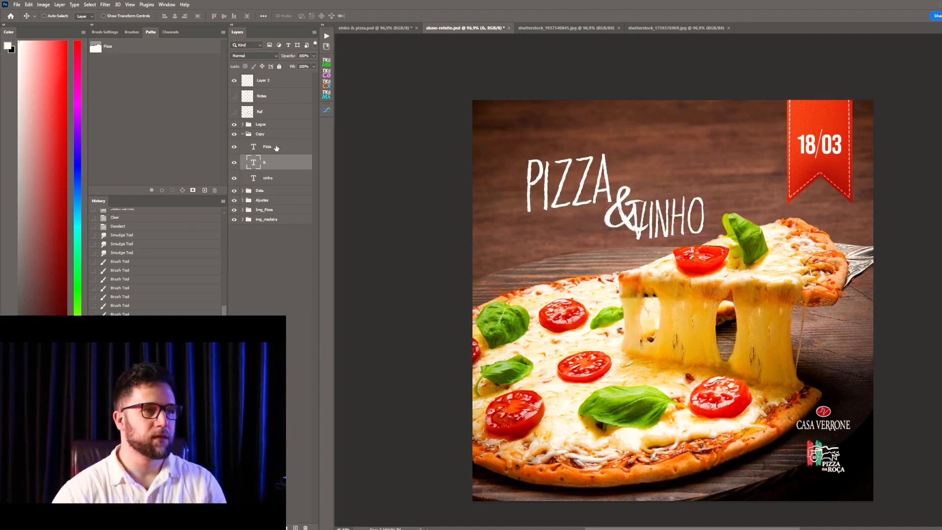
click(278, 179)
mouse_move(661, 233)
mouse_down()
mouse_move(691, 193)
mouse_move(670, 211)
mouse_move(681, 225)
mouse_move(656, 257)
mouse_move(669, 227)
mouse_move(667, 242)
mouse_up()
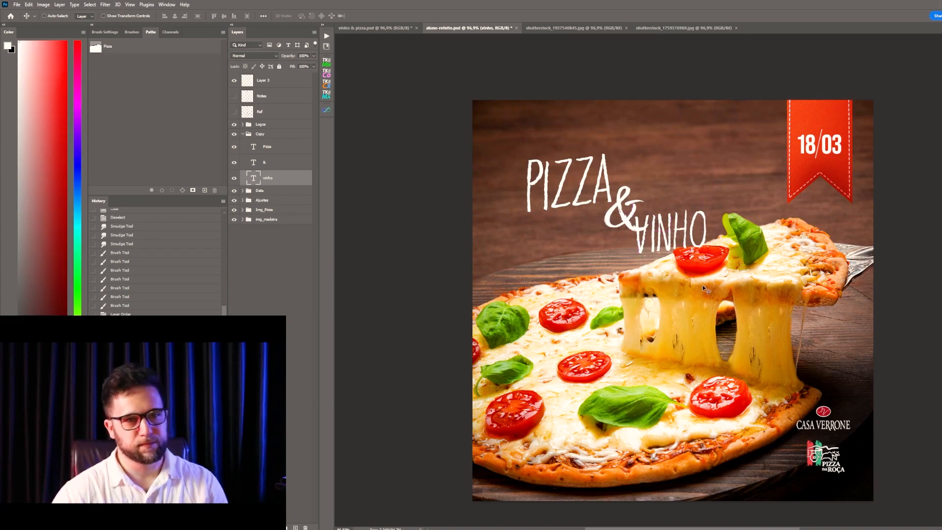
- Shift VINHO, the ampersand and PIZZA left as a staggered line, and move all three text layers together back toward the poster's centre
drag(677, 293, 612, 229)
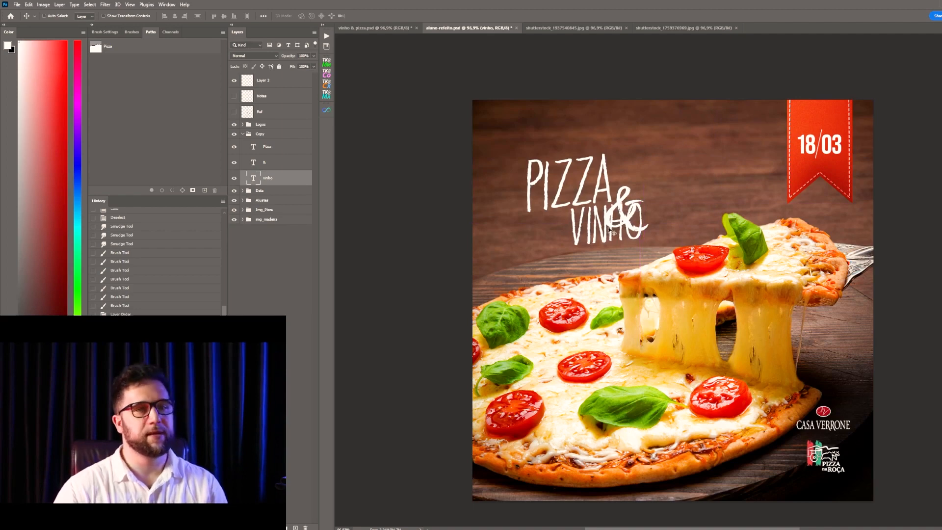
click(275, 162)
drag(630, 221, 559, 219)
click(280, 150)
drag(569, 185, 537, 175)
key(Down)
key(Down)
key(Left)
key(Left)
key(Left)
key(Left)
key(Left)
key(Left)
key(Left)
key(Left)
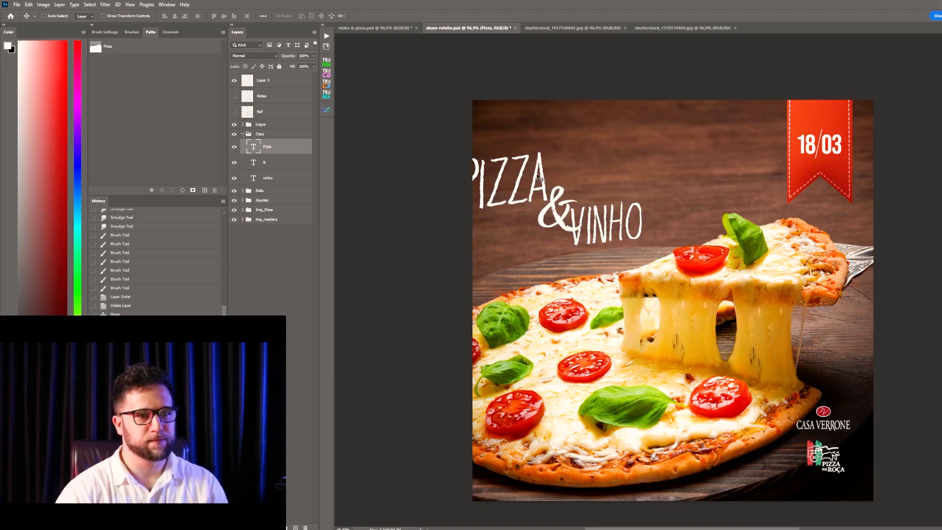
shift+click(278, 182)
drag(667, 209, 723, 207)
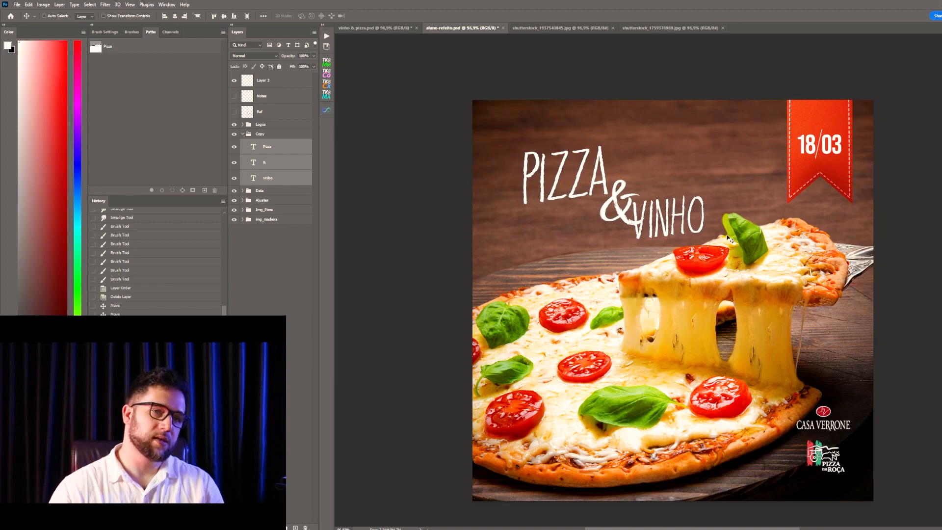
- Compare the headline's earlier and current placements by stepping back and forth through the recent moves
click(285, 173)
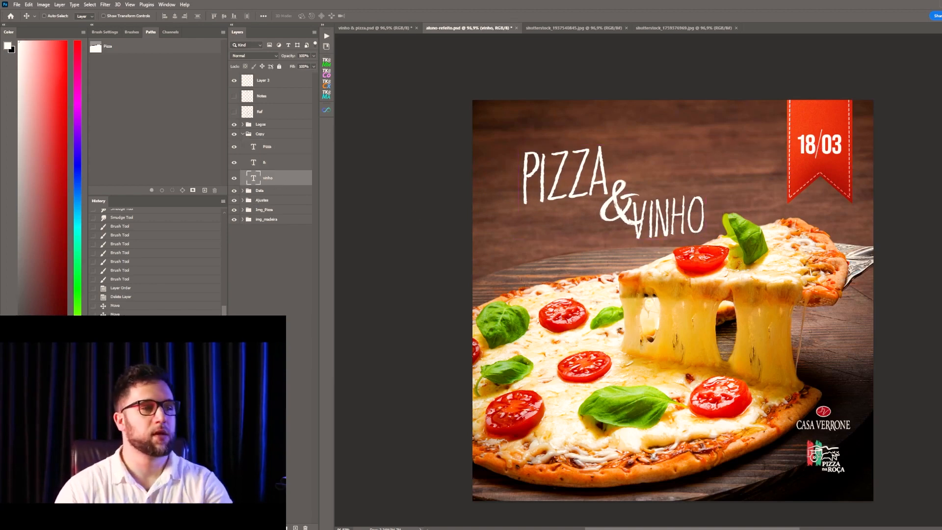
key(ctrl+z)
key(ctrl+z)
key(ctrl+z)
key(ctrl+shift+z)
key(ctrl+shift+z)
key(ctrl+z)
key(ctrl+shift+z)
key(ctrl+z)
key(ctrl+shift+z)
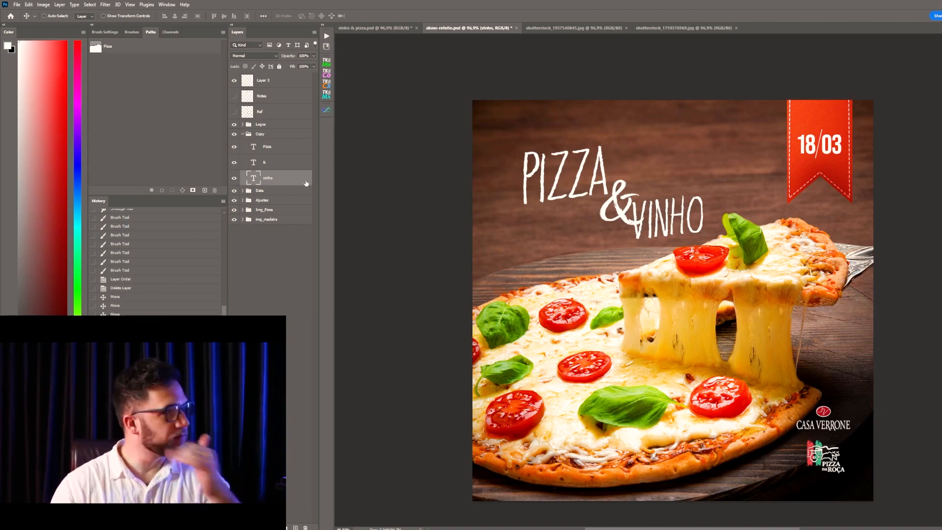
- Try splitting the Underlying Layer black slider in the vinho text layer's Blend If options, and cancel the layer style
double_click(294, 178)
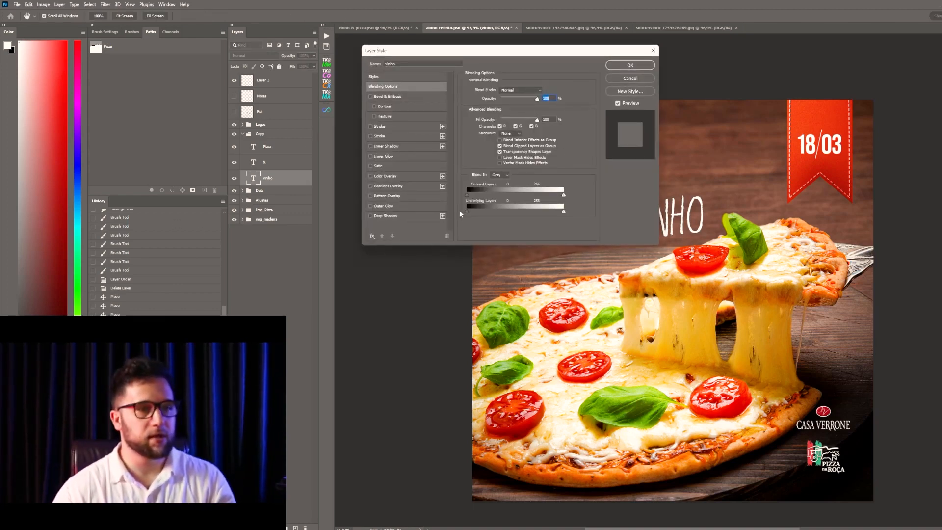
drag(472, 214, 494, 206)
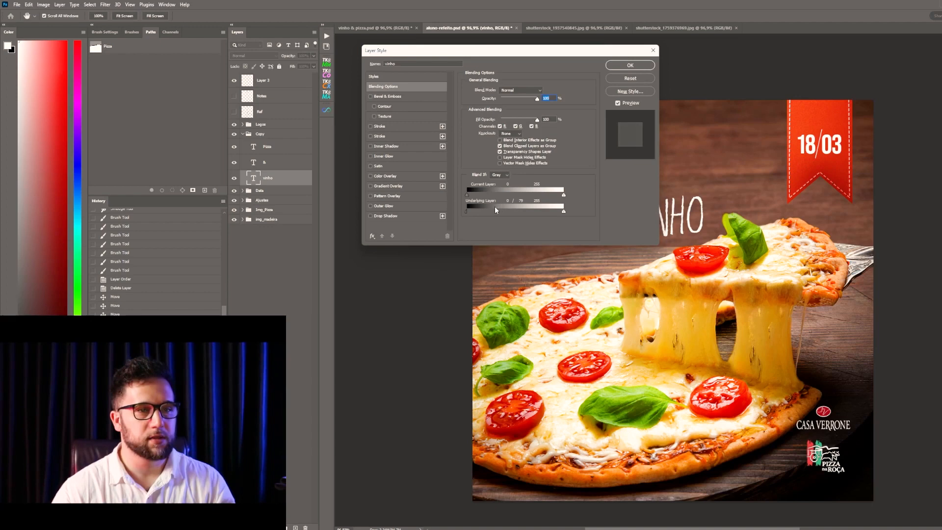
drag(637, 301, 632, 381)
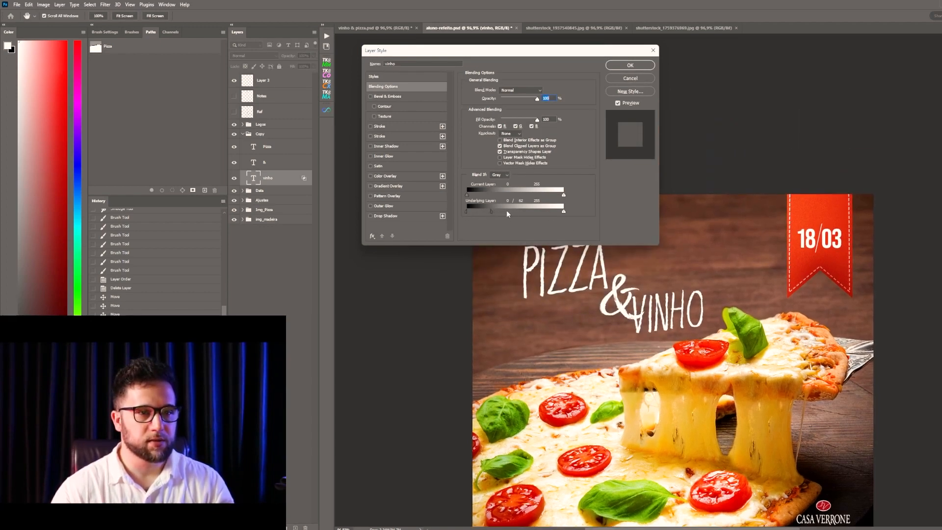
mouse_move(469, 211)
mouse_down()
mouse_move(496, 211)
mouse_move(466, 215)
mouse_up()
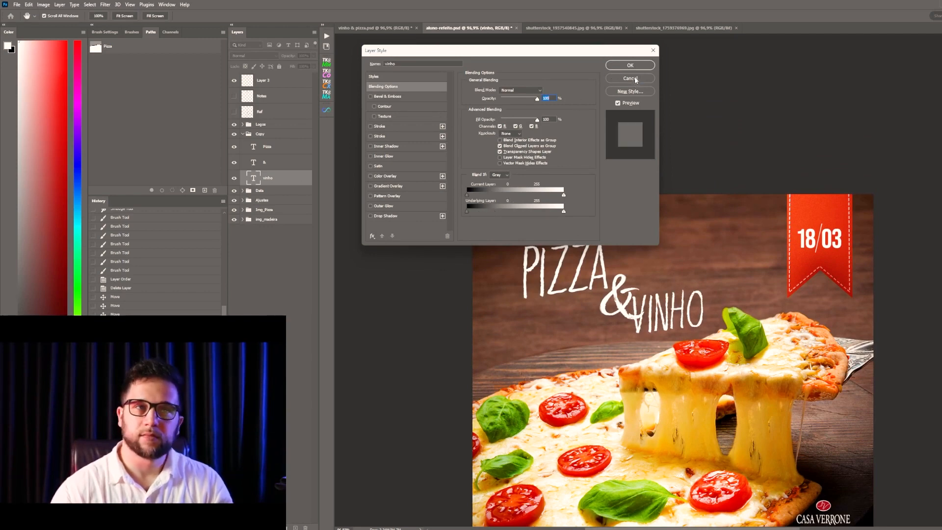
click(634, 79)
drag(675, 313, 677, 183)
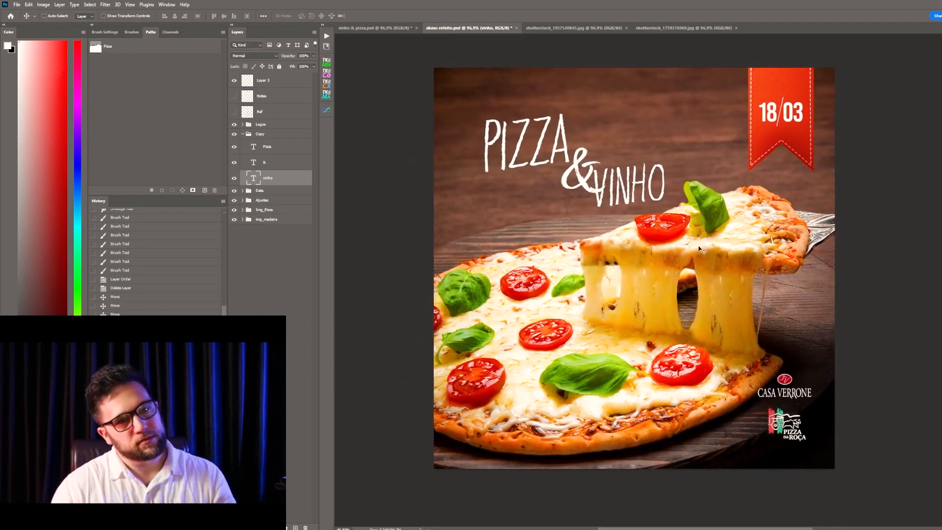
drag(701, 251, 745, 250)
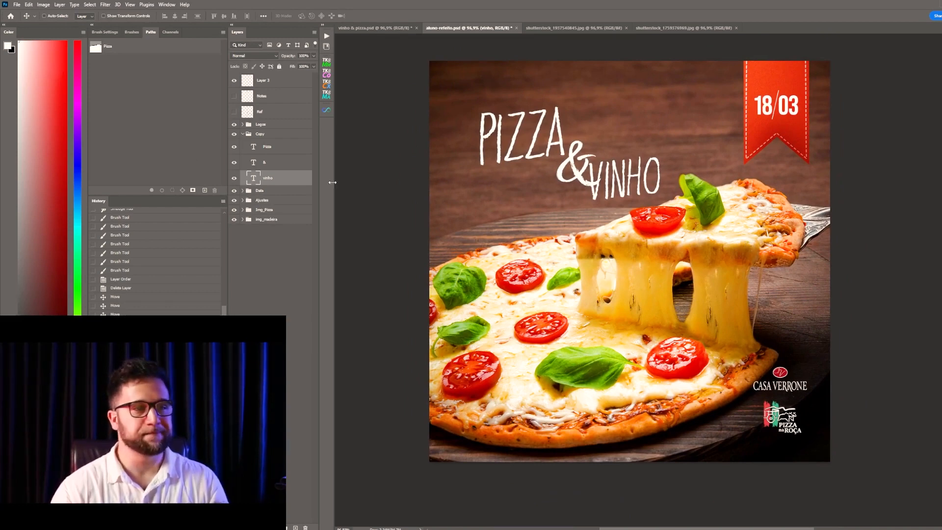
- Collapse the Copy group, create a group named Effects directly above Ajustes, and add a new empty layer inside it
click(268, 134)
click(242, 134)
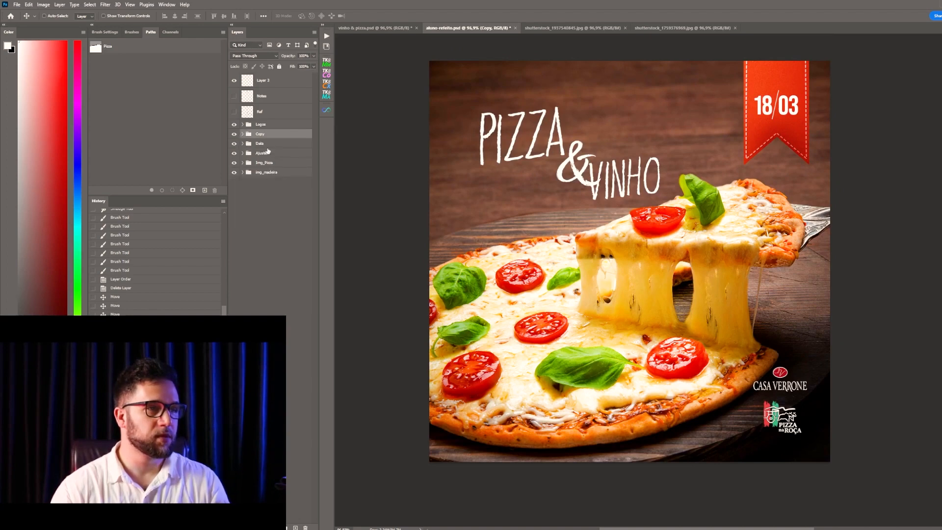
click(258, 154)
key(ctrl+g)
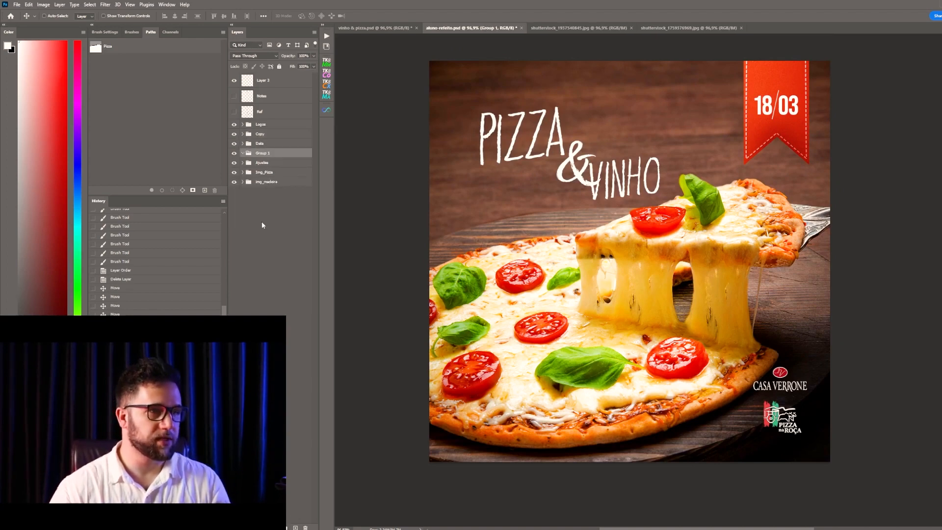
text(Effects)
key(Return)
key(b)
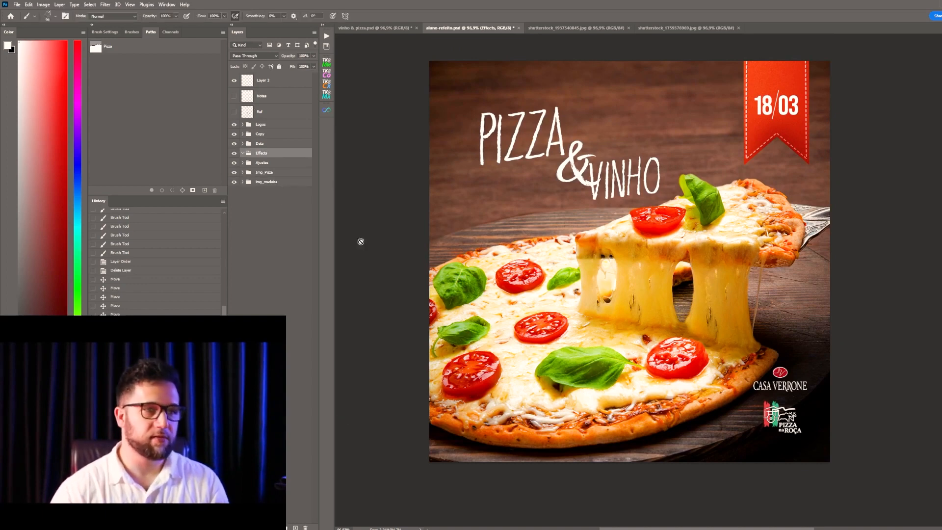
right_click(701, 214)
key(Escape)
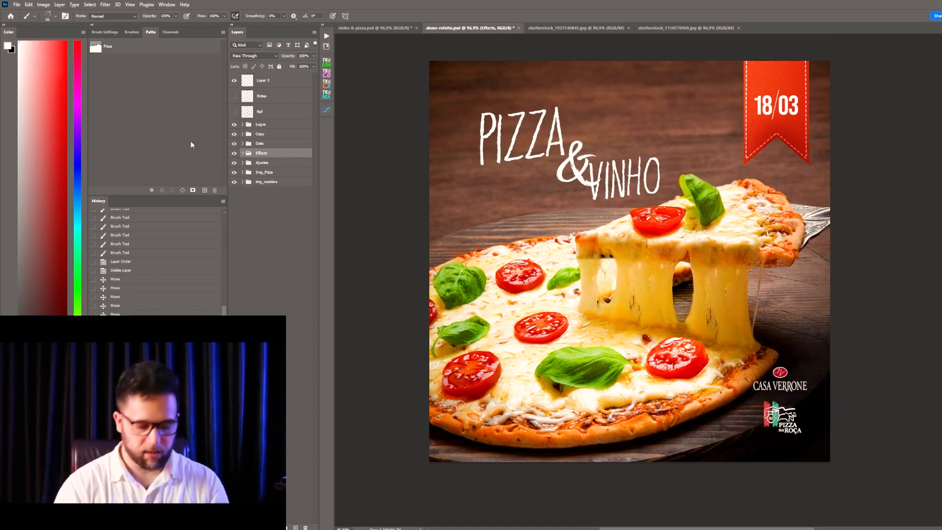
key(ctrl+shift+alt+n)
drag(608, 71, 613, 116)
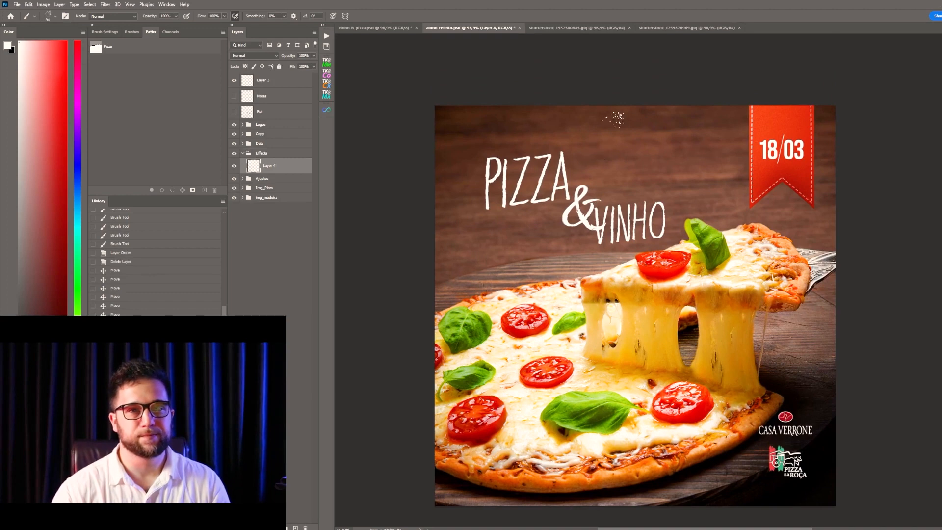
- Search the brushes for smoke, try white puffs above the basil leaf with effect - smoke 1, and undo them
key(v)
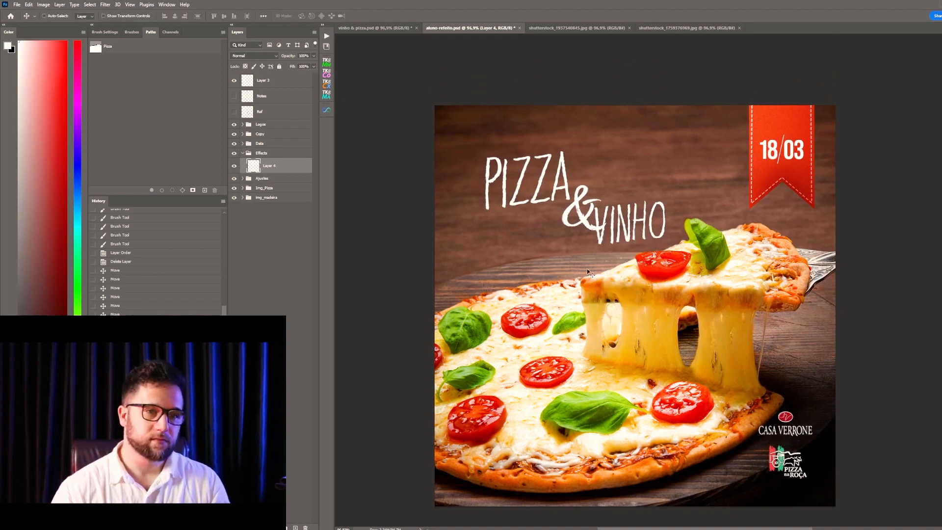
key(b)
right_click(589, 189)
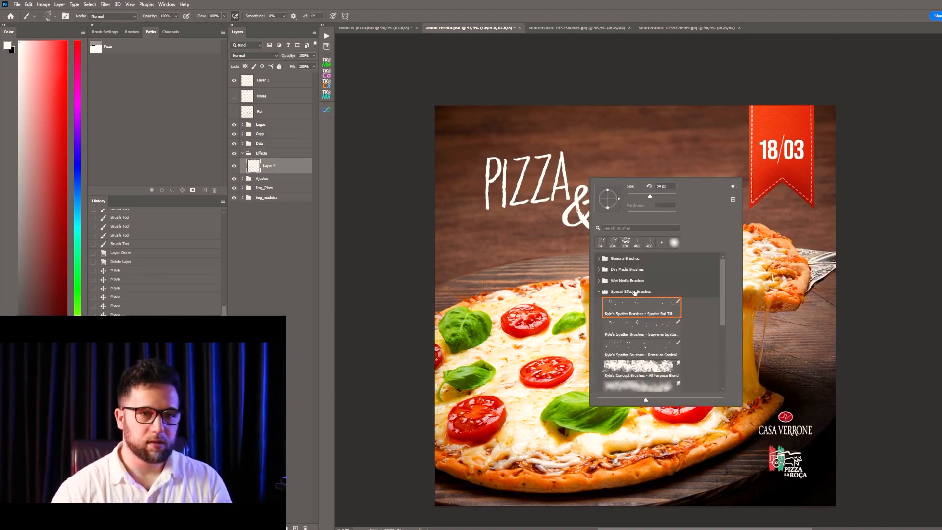
click(598, 291)
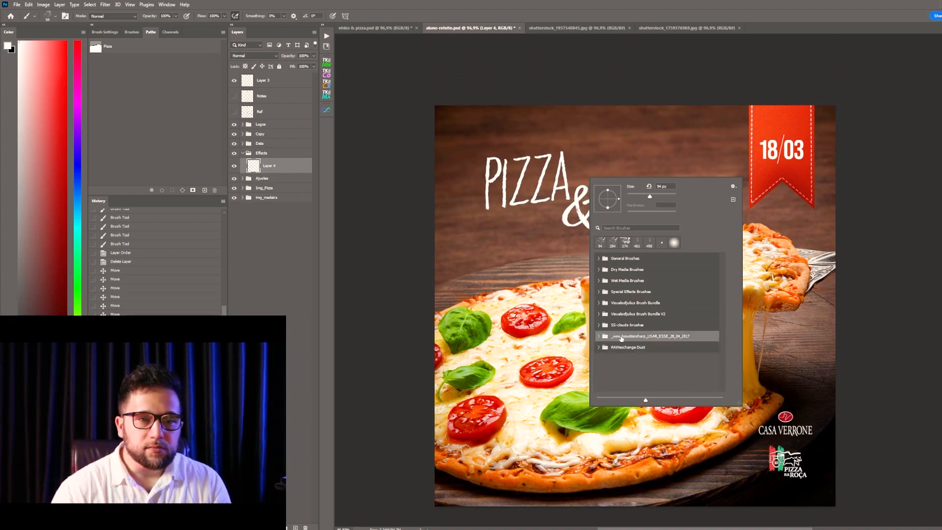
click(603, 338)
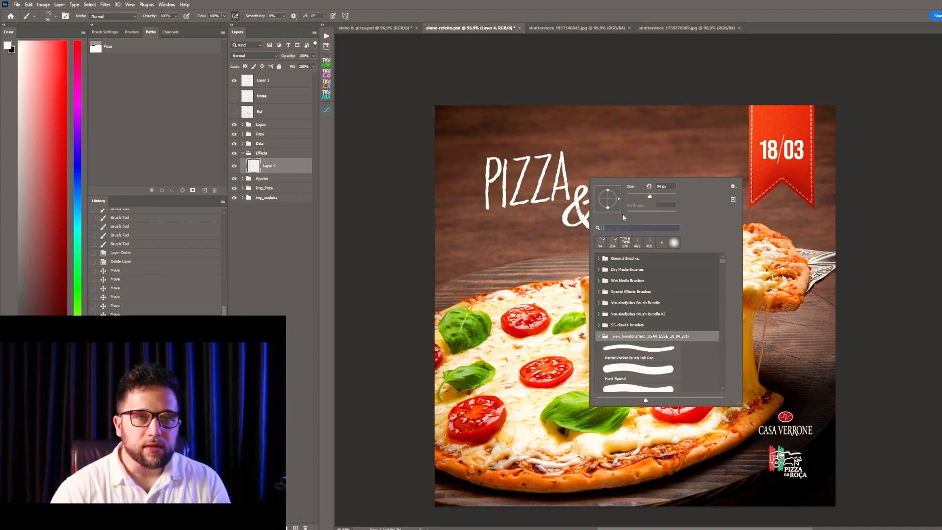
text(smoke)
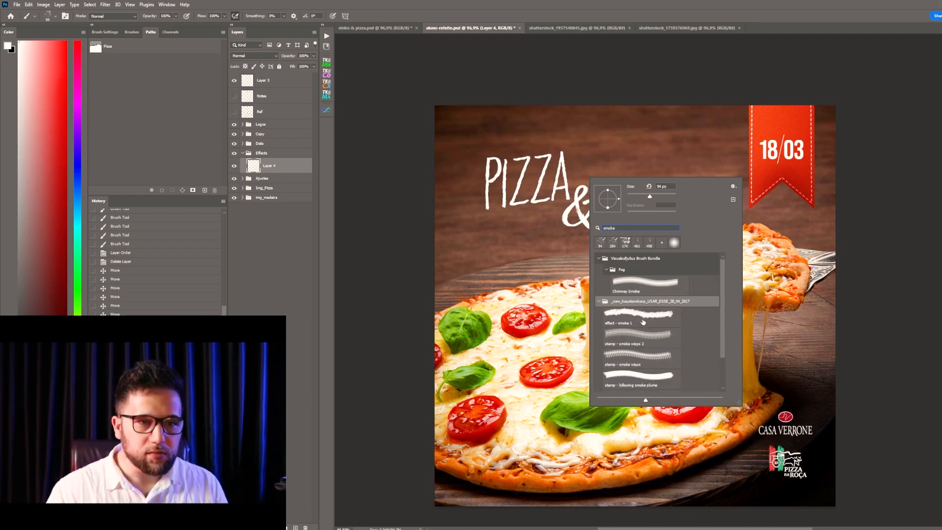
click(644, 322)
click(708, 251)
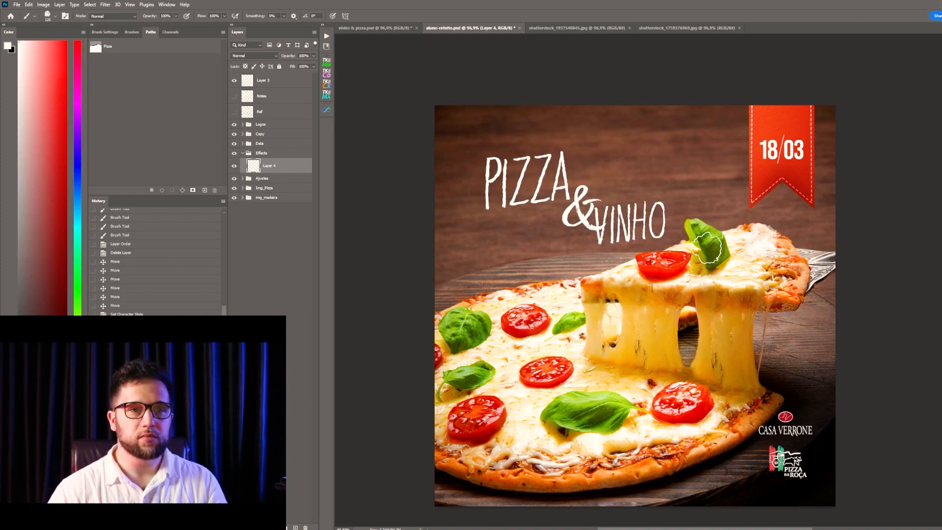
key(ctrl+z)
click(699, 221)
click(713, 210)
click(721, 197)
click(721, 187)
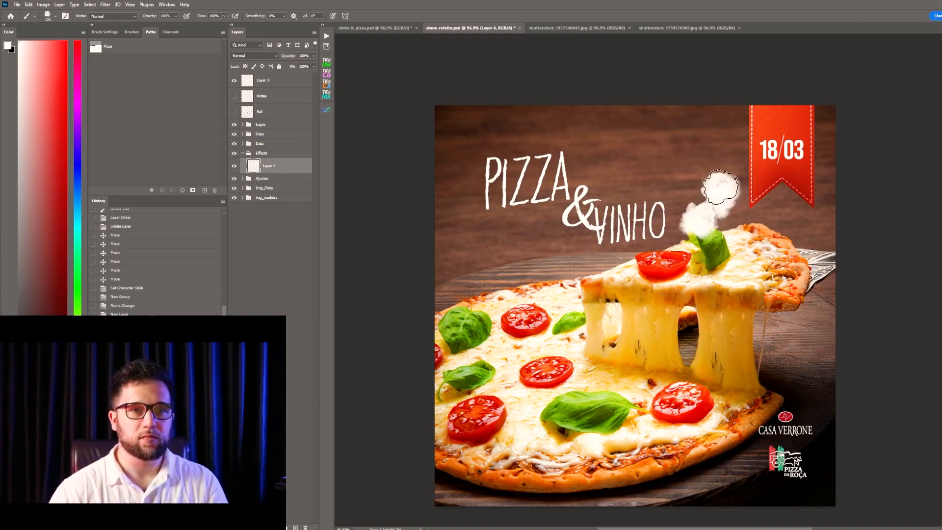
key(ctrl+z)
key(ctrl+z)
key(ctrl+z)
key(ctrl+z)
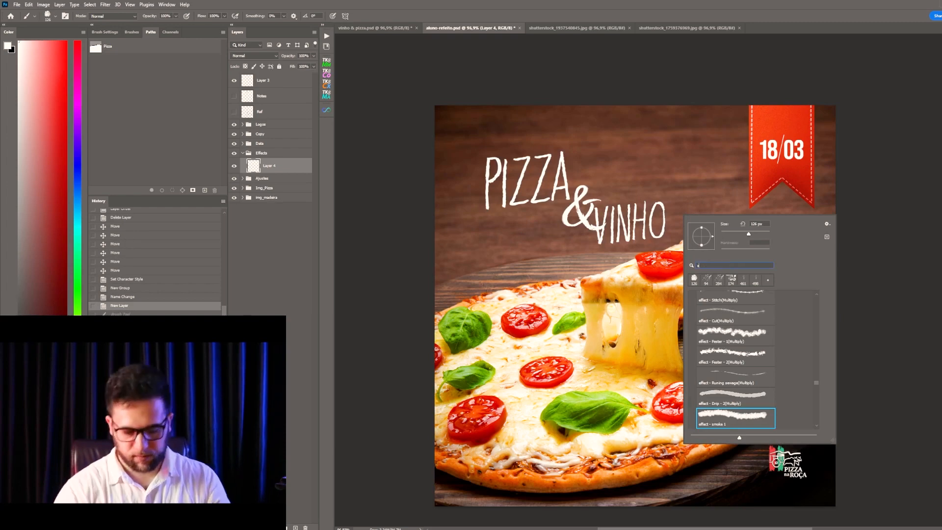
- Stamp faint white smoke plumes above the lifted pizza slice with an enlarged stamp - smoke wisps 2 brush at 10% flow
text(smoke)
click(747, 342)
click(666, 226)
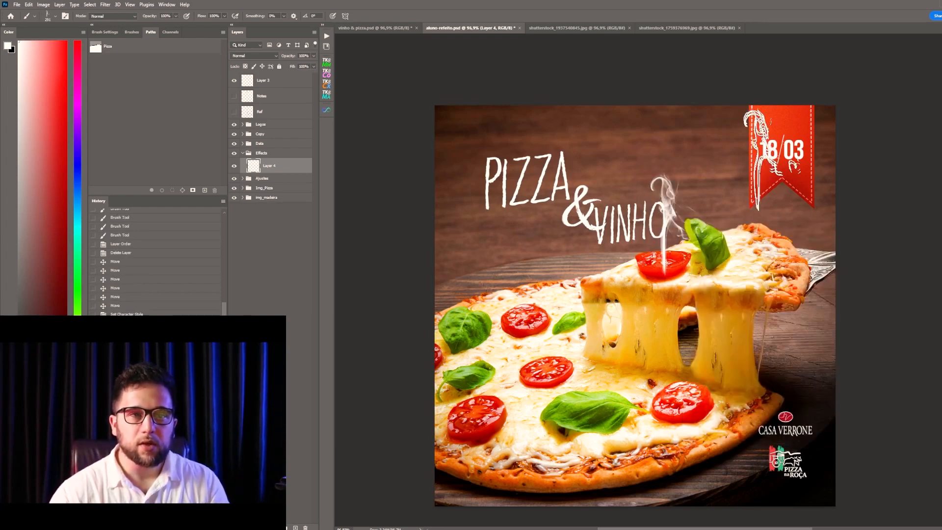
key(ctrl+z)
key(shift+1)
drag(730, 248, 783, 248)
click(713, 229)
click(678, 232)
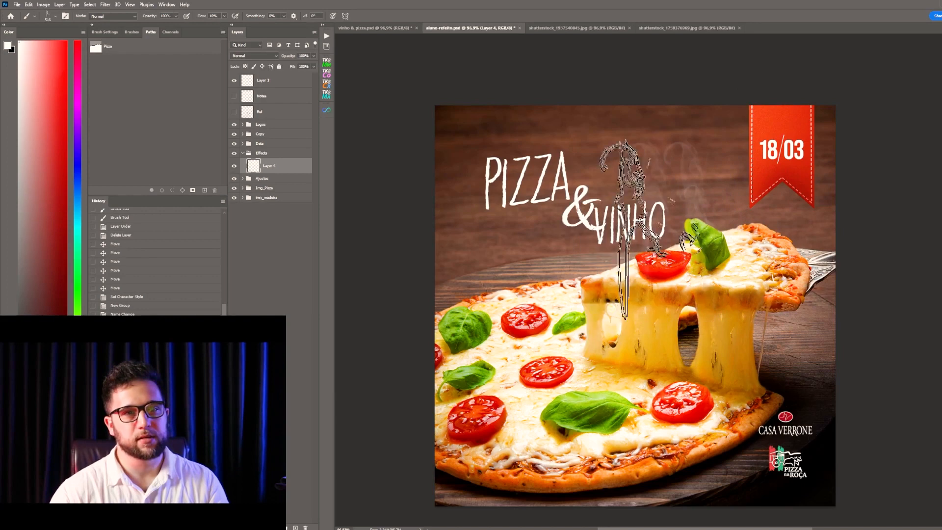
- Add more faint white smoke around the lifted slice with the stamp - smoke wisps brush enlarged to 467 px
right_click(634, 269)
text(smoke)
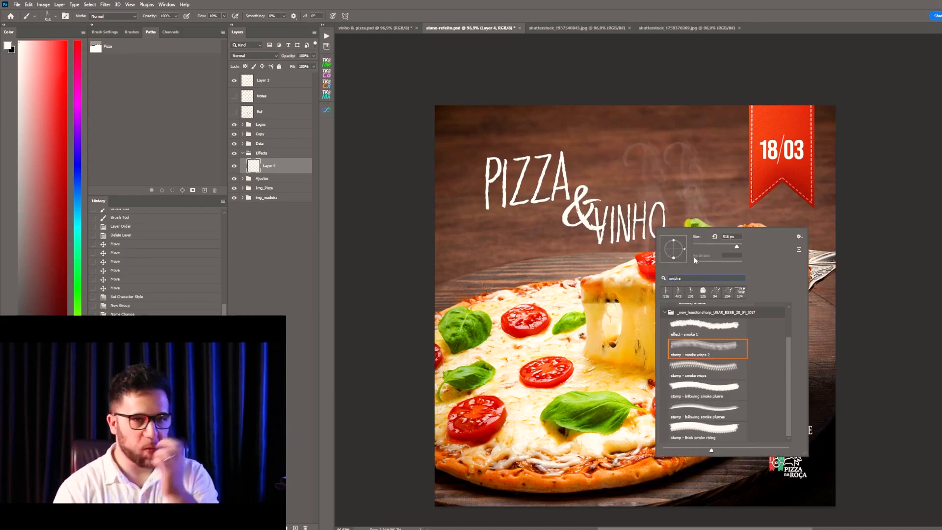
click(707, 368)
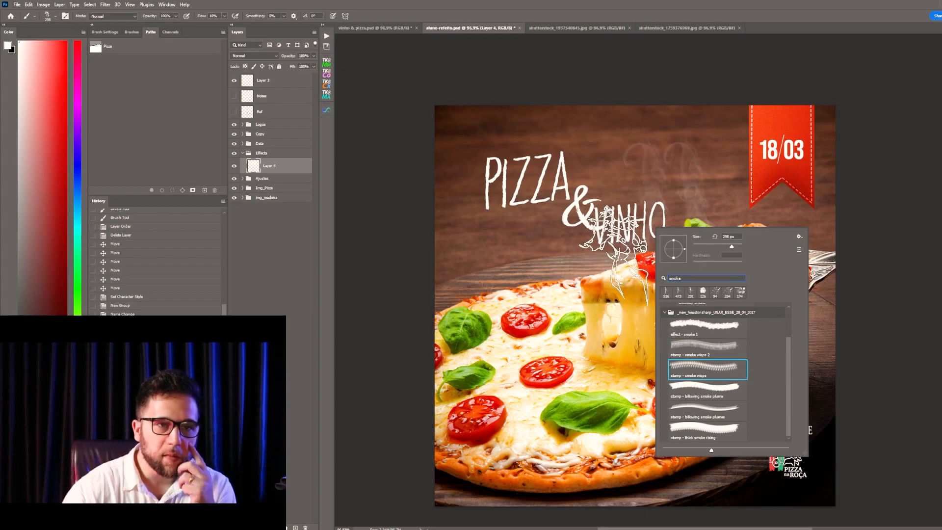
click(616, 275)
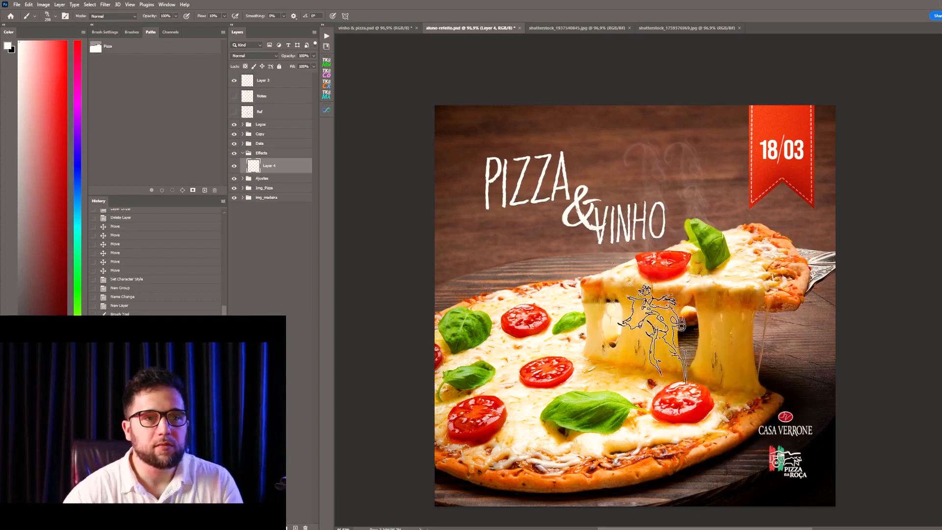
alt+right_click(729, 274)
click(701, 326)
click(626, 353)
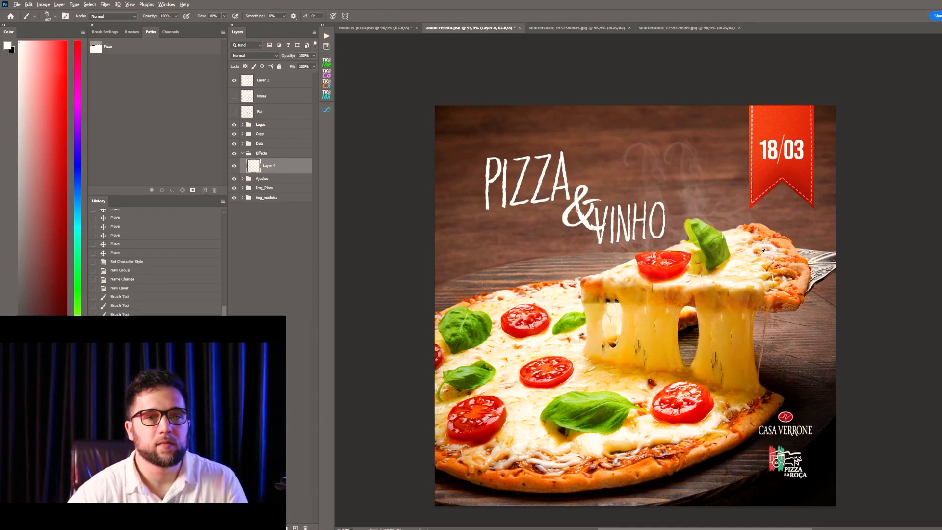
- Stamp smoke over the slice in a cream colour sampled from its cheese, and set the smoke layer's blend mode to Linear Dodge (Add)
alt+click(750, 262)
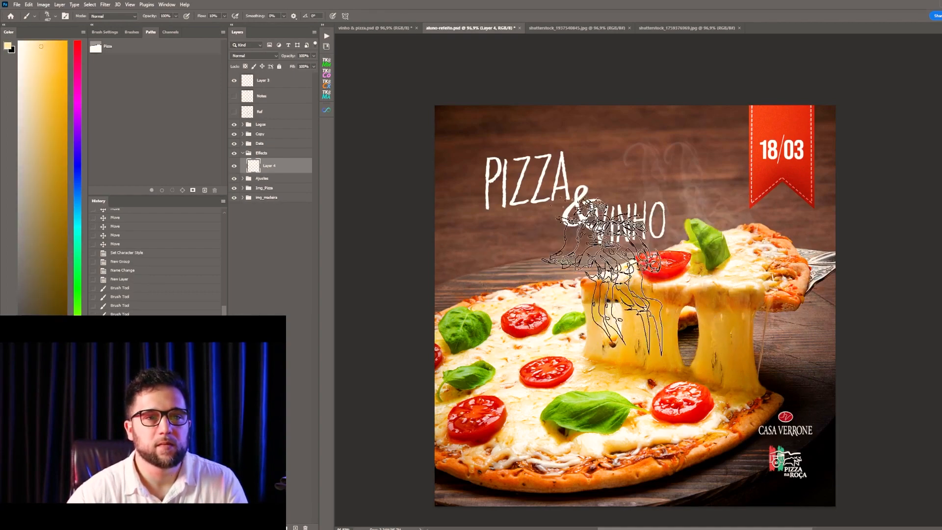
click(725, 240)
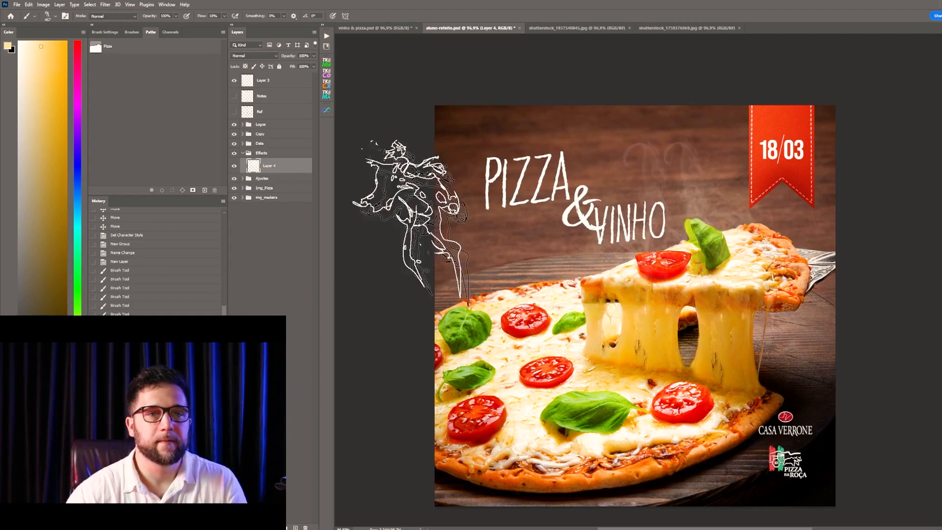
click(248, 56)
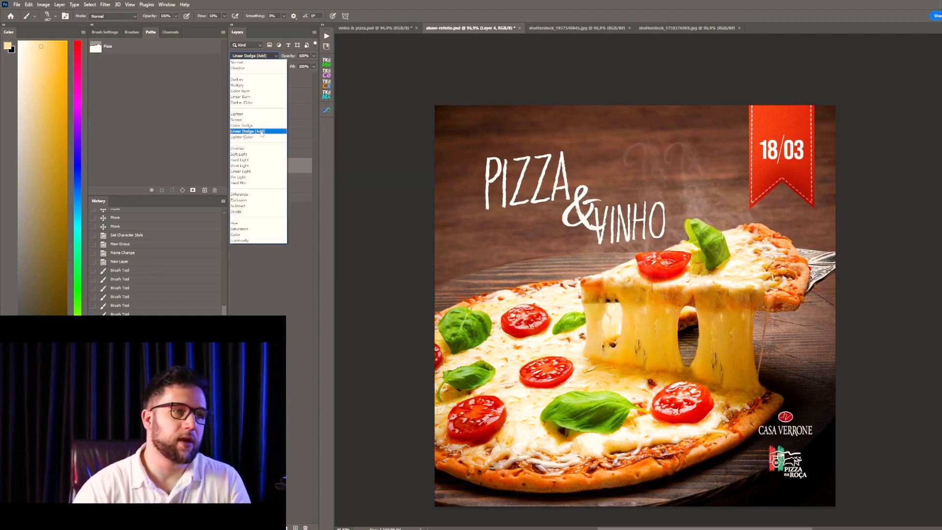
click(262, 132)
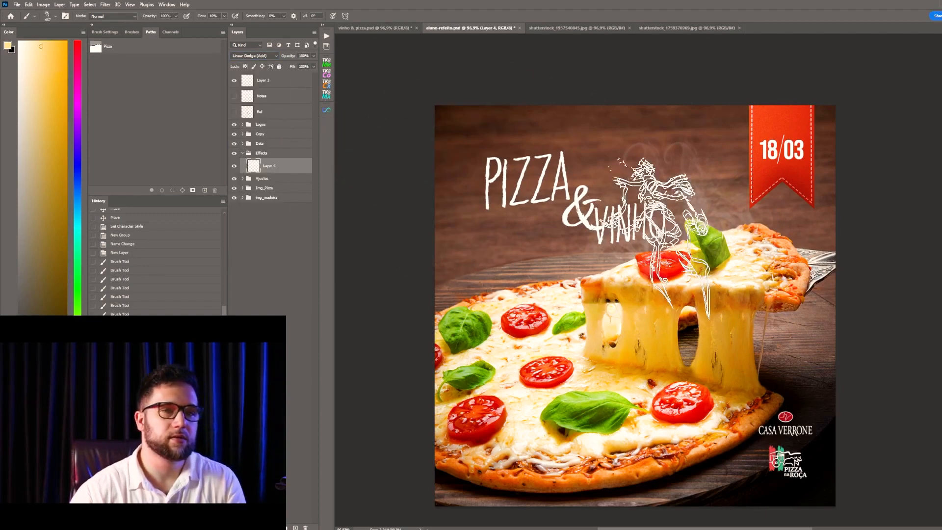
- Search the brushes for smoke, preview the billowing smoke plume and thick smoke rising stamps, and select stamp - smoke wisps
right_click(705, 251)
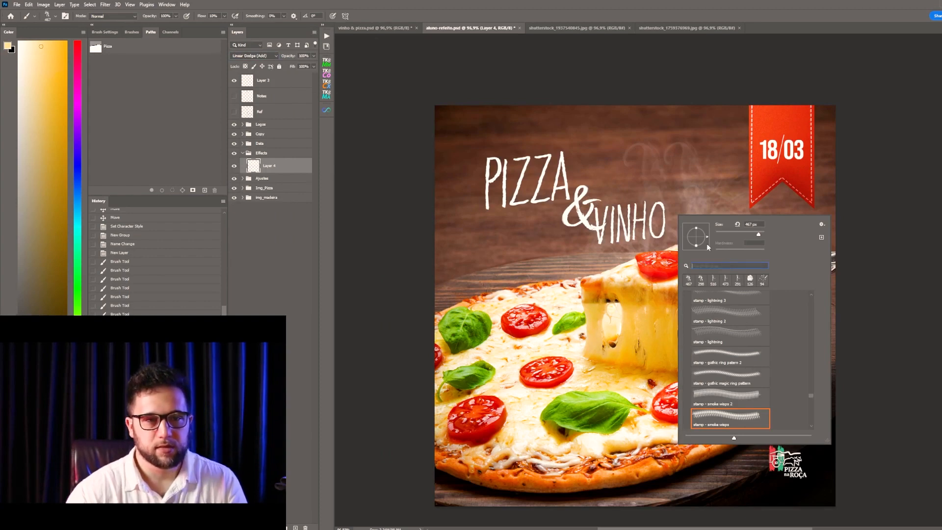
text(smoke)
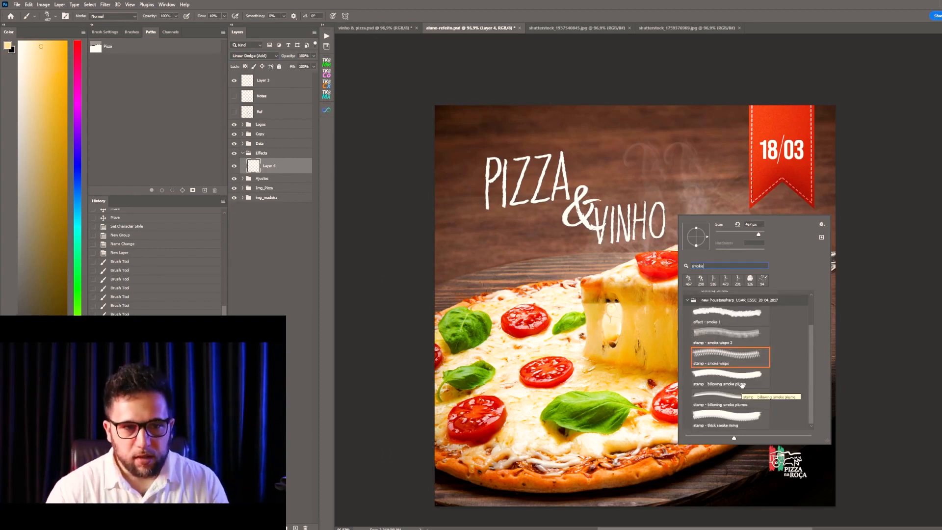
click(742, 386)
click(741, 397)
click(757, 416)
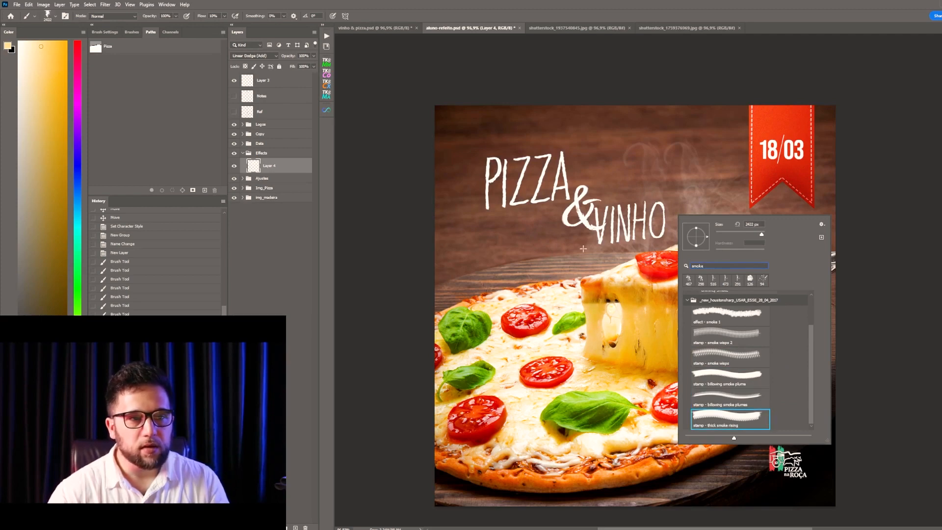
click(750, 234)
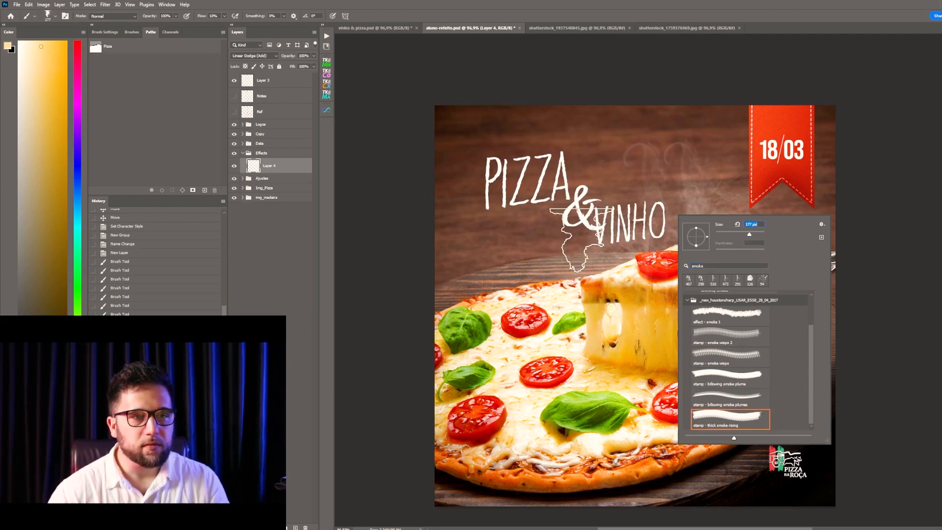
click(744, 359)
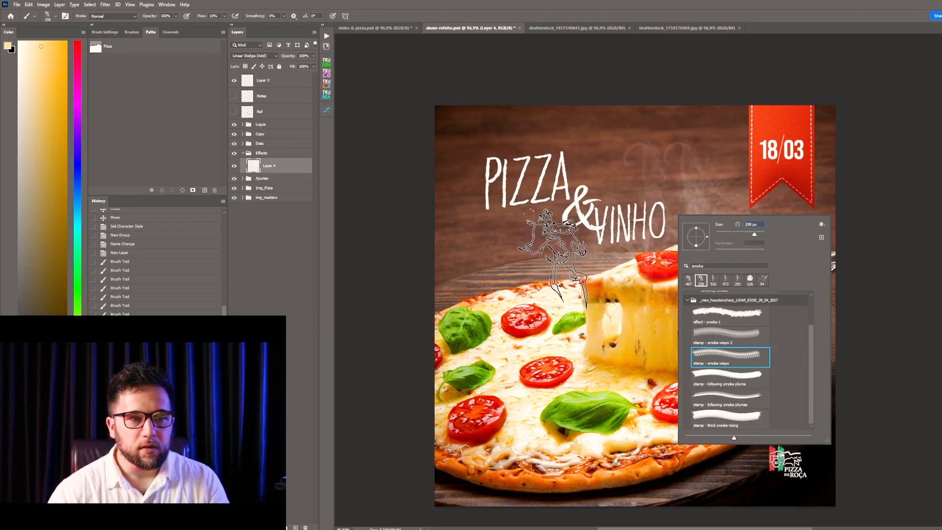
key(Return)
- Enlarge the stamp - smoke wisps brush and stamp faint cream smoke over the stretched cheese and the pizza
drag(676, 271, 717, 272)
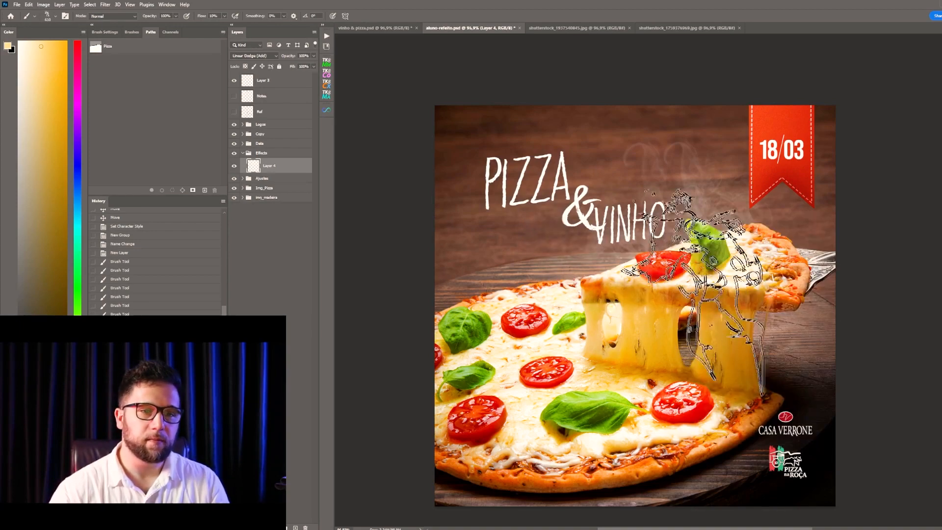
click(668, 362)
click(649, 321)
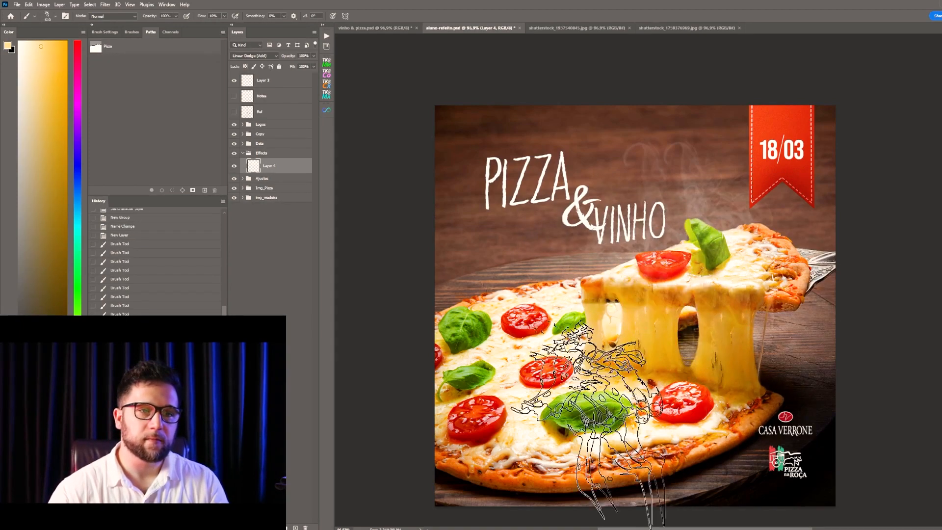
- Apply a Gaussian Blur with a radius of 2.0 pixels to the smoke layer
click(105, 5)
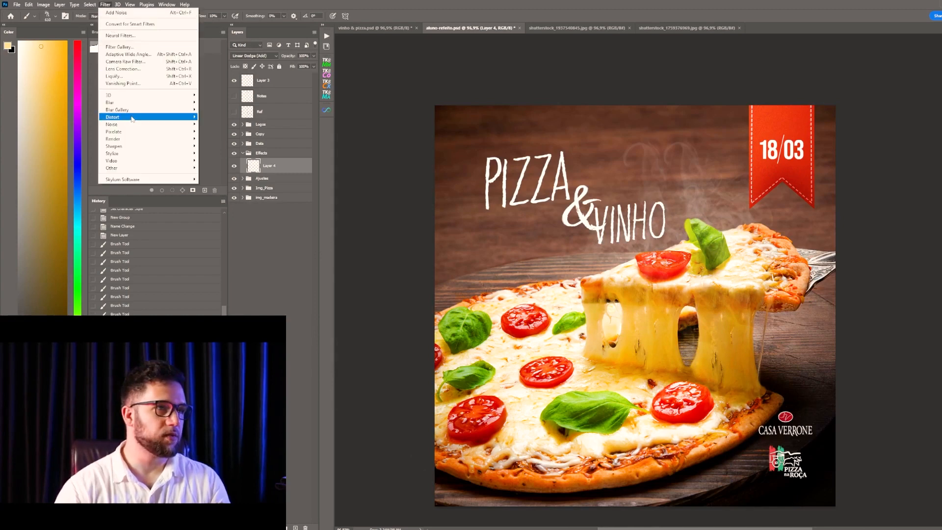
mouse_move(155, 103)
click(234, 133)
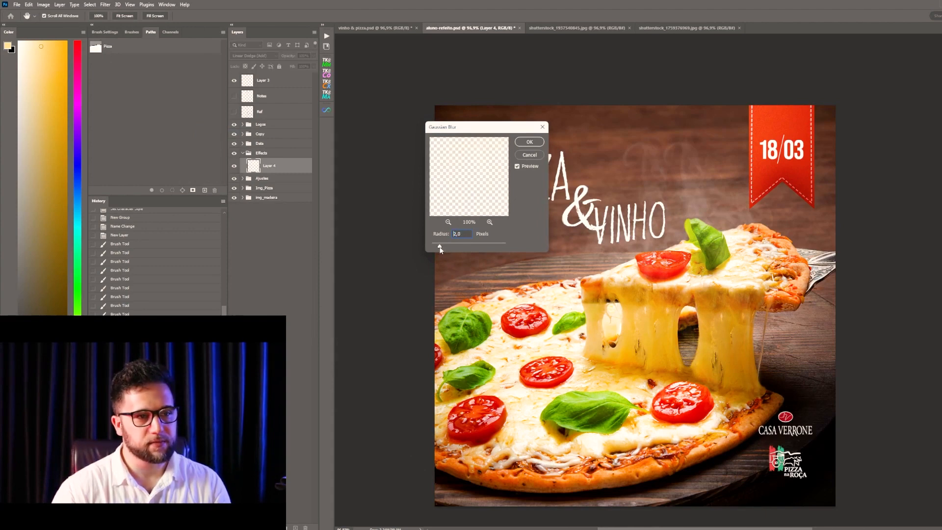
click(533, 146)
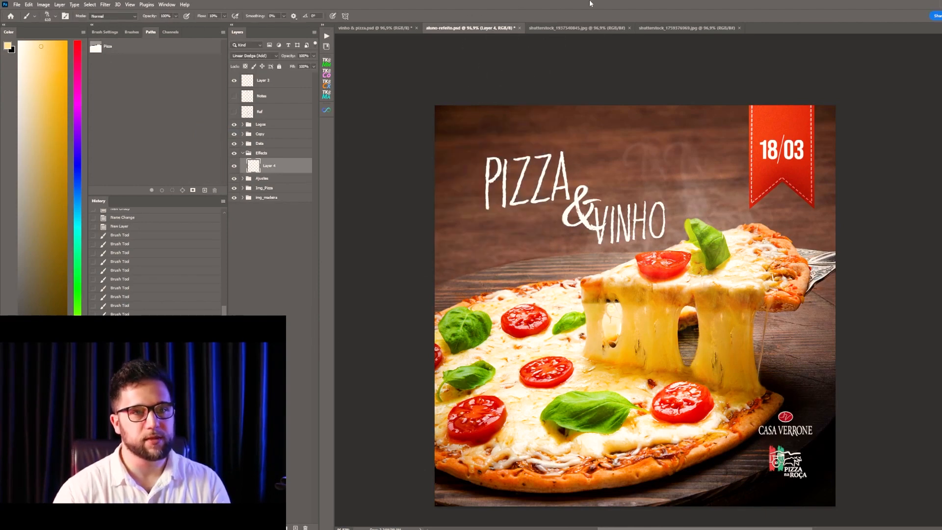
- Rename the smoke layer in the Effects group as smoke_brush
key(e)
mouse_move(621, 158)
mouse_down()
mouse_move(668, 154)
mouse_move(679, 28)
mouse_up()
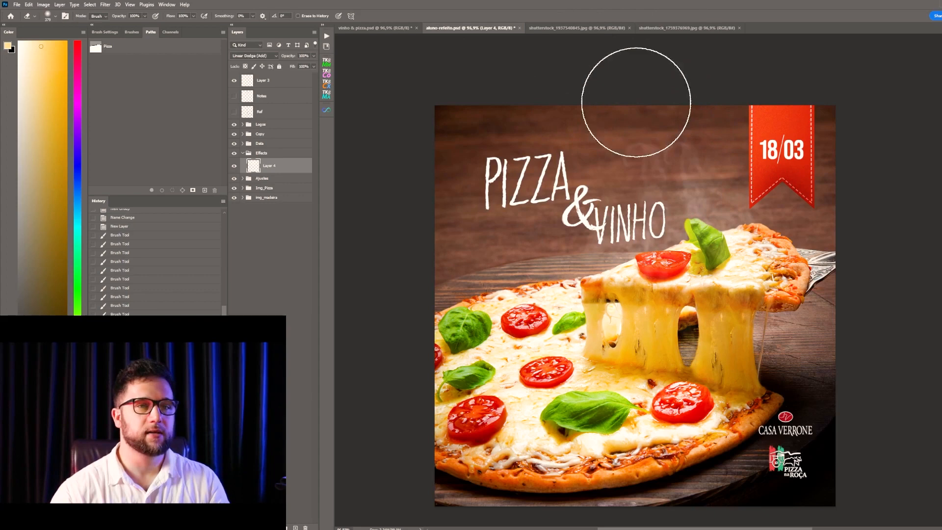
drag(623, 124, 629, 170)
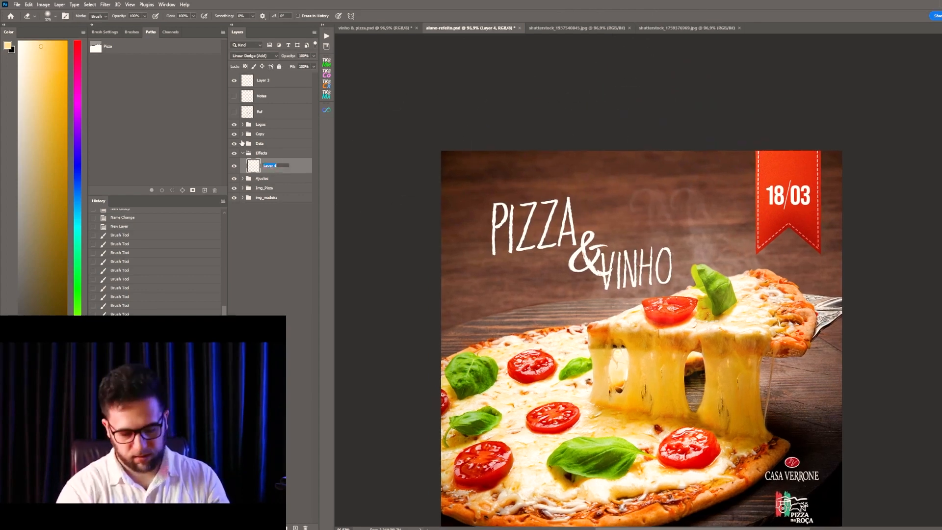
text(smoke_brush)
key(Return)
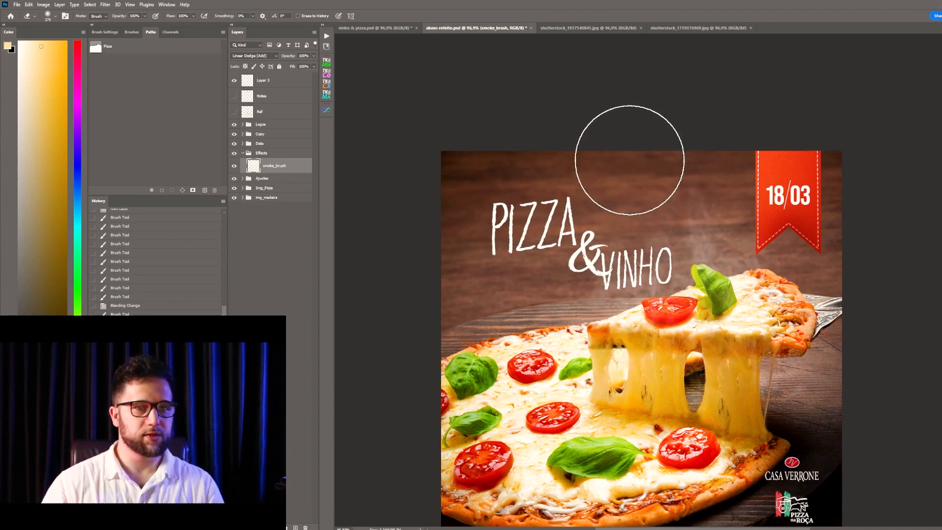
- Erase the smoke plumes above VINHO and around the headline and pizza with a large soft eraser
drag(499, 283, 536, 294)
drag(405, 259, 544, 302)
mouse_move(548, 338)
mouse_down()
mouse_move(551, 323)
mouse_move(568, 346)
mouse_move(543, 404)
mouse_up()
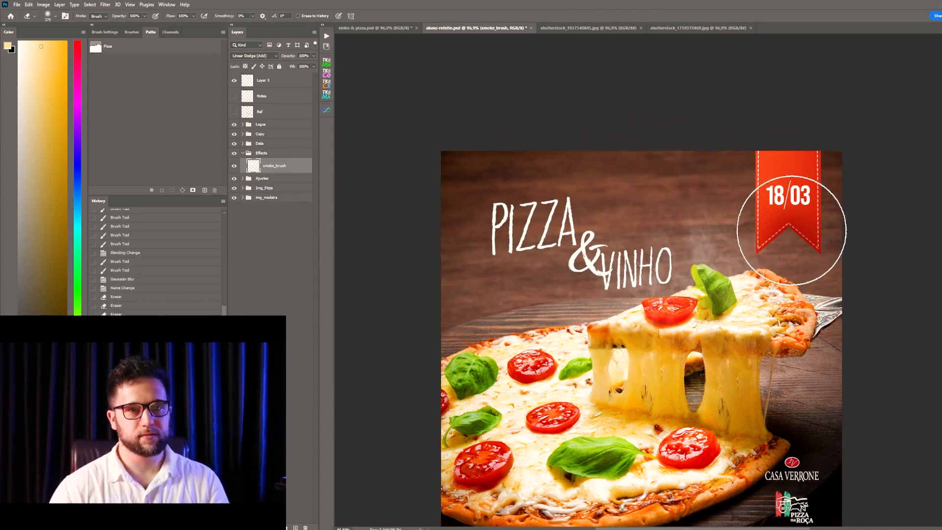
- Fade the remaining smoke above the lifted slice and basil leaf with a smaller eraser at 10% flow
key(v)
drag(645, 416, 698, 389)
key(e)
mouse_move(708, 140)
mouse_down()
mouse_move(709, 170)
mouse_move(752, 205)
mouse_move(742, 209)
mouse_up()
alt+right_click(779, 238)
drag(743, 208, 738, 216)
drag(738, 216, 726, 229)
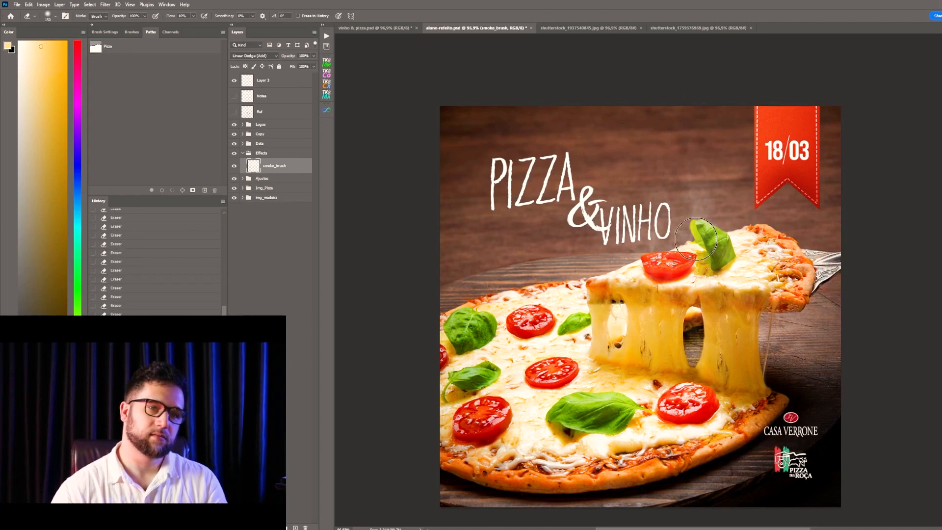
drag(649, 243, 632, 221)
- Toggle the visibility of smoke_brush to compare the poster with and without the smoke
click(234, 166)
click(234, 166)
click(234, 167)
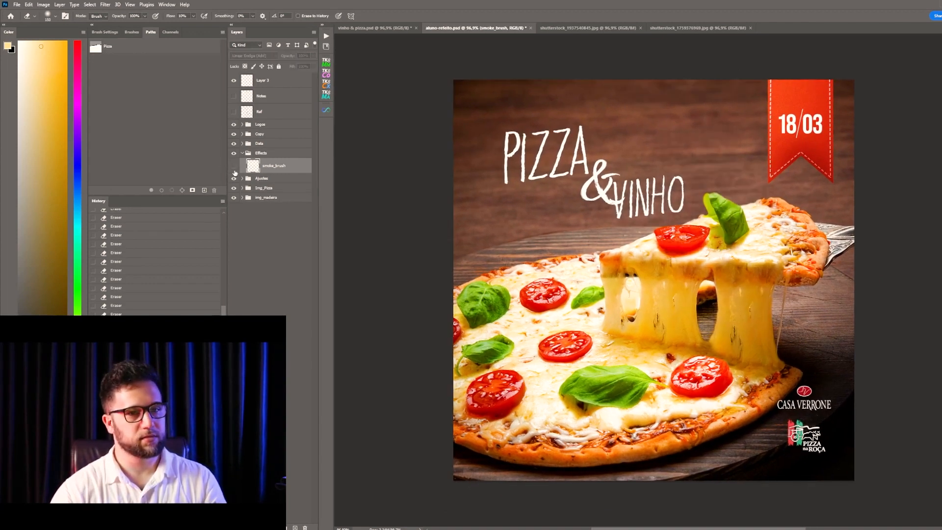
click(234, 165)
click(234, 166)
click(234, 166)
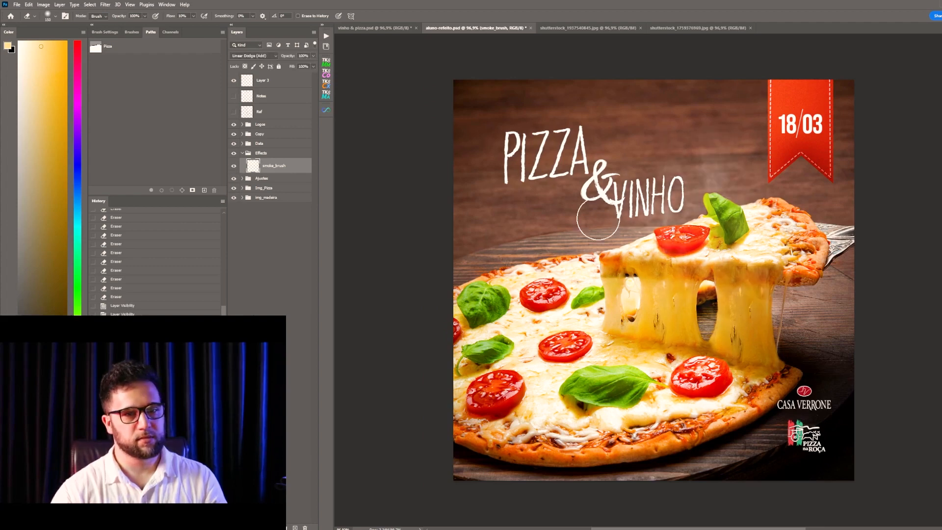
- Erase stray smoke beside the lifted slice's crust with an enlarged eraser and check the whole poster
drag(785, 300, 823, 300)
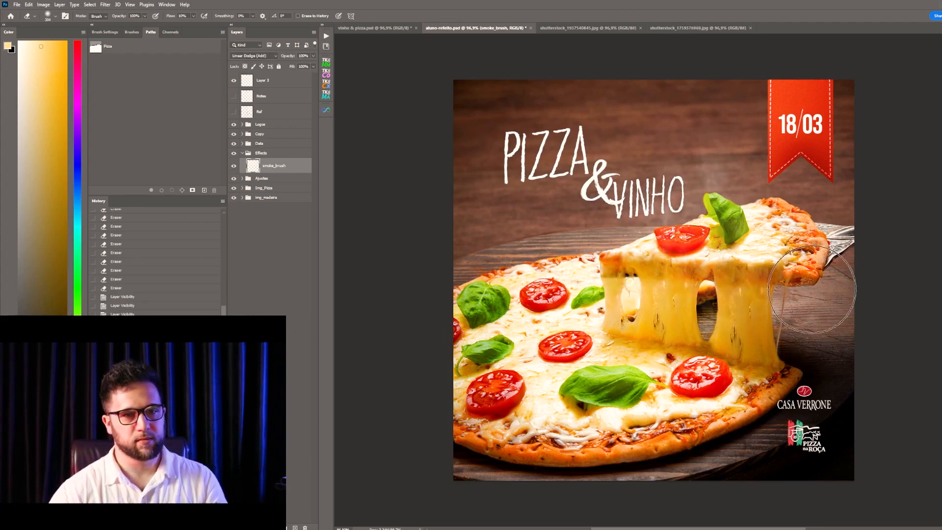
key(v)
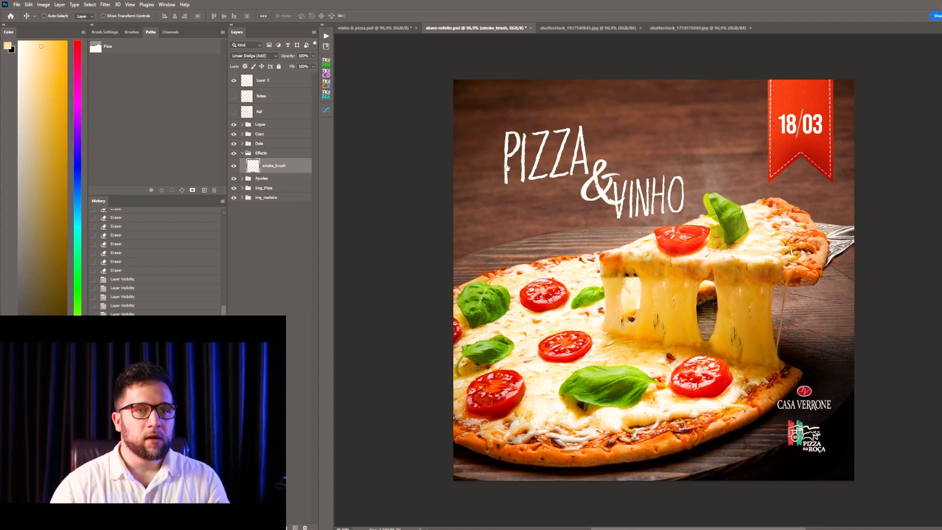
drag(543, 42, 539, 75)
drag(535, 144, 523, 111)
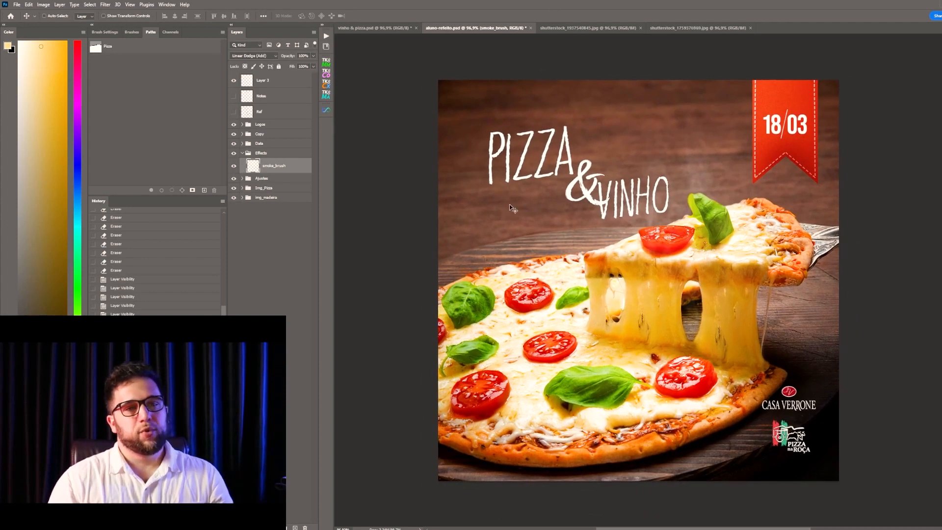
key(ctrl+minus)
key(ctrl+minus)
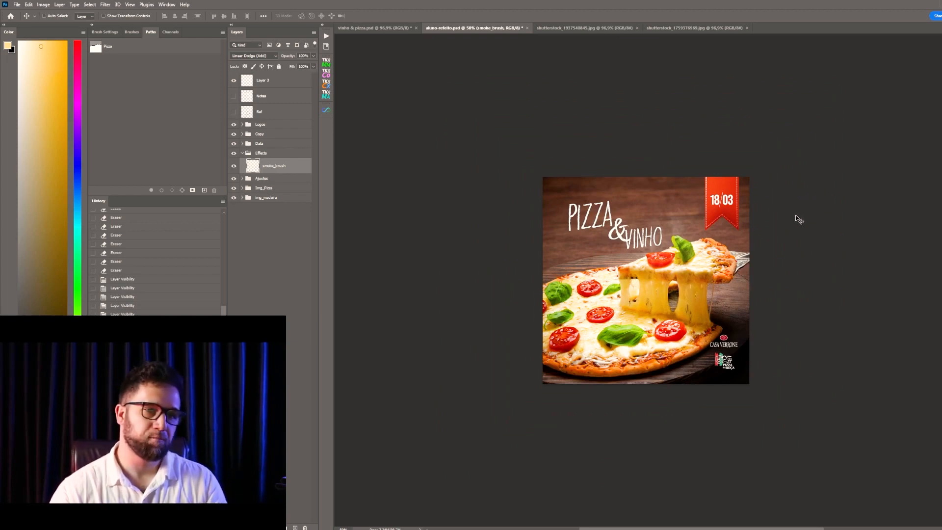
- Add a new empty layer above smoke_brush in the Effects group
key(z)
drag(652, 206, 677, 196)
key(b)
click(266, 155)
click(278, 168)
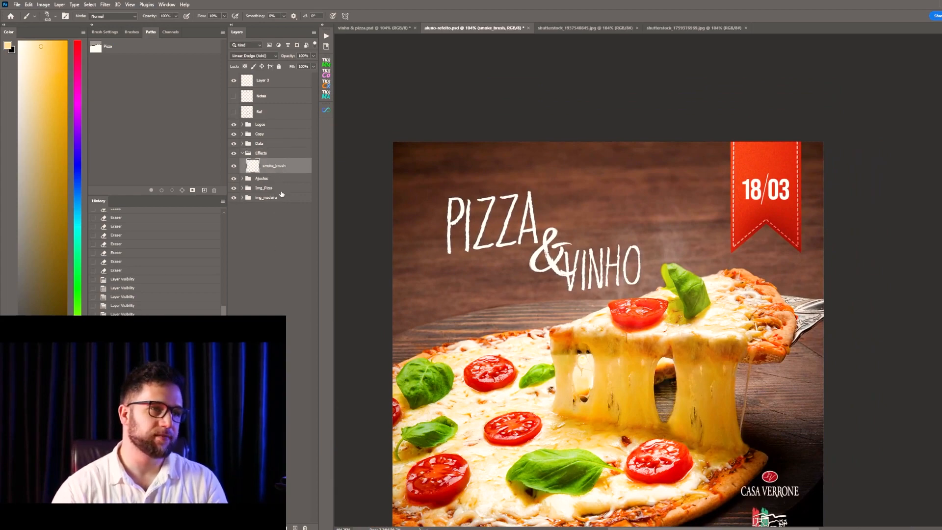
key(ctrl+shift+alt+n)
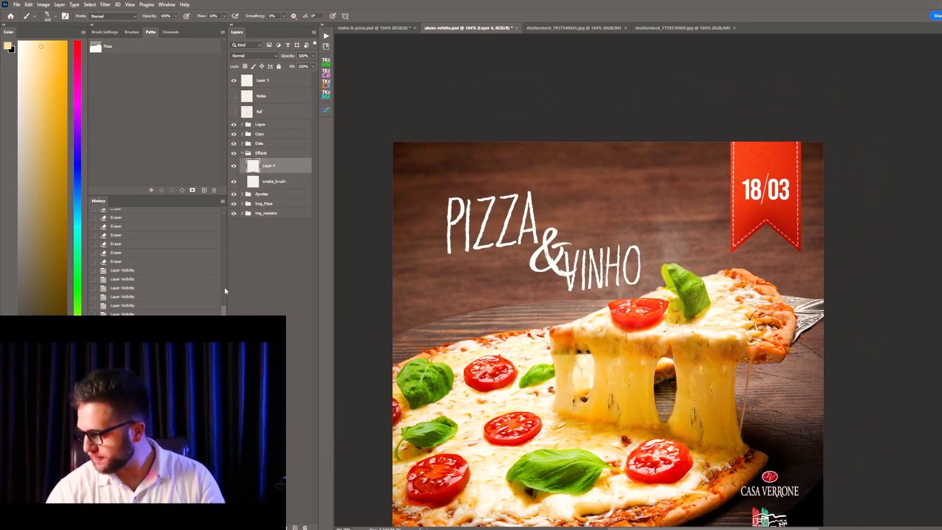
- Collapse the opened brush folders and choose the Hard Round brush from General Brushes
right_click(604, 231)
drag(733, 407, 735, 311)
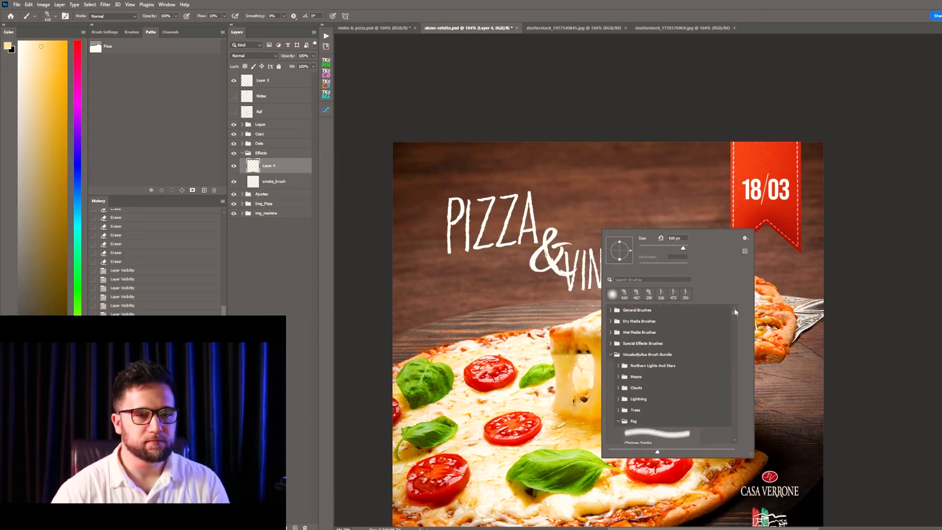
click(616, 355)
click(646, 310)
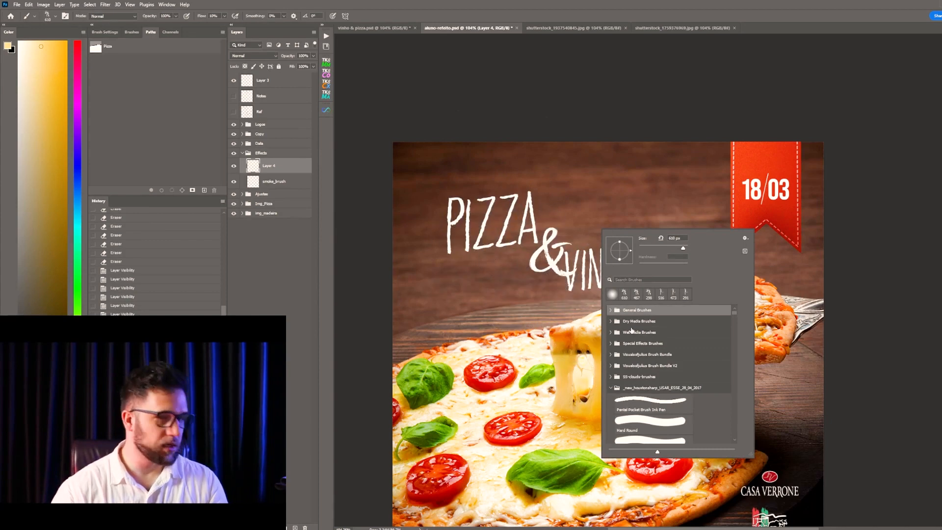
click(610, 310)
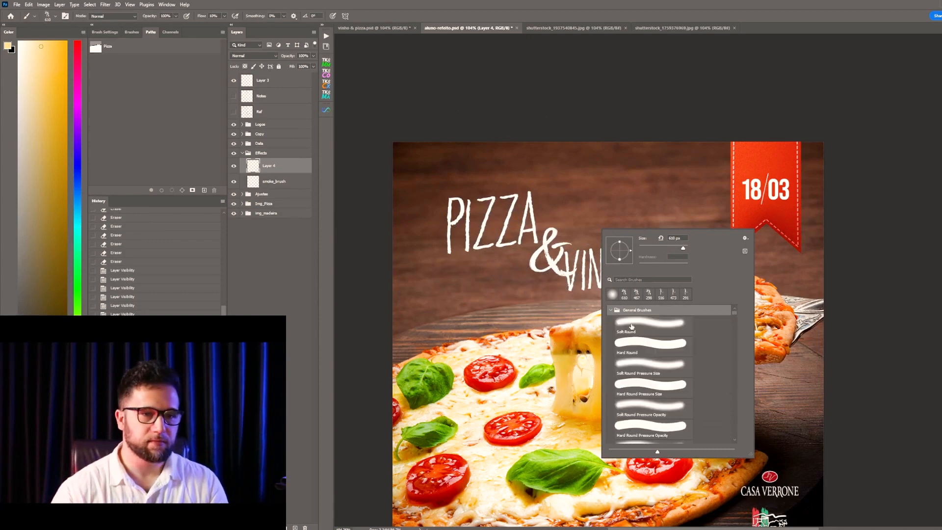
click(656, 346)
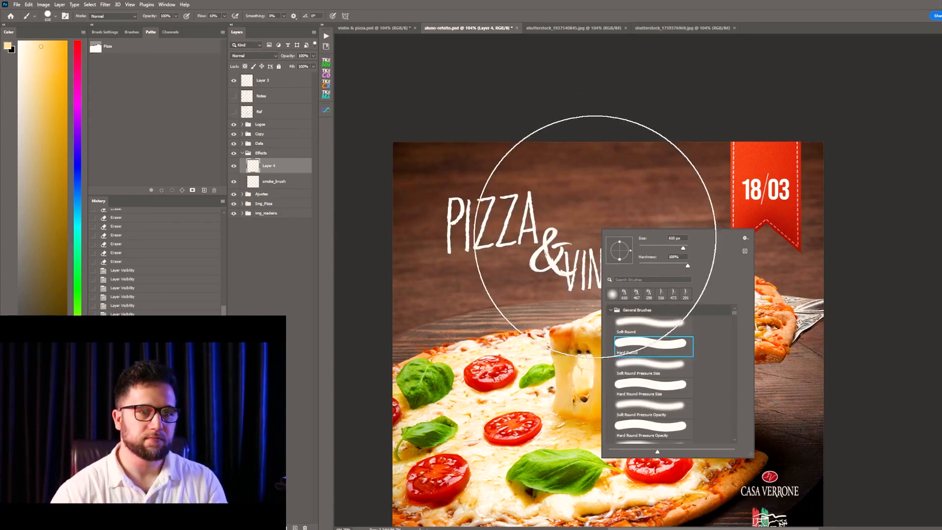
drag(735, 314, 735, 313)
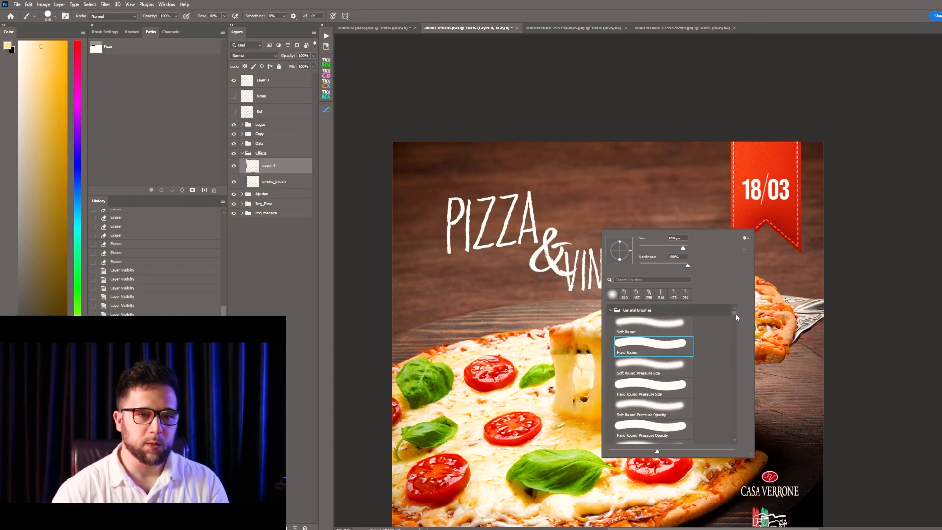
- Flatten the brush tip into a thin horizontal ellipse, shrink it, and set the foreground colour to white
drag(619, 240, 619, 247)
alt+click(570, 236)
alt+right_click(607, 242)
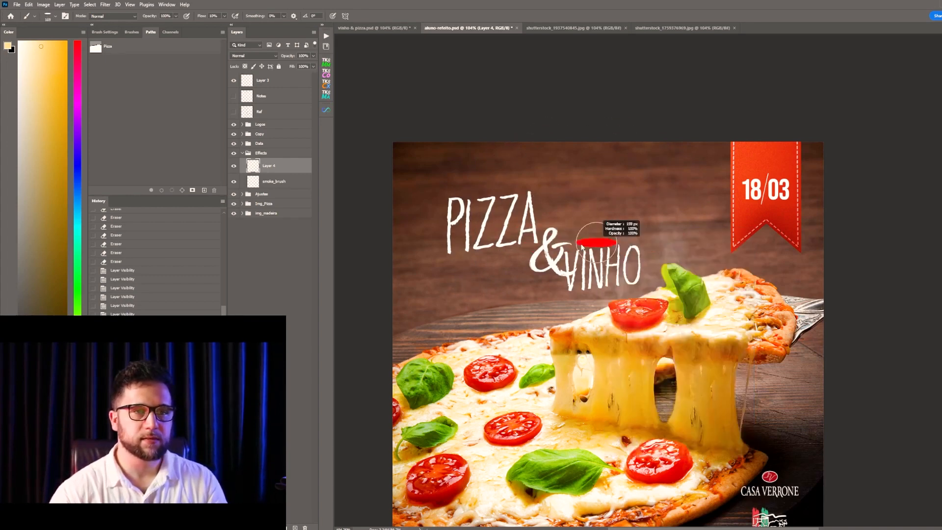
key(d)
key(x)
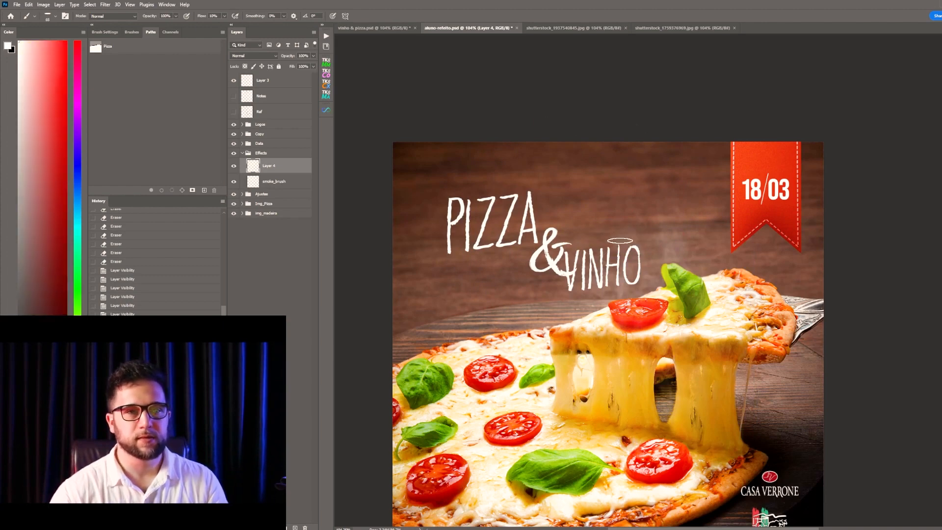
- Try white looping lines and a looped arrow from above VINHO towards the date ribbon at 100% flow, and undo them
drag(620, 240, 726, 209)
key(ctrl+z)
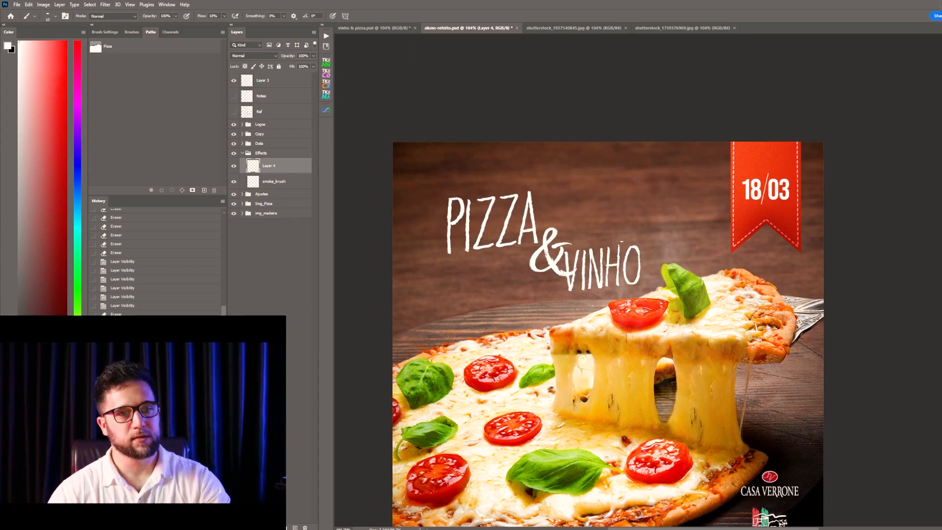
key(ctrl+z)
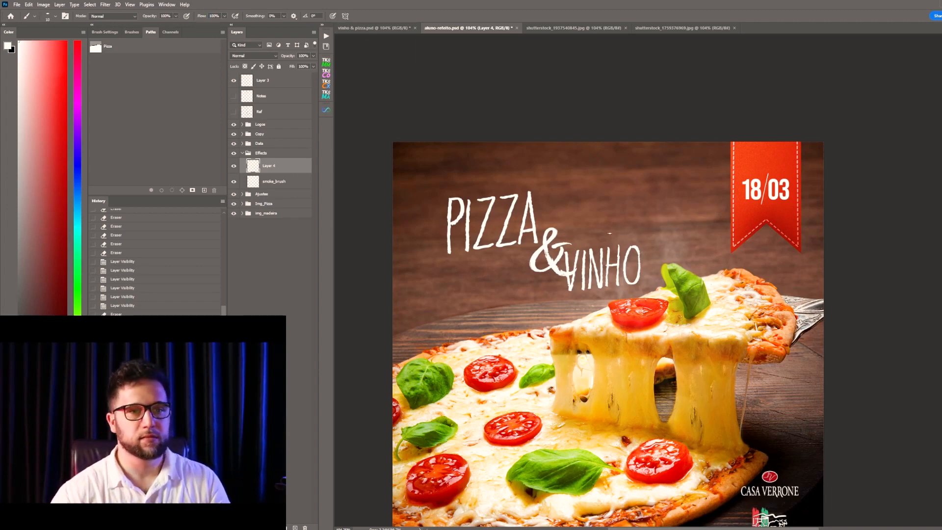
mouse_move(643, 218)
mouse_down()
mouse_move(679, 195)
mouse_move(667, 232)
mouse_move(731, 214)
mouse_up()
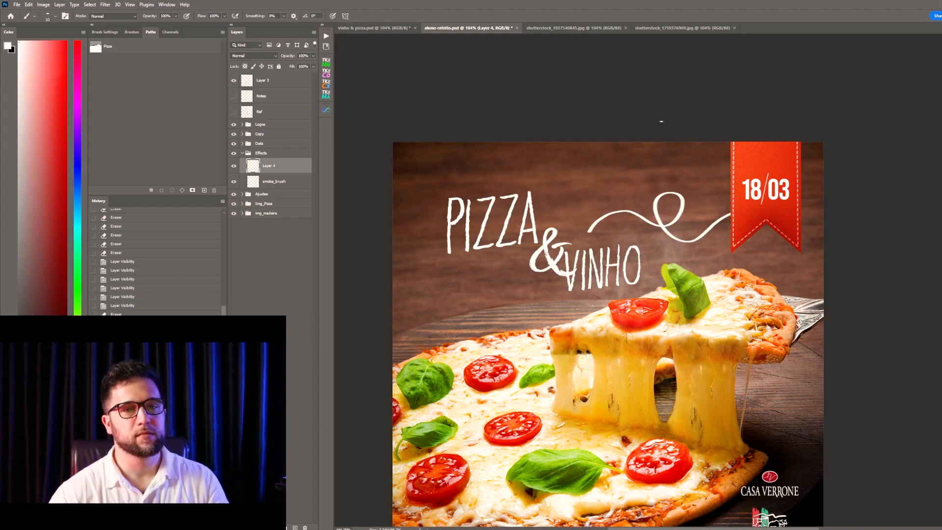
key(ctrl+z)
mouse_move(595, 221)
mouse_down()
mouse_move(711, 212)
mouse_move(722, 201)
mouse_move(703, 205)
mouse_move(665, 188)
mouse_move(667, 218)
mouse_move(586, 226)
mouse_up()
key(ctrl+z)
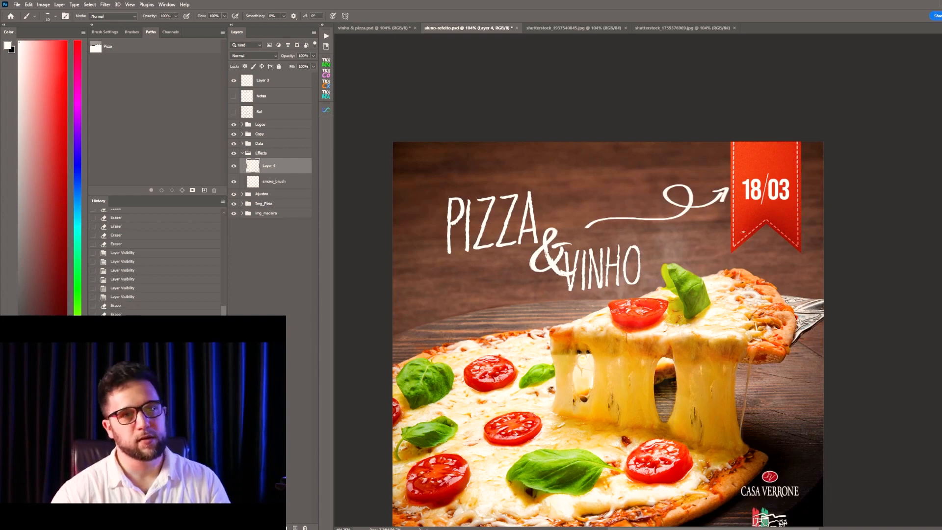
key(ctrl+z)
- Paint a white curly arrow that loops above VINHO and points at the 18/03 date ribbon
mouse_move(622, 225)
mouse_down()
mouse_move(664, 235)
mouse_move(721, 222)
mouse_up()
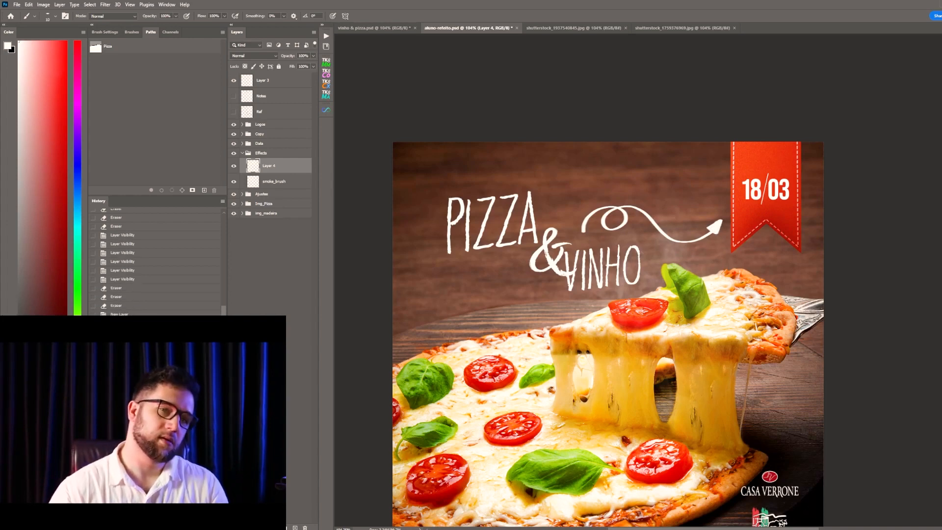
- Delete the hand-drawn arrow's layer and collapse the Effects group
drag(762, 280, 758, 232)
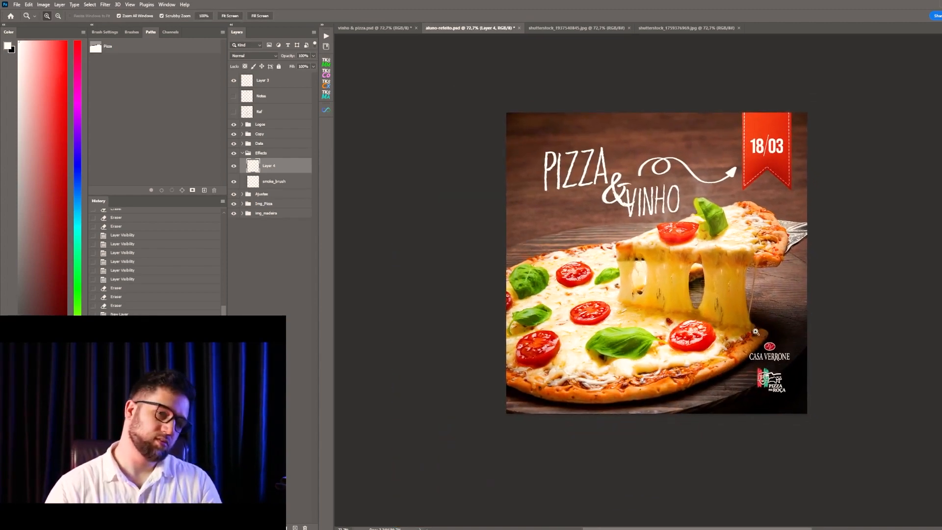
key(v)
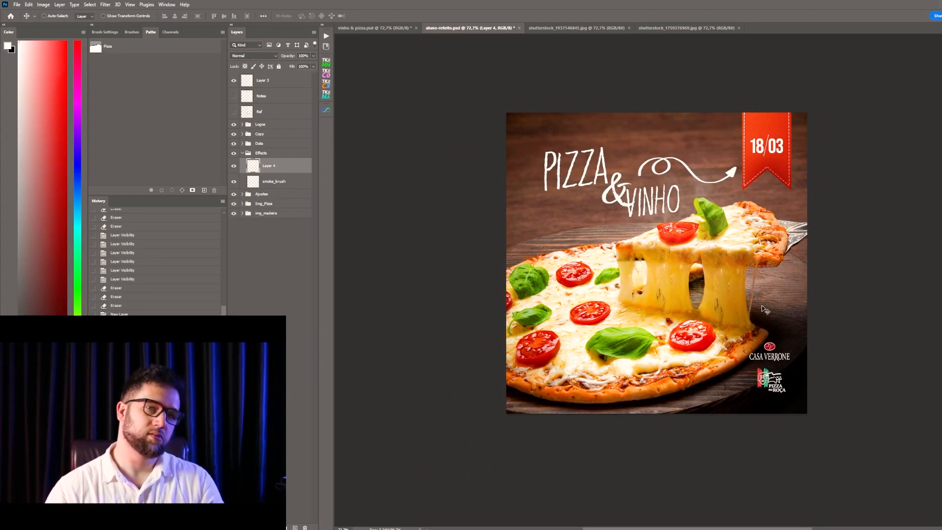
key(ctrl+e)
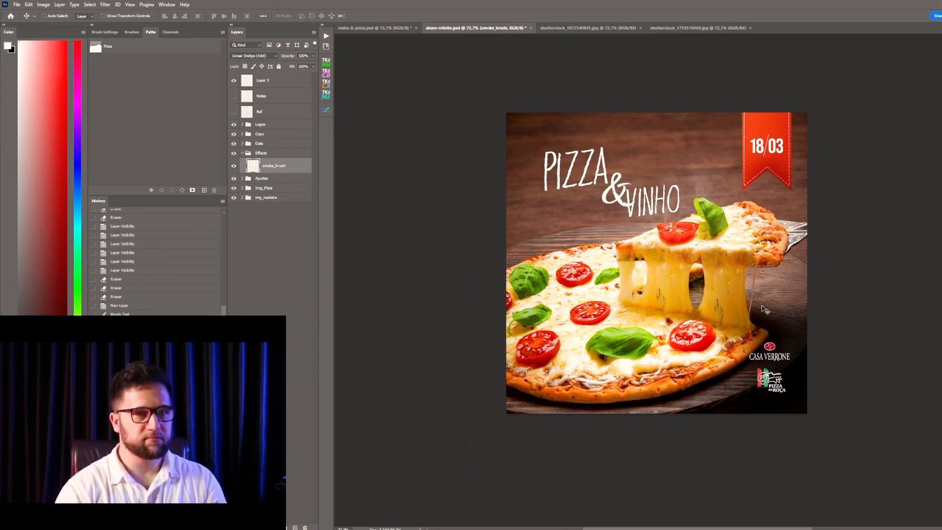
click(267, 154)
click(242, 153)
- Move the Data group with its 18/03 ribbon about 771 px horizontally to the poster's left side
click(263, 126)
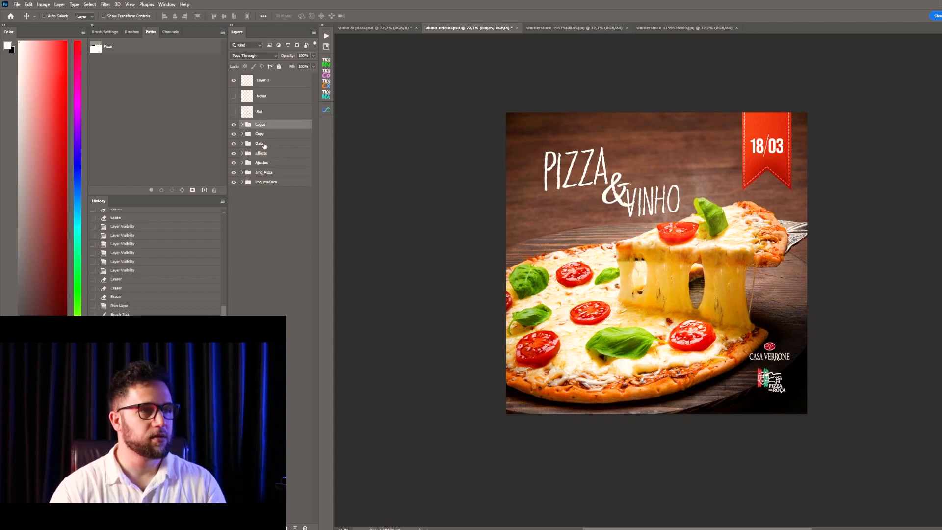
click(265, 134)
click(264, 144)
drag(776, 162, 569, 146)
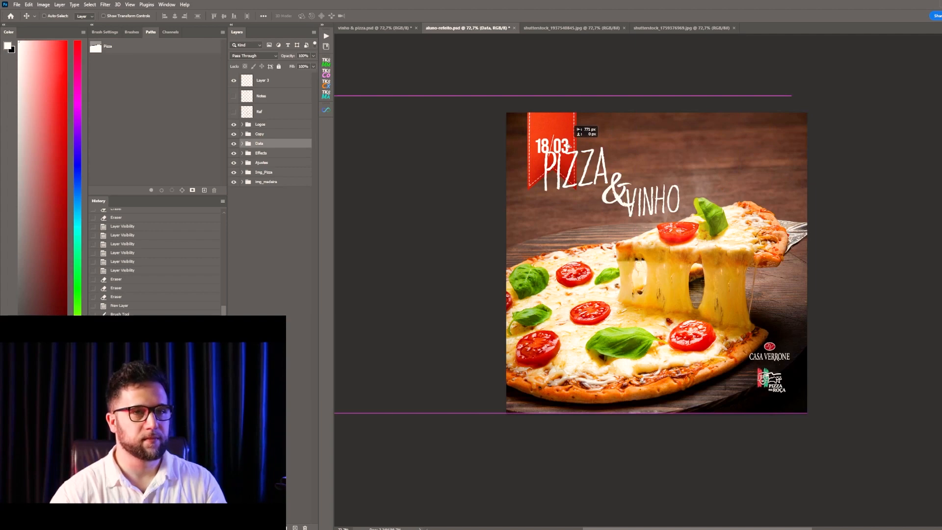
drag(568, 147, 568, 146)
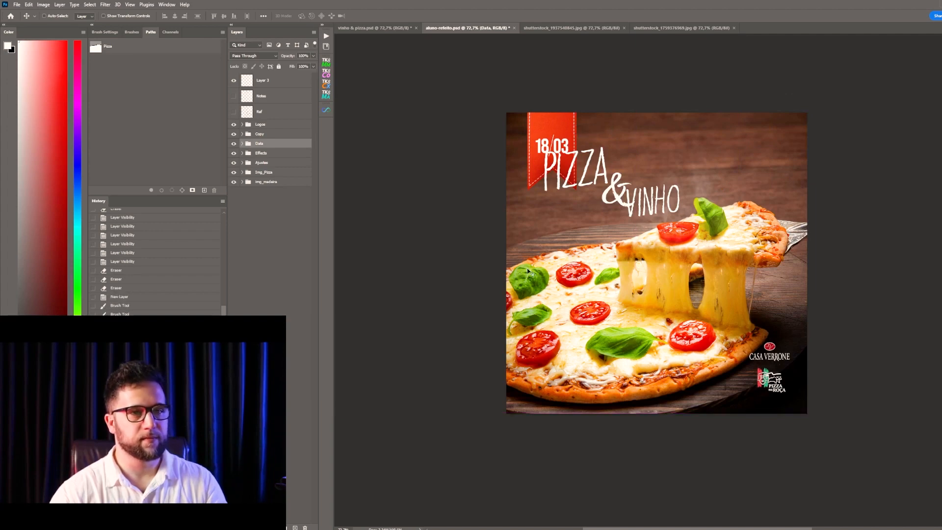
- Shift the PIZZA & VINHO headline slightly left, close to the date ribbon's left edge
click(269, 135)
drag(670, 201, 720, 189)
drag(706, 262, 642, 209)
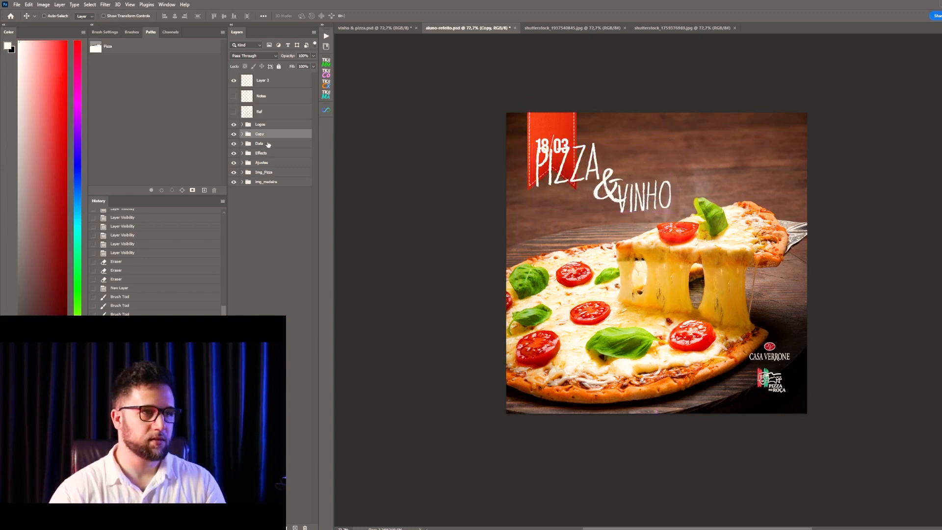
- Turn the Faixa ribbon group upside down and place it against the poster's bottom edge near the left corner
click(268, 143)
click(242, 143)
click(266, 200)
key(ctrl+t)
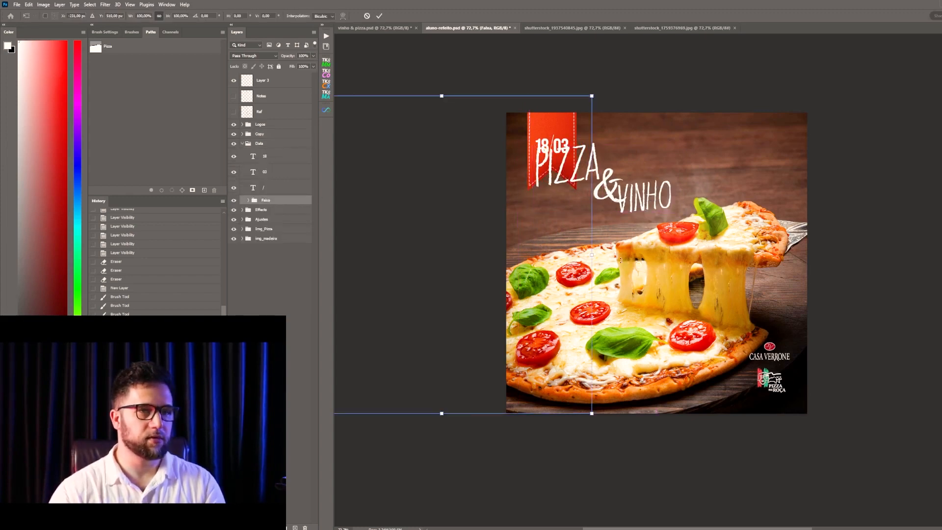
drag(643, 262, 347, 248)
drag(826, 310, 774, 319)
drag(748, 303, 717, 343)
key(Return)
- Move the 18, 03 and slash text layers together onto the inverted ribbon and nudge them to its centre
click(265, 156)
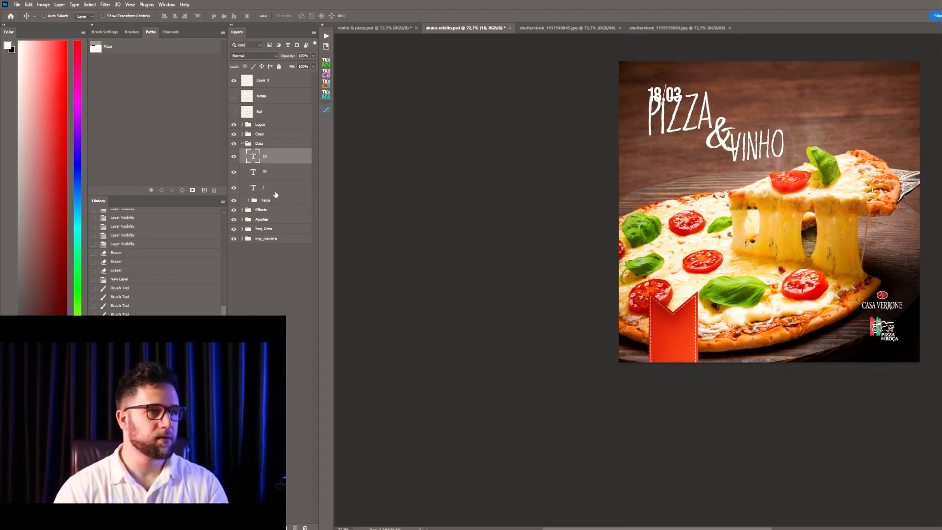
shift+click(265, 188)
drag(676, 96, 692, 338)
key(Left)
key(Left)
key(Up)
key(Up)
key(Up)
key(Up)
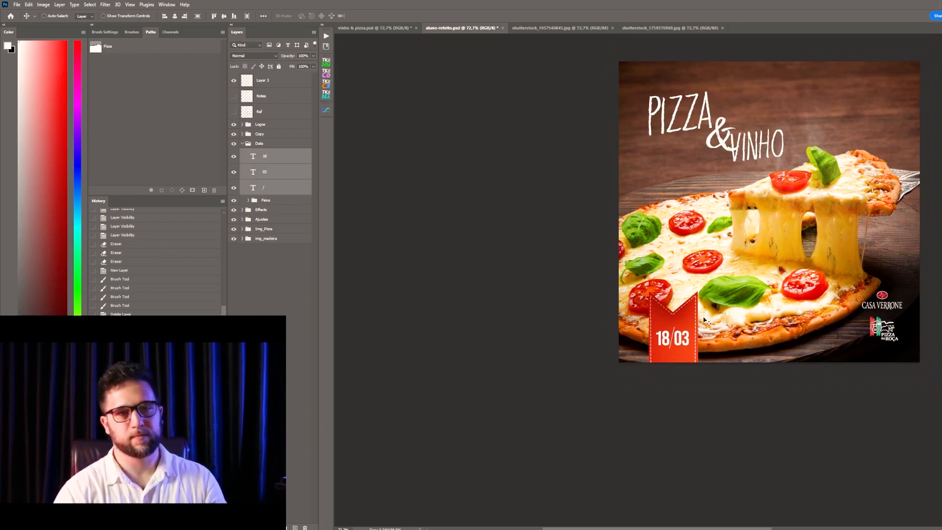
key(Up)
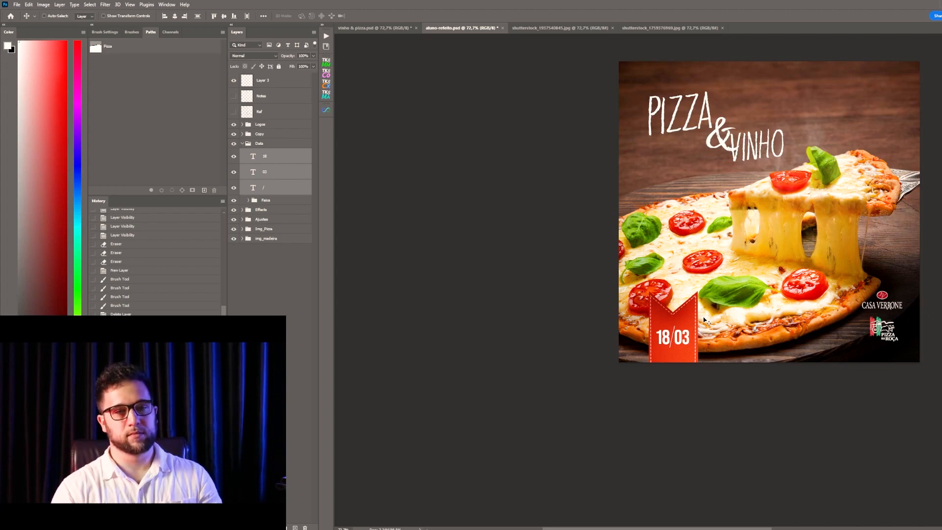
- Expand the Faixa group and compare the ribbon with and without its shadow adjustment layer
click(253, 199)
click(249, 200)
click(284, 213)
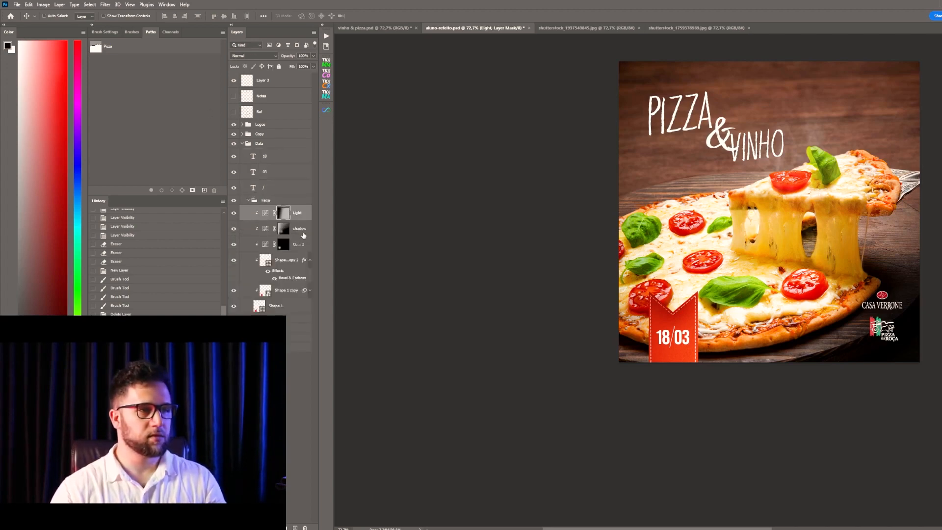
click(234, 230)
click(234, 230)
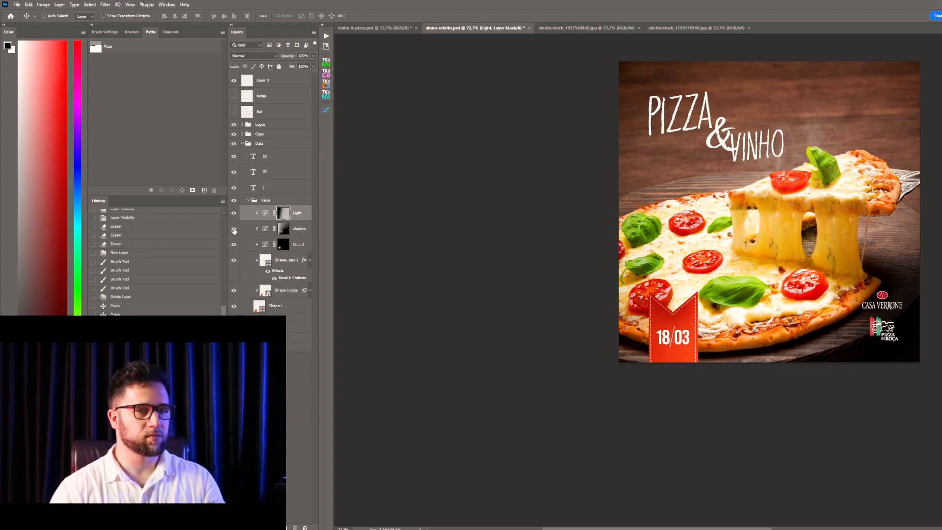
click(300, 235)
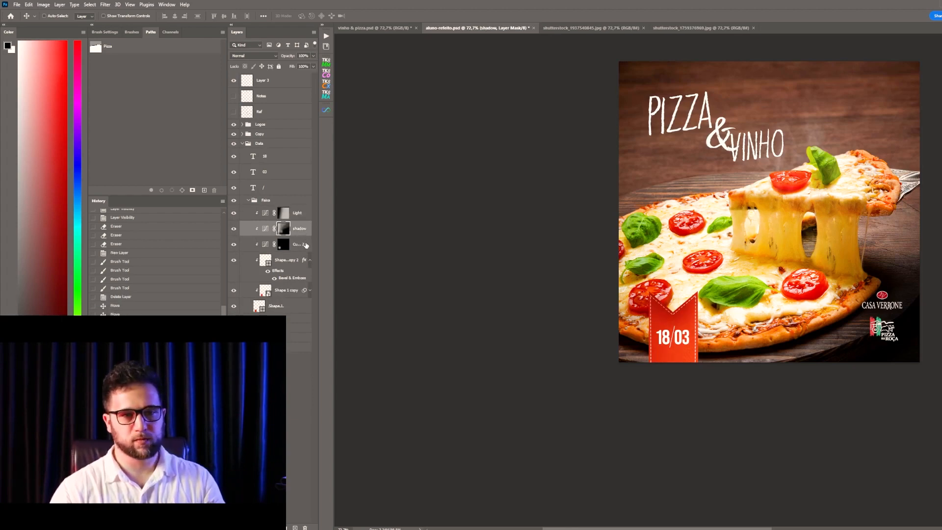
- Flip the Faixa ribbon group horizontally and place it back behind the 18/03 text
click(273, 201)
key(ctrl+t)
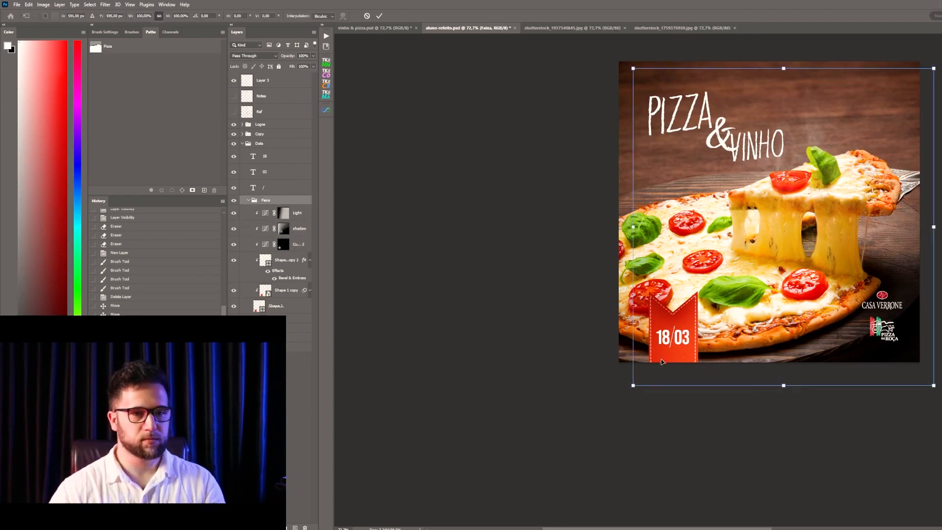
right_click(671, 347)
click(692, 497)
drag(902, 329, 678, 316)
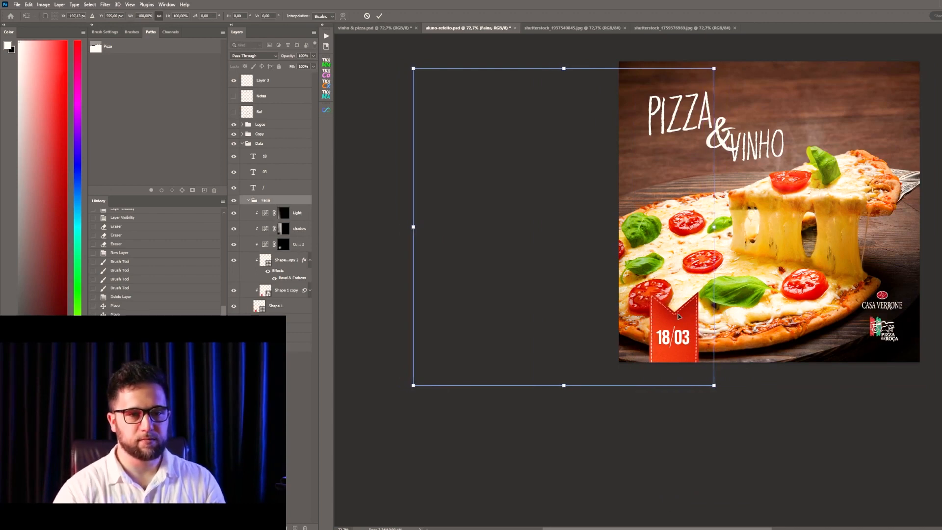
key(Return)
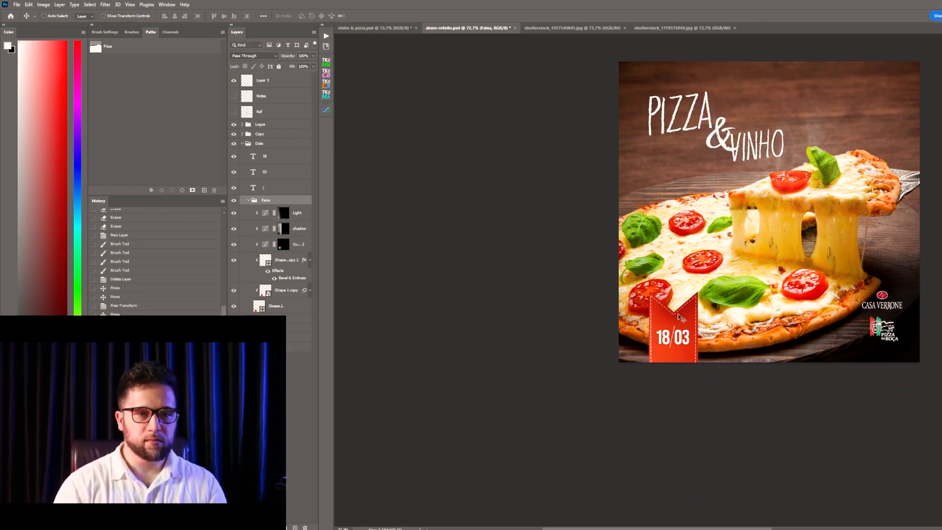
drag(738, 182, 606, 227)
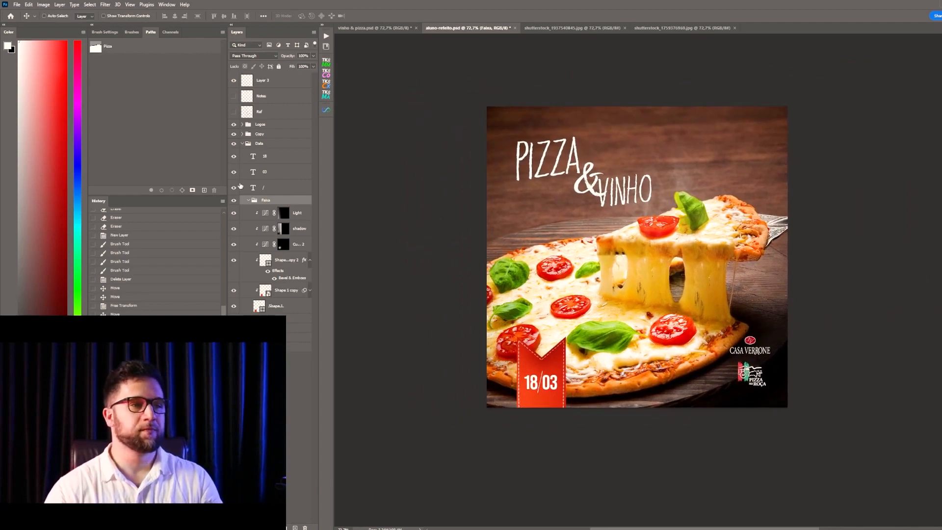
- Collapse the Data group and delete the three unused layers above the Logos group
click(244, 143)
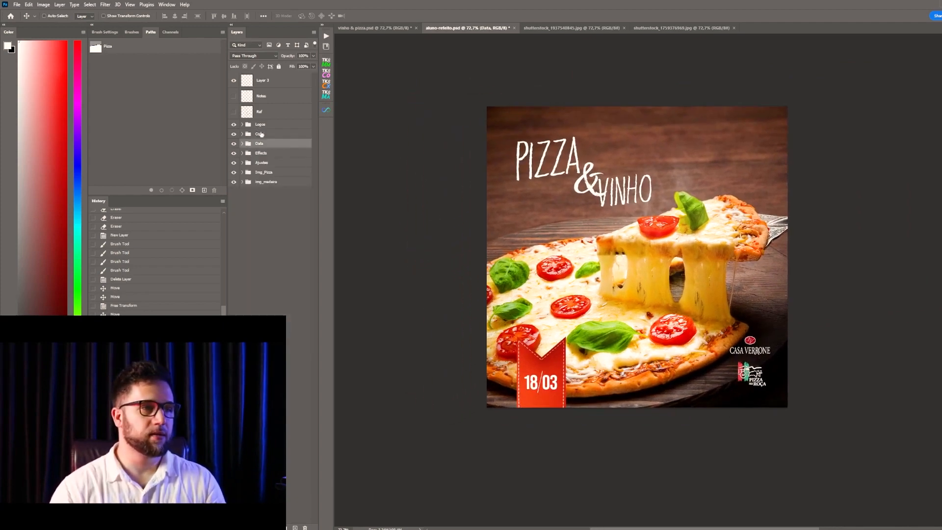
click(257, 126)
click(270, 77)
key(Delete)
key(Delete)
key(Delete)
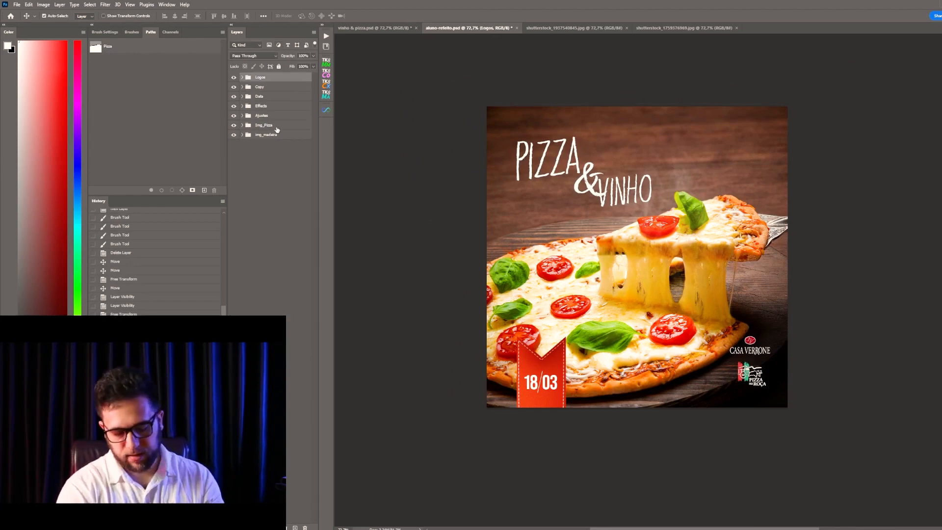
- Stamp all visible layers into a new top layer and put it in a group named HP
key(ctrl+z)
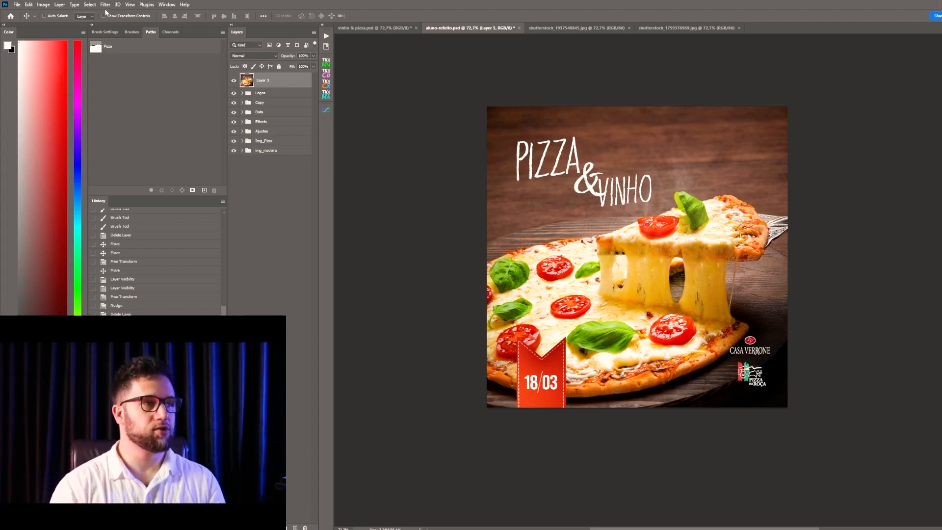
key(ctrl+g)
double_click(265, 77)
text(HP)
key(Return)
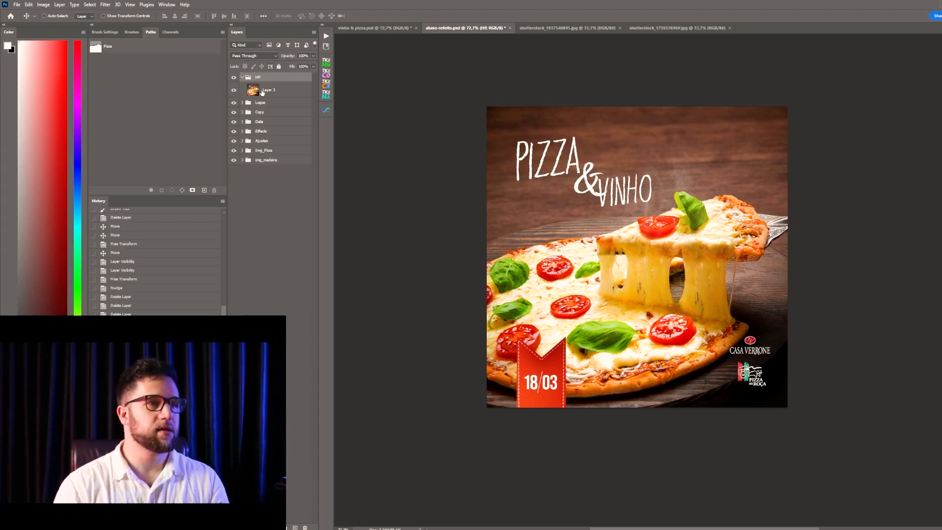
- Apply the High Pass filter to the stamped layer inside the HP group
click(262, 91)
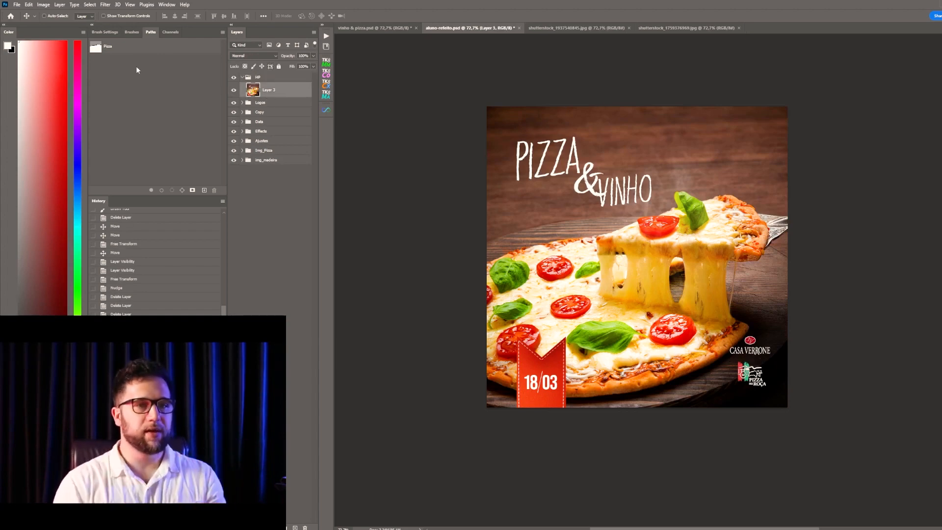
click(105, 5)
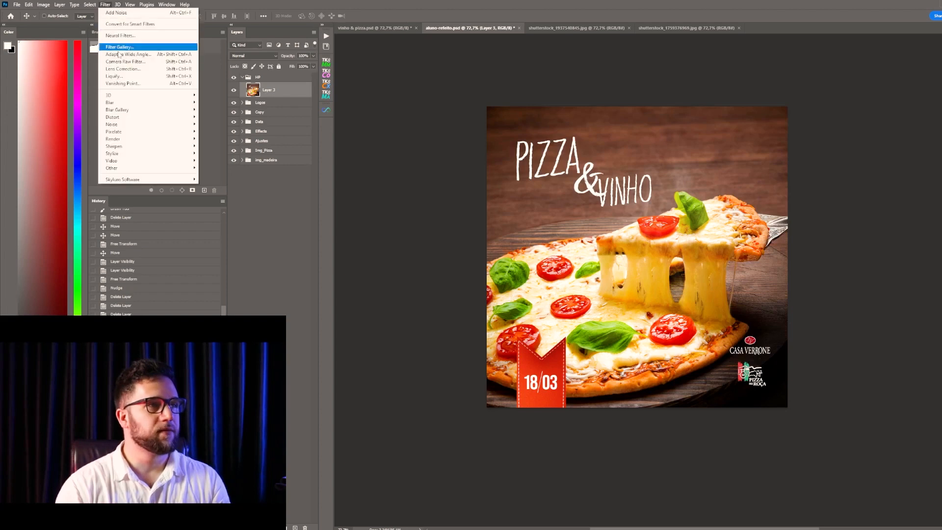
mouse_move(118, 168)
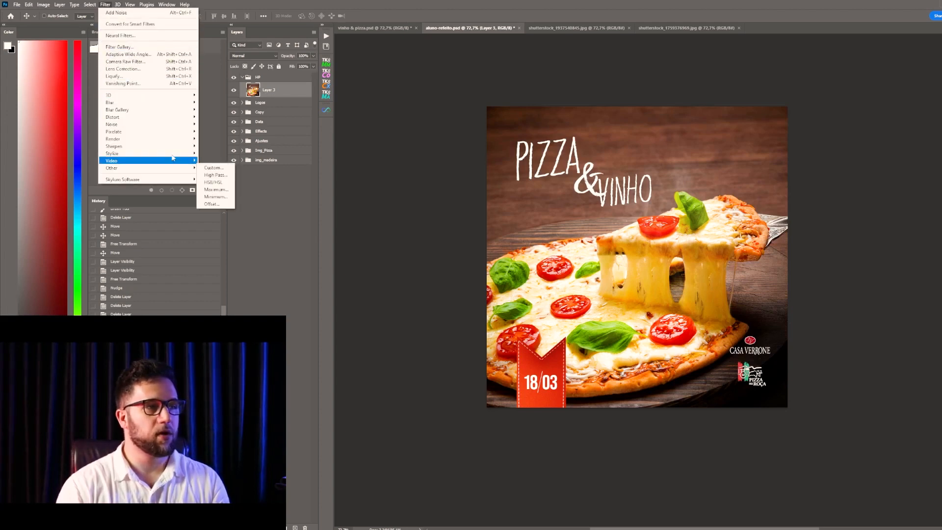
click(223, 179)
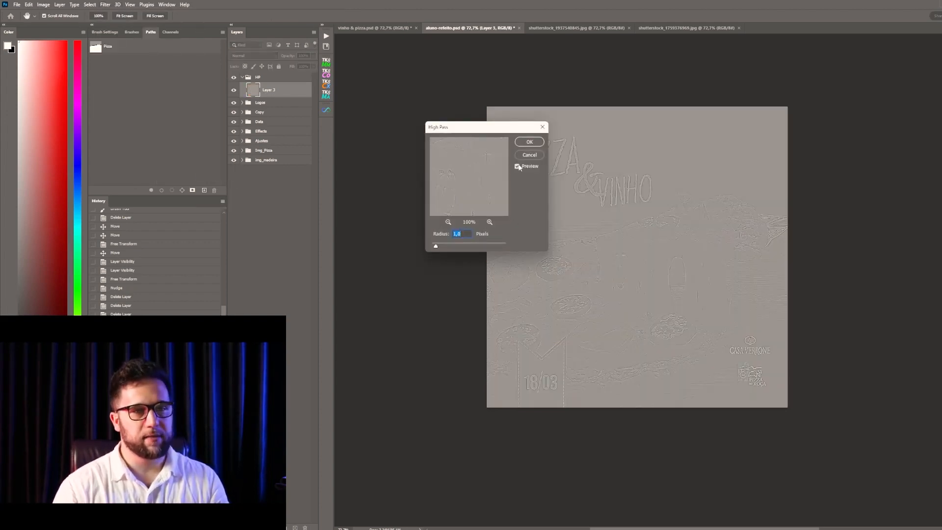
click(531, 142)
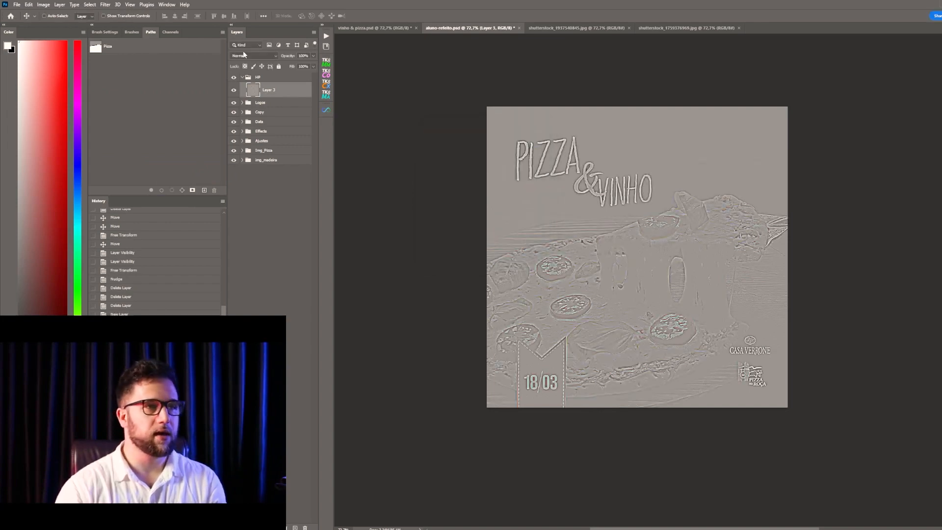
- Try the Soft Light blending mode on the High Pass layer and compare the tomato detail with the layer hidden
click(243, 55)
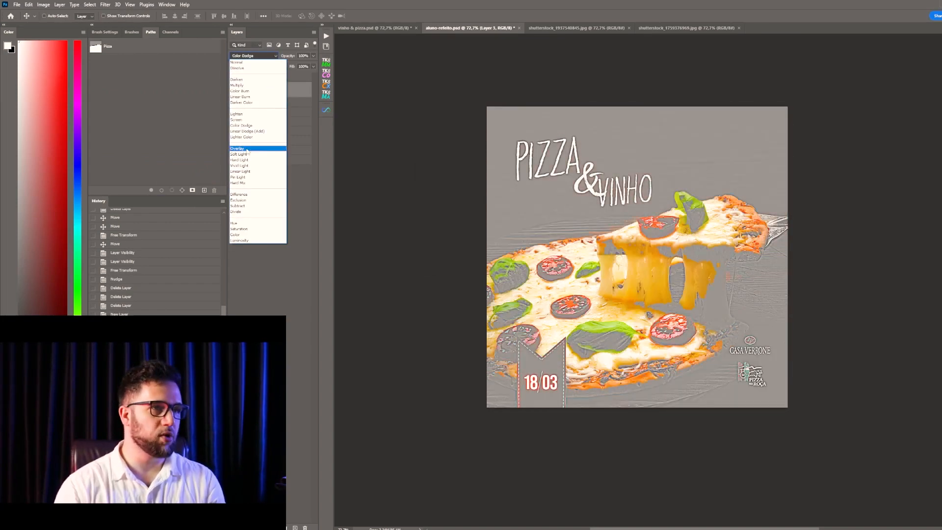
click(241, 154)
key(z)
drag(675, 329, 756, 328)
click(234, 90)
click(234, 90)
- Set the High Pass layer to Overlay blending with 63% fill and compare the sharpening with the layer hidden
click(250, 56)
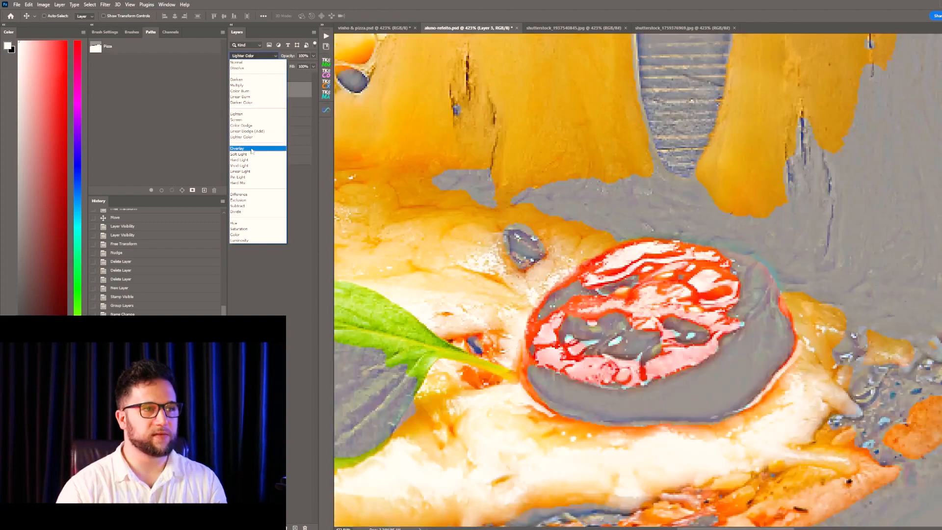
click(254, 148)
click(233, 91)
click(233, 90)
drag(291, 67, 278, 73)
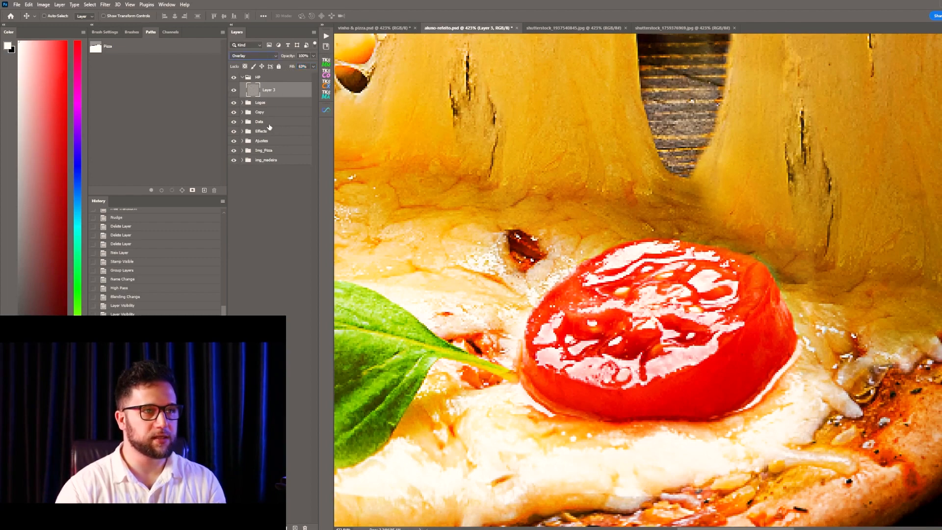
click(234, 90)
click(235, 91)
- Rename the High Pass layer to HP-3 and collapse the HP group
key(ctrl+1)
drag(605, 203, 594, 199)
drag(593, 198, 598, 277)
key(v)
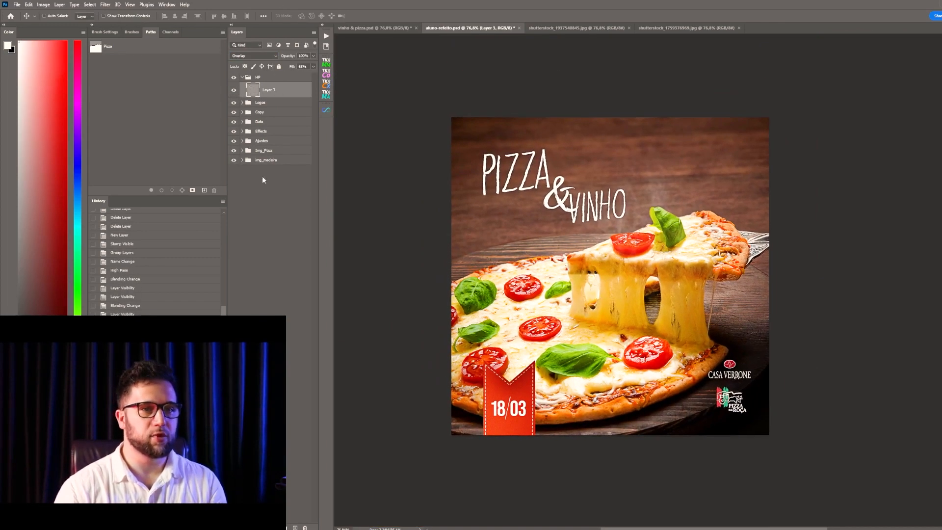
double_click(269, 91)
text(HP-3)
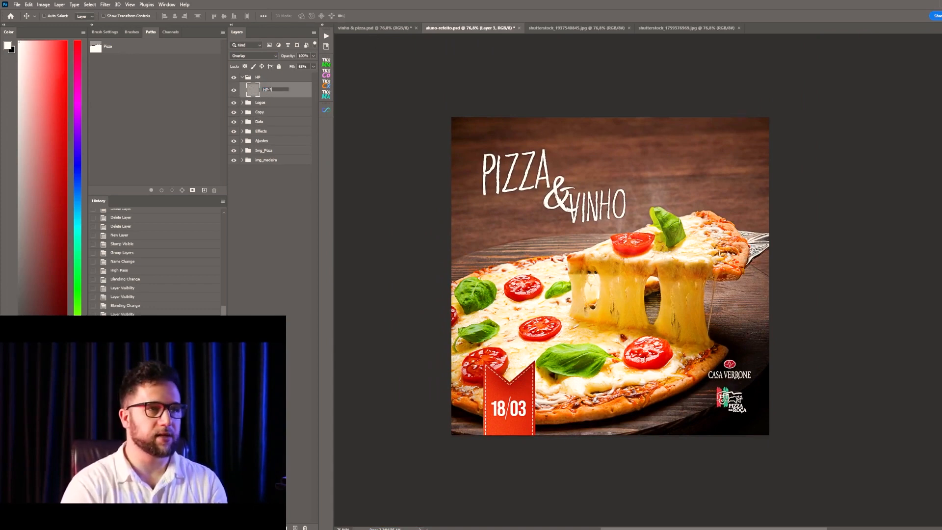
key(Return)
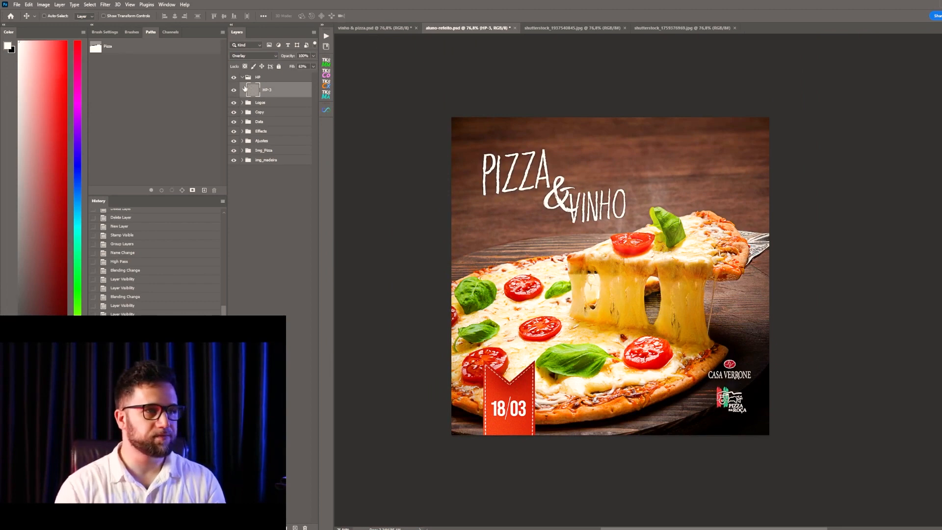
click(242, 77)
- Stamp all visible artwork into a new layer above the HP group and rename it Final Image
key(ctrl+shift+alt+e)
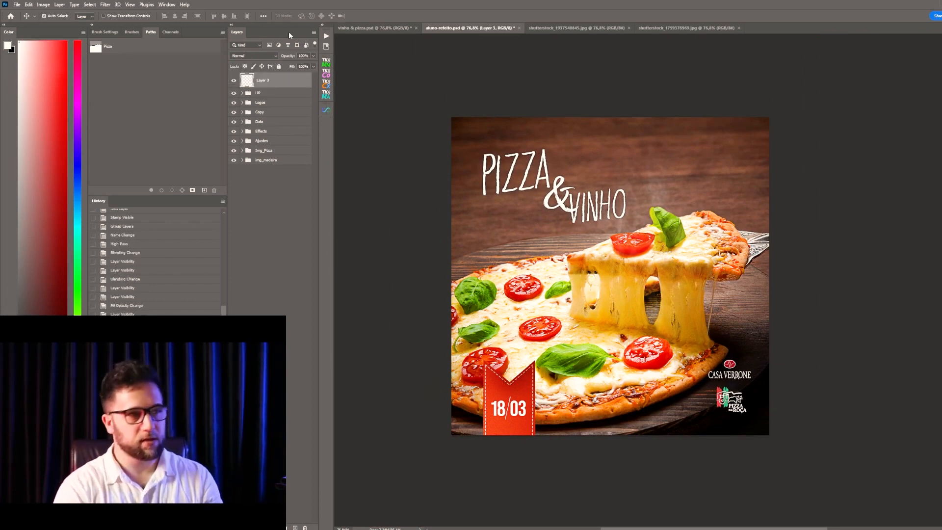
double_click(264, 80)
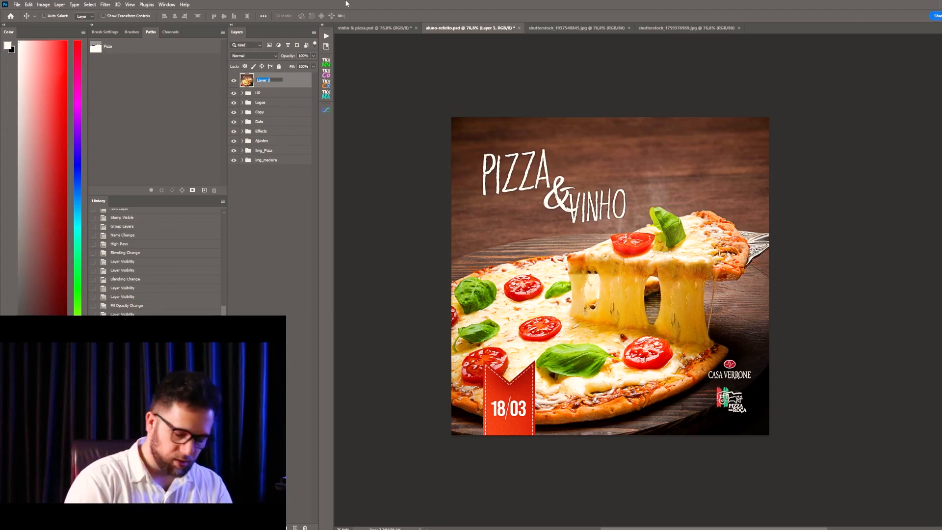
text(Final Image)
key(Return)
- Label the Final Image layer green and hide all the groups below it, saving the document
right_click(234, 80)
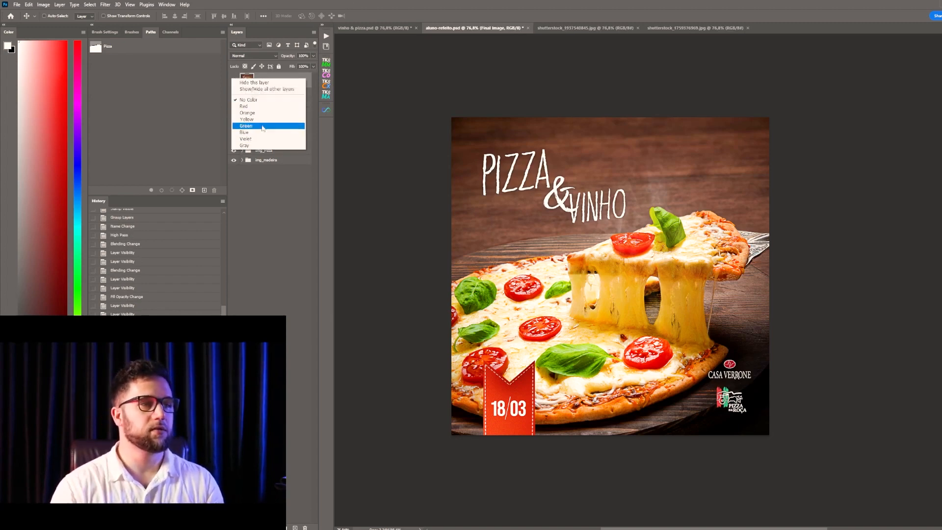
click(263, 126)
drag(234, 93, 233, 171)
key(ctrl+s)
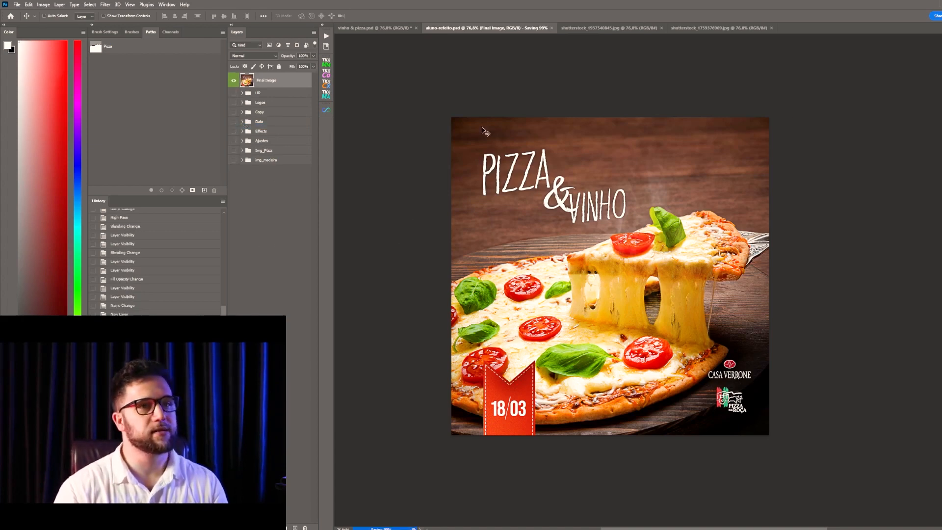
- Copy the Final Image layer into the vinho & pizza.psd document and place it over the existing poster
drag(462, 81, 577, 407)
drag(629, 165, 604, 208)
key(ctrl+t)
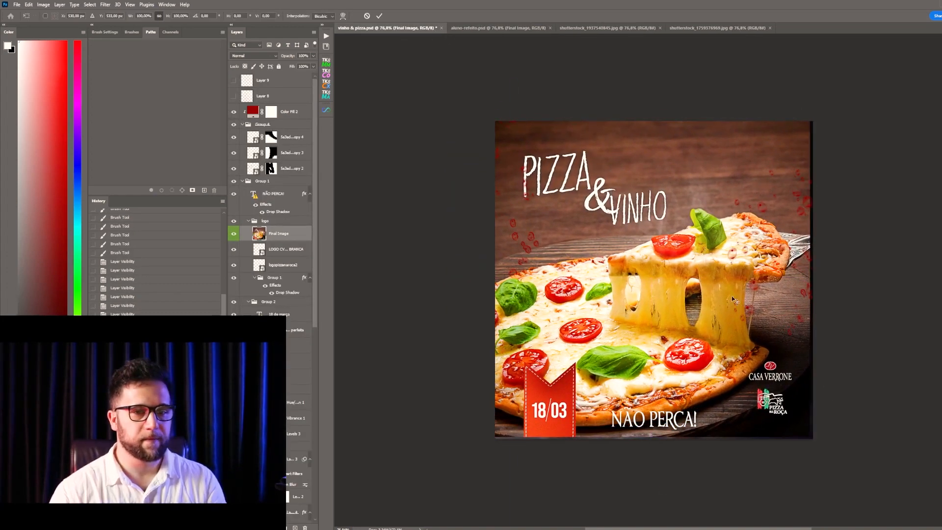
key(Return)
- Center the Final Image layer horizontally and vertically on the whole canvas, then clear the selection
key(ctrl+a)
click(175, 16)
click(224, 17)
key(ctrl+f)
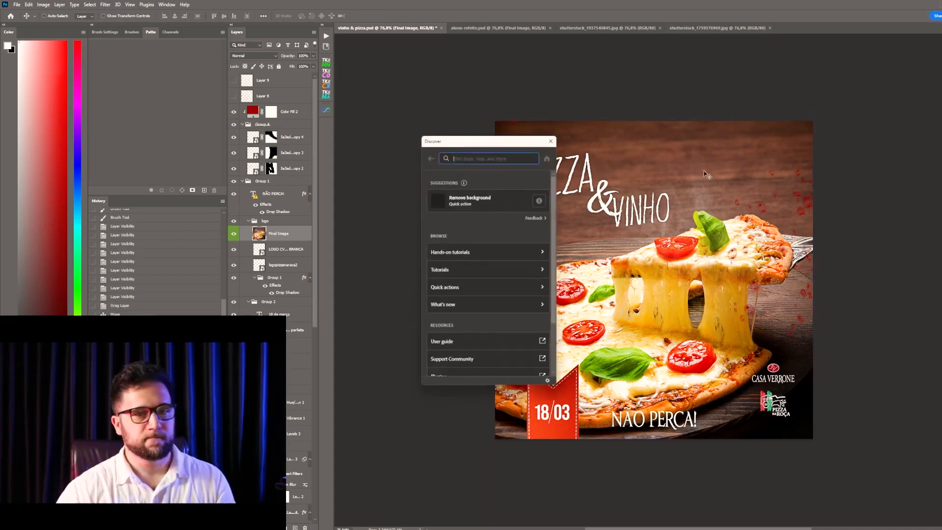
key(Escape)
key(ctrl+d)
- Check the canvas size without changing it and move the Final Image layer to the top of the layer stack
key(ctrl+alt+c)
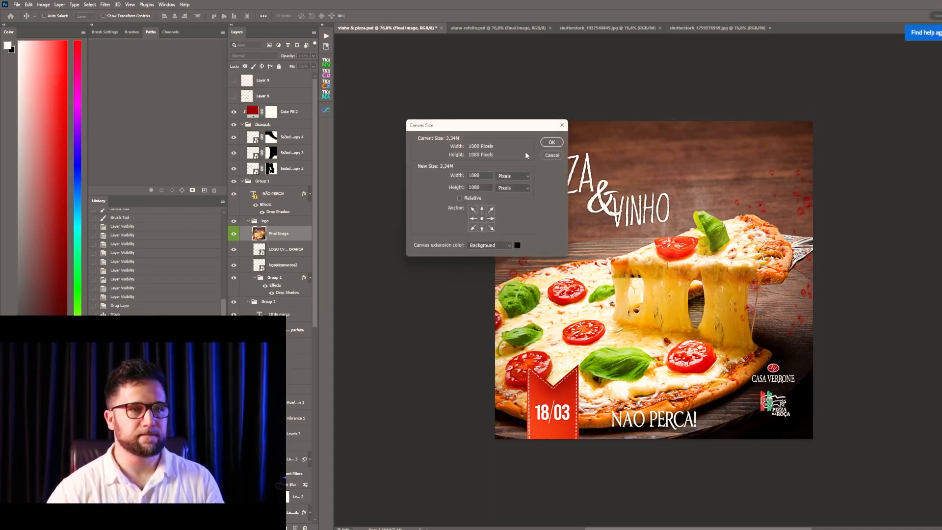
click(552, 156)
drag(285, 235, 284, 80)
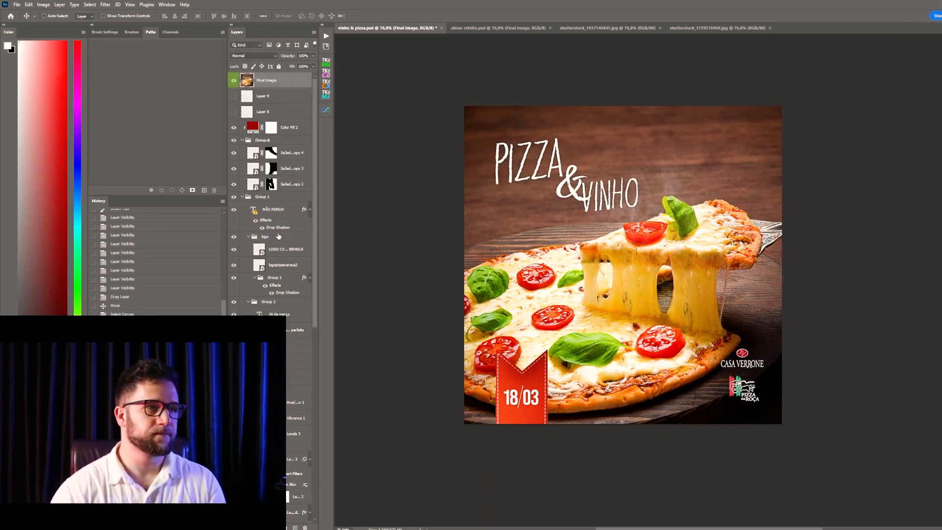
- Toggle the Final Image layer's visibility to compare the remade poster with the original design, leaving it shown
click(233, 82)
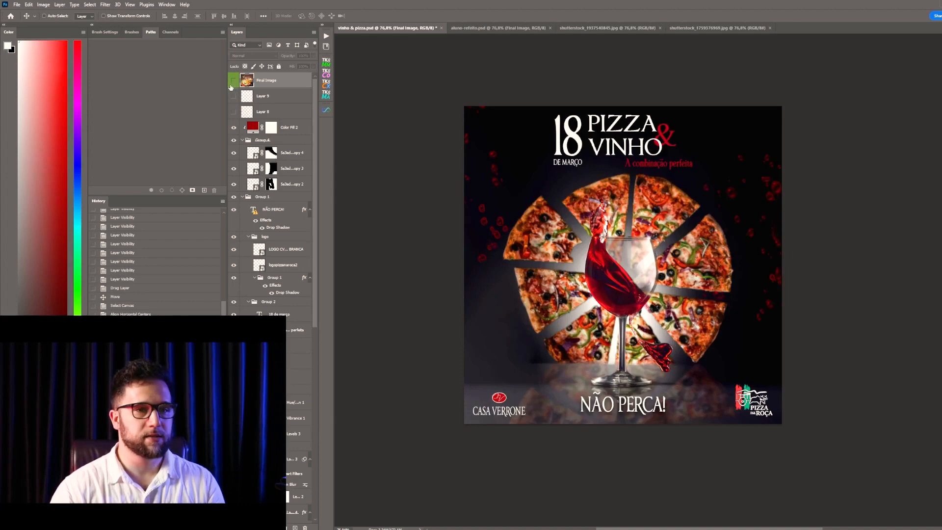
click(234, 82)
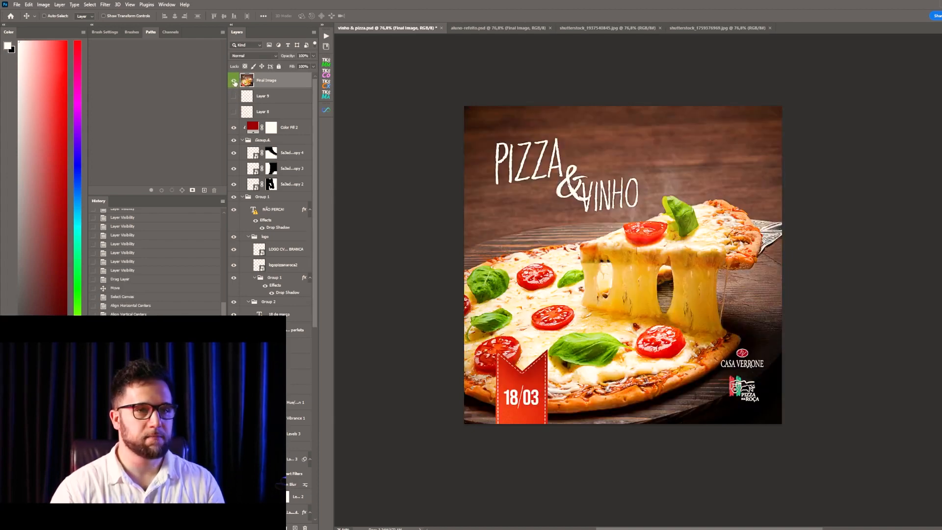
click(234, 82)
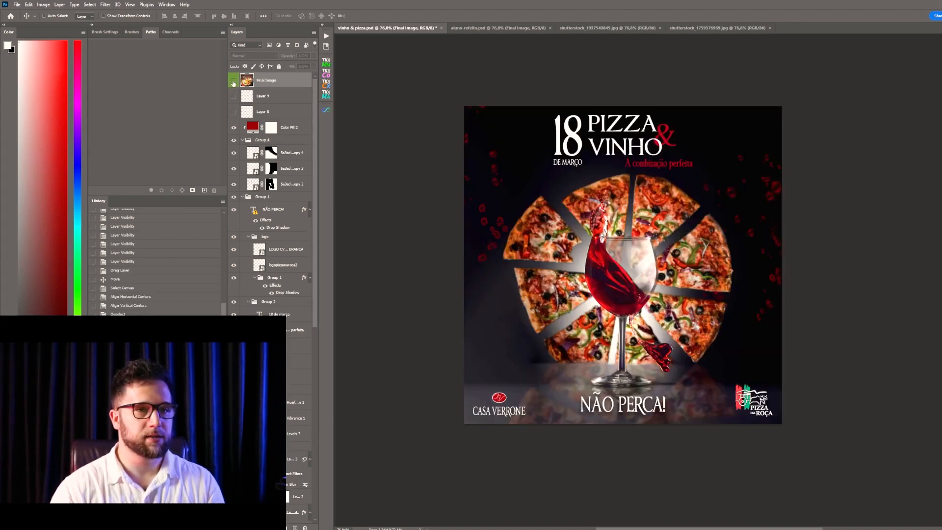
click(233, 82)
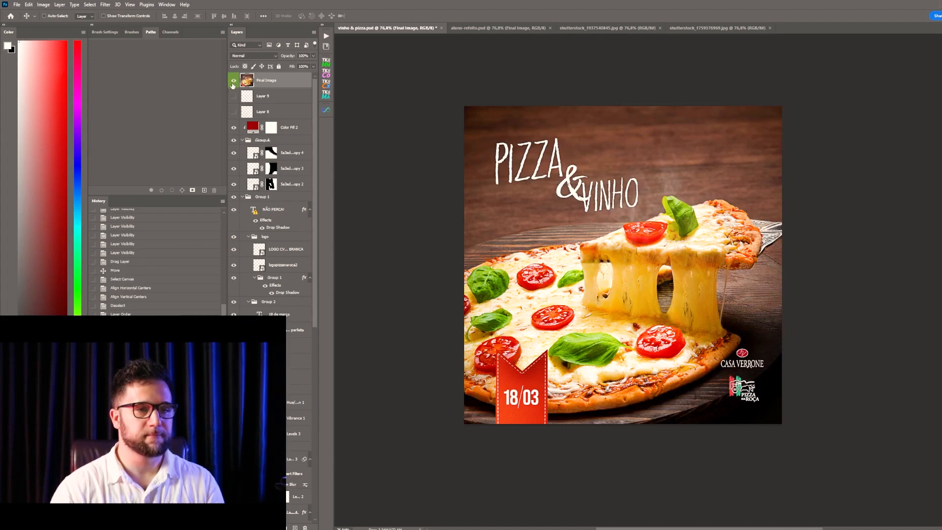